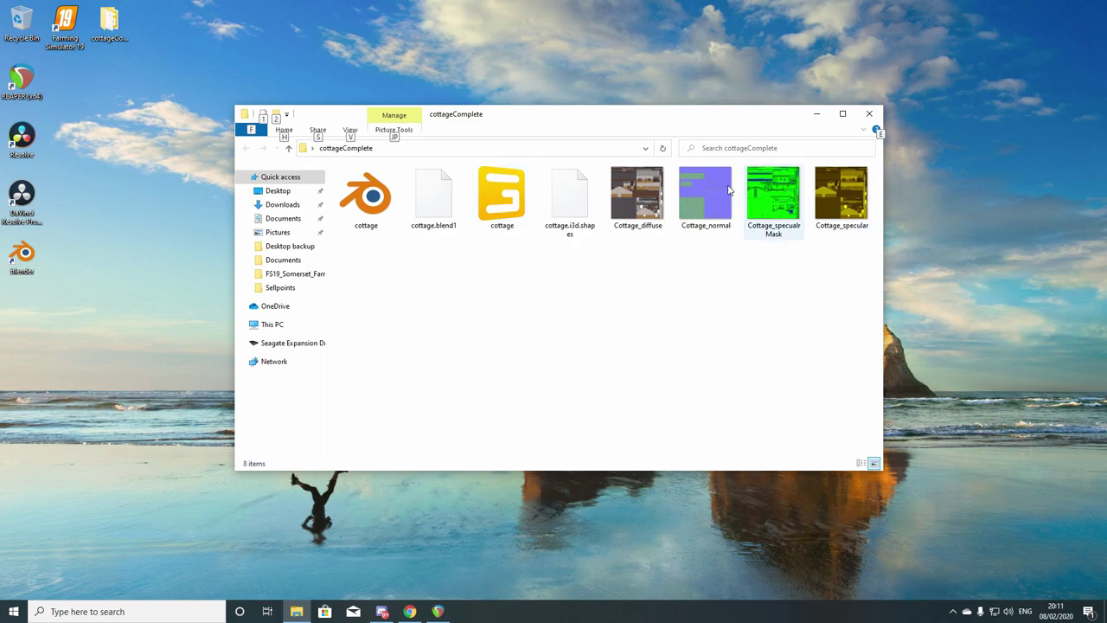
Open the cottage i3d scene from the cottageComplete folder in GIANTS Editor
{"action": "left_click", "coordinate": [501, 216]}
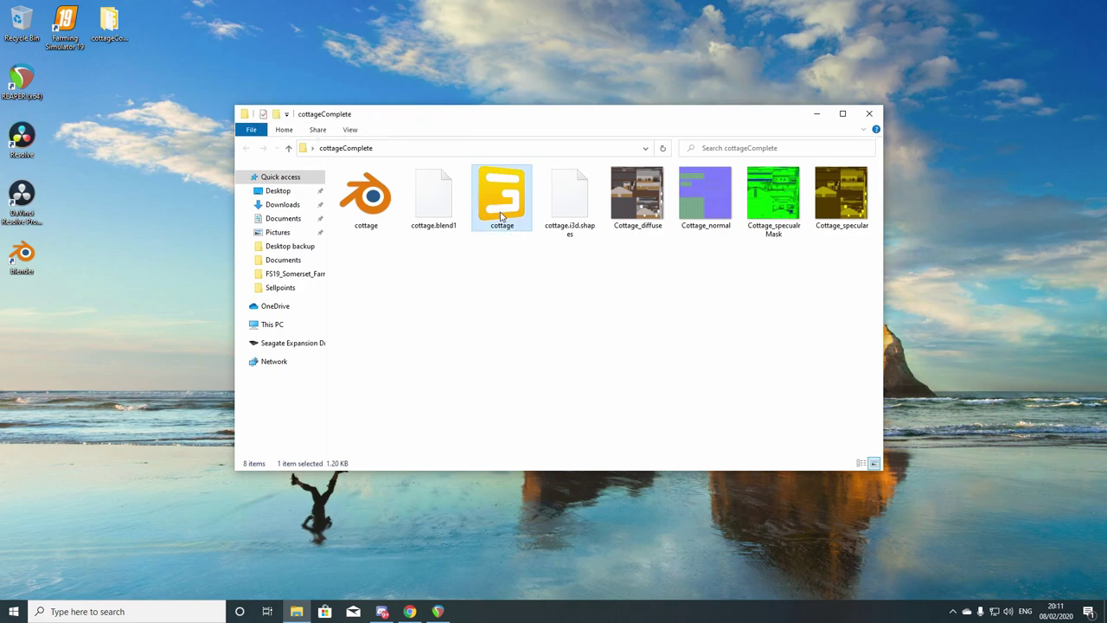
{"action": "double_click", "coordinate": [500, 216]}
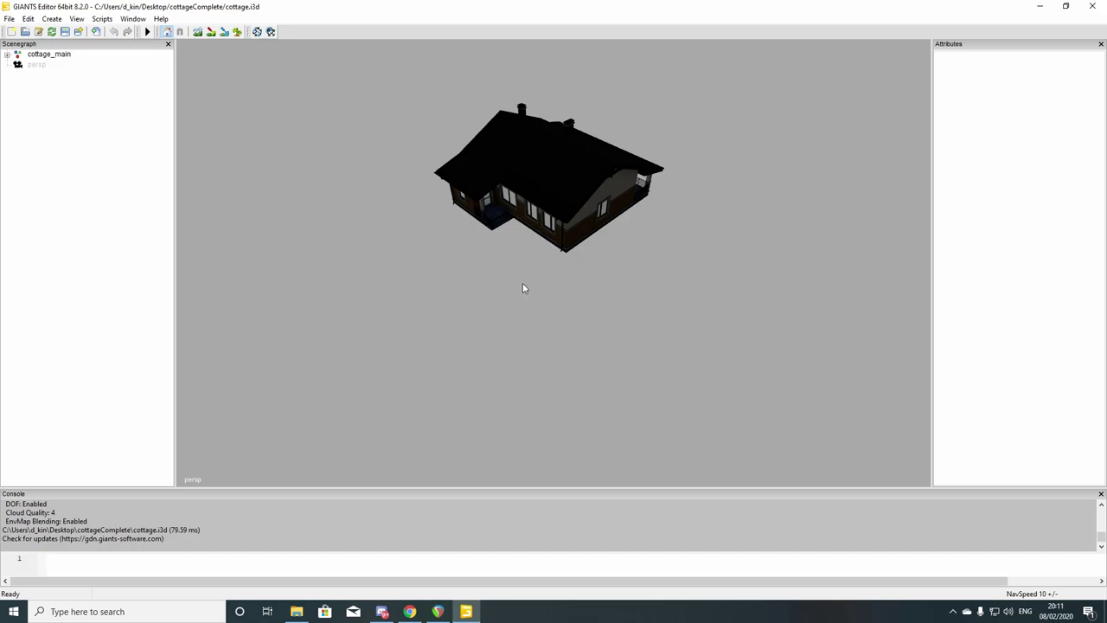
Examine the cottage's front side, including its windows, entrance steps and brick wall, up close and from a distance
{"action": "scroll", "coordinate": [504, 291], "scroll_direction": "up", "scroll_amount": 3}
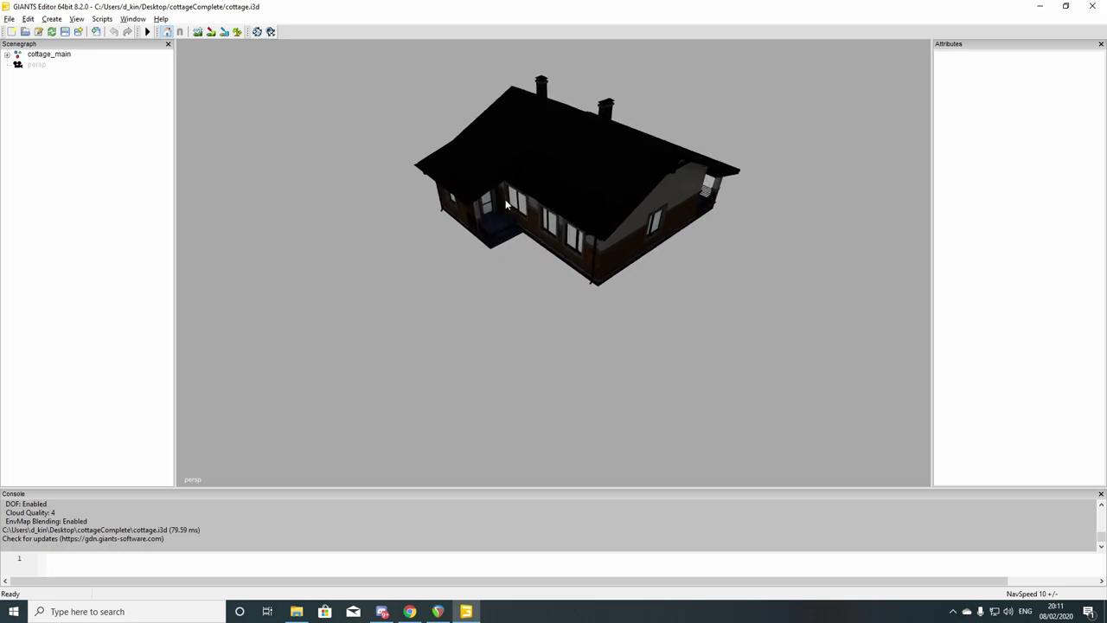
{"action": "scroll", "coordinate": [507, 186], "scroll_direction": "up", "scroll_amount": 10}
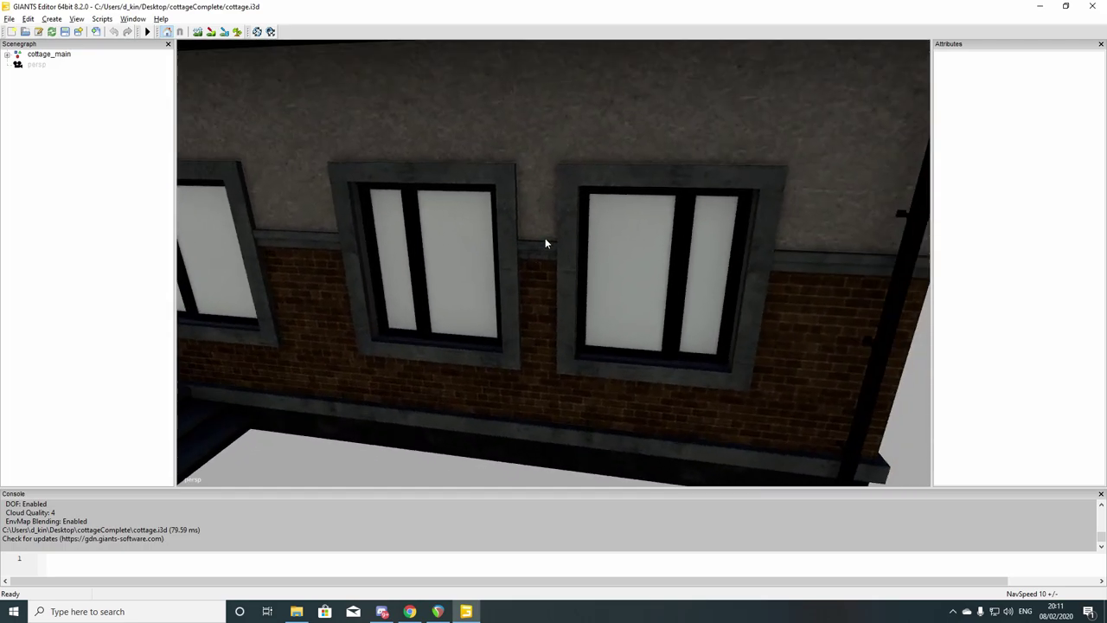
{"action": "right_click_drag", "start_coordinate": [545, 243], "coordinate": [505, 270]}
{"action": "scroll", "coordinate": [454, 285], "scroll_direction": "down", "scroll_amount": 5}
{"action": "scroll", "coordinate": [483, 266], "scroll_direction": "up", "scroll_amount": 6}
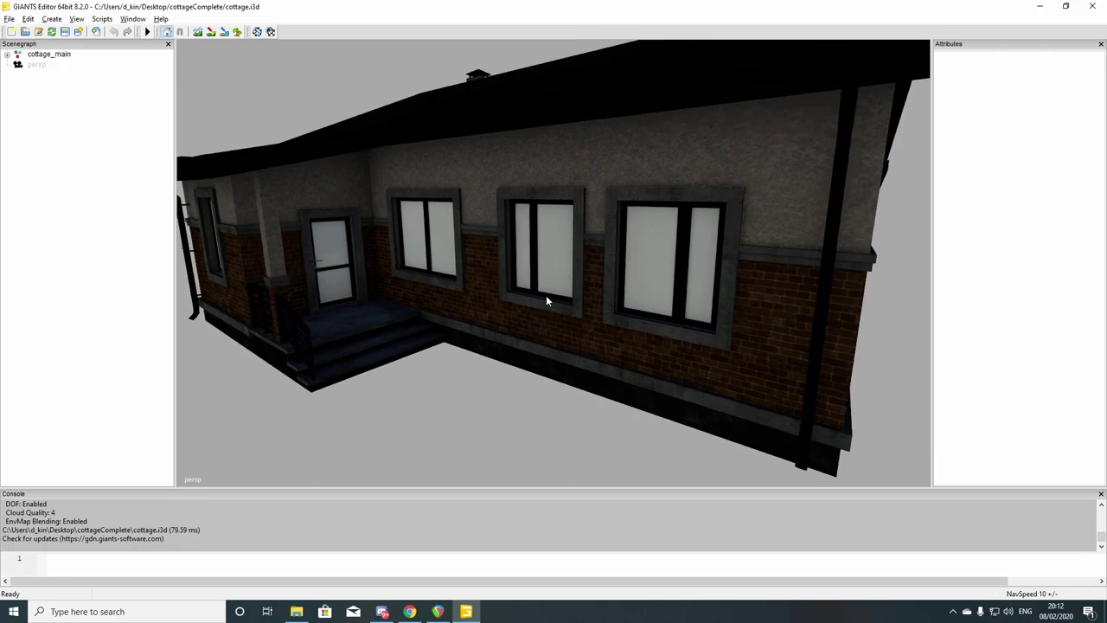
{"action": "scroll", "coordinate": [546, 295], "scroll_direction": "down", "scroll_amount": 5}
{"action": "scroll", "coordinate": [526, 299], "scroll_direction": "up", "scroll_amount": 5}
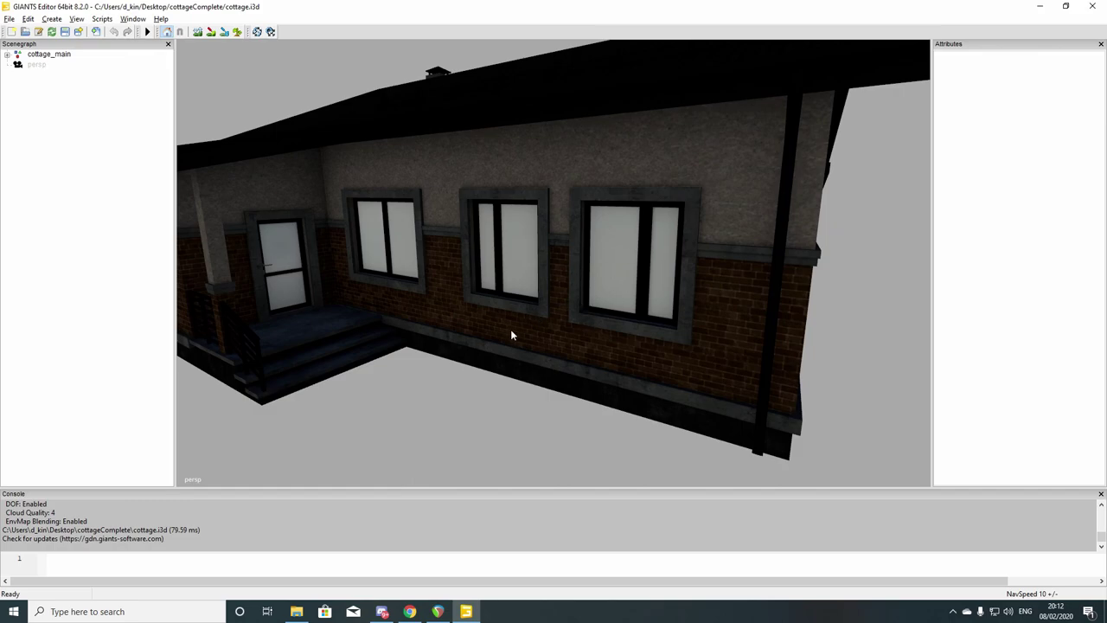
{"action": "scroll", "coordinate": [509, 334], "scroll_direction": "down", "scroll_amount": 5}
{"action": "scroll", "coordinate": [534, 344], "scroll_direction": "up", "scroll_amount": 1}
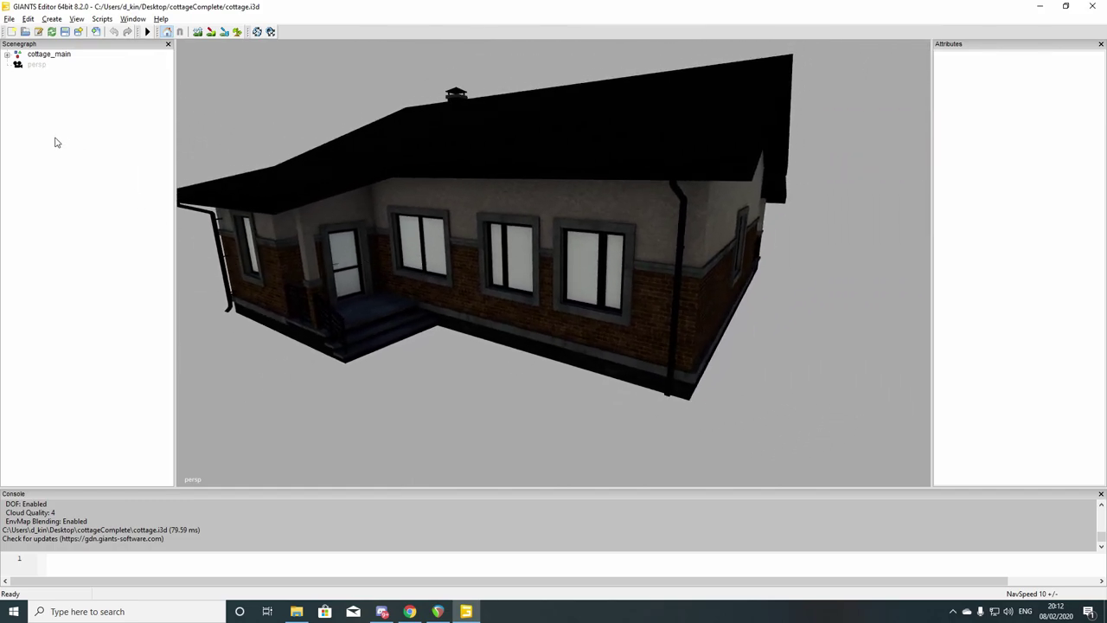
Create two transform groups at the root of the scene, one nested inside the other
{"action": "left_click", "coordinate": [56, 20]}
{"action": "left_click", "coordinate": [63, 32]}
{"action": "left_click", "coordinate": [52, 19]}
{"action": "left_click", "coordinate": [69, 32]}
{"action": "left_click", "coordinate": [53, 85]}
{"action": "key", "text": "Delete"}
{"action": "left_click", "coordinate": [50, 76]}
{"action": "key", "text": "ctrl+z"}
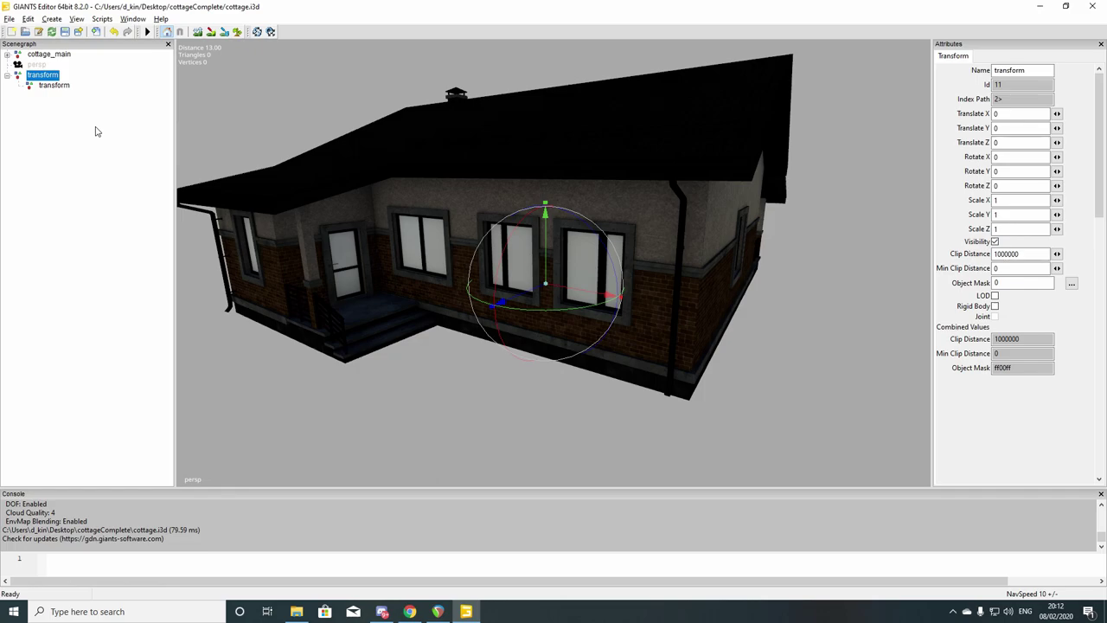
Move the nested transform groups from the scene root into cottage_main and rename the outer group illum
{"action": "key", "text": "Delete"}
{"action": "left_click", "coordinate": [8, 55]}
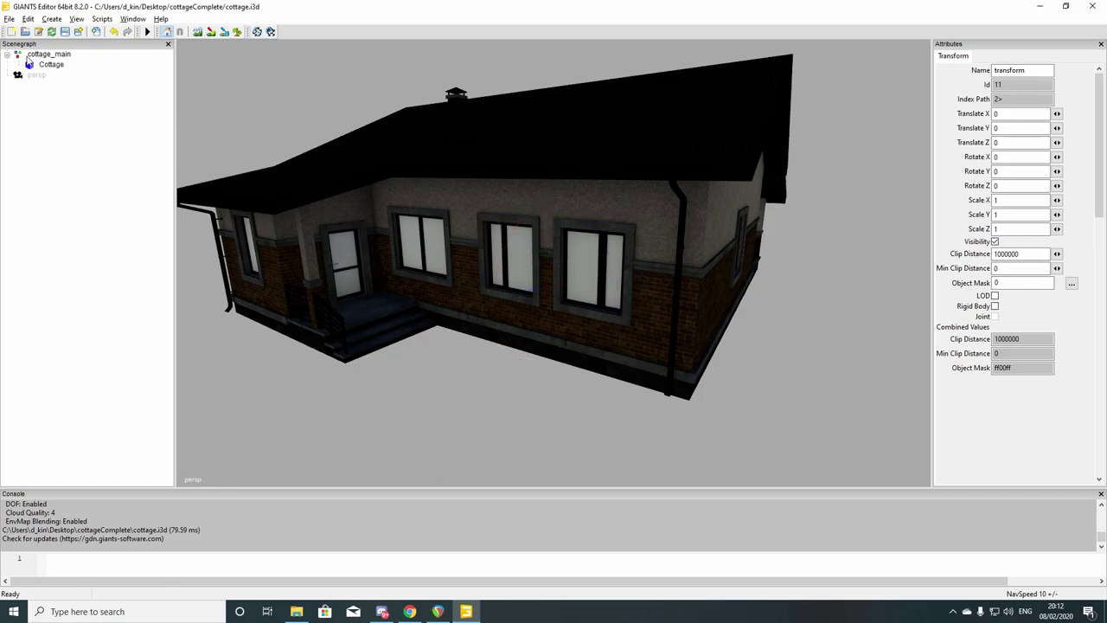
{"action": "left_click", "coordinate": [41, 54]}
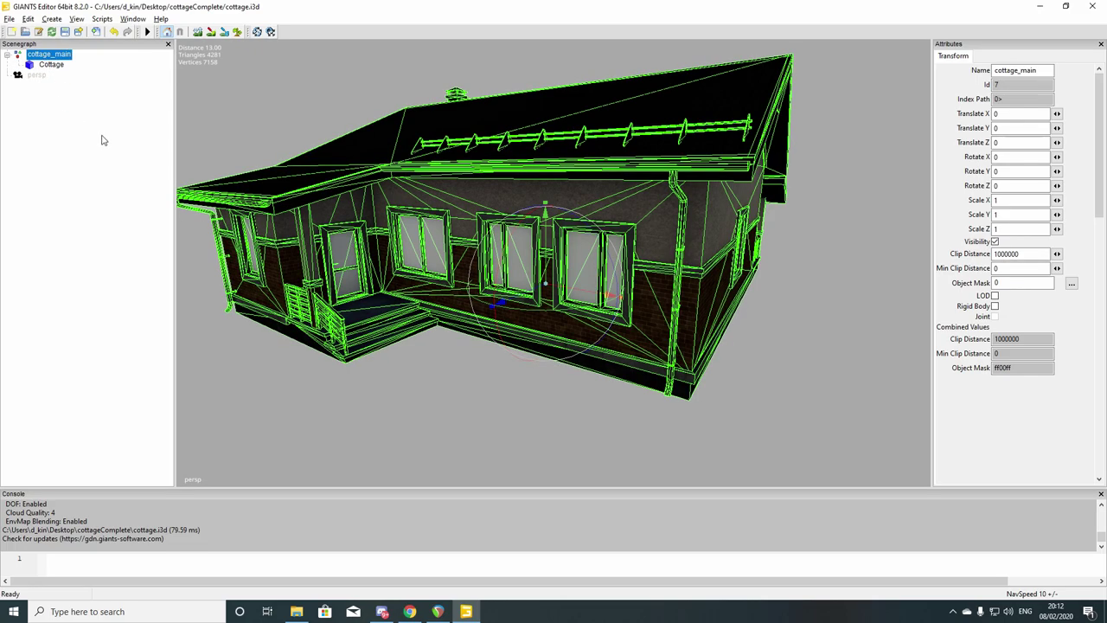
{"action": "key", "text": "ctrl+t"}
{"action": "double_click", "coordinate": [1041, 70]}
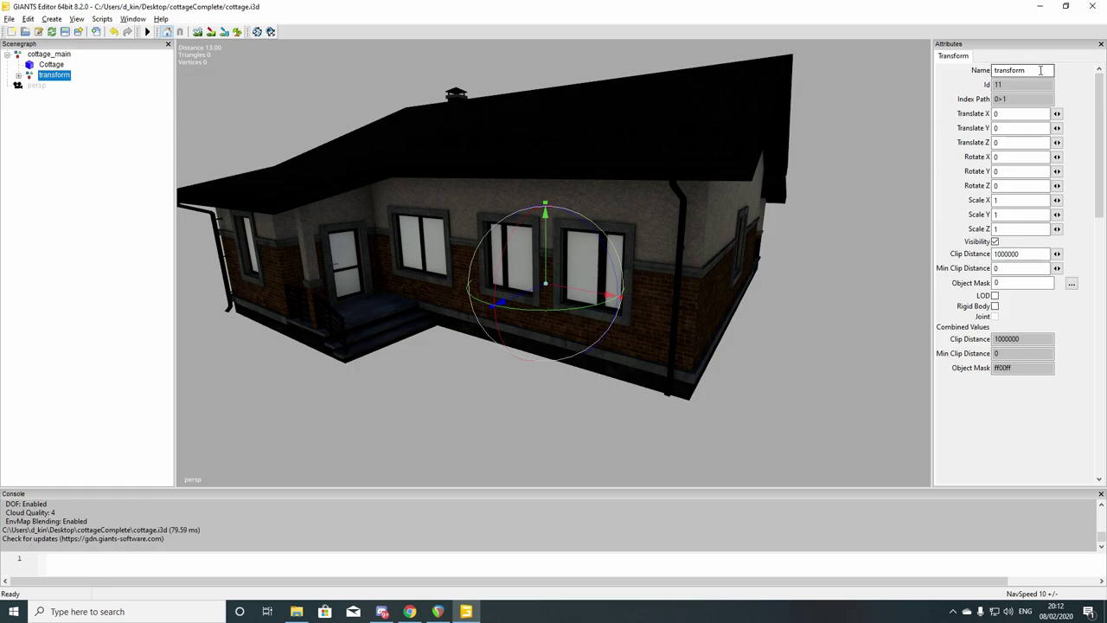
{"action": "type", "text": "illum"}
{"action": "key", "text": "Return"}
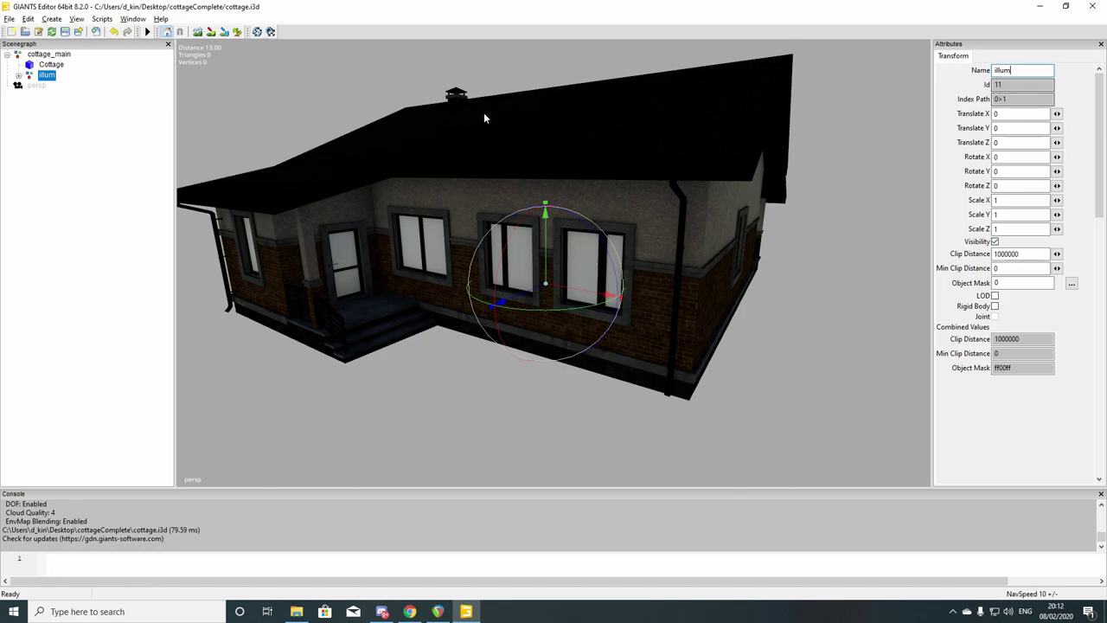
Rename the transform group inside illum as lamp01
{"action": "left_click", "coordinate": [18, 75]}
{"action": "left_click", "coordinate": [55, 85]}
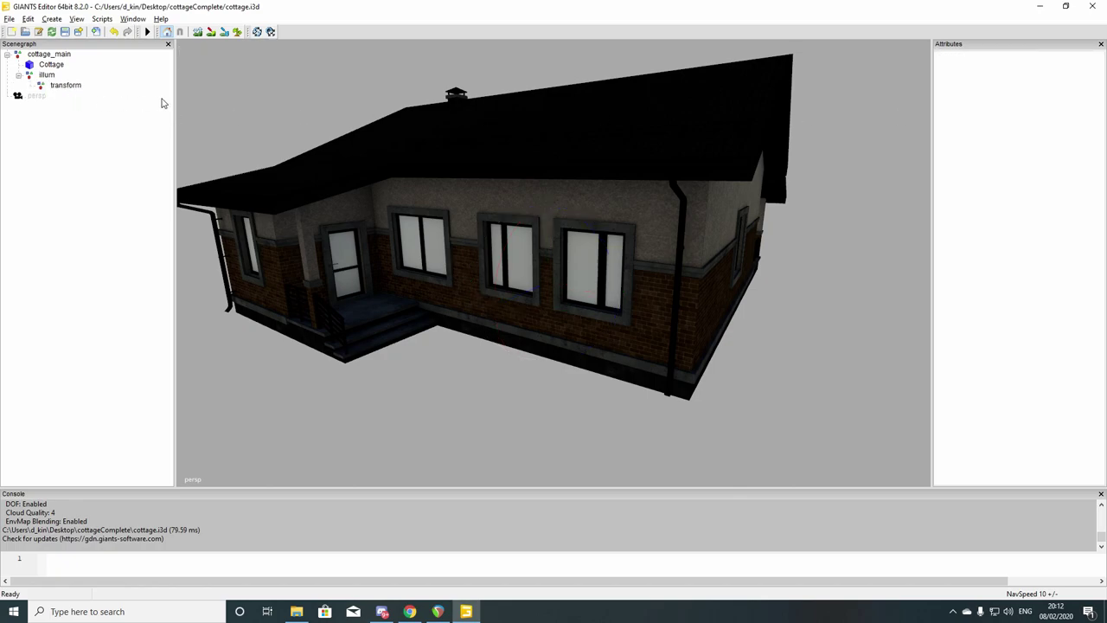
{"action": "left_click", "coordinate": [69, 85]}
{"action": "double_click", "coordinate": [1042, 69]}
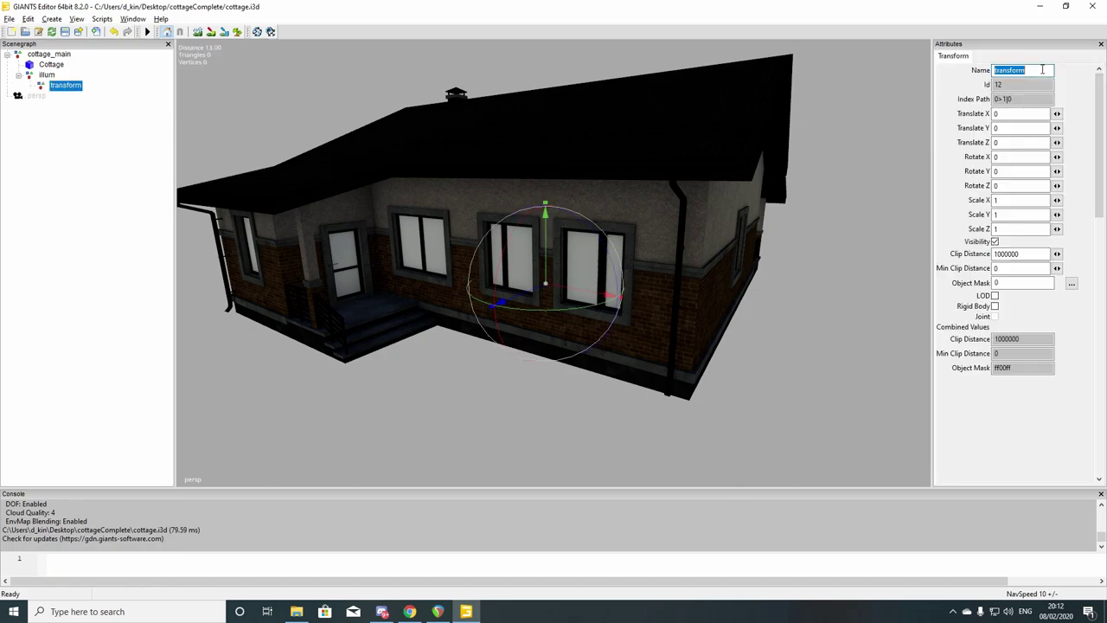
{"action": "type", "text": "lamp01"}
{"action": "key", "text": "Return"}
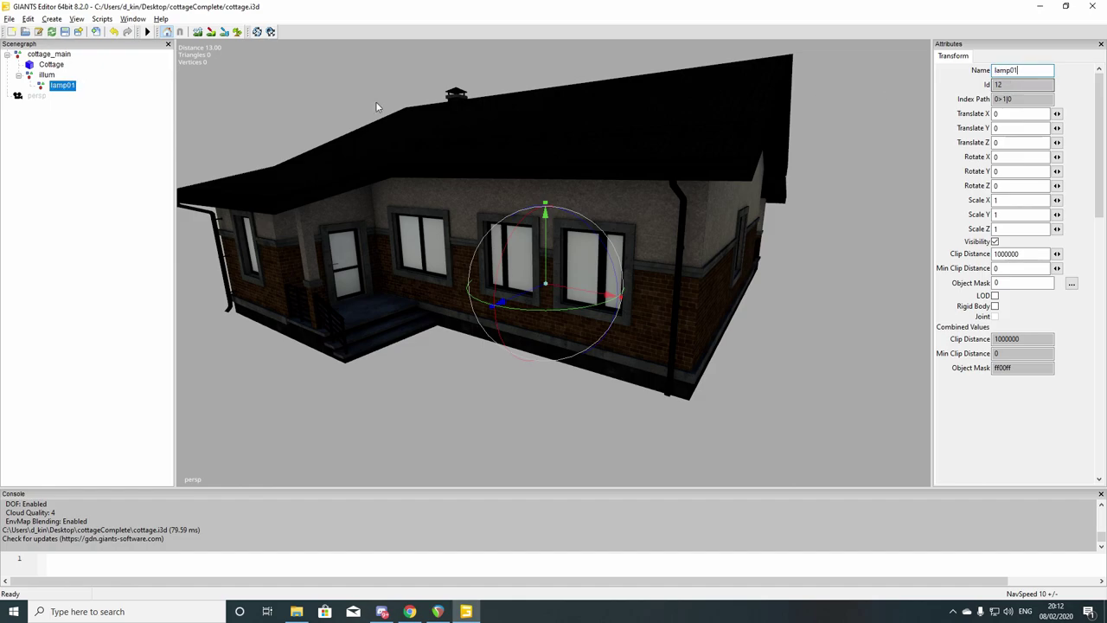
{"action": "left_click", "coordinate": [98, 185]}
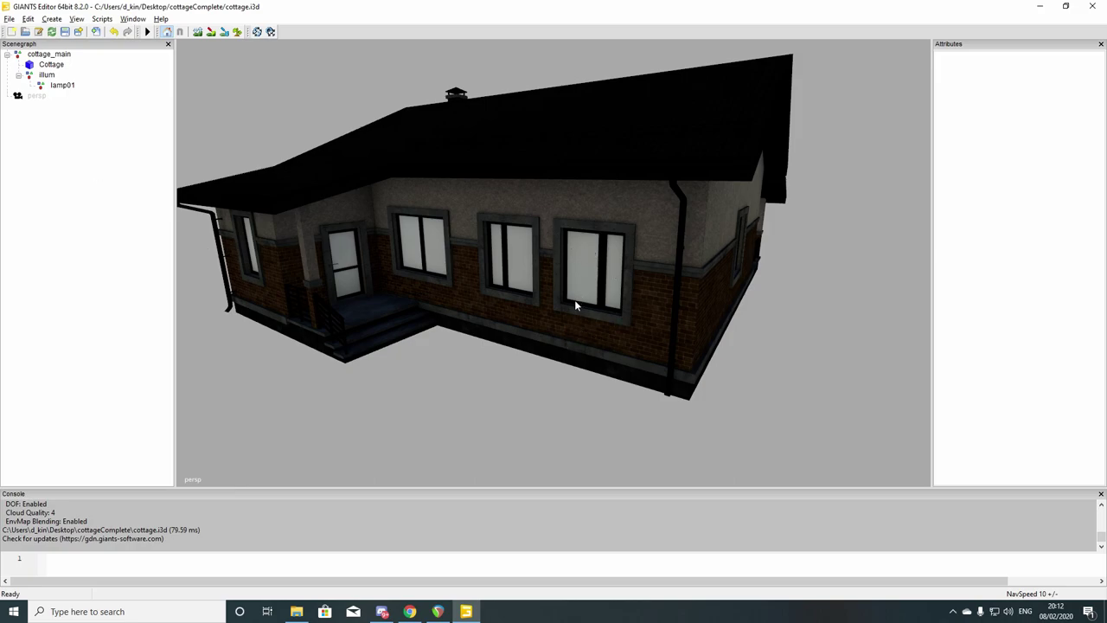
Examine the glass panes and frames of the cottage's front windows up close and from a distance
{"action": "scroll", "coordinate": [553, 304], "scroll_direction": "up", "scroll_amount": 10}
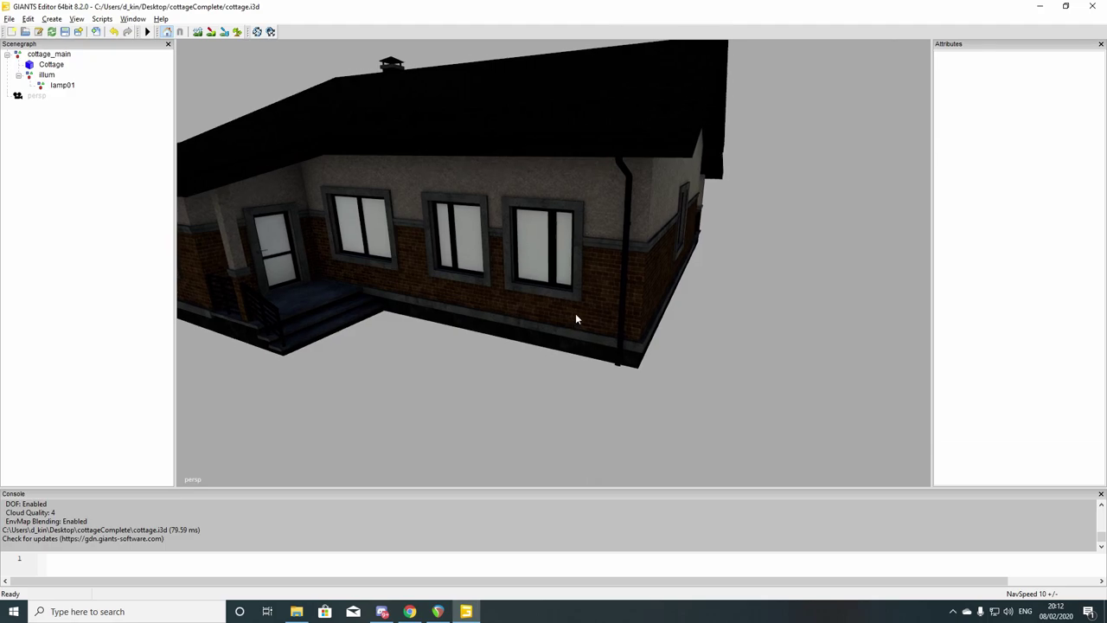
{"action": "scroll", "coordinate": [577, 297], "scroll_direction": "up", "scroll_amount": 10}
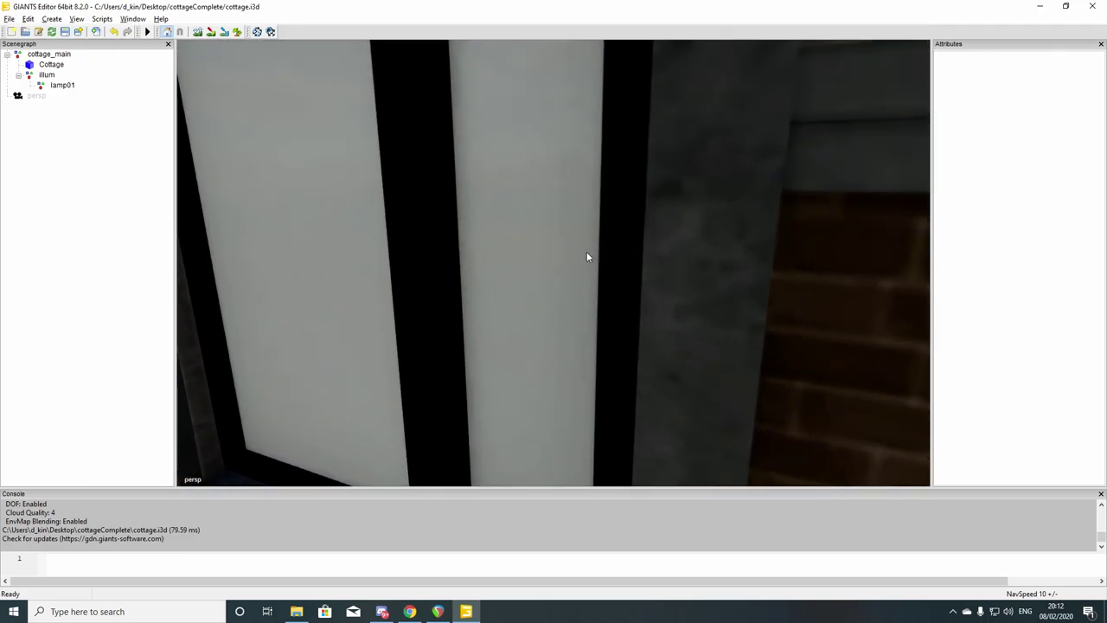
{"action": "scroll", "coordinate": [551, 210], "scroll_direction": "down", "scroll_amount": 10}
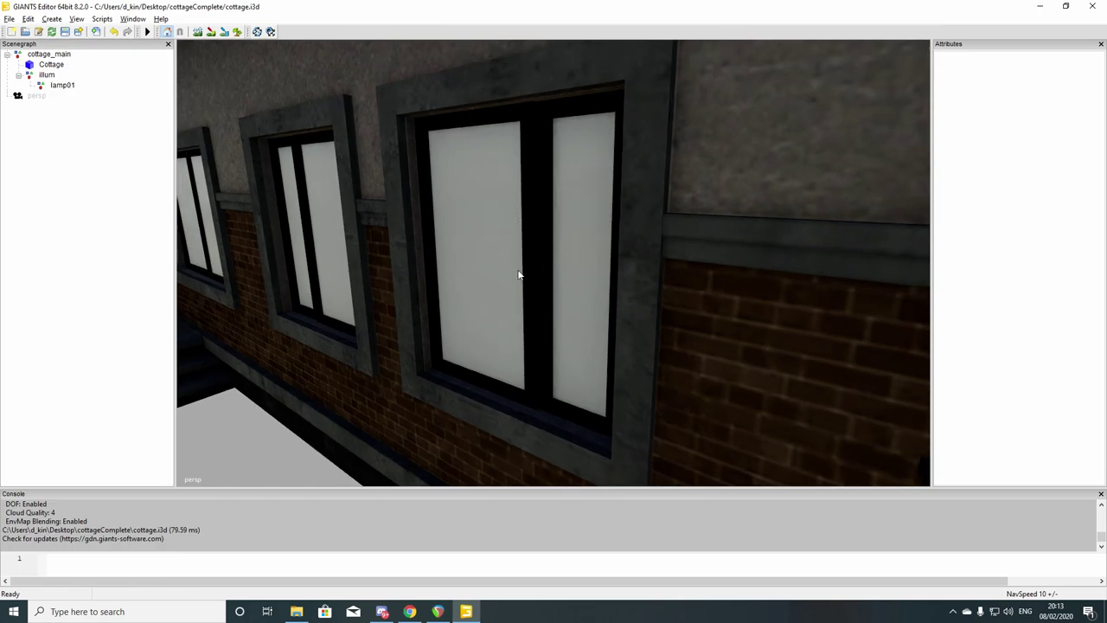
{"action": "scroll", "coordinate": [519, 270], "scroll_direction": "down", "scroll_amount": 5}
{"action": "middle_click_drag", "start_coordinate": [557, 271], "coordinate": [531, 242]}
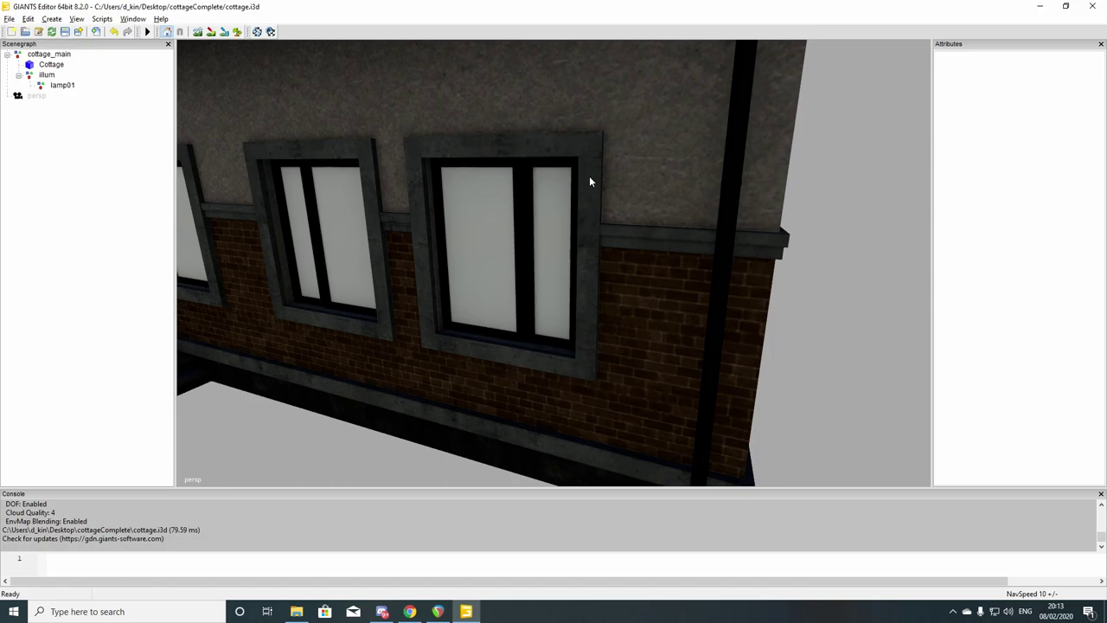
{"action": "middle_click_drag", "start_coordinate": [580, 326], "coordinate": [538, 234]}
{"action": "mouse_move", "coordinate": [471, 303]}
{"action": "middle_mouse_down"}
{"action": "mouse_move", "coordinate": [632, 324]}
{"action": "mouse_move", "coordinate": [576, 317]}
{"action": "mouse_move", "coordinate": [449, 353]}
{"action": "mouse_move", "coordinate": [430, 264]}
{"action": "mouse_move", "coordinate": [537, 291]}
{"action": "mouse_move", "coordinate": [485, 296]}
{"action": "mouse_move", "coordinate": [558, 294]}
{"action": "mouse_move", "coordinate": [508, 317]}
{"action": "mouse_move", "coordinate": [472, 312]}
{"action": "middle_mouse_up"}
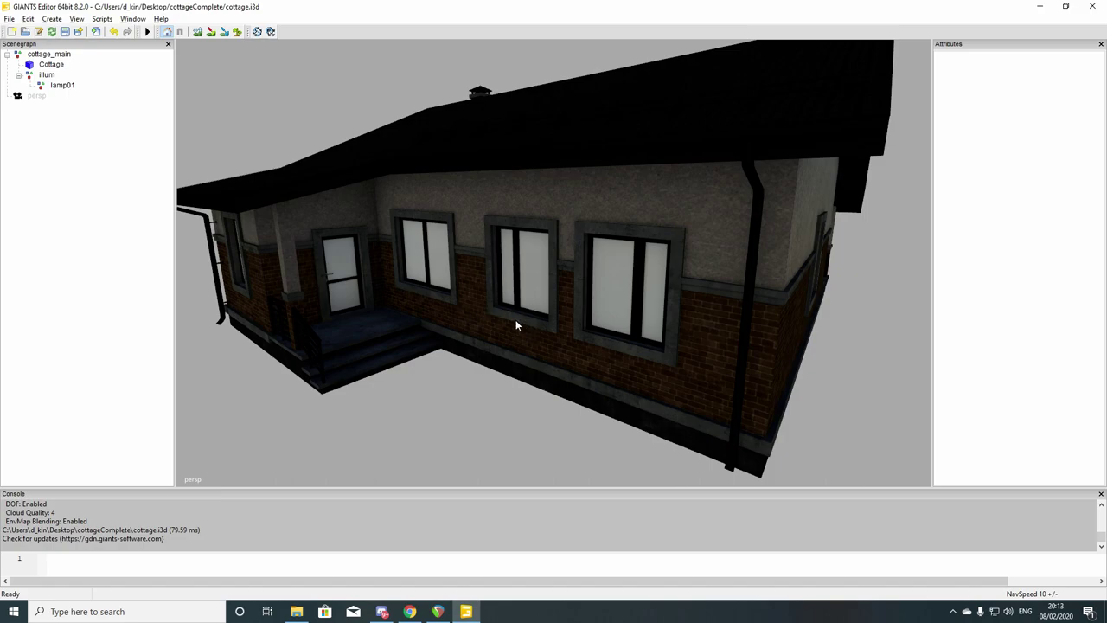
{"action": "middle_click_drag", "start_coordinate": [495, 304], "coordinate": [500, 252]}
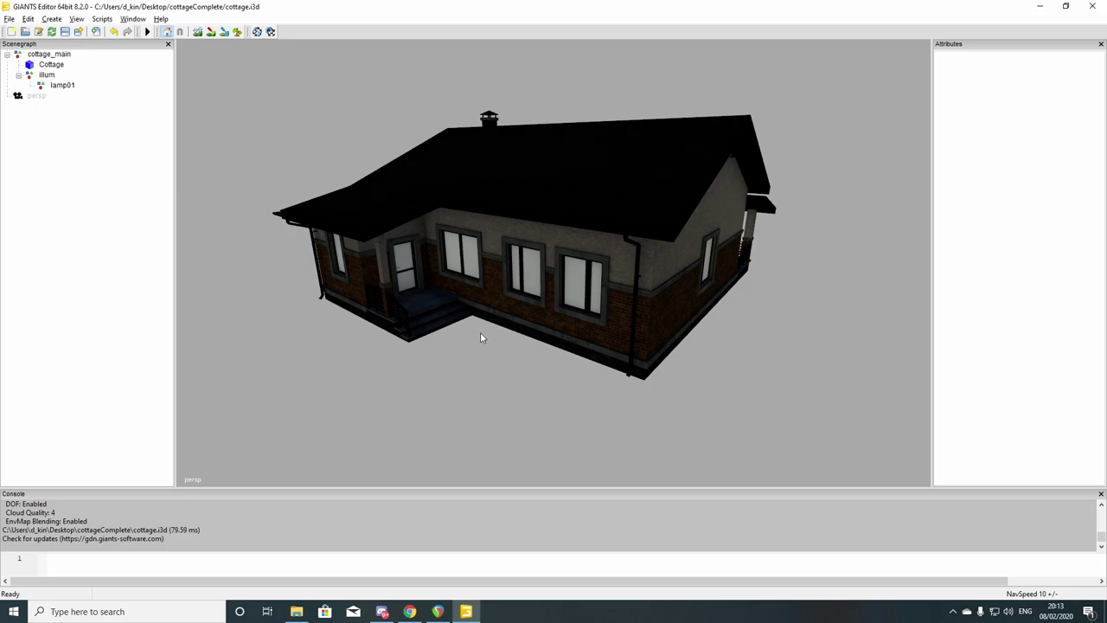
{"action": "right_click_drag", "start_coordinate": [488, 329], "coordinate": [471, 238]}
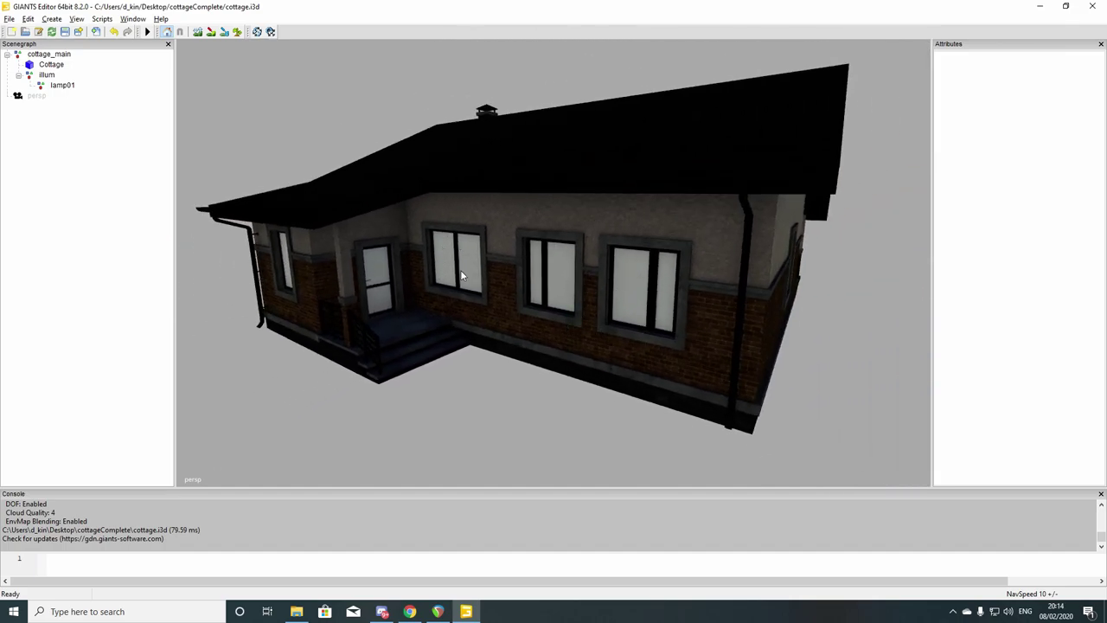
Create a plane primitive and make it a child of lamp01
{"action": "left_click", "coordinate": [52, 19]}
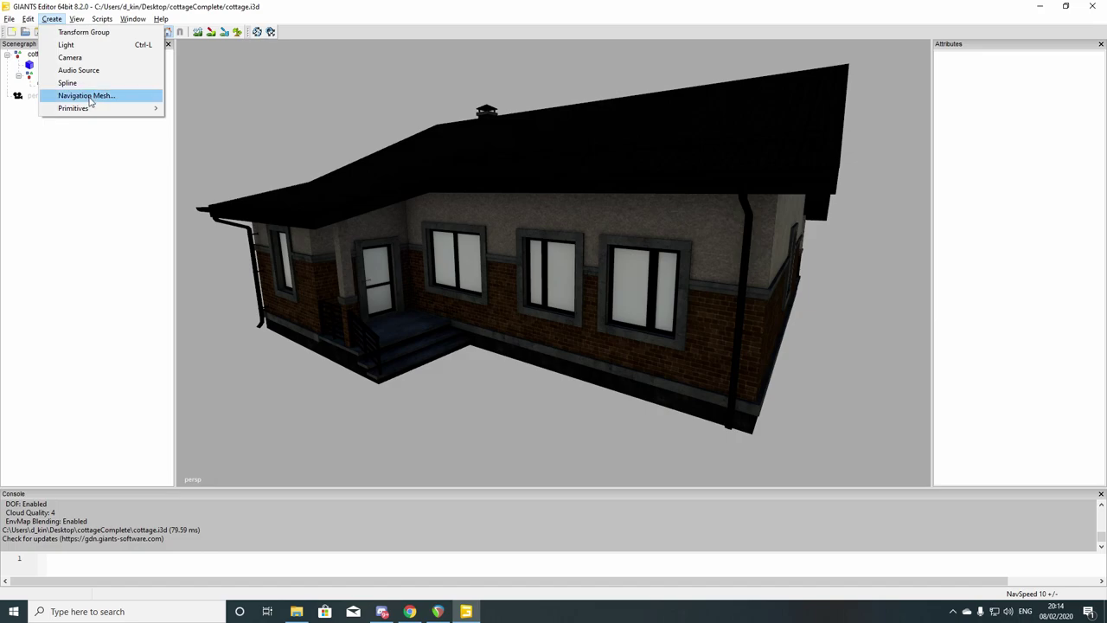
{"action": "mouse_move", "coordinate": [91, 109]}
{"action": "left_click", "coordinate": [191, 121]}
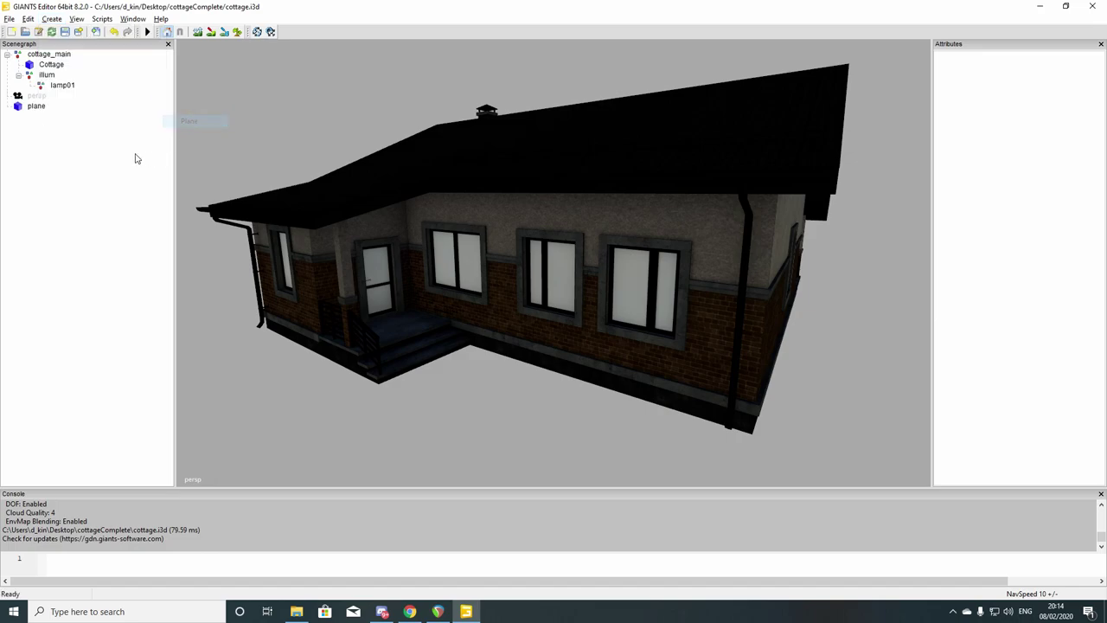
{"action": "left_click_drag", "start_coordinate": [38, 105], "coordinate": [67, 95]}
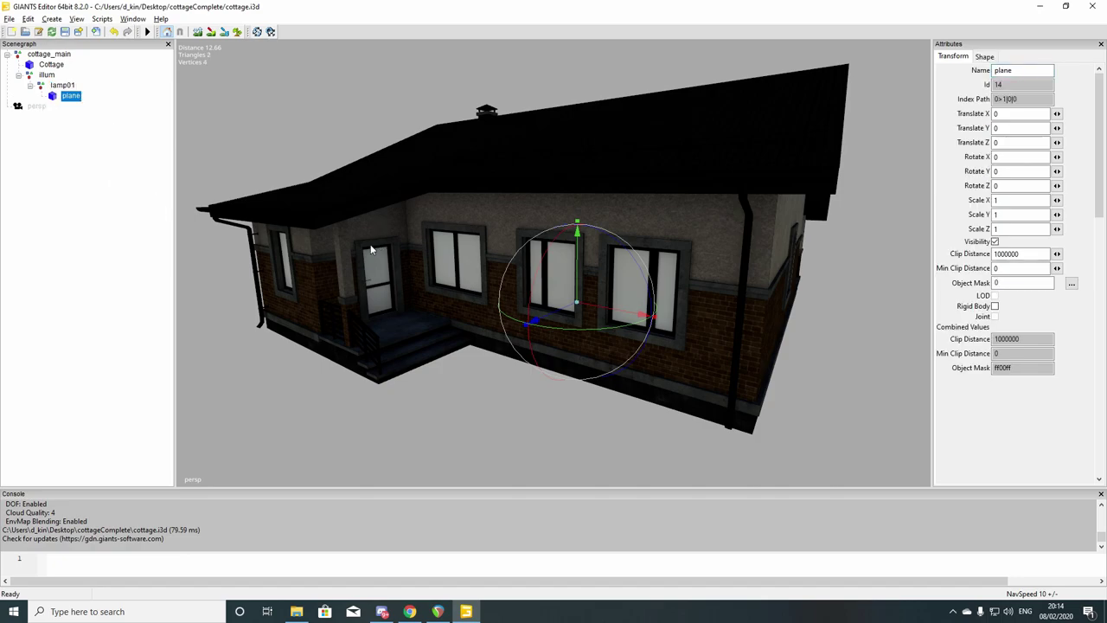
Place the plane on the wide left pane of the rightmost front window with Interactive Placement
{"action": "left_click_drag", "start_coordinate": [534, 322], "coordinate": [329, 364]}
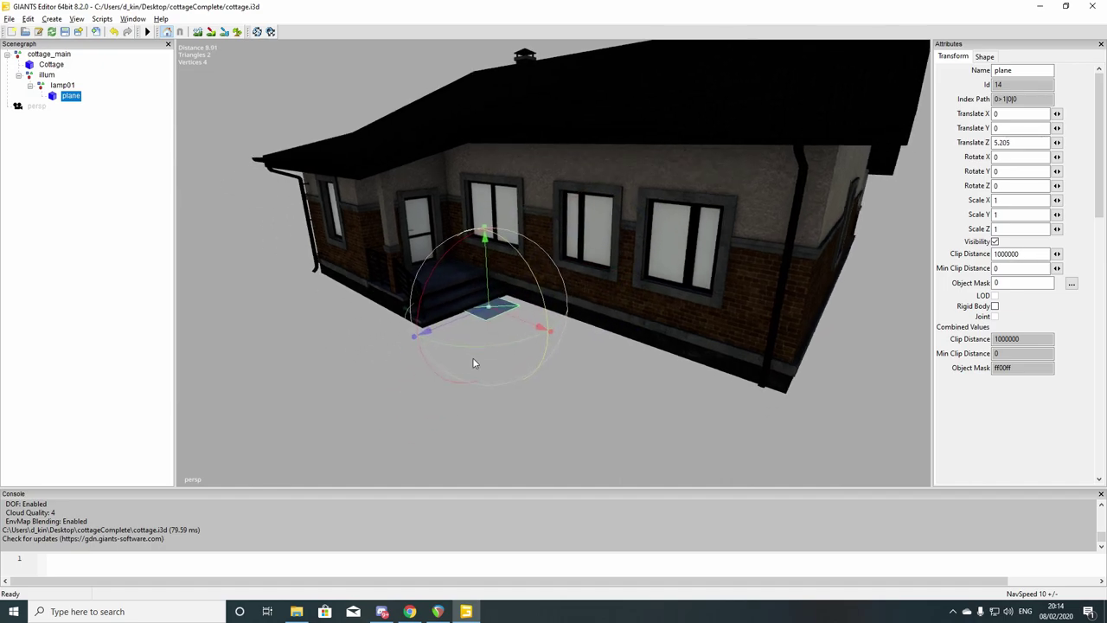
{"action": "scroll", "coordinate": [453, 329], "scroll_direction": "up", "scroll_amount": 5}
{"action": "scroll", "coordinate": [510, 309], "scroll_direction": "down", "scroll_amount": 4}
{"action": "middle_click_drag", "start_coordinate": [485, 321], "coordinate": [543, 270]}
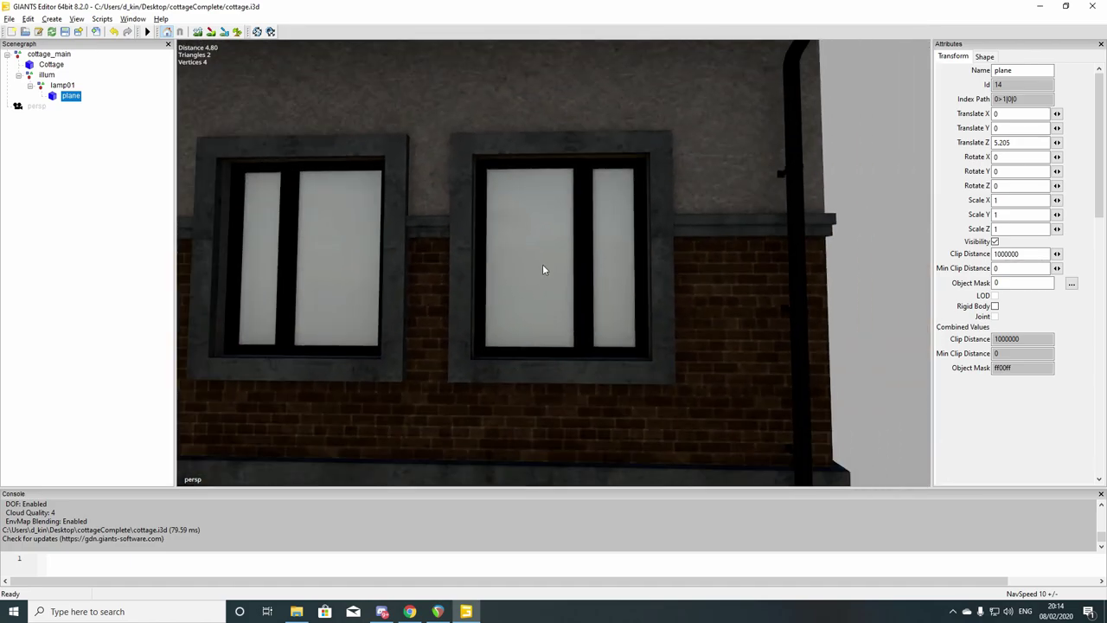
{"action": "scroll", "coordinate": [536, 268], "scroll_direction": "up", "scroll_amount": 2}
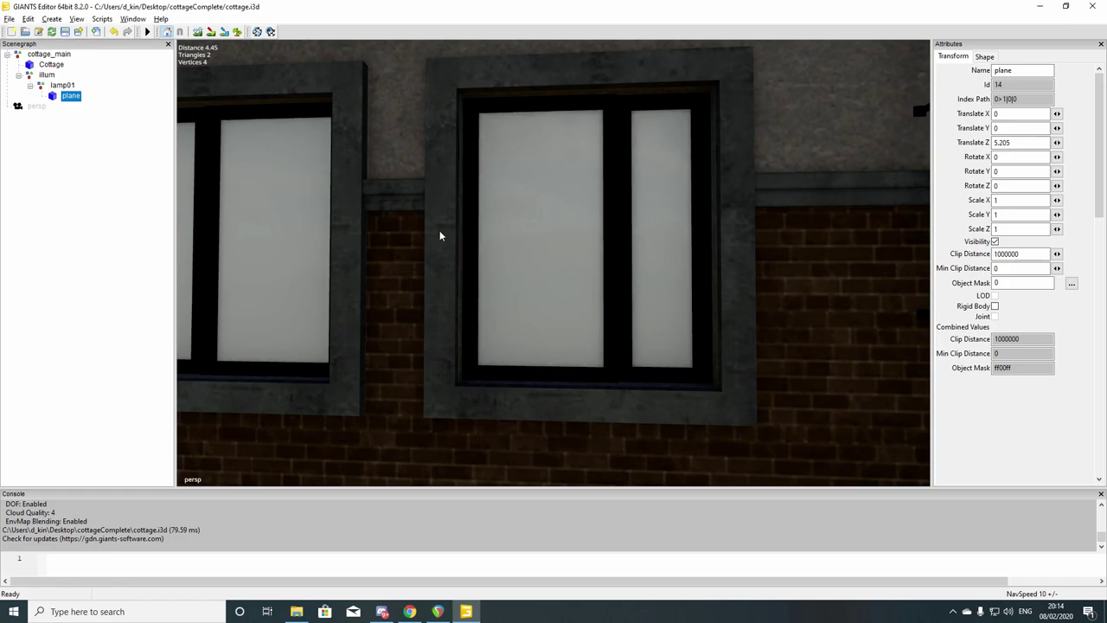
{"action": "left_click", "coordinate": [28, 18]}
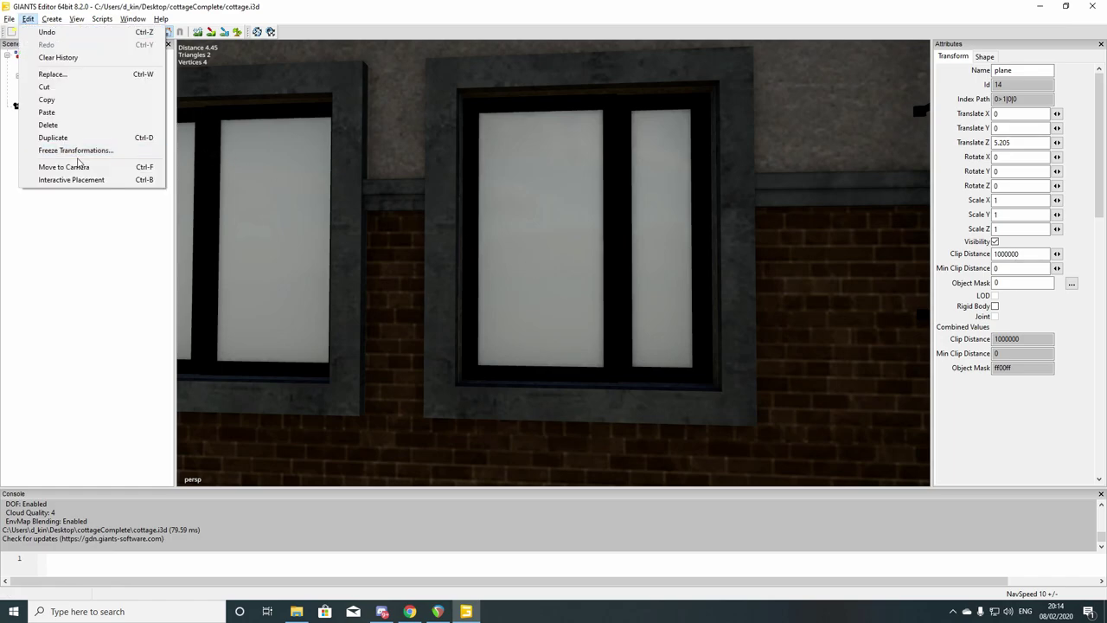
{"action": "left_click", "coordinate": [76, 179]}
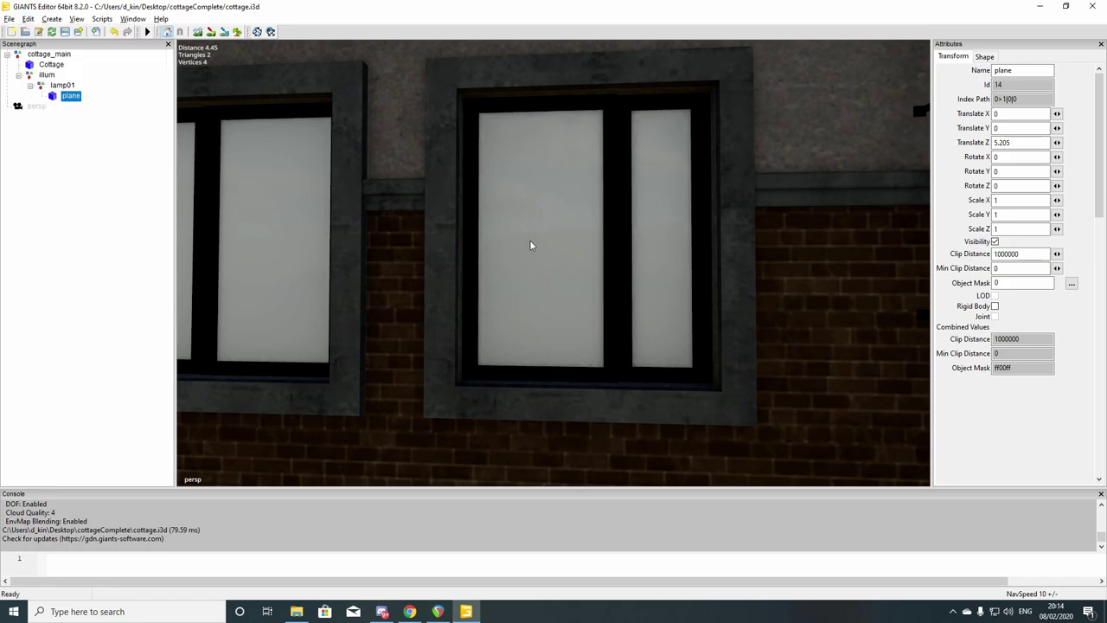
{"action": "left_click", "coordinate": [540, 232]}
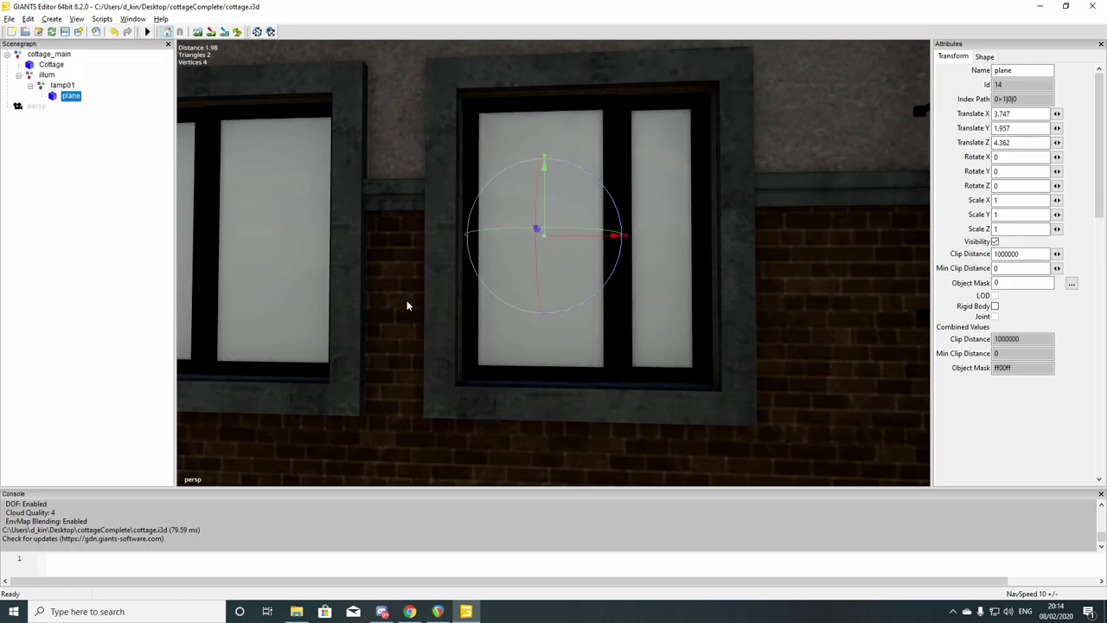
Narrow the plane to the pane's width with an X scale of about 0.686 and shift it to about X 3.726
{"action": "mouse_move", "coordinate": [403, 302]}
{"action": "right_mouse_down"}
{"action": "mouse_move", "coordinate": [426, 291]}
{"action": "mouse_move", "coordinate": [387, 325]}
{"action": "mouse_move", "coordinate": [391, 288]}
{"action": "mouse_move", "coordinate": [373, 257]}
{"action": "mouse_move", "coordinate": [408, 313]}
{"action": "mouse_move", "coordinate": [410, 289]}
{"action": "mouse_move", "coordinate": [406, 321]}
{"action": "right_mouse_up"}
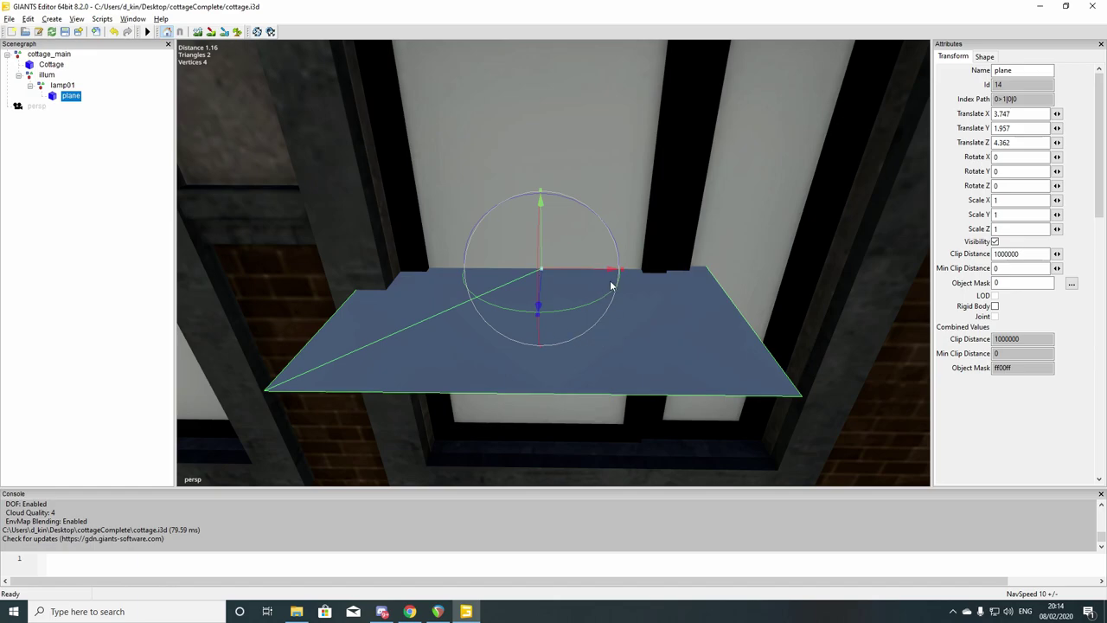
{"action": "left_click_drag", "start_coordinate": [615, 272], "coordinate": [568, 268]}
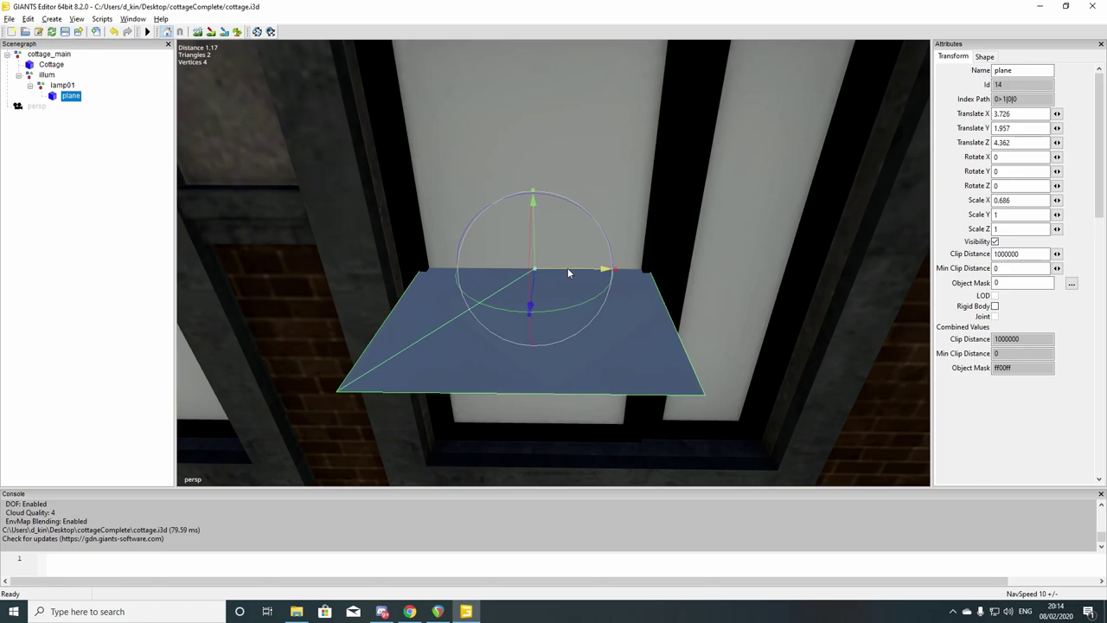
Rotate the plane upright against the window pane with an X rotation of 90
{"action": "right_click_drag", "start_coordinate": [571, 271], "coordinate": [472, 263]}
{"action": "left_click_drag", "start_coordinate": [454, 227], "coordinate": [452, 259]}
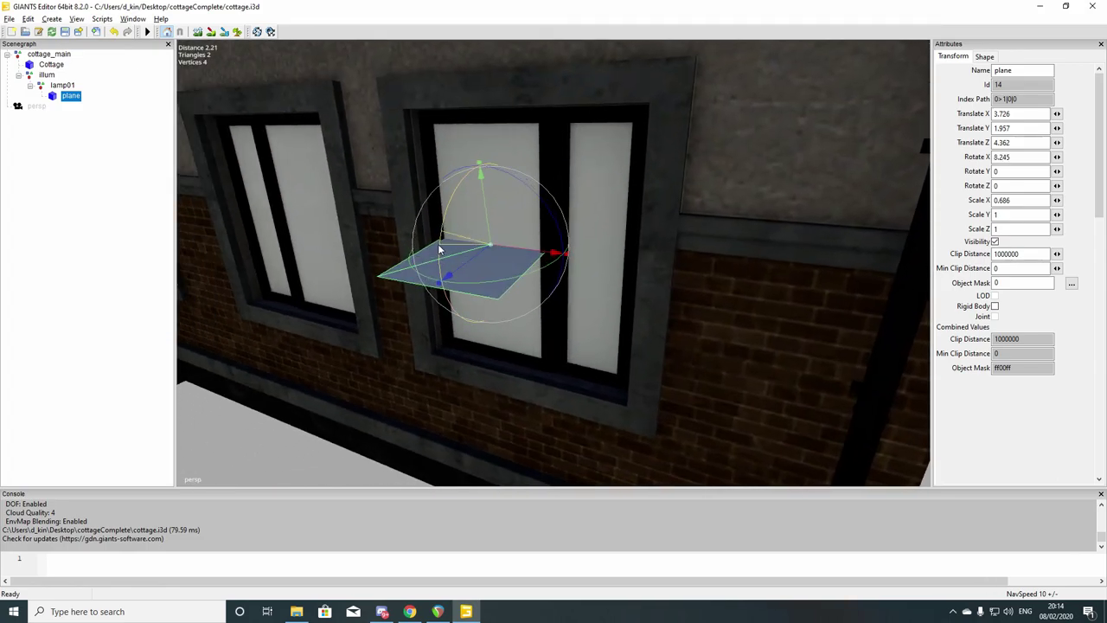
{"action": "left_click_drag", "start_coordinate": [1011, 159], "coordinate": [942, 160]}
{"action": "type", "text": "90"}
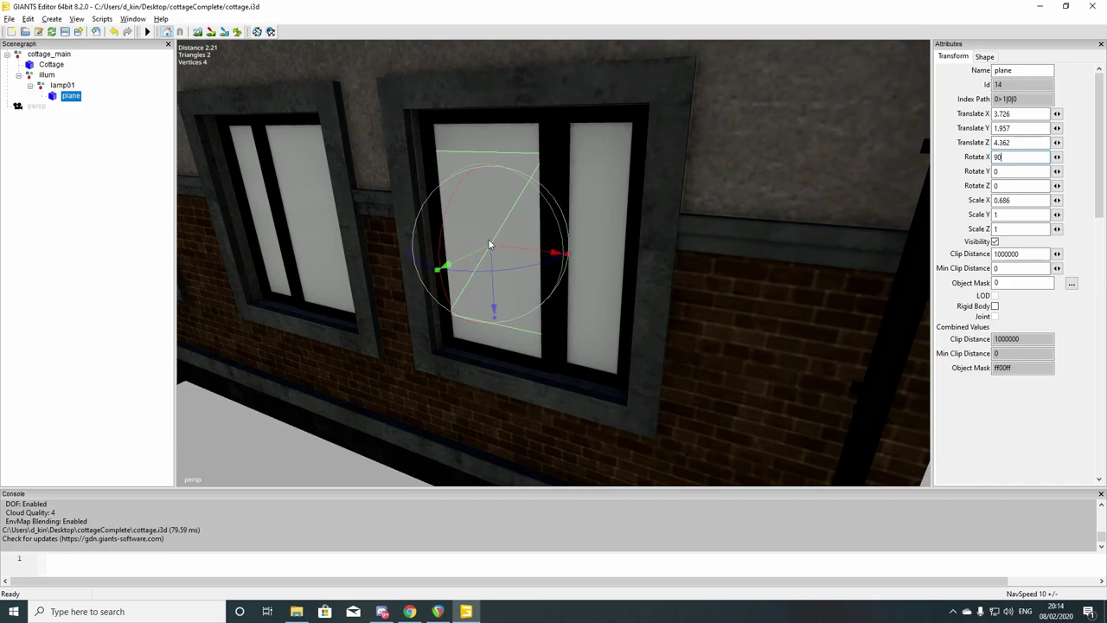
Fit the plane over the pane with a Z scale of about 1.332, positioned at about Y 1.946 and Z 4.386
{"action": "left_click_drag", "start_coordinate": [473, 254], "coordinate": [475, 247]}
{"action": "right_click_drag", "start_coordinate": [474, 248], "coordinate": [436, 219]}
{"action": "left_click_drag", "start_coordinate": [551, 339], "coordinate": [551, 428]}
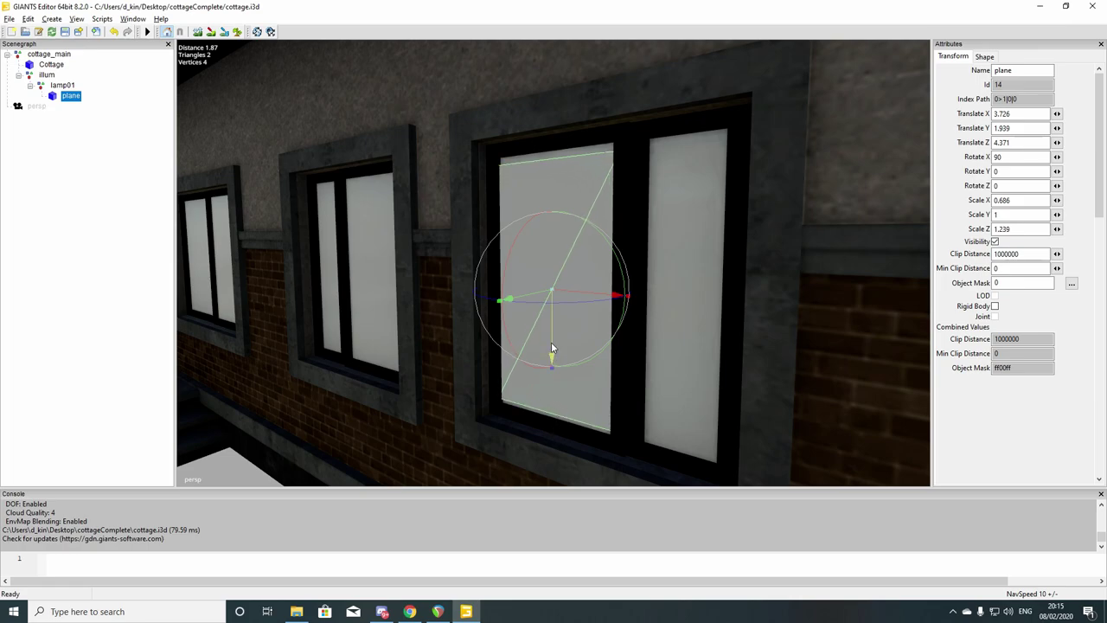
{"action": "left_click_drag", "start_coordinate": [551, 341], "coordinate": [551, 380]}
{"action": "left_click_drag", "start_coordinate": [550, 337], "coordinate": [548, 334]}
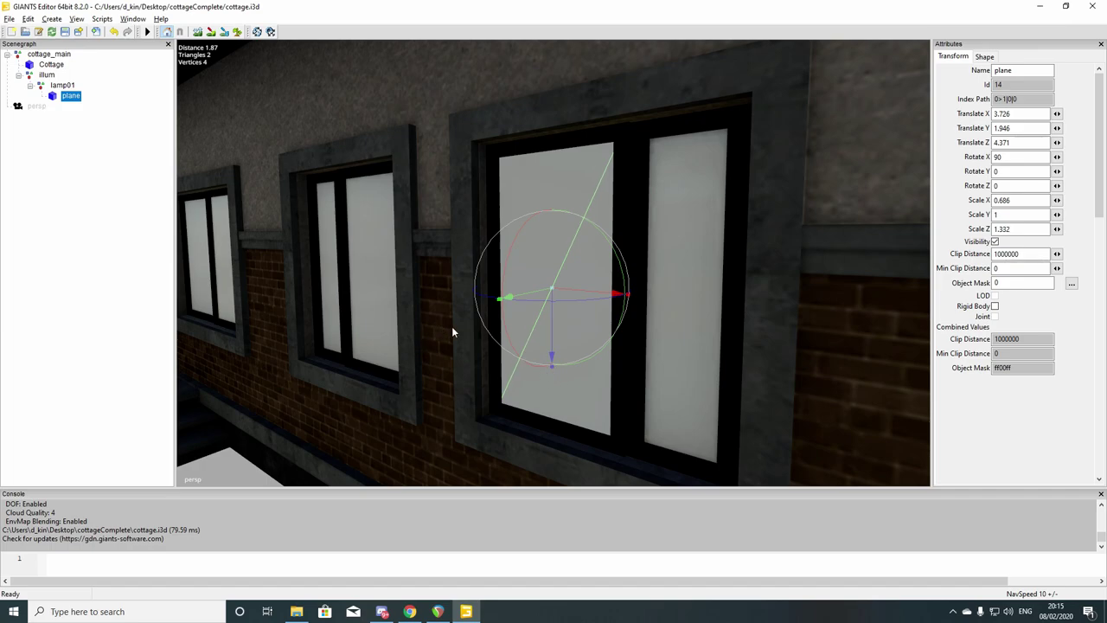
{"action": "mouse_move", "coordinate": [534, 296]}
{"action": "left_mouse_down"}
{"action": "mouse_move", "coordinate": [488, 300]}
{"action": "mouse_move", "coordinate": [527, 296]}
{"action": "left_mouse_up"}
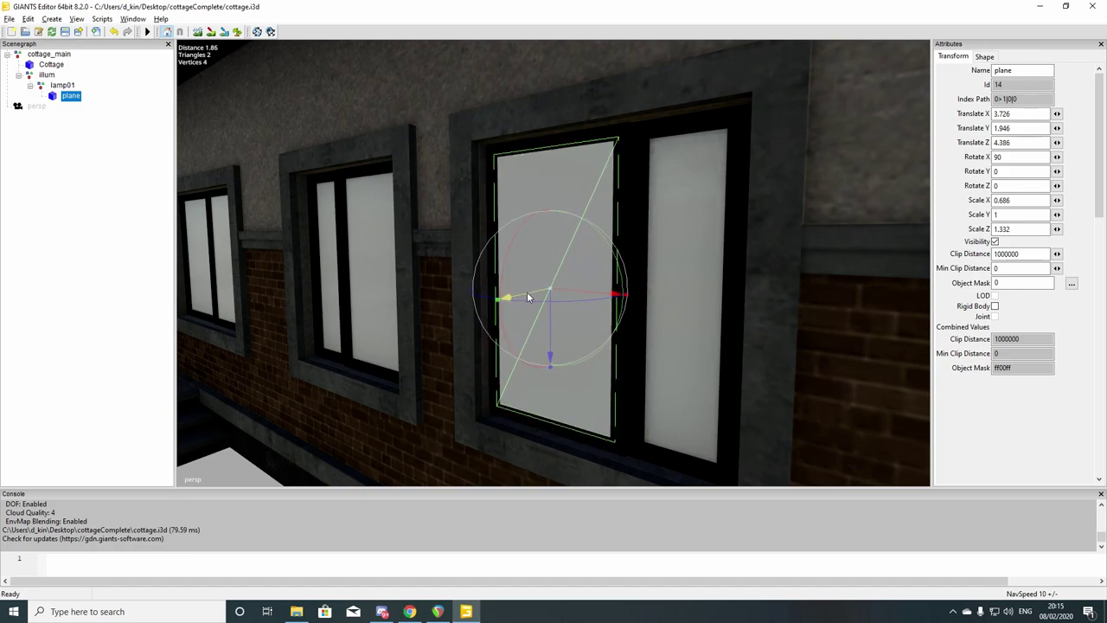
{"action": "left_click", "coordinate": [170, 292]}
{"action": "right_click_drag", "start_coordinate": [440, 309], "coordinate": [195, 218]}
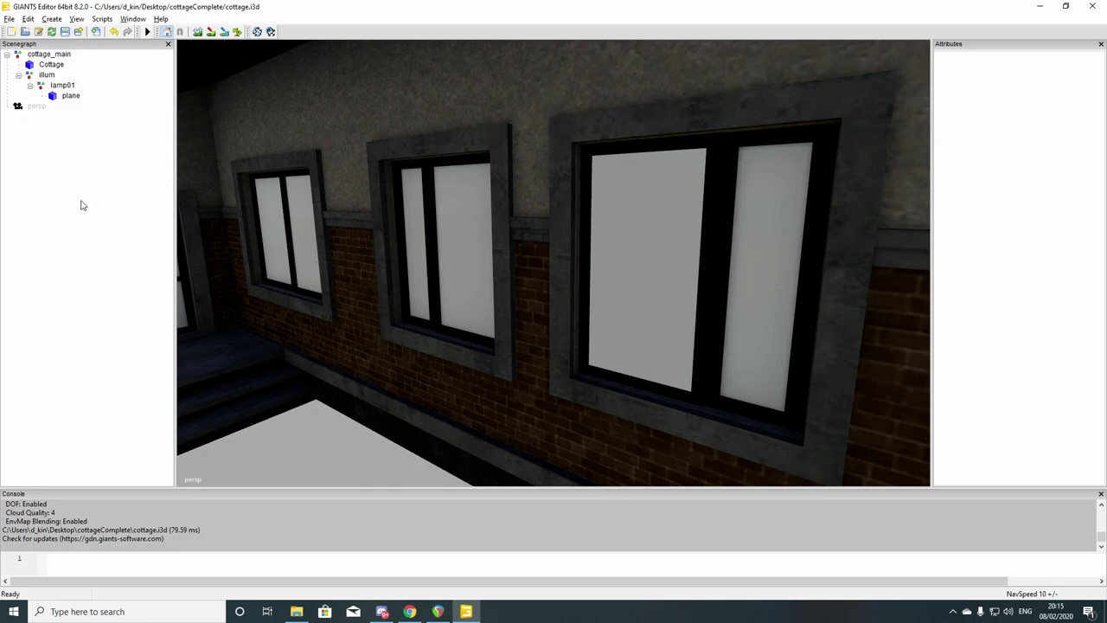
{"action": "left_click", "coordinate": [67, 96]}
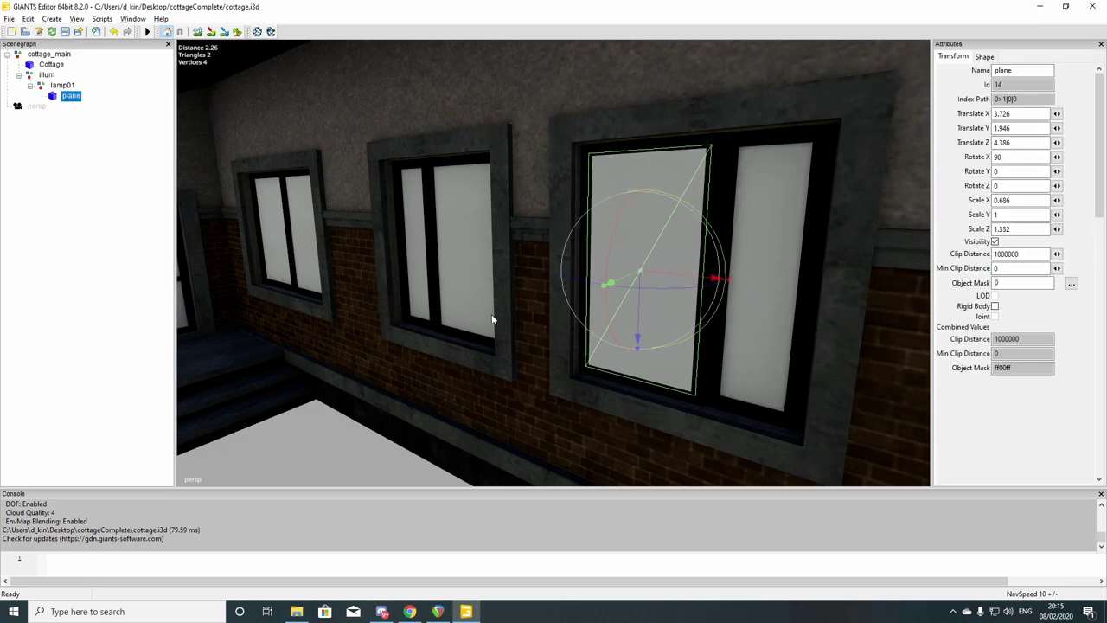
Clear the open windows from the desktop, search Windows for paint and launch paint.net
{"action": "left_click", "coordinate": [1040, 6]}
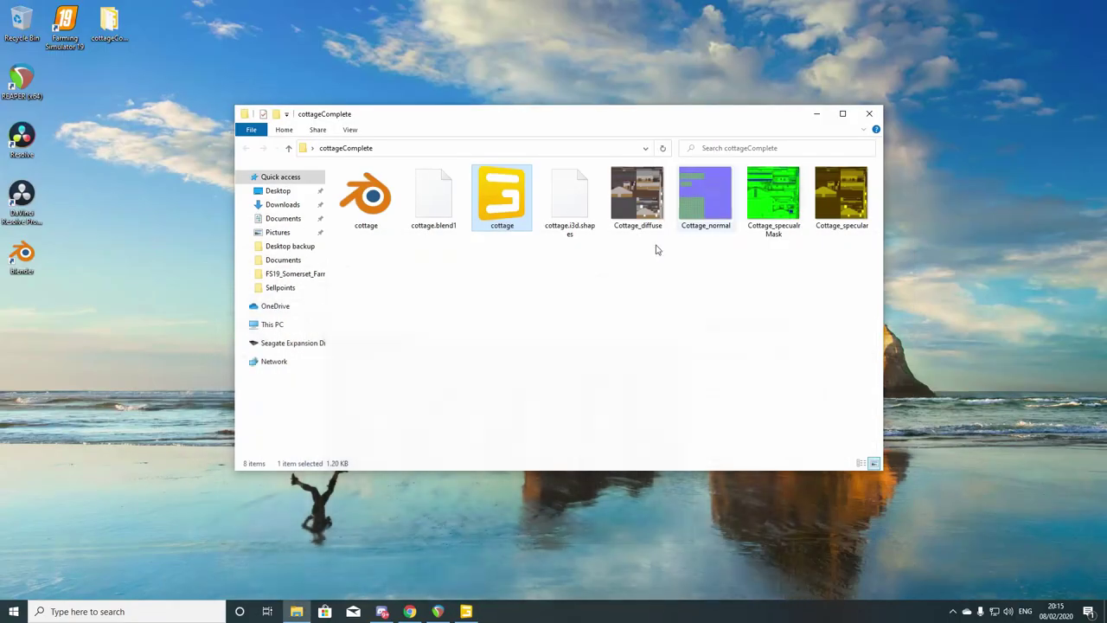
{"action": "left_click", "coordinate": [817, 112]}
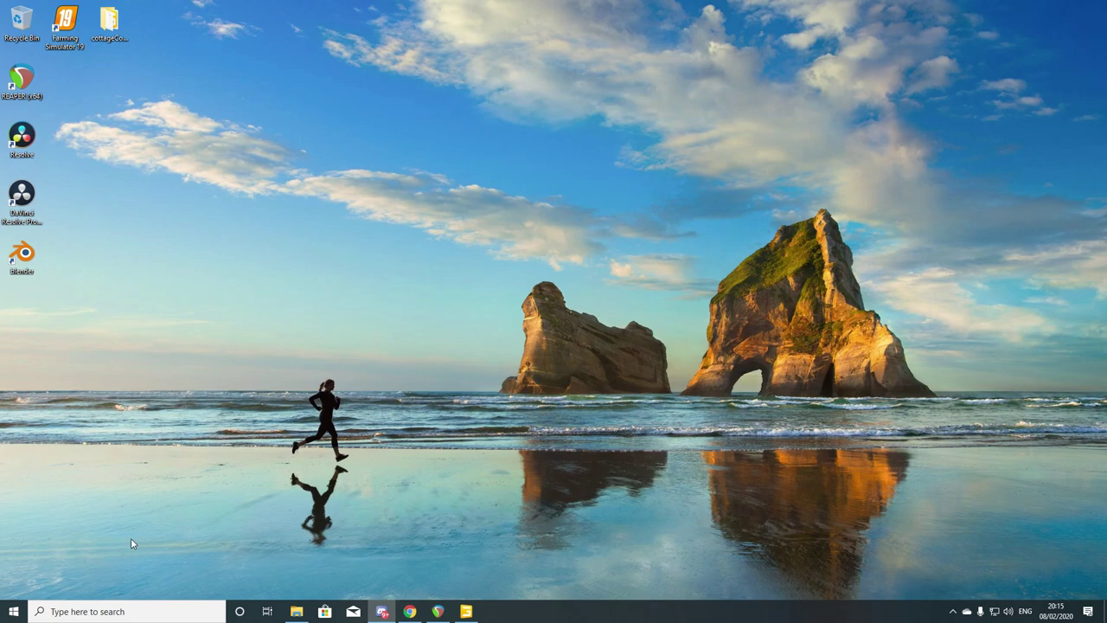
{"action": "left_click", "coordinate": [125, 608]}
{"action": "left_click_drag", "start_coordinate": [212, 481], "coordinate": [212, 481]}
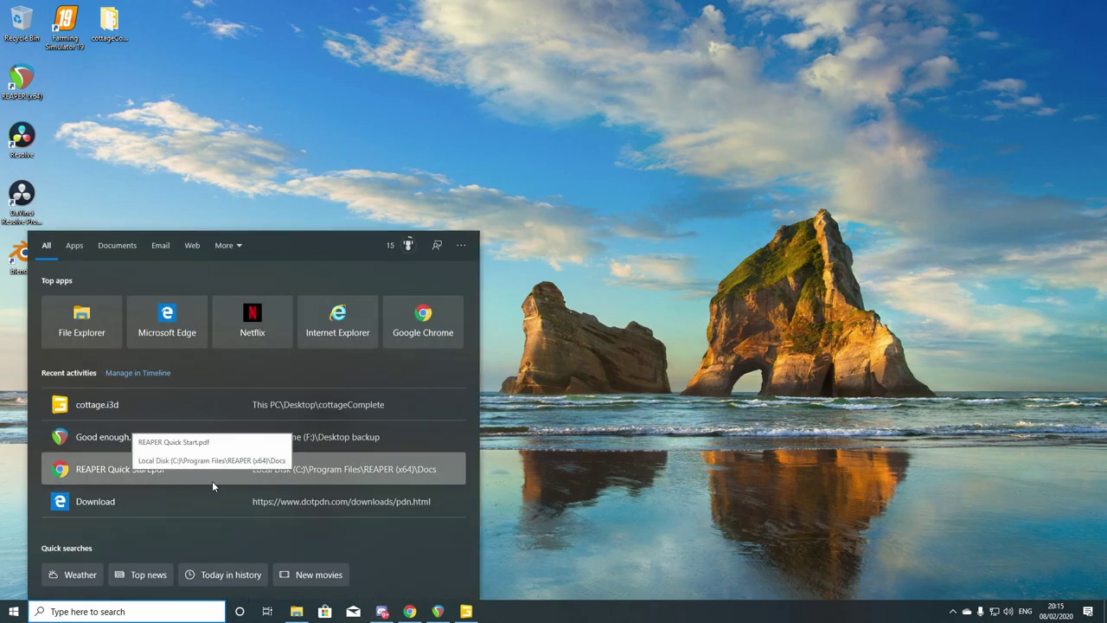
{"action": "type", "text": "paint"}
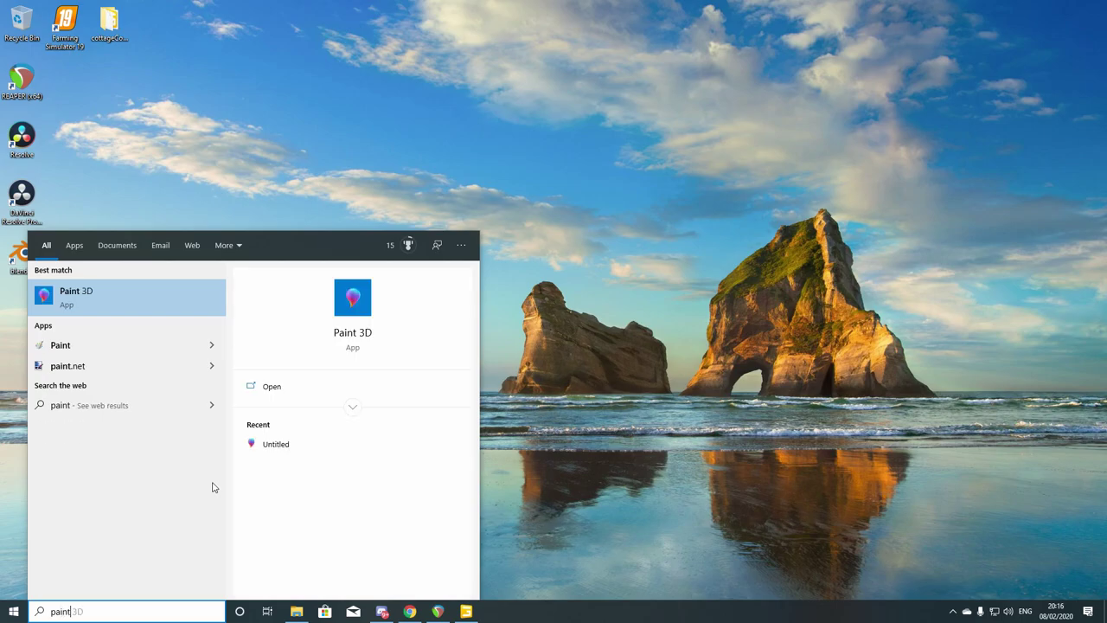
{"action": "left_click", "coordinate": [110, 365]}
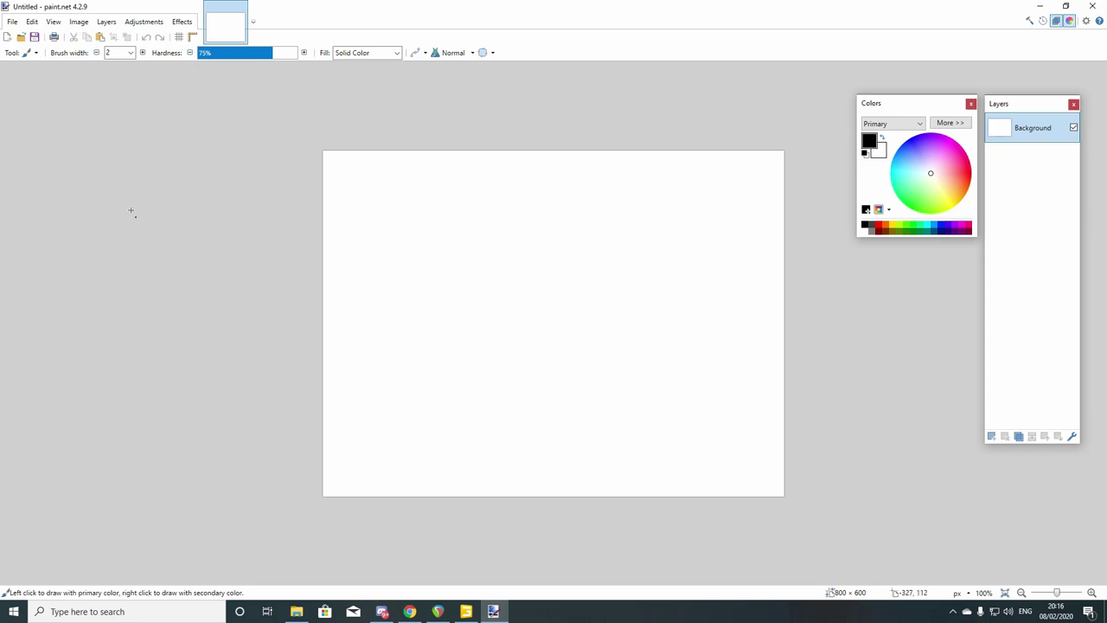
Resize the blank image to 64 by 64 pixels without maintaining the aspect ratio
{"action": "left_click", "coordinate": [78, 23]}
{"action": "left_click", "coordinate": [97, 54]}
{"action": "type", "text": "85"}
{"action": "key", "text": "Tab"}
{"action": "type", "text": "64"}
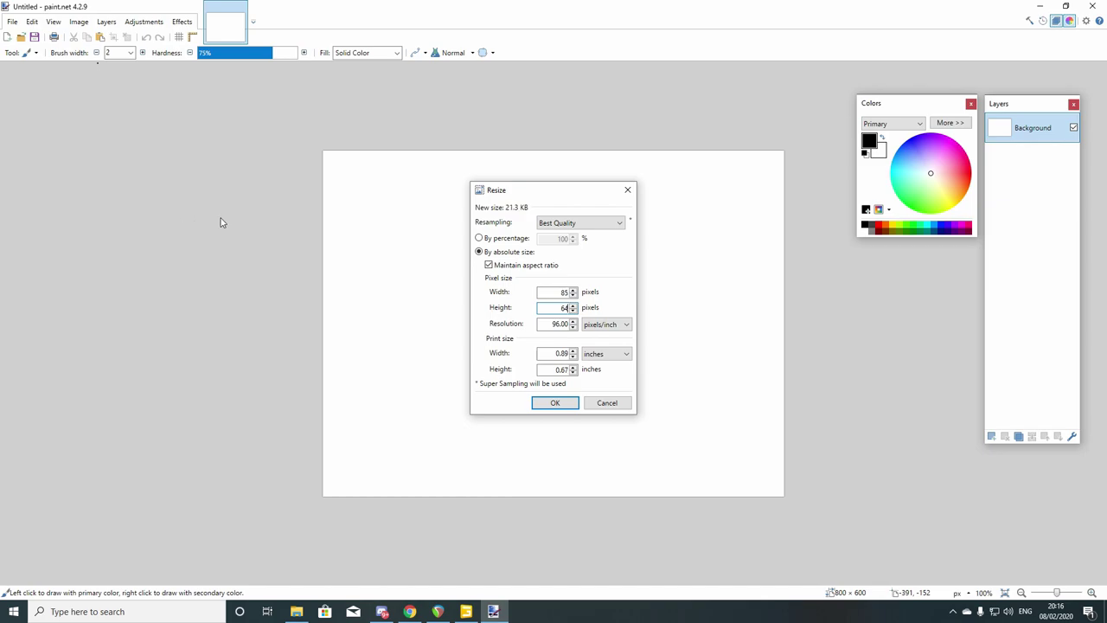
{"action": "left_click", "coordinate": [515, 271]}
{"action": "double_click", "coordinate": [560, 292]}
{"action": "type", "text": "64"}
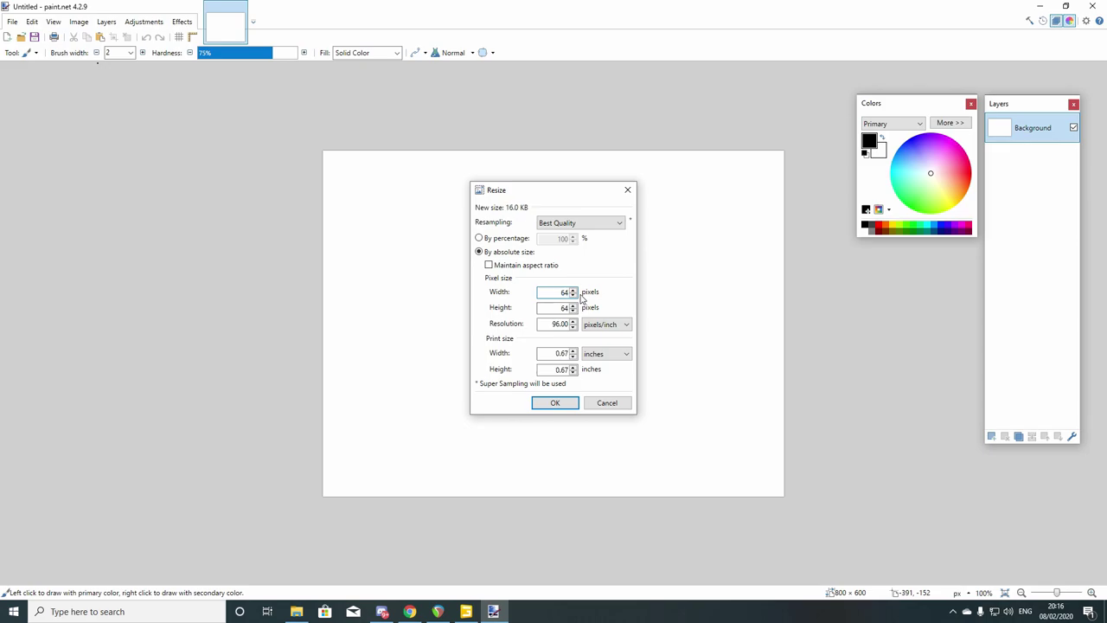
{"action": "left_click", "coordinate": [557, 403]}
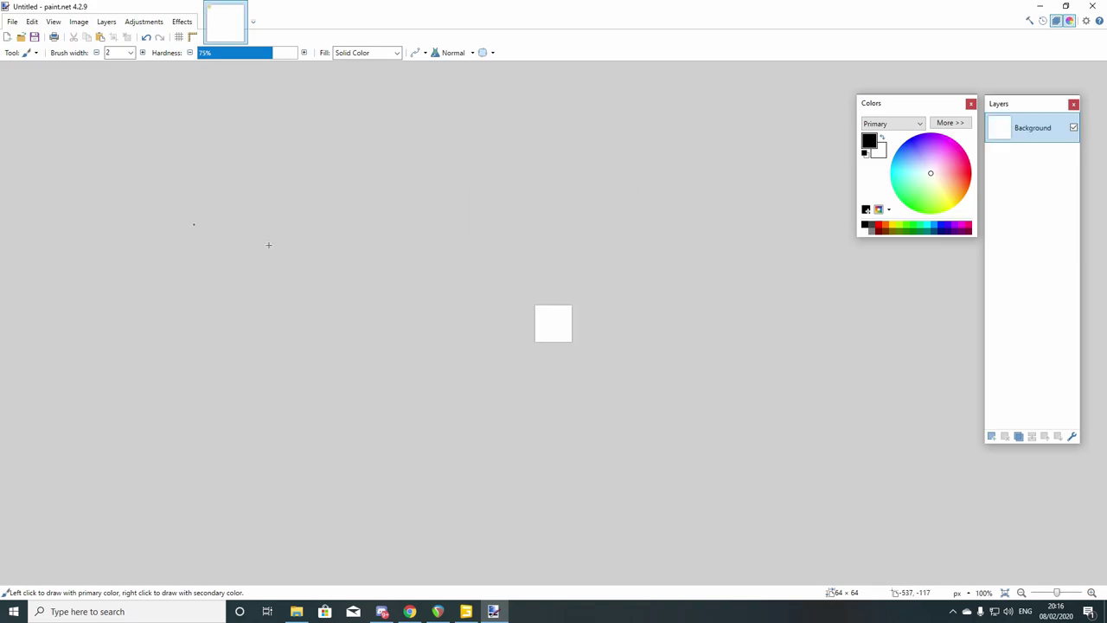
Fill the whole canvas with solid yellow using the Paint Bucket
{"action": "left_click", "coordinate": [893, 224]}
{"action": "left_click", "coordinate": [26, 52]}
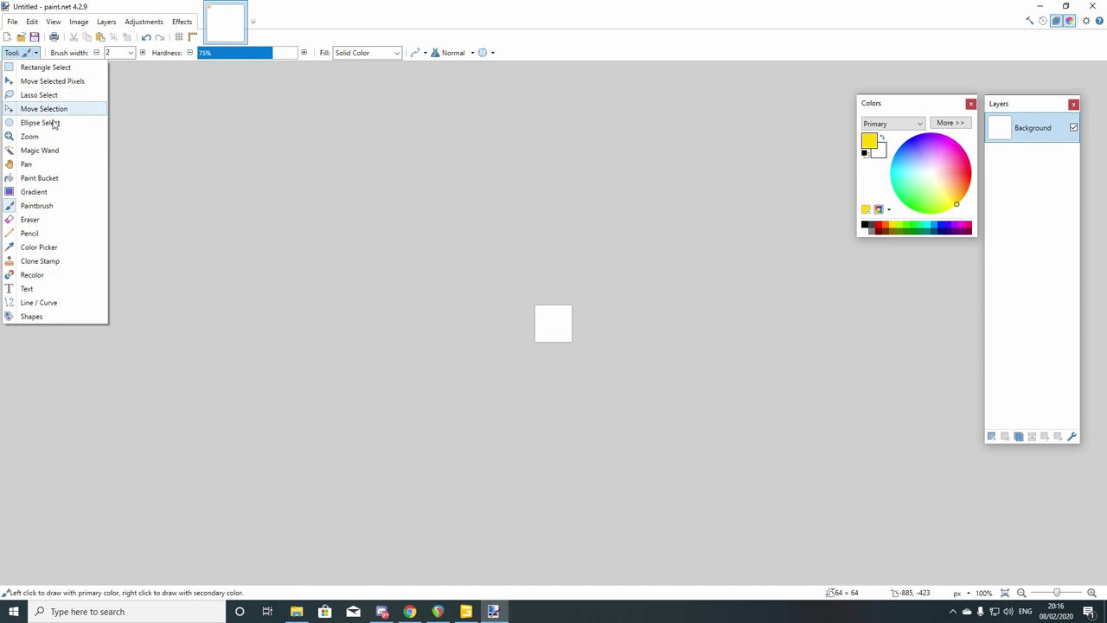
{"action": "left_click", "coordinate": [52, 177]}
{"action": "left_click", "coordinate": [538, 326]}
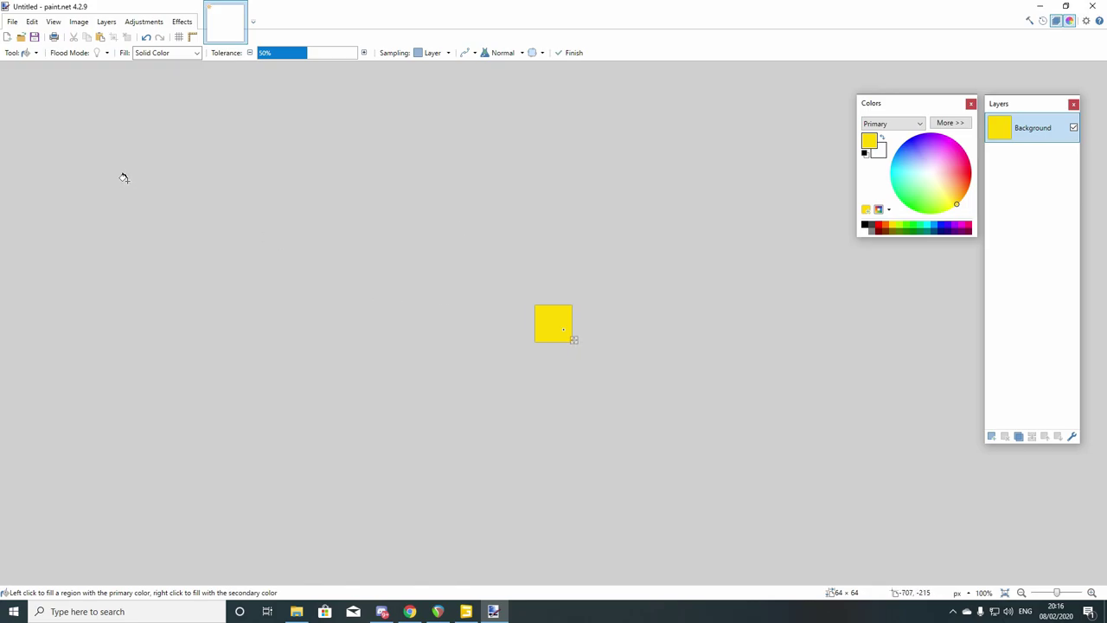
Set the image to save in the Desktop's cottageComplete folder as emisive in DirectDraw Surface (DDS) format
{"action": "left_click", "coordinate": [13, 22]}
{"action": "left_click", "coordinate": [41, 127]}
{"action": "left_click", "coordinate": [52, 90]}
{"action": "double_click", "coordinate": [147, 121]}
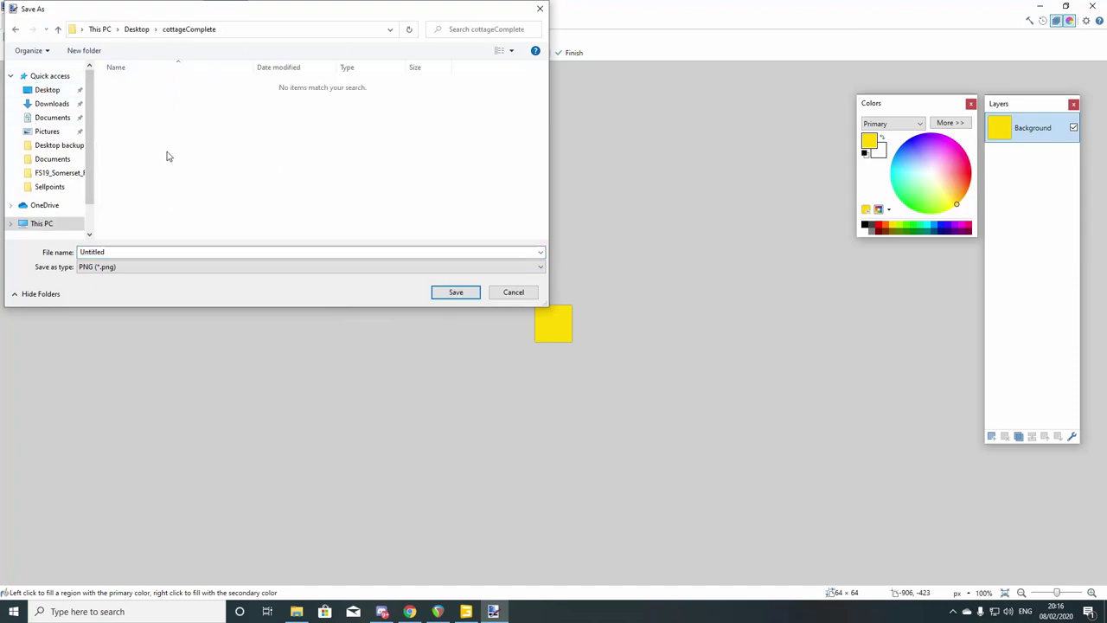
{"action": "left_click", "coordinate": [123, 252]}
{"action": "type", "text": "c"}
{"action": "left_click", "coordinate": [176, 268]}
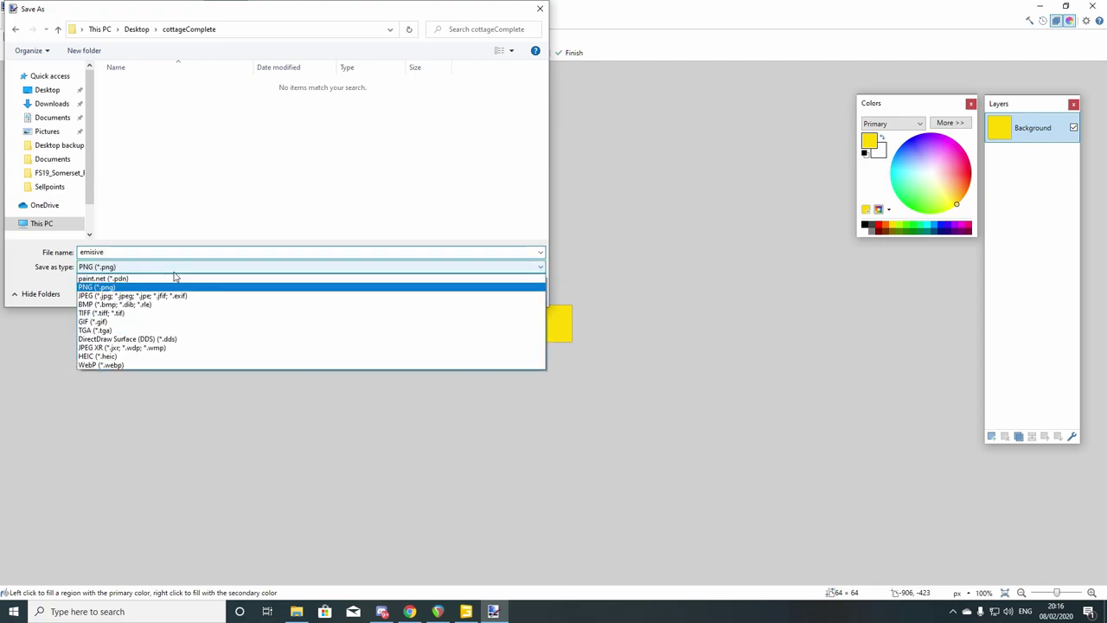
{"action": "left_click", "coordinate": [174, 340]}
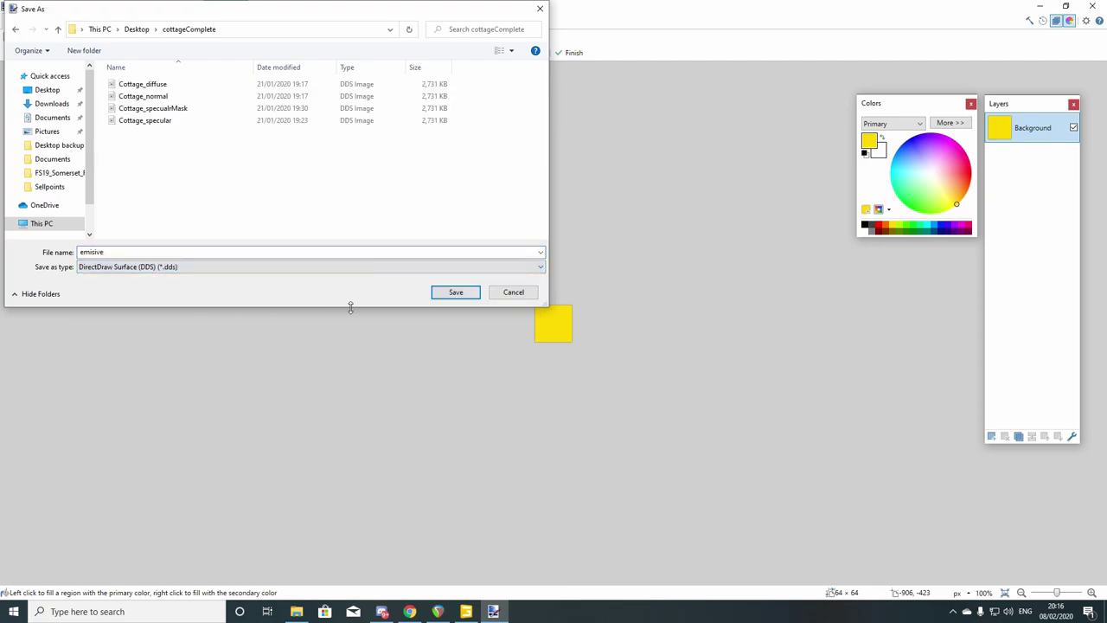
Save the DDS texture with BC1 (Linear, DXT1) compression and generated mip maps
{"action": "left_click", "coordinate": [455, 292]}
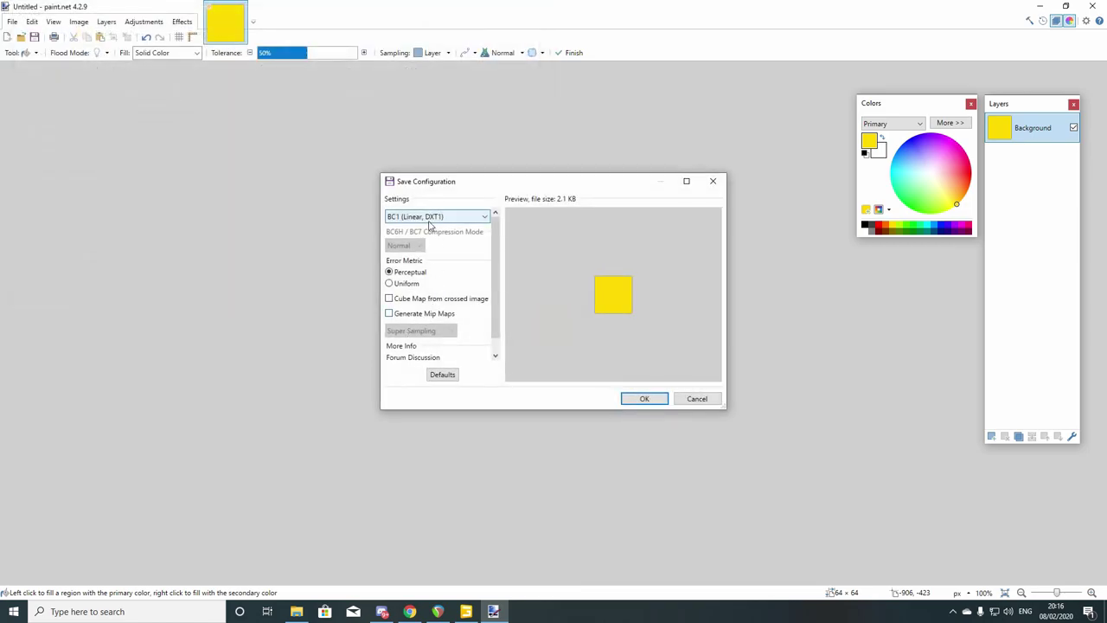
{"action": "left_click", "coordinate": [421, 315]}
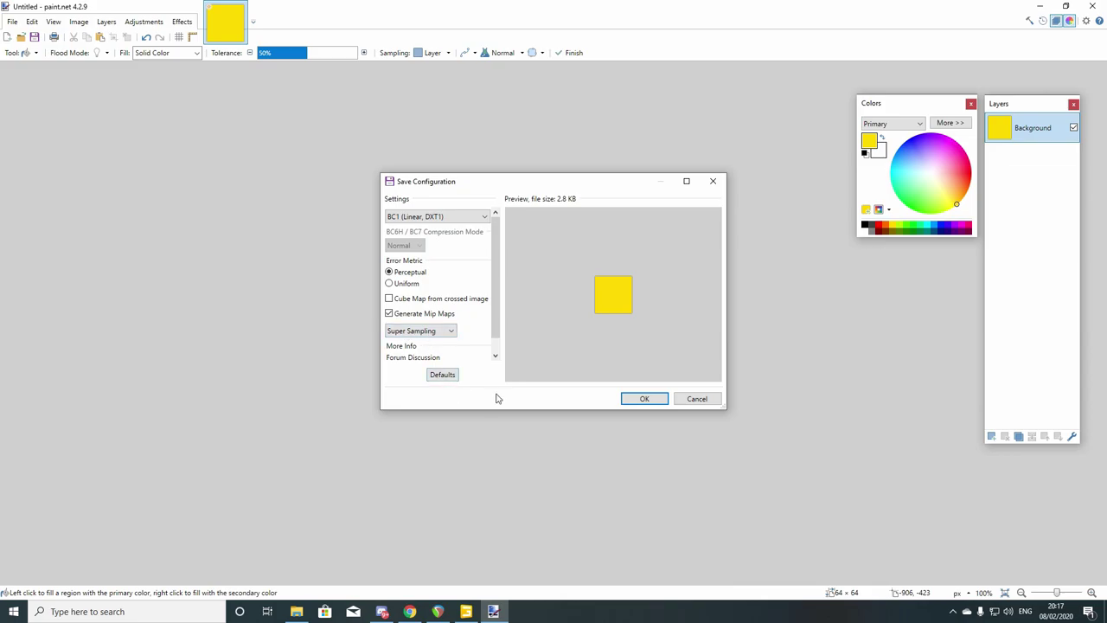
{"action": "left_click", "coordinate": [643, 399]}
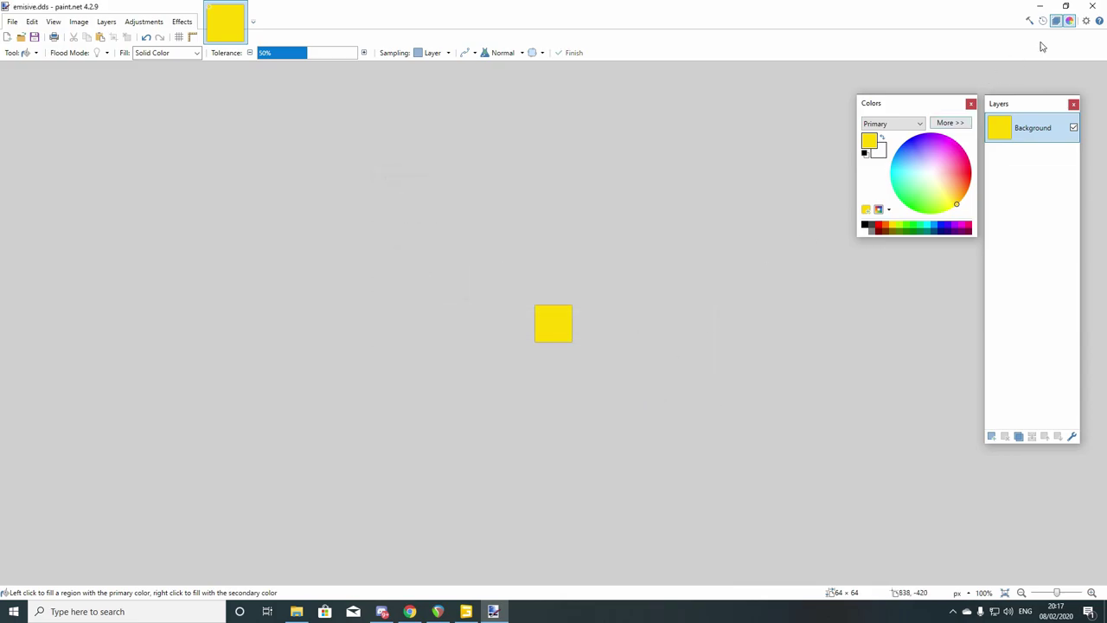
Close paint.net, bring up the cottageComplete folder to check the texture file, and return to GIANTS Editor
{"action": "left_click", "coordinate": [1092, 6]}
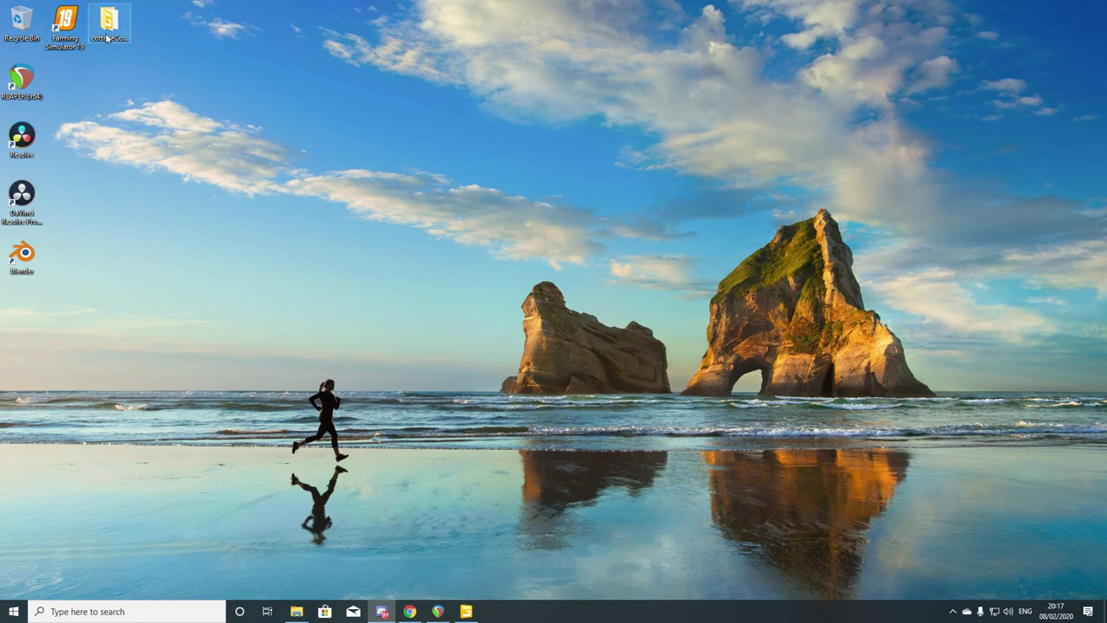
{"action": "left_click", "coordinate": [298, 610]}
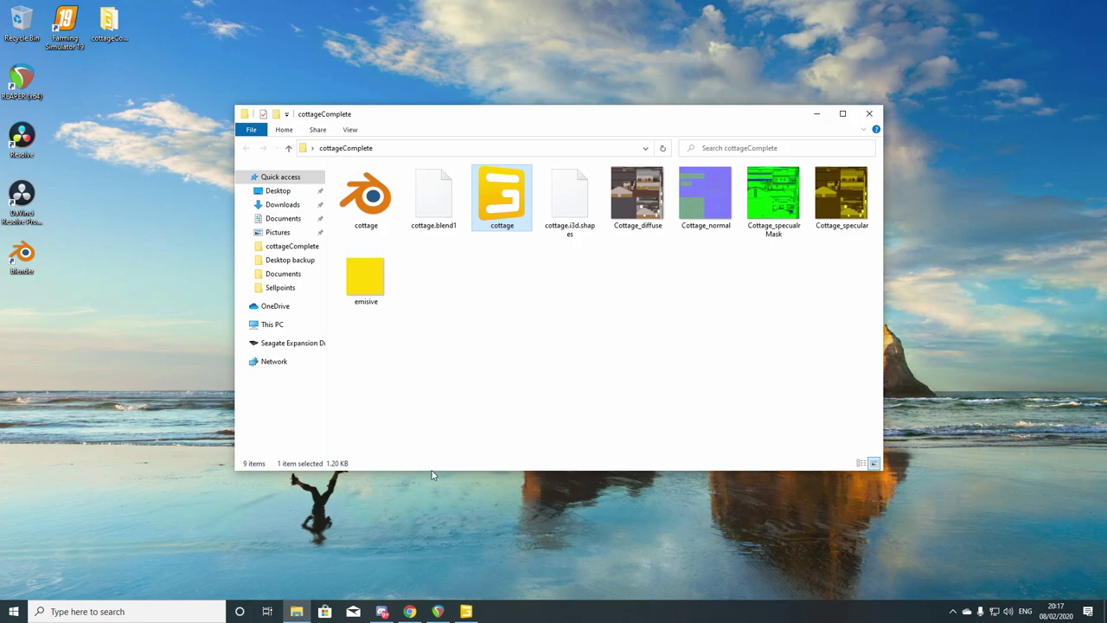
{"action": "left_click", "coordinate": [465, 610]}
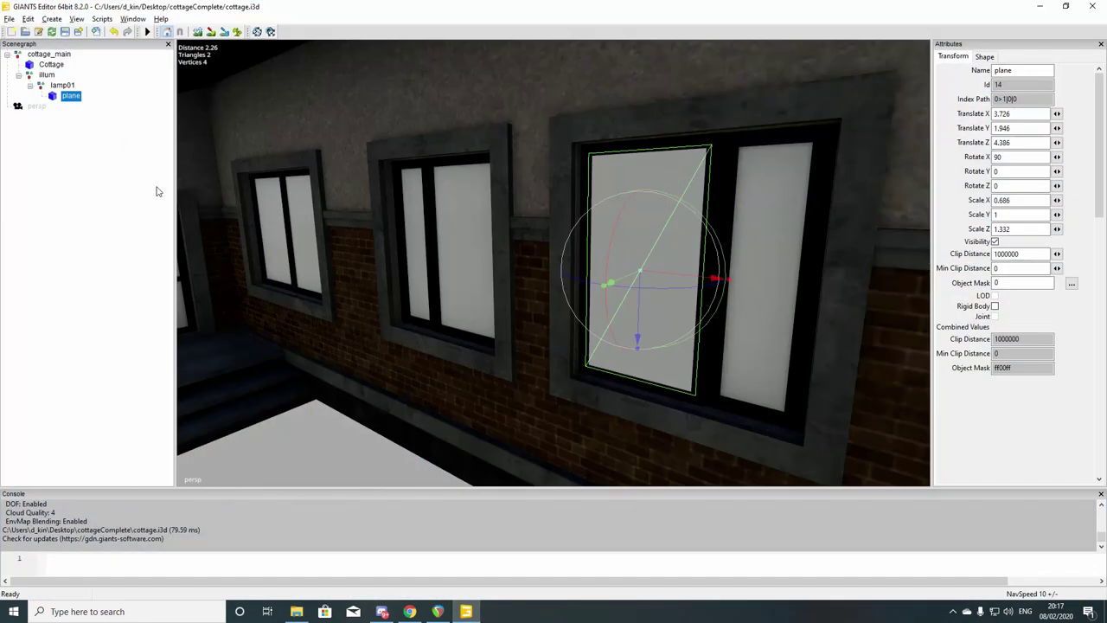
Show the plane's Material Editing settings and widen the attribute area to make them readable
{"action": "left_click_drag", "start_coordinate": [931, 291], "coordinate": [883, 289]}
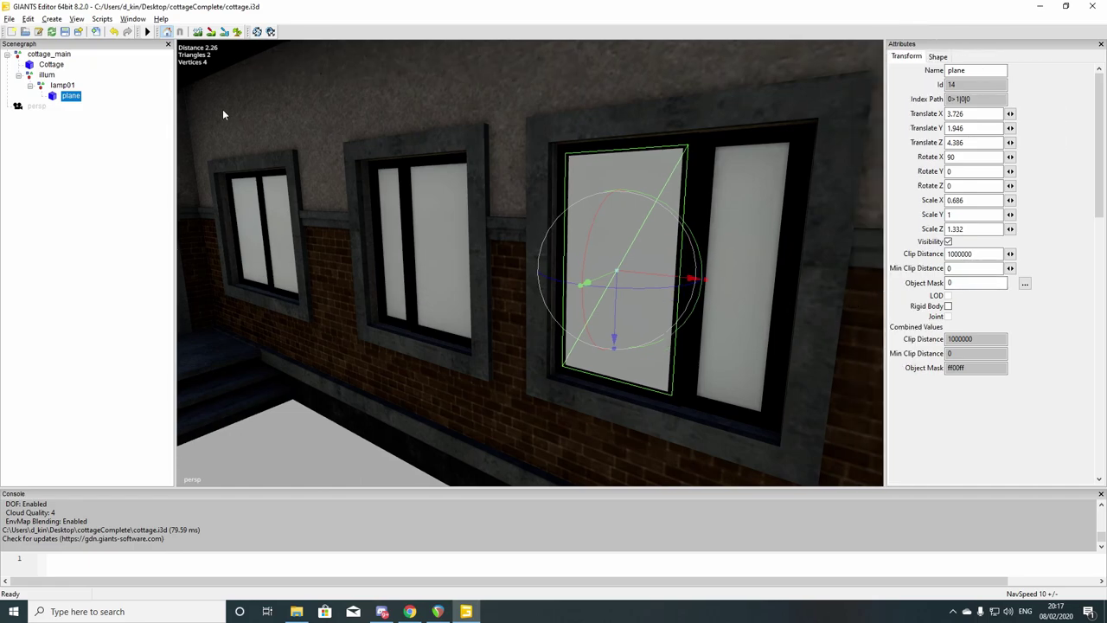
{"action": "left_click", "coordinate": [132, 18]}
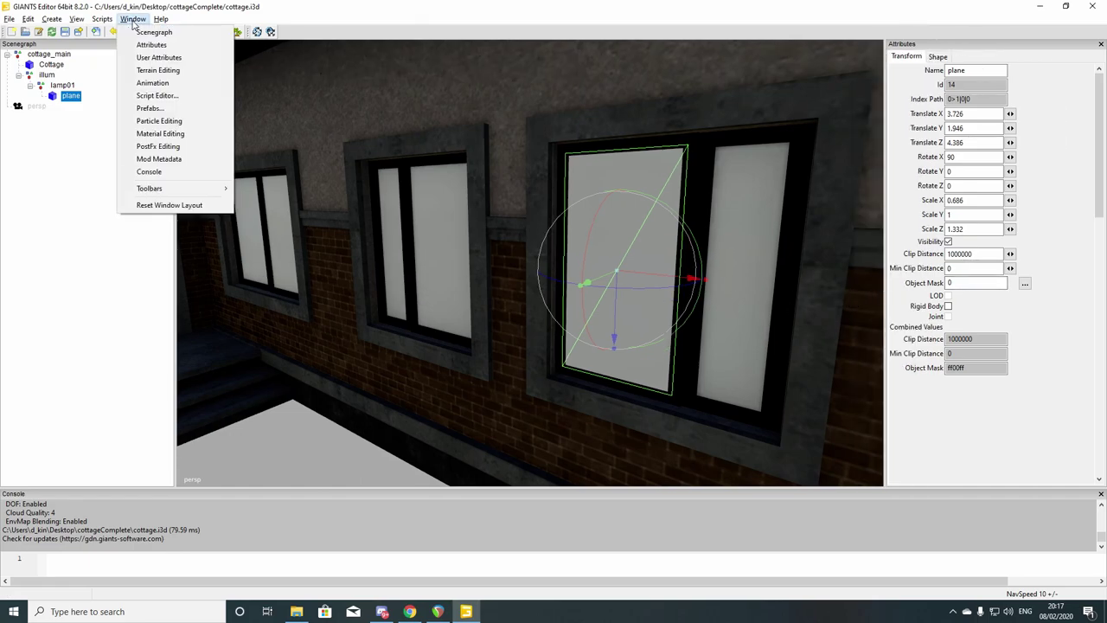
{"action": "left_click", "coordinate": [153, 134]}
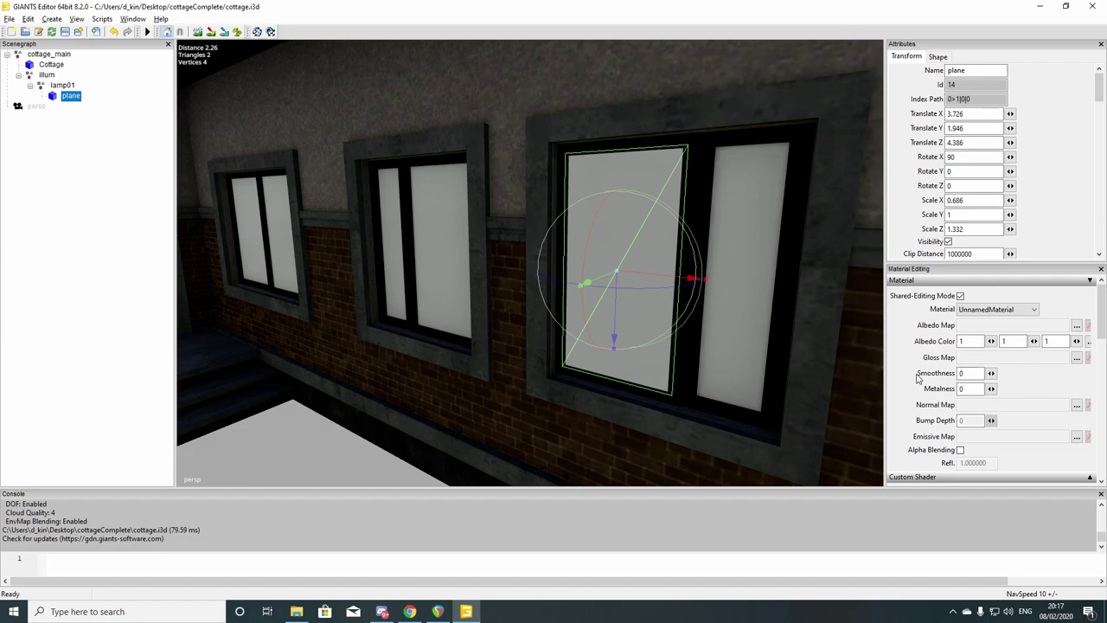
{"action": "left_click_drag", "start_coordinate": [885, 350], "coordinate": [849, 350]}
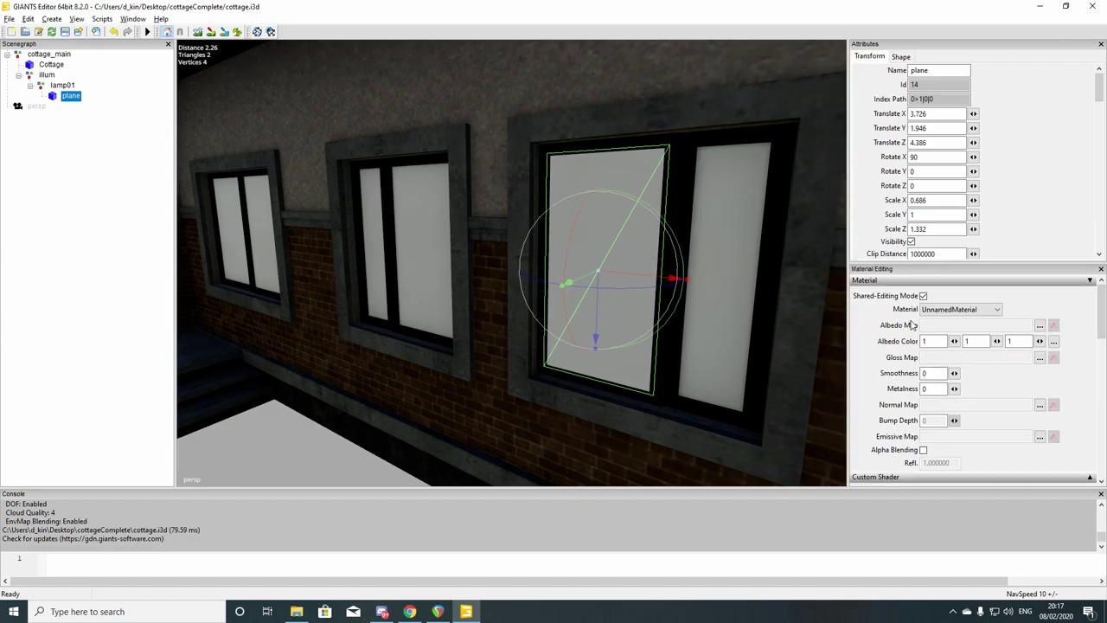
{"action": "scroll", "coordinate": [948, 369], "scroll_direction": "down", "scroll_amount": 2}
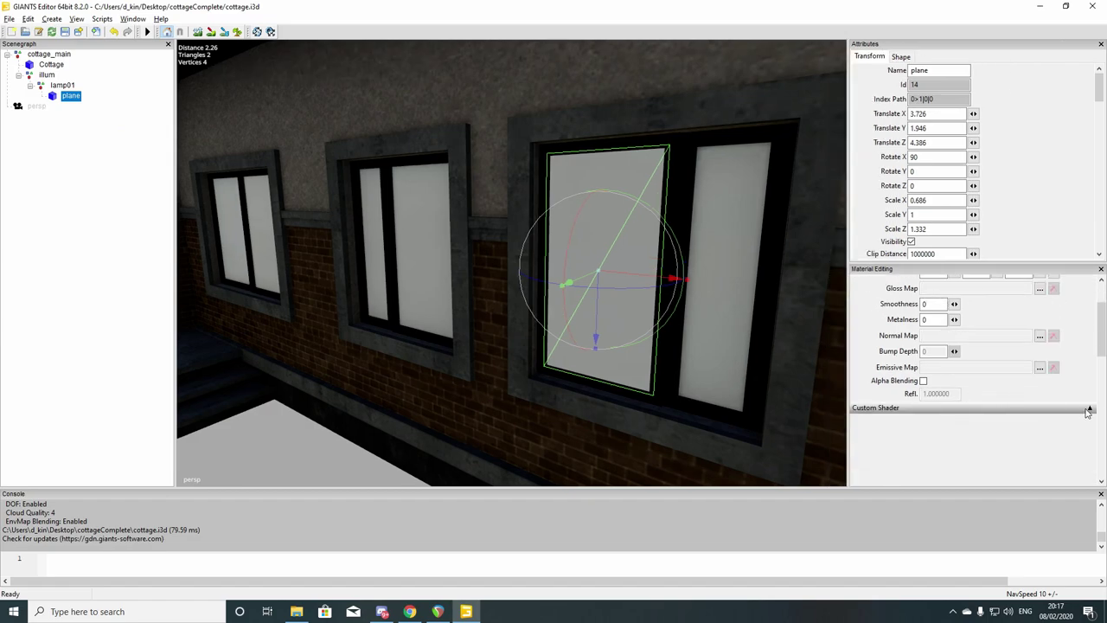
Enable Tangents and Distance Blending in the plane's shape attributes
{"action": "left_click", "coordinate": [901, 57]}
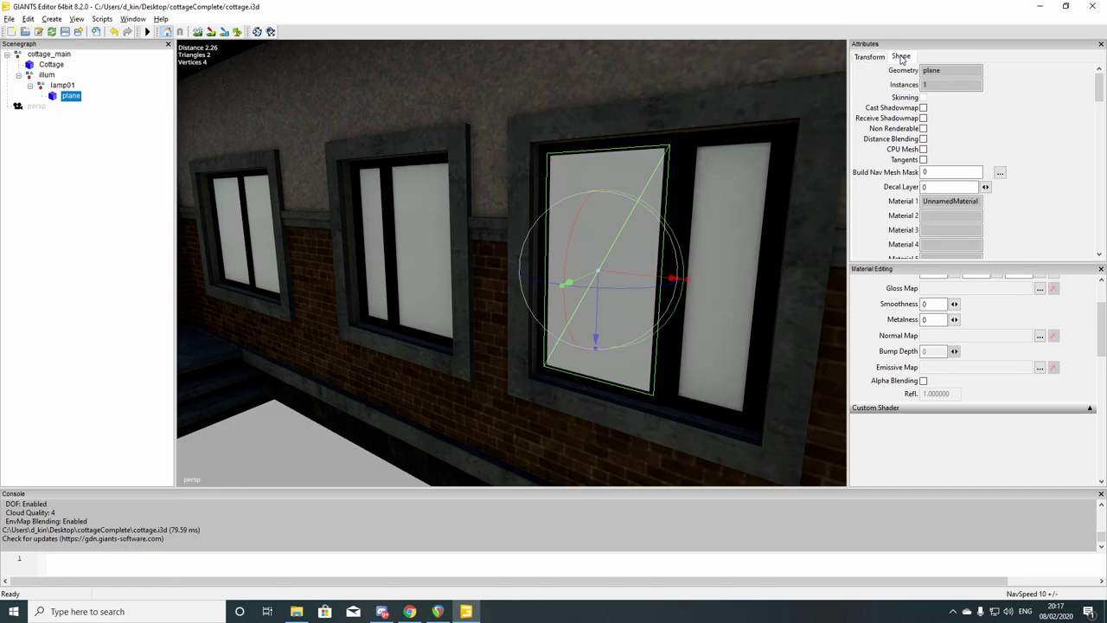
{"action": "left_click", "coordinate": [922, 160]}
{"action": "left_click", "coordinate": [923, 139]}
Examine the Cottage mesh's shape attributes for comparison, and reselect the plane under lamp01
{"action": "left_click", "coordinate": [51, 65]}
{"action": "left_click", "coordinate": [940, 56]}
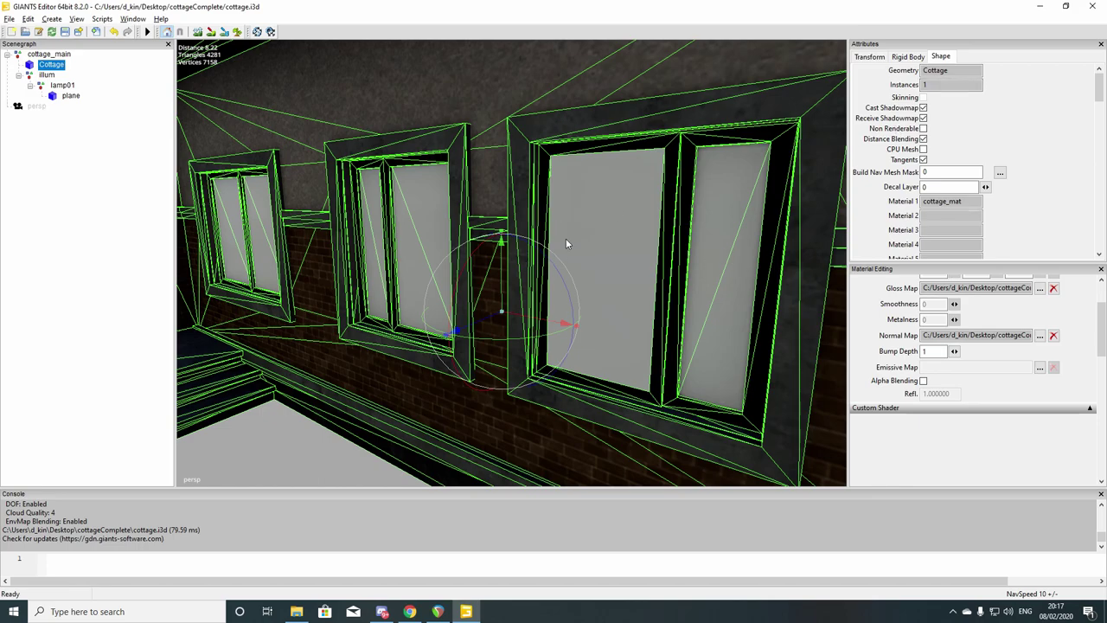
{"action": "left_click", "coordinate": [124, 237]}
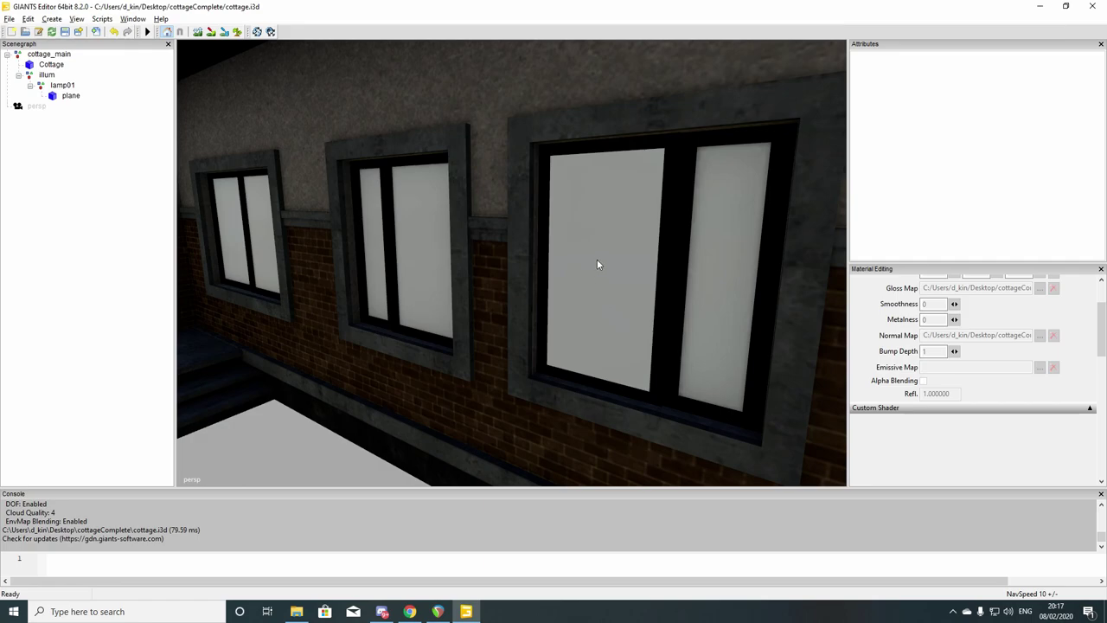
{"action": "left_click", "coordinate": [65, 98]}
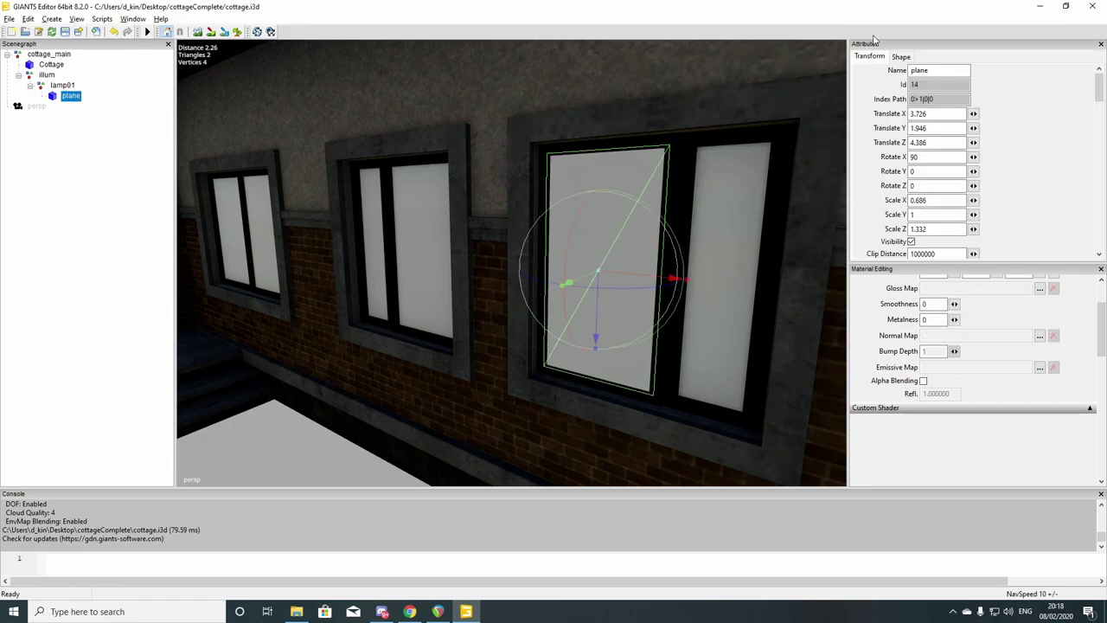
Recheck the plane's shape and transform attributes, then expand its Custom Shader settings in Material Editing
{"action": "left_click", "coordinate": [900, 56]}
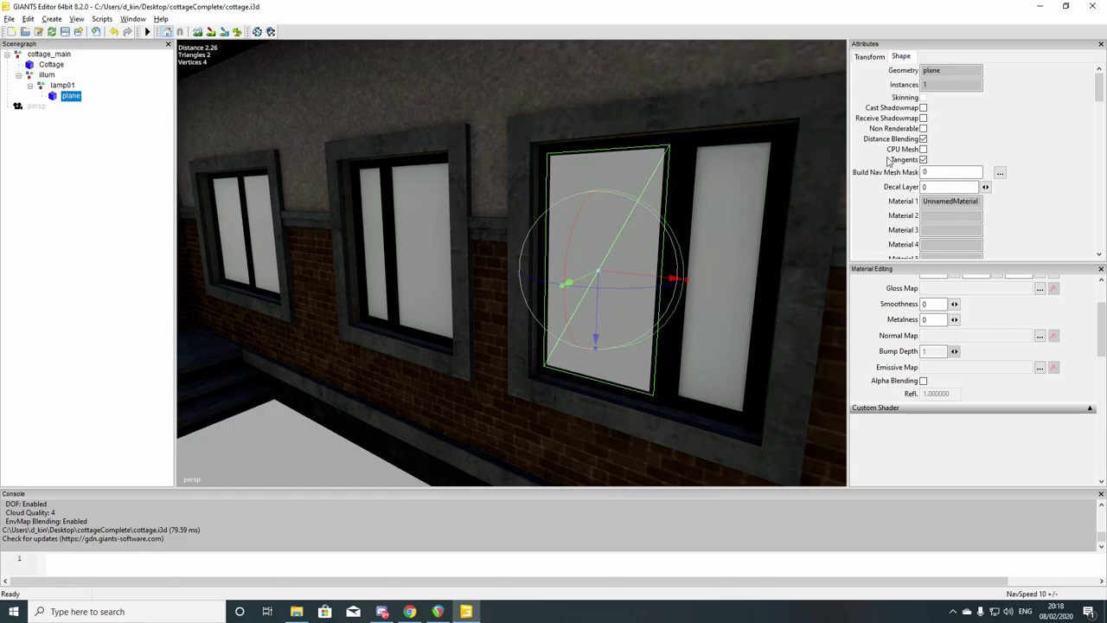
{"action": "left_click", "coordinate": [870, 56]}
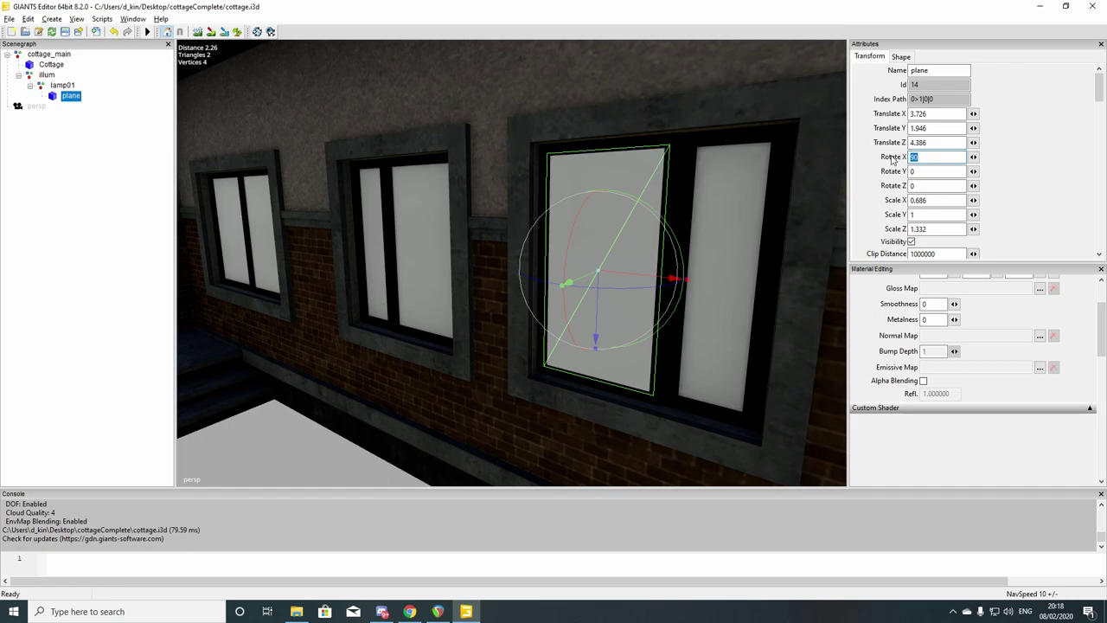
{"action": "left_click", "coordinate": [60, 96]}
{"action": "left_click_drag", "start_coordinate": [1104, 345], "coordinate": [1103, 354]}
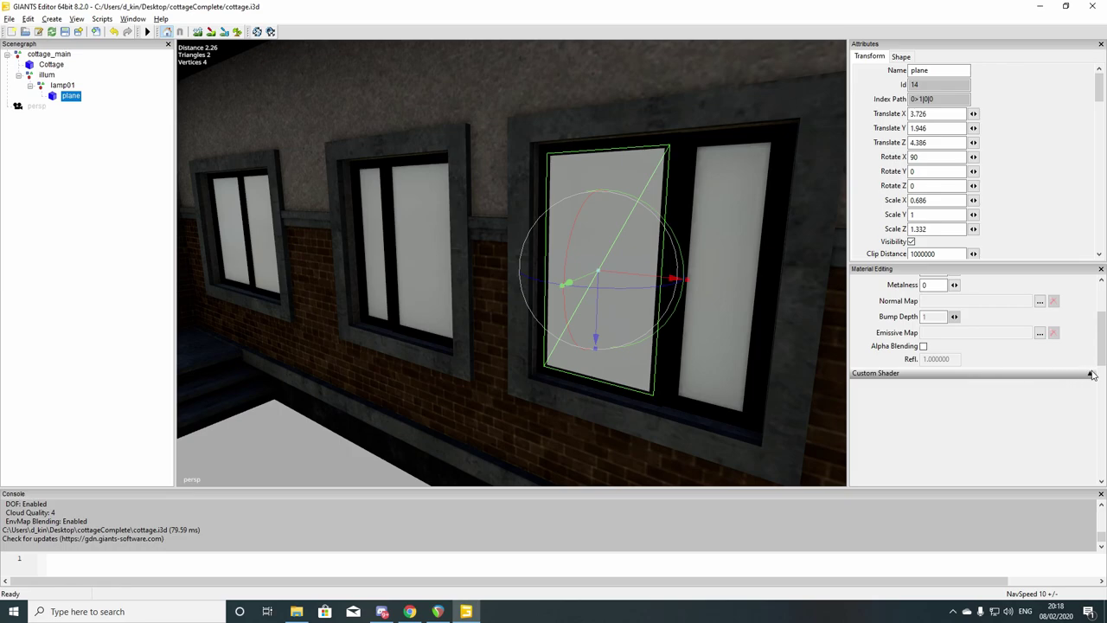
{"action": "left_click", "coordinate": [1090, 375]}
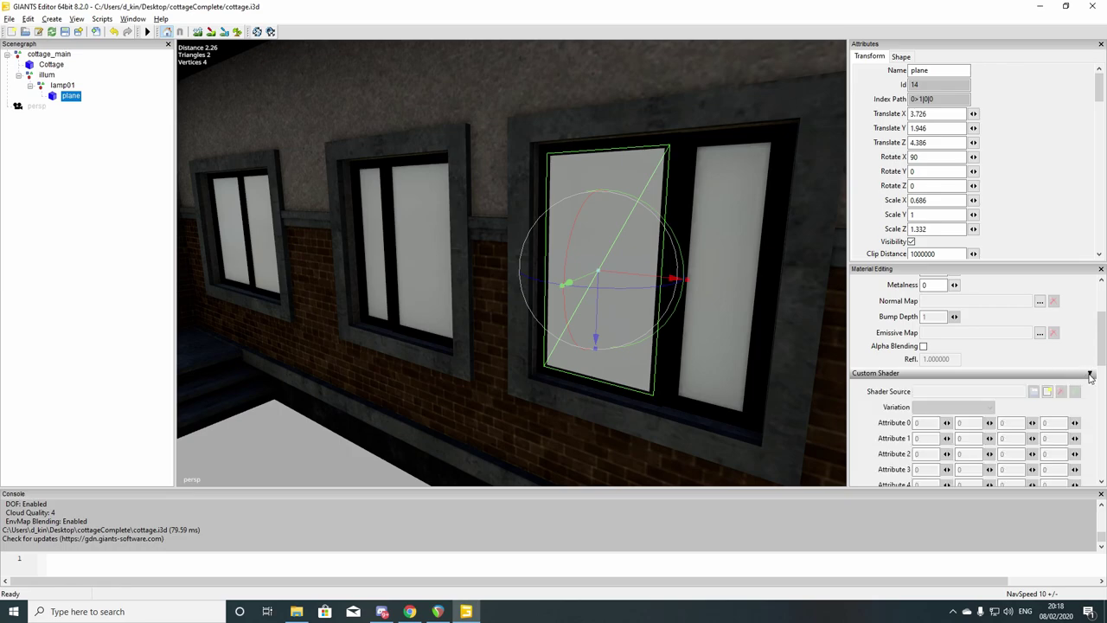
Assign the plane a custom shader that has a lightControl attribute from the Farming Simulator 2019 data/shaders folder on drive E
{"action": "left_click", "coordinate": [1048, 394]}
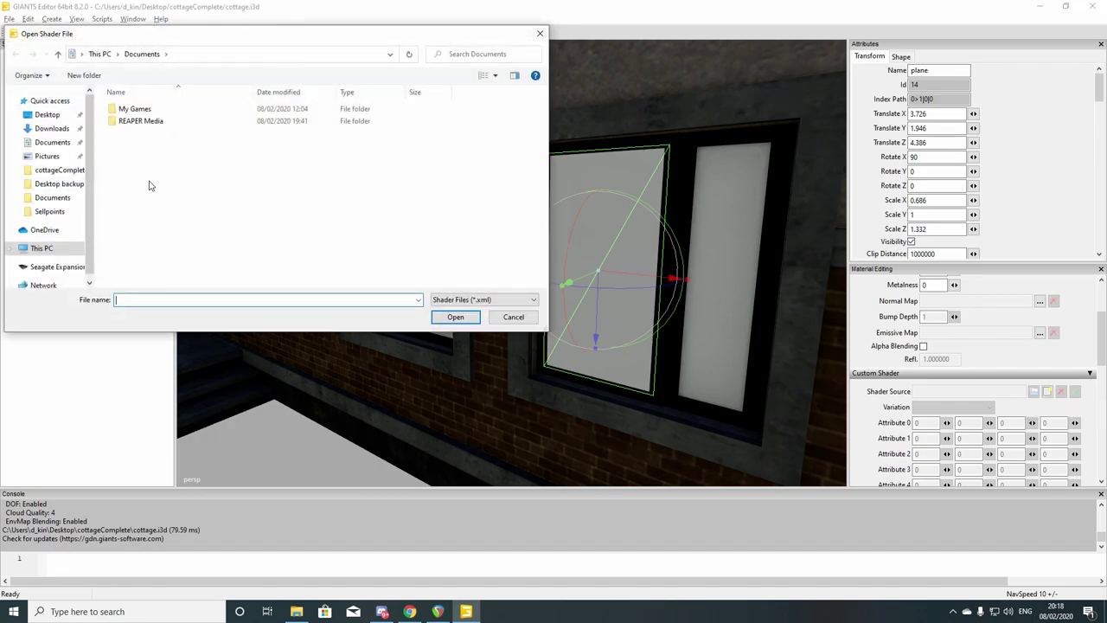
{"action": "scroll", "coordinate": [54, 218], "scroll_direction": "down", "scroll_amount": 1}
{"action": "left_click", "coordinate": [44, 224]}
{"action": "scroll", "coordinate": [346, 204], "scroll_direction": "down", "scroll_amount": 2}
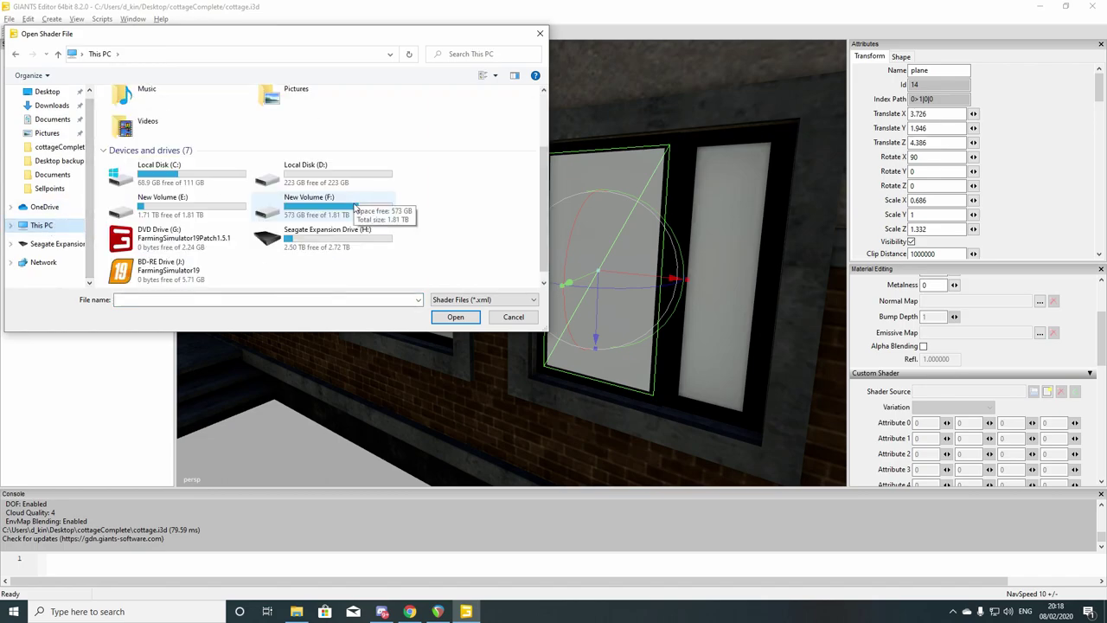
{"action": "double_click", "coordinate": [187, 209]}
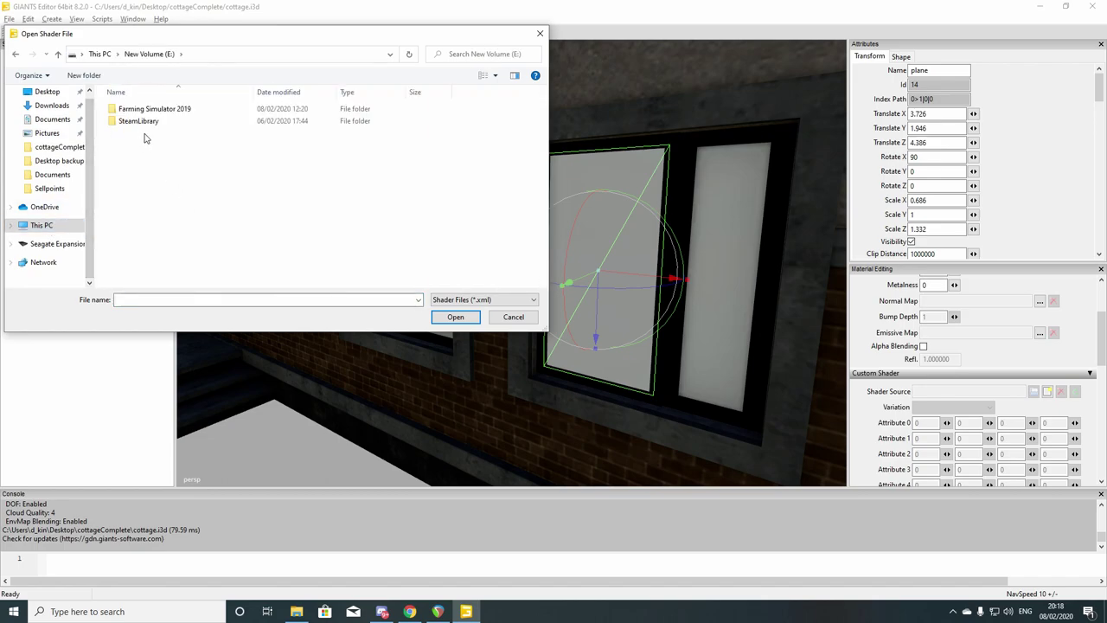
{"action": "double_click", "coordinate": [143, 110]}
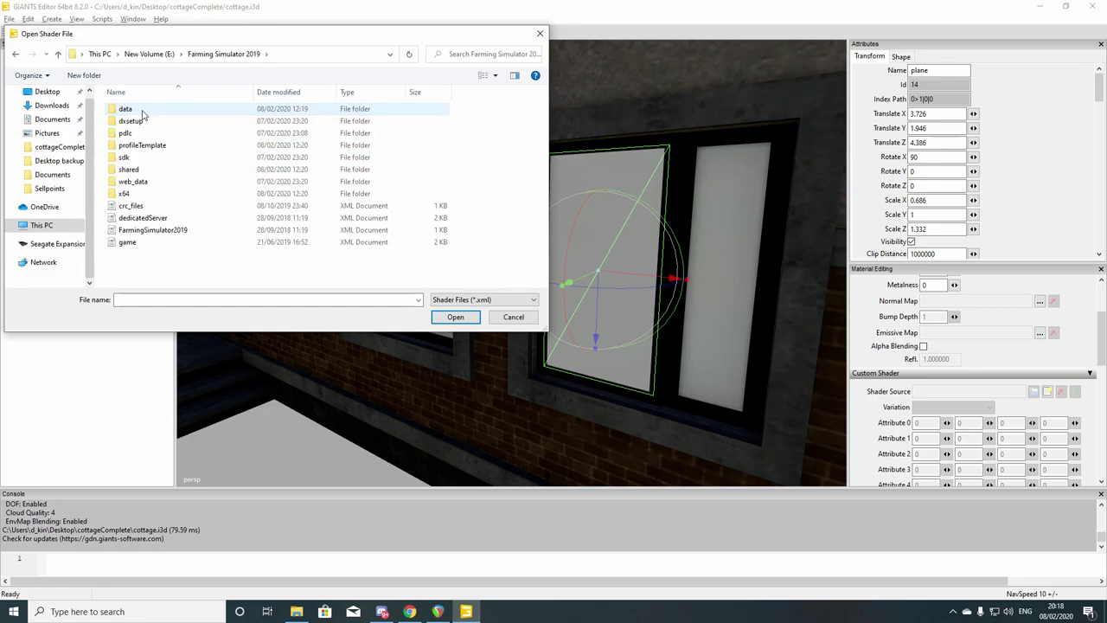
{"action": "double_click", "coordinate": [141, 110]}
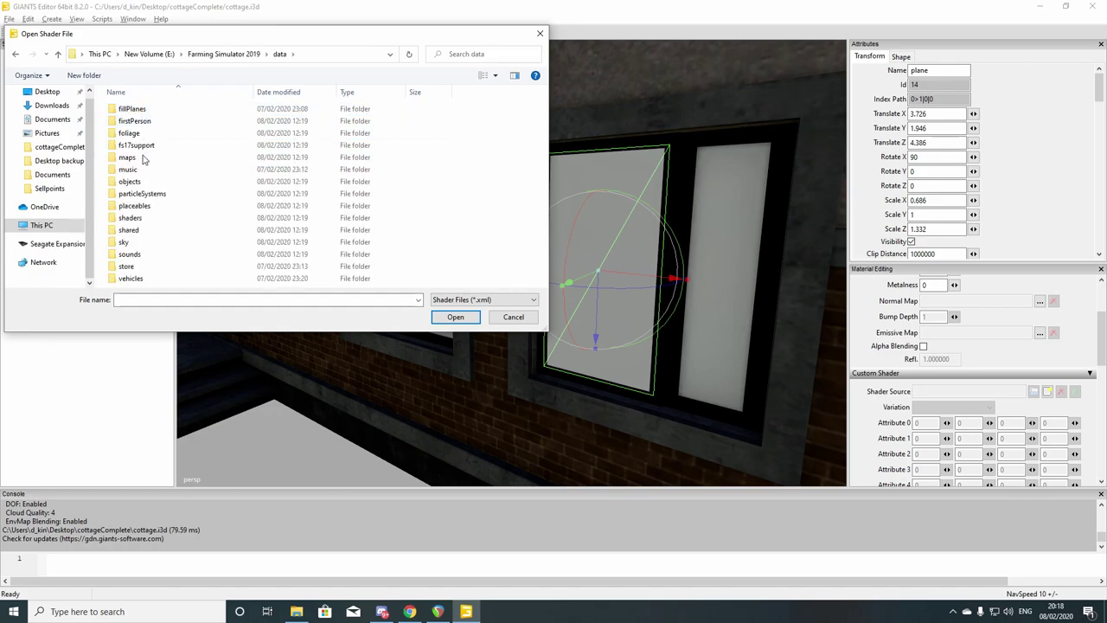
{"action": "double_click", "coordinate": [143, 221]}
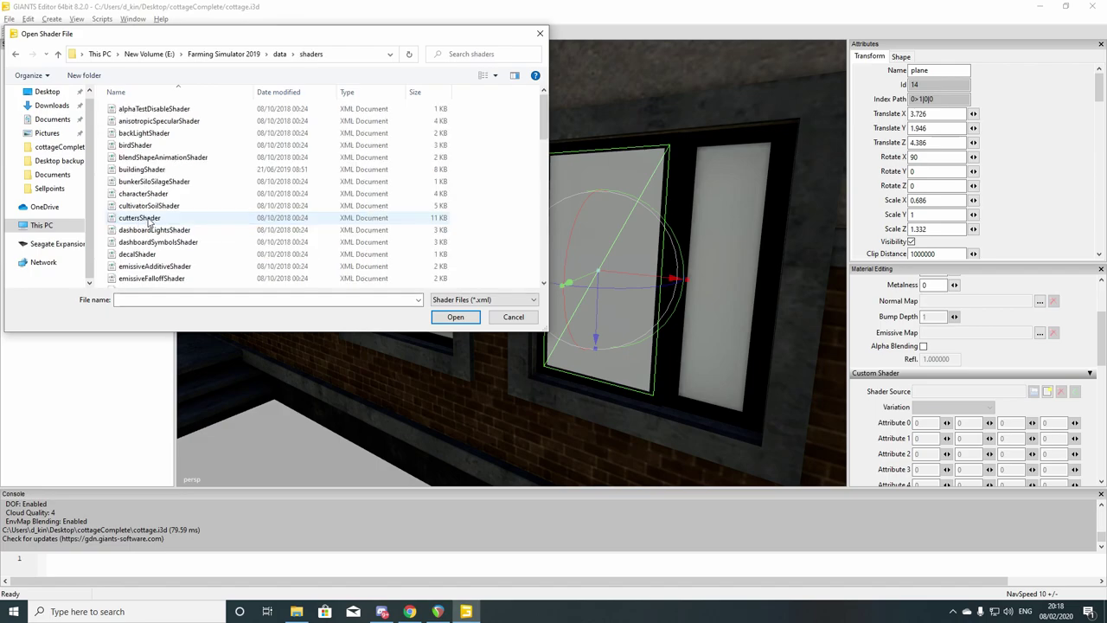
{"action": "double_click", "coordinate": [147, 230]}
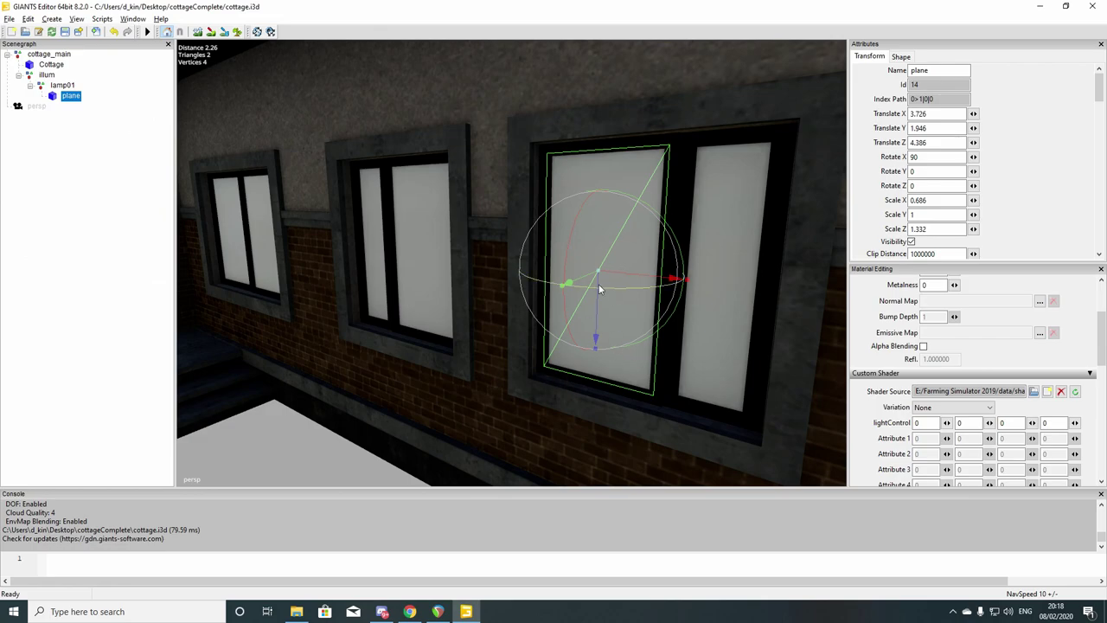
Pull the plane out in front of the window to about 5.351 on Translate Z
{"action": "left_click_drag", "start_coordinate": [578, 278], "coordinate": [330, 313]}
{"action": "middle_click_drag", "start_coordinate": [330, 318], "coordinate": [527, 316]}
{"action": "scroll", "coordinate": [528, 316], "scroll_direction": "up", "scroll_amount": 3}
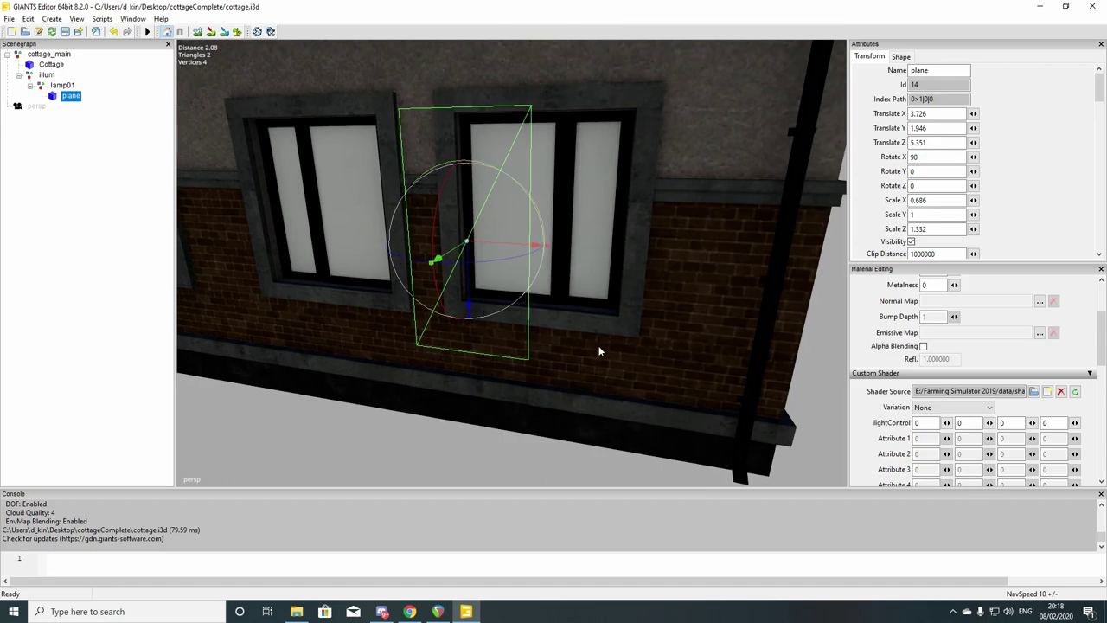
Load emisive.dds from the desktop's cottageComplete folder as the plane's Custom Texture 0
{"action": "scroll", "coordinate": [1063, 357], "scroll_direction": "down", "scroll_amount": 8}
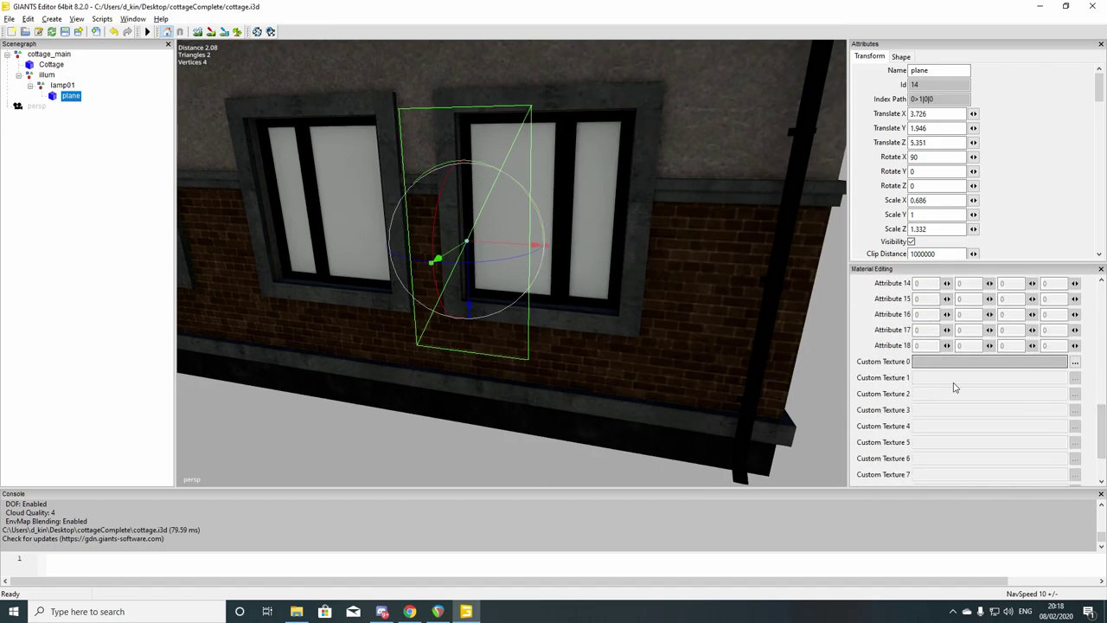
{"action": "left_click", "coordinate": [1074, 364]}
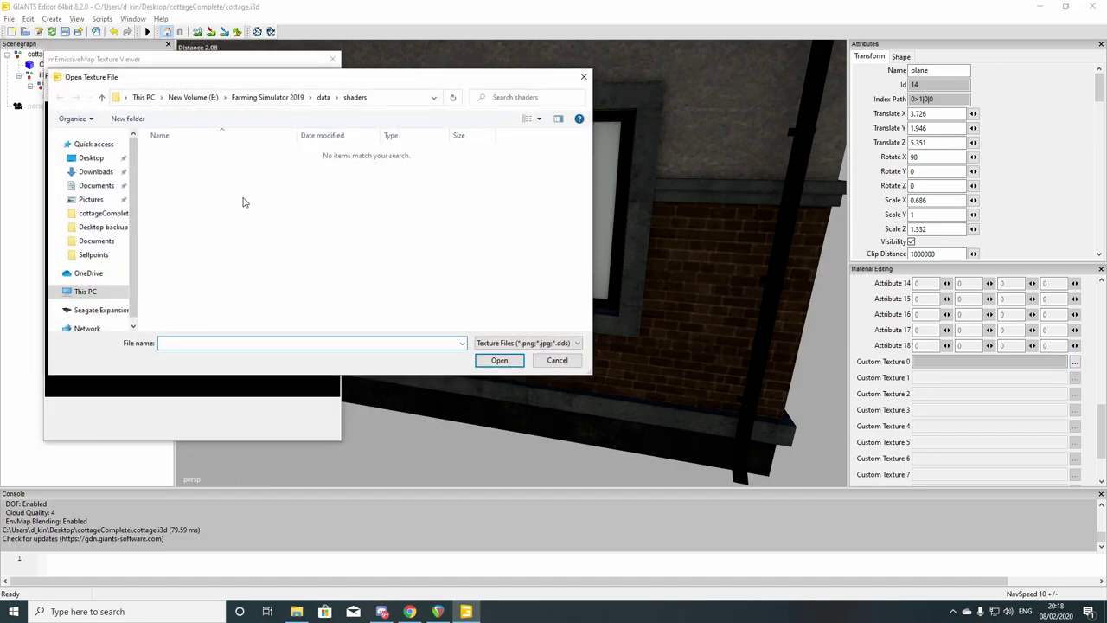
{"action": "left_click", "coordinate": [91, 158]}
{"action": "double_click", "coordinate": [177, 169]}
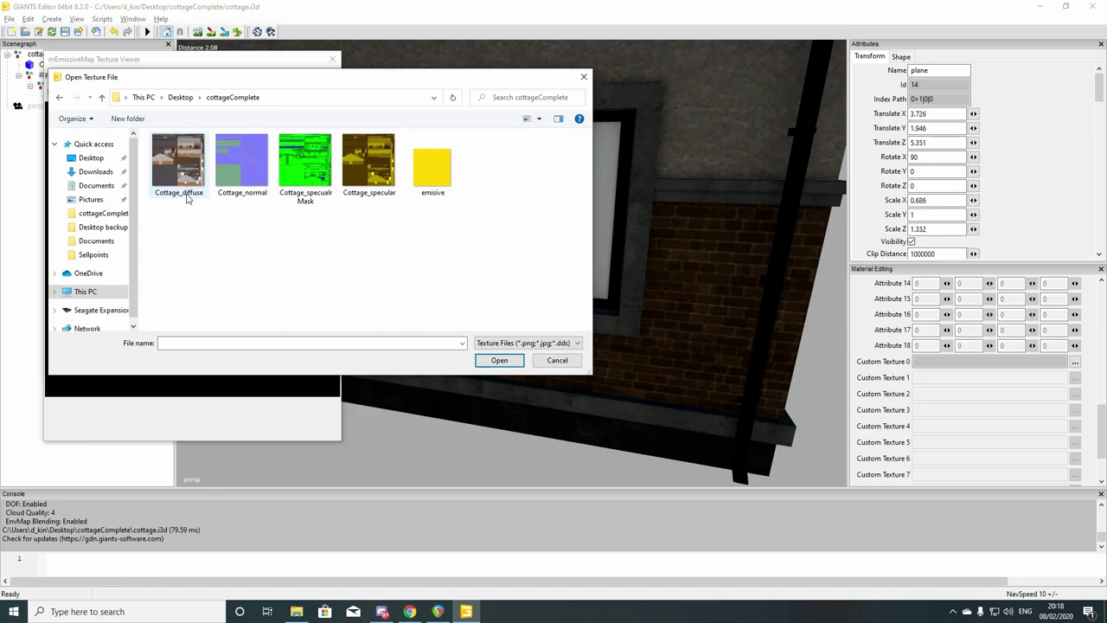
{"action": "double_click", "coordinate": [433, 168]}
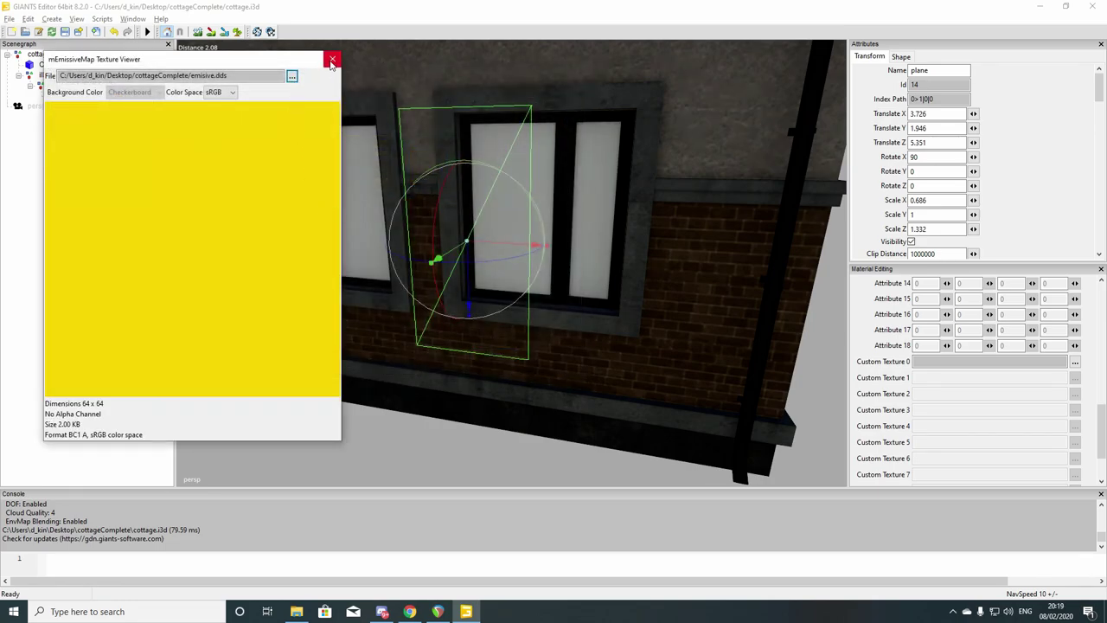
{"action": "left_click", "coordinate": [333, 61]}
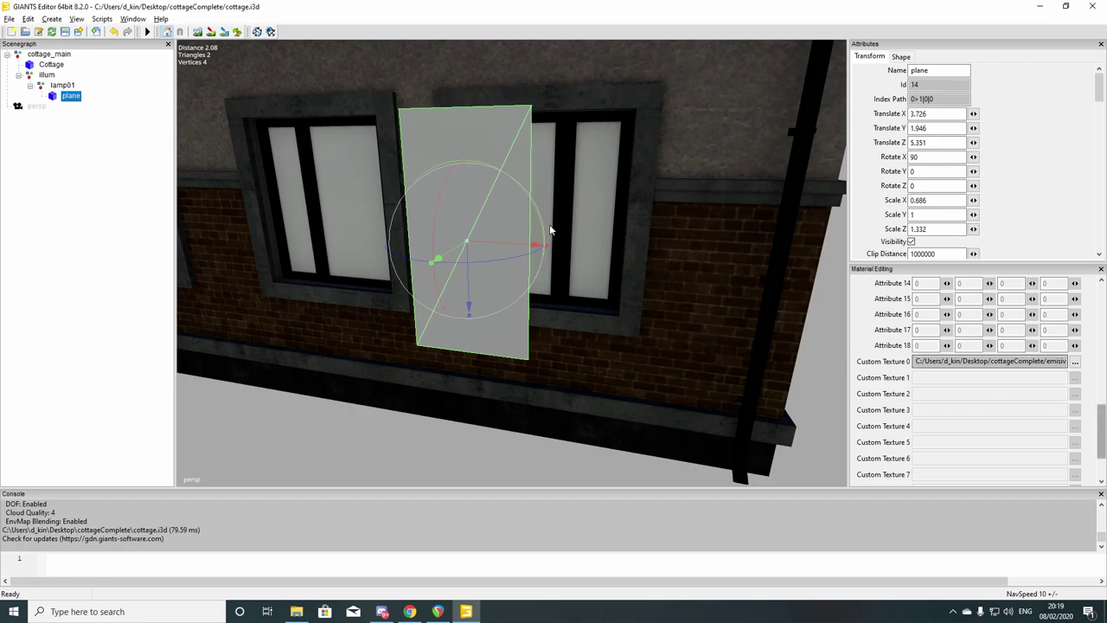
Set the first lightControl value of the plane's shader to 1 and deselect the plane
{"action": "left_click_drag", "start_coordinate": [1102, 424], "coordinate": [1103, 348]}
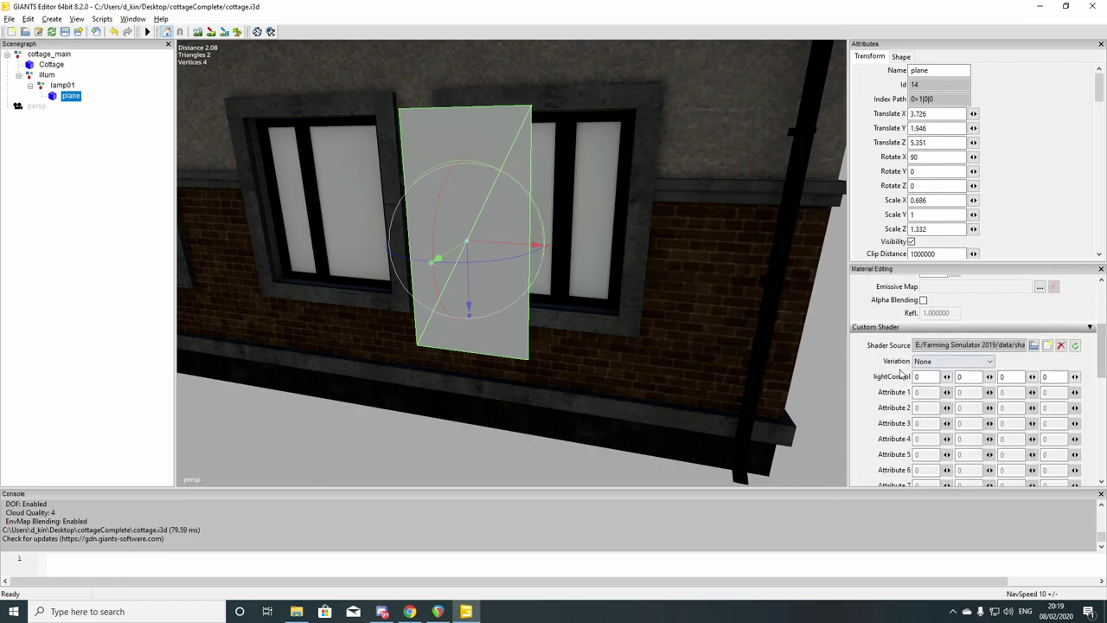
{"action": "double_click", "coordinate": [924, 377]}
{"action": "type", "text": "1"}
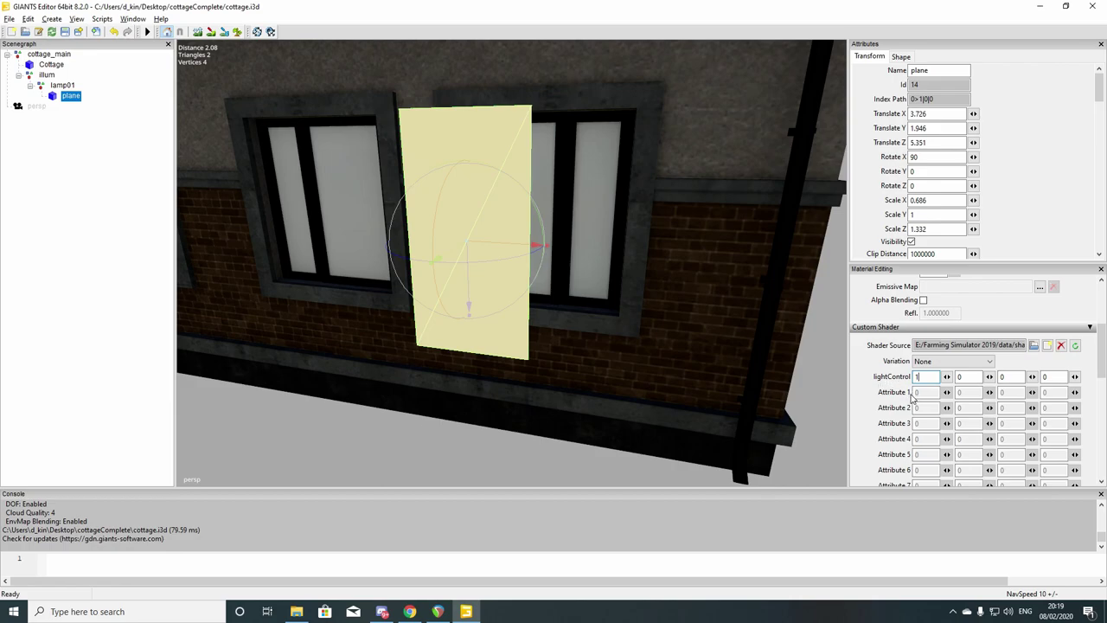
{"action": "left_click", "coordinate": [204, 318]}
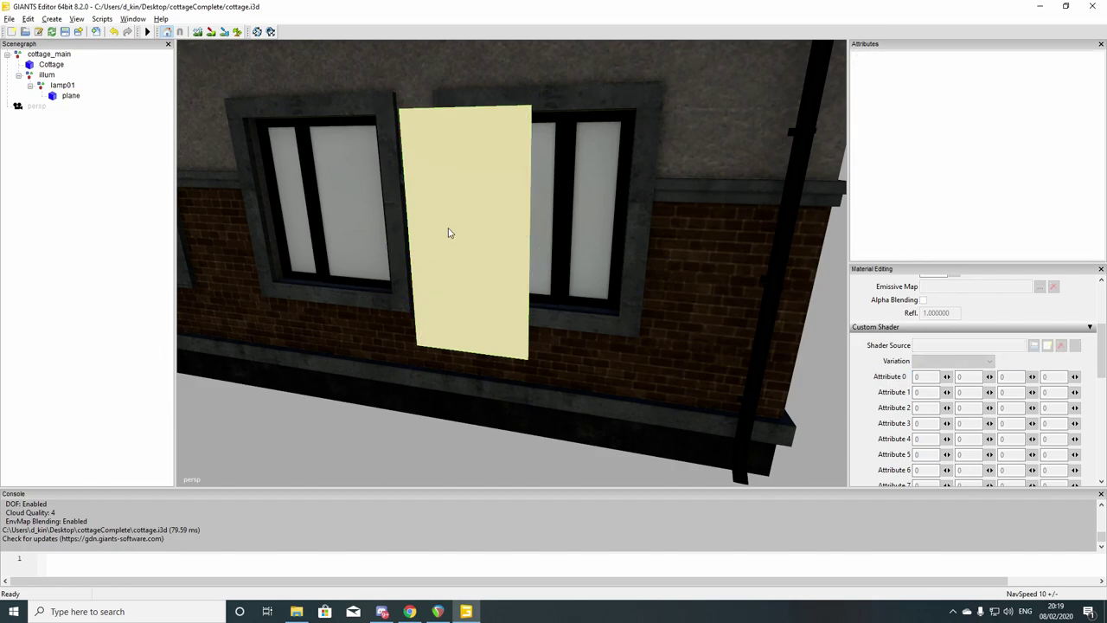
Move the plane back into the window frame to about 4.368 on Translate Z
{"action": "left_click", "coordinate": [66, 96]}
{"action": "middle_click_drag", "start_coordinate": [294, 306], "coordinate": [501, 277]}
{"action": "left_click_drag", "start_coordinate": [502, 276], "coordinate": [642, 276]}
{"action": "scroll", "coordinate": [643, 275], "scroll_direction": "up", "scroll_amount": 5}
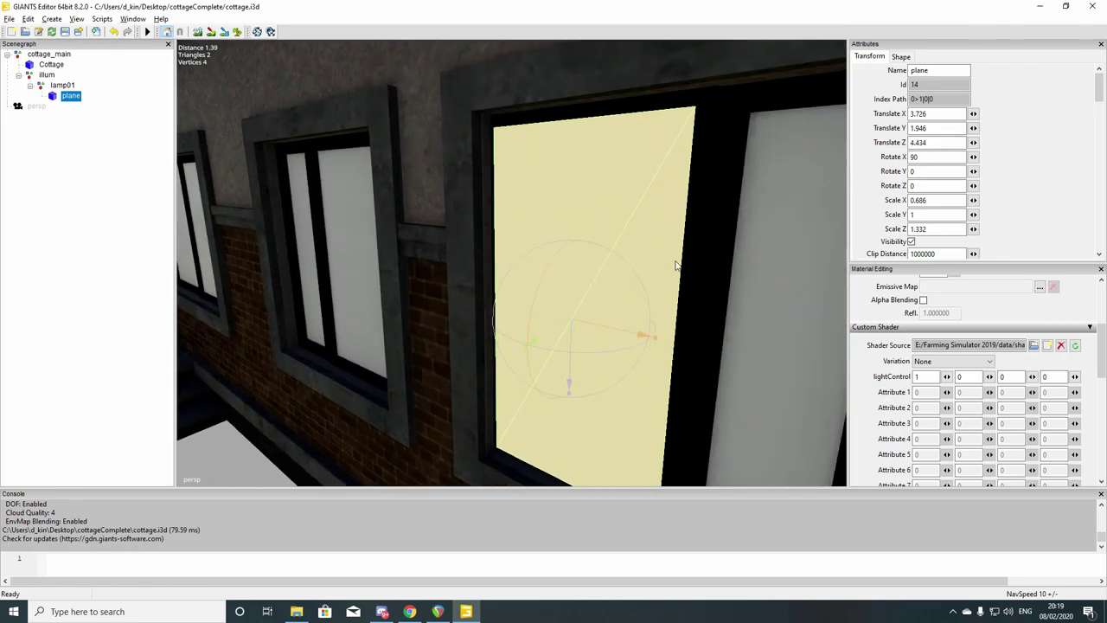
{"action": "left_click_drag", "start_coordinate": [565, 337], "coordinate": [570, 323]}
Examine the lit pane's fit in the window frame from a distance and close up
{"action": "left_click", "coordinate": [84, 275]}
{"action": "scroll", "coordinate": [542, 314], "scroll_direction": "down", "scroll_amount": 10}
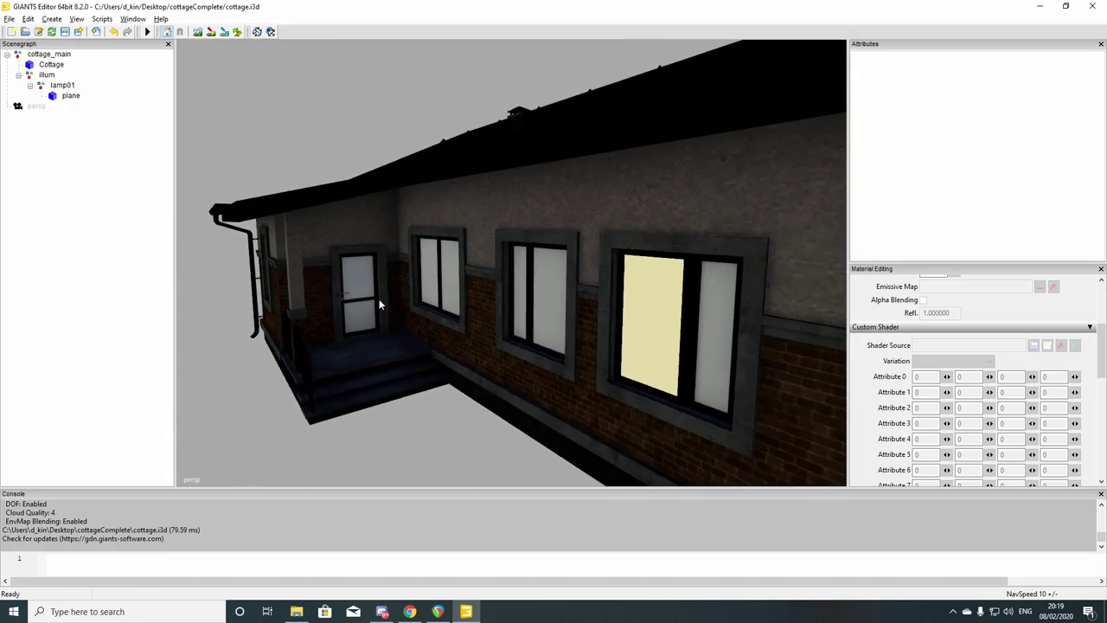
{"action": "middle_click_drag", "start_coordinate": [379, 304], "coordinate": [556, 216]}
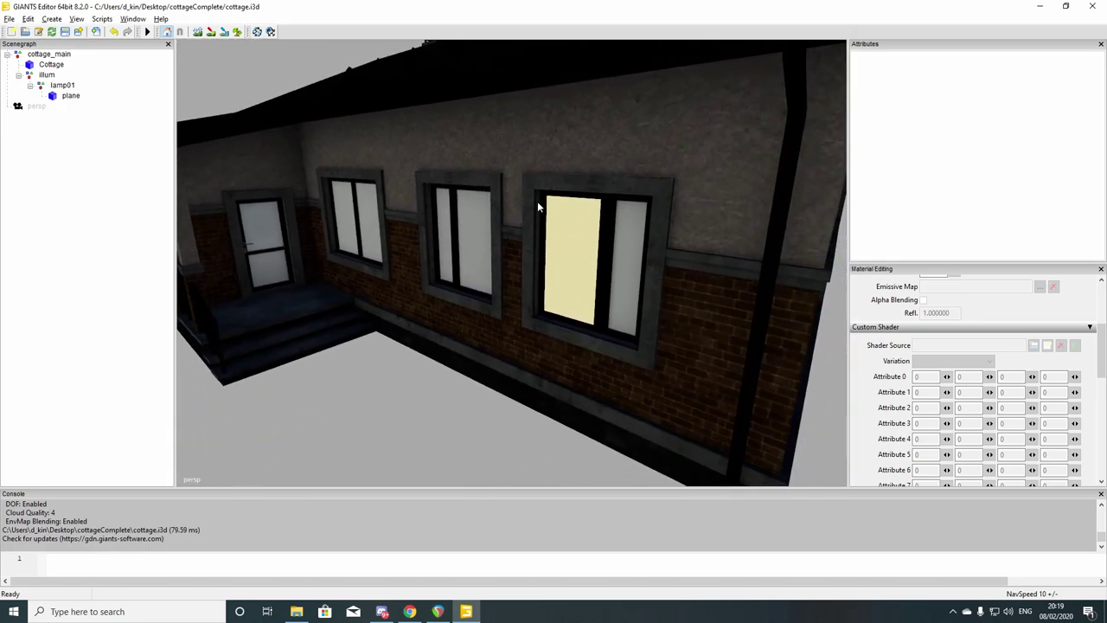
{"action": "scroll", "coordinate": [485, 274], "scroll_direction": "up", "scroll_amount": 10}
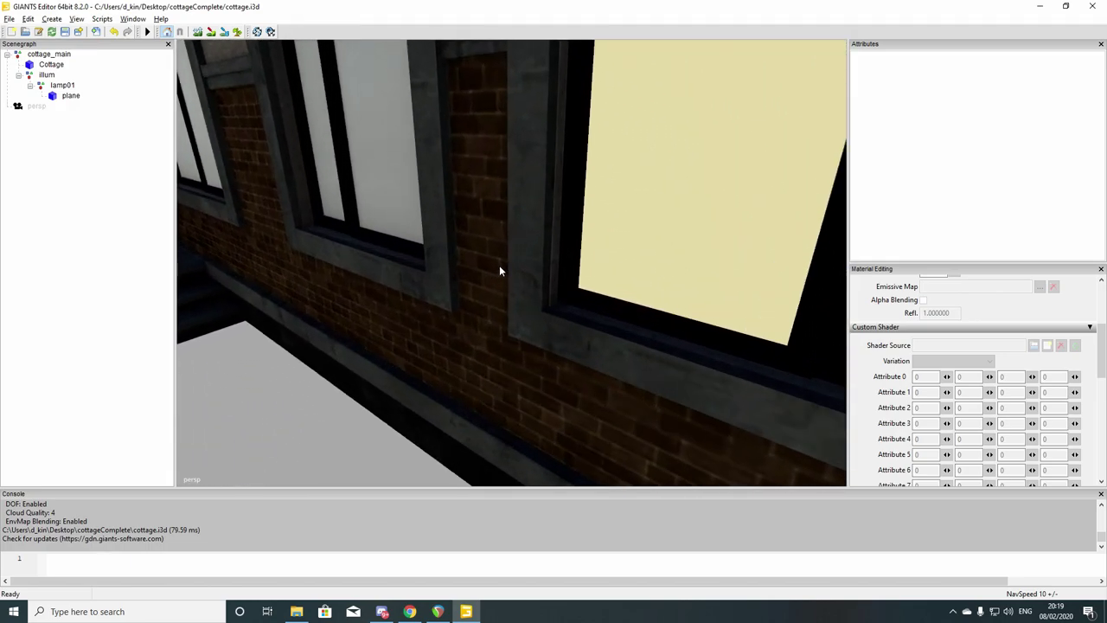
{"action": "middle_click_drag", "start_coordinate": [499, 270], "coordinate": [513, 240]}
{"action": "scroll", "coordinate": [484, 274], "scroll_direction": "down", "scroll_amount": 8}
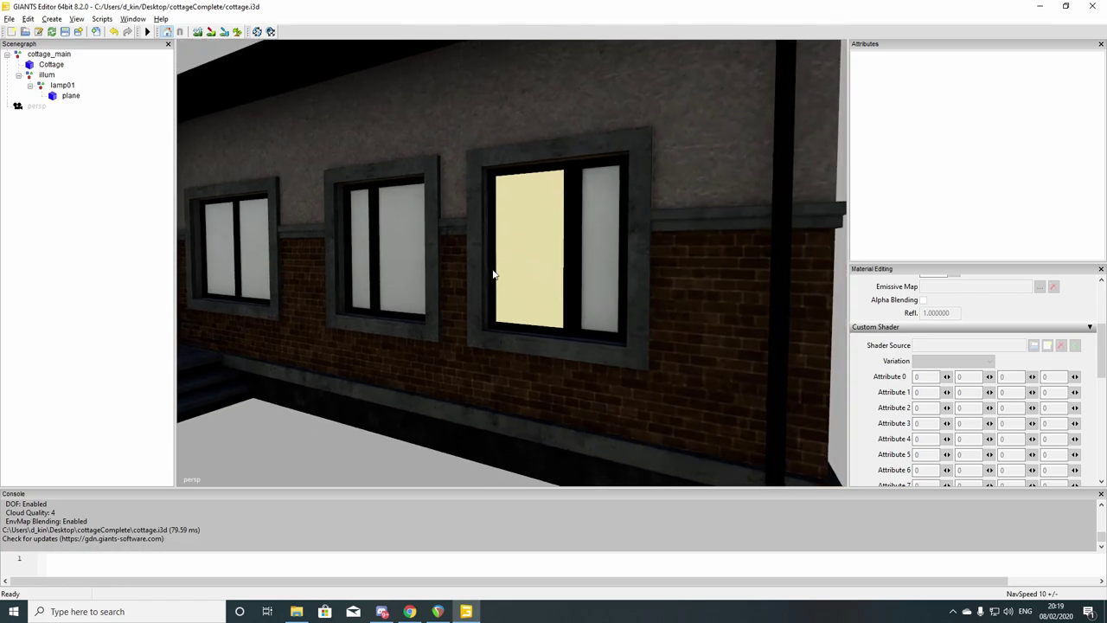
{"action": "scroll", "coordinate": [470, 256], "scroll_direction": "up", "scroll_amount": 3}
Duplicate the plane under lamp01 and shift the copy over the window's narrow pane, to about 4.379 on Translate X
{"action": "left_click", "coordinate": [70, 96]}
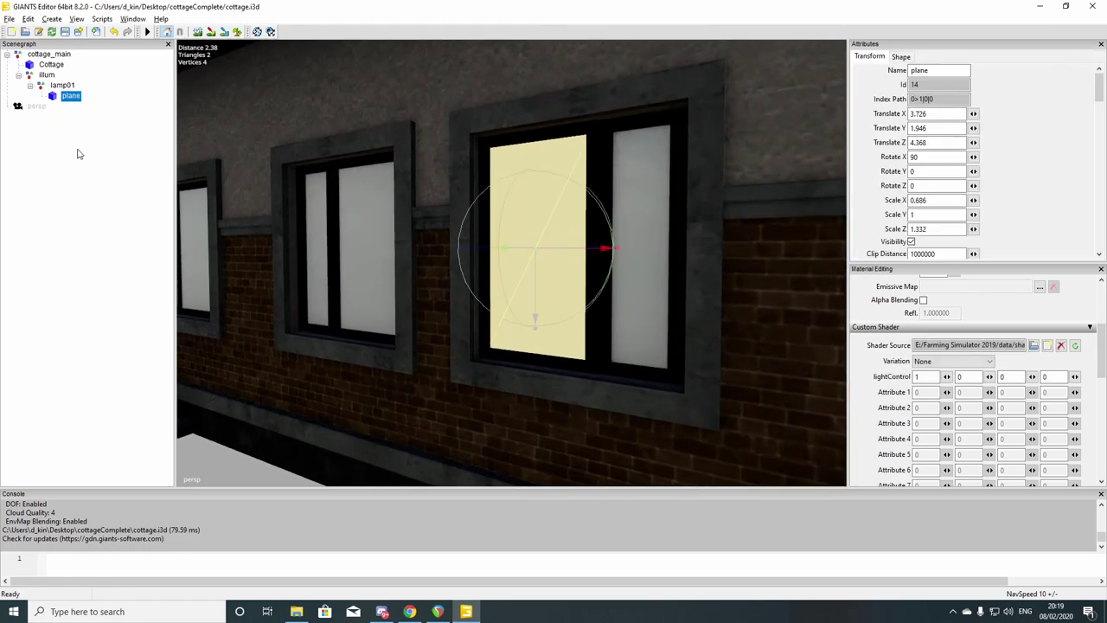
{"action": "key", "text": "ctrl+d"}
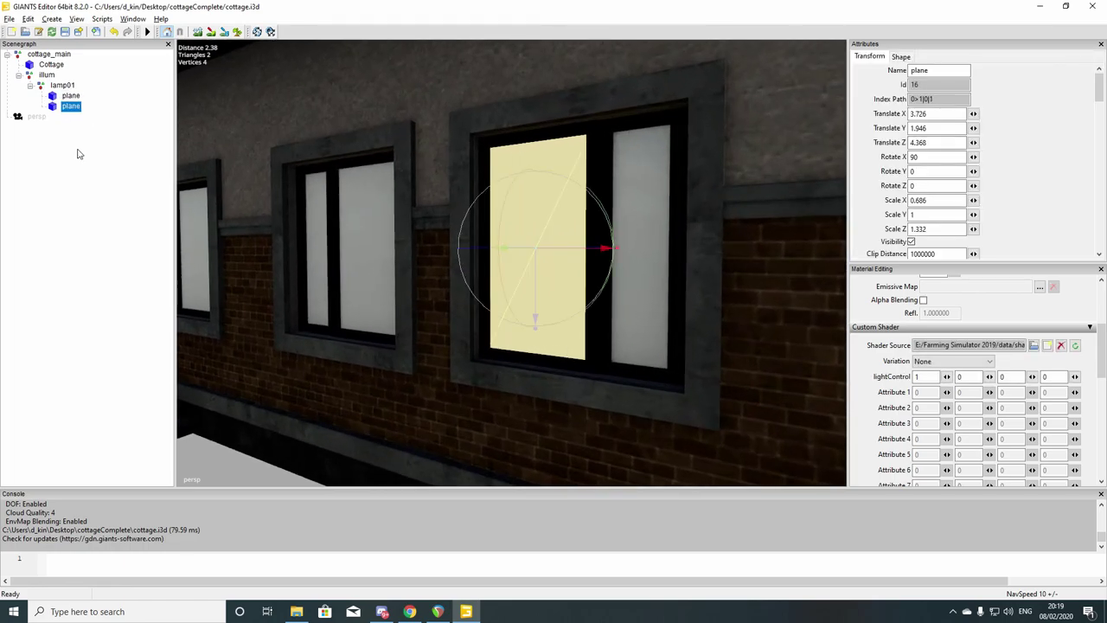
{"action": "mouse_move", "coordinate": [428, 254]}
{"action": "middle_mouse_down"}
{"action": "mouse_move", "coordinate": [499, 314]}
{"action": "mouse_move", "coordinate": [449, 286]}
{"action": "mouse_move", "coordinate": [445, 262]}
{"action": "middle_mouse_up"}
{"action": "left_click_drag", "start_coordinate": [458, 255], "coordinate": [579, 253]}
{"action": "middle_click_drag", "start_coordinate": [577, 249], "coordinate": [482, 275]}
{"action": "scroll", "coordinate": [456, 259], "scroll_direction": "down", "scroll_amount": 3}
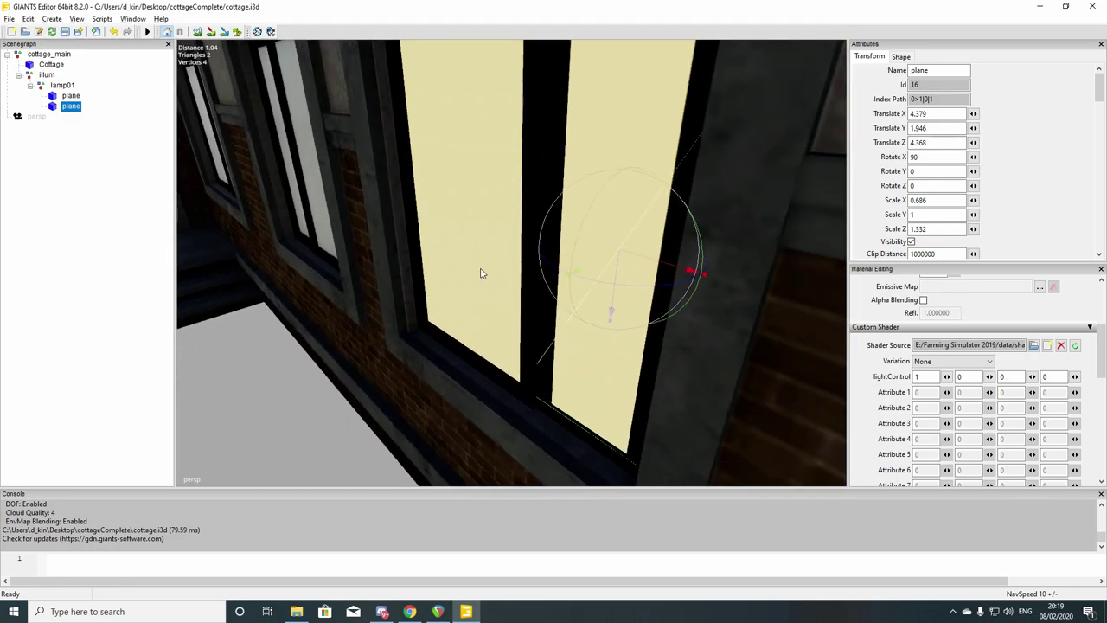
Set the copy's Rotate X to 0 and fit it to the narrow pane, at about 0.347 Scale X and 4.341 Translate X
{"action": "left_click_drag", "start_coordinate": [929, 156], "coordinate": [849, 156]}
{"action": "type", "text": "0"}
{"action": "key", "text": "Return"}
{"action": "middle_click_drag", "start_coordinate": [605, 294], "coordinate": [460, 275]}
{"action": "scroll", "coordinate": [399, 297], "scroll_direction": "down", "scroll_amount": 3}
{"action": "scroll", "coordinate": [399, 296], "scroll_direction": "up", "scroll_amount": 3}
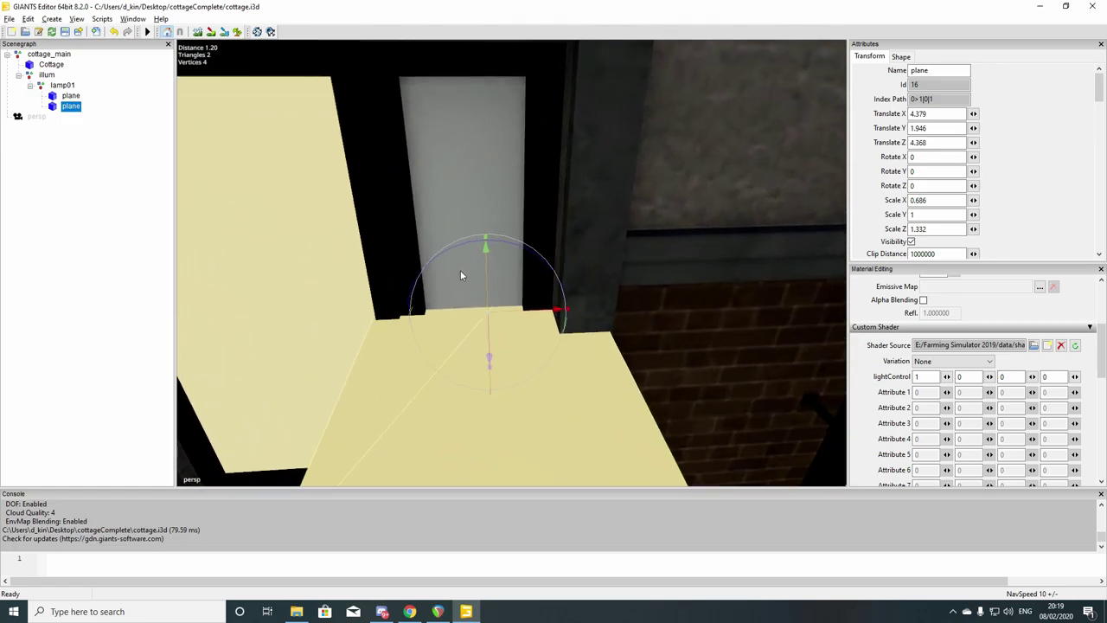
{"action": "key", "text": "f"}
{"action": "left_click_drag", "start_coordinate": [597, 268], "coordinate": [563, 271]}
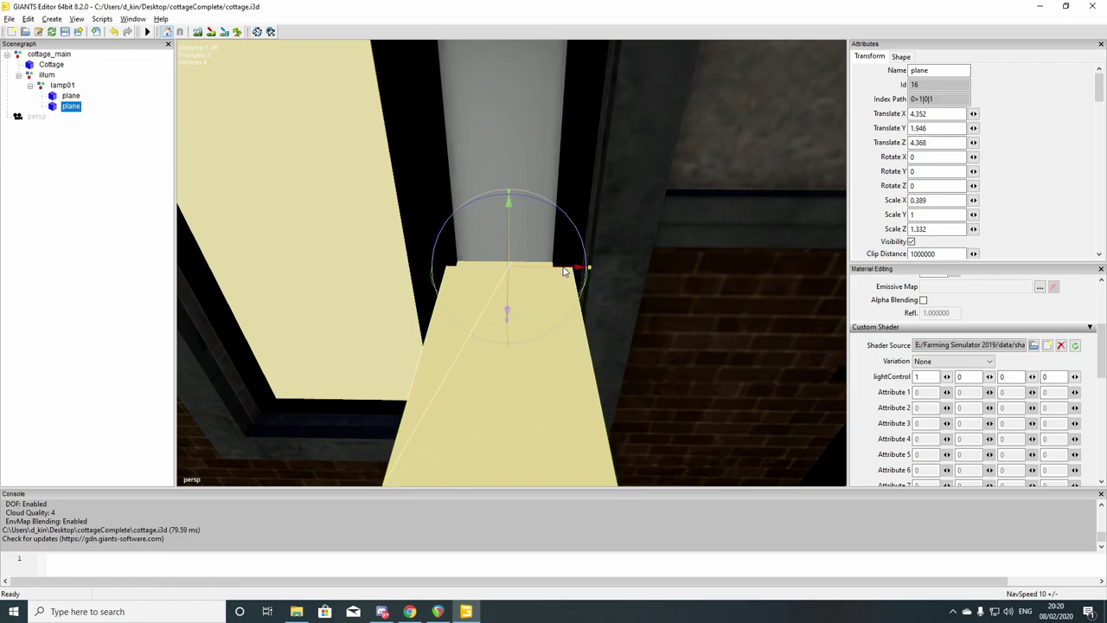
{"action": "scroll", "coordinate": [593, 251], "scroll_direction": "up", "scroll_amount": 5}
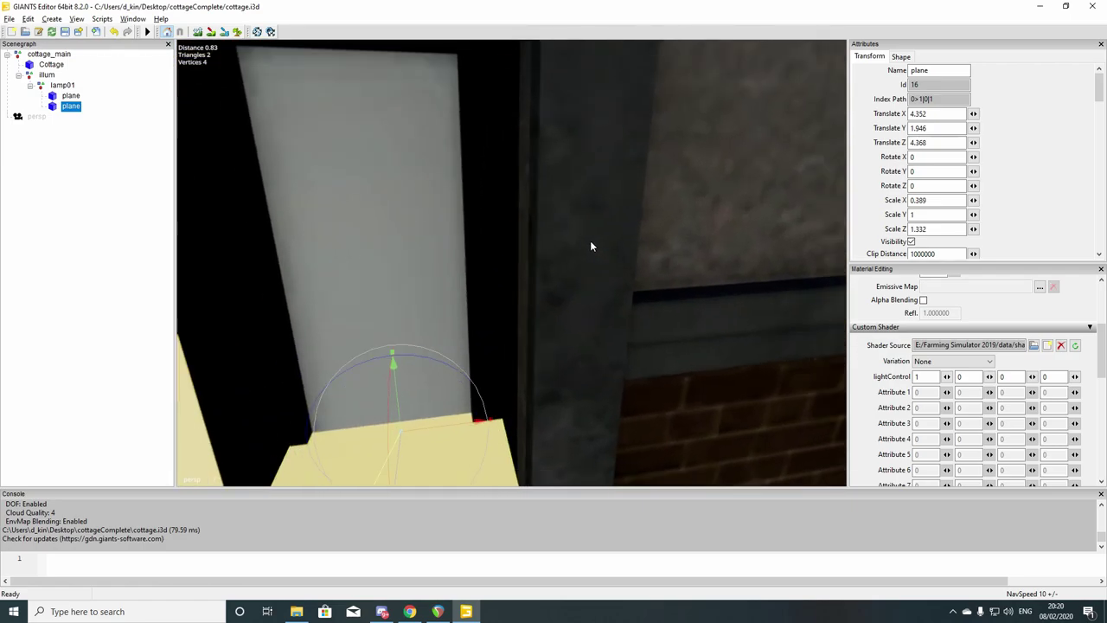
{"action": "right_click_drag", "start_coordinate": [589, 246], "coordinate": [558, 325]}
{"action": "left_click_drag", "start_coordinate": [547, 326], "coordinate": [525, 333]}
{"action": "scroll", "coordinate": [525, 333], "scroll_direction": "down", "scroll_amount": 10}
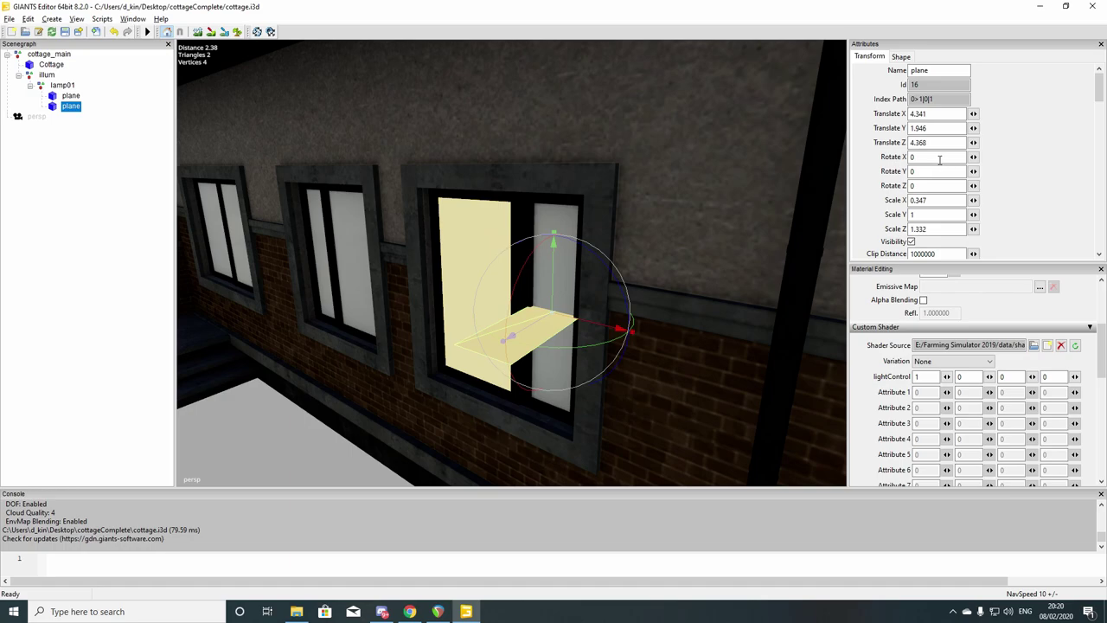
Set the copy's Rotate X to 90 and push it into the narrow pane, to about 4.347 on Translate Z
{"action": "double_click", "coordinate": [939, 159]}
{"action": "type", "text": "90"}
{"action": "middle_click_drag", "start_coordinate": [544, 313], "coordinate": [535, 351]}
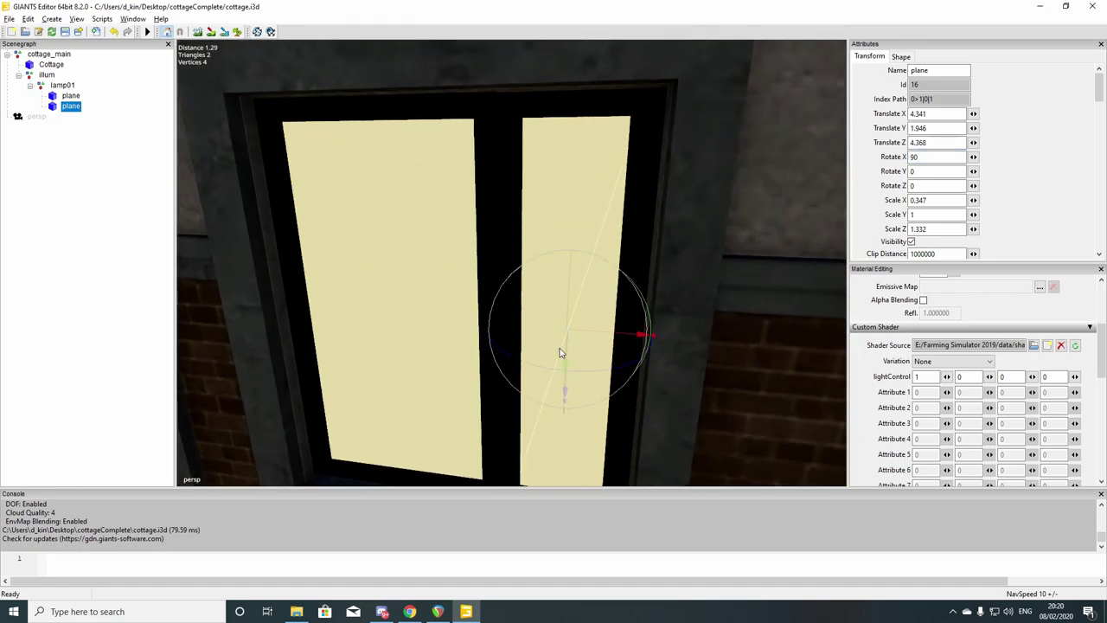
{"action": "middle_click_drag", "start_coordinate": [620, 357], "coordinate": [527, 372]}
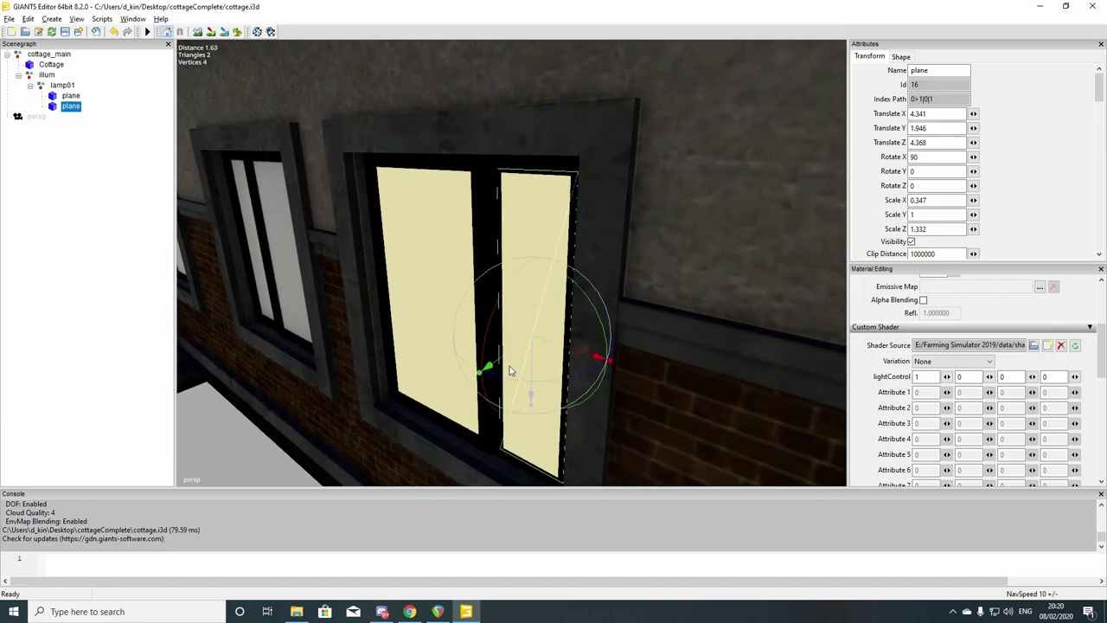
{"action": "left_click_drag", "start_coordinate": [502, 364], "coordinate": [506, 363]}
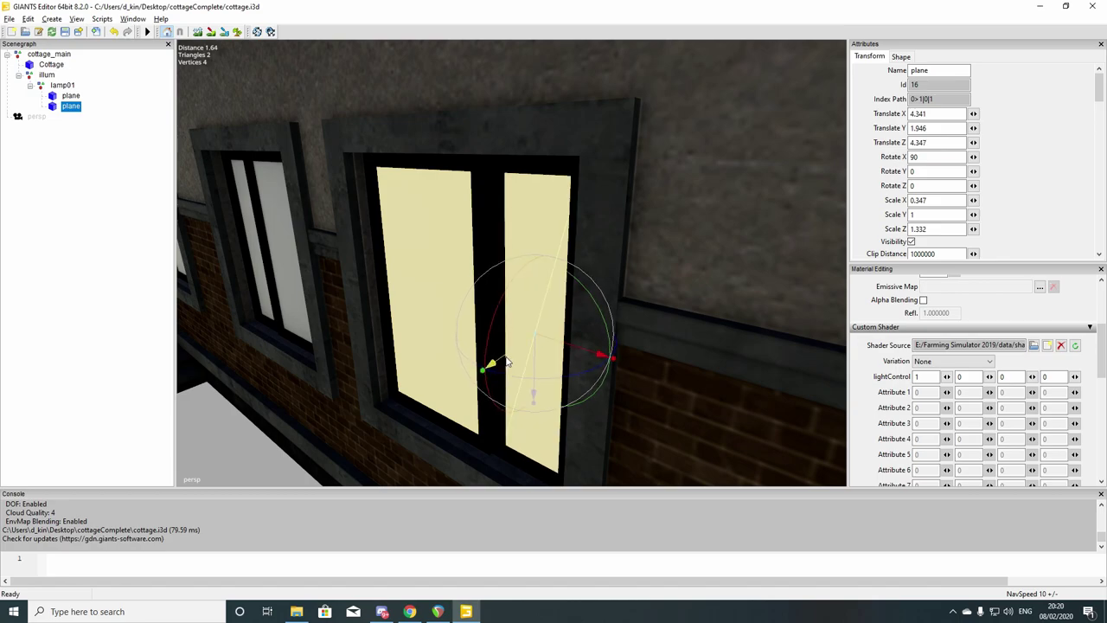
Deselect the plane and examine the window's two lit panes against the cottage from farther away
{"action": "left_click", "coordinate": [64, 311]}
{"action": "scroll", "coordinate": [515, 322], "scroll_direction": "up", "scroll_amount": 3}
{"action": "mouse_move", "coordinate": [516, 321]}
{"action": "middle_mouse_down"}
{"action": "mouse_move", "coordinate": [433, 343]}
{"action": "mouse_move", "coordinate": [443, 336]}
{"action": "mouse_move", "coordinate": [375, 259]}
{"action": "mouse_move", "coordinate": [407, 328]}
{"action": "mouse_move", "coordinate": [519, 336]}
{"action": "middle_mouse_up"}
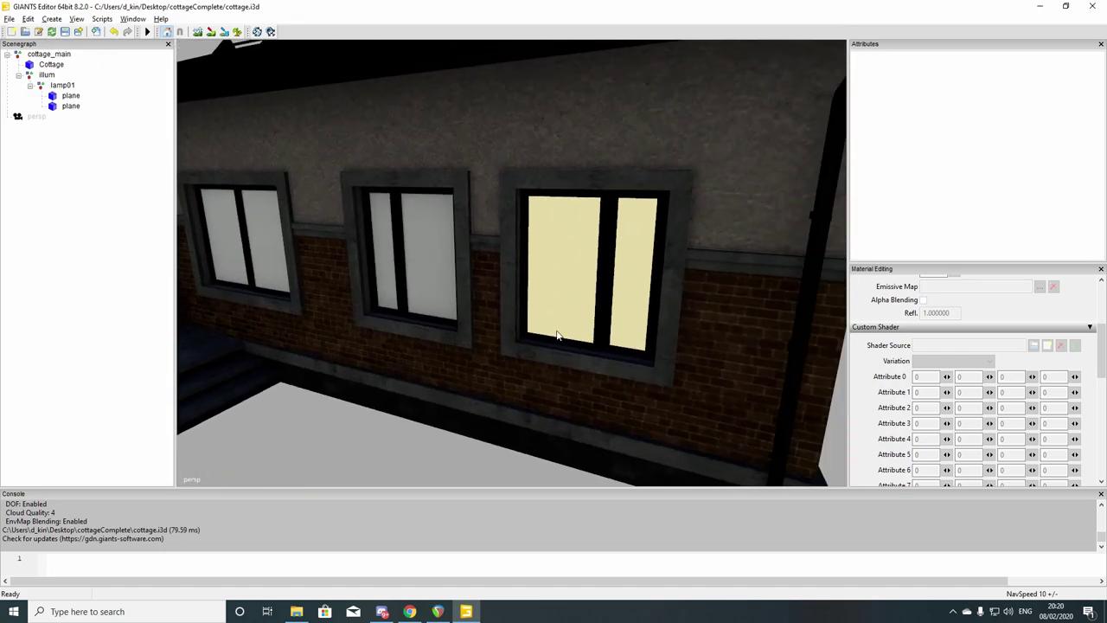
{"action": "middle_click_drag", "start_coordinate": [511, 298], "coordinate": [454, 351]}
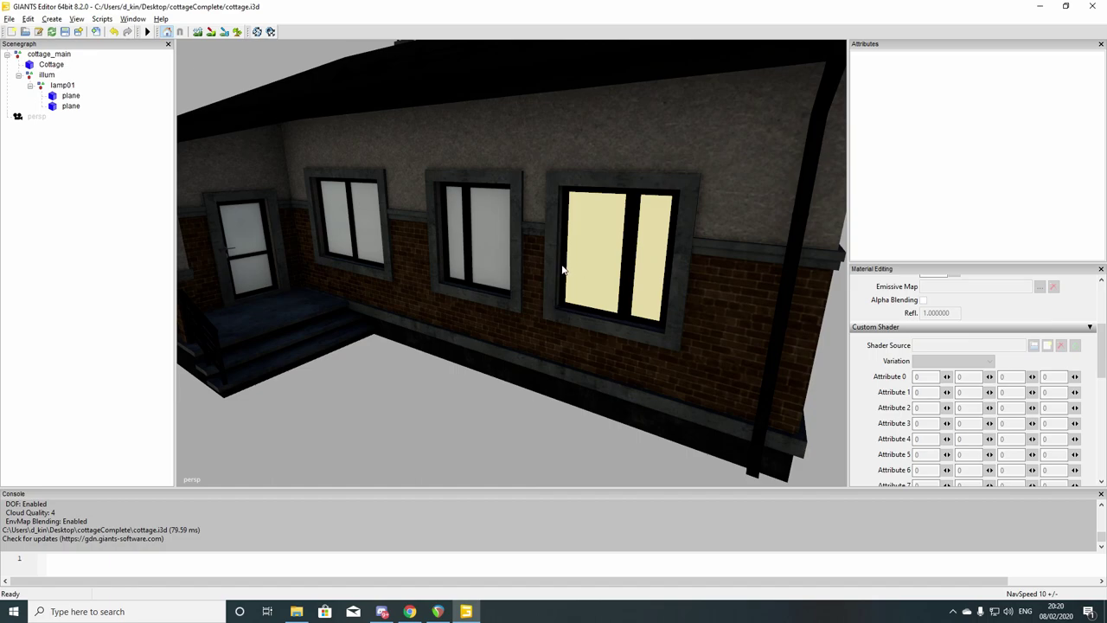
{"action": "scroll", "coordinate": [560, 275], "scroll_direction": "down", "scroll_amount": 5}
{"action": "middle_click_drag", "start_coordinate": [559, 279], "coordinate": [620, 165]}
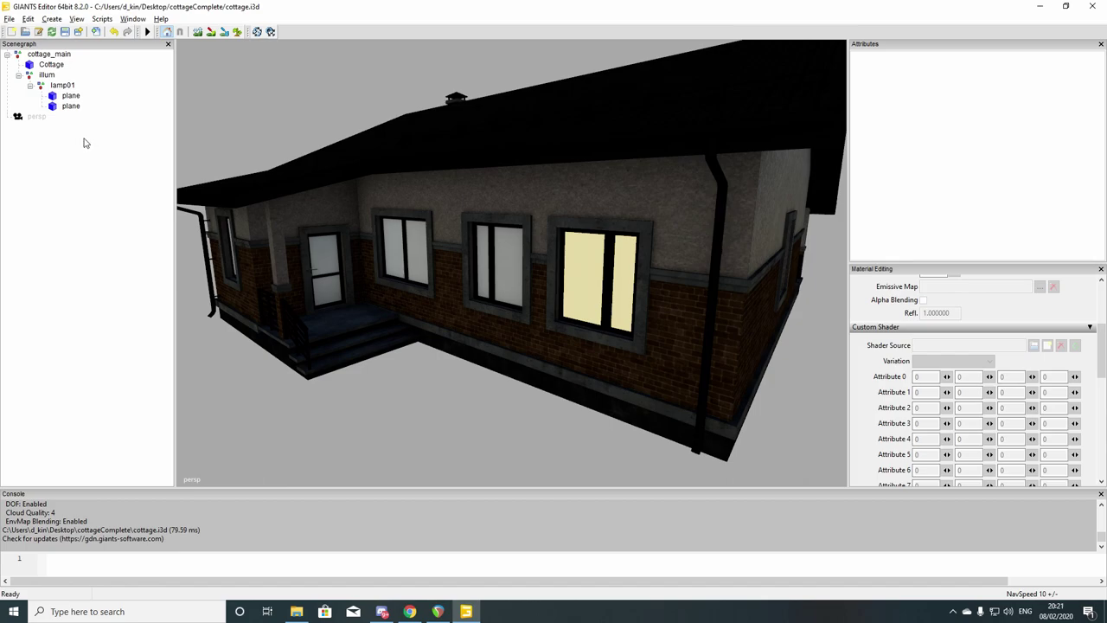
Add a transform group under lamp01, below the two planes, and name it pointLight
{"action": "left_click", "coordinate": [51, 18]}
{"action": "left_click", "coordinate": [64, 33]}
{"action": "left_click", "coordinate": [43, 127]}
{"action": "key", "text": "Delete"}
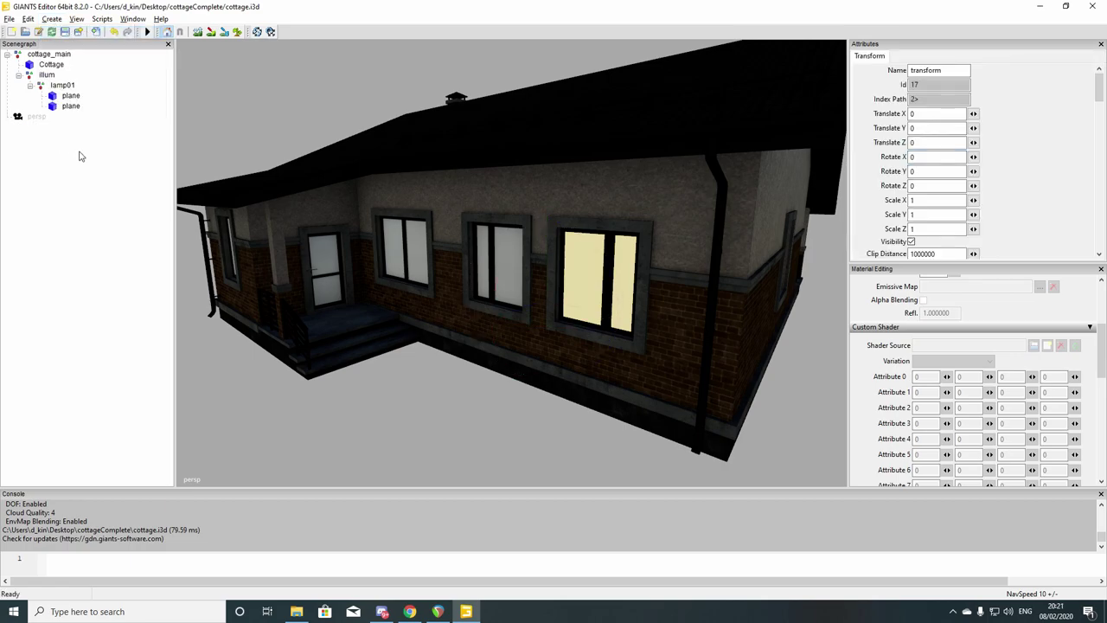
{"action": "left_click", "coordinate": [60, 86]}
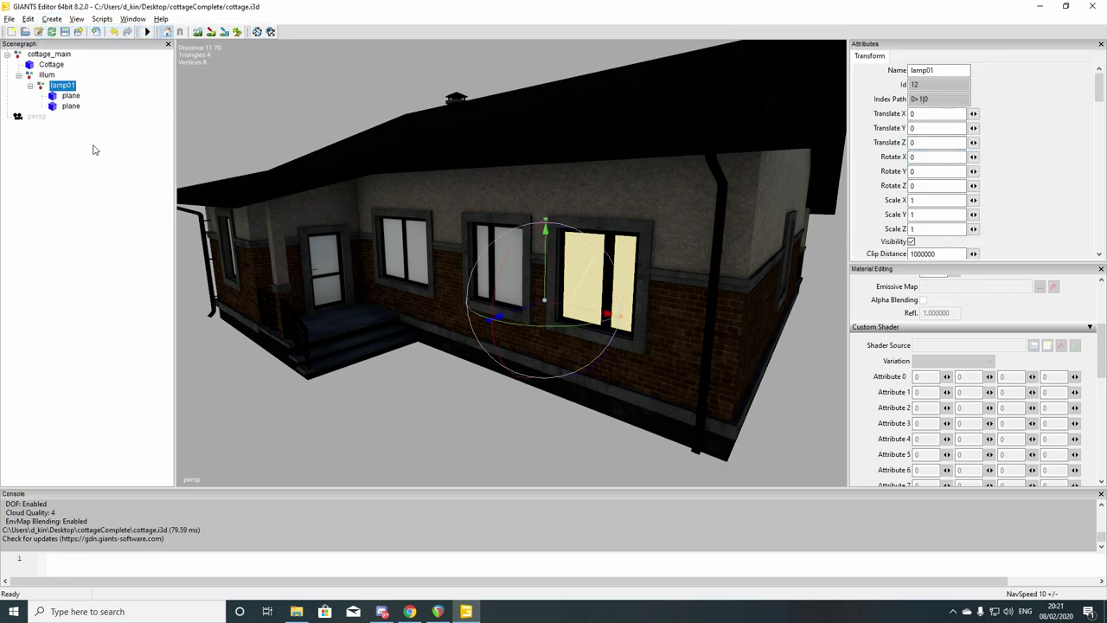
{"action": "key", "text": "ctrl+alt+t"}
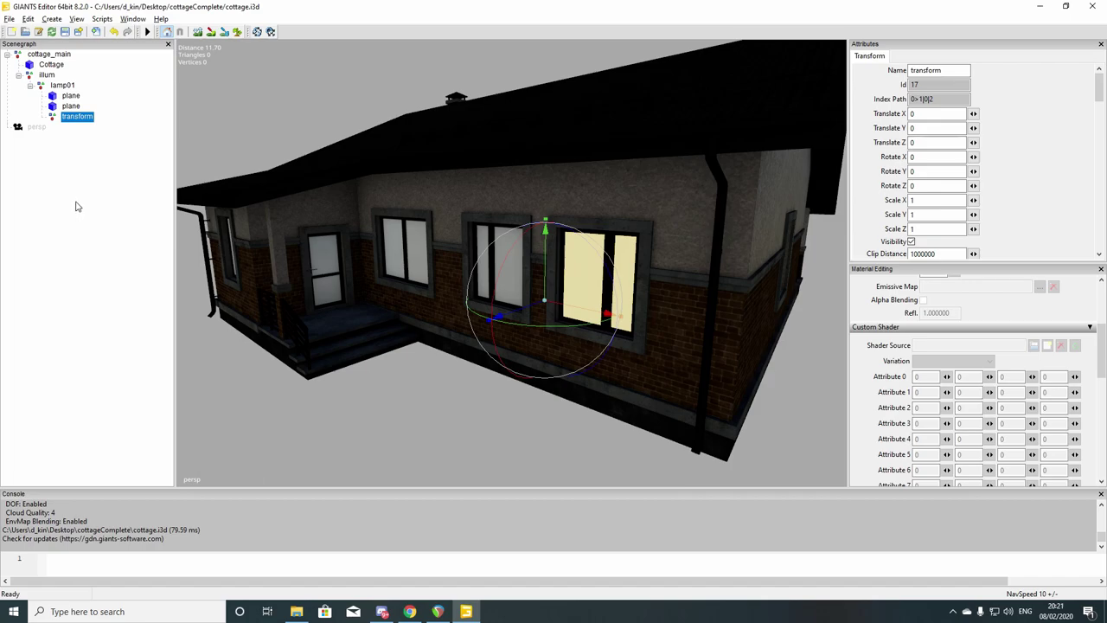
{"action": "double_click", "coordinate": [955, 73]}
{"action": "type", "text": "pointLight"}
{"action": "key", "text": "Return"}
Create a light and move it into the pointLight group
{"action": "left_click", "coordinate": [51, 19]}
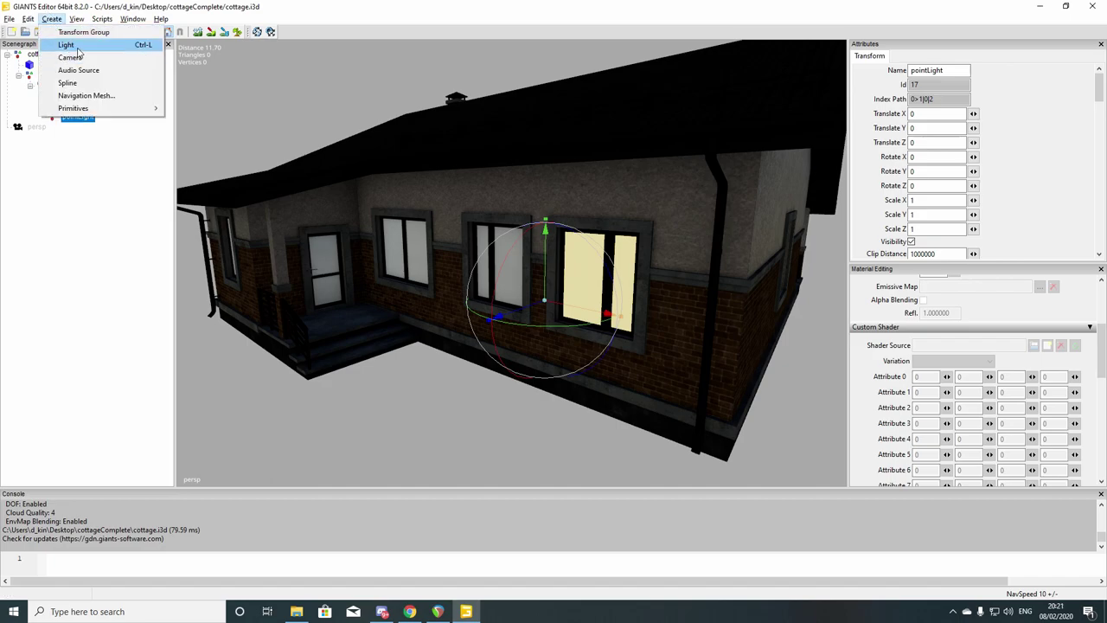
{"action": "left_click", "coordinate": [67, 44]}
{"action": "left_click", "coordinate": [35, 138]}
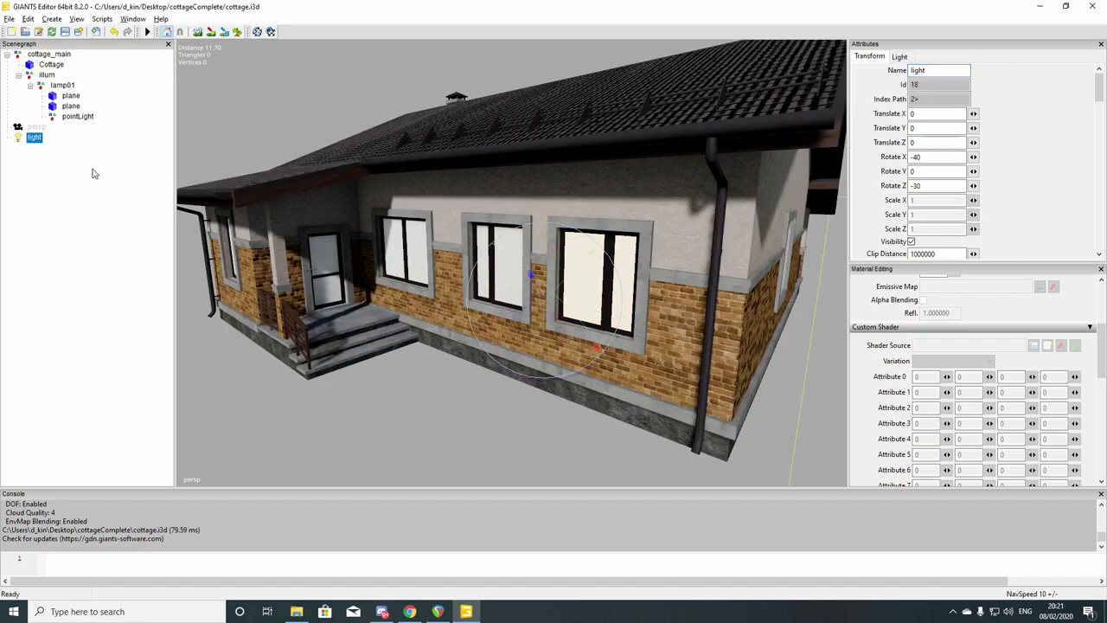
{"action": "key", "text": "Delete"}
{"action": "left_click", "coordinate": [86, 117]}
{"action": "key", "text": "ctrl+v"}
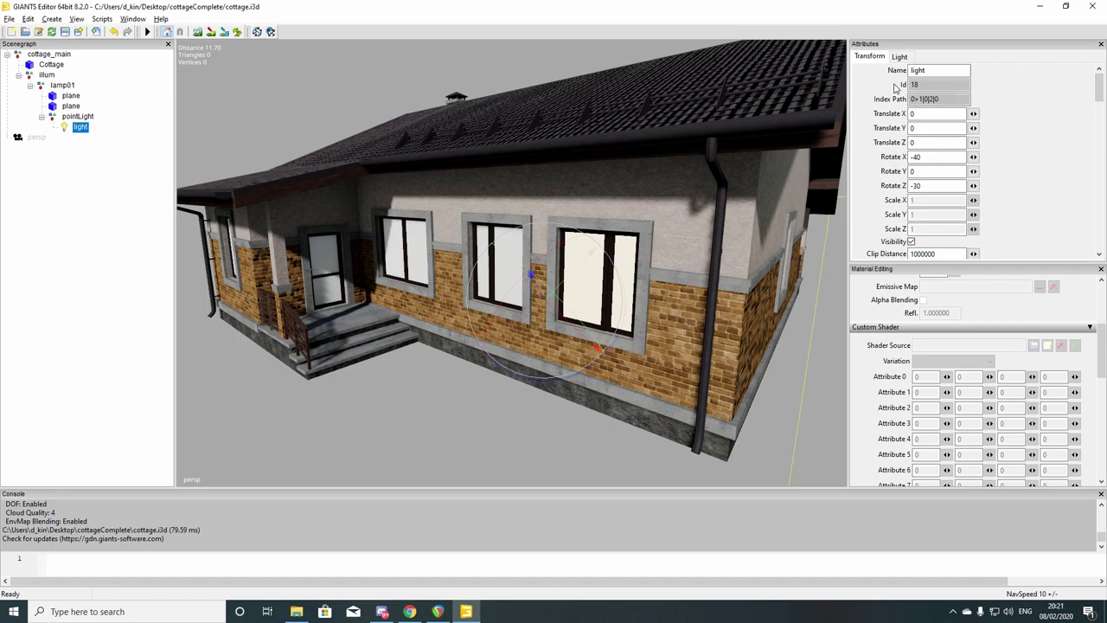
Change the light's type to Point and set its range to 4
{"action": "left_click", "coordinate": [900, 57]}
{"action": "left_click", "coordinate": [969, 73]}
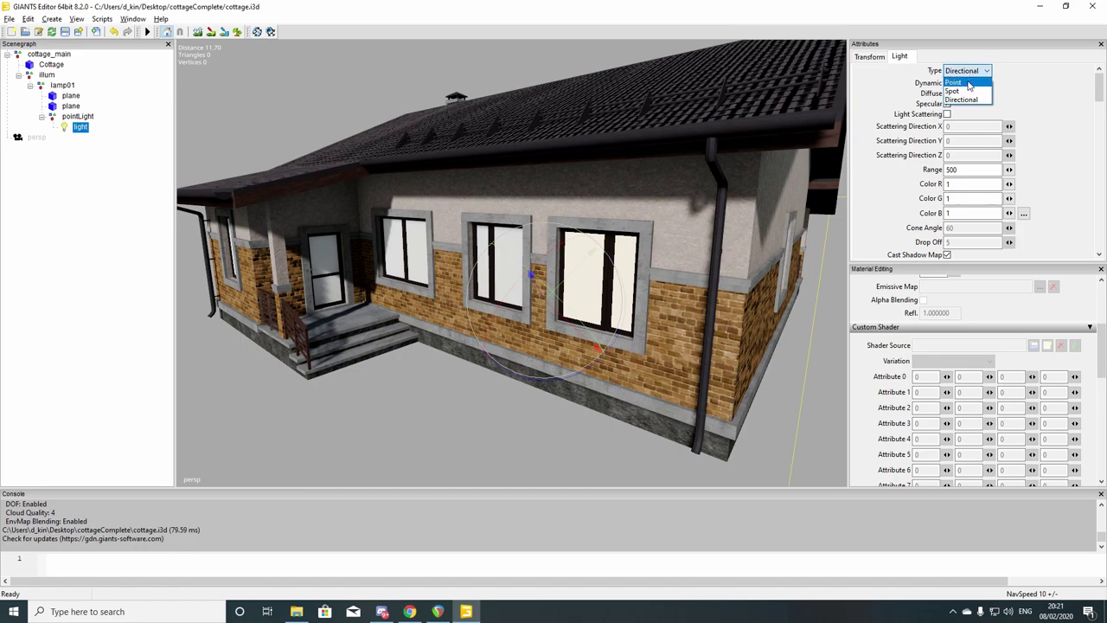
{"action": "left_click", "coordinate": [969, 82]}
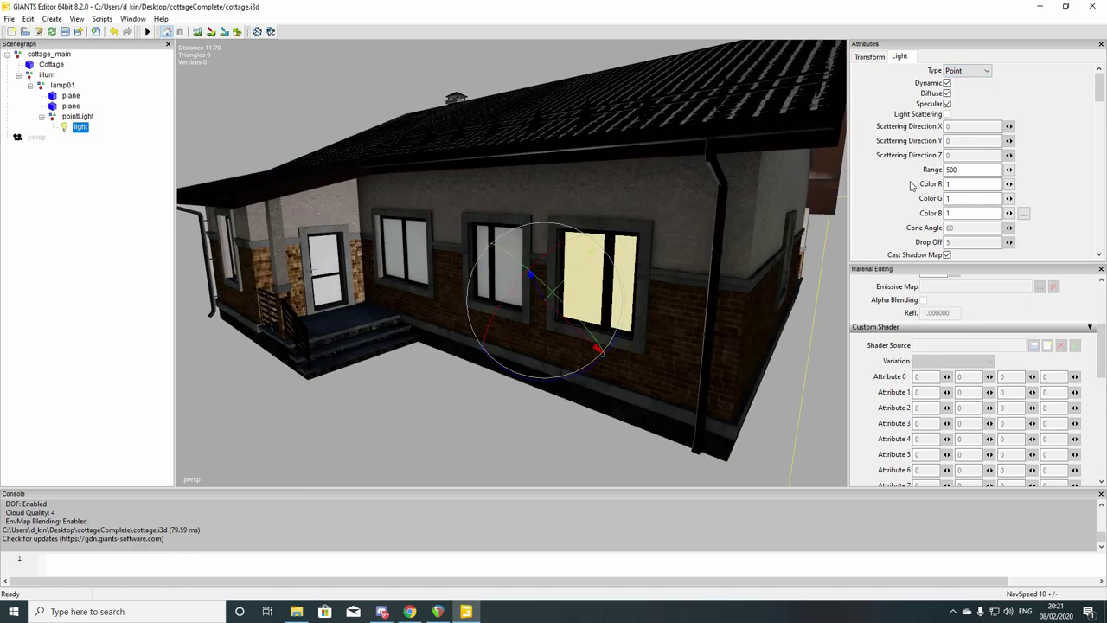
{"action": "left_click_drag", "start_coordinate": [959, 170], "coordinate": [859, 175]}
{"action": "type", "text": "4"}
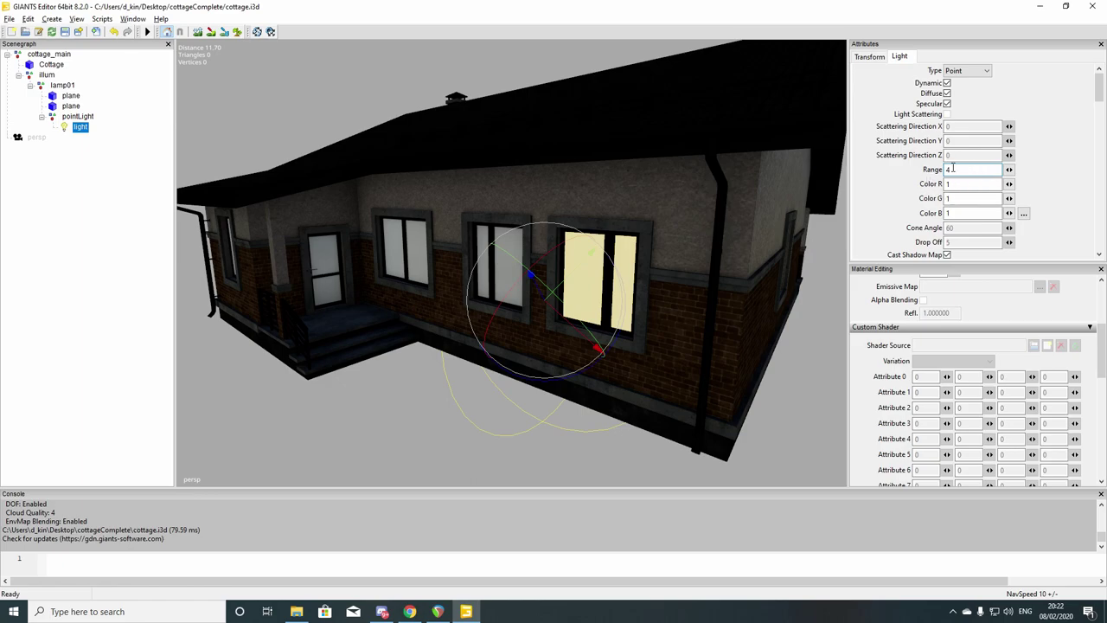
Reset the light's rotation by setting Rotate X and Rotate Z to 0
{"action": "left_click", "coordinate": [871, 58]}
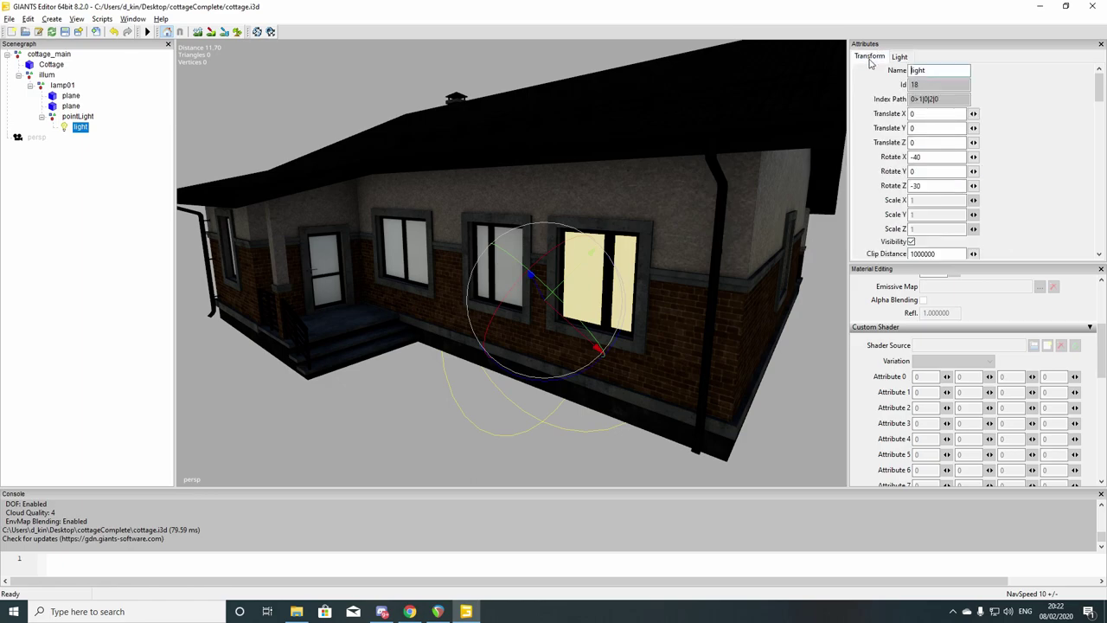
{"action": "left_click_drag", "start_coordinate": [936, 157], "coordinate": [860, 160]}
{"action": "type", "text": "0"}
{"action": "key", "text": "Tab"}
{"action": "key", "text": "Tab"}
{"action": "type", "text": "0"}
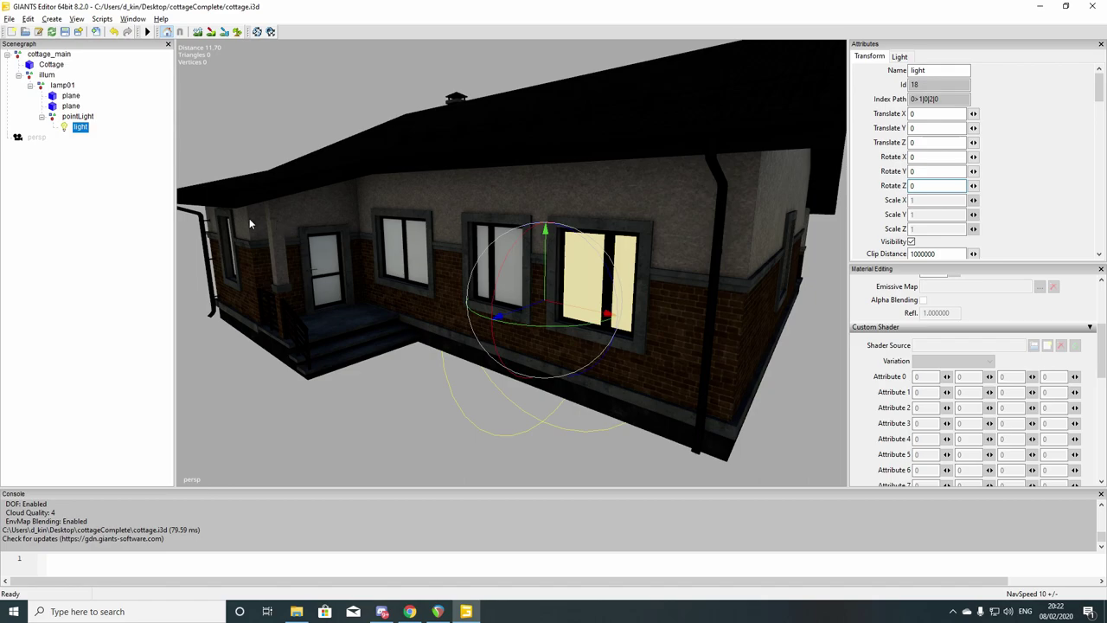
{"action": "left_click", "coordinate": [86, 218]}
Give the light the wide pane's position: Translate X 3.726, Translate Y 1.946 and Translate Z 4.368
{"action": "left_click", "coordinate": [78, 127]}
{"action": "left_click", "coordinate": [72, 96]}
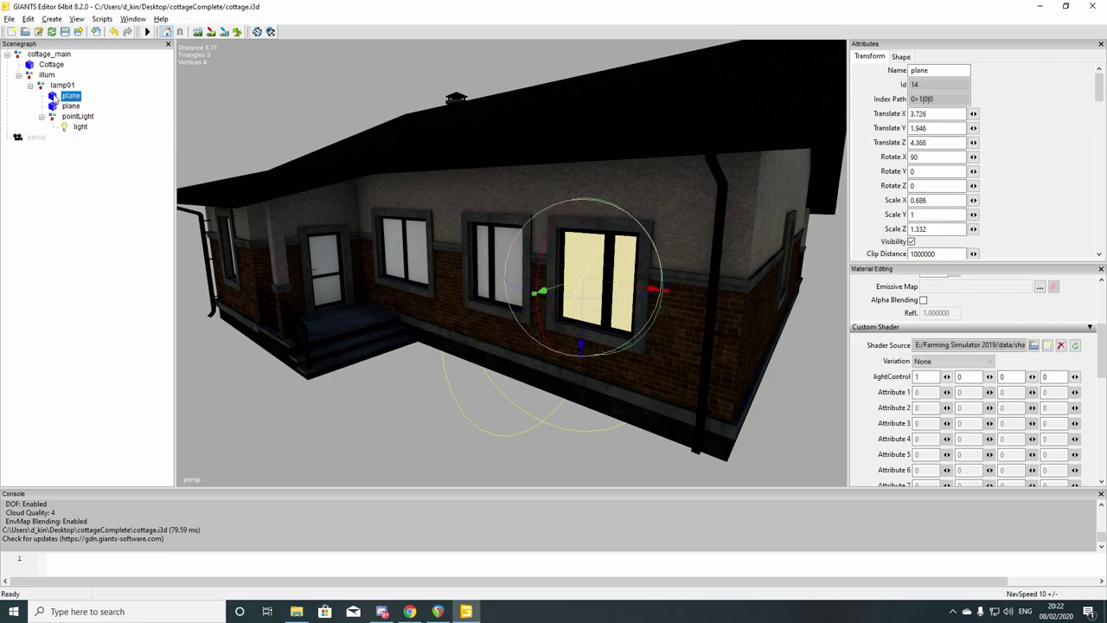
{"action": "left_click", "coordinate": [71, 106]}
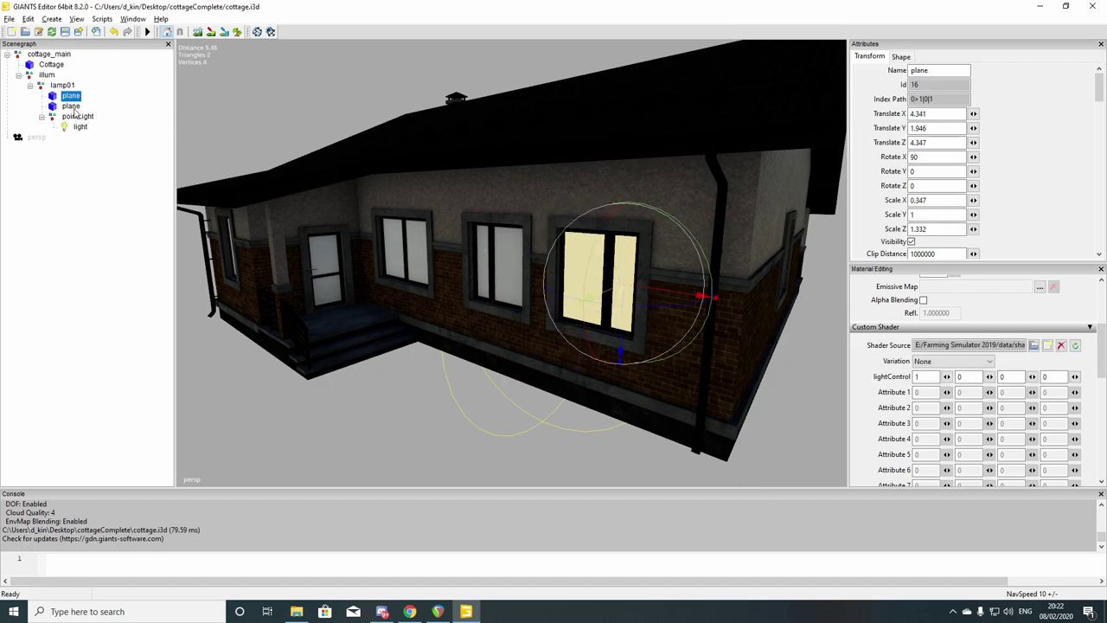
{"action": "left_click", "coordinate": [71, 95]}
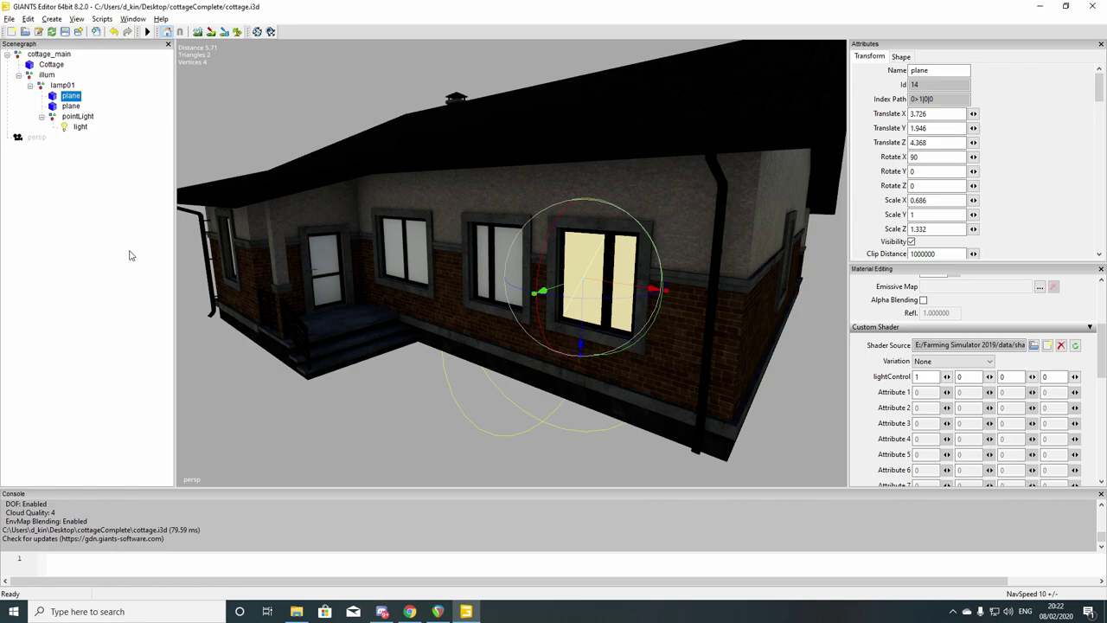
{"action": "scroll", "coordinate": [386, 371], "scroll_direction": "up", "scroll_amount": 5}
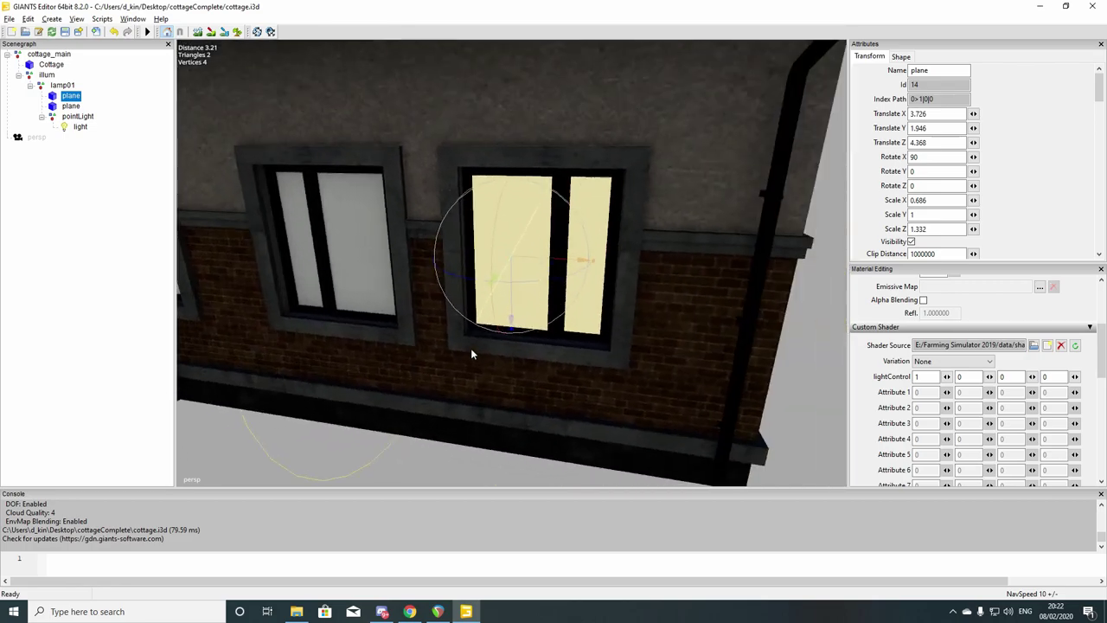
{"action": "right_click_drag", "start_coordinate": [489, 355], "coordinate": [439, 365]}
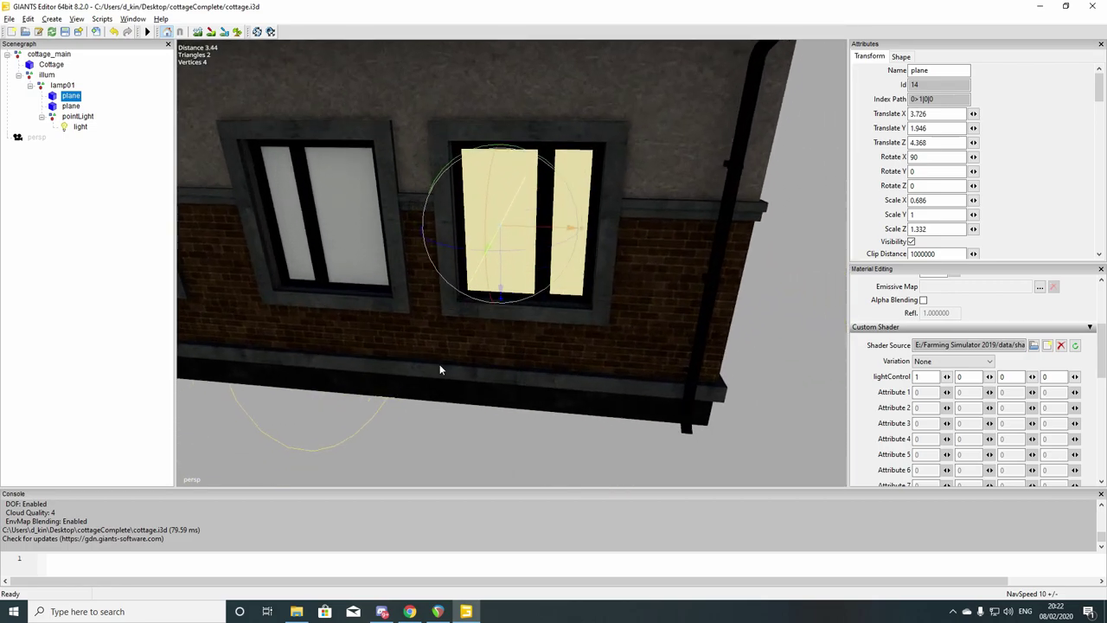
{"action": "scroll", "coordinate": [441, 306], "scroll_direction": "up", "scroll_amount": 2}
{"action": "scroll", "coordinate": [441, 305], "scroll_direction": "down", "scroll_amount": 2}
{"action": "right_click_drag", "start_coordinate": [450, 314], "coordinate": [505, 280]}
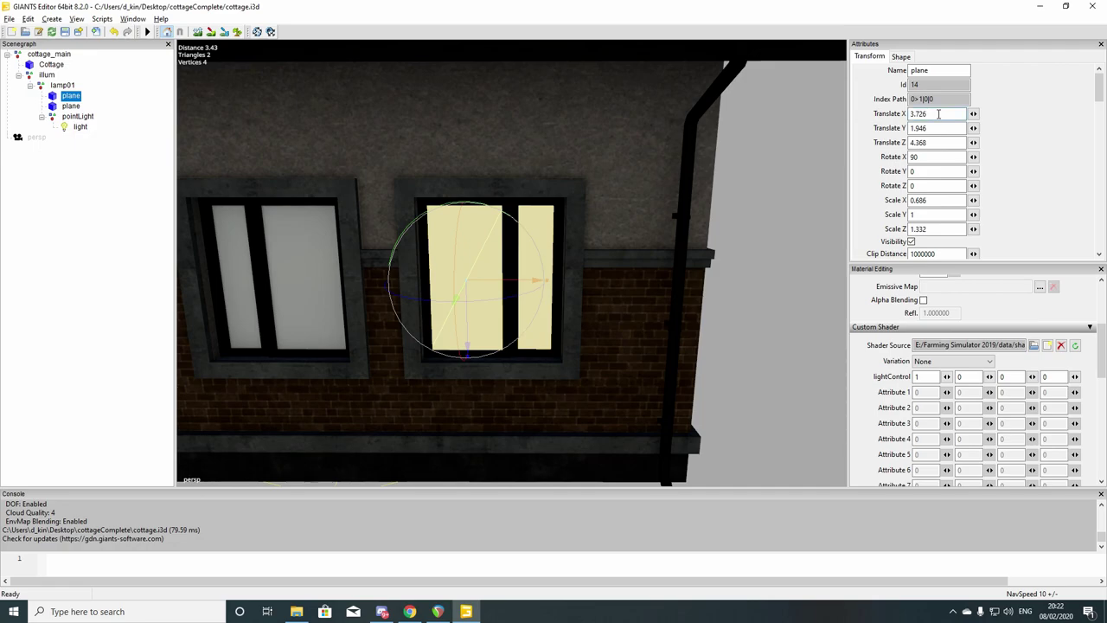
{"action": "left_click", "coordinate": [81, 127]}
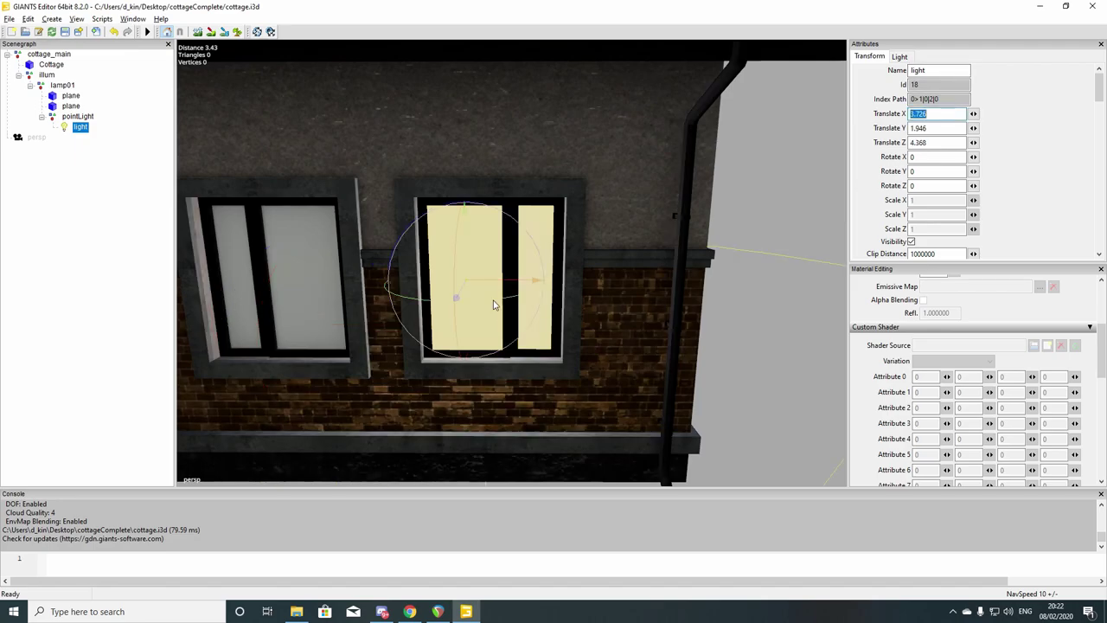
Centre the light on the window at about 3.963 on Translate X and push it behind the panes to about 3.966 on Translate Z
{"action": "middle_click_drag", "start_coordinate": [406, 345], "coordinate": [556, 353]}
{"action": "scroll", "coordinate": [563, 354], "scroll_direction": "up", "scroll_amount": 4}
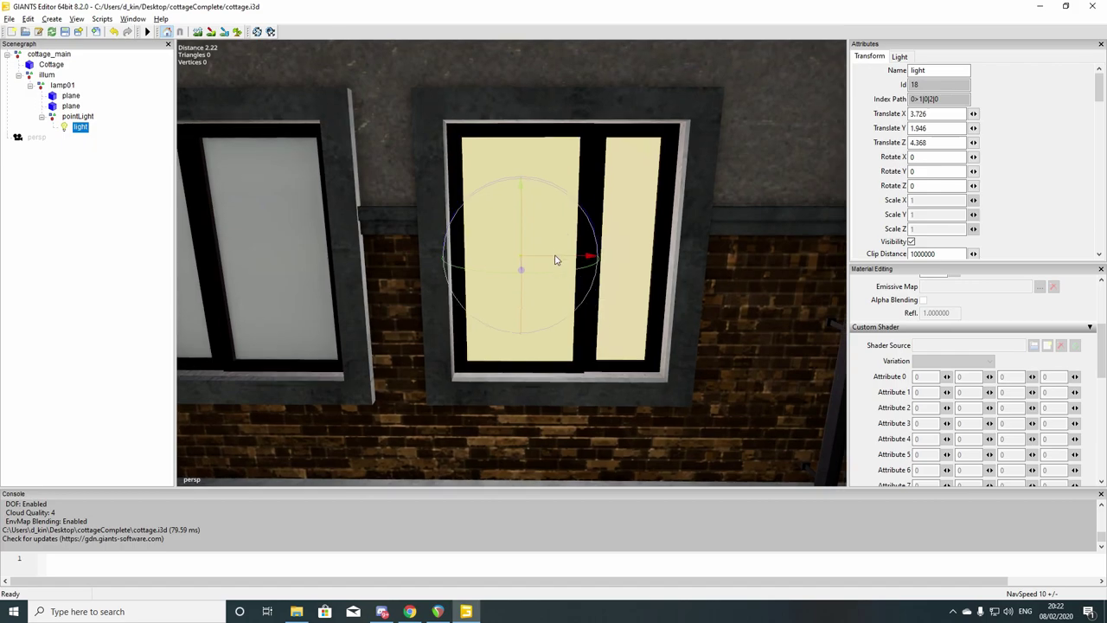
{"action": "left_click_drag", "start_coordinate": [556, 260], "coordinate": [608, 261]}
{"action": "middle_click_drag", "start_coordinate": [608, 260], "coordinate": [491, 336]}
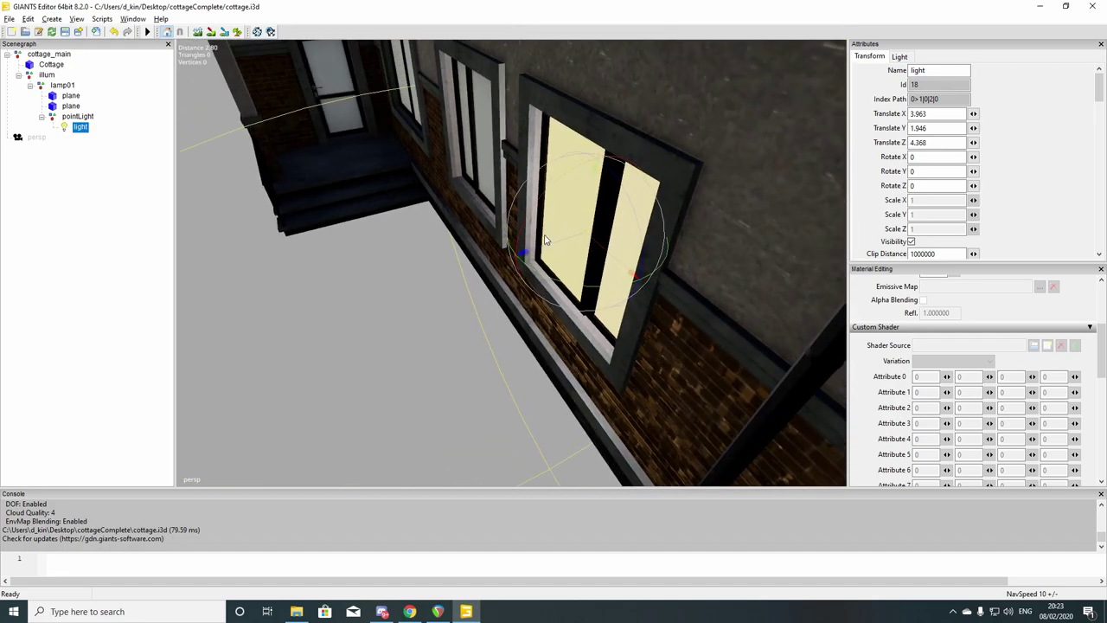
{"action": "left_click_drag", "start_coordinate": [552, 251], "coordinate": [605, 230]}
{"action": "middle_click_drag", "start_coordinate": [597, 278], "coordinate": [495, 339]}
{"action": "scroll", "coordinate": [496, 339], "scroll_direction": "up", "scroll_amount": 2}
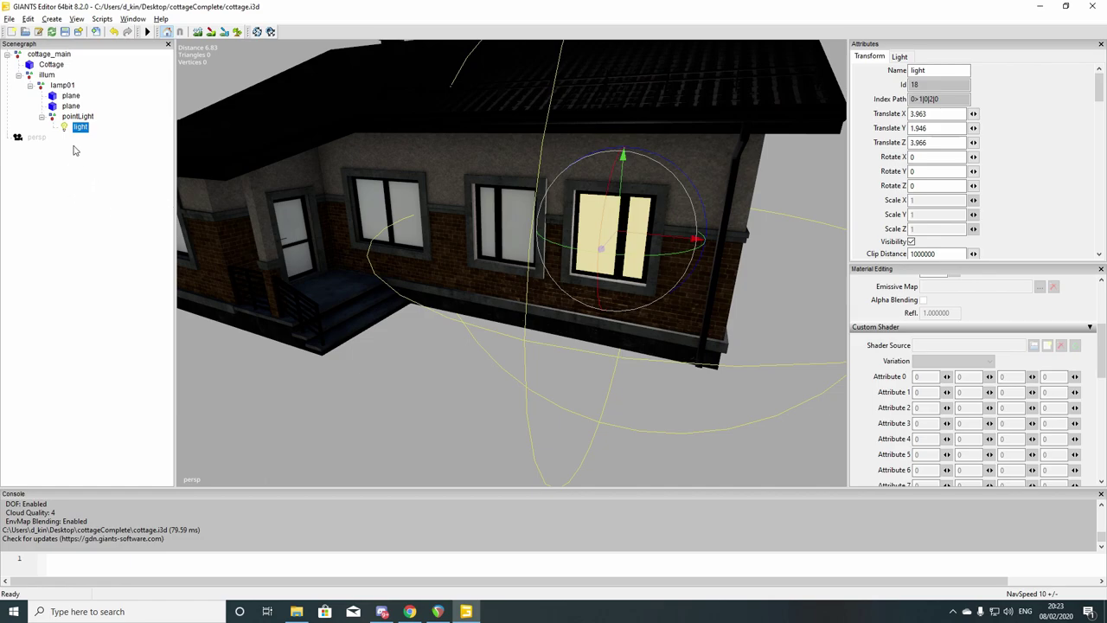
Duplicate the lamp01 group under illum and delete the narrow pane's plane from the copy
{"action": "left_click", "coordinate": [42, 116]}
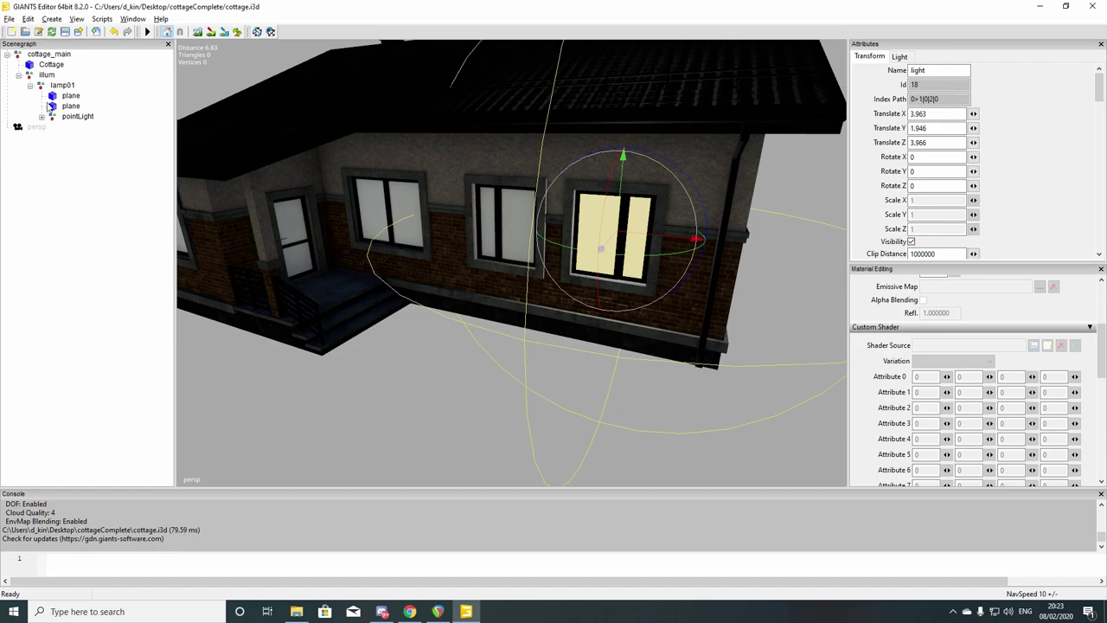
{"action": "left_click", "coordinate": [31, 85]}
{"action": "left_click", "coordinate": [66, 86]}
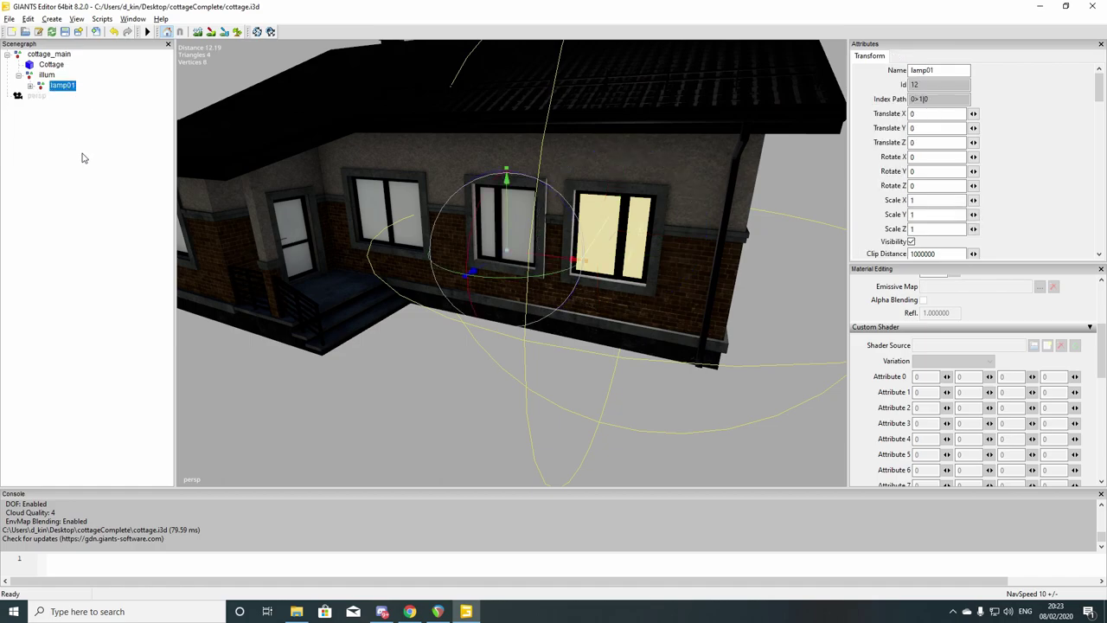
{"action": "key", "text": "ctrl+d"}
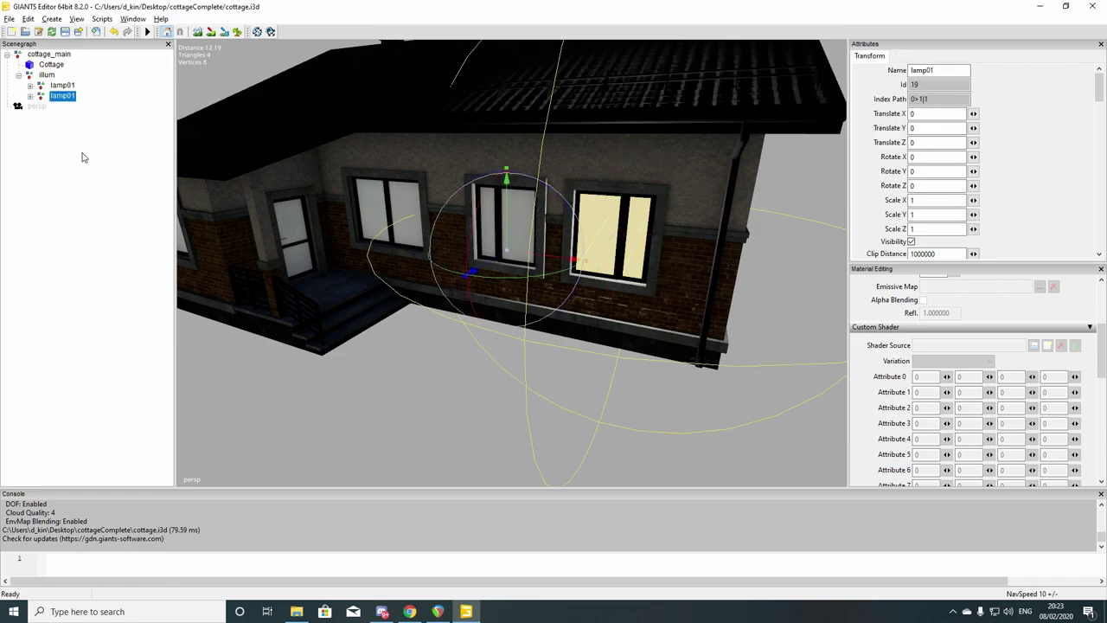
{"action": "left_click", "coordinate": [37, 108]}
{"action": "left_click", "coordinate": [30, 96]}
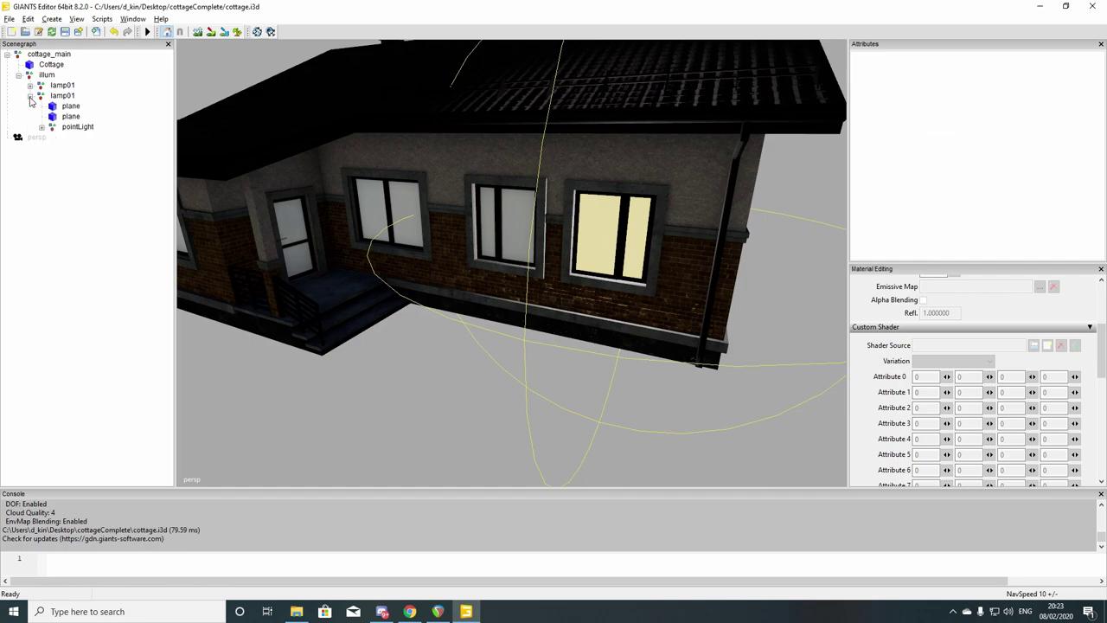
{"action": "left_click", "coordinate": [70, 117]}
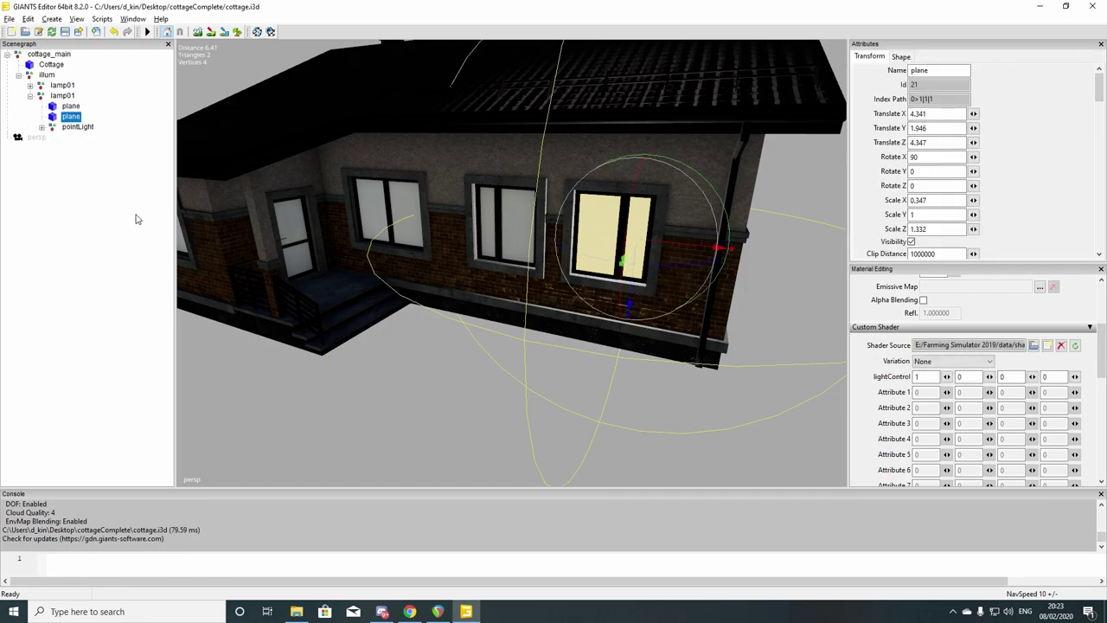
{"action": "key", "text": "Delete"}
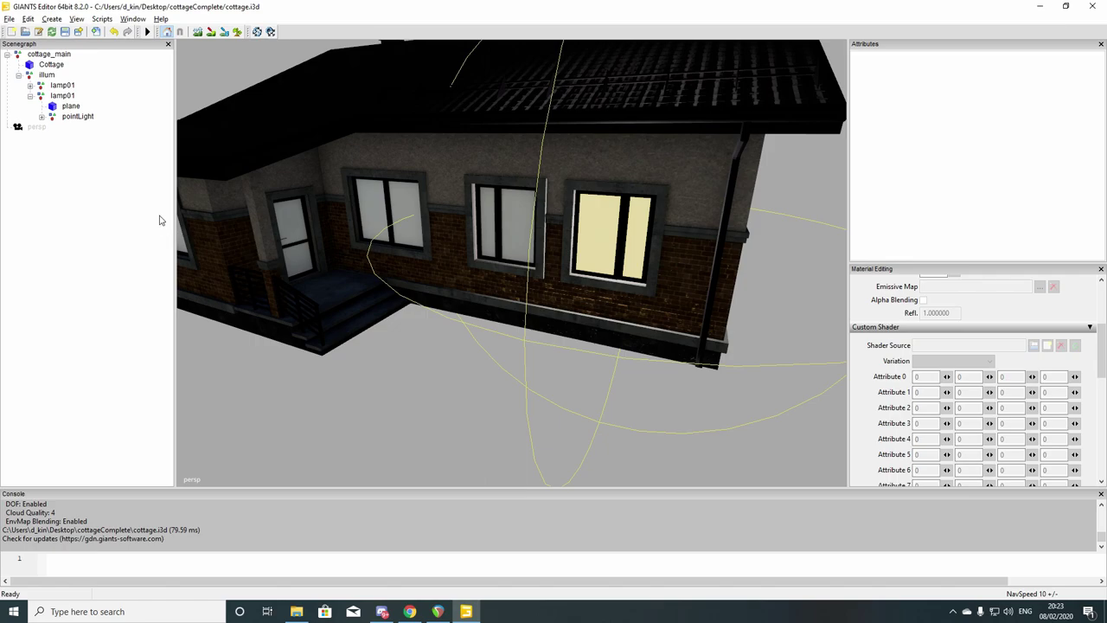
Set the copied group's plane to Rotate Y 180 and move it to the window on the cottage's opposite side, about -3.8 on Translate Z
{"action": "left_click", "coordinate": [71, 105]}
{"action": "key", "text": "f"}
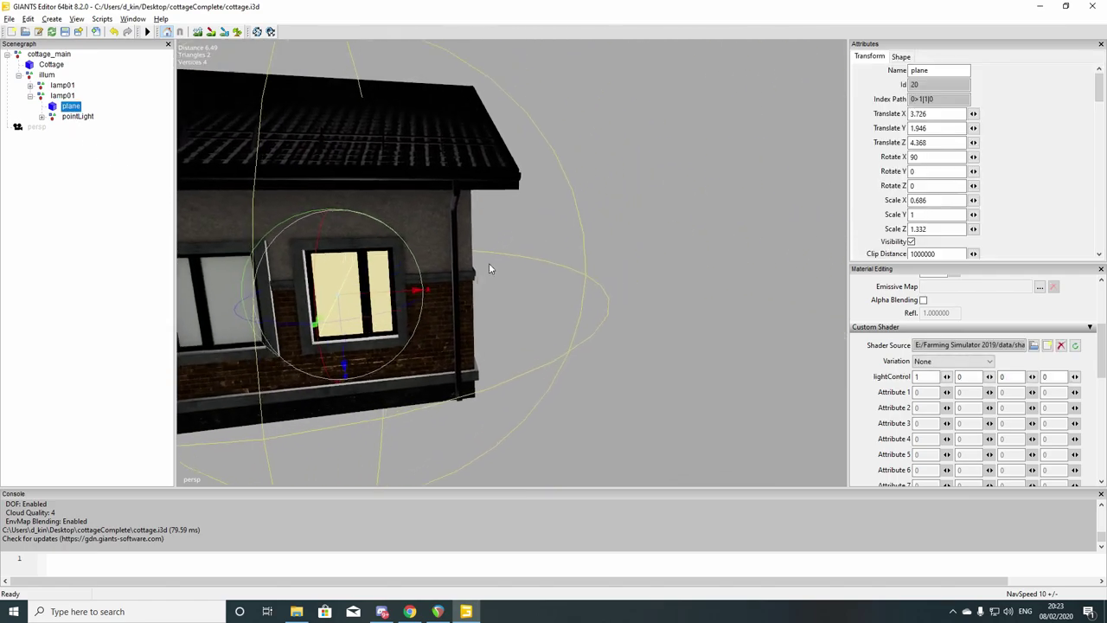
{"action": "mouse_move", "coordinate": [424, 267]}
{"action": "right_mouse_down"}
{"action": "mouse_move", "coordinate": [290, 259]}
{"action": "mouse_move", "coordinate": [358, 240]}
{"action": "mouse_move", "coordinate": [181, 258]}
{"action": "mouse_move", "coordinate": [383, 247]}
{"action": "mouse_move", "coordinate": [303, 267]}
{"action": "mouse_move", "coordinate": [430, 262]}
{"action": "mouse_move", "coordinate": [398, 262]}
{"action": "mouse_move", "coordinate": [415, 198]}
{"action": "mouse_move", "coordinate": [480, 277]}
{"action": "mouse_move", "coordinate": [463, 277]}
{"action": "mouse_move", "coordinate": [462, 256]}
{"action": "mouse_move", "coordinate": [441, 275]}
{"action": "right_mouse_up"}
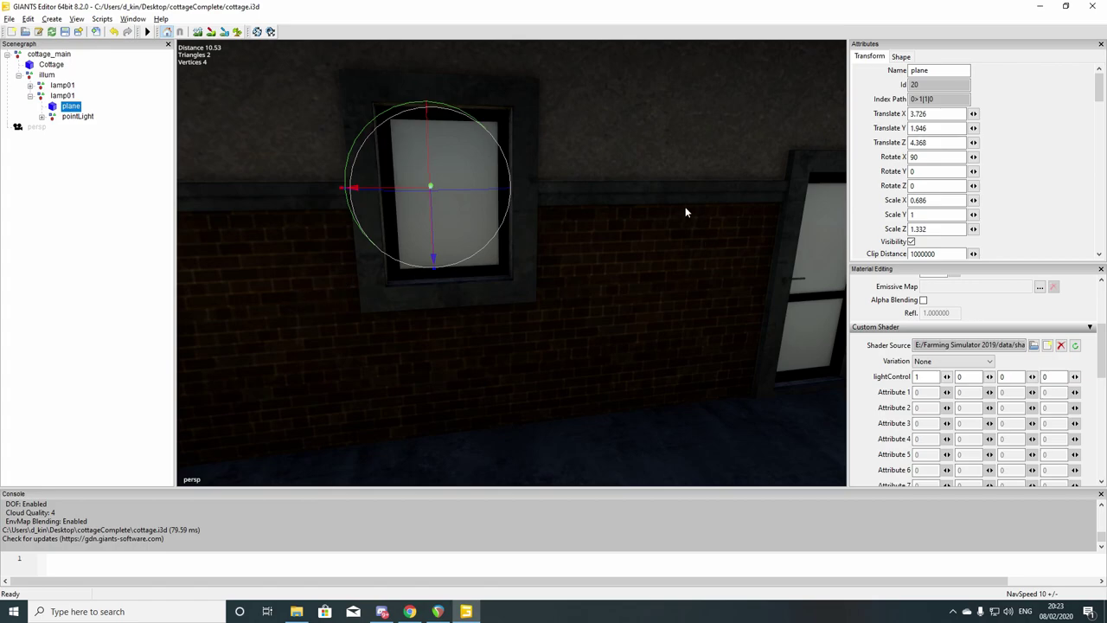
{"action": "double_click", "coordinate": [932, 170]}
{"action": "type", "text": "180"}
{"action": "right_click_drag", "start_coordinate": [461, 291], "coordinate": [404, 301]}
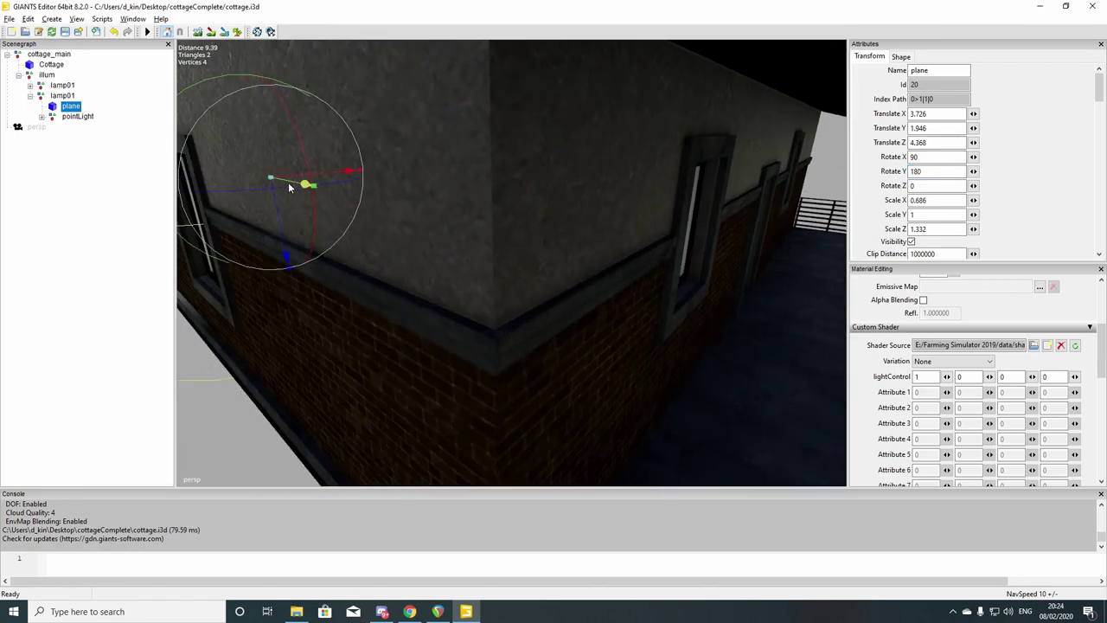
{"action": "left_click_drag", "start_coordinate": [458, 257], "coordinate": [922, 377]}
{"action": "right_click_drag", "start_coordinate": [657, 354], "coordinate": [495, 300]}
{"action": "scroll", "coordinate": [491, 301], "scroll_direction": "down", "scroll_amount": 2}
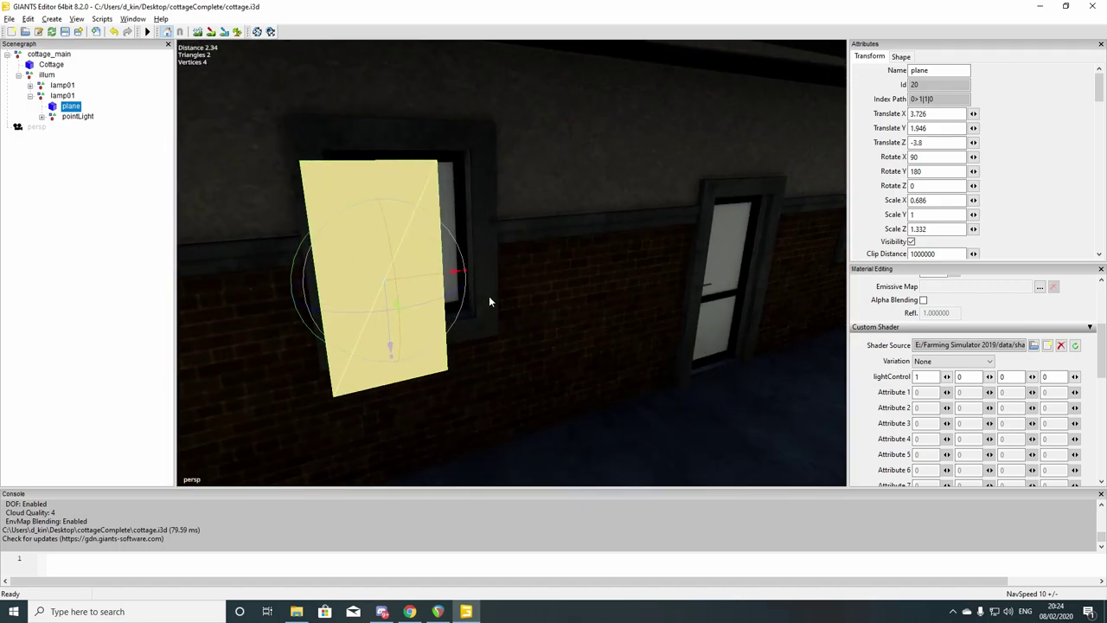
Set the copied plane's Rotate X to 0 and centre it on the window at about 3.561 on Translate X
{"action": "double_click", "coordinate": [918, 156]}
{"action": "type", "text": "0"}
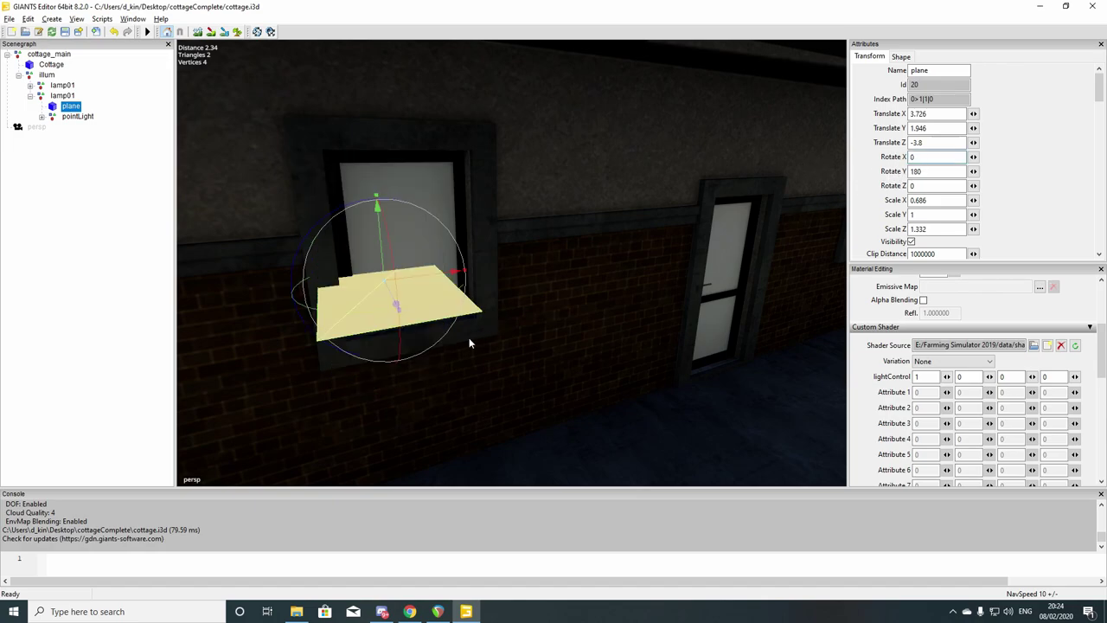
{"action": "right_click_drag", "start_coordinate": [469, 344], "coordinate": [407, 323]}
{"action": "scroll", "coordinate": [445, 320], "scroll_direction": "up", "scroll_amount": 4}
{"action": "scroll", "coordinate": [417, 359], "scroll_direction": "down", "scroll_amount": 2}
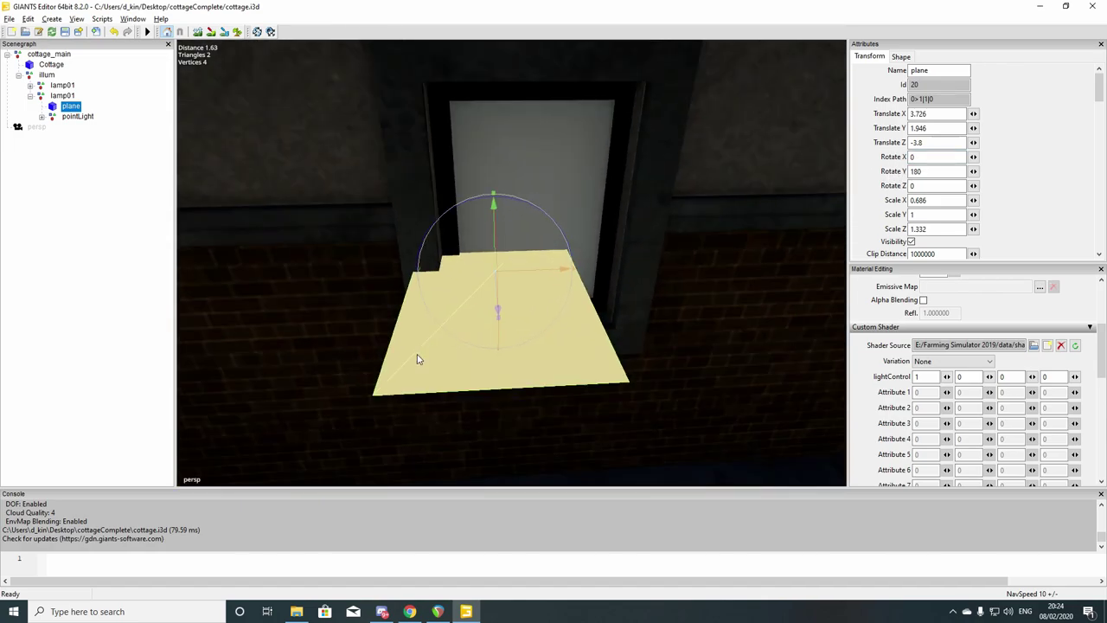
{"action": "left_click_drag", "start_coordinate": [531, 271], "coordinate": [573, 272]}
{"action": "mouse_move", "coordinate": [573, 271]}
{"action": "right_mouse_down"}
{"action": "mouse_move", "coordinate": [601, 257]}
{"action": "mouse_move", "coordinate": [562, 284]}
{"action": "right_mouse_up"}
{"action": "scroll", "coordinate": [597, 262], "scroll_direction": "up", "scroll_amount": 3}
Set the plane's Rotate X to 90 and push it into the window frame at about -3.609 on Translate Z
{"action": "left_click", "coordinate": [926, 156]}
{"action": "type", "text": "90"}
{"action": "key", "text": "Return"}
{"action": "right_click_drag", "start_coordinate": [710, 246], "coordinate": [541, 282]}
{"action": "scroll", "coordinate": [608, 286], "scroll_direction": "down", "scroll_amount": 3}
{"action": "right_click_drag", "start_coordinate": [574, 322], "coordinate": [549, 259]}
{"action": "left_click_drag", "start_coordinate": [532, 250], "coordinate": [489, 236]}
{"action": "right_click_drag", "start_coordinate": [490, 235], "coordinate": [99, 260]}
{"action": "left_click", "coordinate": [99, 259]}
{"action": "scroll", "coordinate": [574, 230], "scroll_direction": "down", "scroll_amount": 10}
{"action": "right_click_drag", "start_coordinate": [467, 309], "coordinate": [441, 256]}
{"action": "right_click_drag", "start_coordinate": [410, 286], "coordinate": [381, 283]}
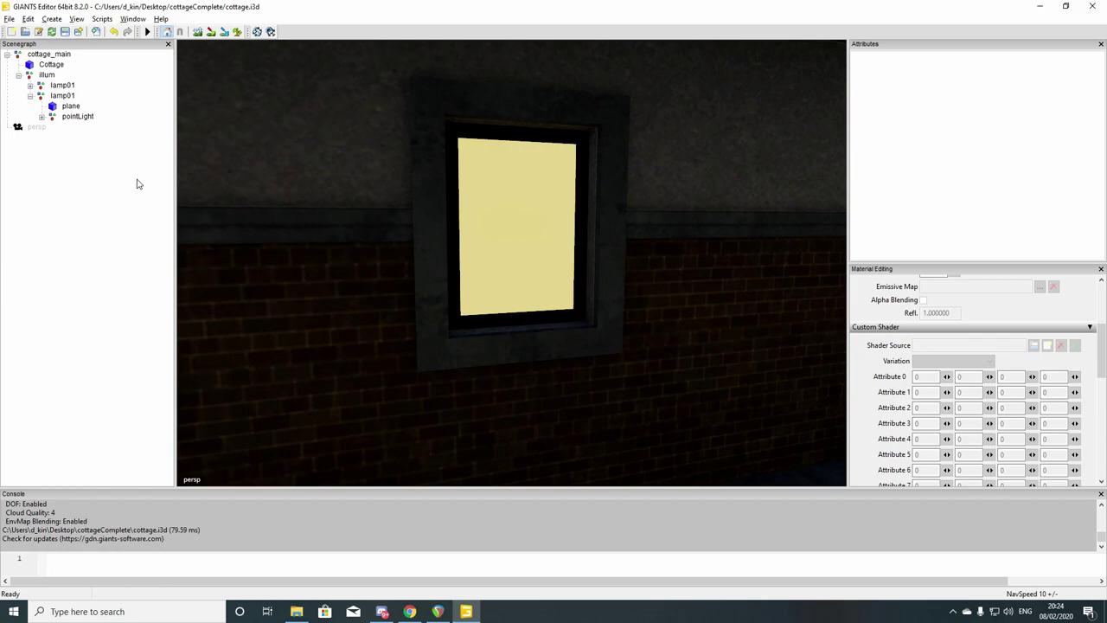
Give the copied group's light the plane's position: Translate X 3.561 and Translate Z -3.609
{"action": "left_click", "coordinate": [42, 115]}
{"action": "left_click", "coordinate": [80, 127]}
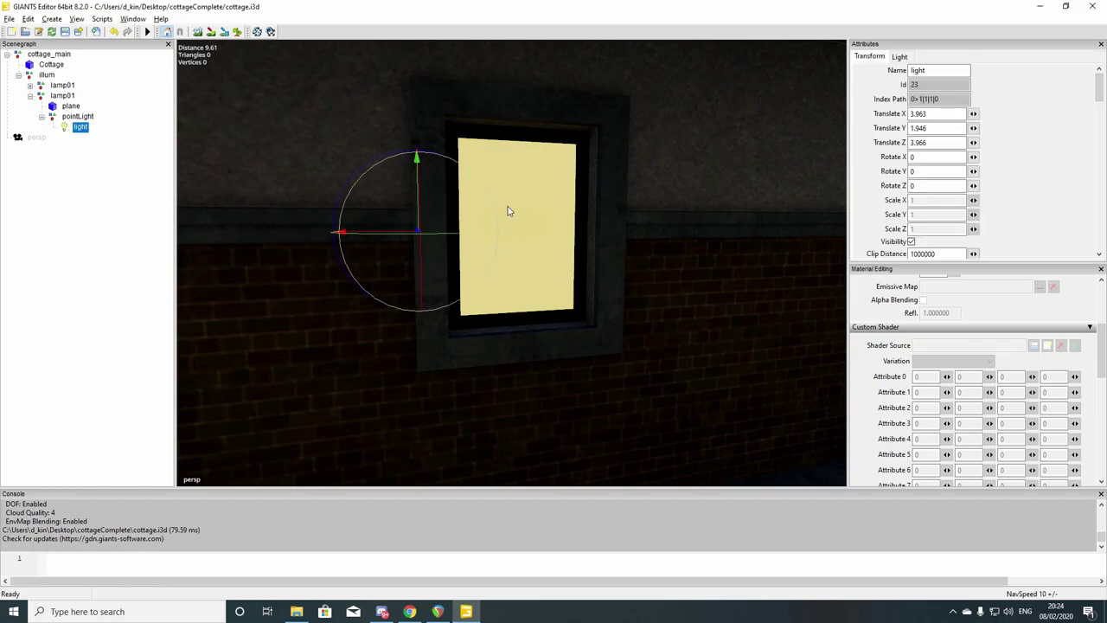
{"action": "left_click", "coordinate": [71, 106]}
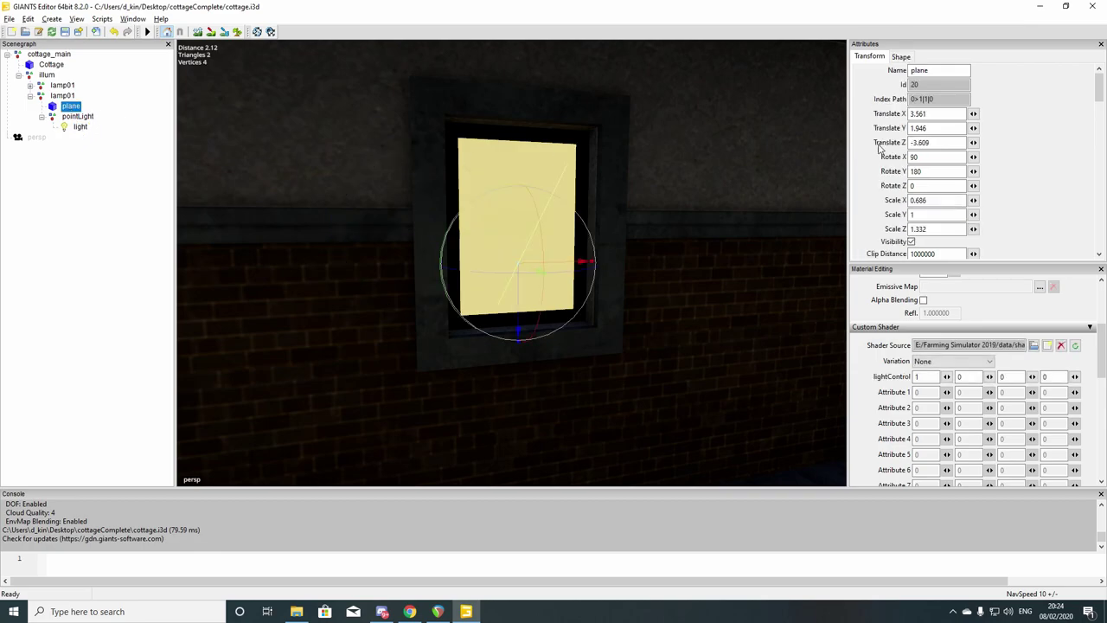
{"action": "left_click", "coordinate": [920, 115]}
{"action": "left_click", "coordinate": [79, 127]}
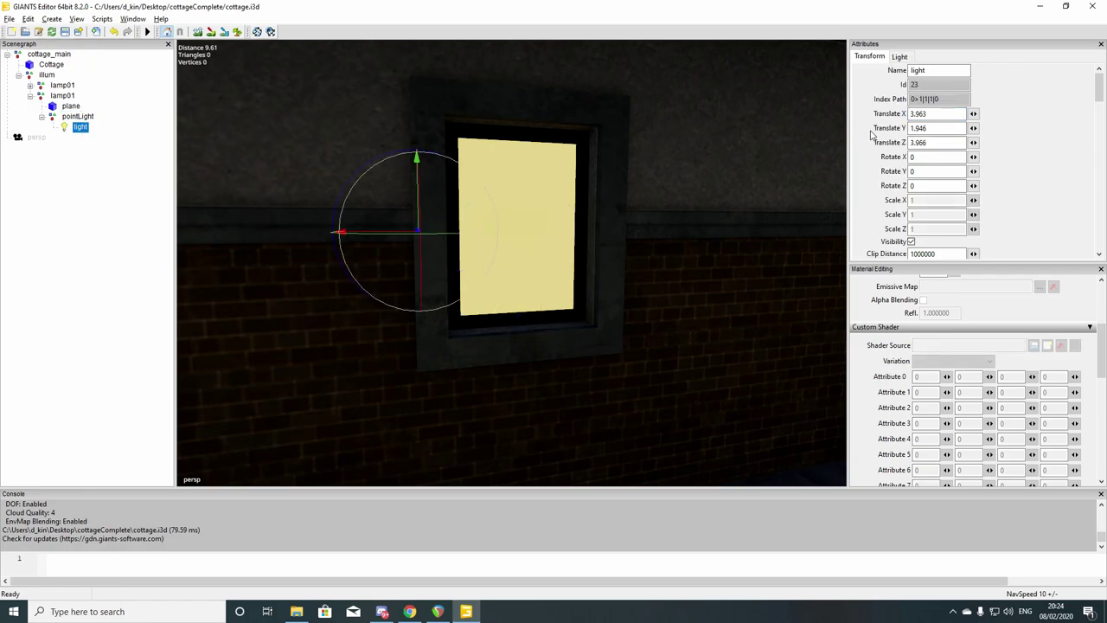
{"action": "left_click", "coordinate": [947, 117]}
{"action": "type", "text": "3.561"}
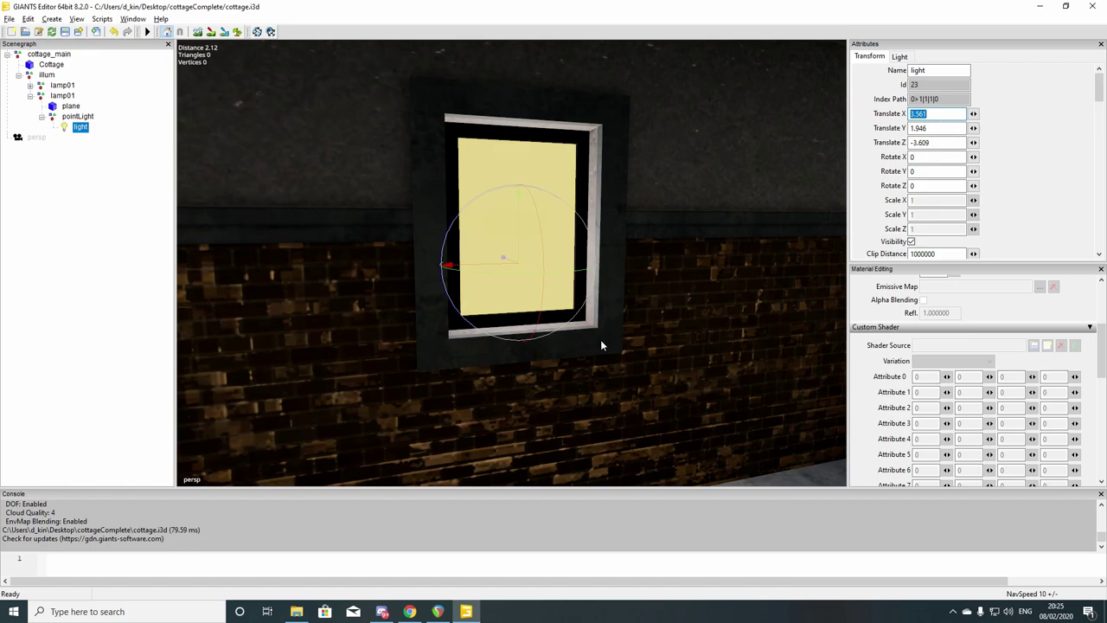
{"action": "right_click_drag", "start_coordinate": [602, 345], "coordinate": [368, 259]}
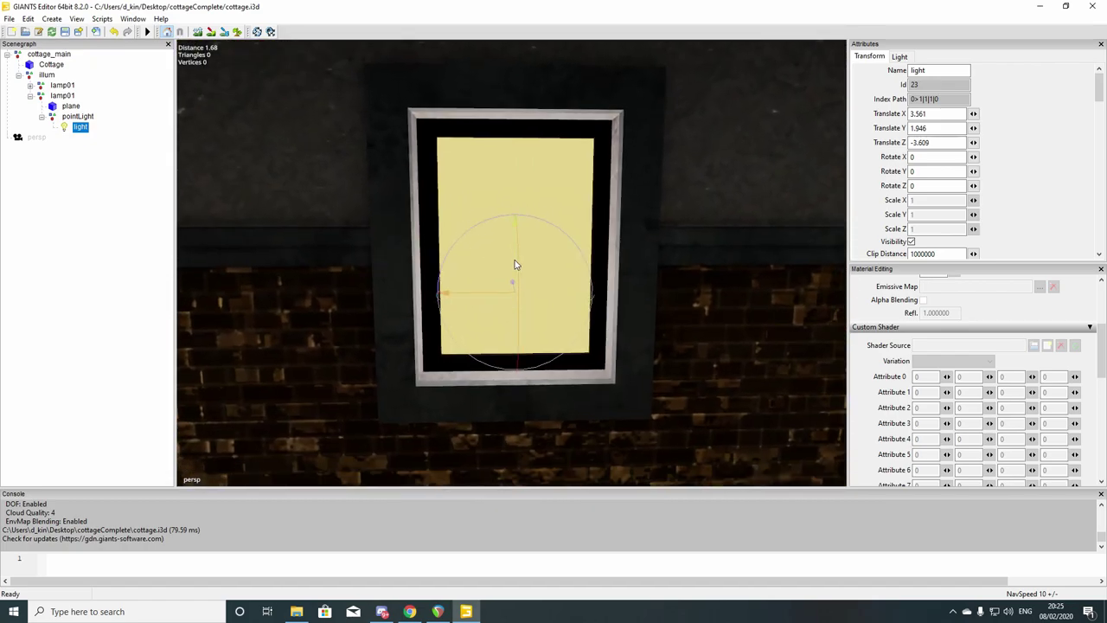
Raise the light to about 2.098 on Translate Y and move it behind the window to about -3.296 on Translate Z
{"action": "left_click_drag", "start_coordinate": [513, 264], "coordinate": [510, 219]}
{"action": "right_click_drag", "start_coordinate": [509, 220], "coordinate": [397, 370]}
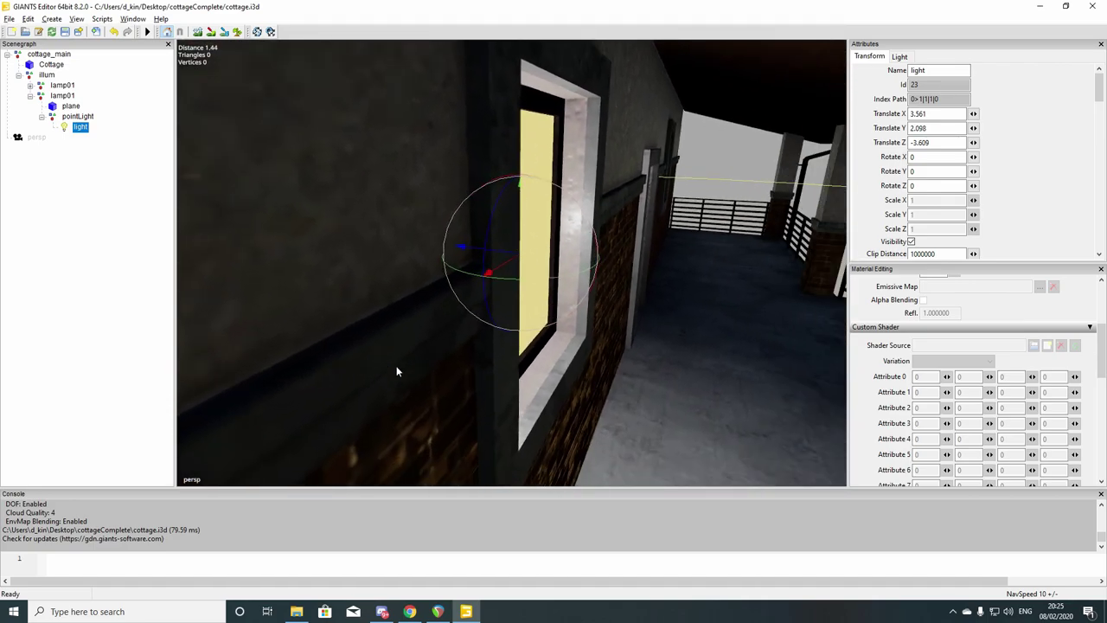
{"action": "left_click_drag", "start_coordinate": [465, 253], "coordinate": [386, 243]}
{"action": "right_click_drag", "start_coordinate": [386, 243], "coordinate": [434, 235]}
{"action": "left_click_drag", "start_coordinate": [511, 222], "coordinate": [497, 211]}
{"action": "right_click_drag", "start_coordinate": [497, 211], "coordinate": [380, 364]}
{"action": "left_click", "coordinate": [91, 297]}
{"action": "right_click_drag", "start_coordinate": [475, 319], "coordinate": [432, 312]}
Switch off the emissive glow by setting the copied plane's first lightControl value to 0
{"action": "left_click", "coordinate": [80, 127]}
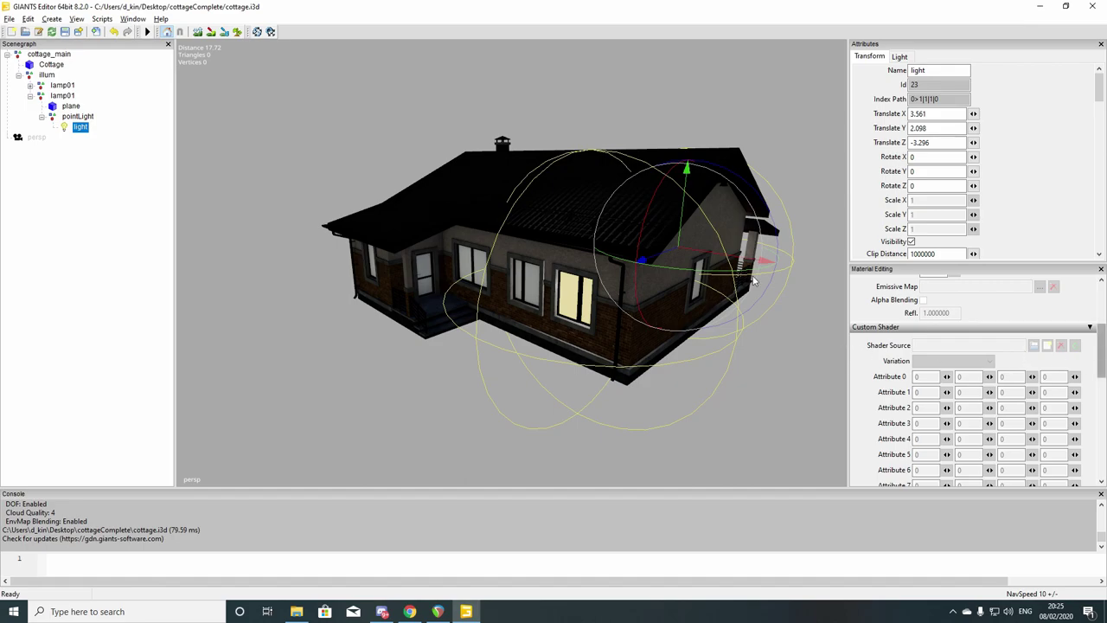
{"action": "left_click", "coordinate": [70, 106]}
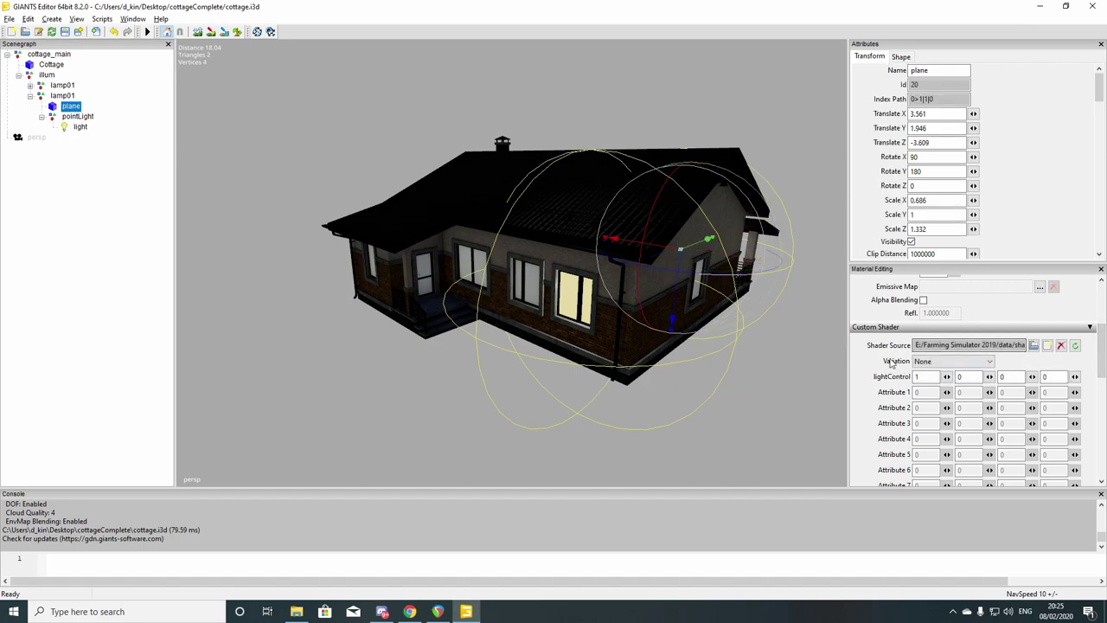
{"action": "left_click", "coordinate": [868, 375]}
{"action": "type", "text": "0"}
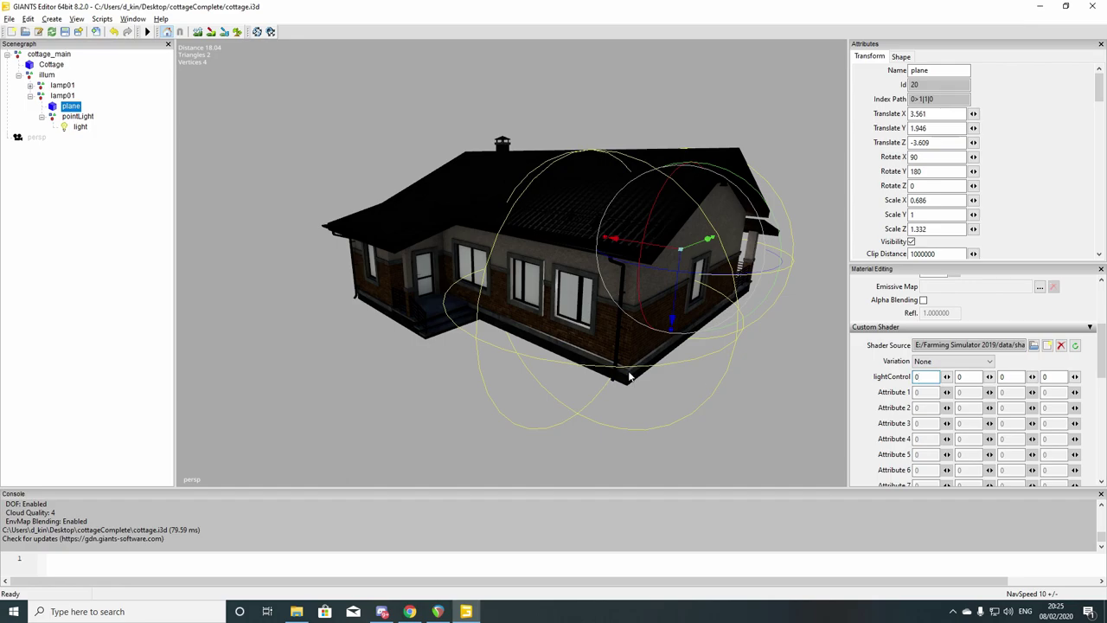
{"action": "left_click", "coordinate": [130, 286]}
{"action": "right_click_drag", "start_coordinate": [537, 288], "coordinate": [486, 288]}
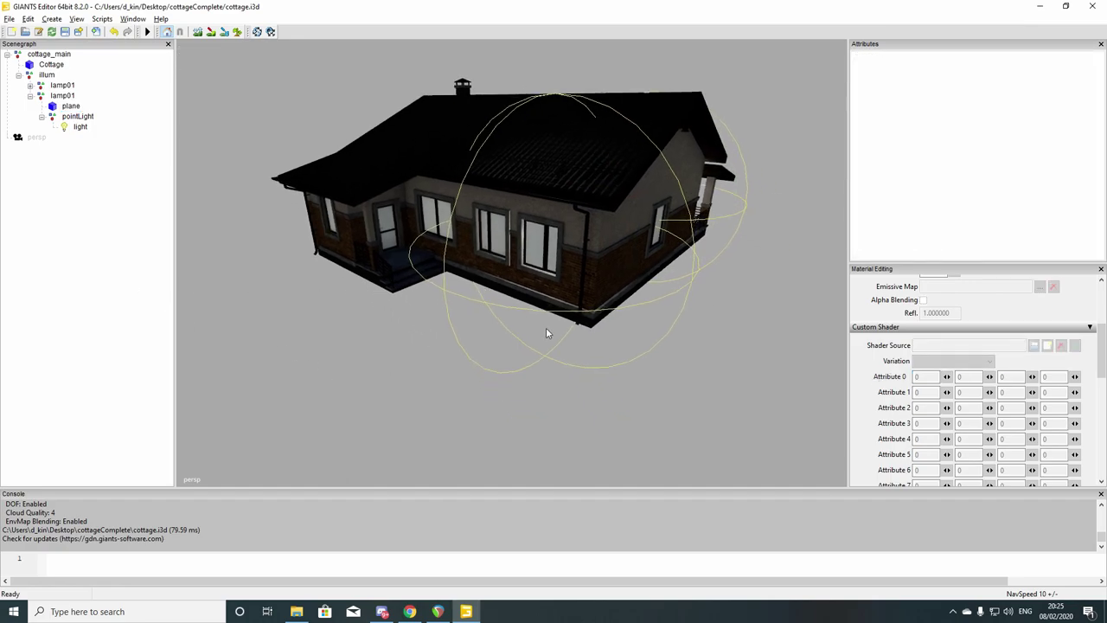
Hide the lights' range outlines in the viewport
{"action": "right_click", "coordinate": [350, 292]}
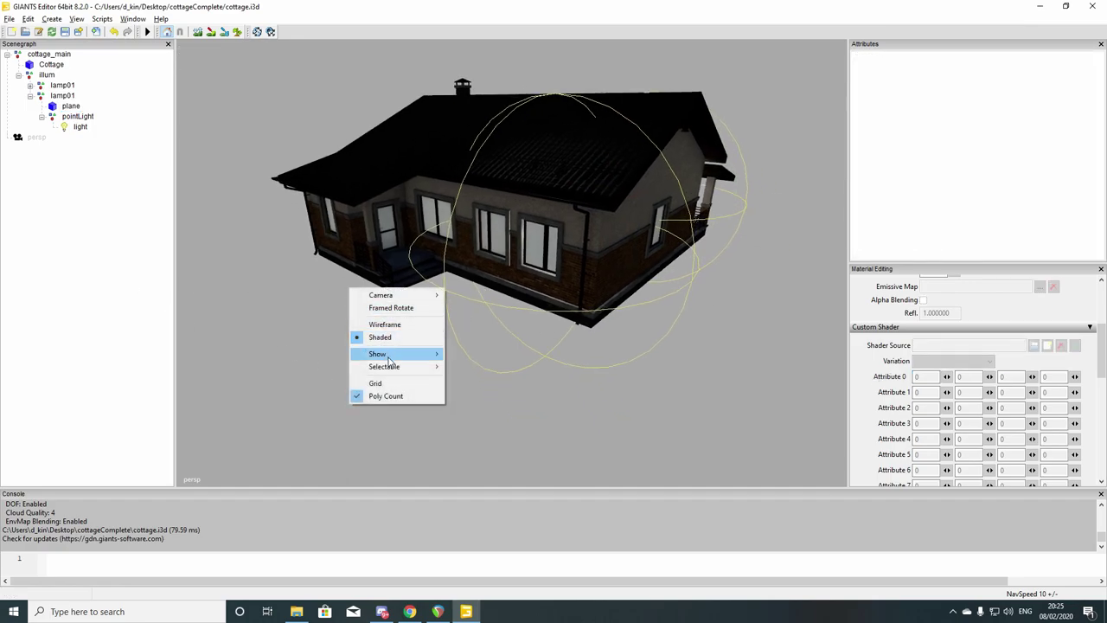
{"action": "mouse_move", "coordinate": [385, 353]}
{"action": "left_click", "coordinate": [471, 357]}
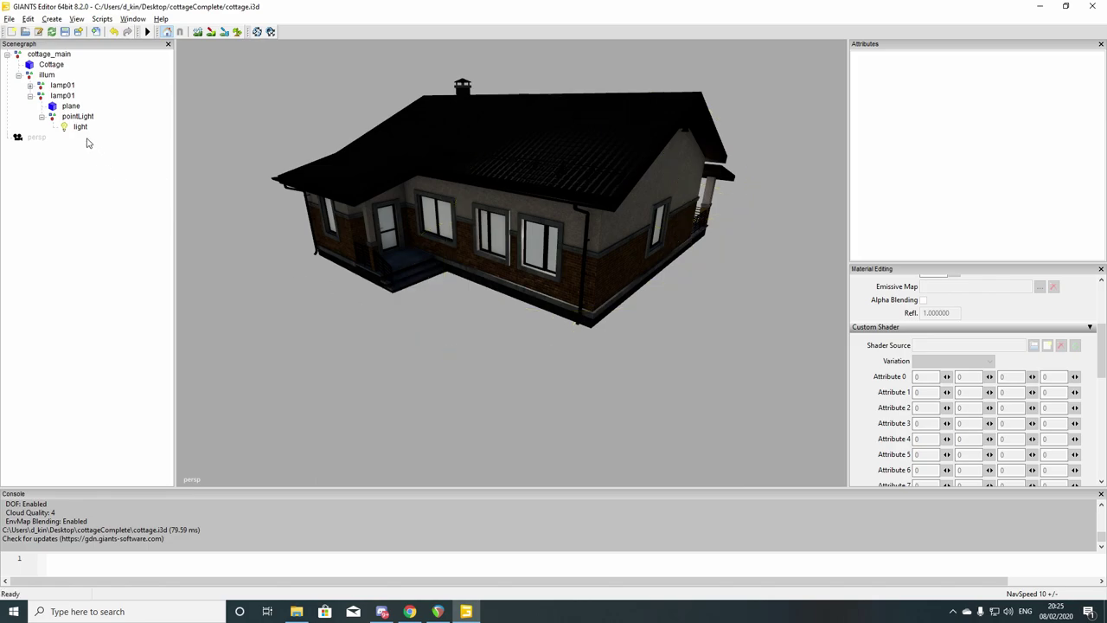
Switch the emissive glow on by setting the copied plane's first lightControl value to 1
{"action": "right_click_drag", "start_coordinate": [437, 321], "coordinate": [464, 320]}
{"action": "scroll", "coordinate": [467, 255], "scroll_direction": "up", "scroll_amount": 5}
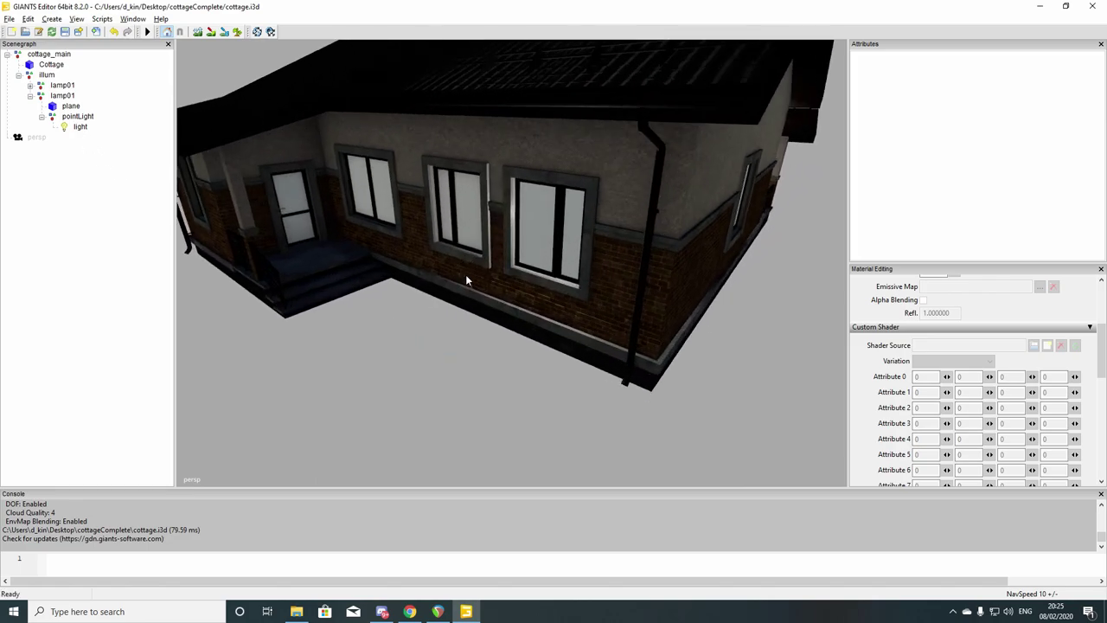
{"action": "left_click", "coordinate": [71, 106]}
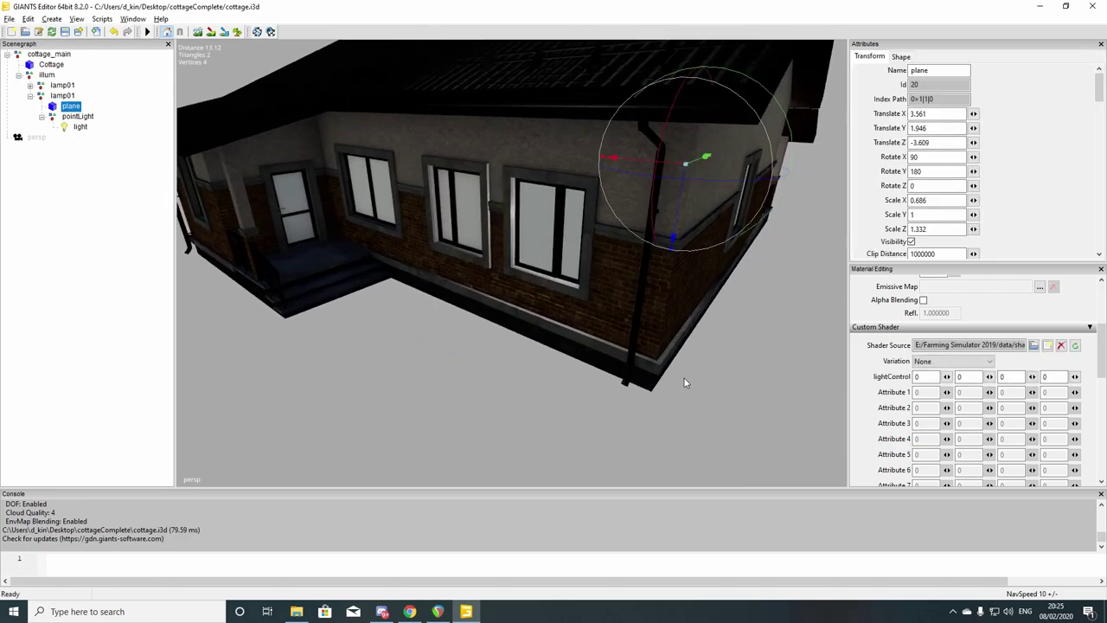
{"action": "left_click", "coordinate": [934, 377]}
{"action": "type", "text": "1"}
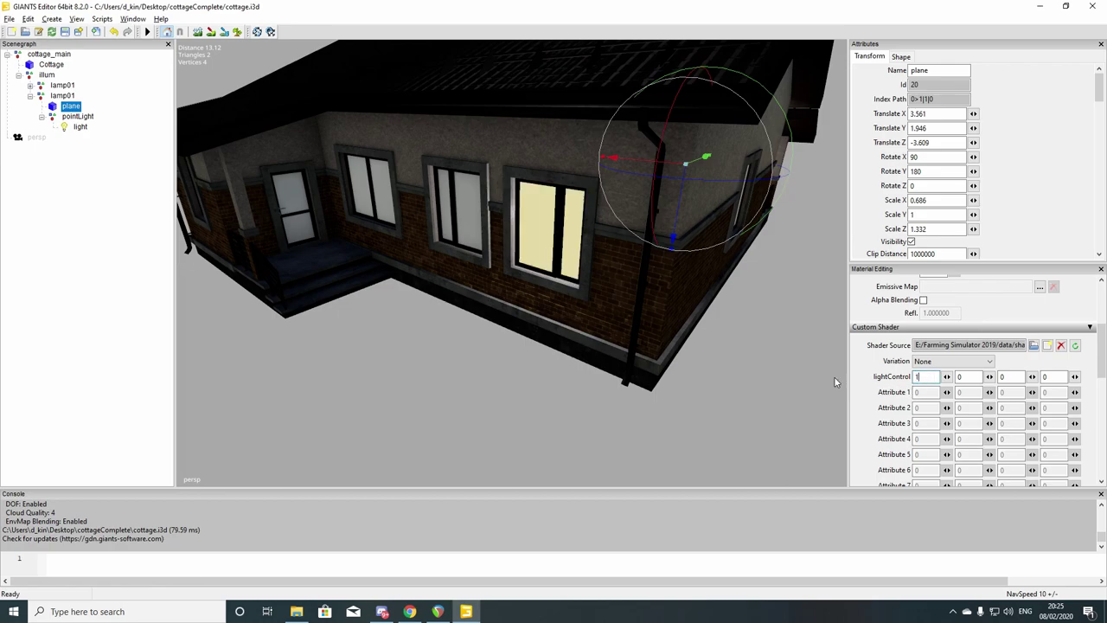
{"action": "left_click", "coordinate": [54, 318]}
{"action": "middle_click_drag", "start_coordinate": [521, 271], "coordinate": [545, 318]}
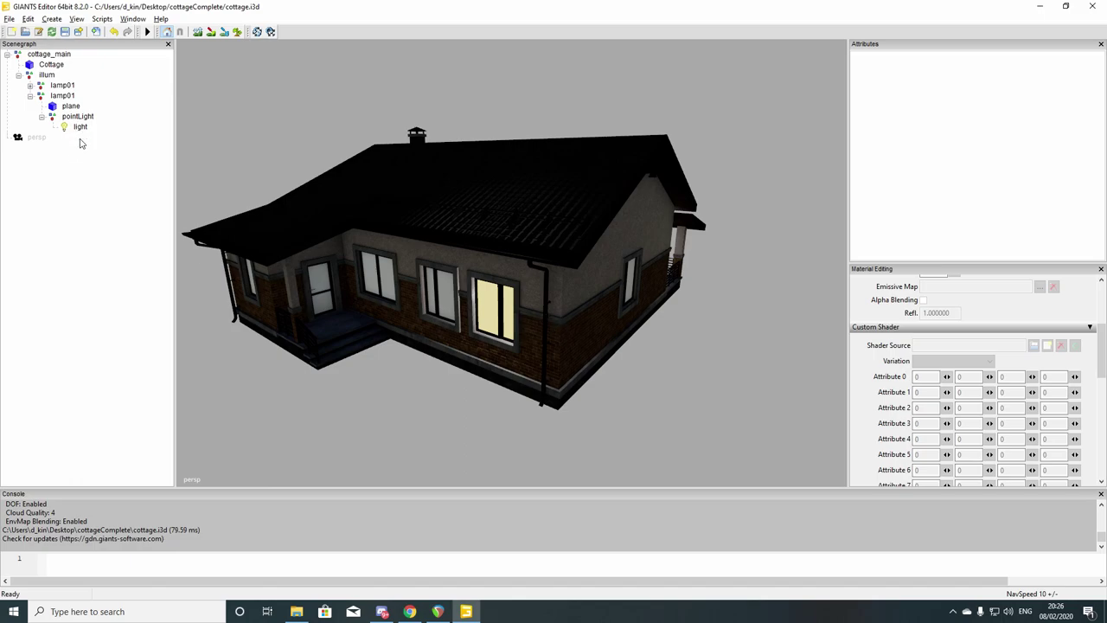
Turn off Visibility for the pointLight group in each of the two lamp01 groups
{"action": "left_click", "coordinate": [83, 128]}
{"action": "left_click", "coordinate": [85, 183]}
{"action": "left_click", "coordinate": [30, 85]}
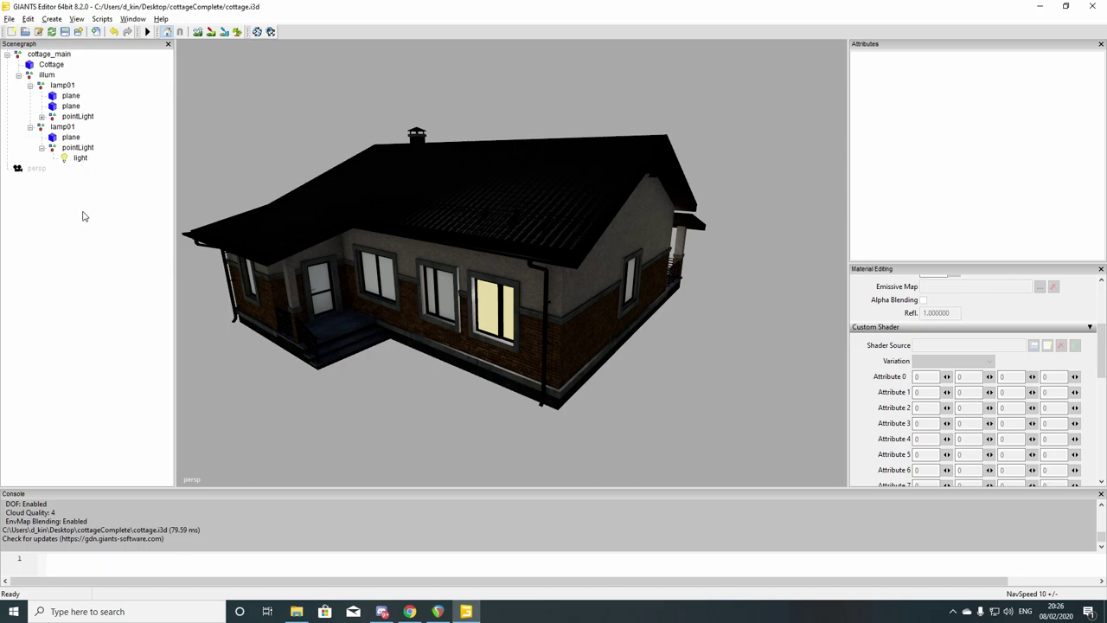
{"action": "left_click", "coordinate": [82, 116]}
{"action": "left_click", "coordinate": [911, 242]}
{"action": "left_click", "coordinate": [87, 148]}
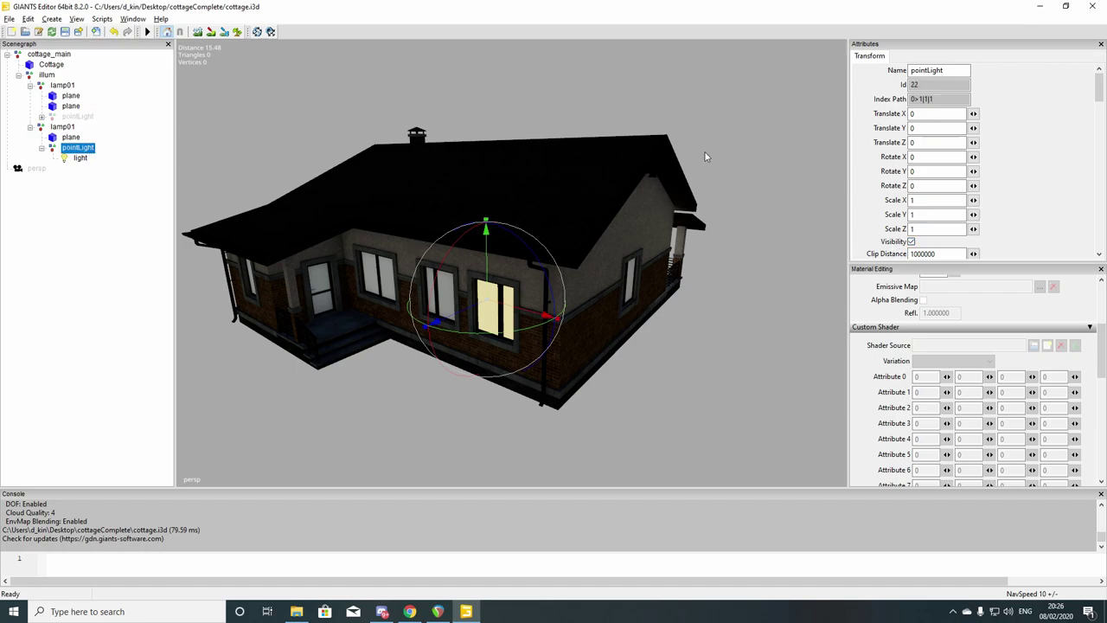
{"action": "left_click", "coordinate": [911, 241]}
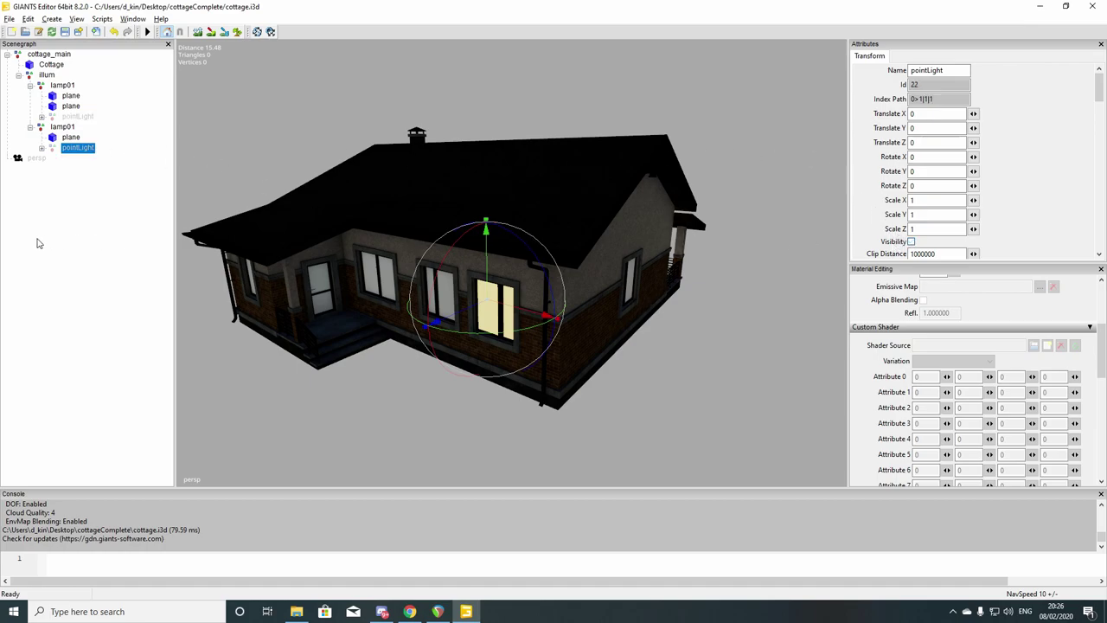
{"action": "left_click", "coordinate": [118, 247]}
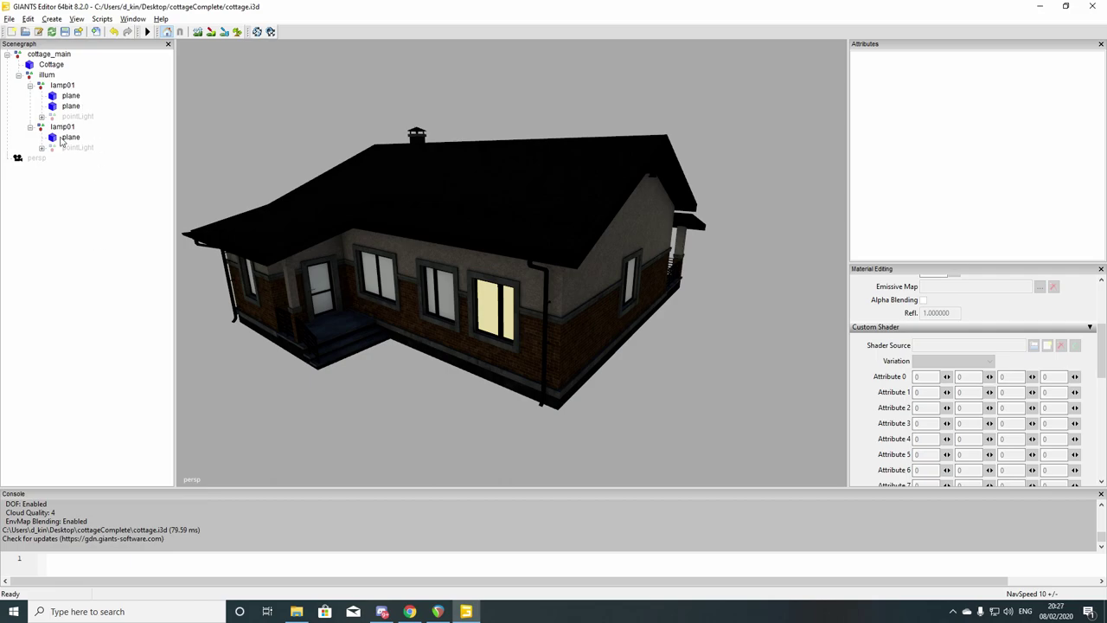
Collapse both lamp01 groups under illum in the scenegraph
{"action": "left_click", "coordinate": [19, 77]}
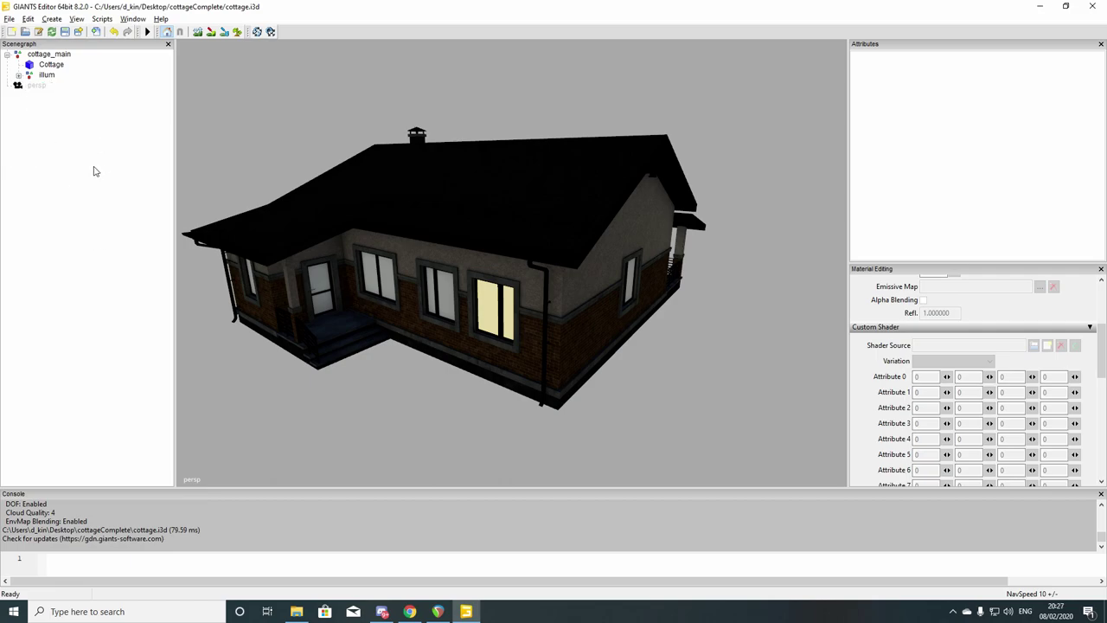
{"action": "left_click", "coordinate": [18, 76]}
{"action": "left_click", "coordinate": [31, 85]}
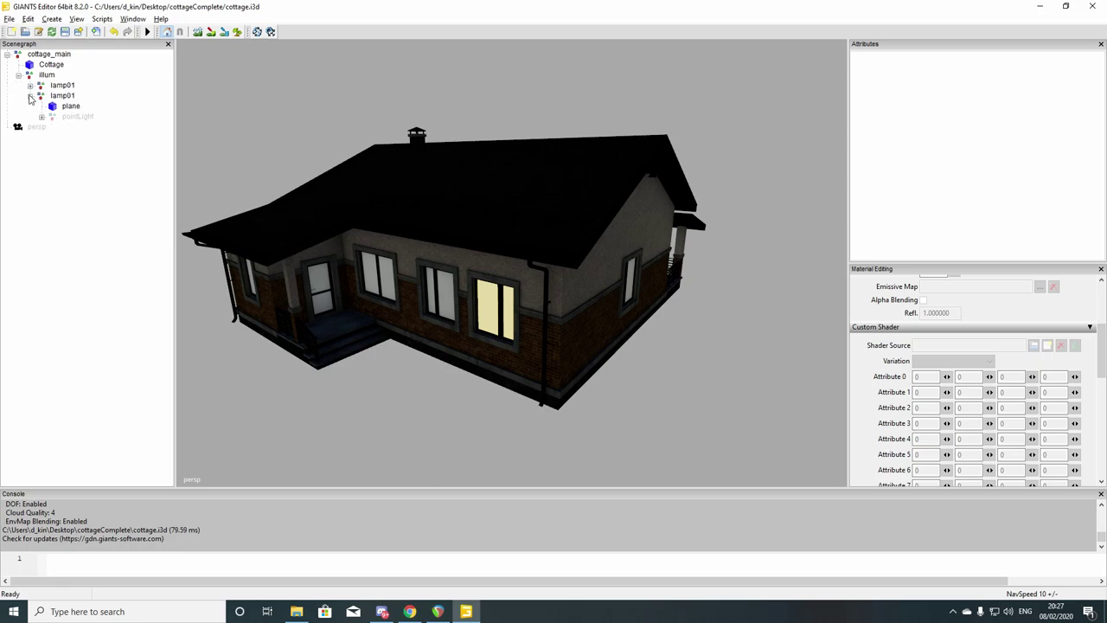
{"action": "left_click", "coordinate": [31, 97]}
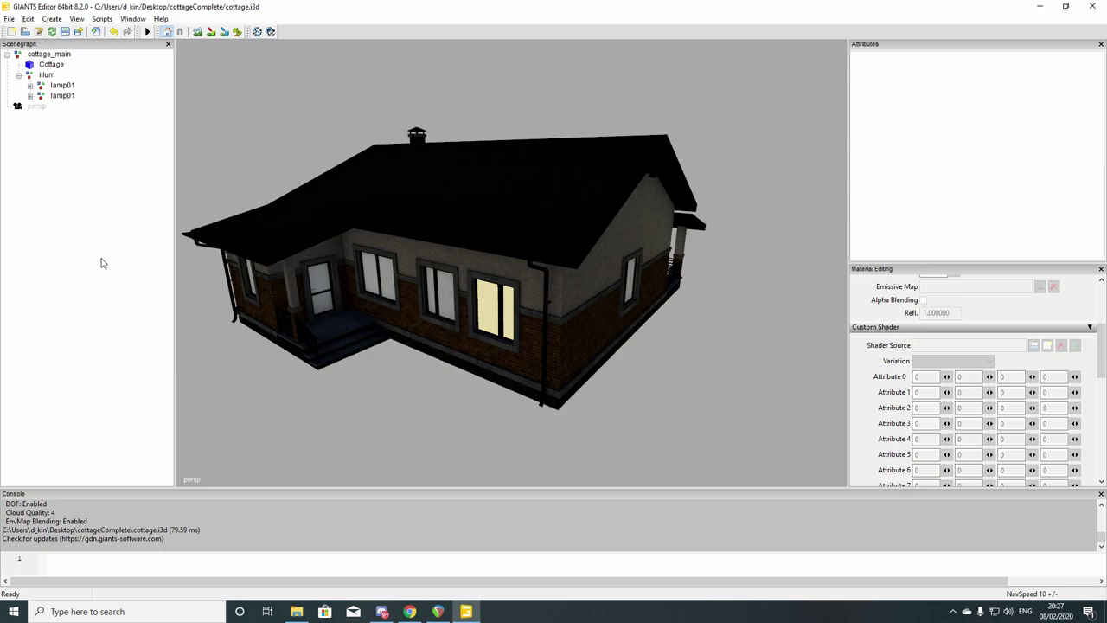
Minimise the open windows to reach the desktop and open a new File Explorer window
{"action": "left_click", "coordinate": [1040, 6]}
{"action": "left_click", "coordinate": [817, 114]}
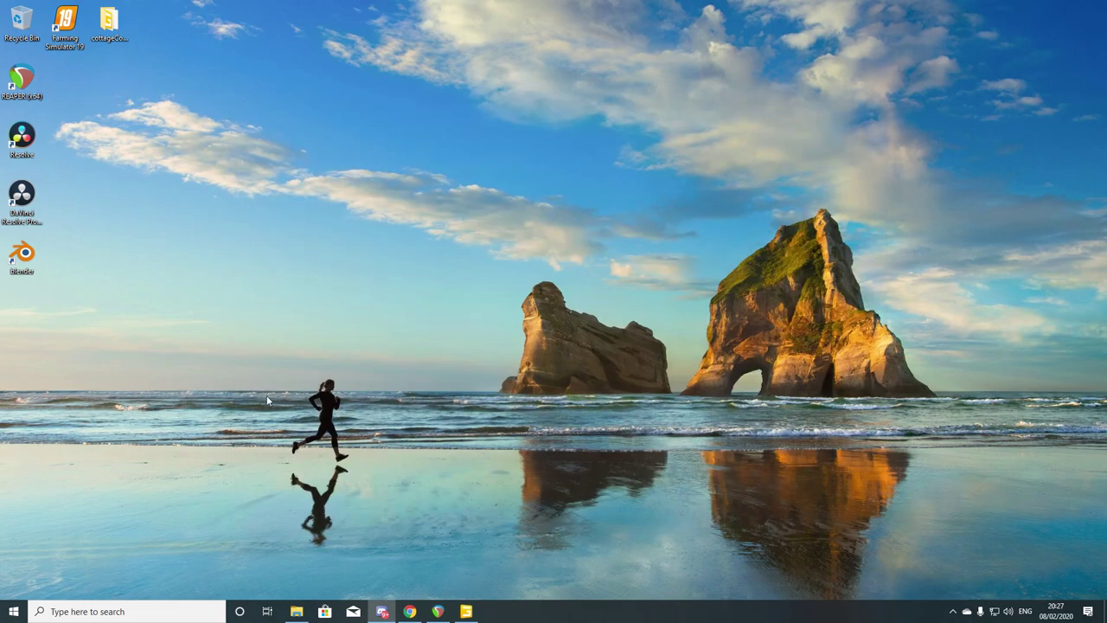
{"action": "mouse_move", "coordinate": [297, 614]}
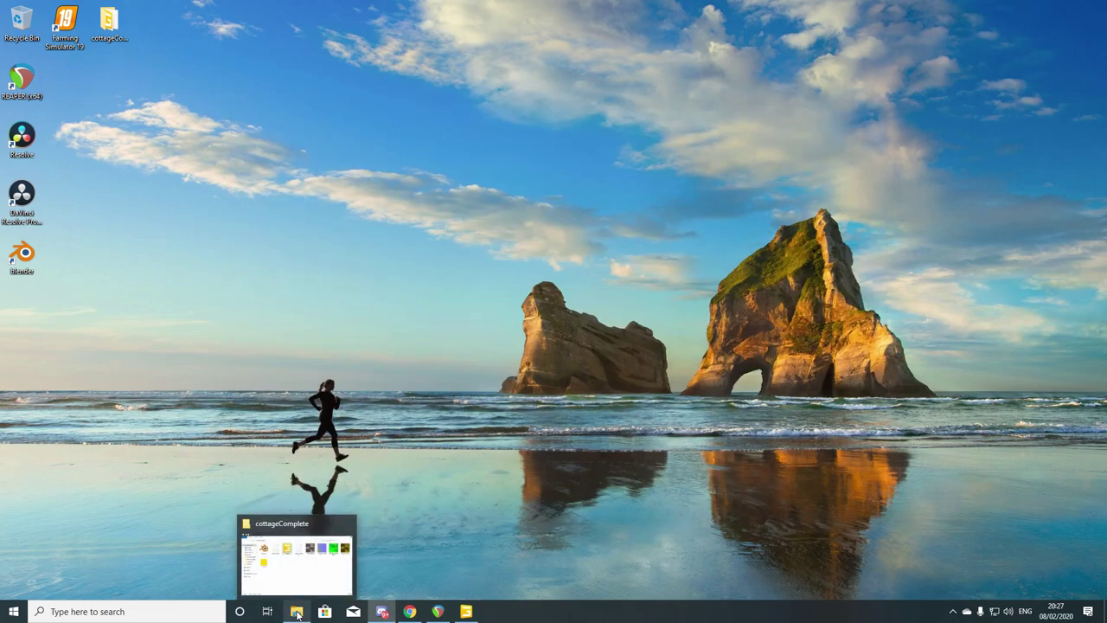
{"action": "right_click", "coordinate": [296, 613]}
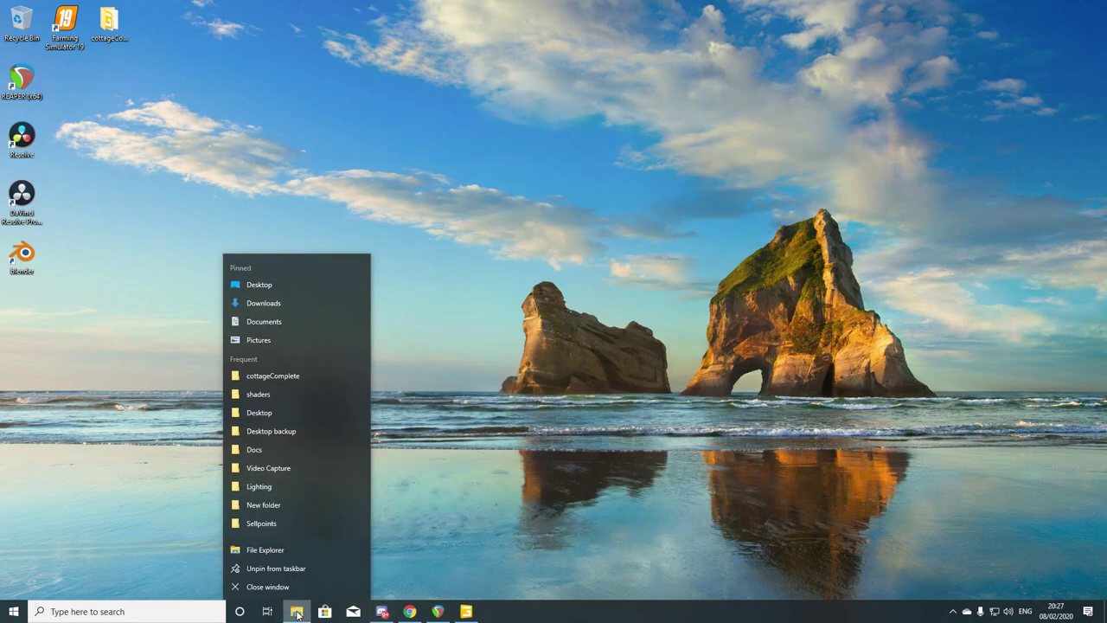
{"action": "left_click", "coordinate": [284, 550]}
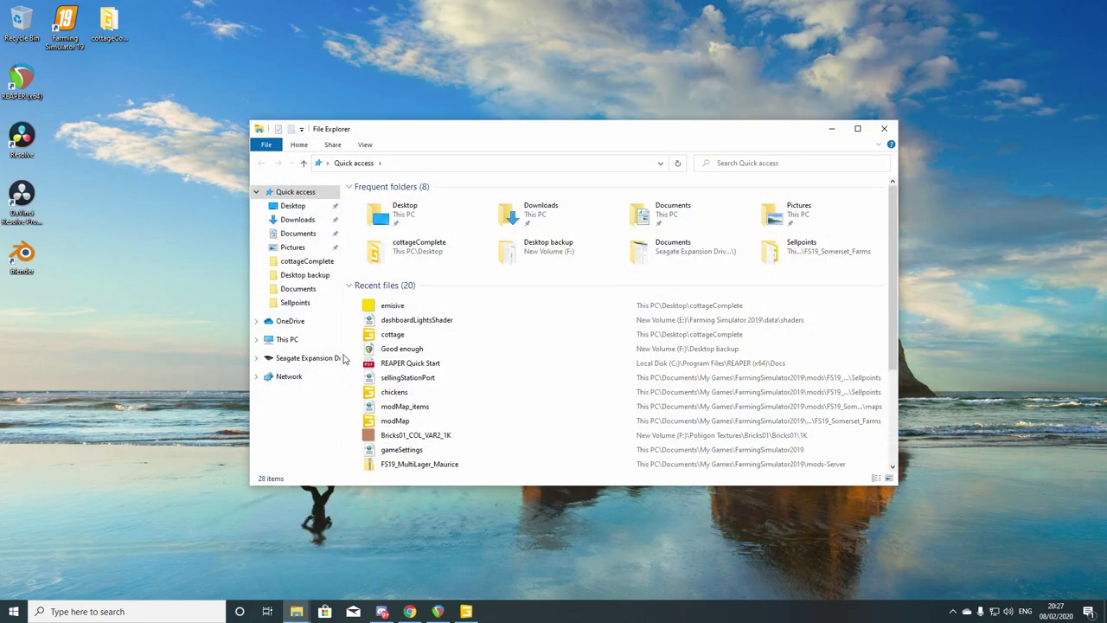
Open mapDE.i3d from the data\maps folder of Farming Simulator 2019 on drive E: in Notepad++
{"action": "left_click", "coordinate": [294, 340]}
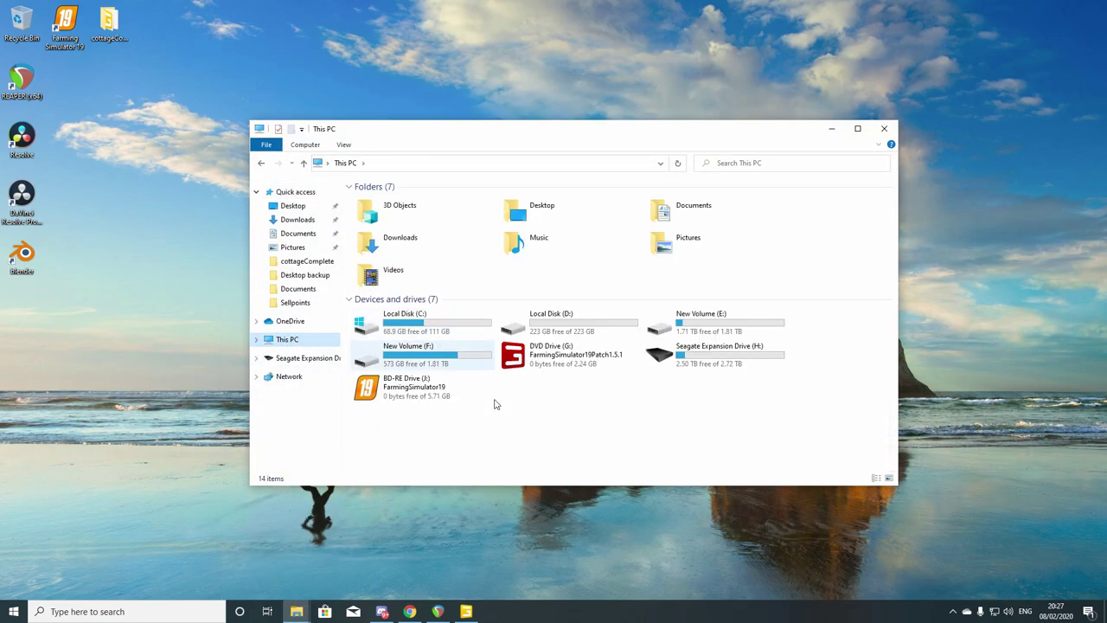
{"action": "double_click", "coordinate": [688, 324]}
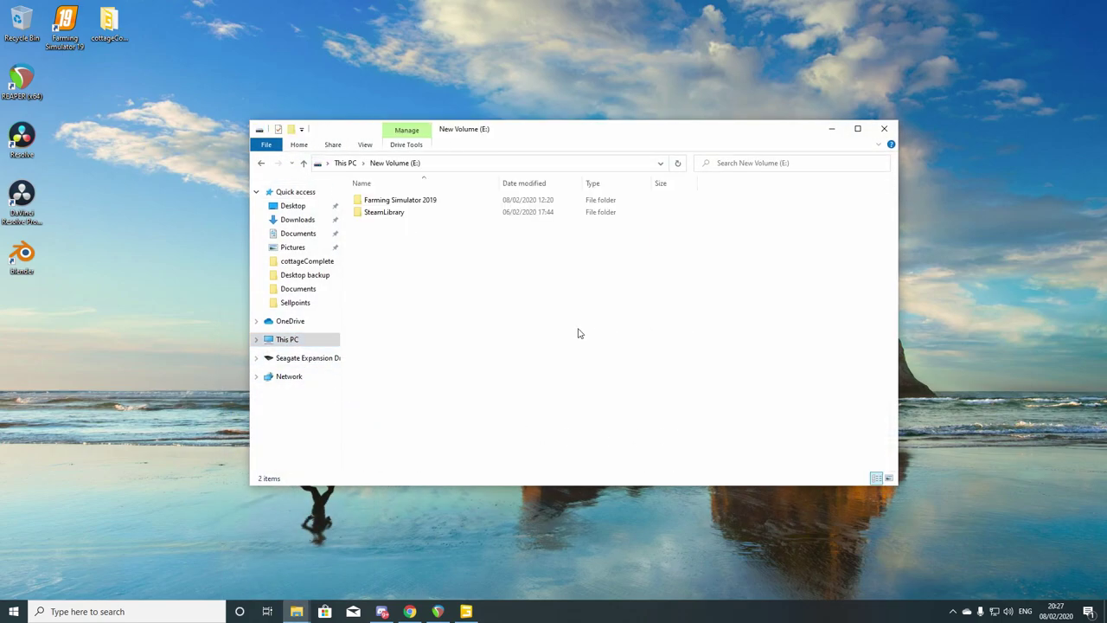
{"action": "double_click", "coordinate": [412, 202]}
{"action": "double_click", "coordinate": [413, 202]}
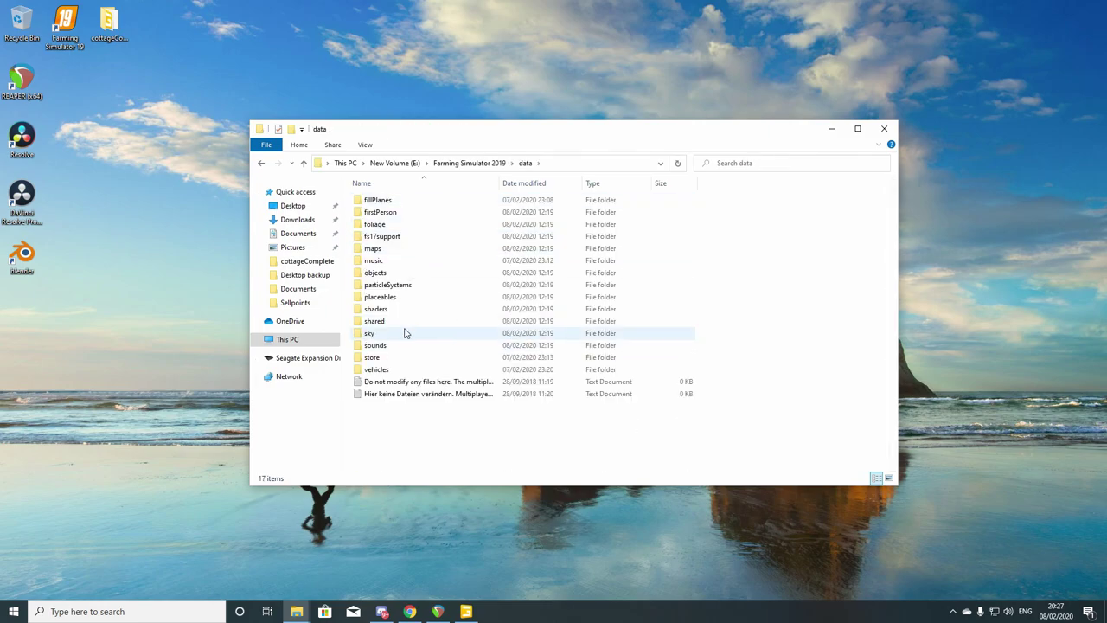
{"action": "double_click", "coordinate": [389, 249]}
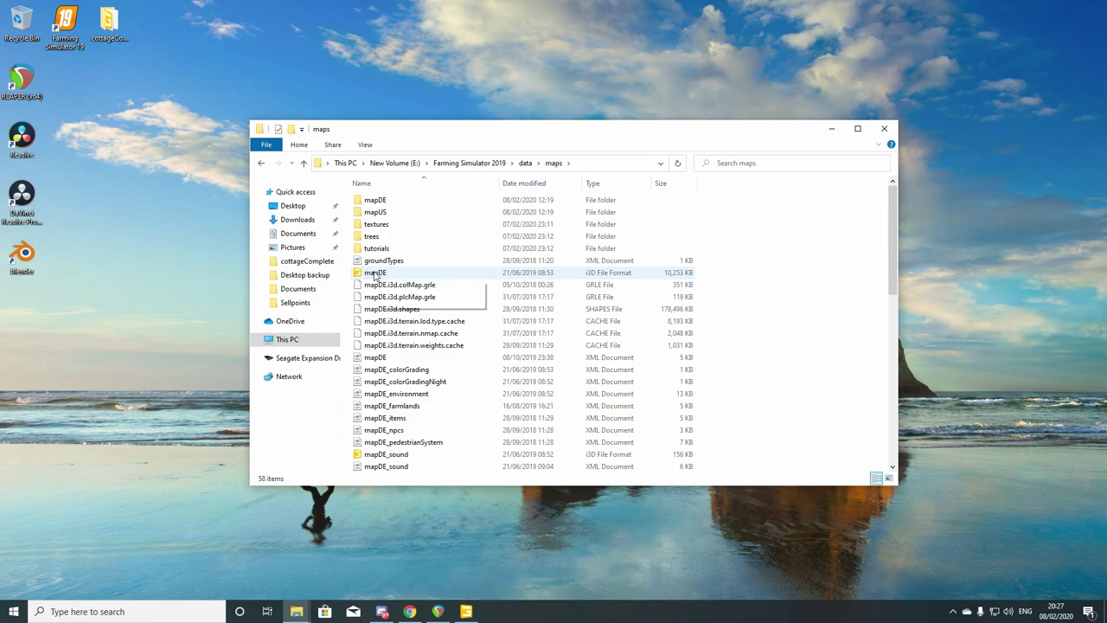
{"action": "right_click", "coordinate": [375, 275]}
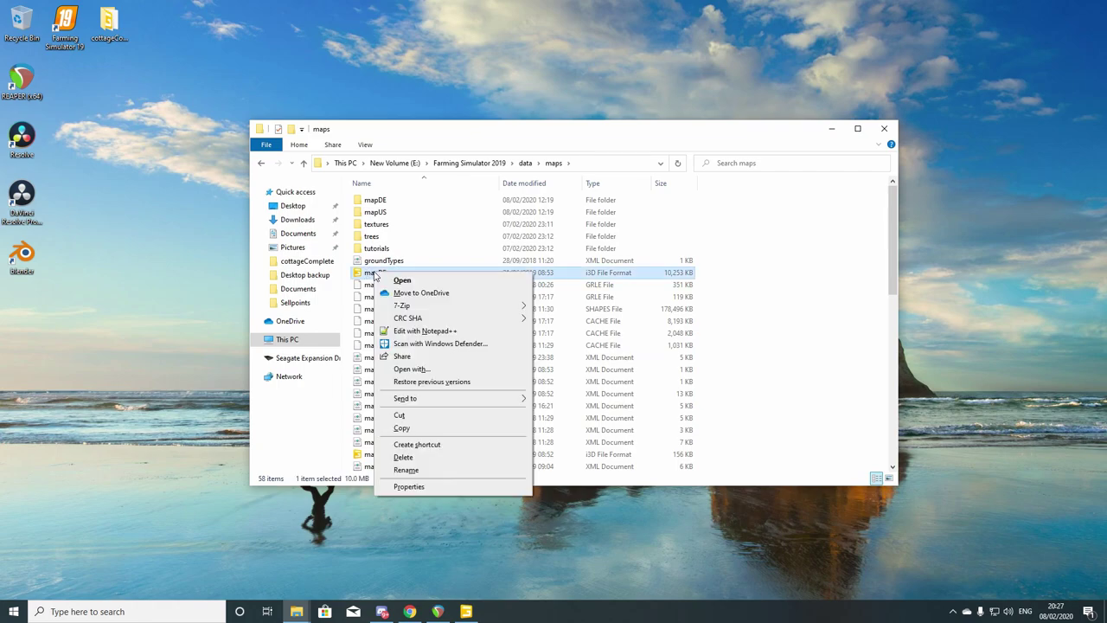
{"action": "left_click", "coordinate": [429, 332]}
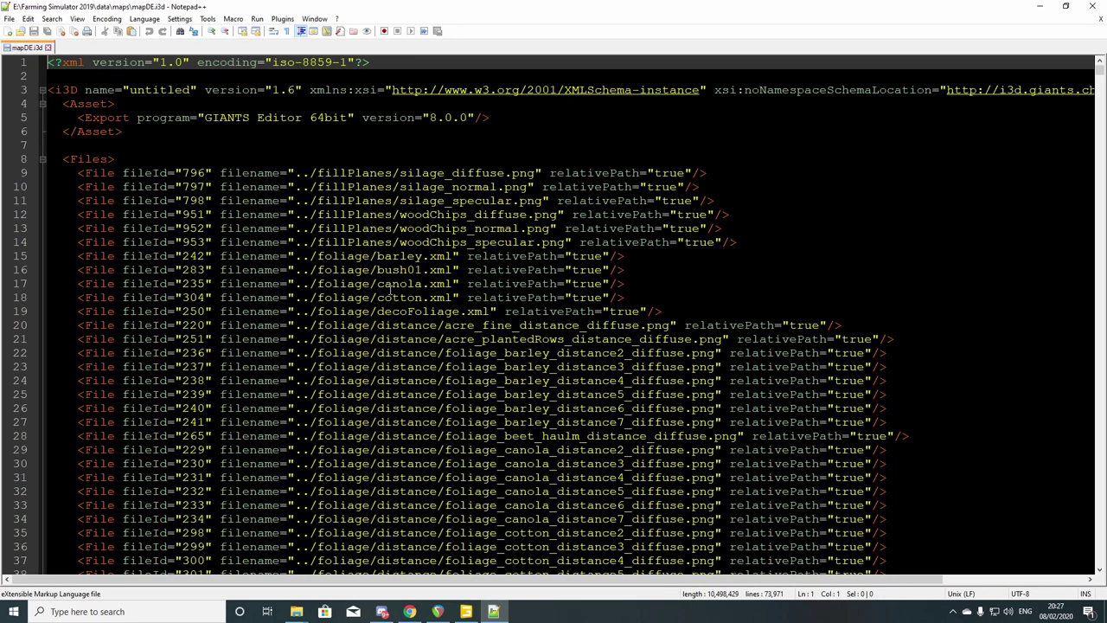
Search mapDE.i3d for "night" and select the attribute name onCreate in the first NightIllumination entry
{"action": "key", "text": "ctrl+f"}
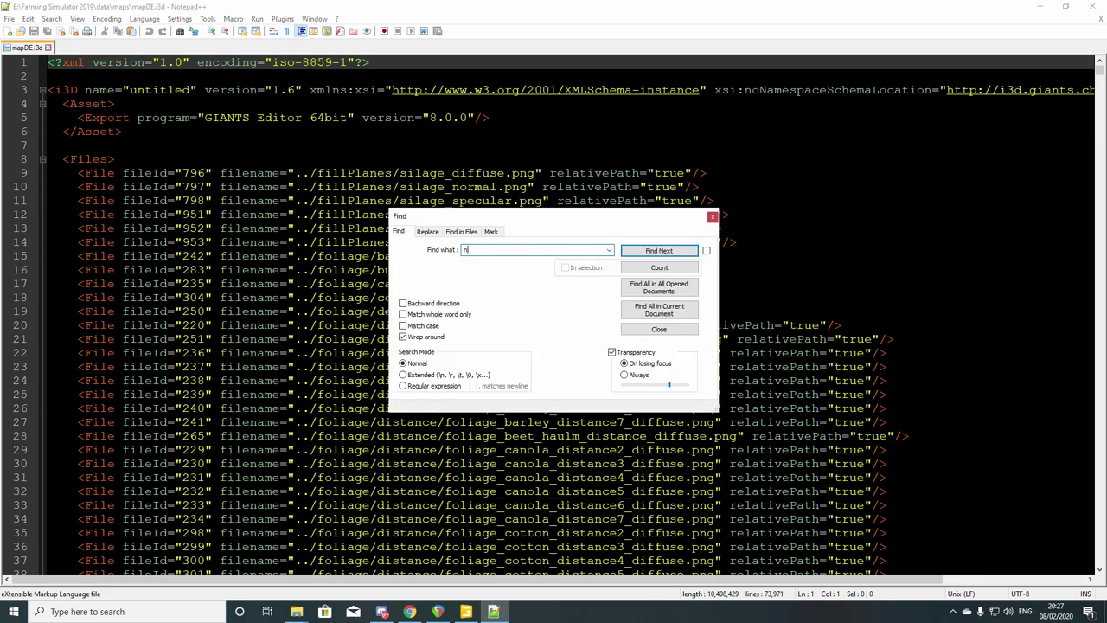
{"action": "key", "text": "Return"}
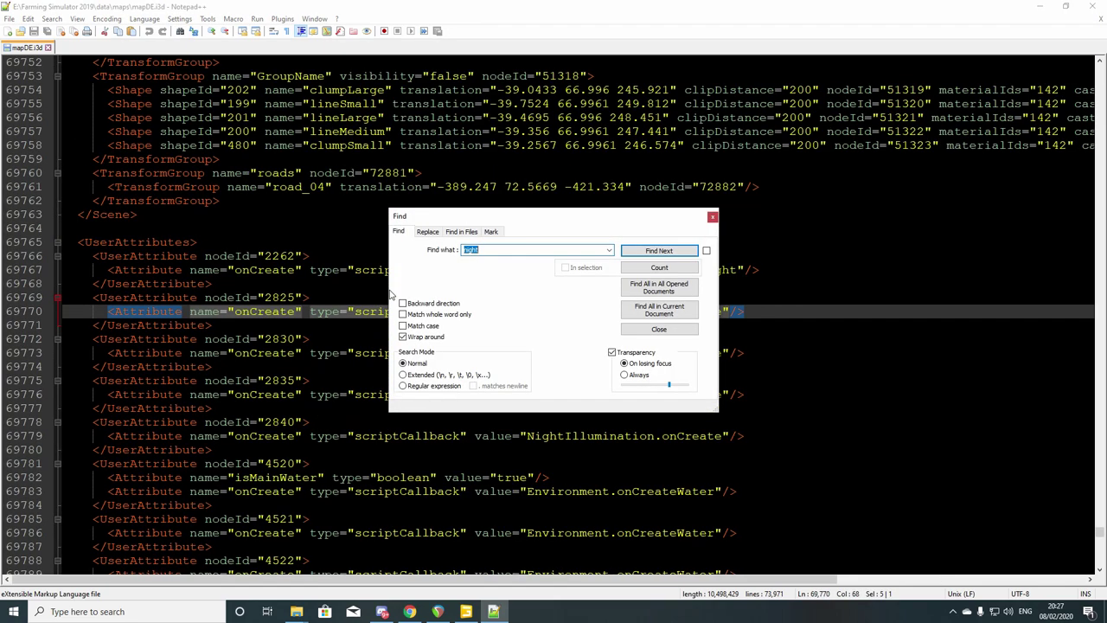
{"action": "left_click", "coordinate": [650, 331]}
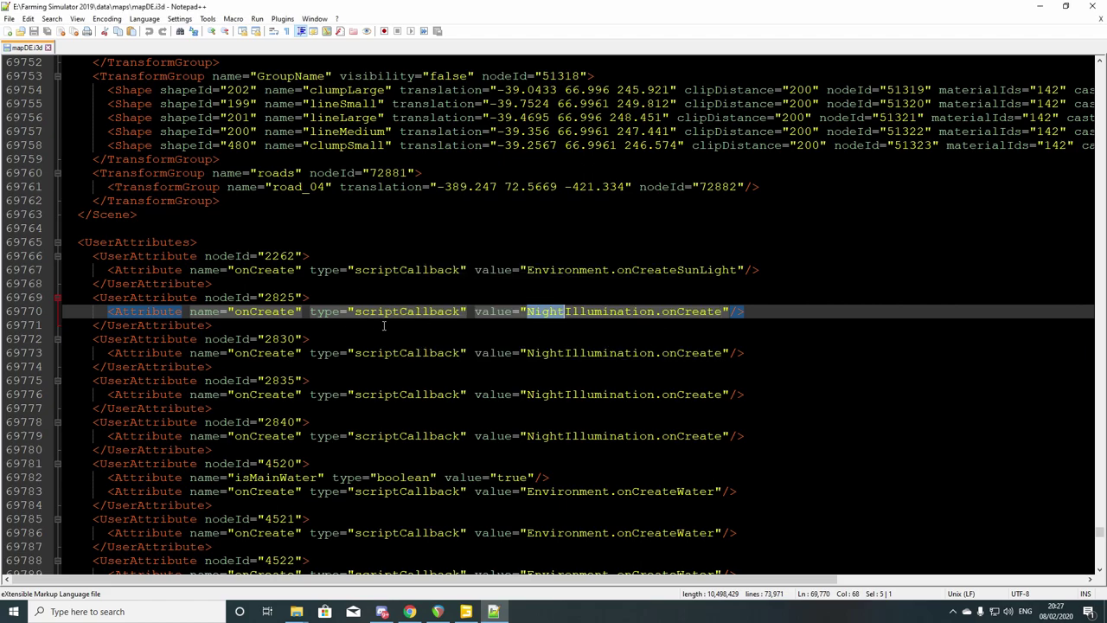
{"action": "left_click", "coordinate": [753, 309]}
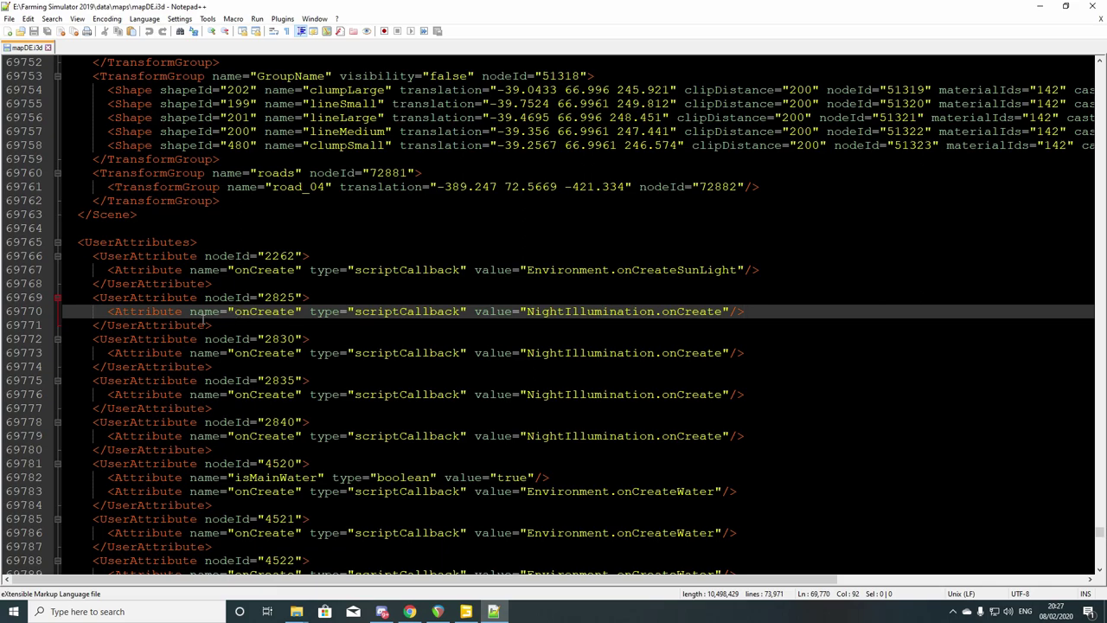
{"action": "scroll", "coordinate": [271, 330], "scroll_direction": "up", "scroll_amount": 2, "text": "ctrl"}
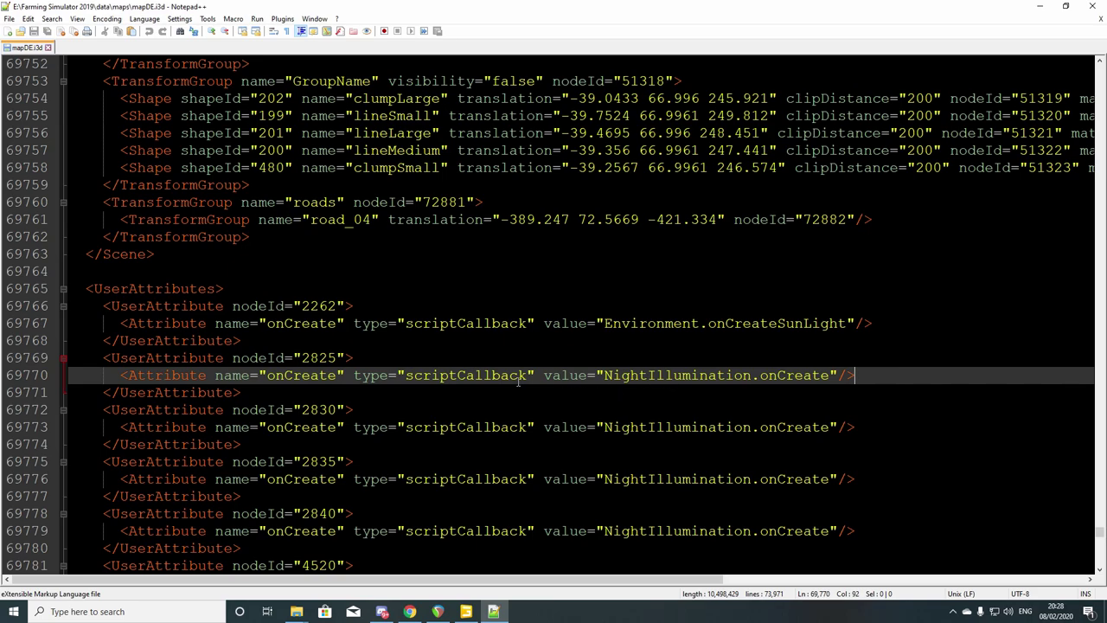
{"action": "double_click", "coordinate": [302, 375]}
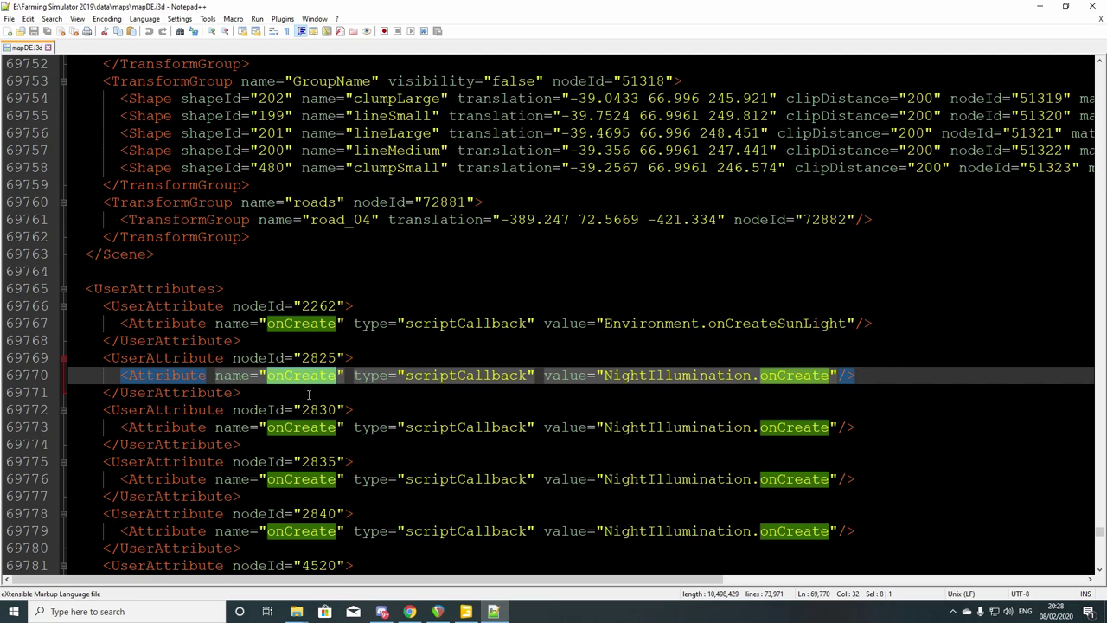
Switch to GIANTS Editor and show the User Attributes window
{"action": "left_click", "coordinate": [465, 611]}
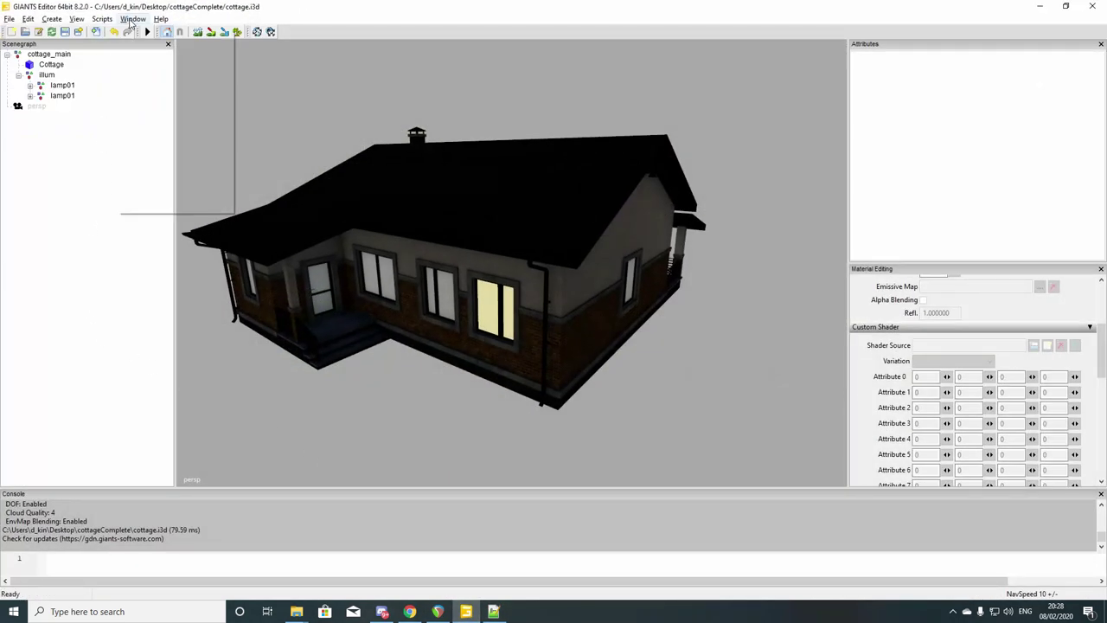
{"action": "left_click", "coordinate": [132, 19]}
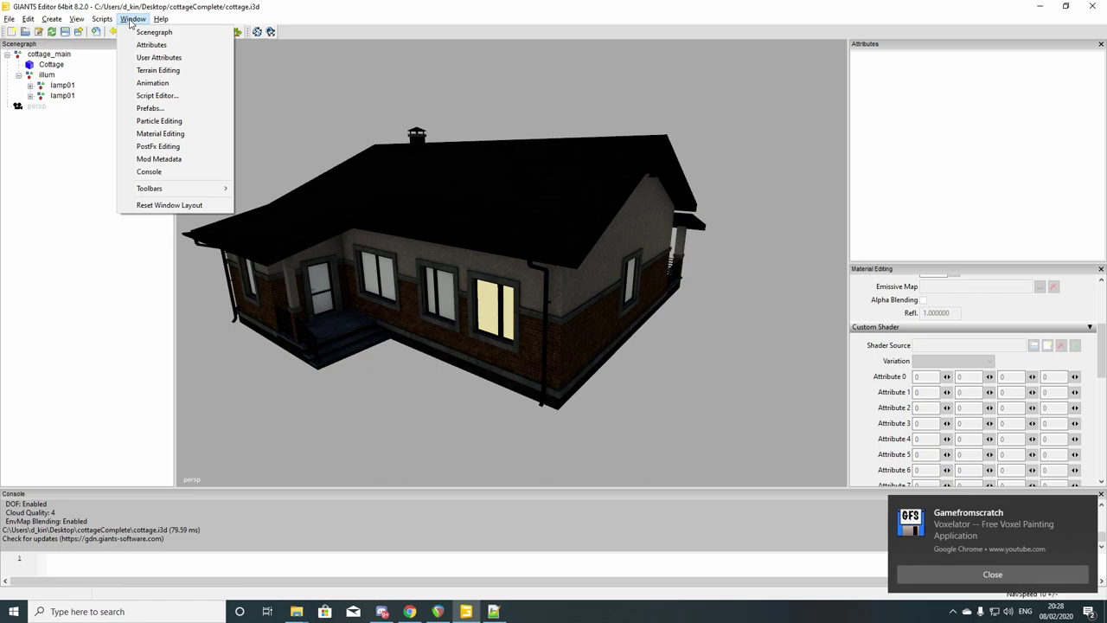
{"action": "left_click", "coordinate": [156, 57]}
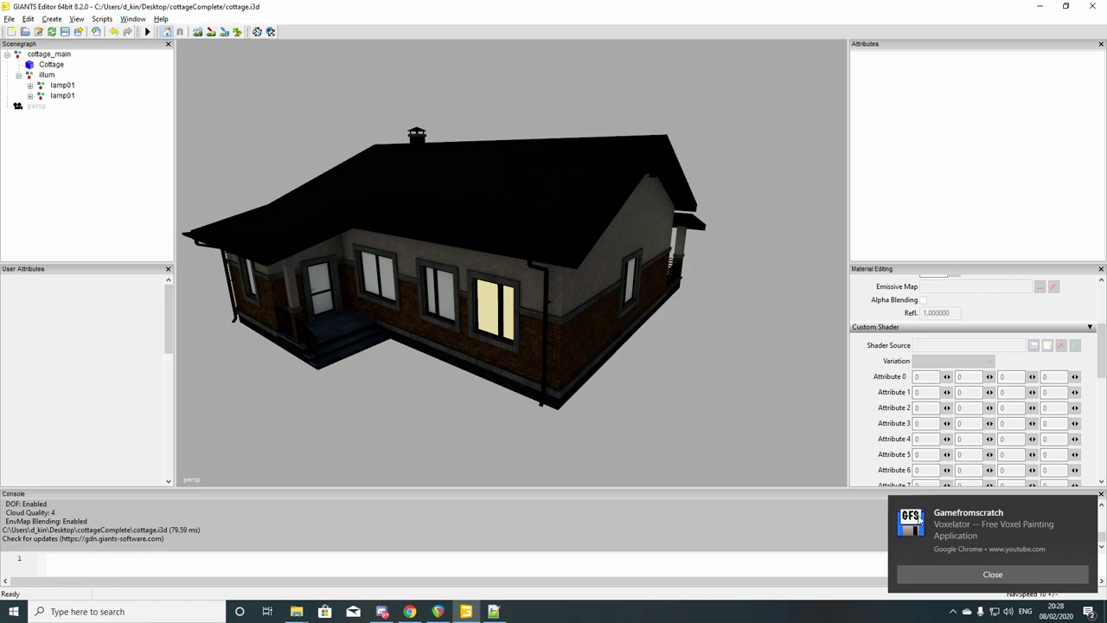
{"action": "left_click", "coordinate": [104, 145]}
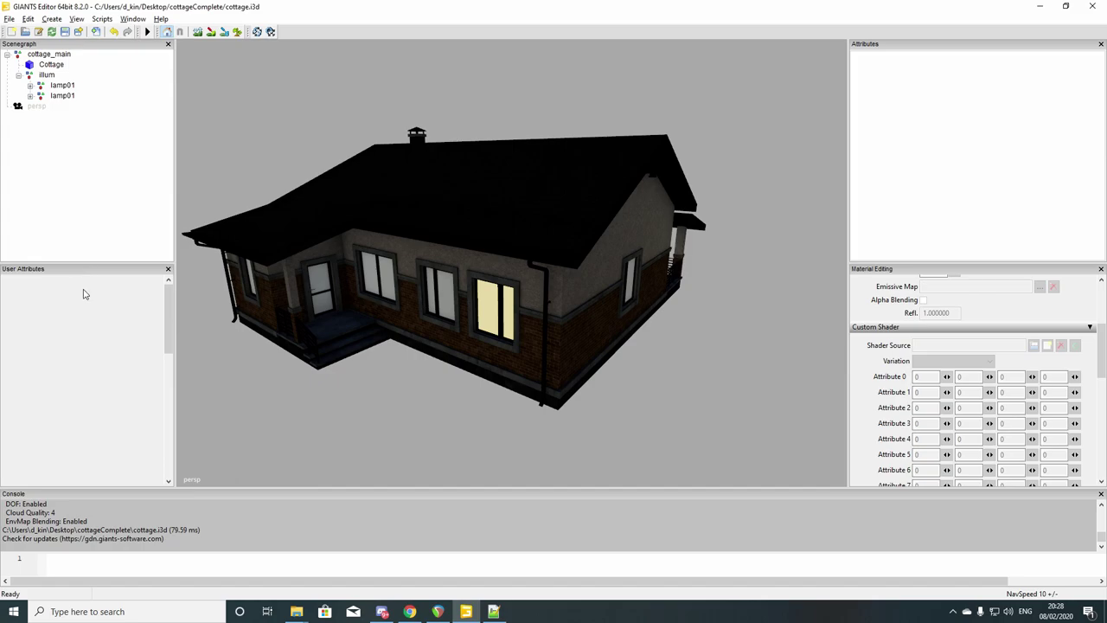
Add a script callback user attribute named onCreate to the first lamp01 group under illum
{"action": "left_click", "coordinate": [60, 88]}
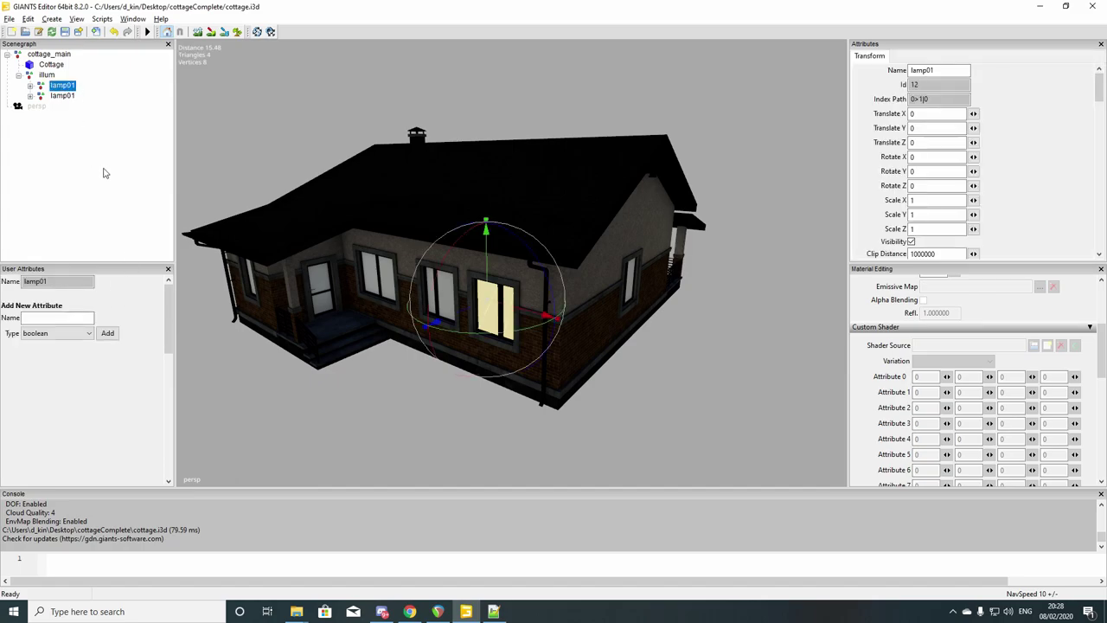
{"action": "left_click", "coordinate": [70, 320]}
{"action": "type", "text": "onCreate"}
{"action": "left_click", "coordinate": [71, 334]}
{"action": "left_click", "coordinate": [44, 378]}
{"action": "left_click", "coordinate": [493, 612]}
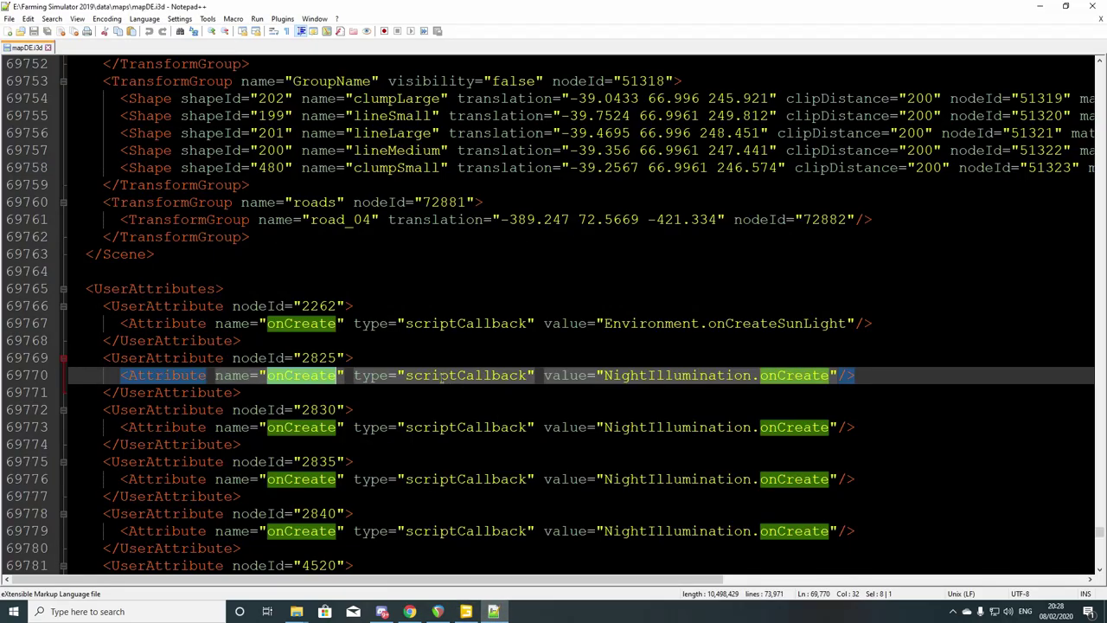
{"action": "left_click", "coordinate": [493, 611]}
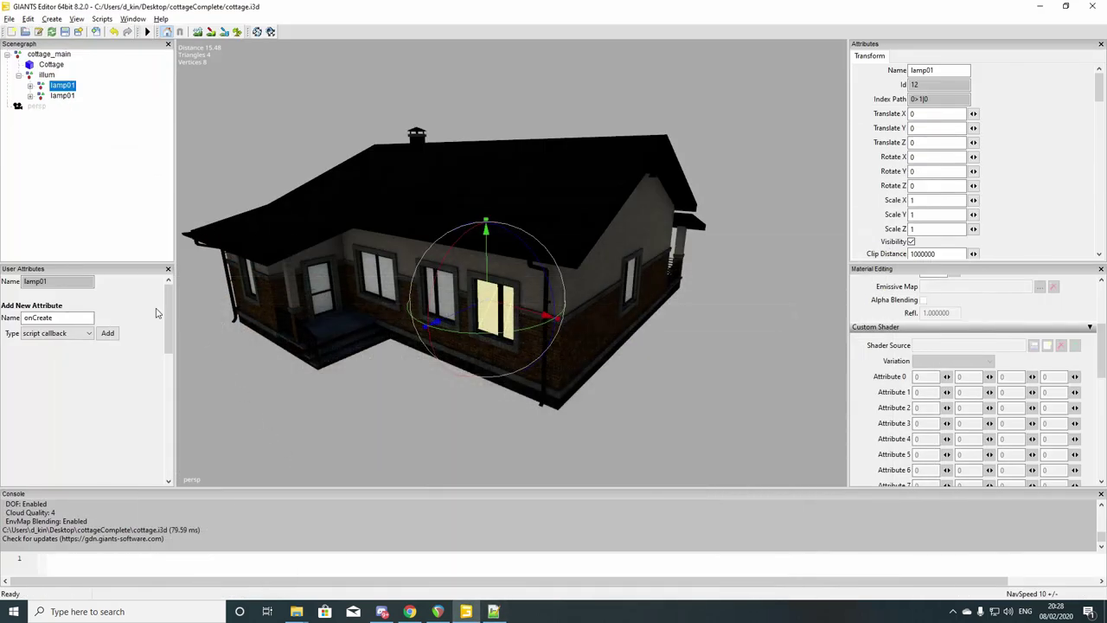
{"action": "left_click", "coordinate": [108, 334]}
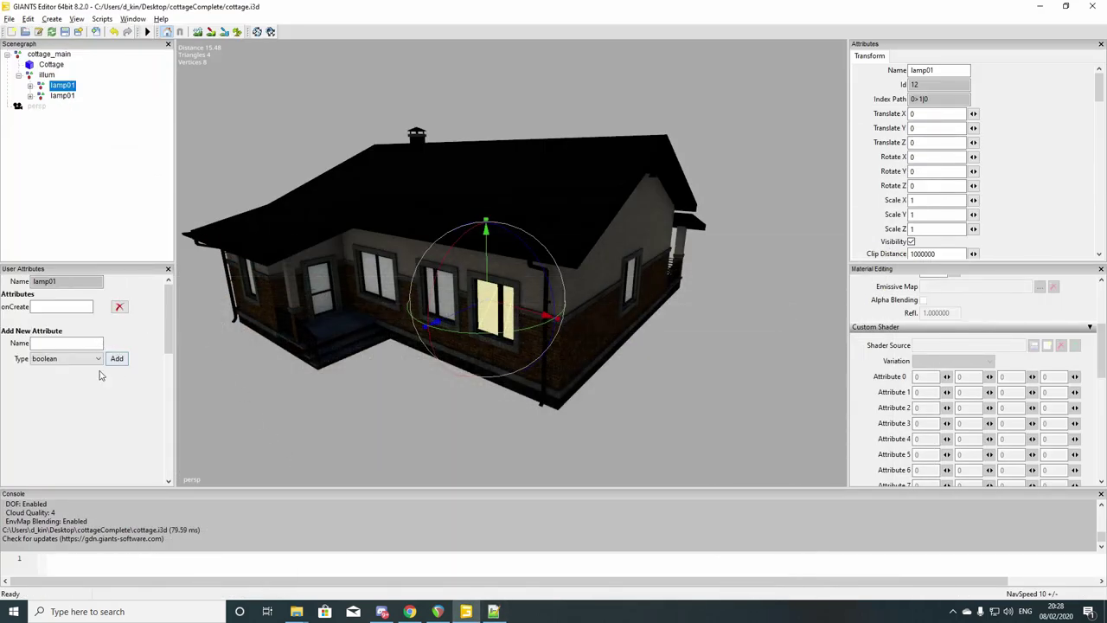
Copy NightIllumination.onCreate from mapDE.i3d in Notepad++ and paste it as the first lamp01 group's onCreate value in GIANTS Editor
{"action": "left_click", "coordinate": [493, 611]}
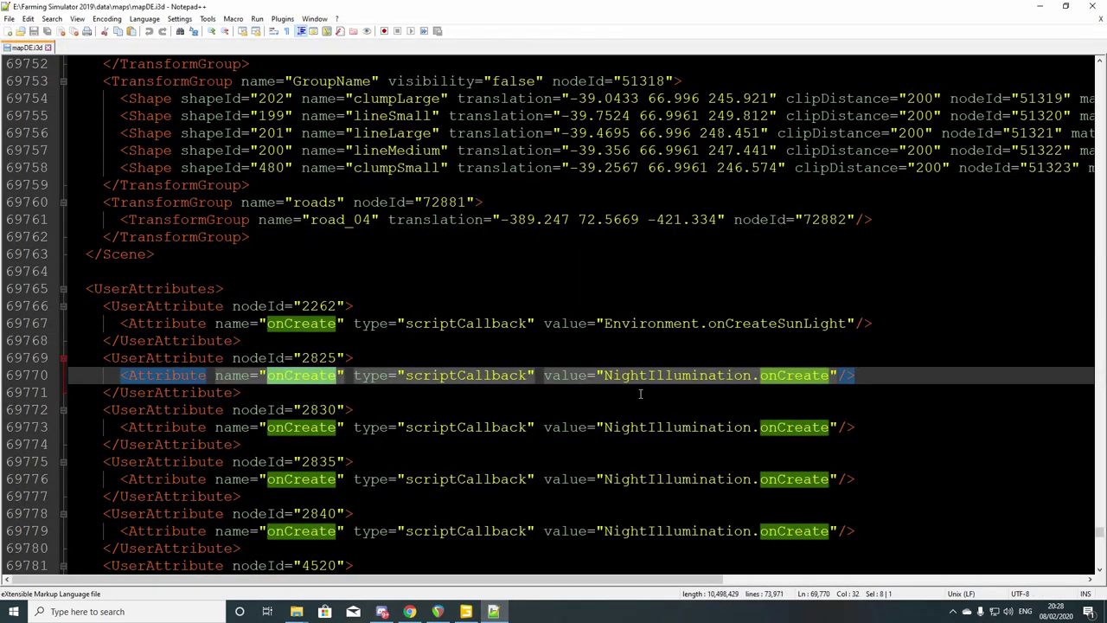
{"action": "double_click", "coordinate": [716, 375]}
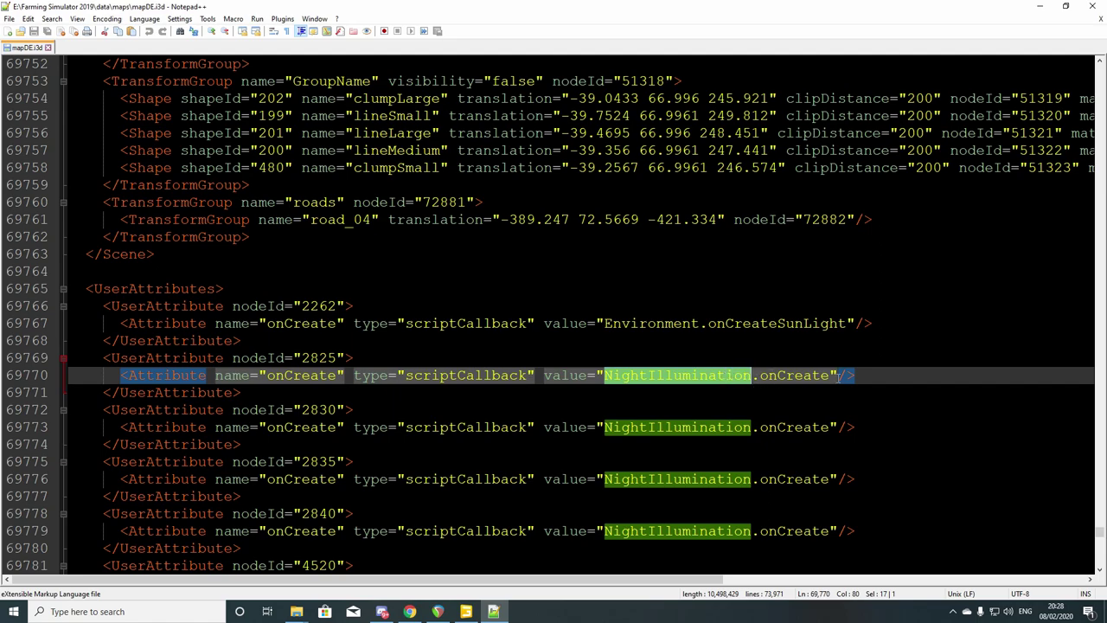
{"action": "left_click_drag", "start_coordinate": [830, 375], "coordinate": [603, 375]}
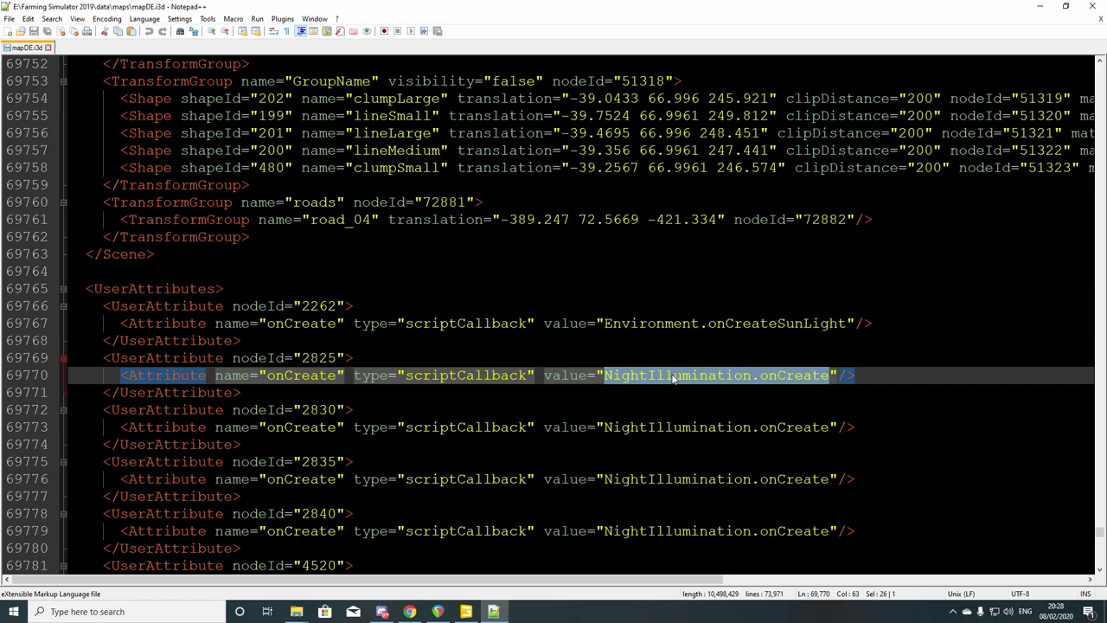
{"action": "left_click", "coordinate": [466, 612]}
{"action": "left_click", "coordinate": [51, 307]}
{"action": "key", "text": "ctrl+v"}
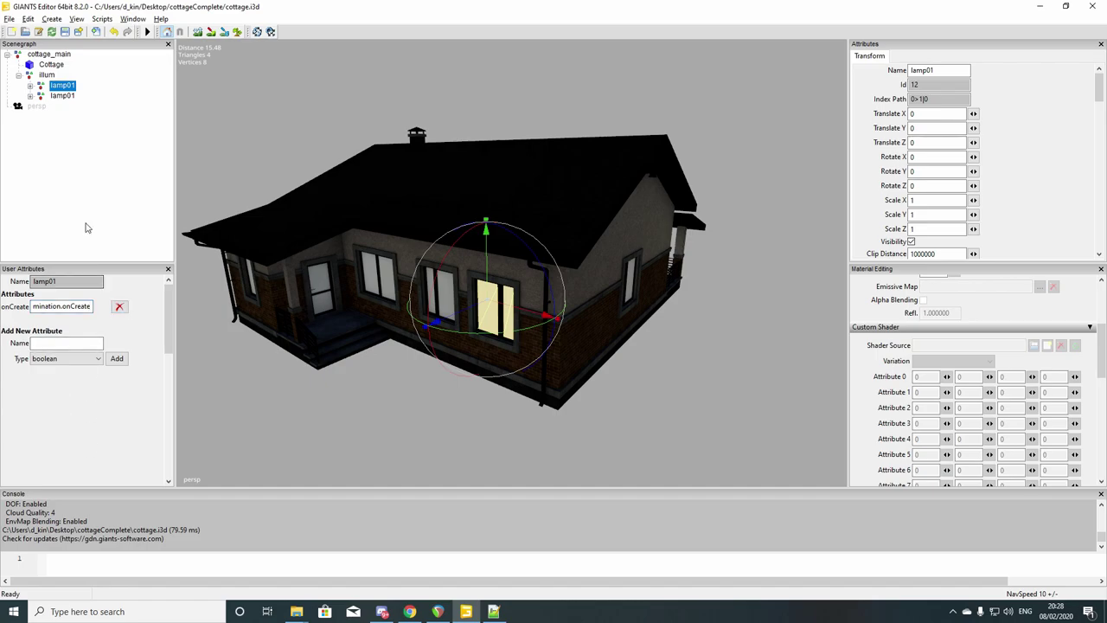
Add a script callback attribute named onCreate to the second lamp01 group and set its value to NightIllumination.onCreate
{"action": "left_click", "coordinate": [62, 95]}
{"action": "left_click", "coordinate": [58, 317]}
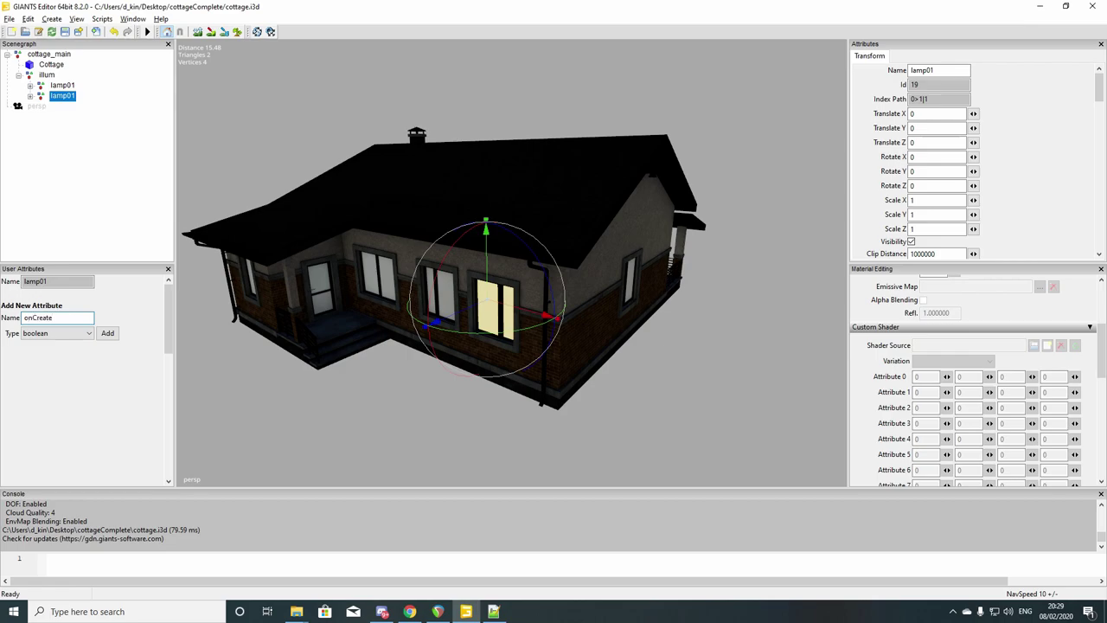
{"action": "left_click", "coordinate": [52, 333]}
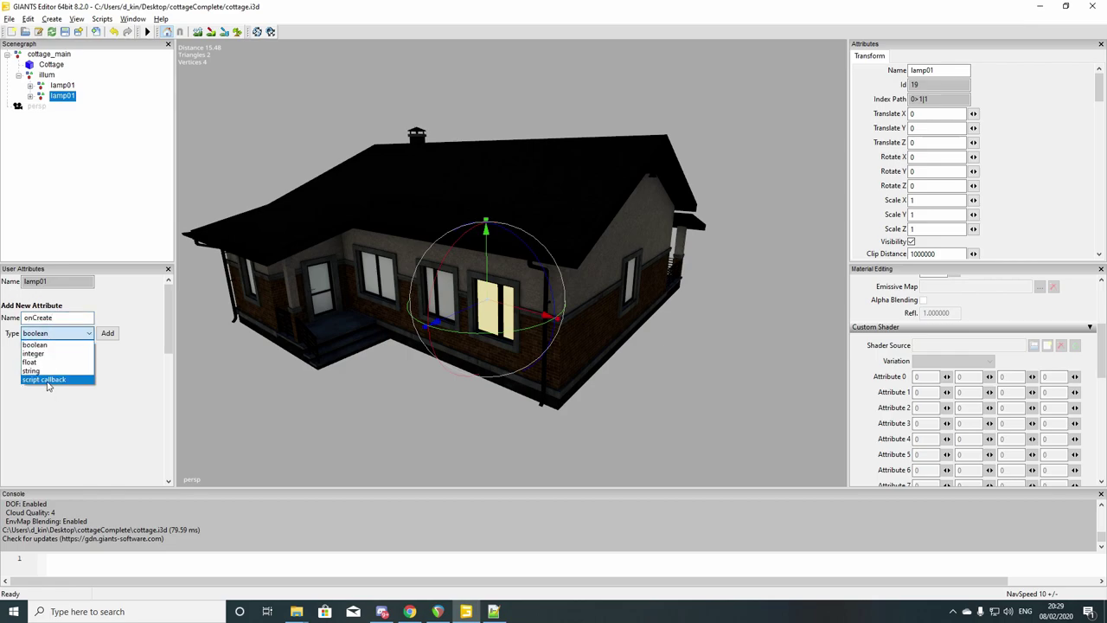
{"action": "left_click", "coordinate": [51, 383]}
{"action": "left_click", "coordinate": [107, 333]}
{"action": "left_click", "coordinate": [35, 307]}
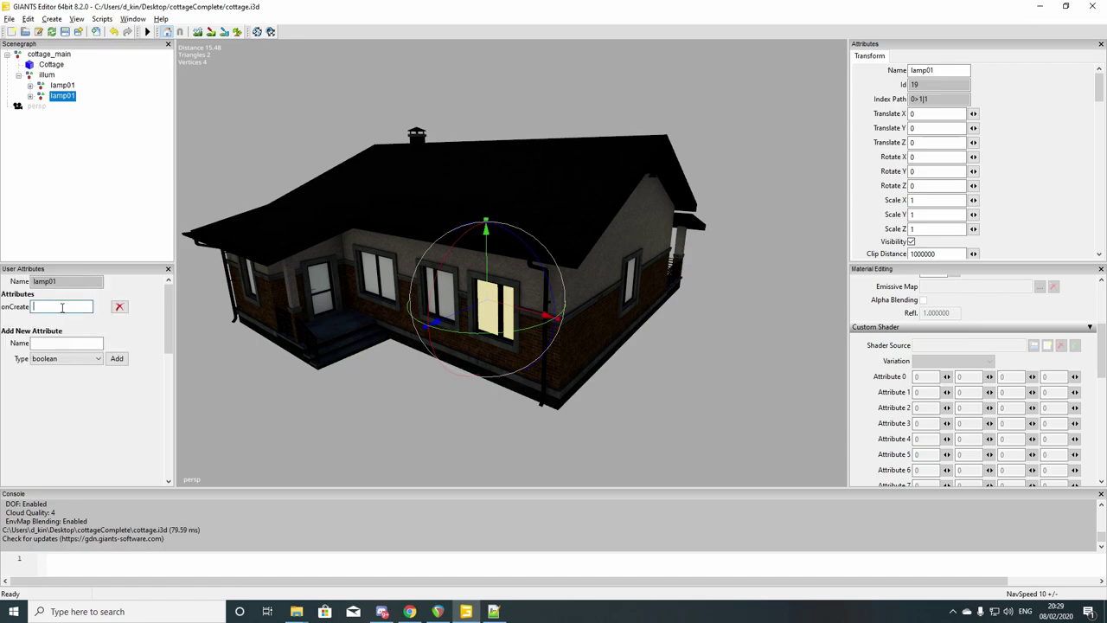
{"action": "type", "text": "illumination."}
{"action": "left_click", "coordinate": [64, 205]}
Inspect the lit windows at the back and front of the cottage
{"action": "right_click_drag", "start_coordinate": [303, 326], "coordinate": [383, 216]}
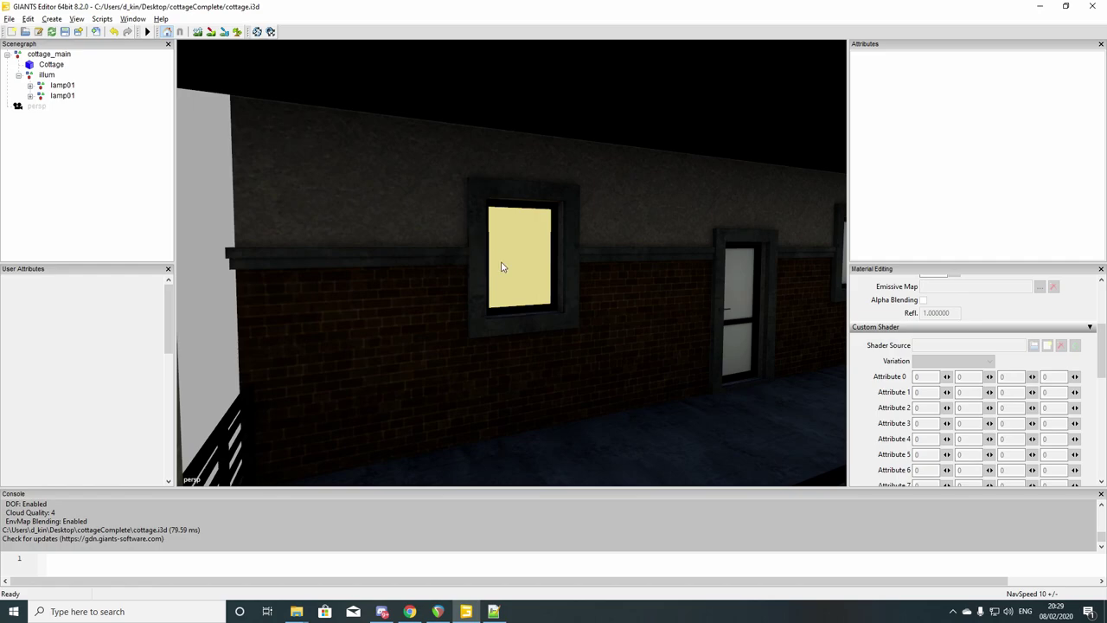
{"action": "right_click_drag", "start_coordinate": [564, 312], "coordinate": [470, 331]}
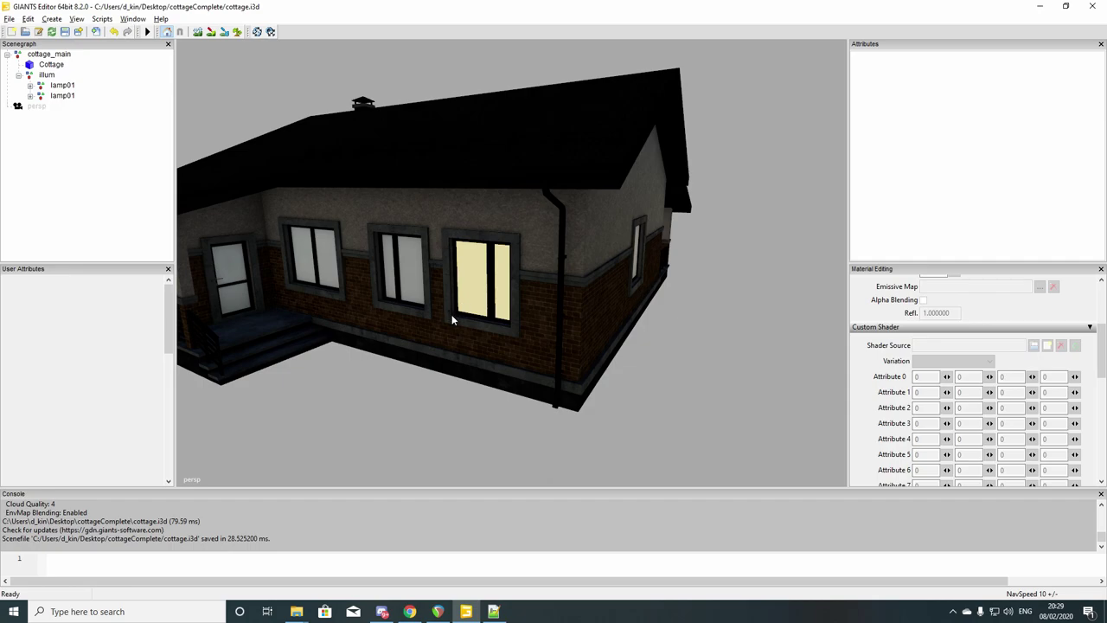
{"action": "right_click_drag", "start_coordinate": [495, 307], "coordinate": [457, 296]}
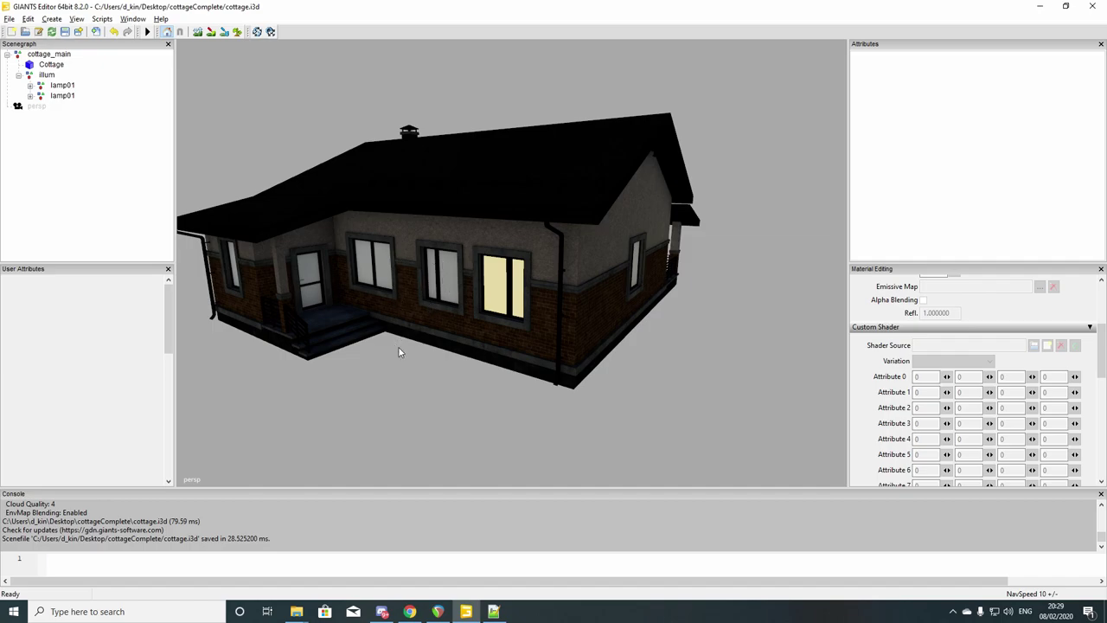
{"action": "right_click_drag", "start_coordinate": [429, 333], "coordinate": [439, 336]}
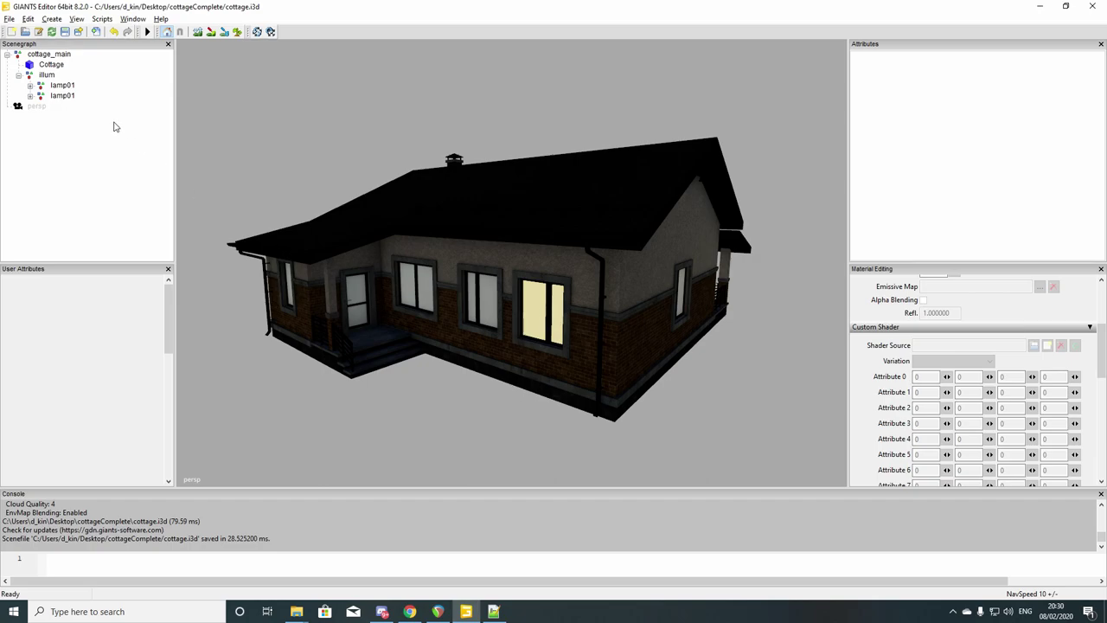
Save the cottage.i3d scene, then close GIANTS Editor, Notepad++ and the maps folder
{"action": "left_click", "coordinate": [64, 32]}
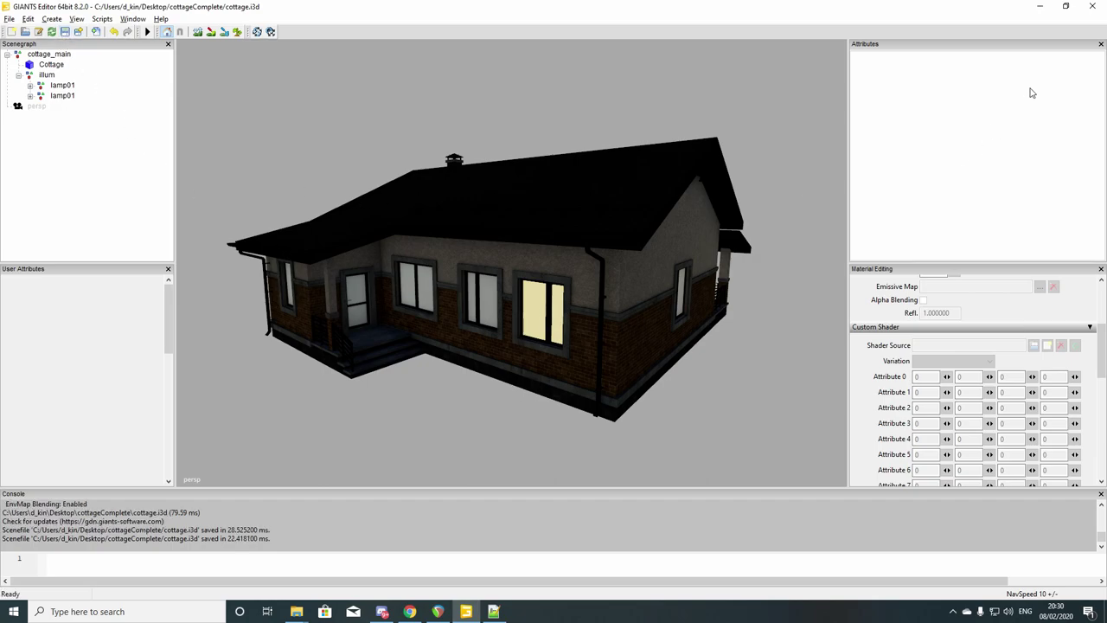
{"action": "left_click", "coordinate": [1092, 6]}
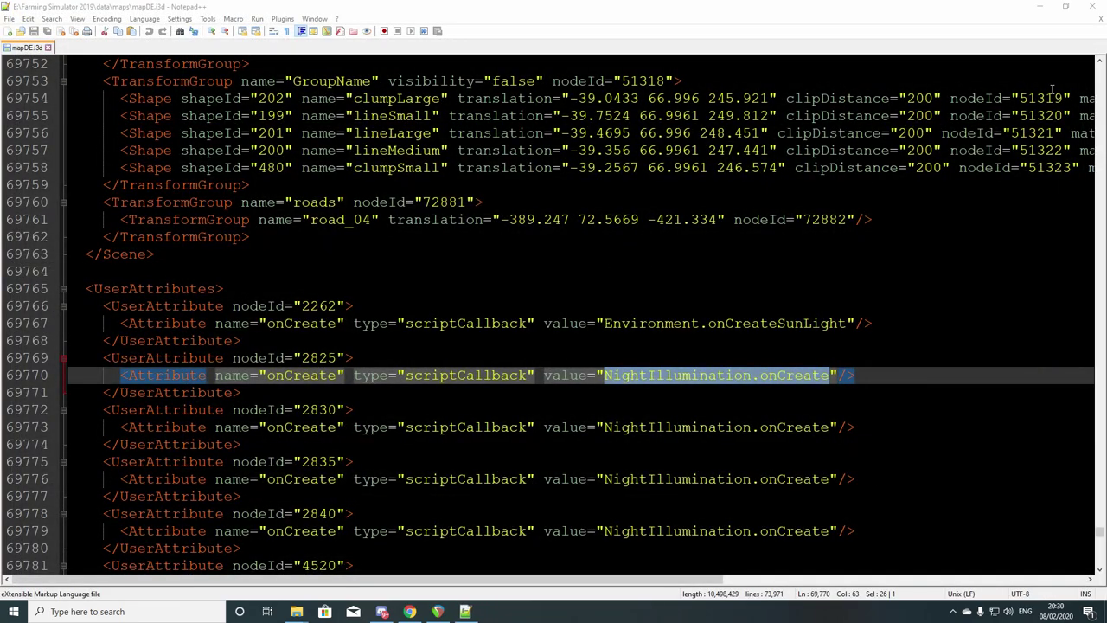
{"action": "left_click", "coordinate": [1100, 24]}
{"action": "left_click", "coordinate": [1092, 6]}
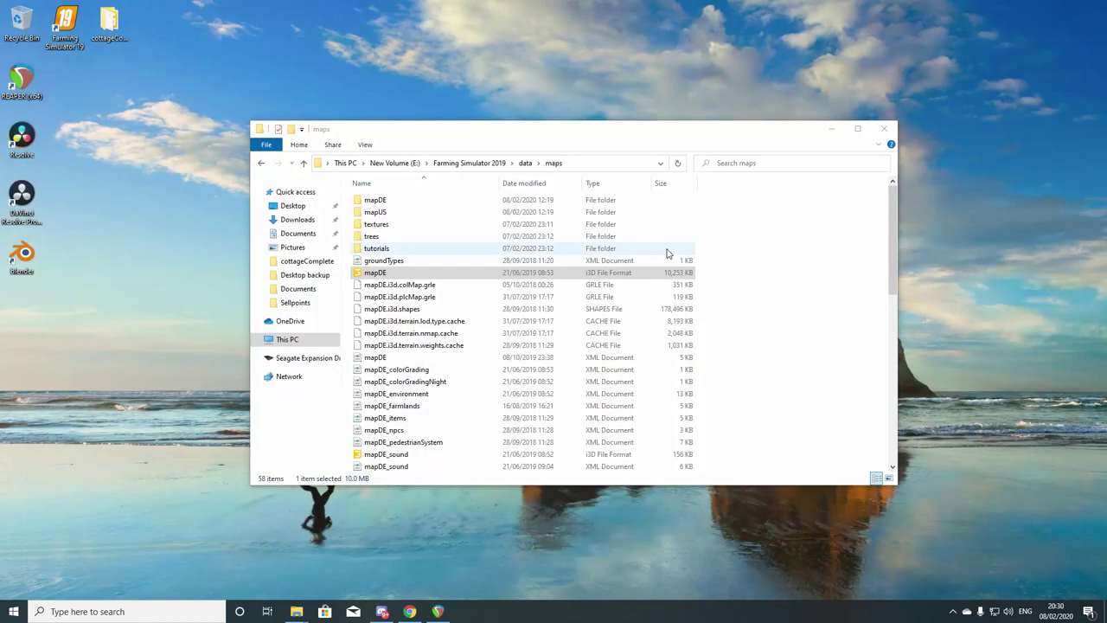
{"action": "left_click", "coordinate": [891, 127]}
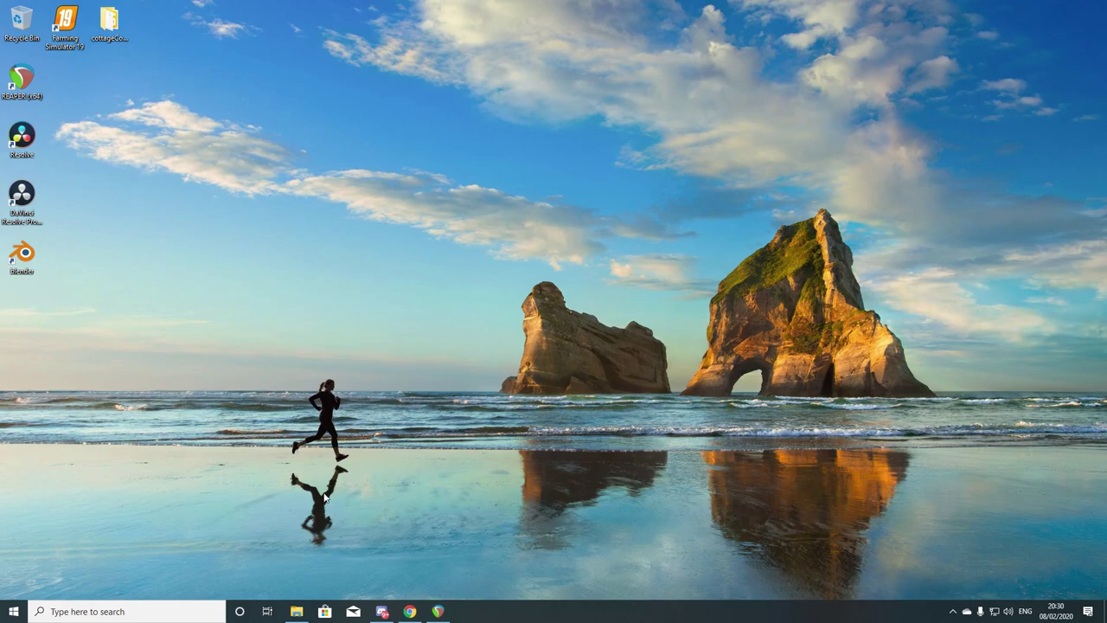
Open the cottage Blender file from the cottageComplete folder and display the model in solid shading
{"action": "left_click", "coordinate": [296, 611]}
{"action": "left_click_drag", "start_coordinate": [581, 120], "coordinate": [511, 136]}
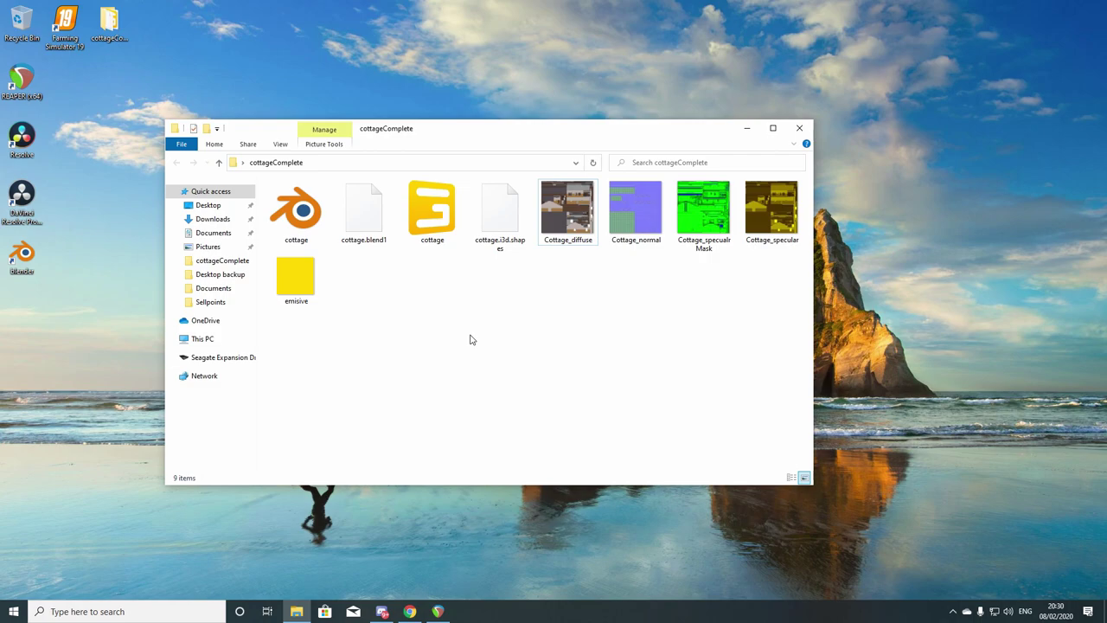
{"action": "left_click_drag", "start_coordinate": [478, 131], "coordinate": [539, 127]}
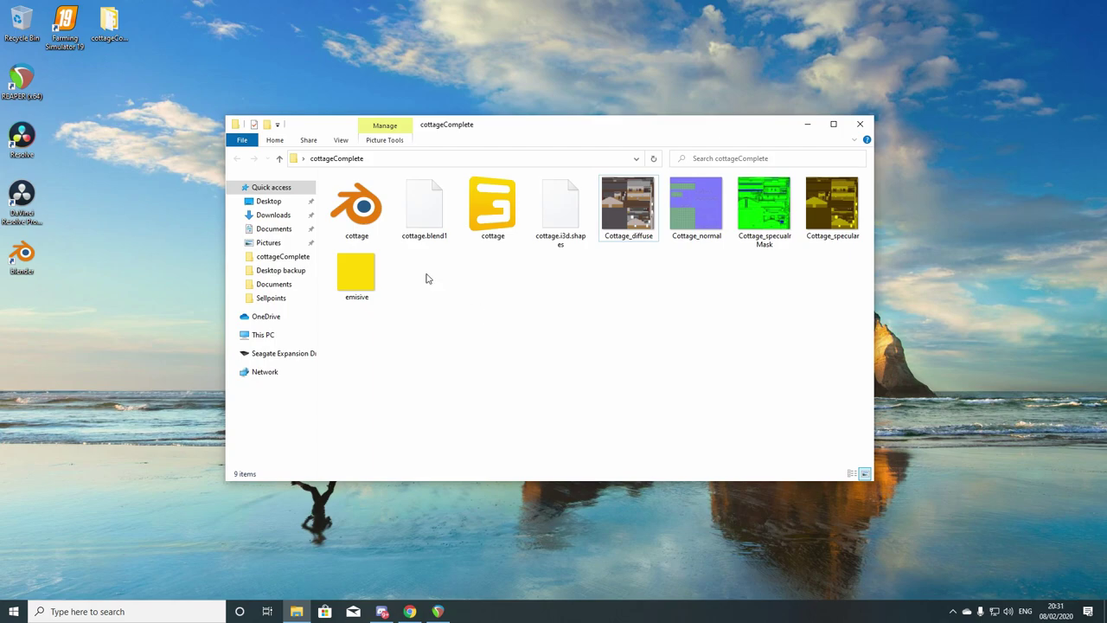
{"action": "left_click", "coordinate": [362, 215]}
{"action": "double_click", "coordinate": [362, 215]}
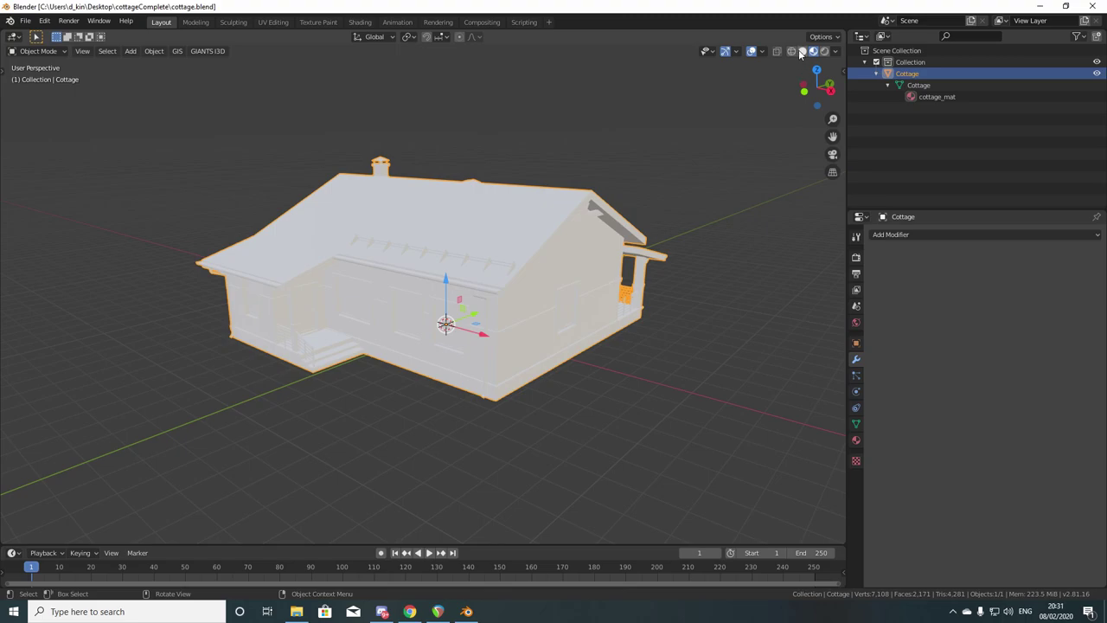
{"action": "left_click", "coordinate": [802, 52]}
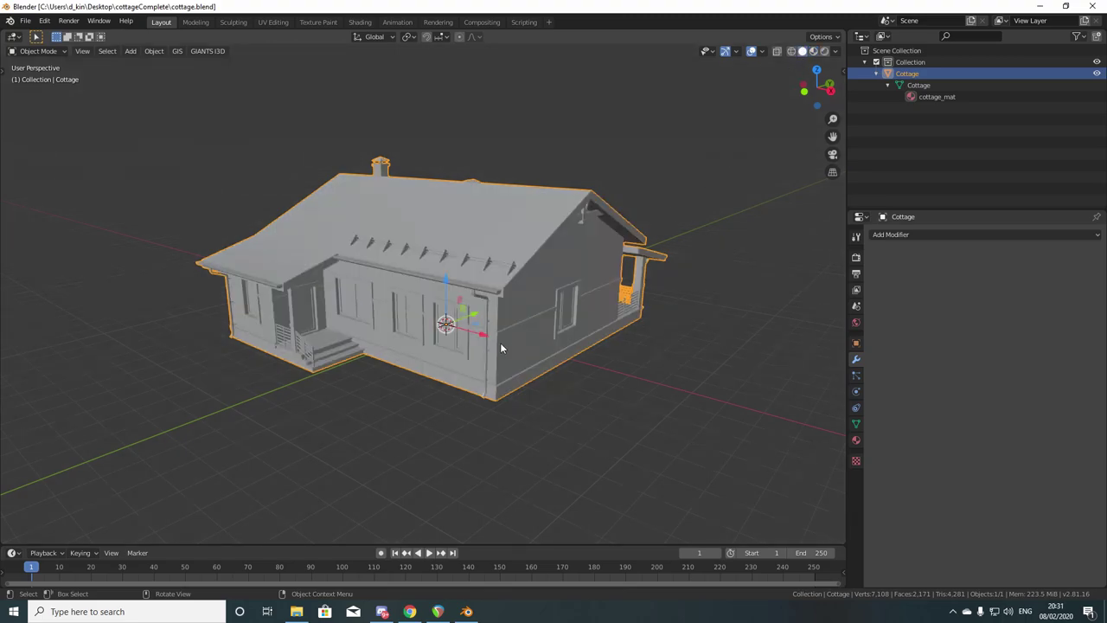
Examine the modelled windows along the cottage's front wall
{"action": "scroll", "coordinate": [500, 343], "scroll_direction": "up", "scroll_amount": 3}
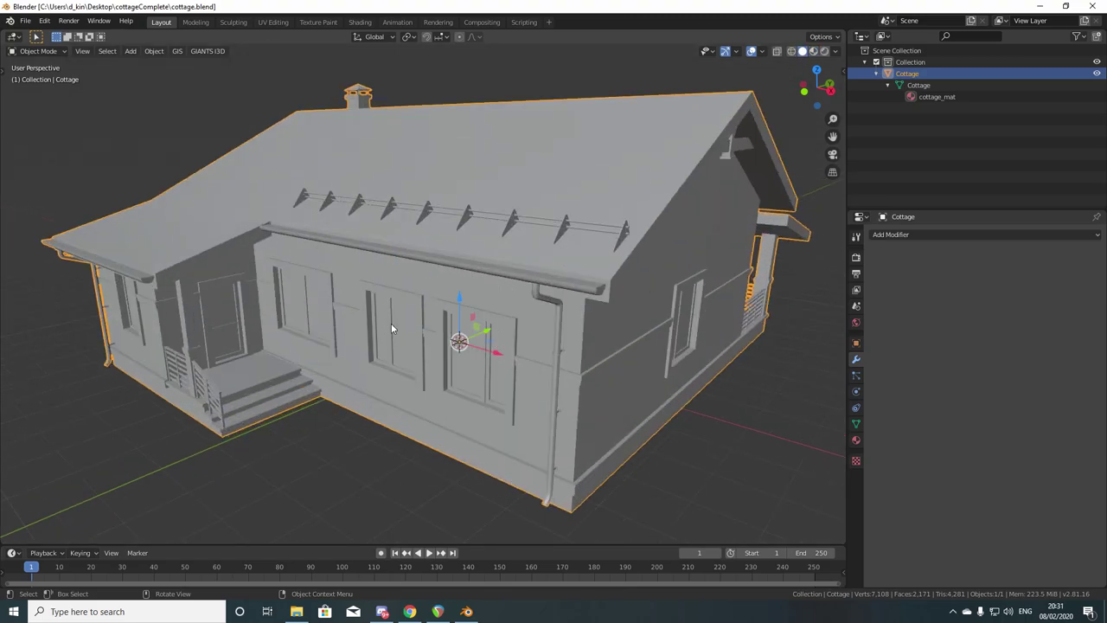
{"action": "middle_click_drag", "start_coordinate": [396, 324], "coordinate": [388, 348]}
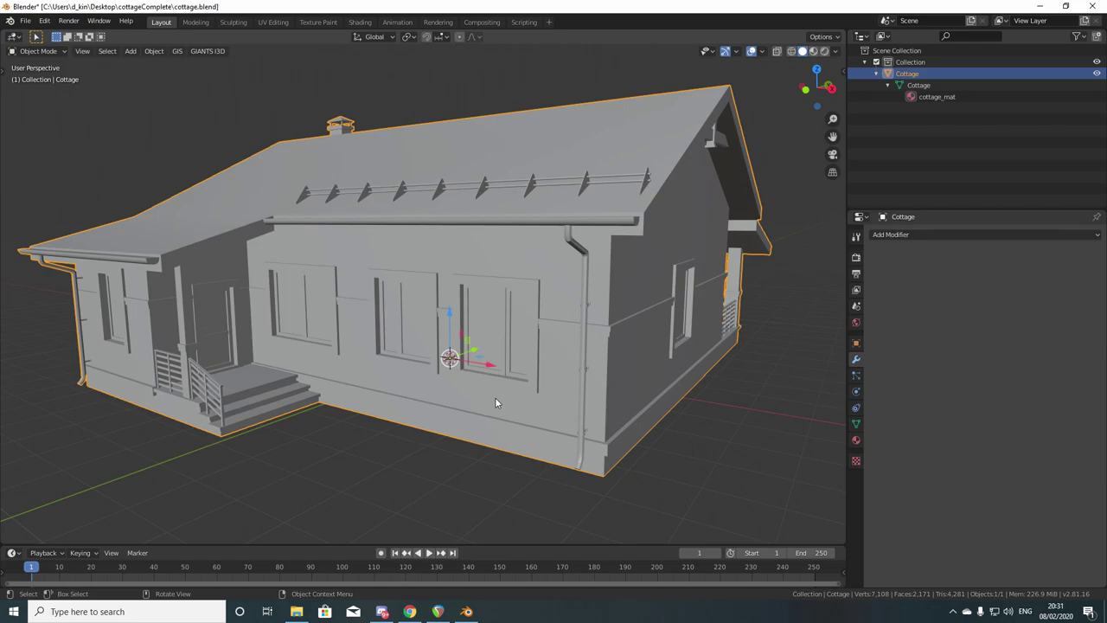
{"action": "scroll", "coordinate": [494, 398], "scroll_direction": "up", "scroll_amount": 5}
{"action": "scroll", "coordinate": [497, 401], "scroll_direction": "down", "scroll_amount": 3}
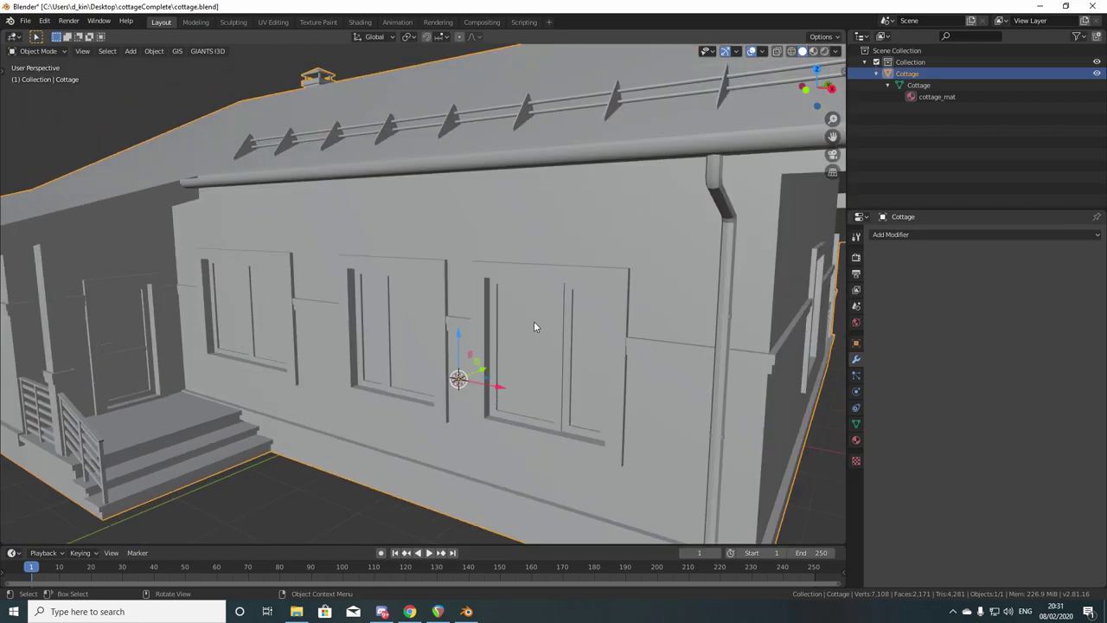
{"action": "scroll", "coordinate": [529, 379], "scroll_direction": "down", "scroll_amount": 4}
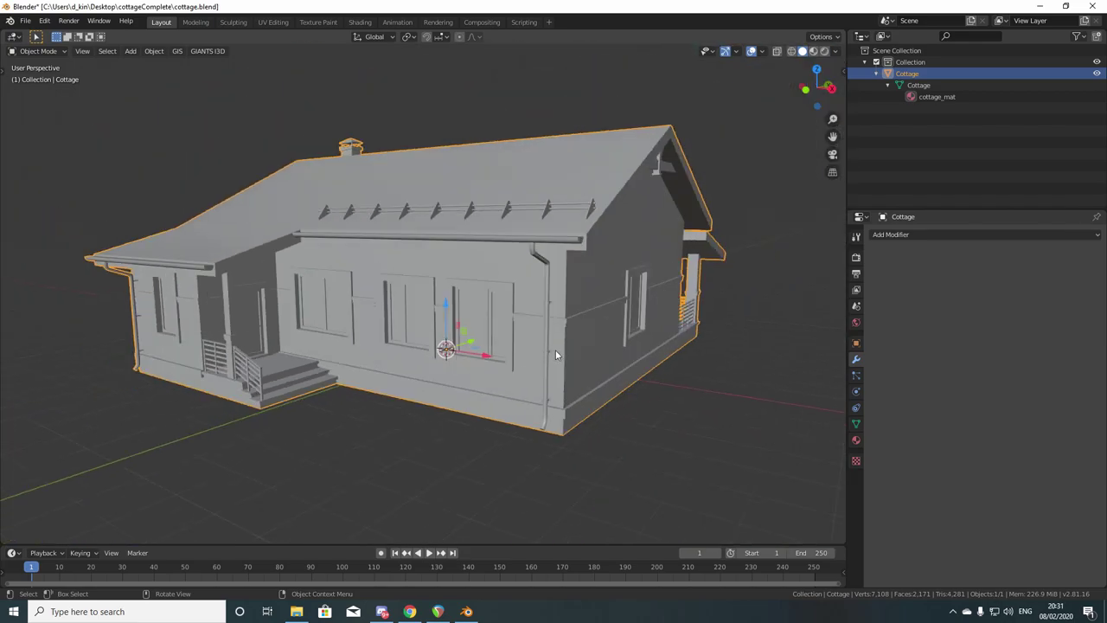
{"action": "left_click", "coordinate": [875, 74]}
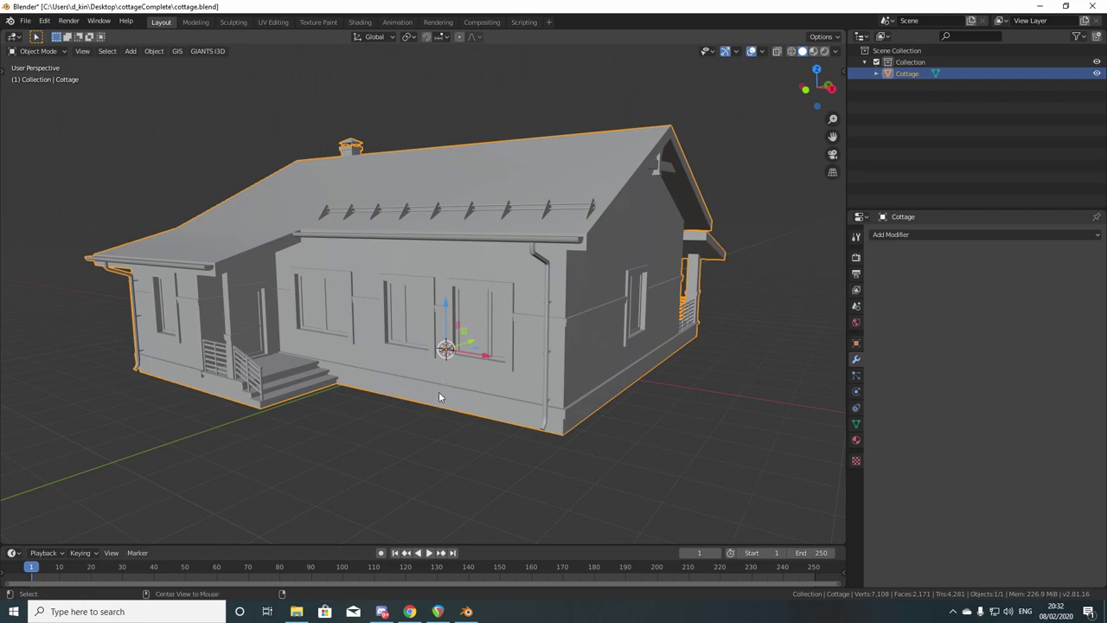
{"action": "scroll", "coordinate": [436, 387], "scroll_direction": "up", "scroll_amount": 5}
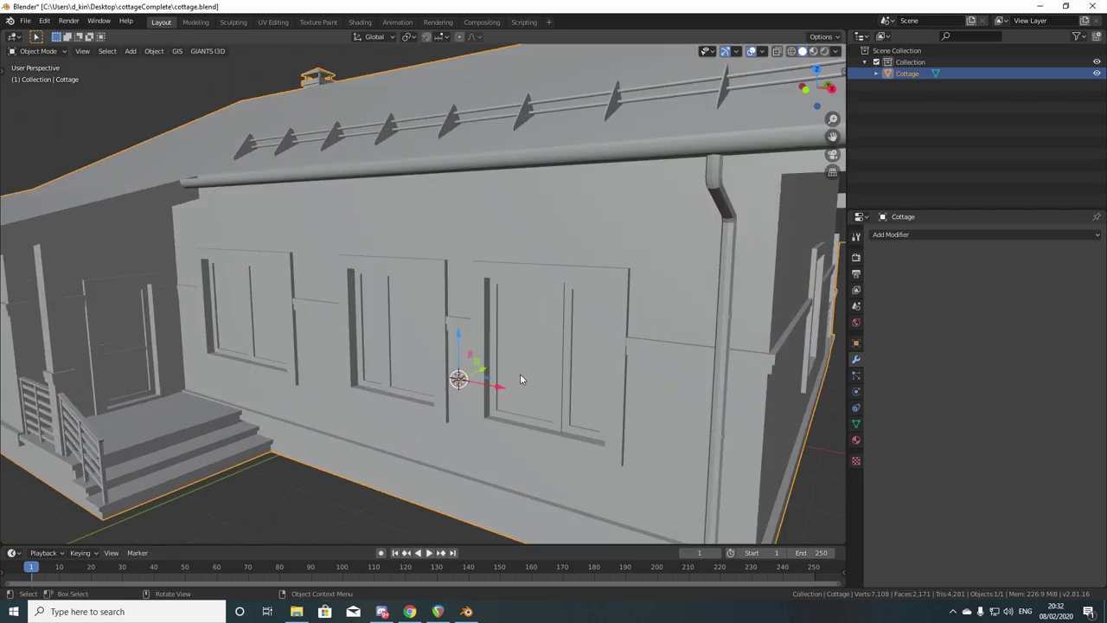
{"action": "middle_click_drag", "start_coordinate": [484, 375], "coordinate": [462, 351]}
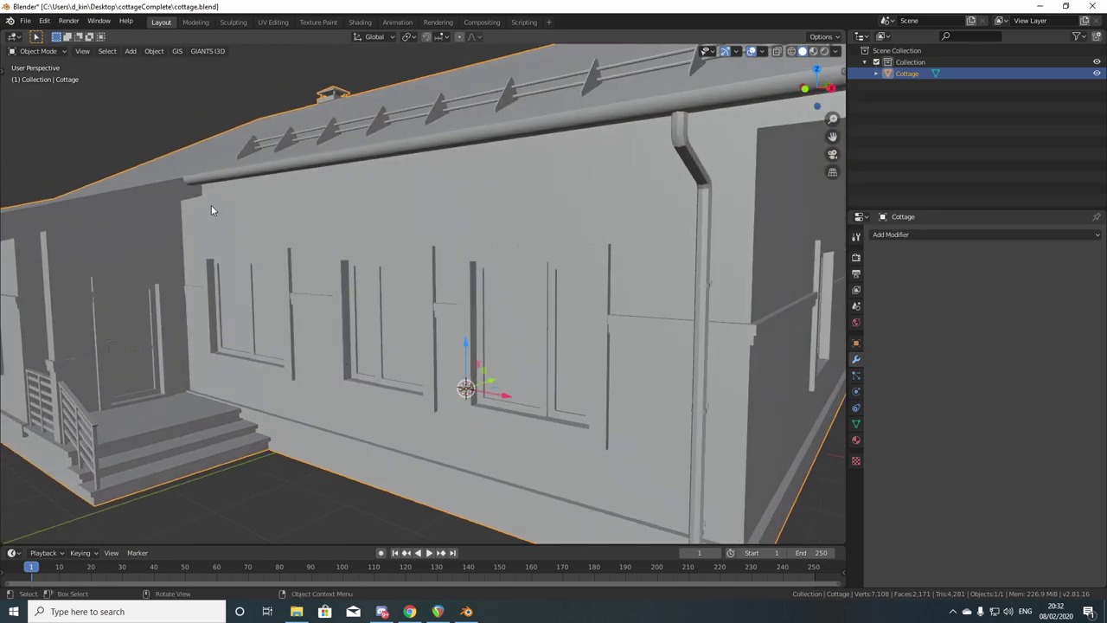
Enter Edit Mode on the Cottage mesh and set the selection mode to faces
{"action": "key", "text": "Tab"}
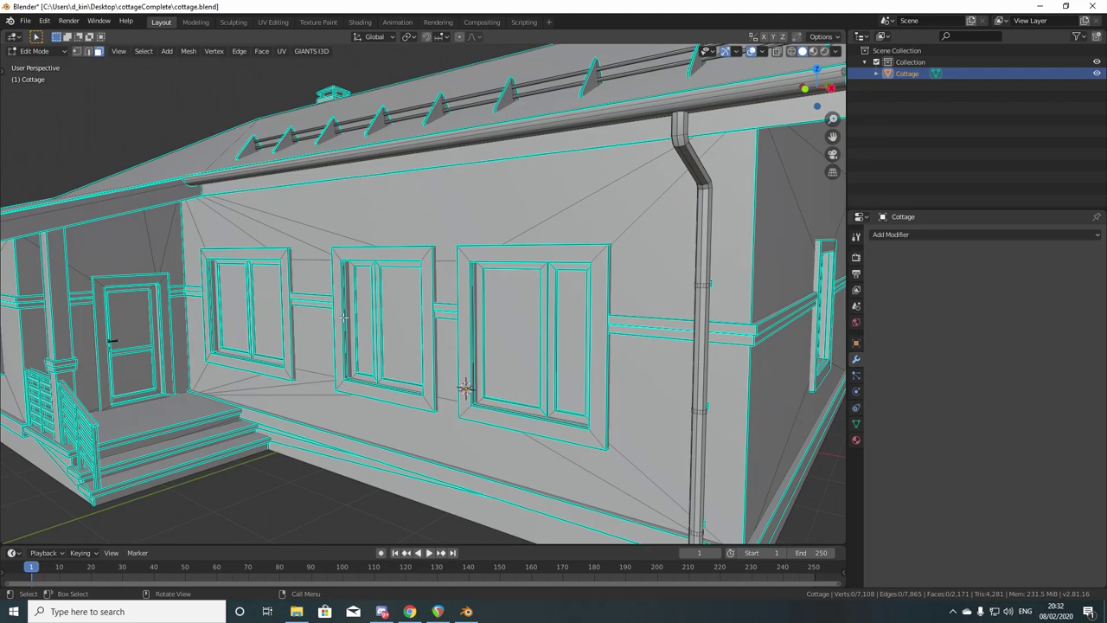
{"action": "left_click", "coordinate": [98, 52]}
{"action": "key", "text": "1"}
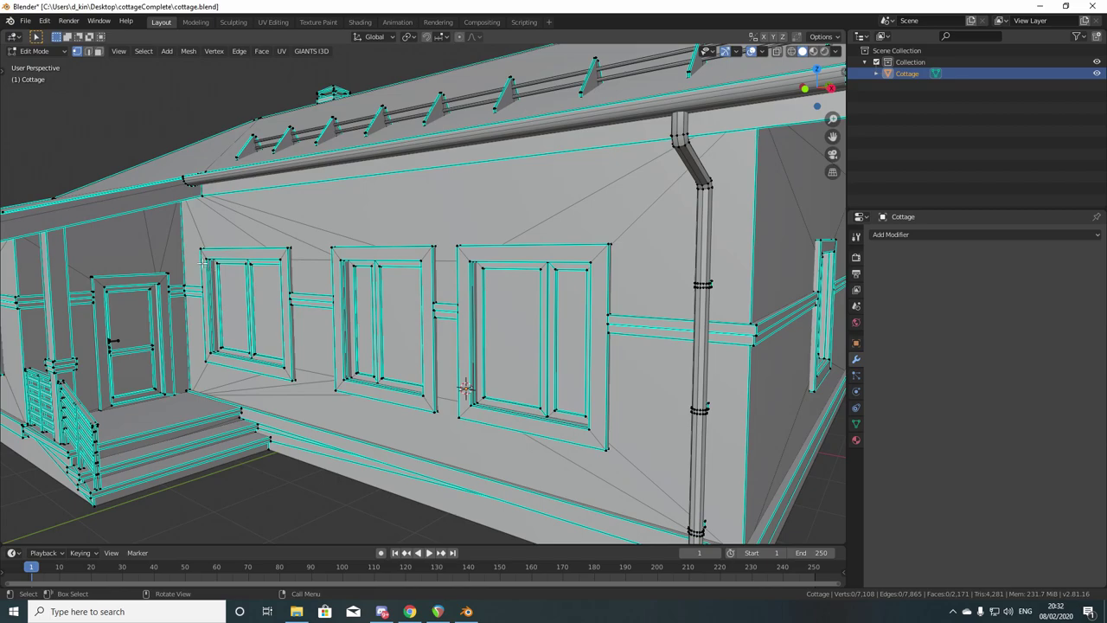
{"action": "key", "text": "2"}
{"action": "key", "text": "3"}
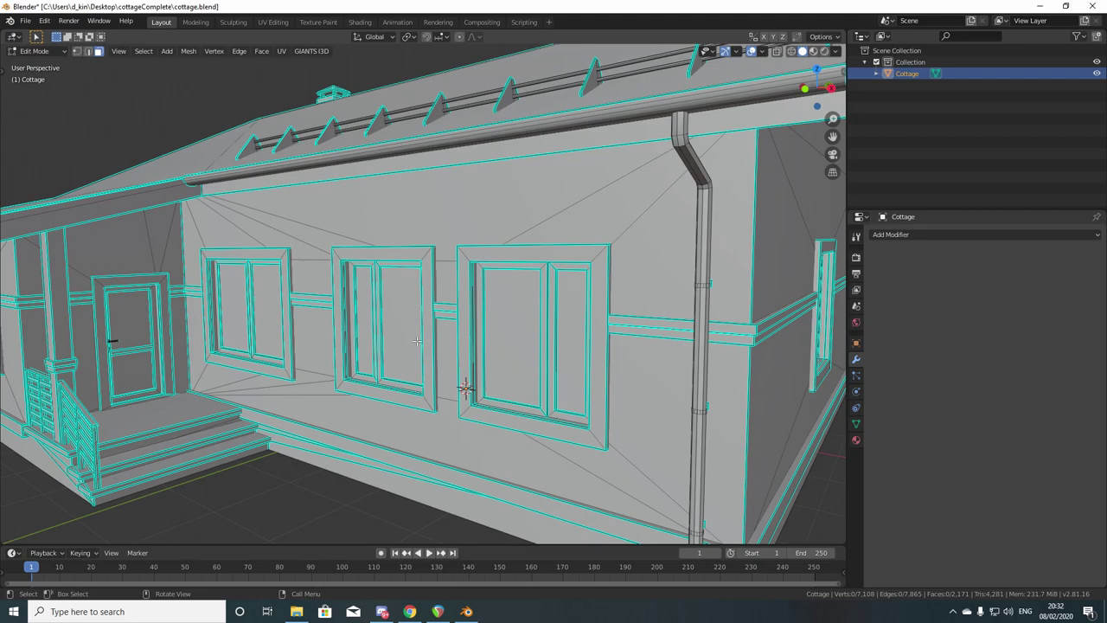
Select both panes of each of the three front windows together with the front door's glazing
{"action": "left_click", "coordinate": [236, 323]}
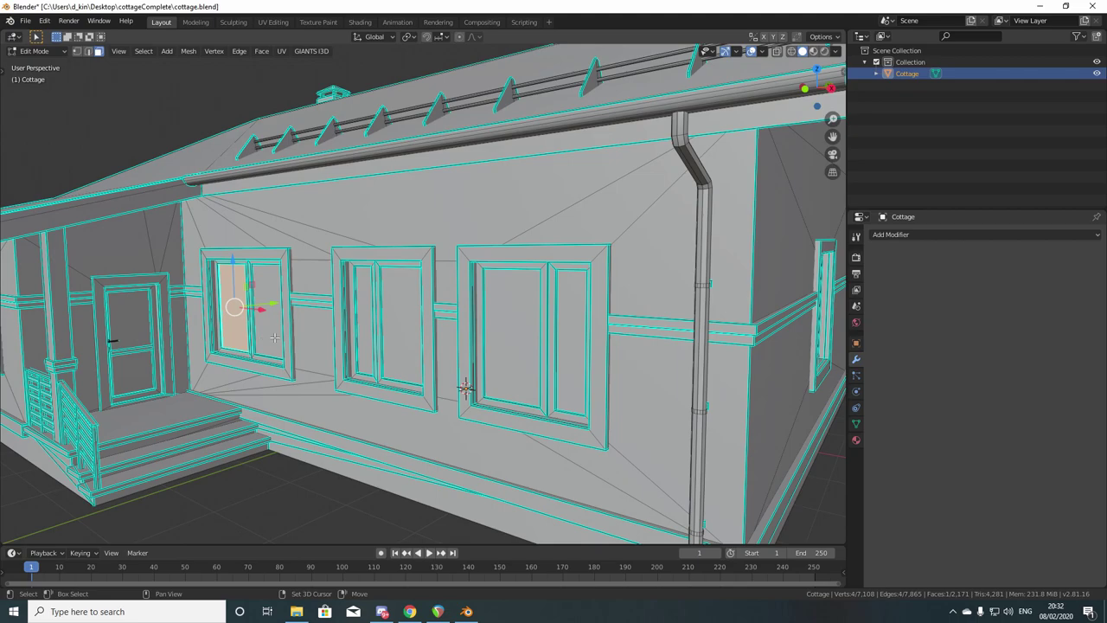
{"action": "left_click", "coordinate": [271, 332], "text": "shift"}
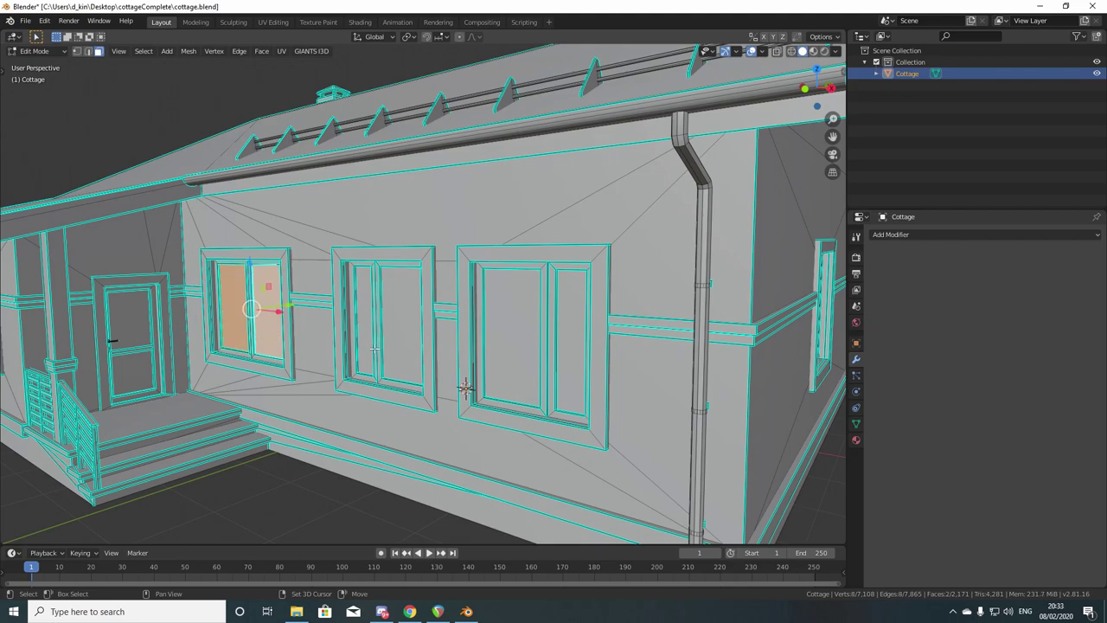
{"action": "left_click", "coordinate": [367, 340], "text": "shift"}
{"action": "left_click", "coordinate": [393, 338], "text": "shift"}
{"action": "left_click", "coordinate": [511, 342], "text": "shift"}
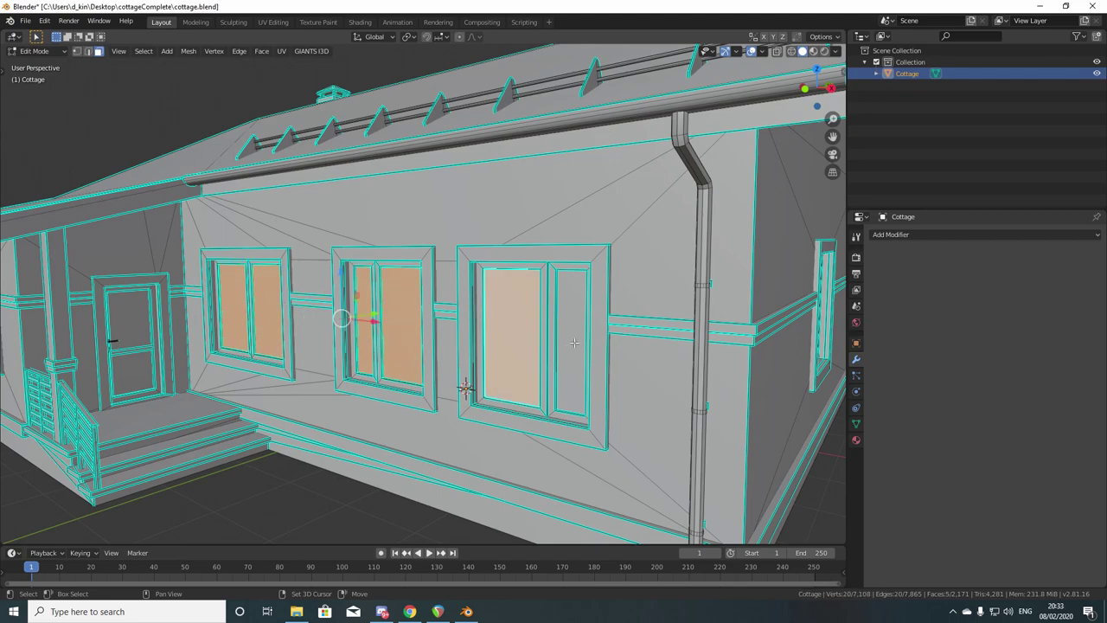
{"action": "left_click", "coordinate": [557, 346], "text": "shift"}
{"action": "left_click", "coordinate": [136, 329], "text": "shift"}
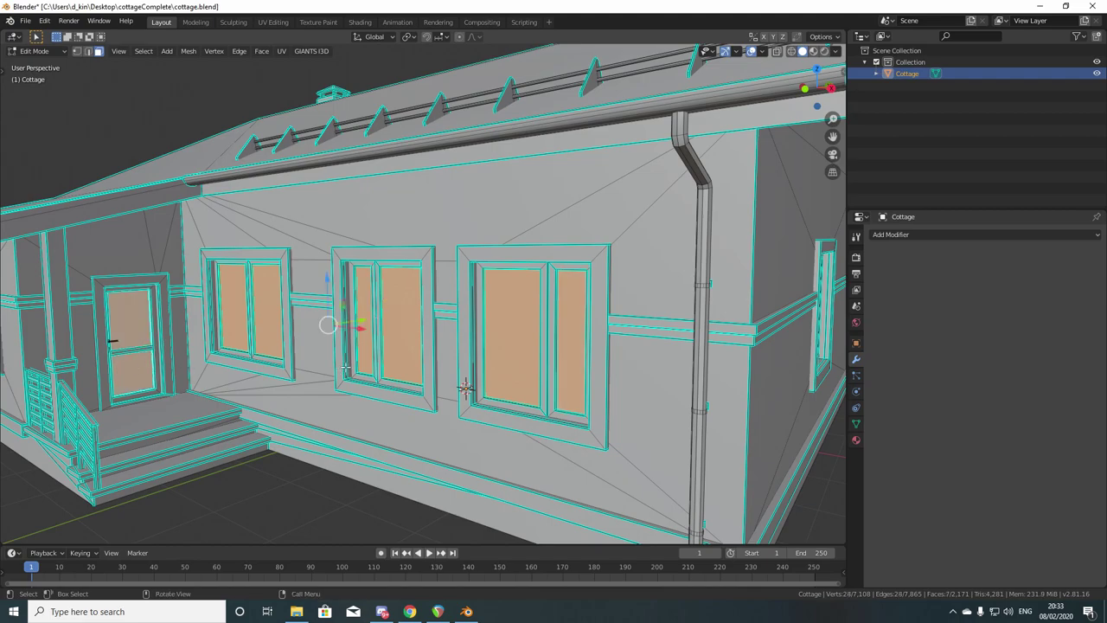
Add the gable-end window and the veranda side's door glazing and windows to the face selection
{"action": "scroll", "coordinate": [438, 361], "scroll_direction": "down", "scroll_amount": 5}
{"action": "scroll", "coordinate": [437, 362], "scroll_direction": "up", "scroll_amount": 3}
{"action": "middle_click_drag", "start_coordinate": [438, 361], "coordinate": [476, 318]}
{"action": "left_click", "coordinate": [545, 337], "text": "shift"}
{"action": "left_click", "coordinate": [575, 339], "text": "shift"}
{"action": "scroll", "coordinate": [502, 351], "scroll_direction": "down", "scroll_amount": 4}
{"action": "left_click", "coordinate": [405, 288], "text": "shift"}
{"action": "scroll", "coordinate": [512, 383], "scroll_direction": "up", "scroll_amount": 2}
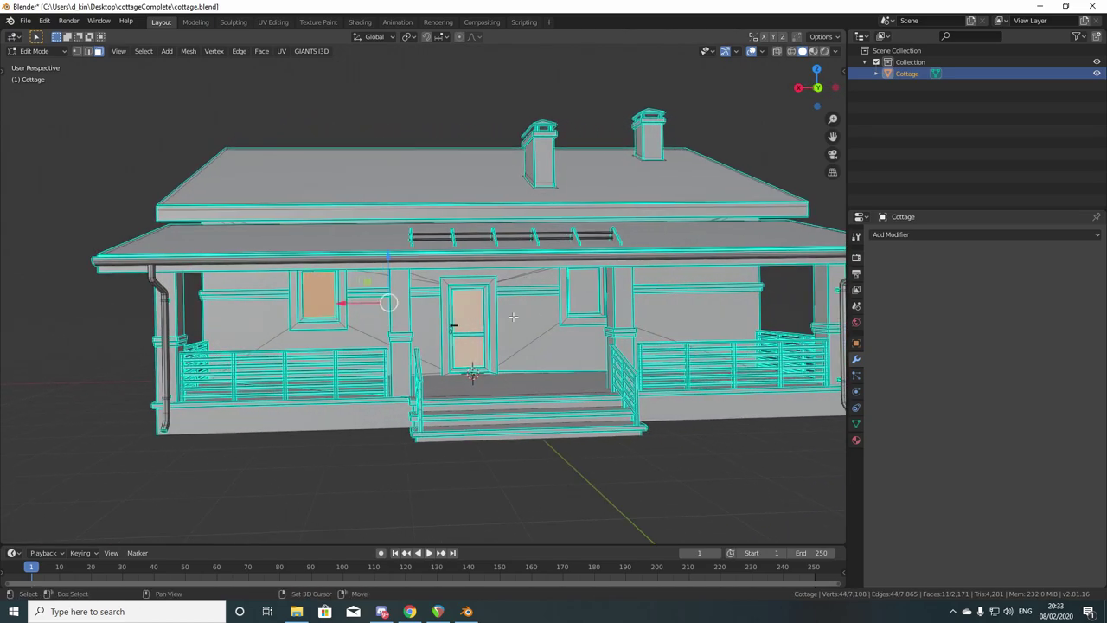
{"action": "left_click", "coordinate": [588, 292], "text": "shift"}
Add the pane of the single window beyond the front porch to the face selection
{"action": "middle_click_drag", "start_coordinate": [588, 292], "coordinate": [285, 400]}
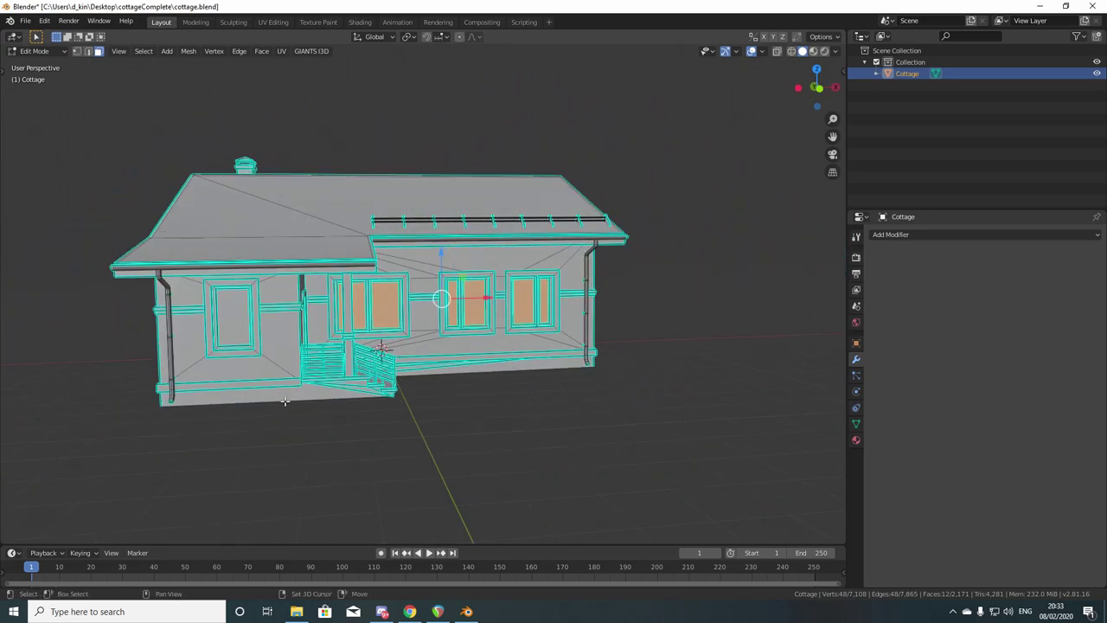
{"action": "left_click", "coordinate": [239, 310], "text": "shift"}
{"action": "middle_click_drag", "start_coordinate": [239, 311], "coordinate": [465, 389]}
{"action": "scroll", "coordinate": [440, 395], "scroll_direction": "up", "scroll_amount": 4}
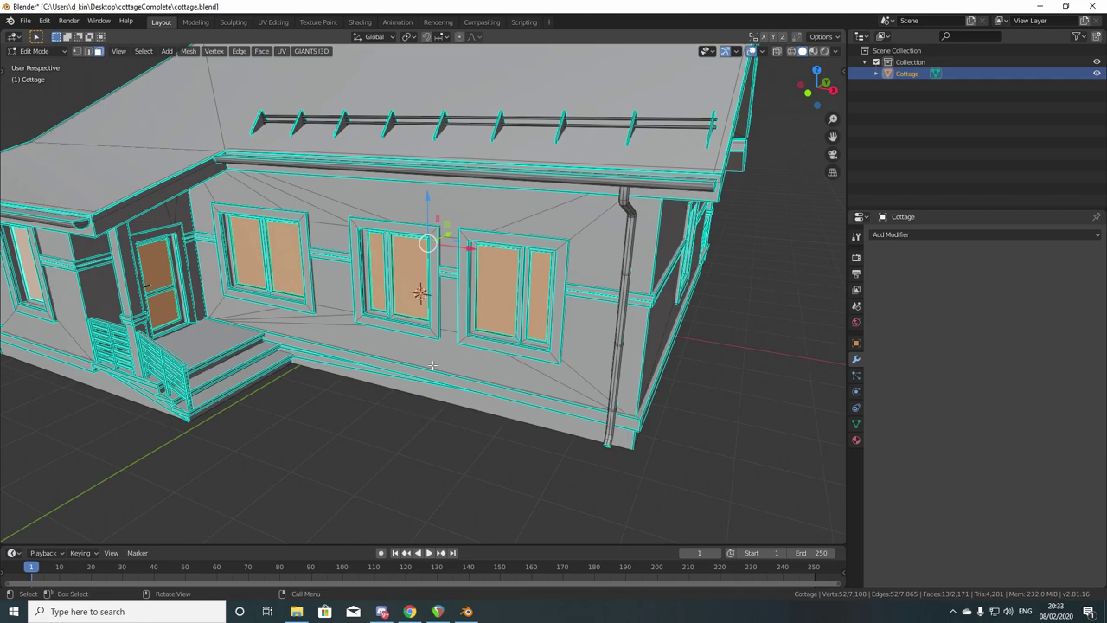
{"action": "middle_click_drag", "start_coordinate": [477, 412], "coordinate": [404, 388]}
{"action": "scroll", "coordinate": [476, 402], "scroll_direction": "down", "scroll_amount": 3}
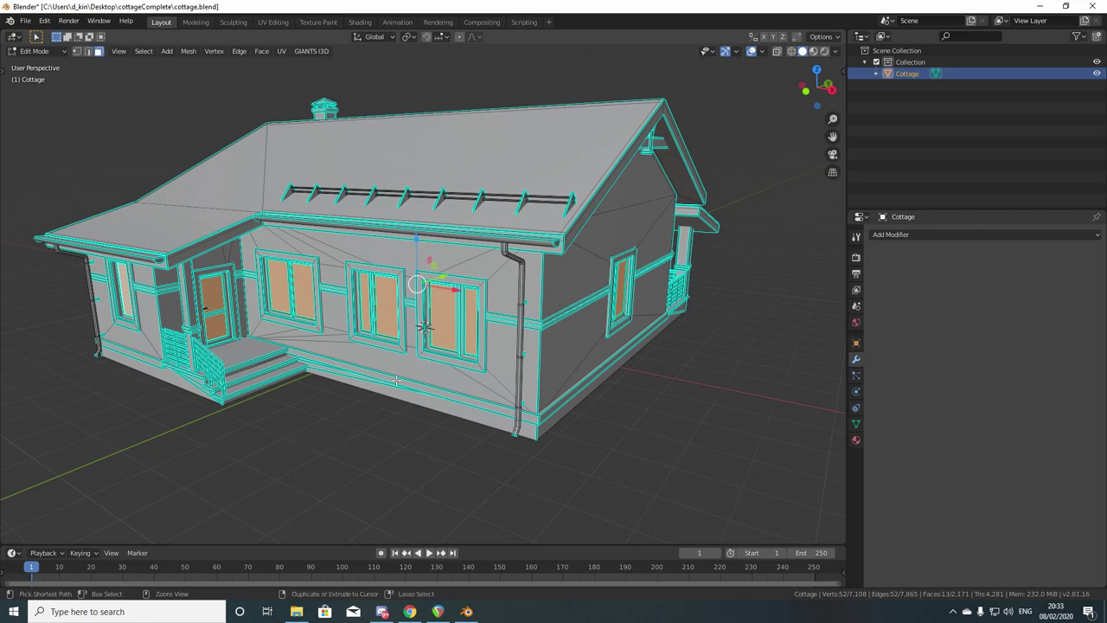
{"action": "key", "text": "ctrl+p"}
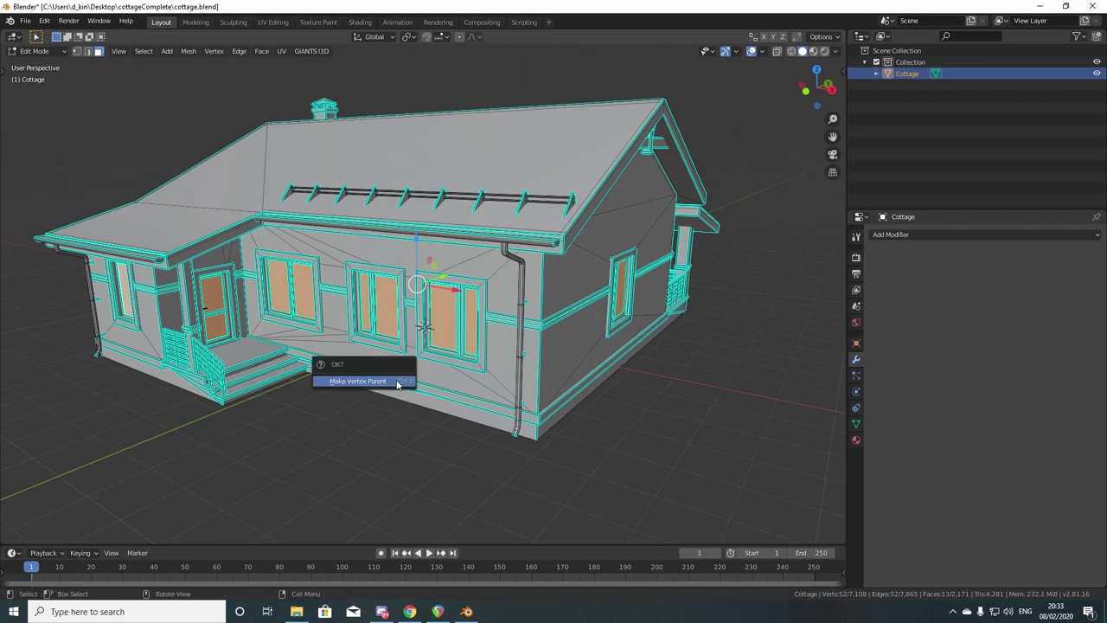
{"action": "left_click", "coordinate": [397, 383]}
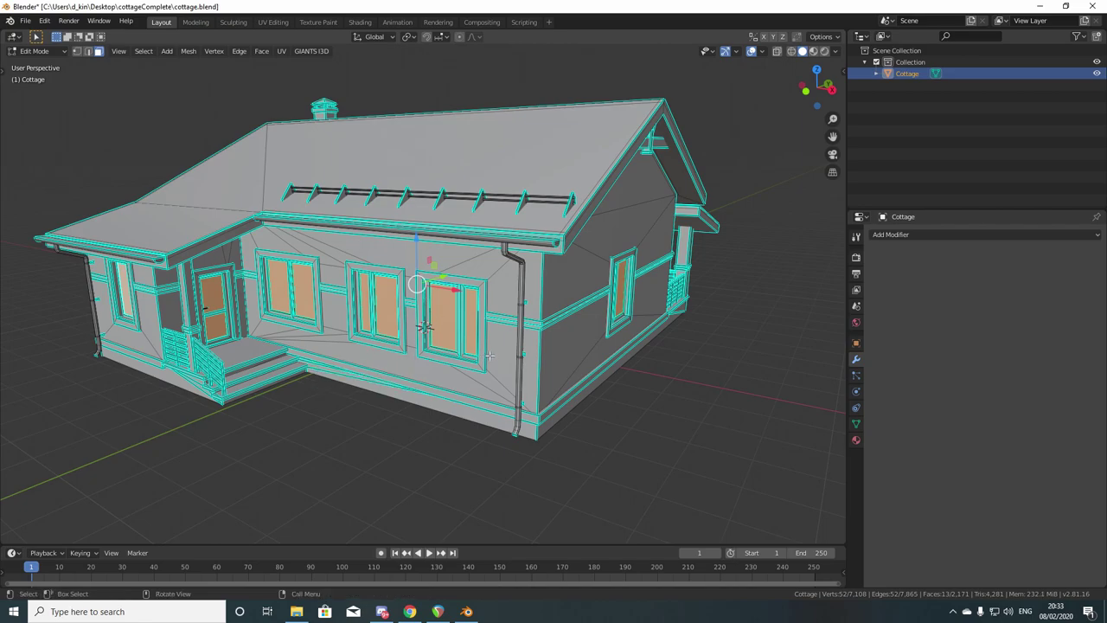
{"action": "key", "text": "p"}
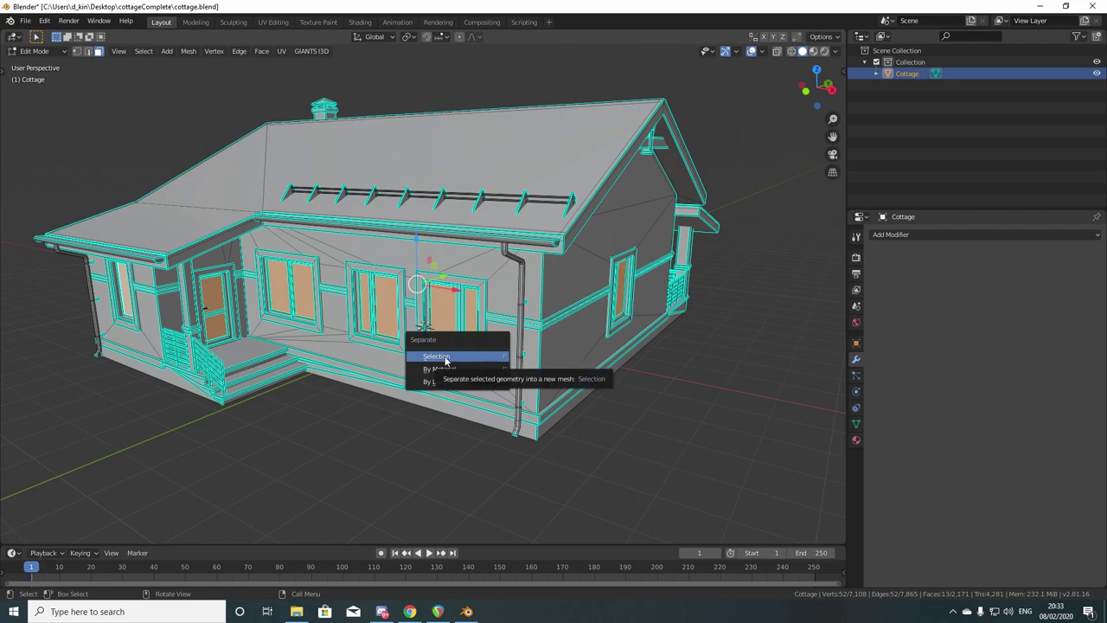
{"action": "key", "text": "Escape"}
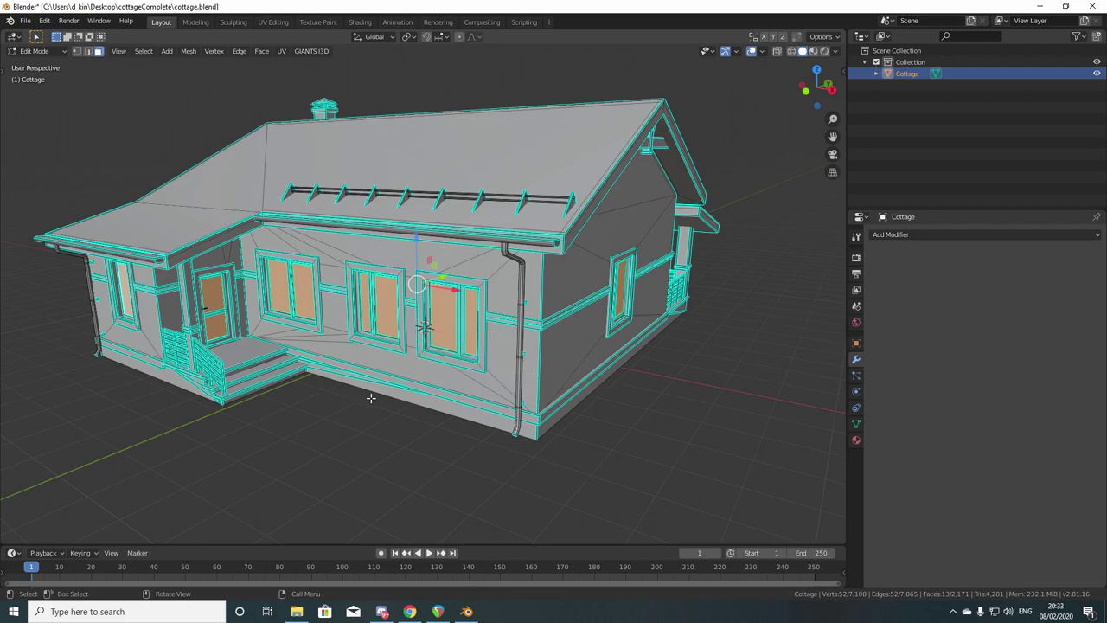
Separate the selected window and door panes from the Cottage mesh into their own object and select that new object
{"action": "key", "text": "p"}
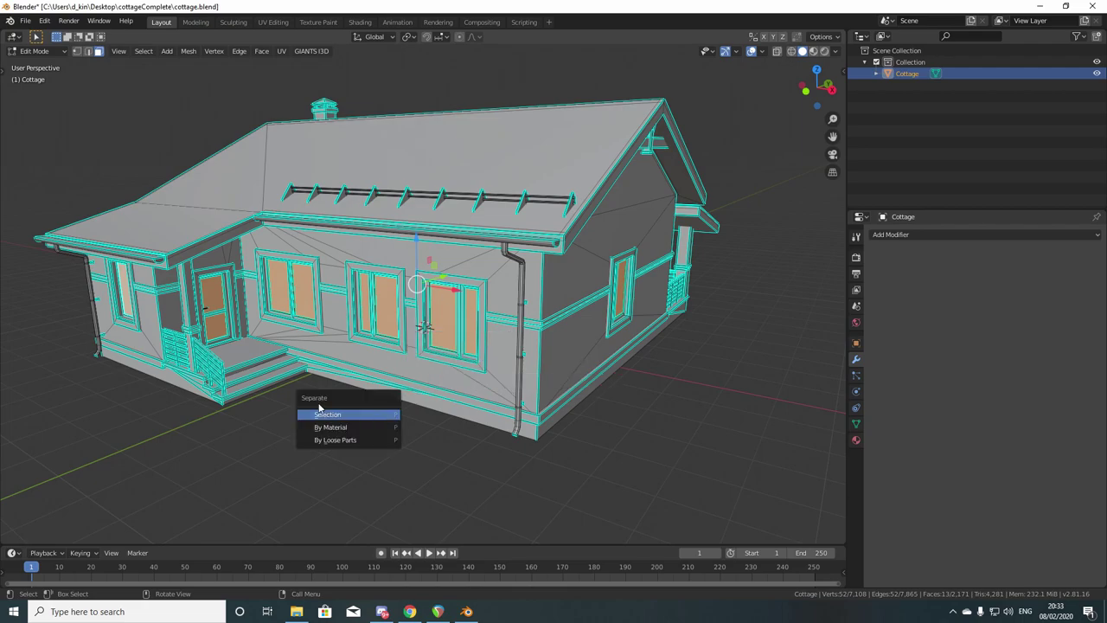
{"action": "left_click", "coordinate": [338, 418]}
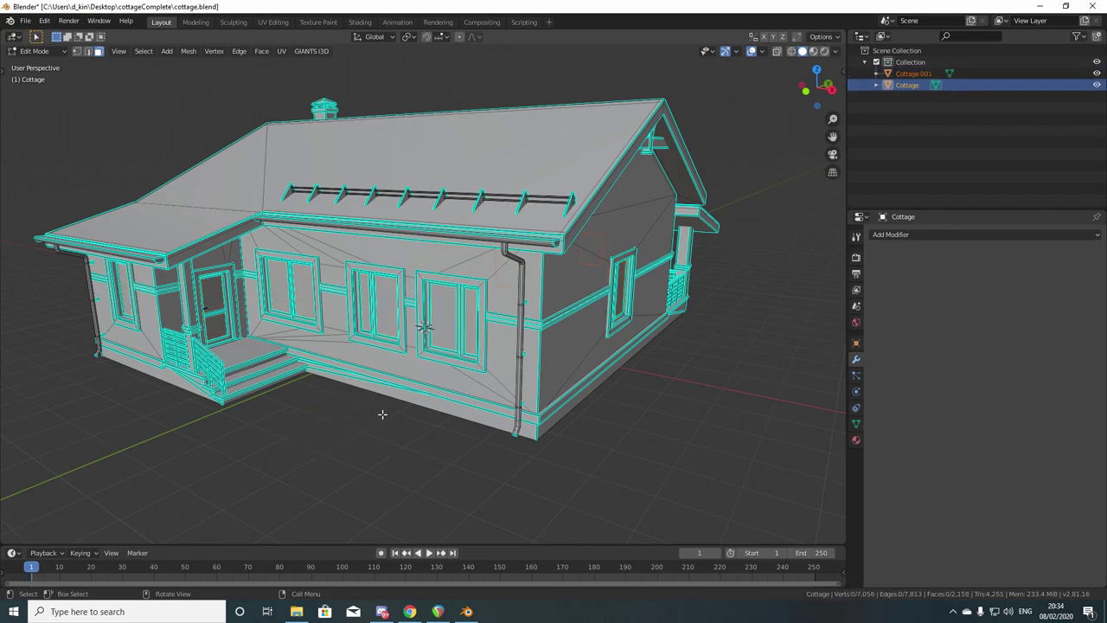
{"action": "left_click", "coordinate": [904, 76]}
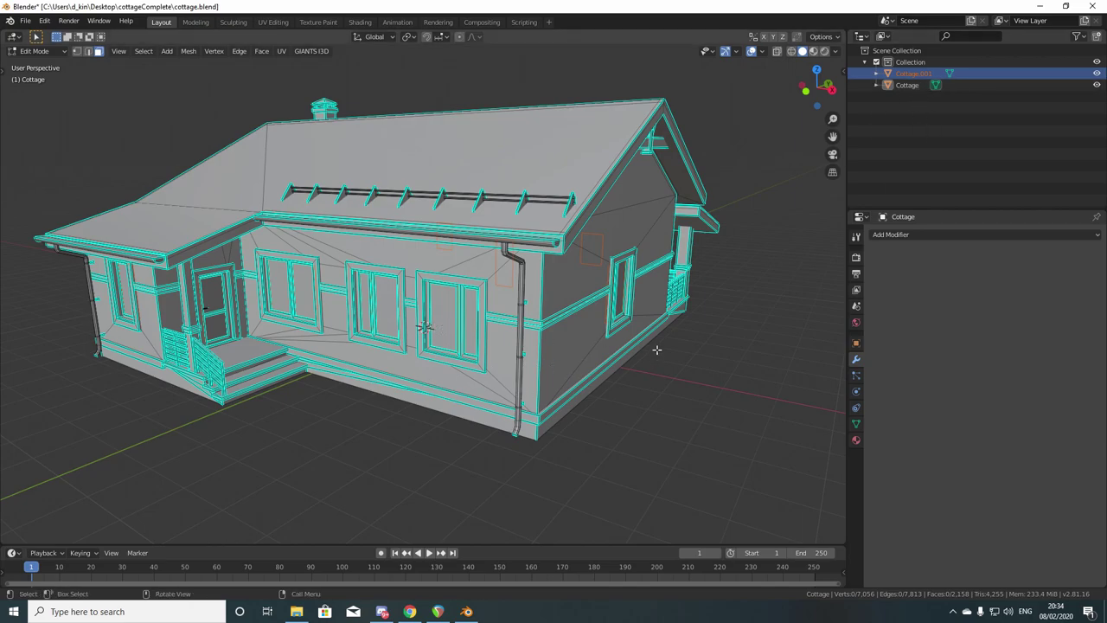
{"action": "left_click", "coordinate": [907, 85]}
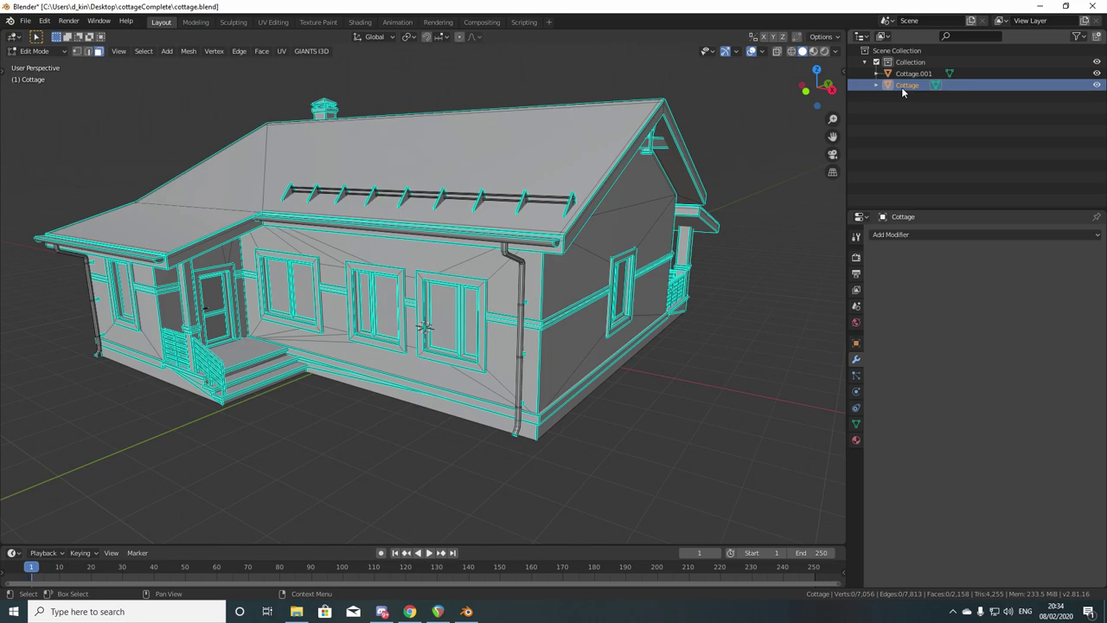
{"action": "left_click", "coordinate": [910, 73]}
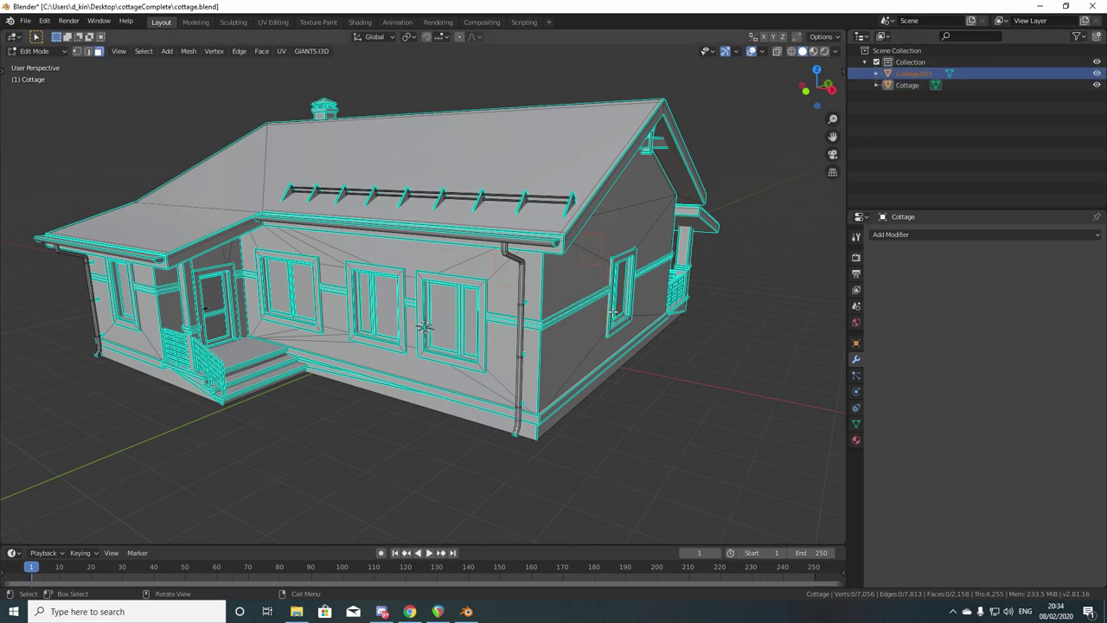
Return to Object Mode, select the panes and the Cottage separately to compare them, and hide the Cottage object with the panes selected
{"action": "key", "text": "Tab"}
{"action": "key", "text": "alt+a"}
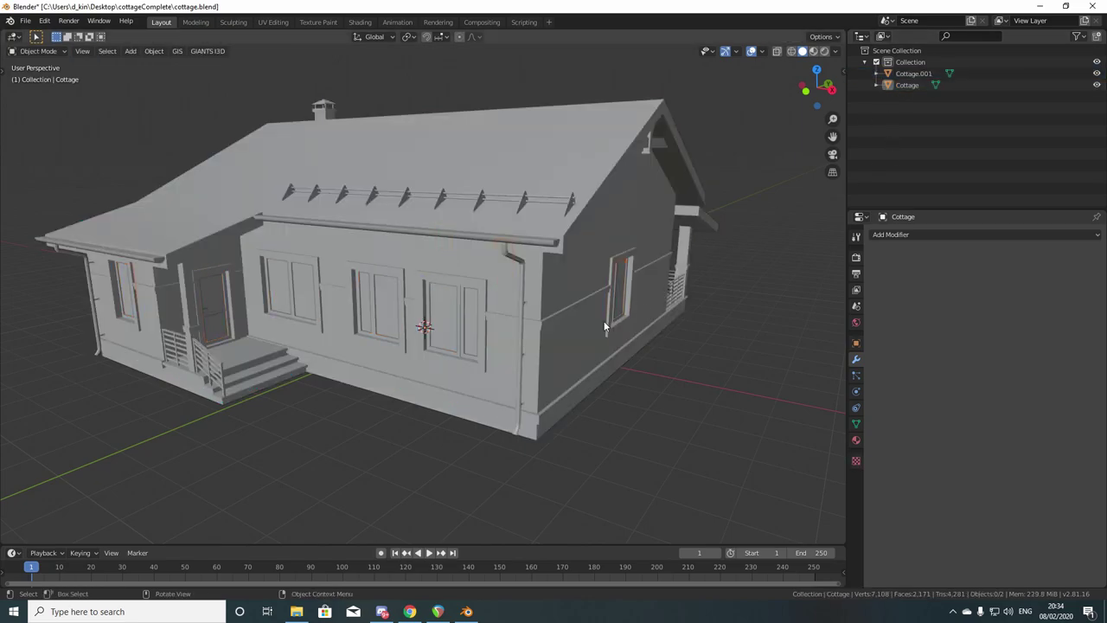
{"action": "left_click", "coordinate": [909, 74]}
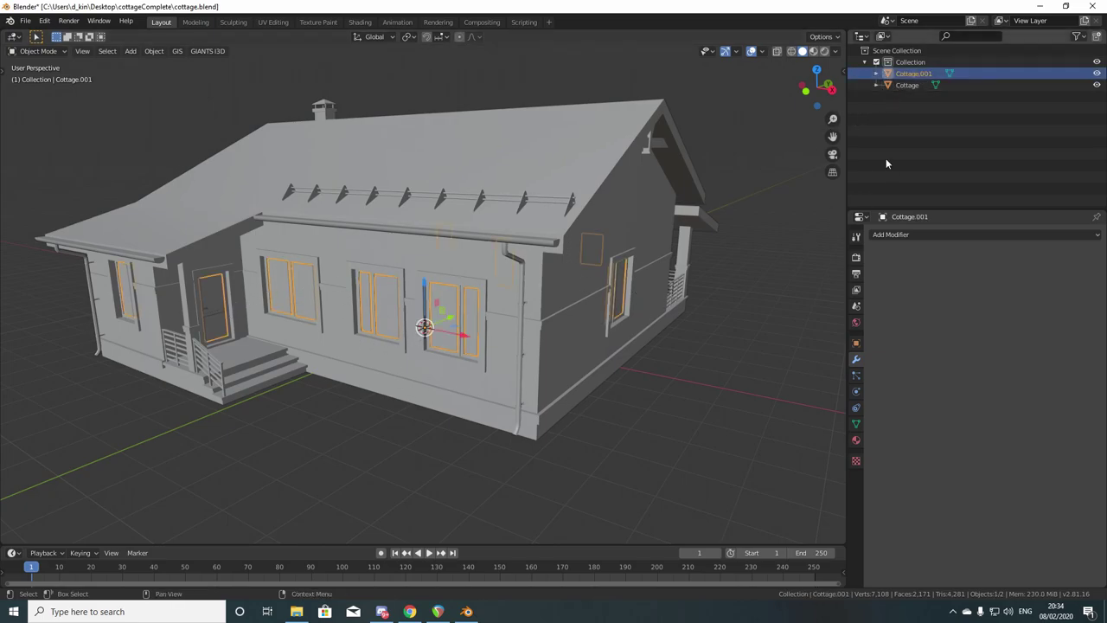
{"action": "left_click", "coordinate": [904, 85]}
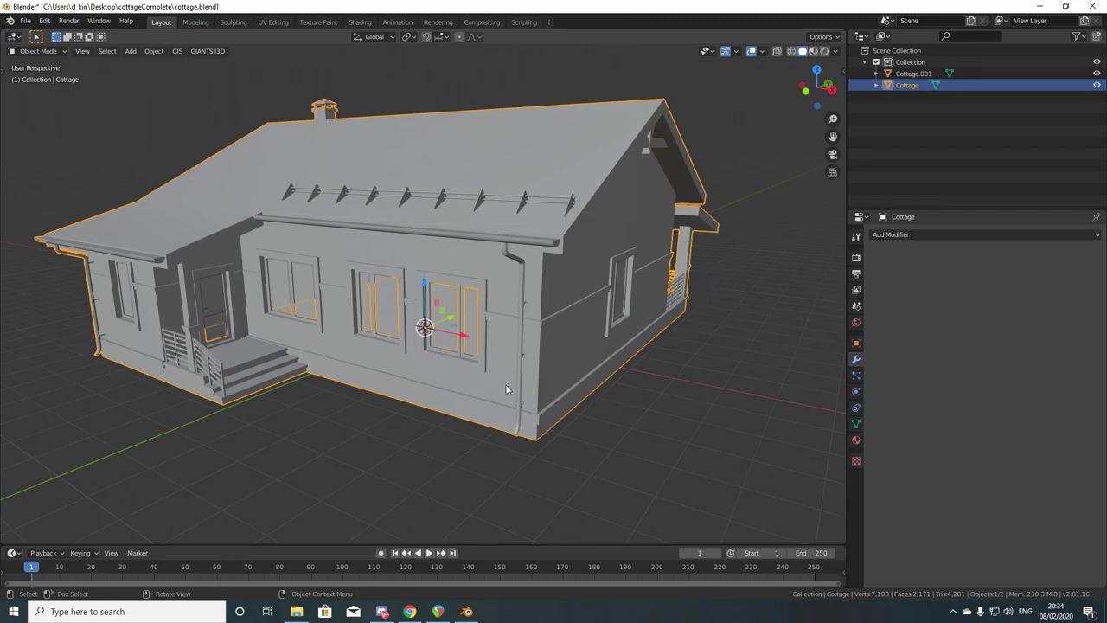
{"action": "key", "text": "alt+a"}
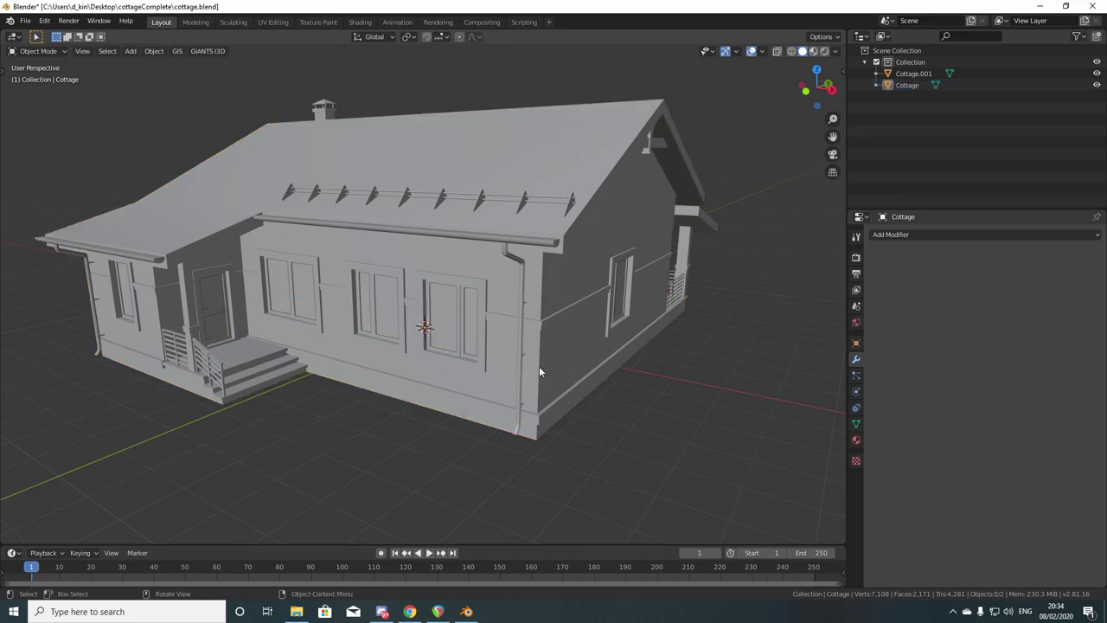
{"action": "left_click", "coordinate": [1096, 85]}
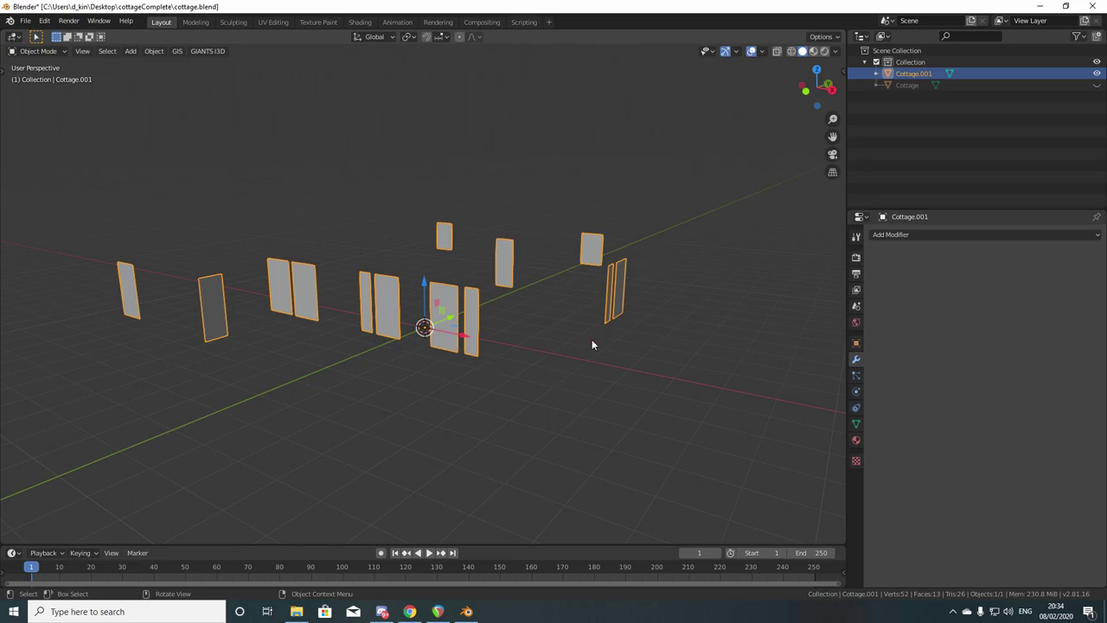
Split the 3D viewport vertically and show the Shader Editor with its sidebar hidden in the new area
{"action": "left_click_drag", "start_coordinate": [842, 31], "coordinate": [437, 36]}
{"action": "left_click", "coordinate": [451, 37]}
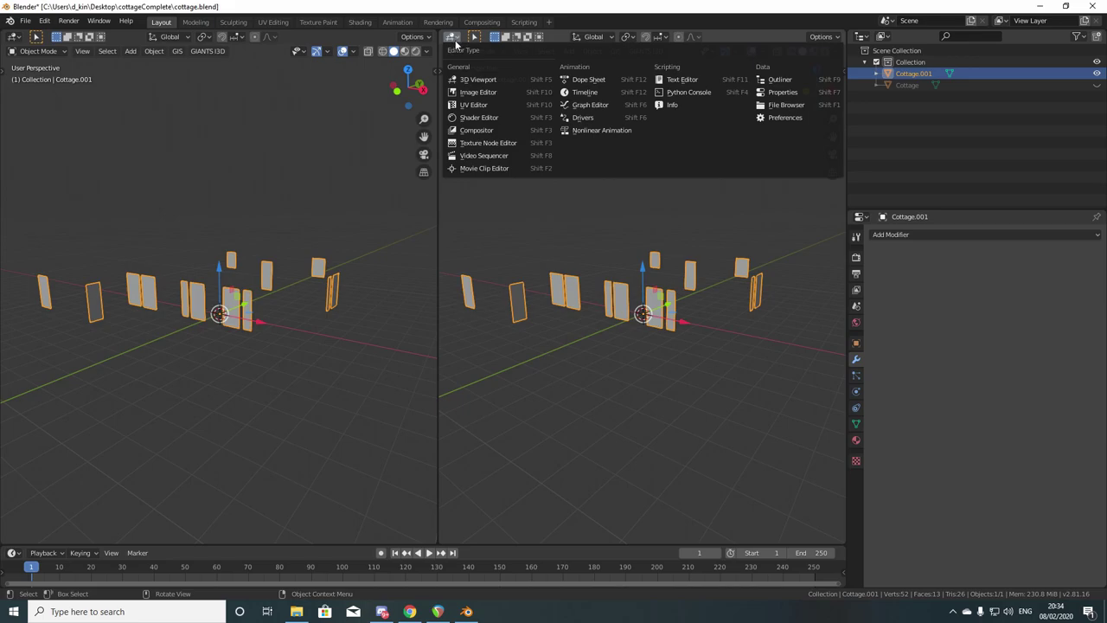
{"action": "left_click", "coordinate": [482, 120]}
{"action": "key", "text": "n"}
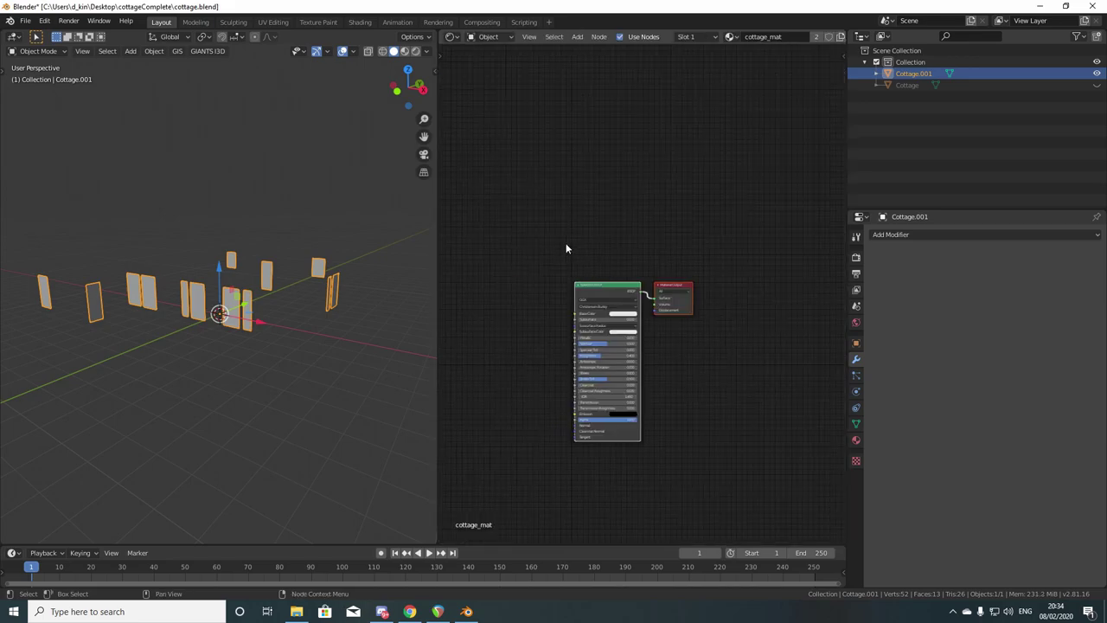
Make a single-user copy of cottage_mat for the panes object and rename it window_mat
{"action": "left_click", "coordinate": [729, 36]}
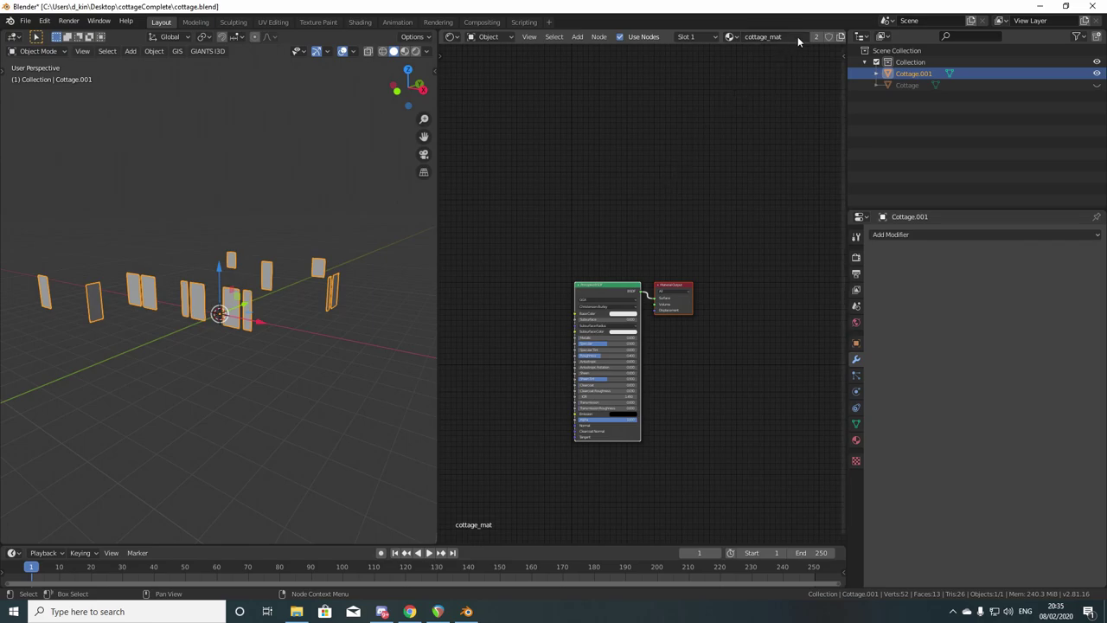
{"action": "scroll", "coordinate": [797, 36], "scroll_direction": "down", "scroll_amount": 3}
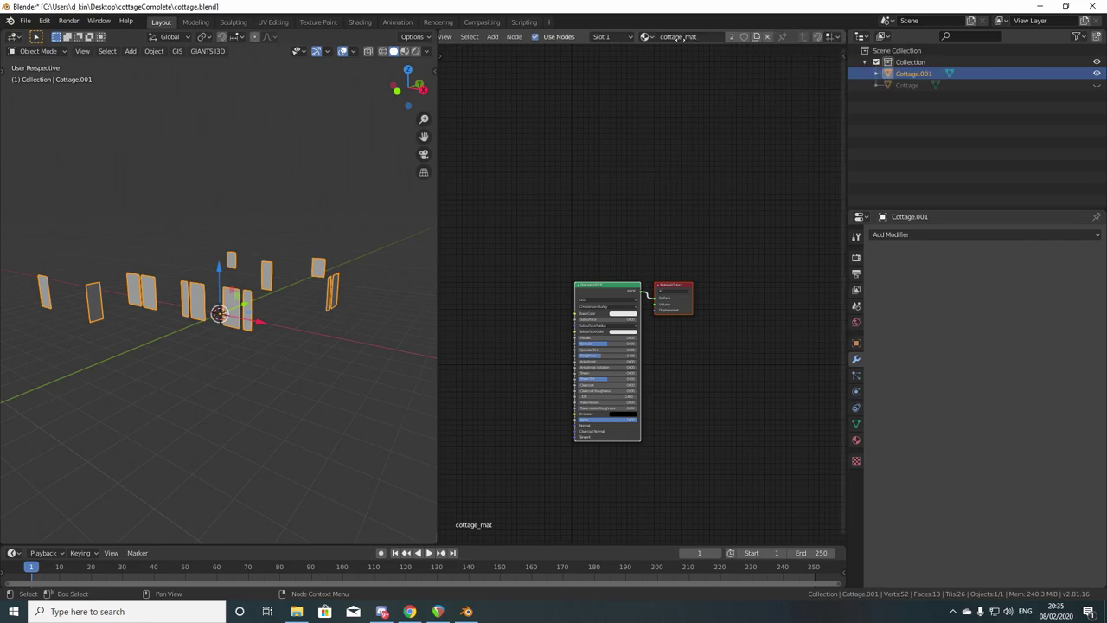
{"action": "left_click", "coordinate": [756, 37]}
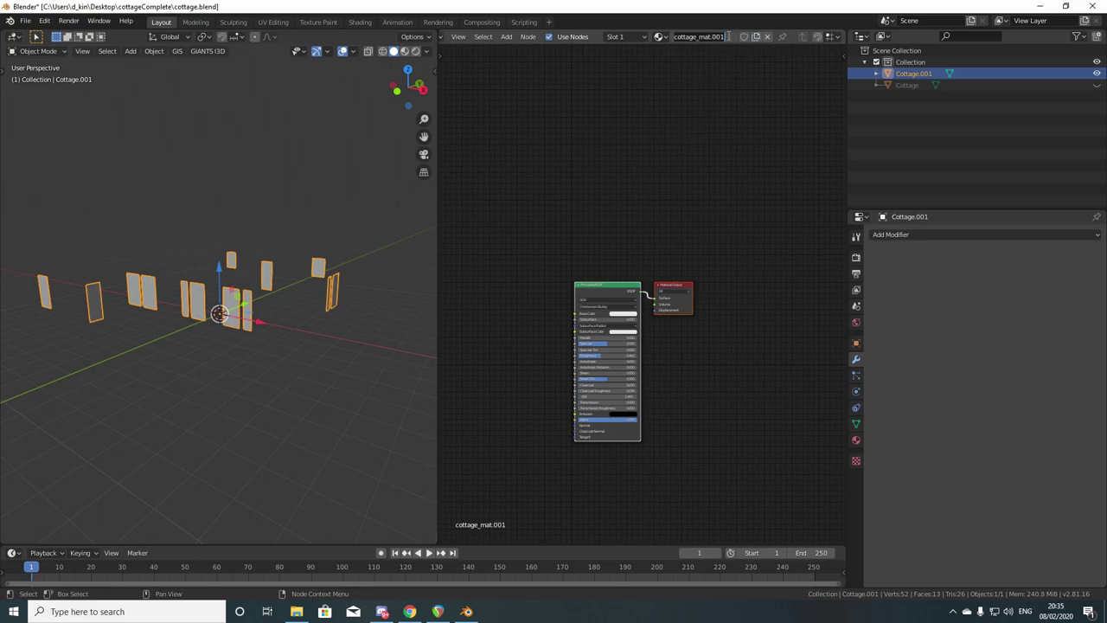
{"action": "type", "text": "window_mat"}
{"action": "key", "text": "Return"}
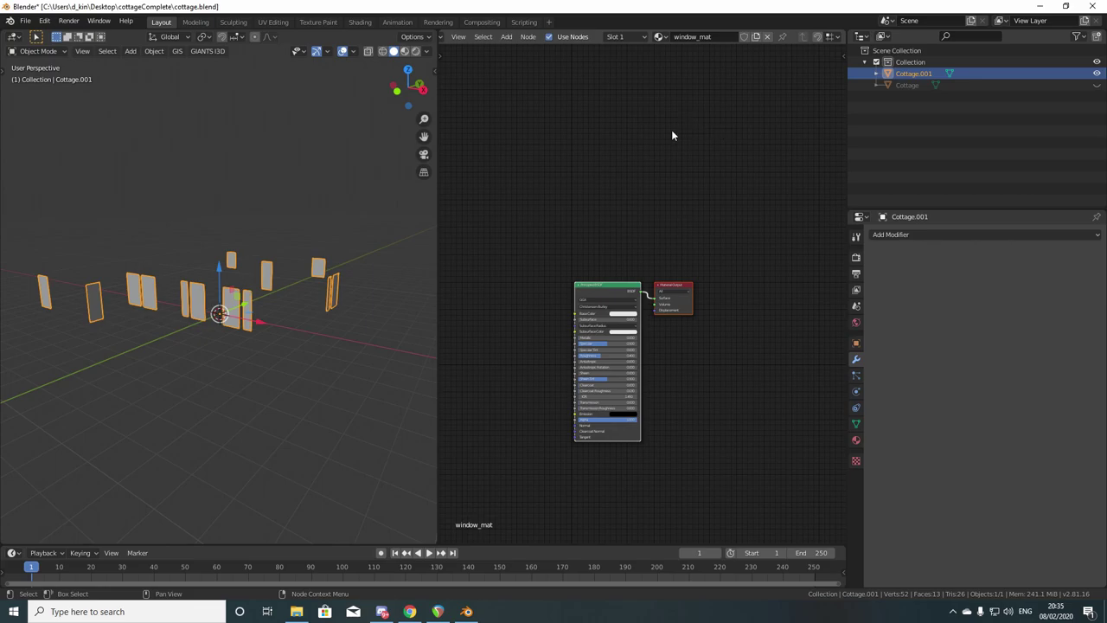
Set the render engine to Cycles with GPU Compute as the device, and return to the window_mat material settings
{"action": "left_click", "coordinate": [856, 440]}
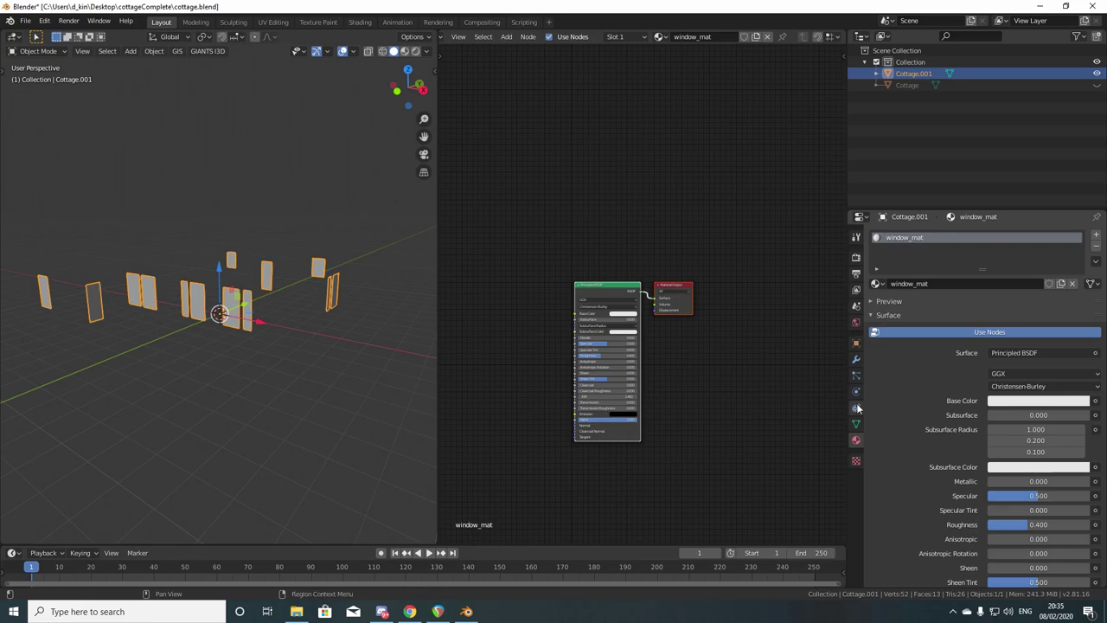
{"action": "left_click", "coordinate": [856, 257]}
{"action": "left_click", "coordinate": [1010, 236]}
{"action": "left_click", "coordinate": [1010, 270]}
{"action": "left_click", "coordinate": [1015, 264]}
{"action": "left_click", "coordinate": [1010, 289]}
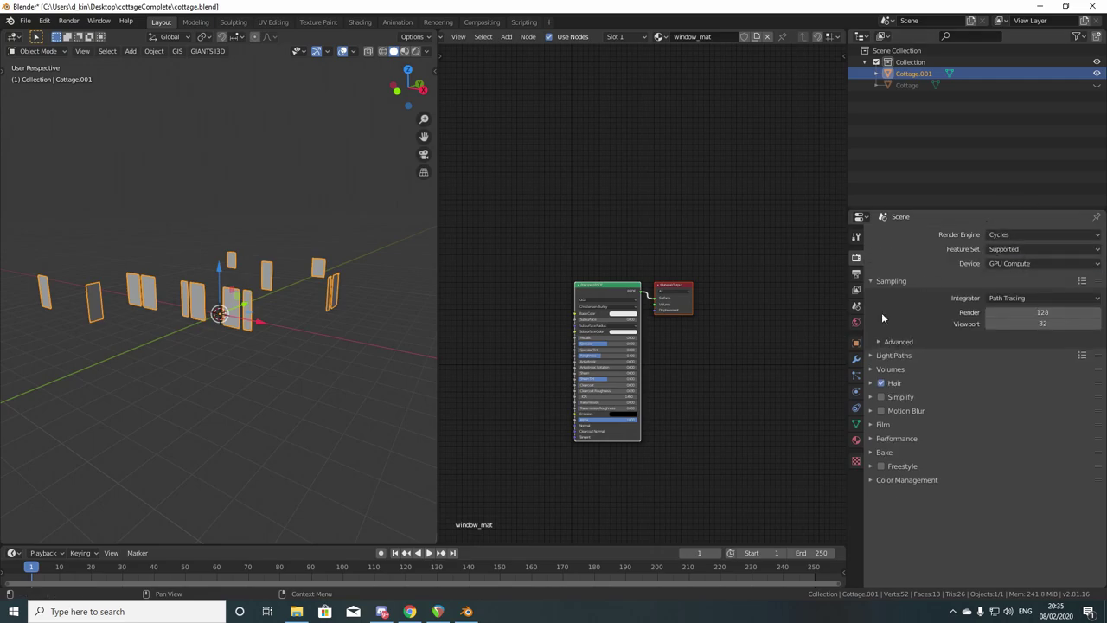
{"action": "left_click", "coordinate": [856, 439]}
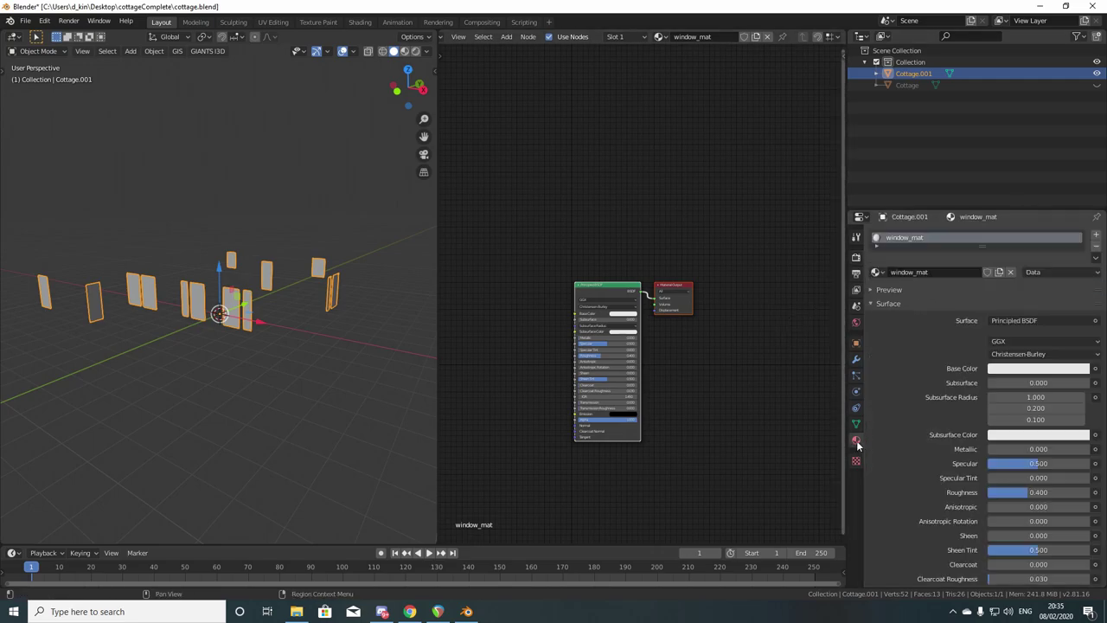
Display the 3D viewport in material preview shading and add an Image Texture node to window_mat beside the Principled BSDF
{"action": "middle_click_drag", "start_coordinate": [681, 348], "coordinate": [780, 283]}
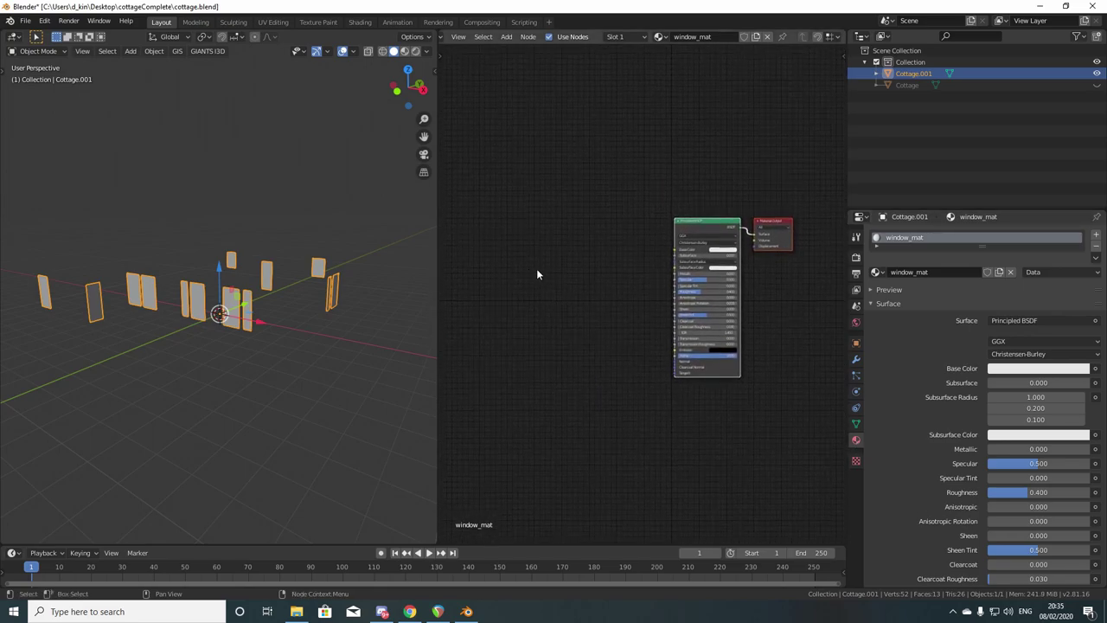
{"action": "left_click", "coordinate": [404, 51]}
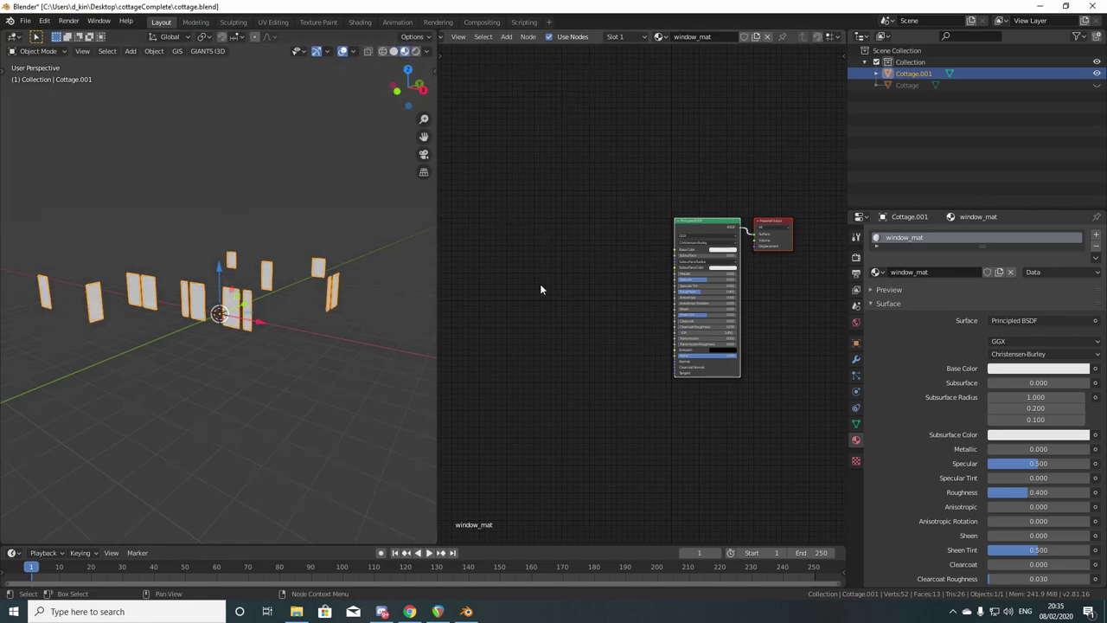
{"action": "key", "text": "shift+a"}
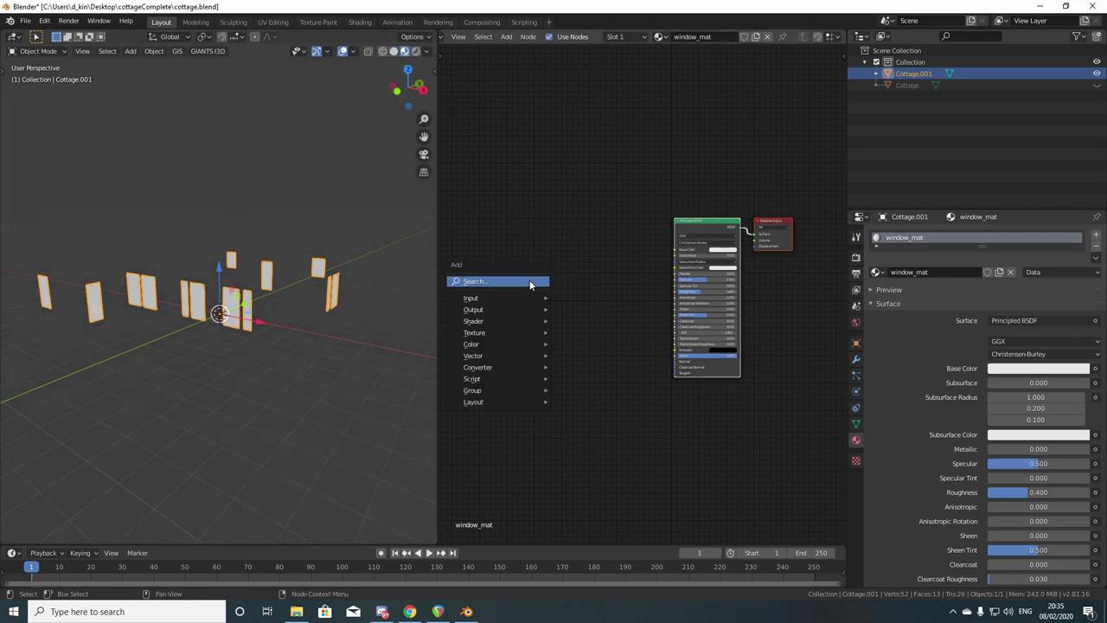
{"action": "mouse_move", "coordinate": [506, 334]}
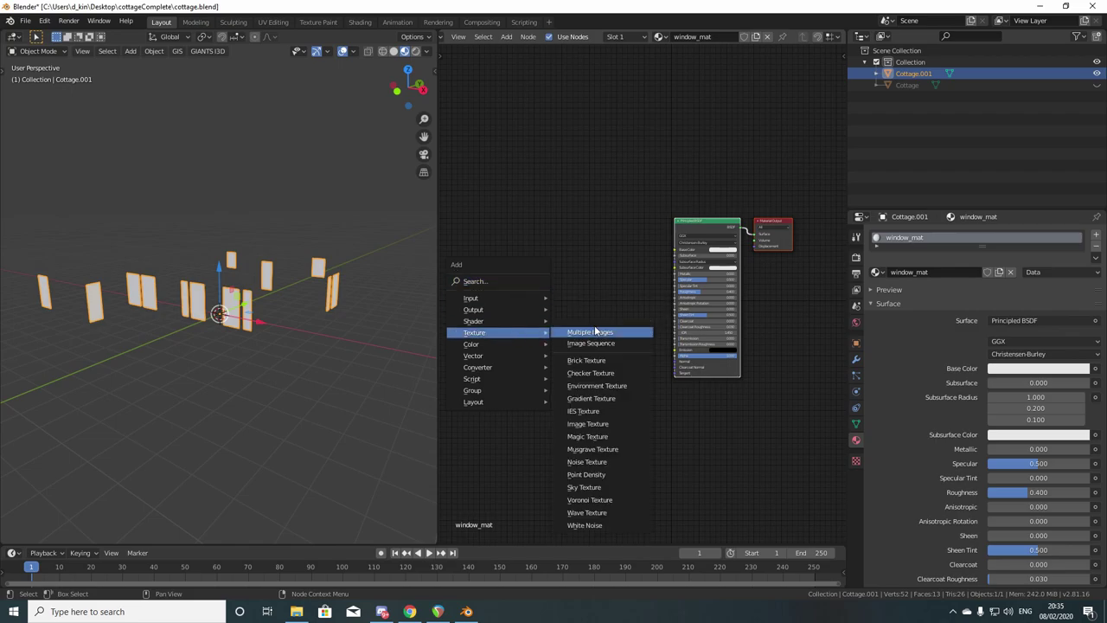
{"action": "left_click", "coordinate": [602, 423]}
{"action": "left_click", "coordinate": [591, 252]}
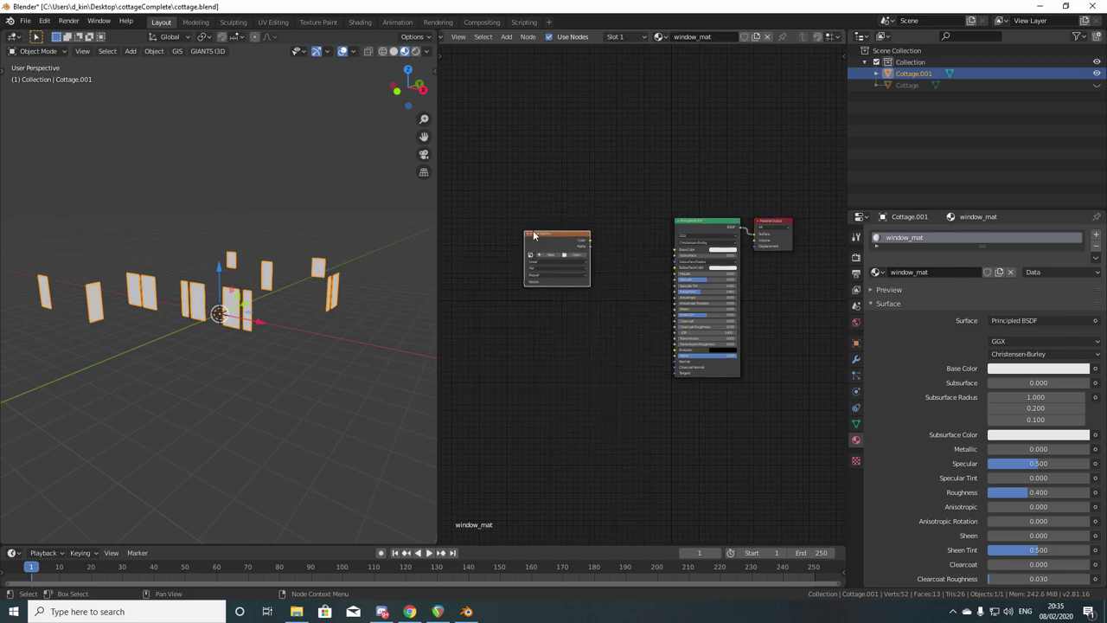
Connect the Image Texture's Color output to the Principled BSDF's Base Color and move the texture node closer to it
{"action": "scroll", "coordinate": [591, 252], "scroll_direction": "up", "scroll_amount": 3}
{"action": "middle_click_drag", "start_coordinate": [586, 232], "coordinate": [610, 247]}
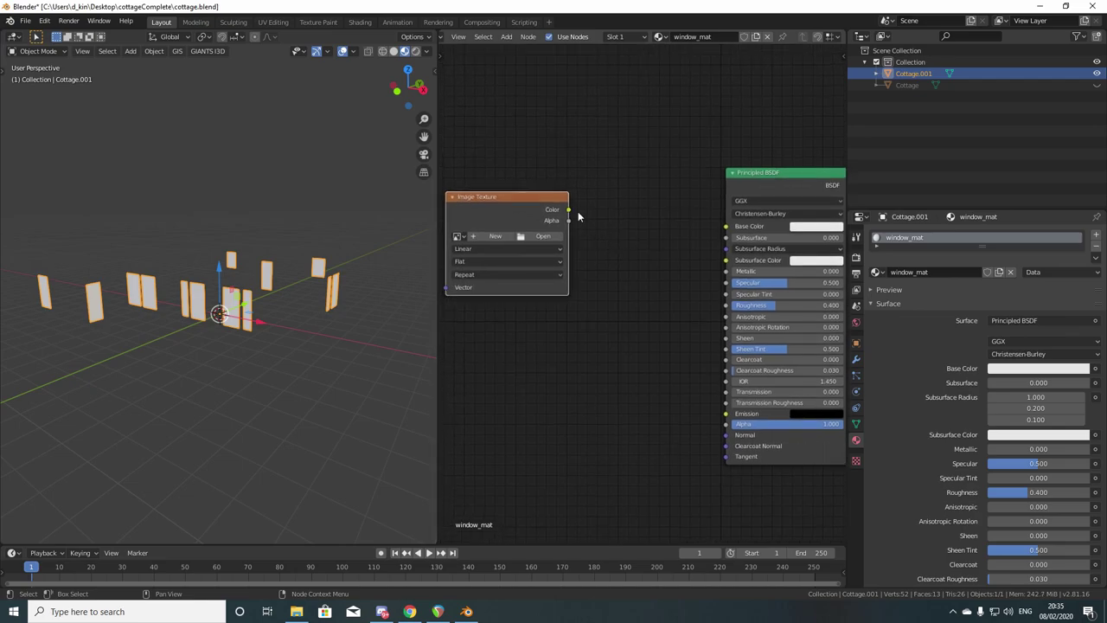
{"action": "left_click_drag", "start_coordinate": [568, 209], "coordinate": [724, 226]}
{"action": "left_click_drag", "start_coordinate": [521, 213], "coordinate": [585, 232]}
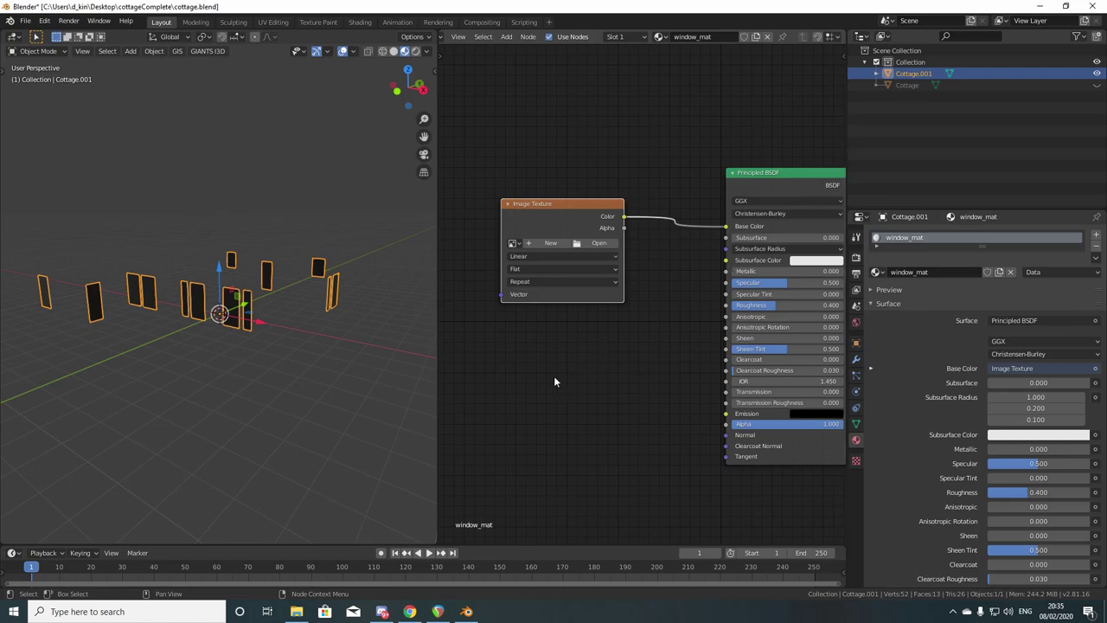
Open an image for the Image Texture node and browse to E:\Farming Simulator 2019\data\maps\textures\european
{"action": "left_click", "coordinate": [594, 242]}
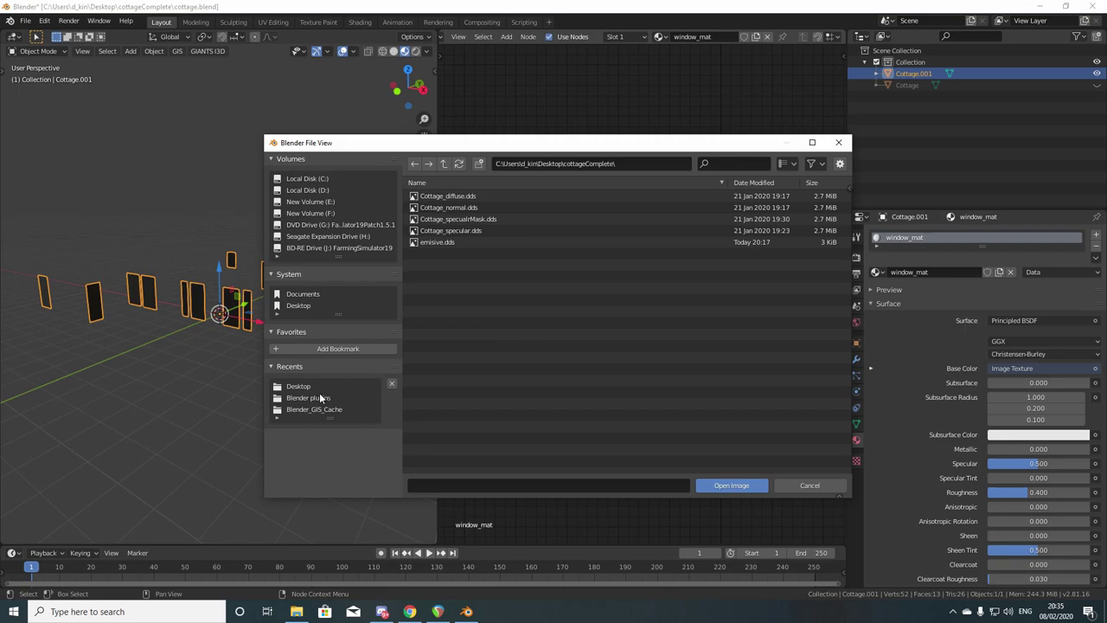
{"action": "left_click", "coordinate": [313, 204]}
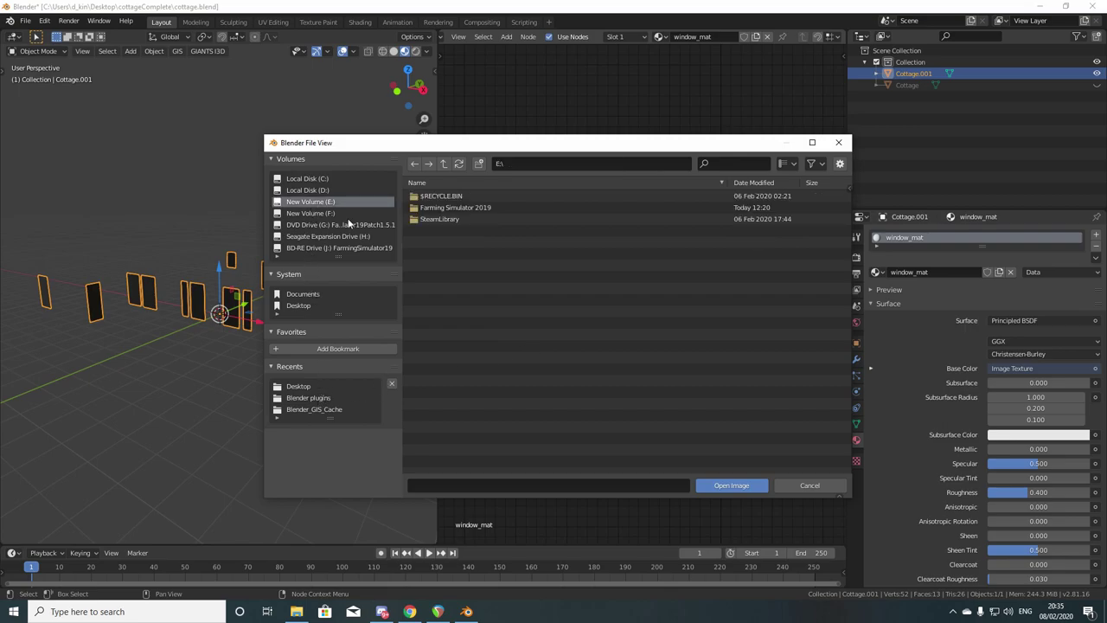
{"action": "left_click", "coordinate": [438, 208]}
{"action": "left_click", "coordinate": [435, 195]}
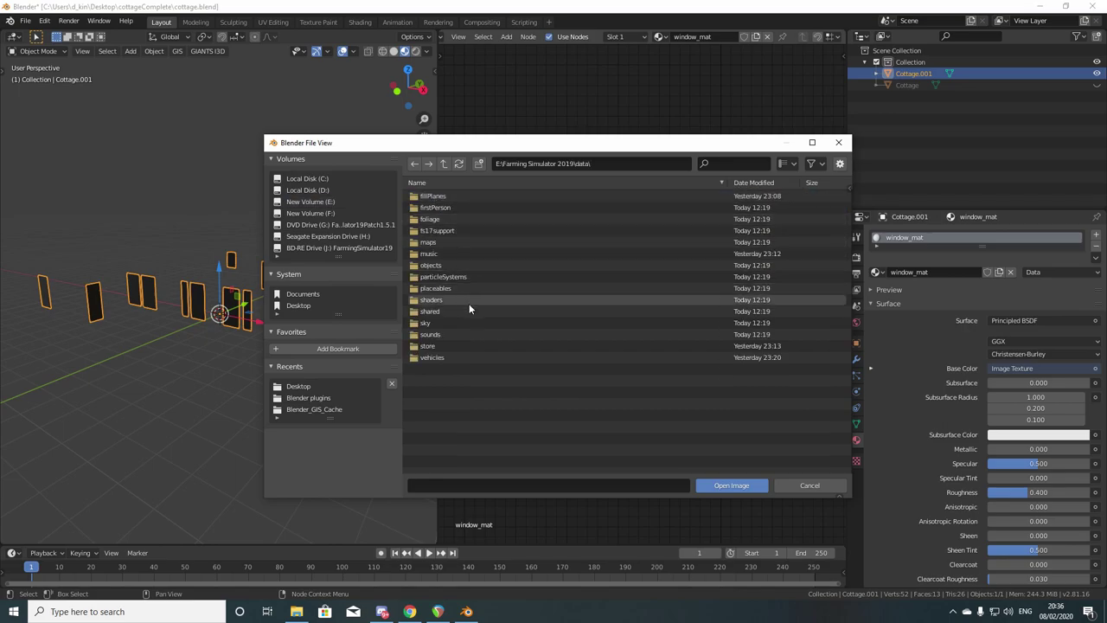
{"action": "left_click", "coordinate": [438, 243]}
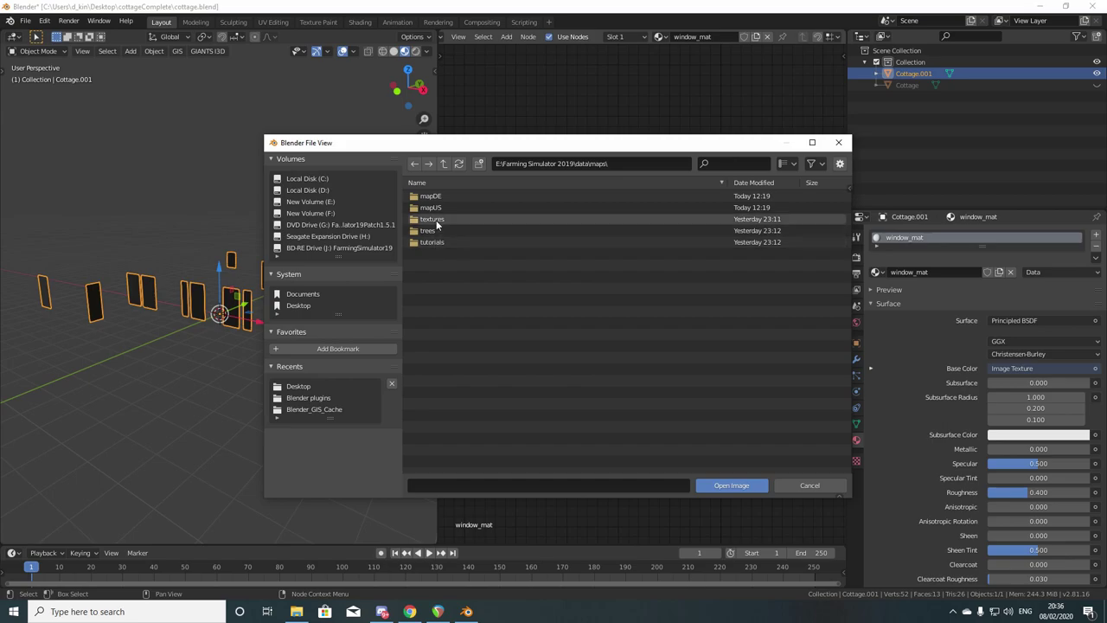
{"action": "left_click", "coordinate": [435, 219]}
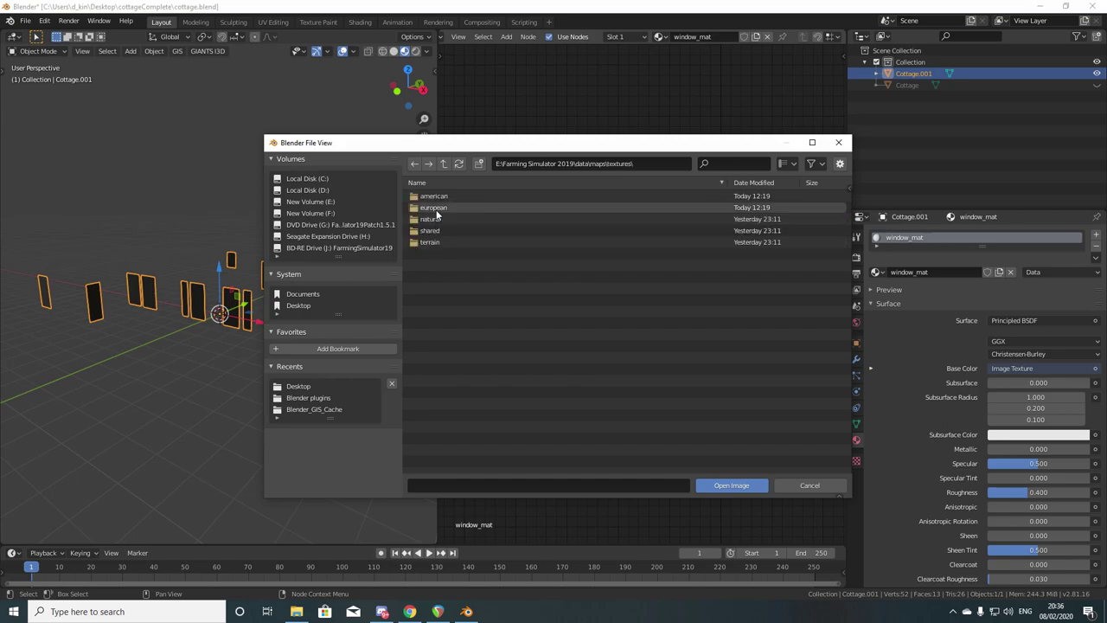
{"action": "left_click", "coordinate": [435, 219]}
Show the european folder's textures as thumbnails and select buildingsWindowsResidential_diffuse.dds
{"action": "scroll", "coordinate": [508, 307], "scroll_direction": "down", "scroll_amount": 1}
{"action": "scroll", "coordinate": [508, 309], "scroll_direction": "down", "scroll_amount": 1}
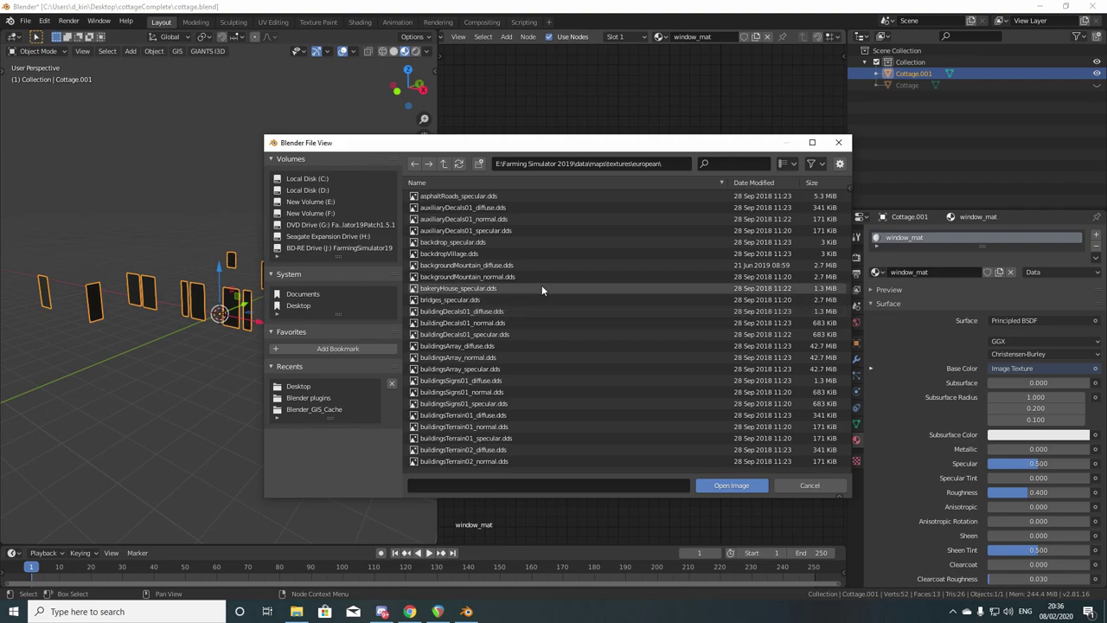
{"action": "left_click", "coordinate": [789, 163]}
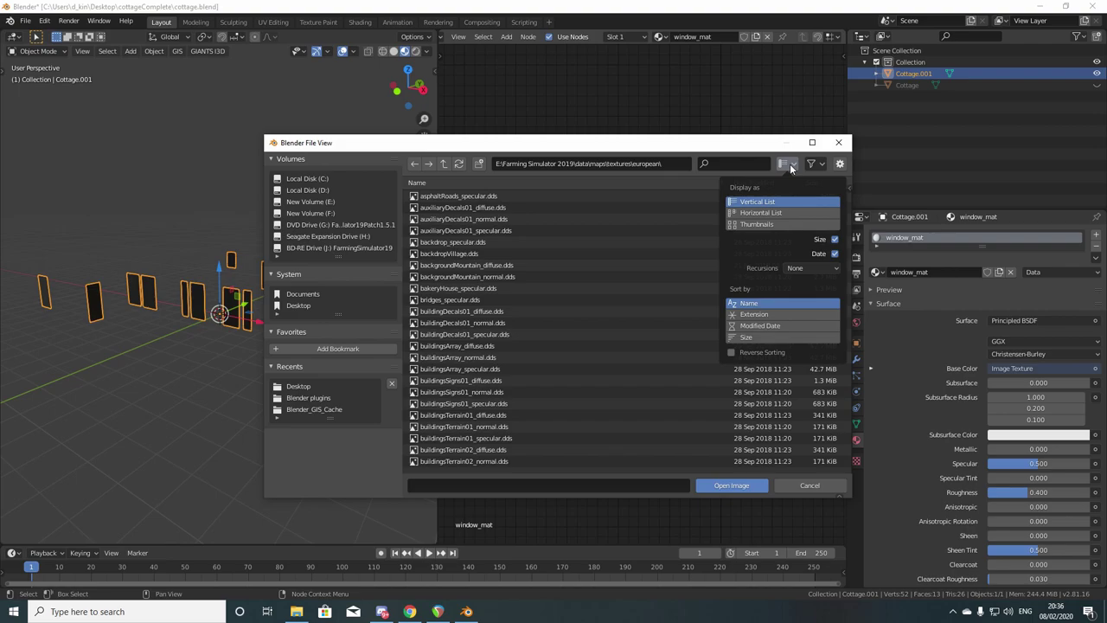
{"action": "left_click", "coordinate": [784, 224]}
{"action": "scroll", "coordinate": [598, 328], "scroll_direction": "down", "scroll_amount": 1}
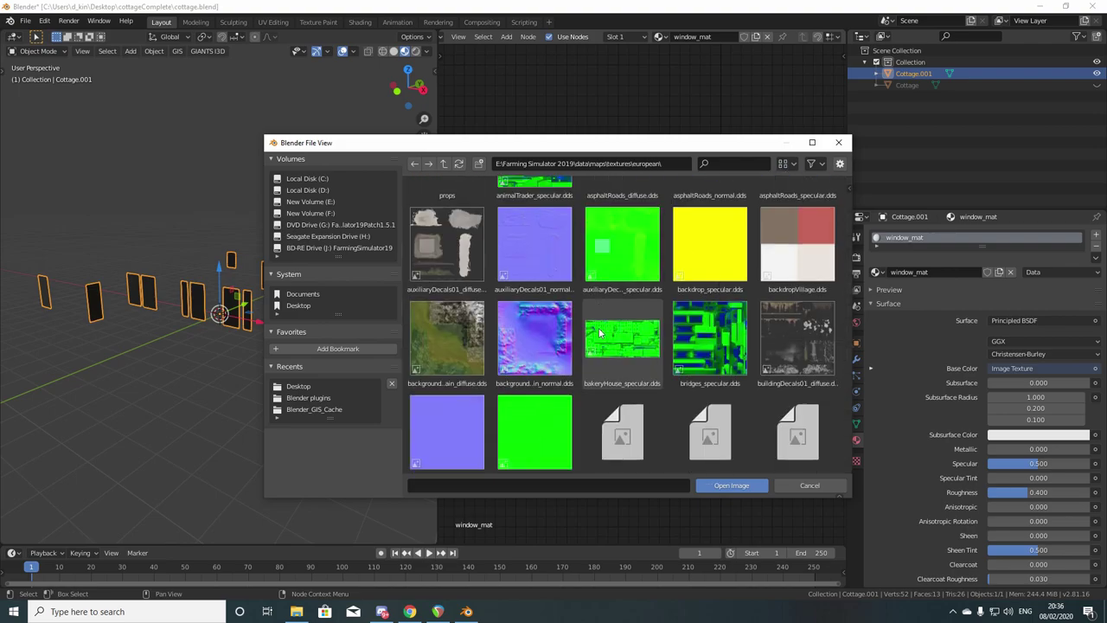
{"action": "scroll", "coordinate": [597, 333], "scroll_direction": "down", "scroll_amount": 6}
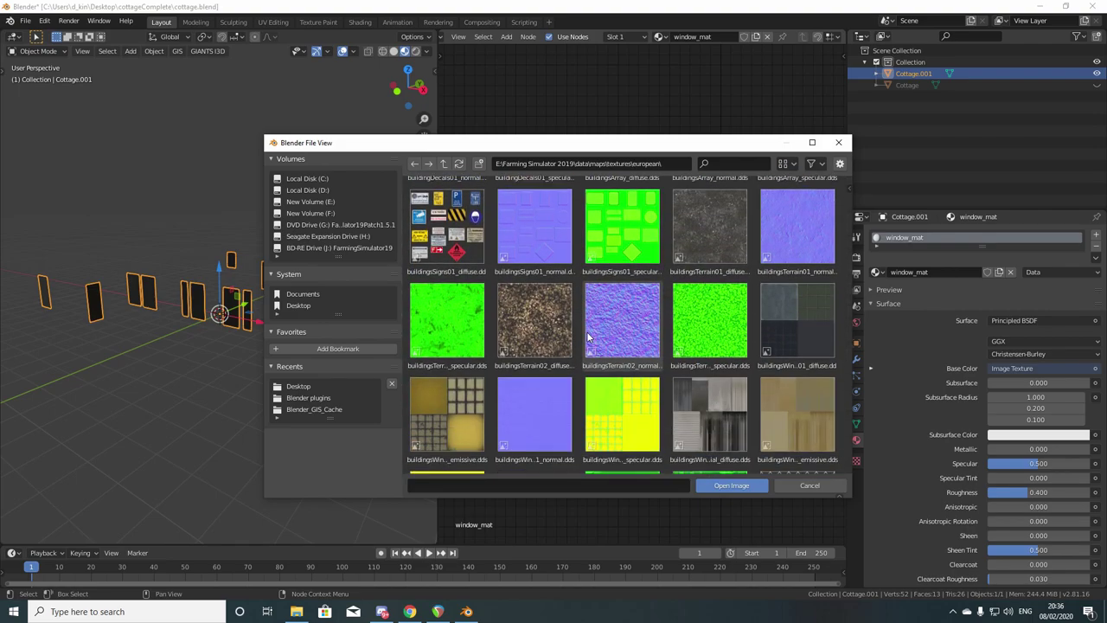
{"action": "scroll", "coordinate": [587, 337], "scroll_direction": "down", "scroll_amount": 2}
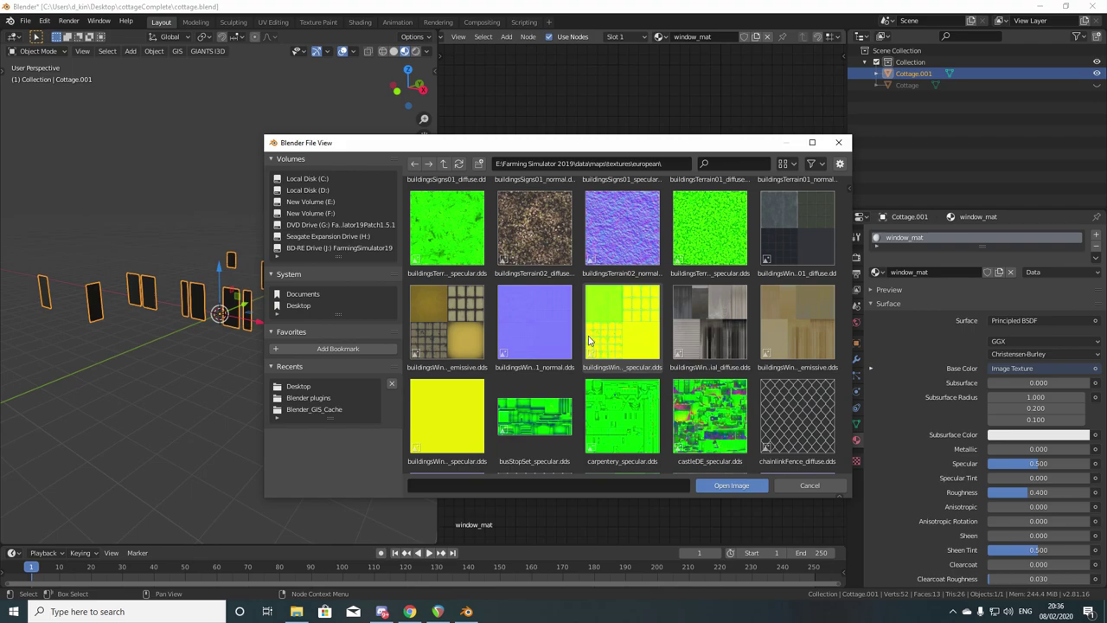
{"action": "scroll", "coordinate": [597, 363], "scroll_direction": "down", "scroll_amount": 1}
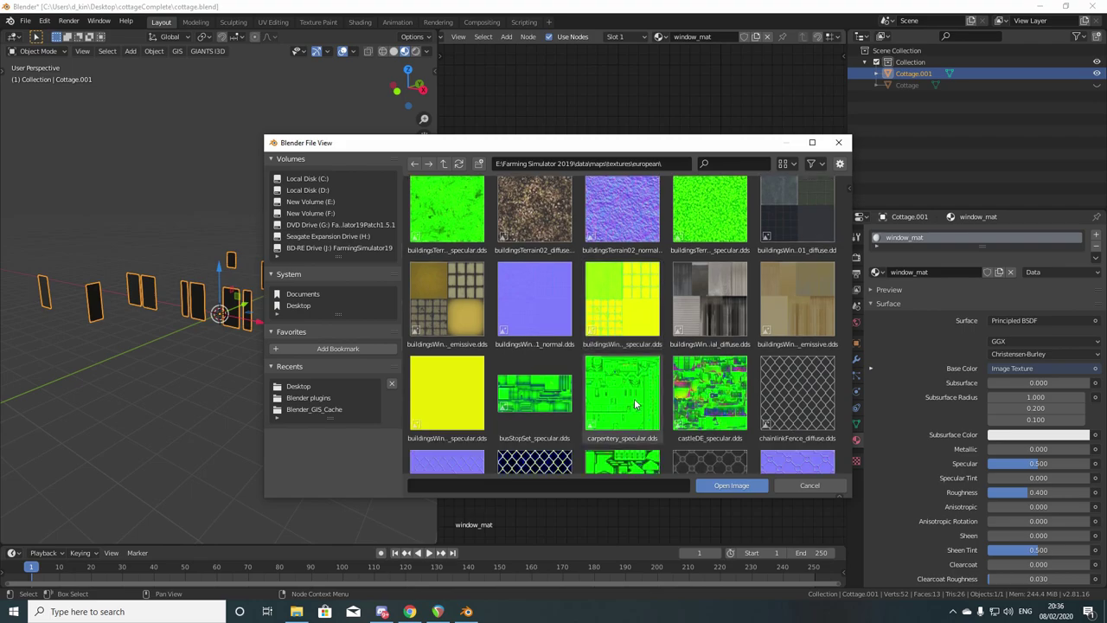
{"action": "left_click", "coordinate": [702, 301]}
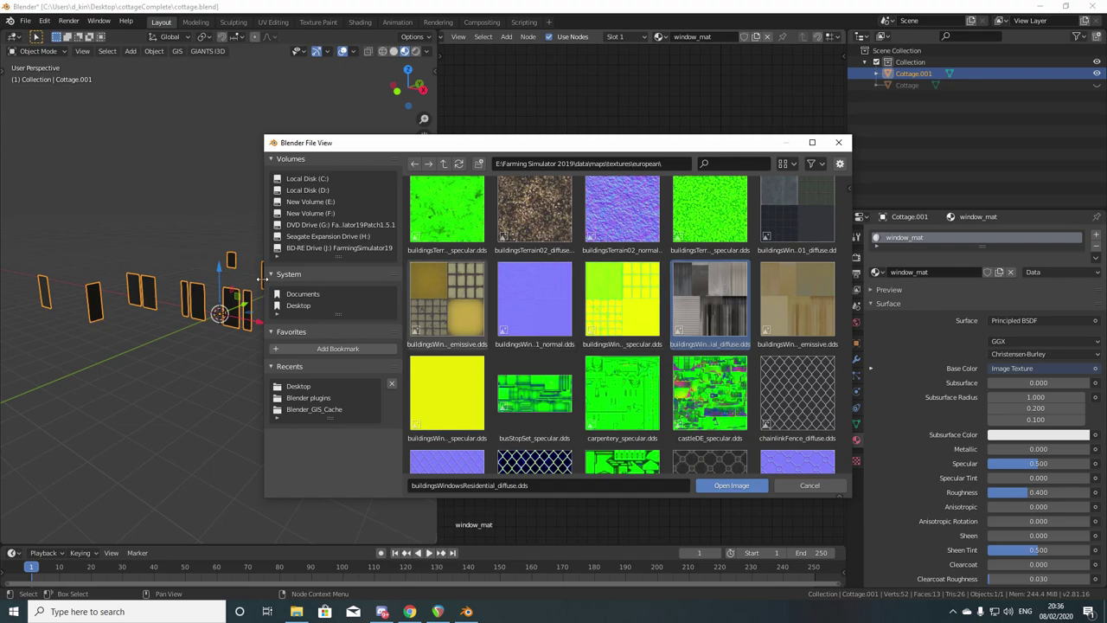
Widen the file browser window and load buildingsWindowsResidential_diffuse.dds into the Image Texture node
{"action": "left_click_drag", "start_coordinate": [263, 274], "coordinate": [102, 274]}
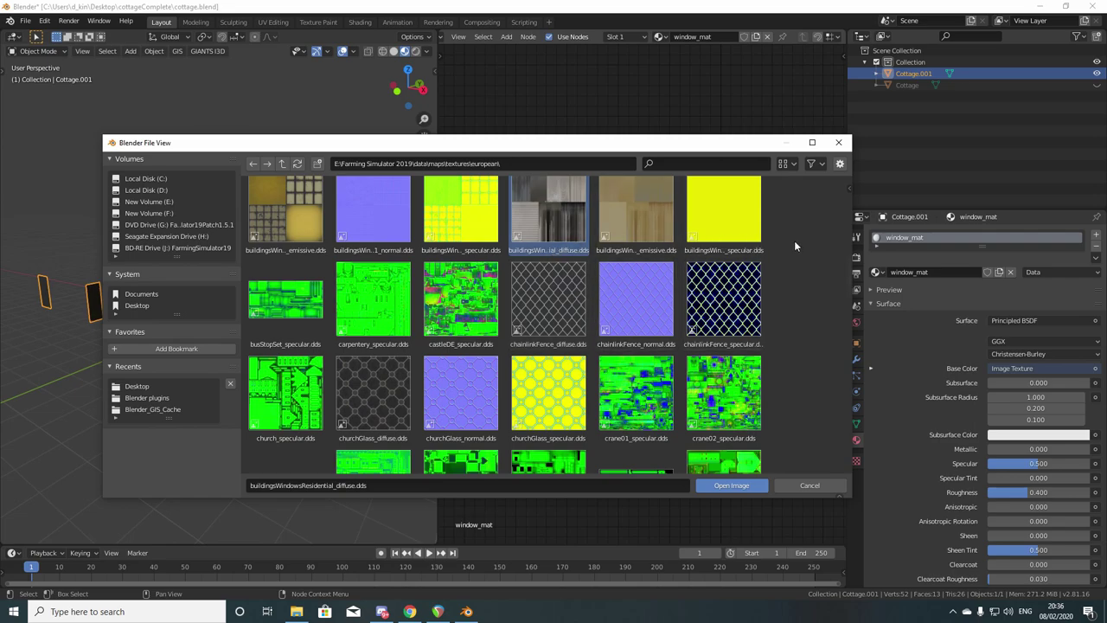
{"action": "left_click_drag", "start_coordinate": [852, 244], "coordinate": [966, 239]}
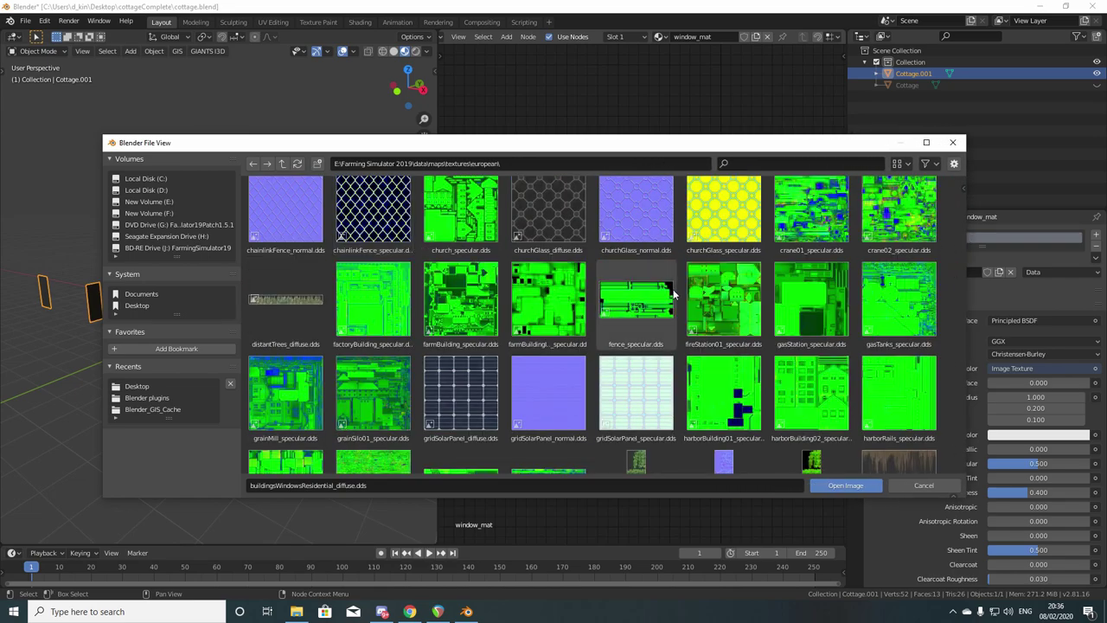
{"action": "scroll", "coordinate": [613, 310], "scroll_direction": "up", "scroll_amount": 2}
{"action": "scroll", "coordinate": [612, 309], "scroll_direction": "up", "scroll_amount": 3}
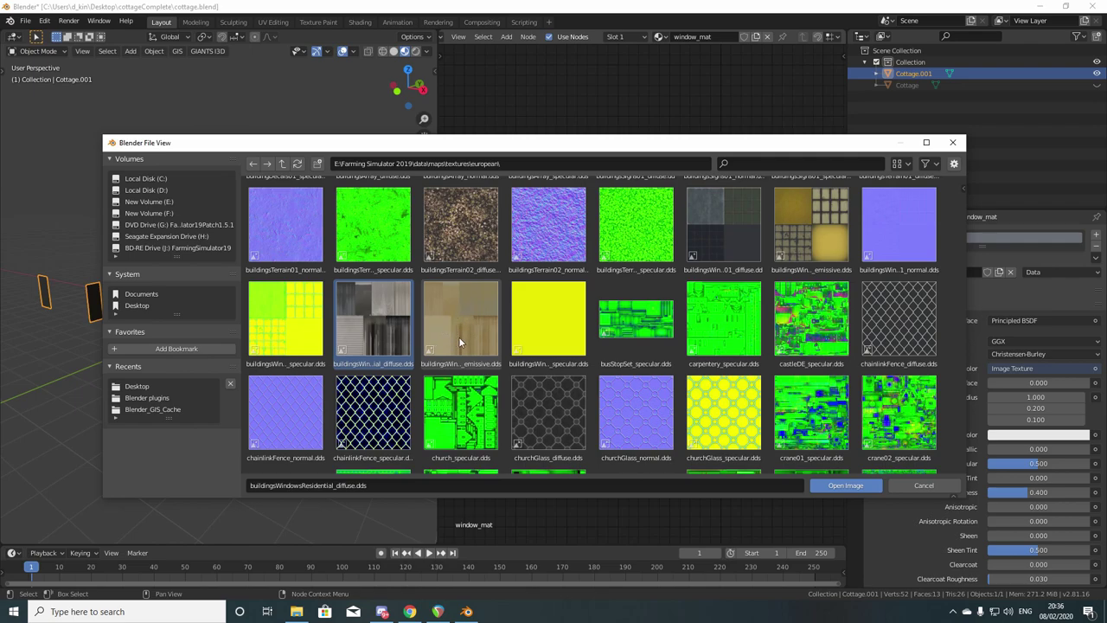
{"action": "double_click", "coordinate": [378, 324]}
{"action": "scroll", "coordinate": [242, 362], "scroll_direction": "up", "scroll_amount": 8}
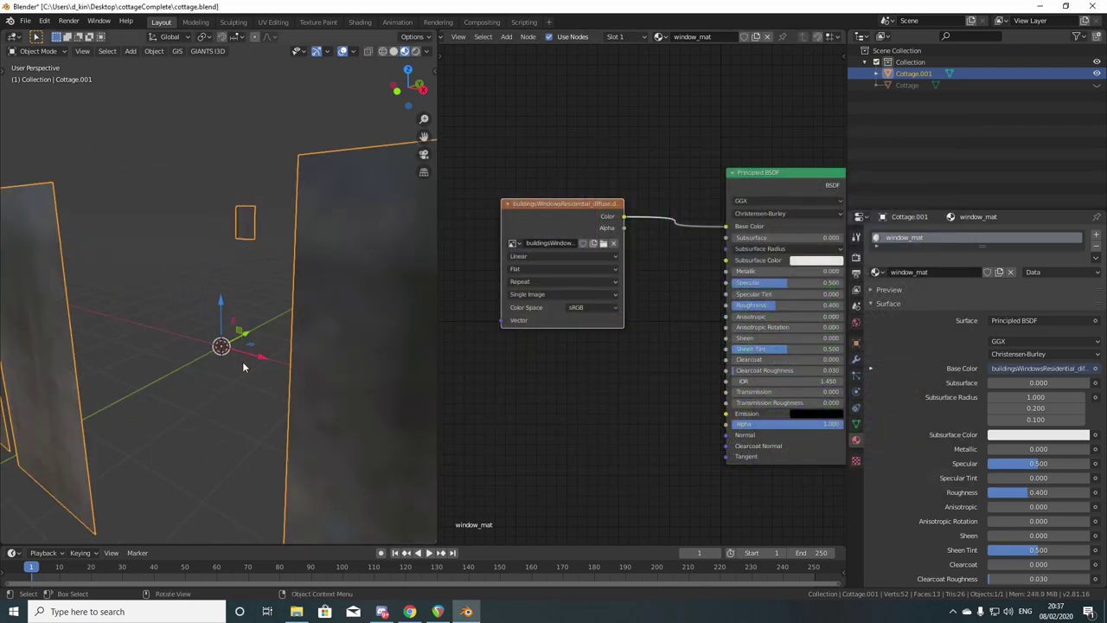
{"action": "scroll", "coordinate": [242, 361], "scroll_direction": "down", "scroll_amount": 3}
{"action": "middle_click_drag", "start_coordinate": [243, 361], "coordinate": [287, 361]}
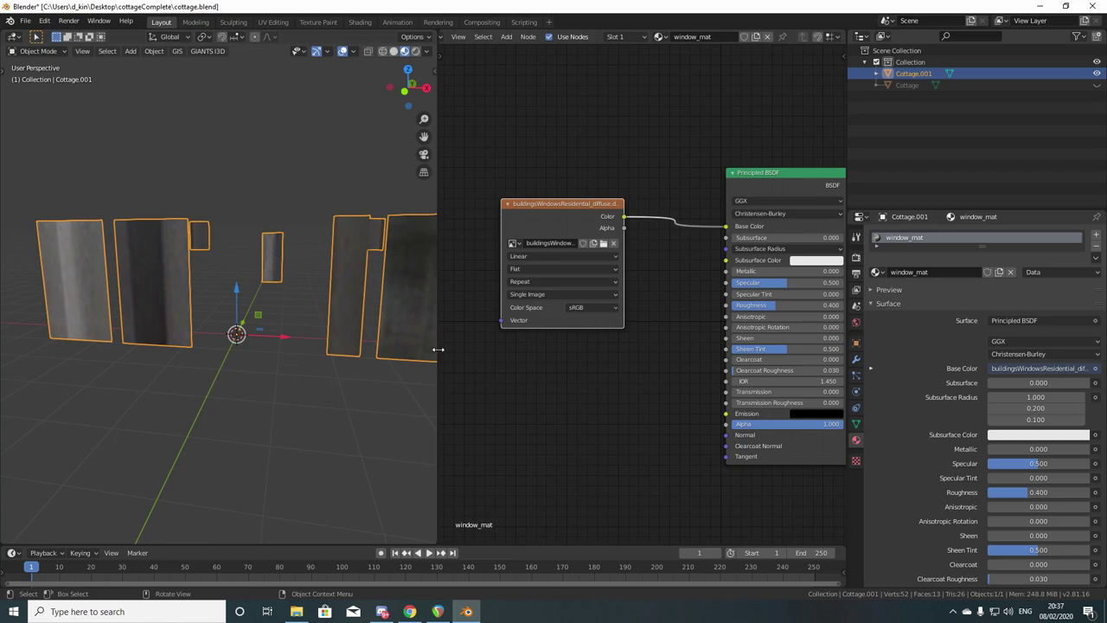
Switch the shader editor to the UV Editor, enter Edit Mode on the window object and select all its faces
{"action": "scroll", "coordinate": [510, 38], "scroll_direction": "up", "scroll_amount": 3}
{"action": "left_click", "coordinate": [451, 36]}
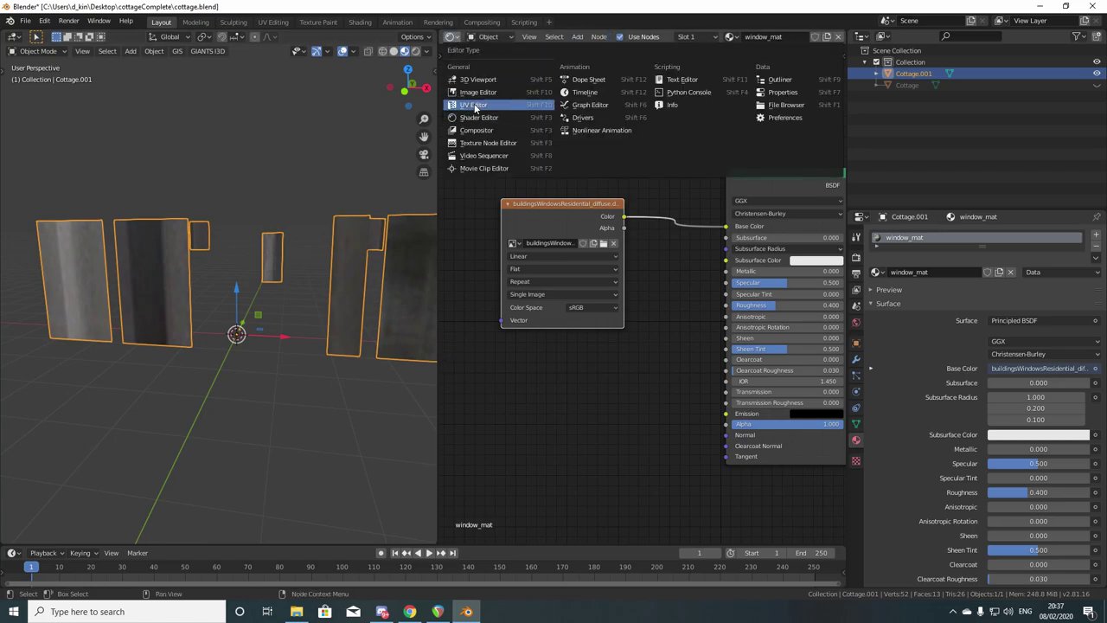
{"action": "left_click", "coordinate": [476, 92]}
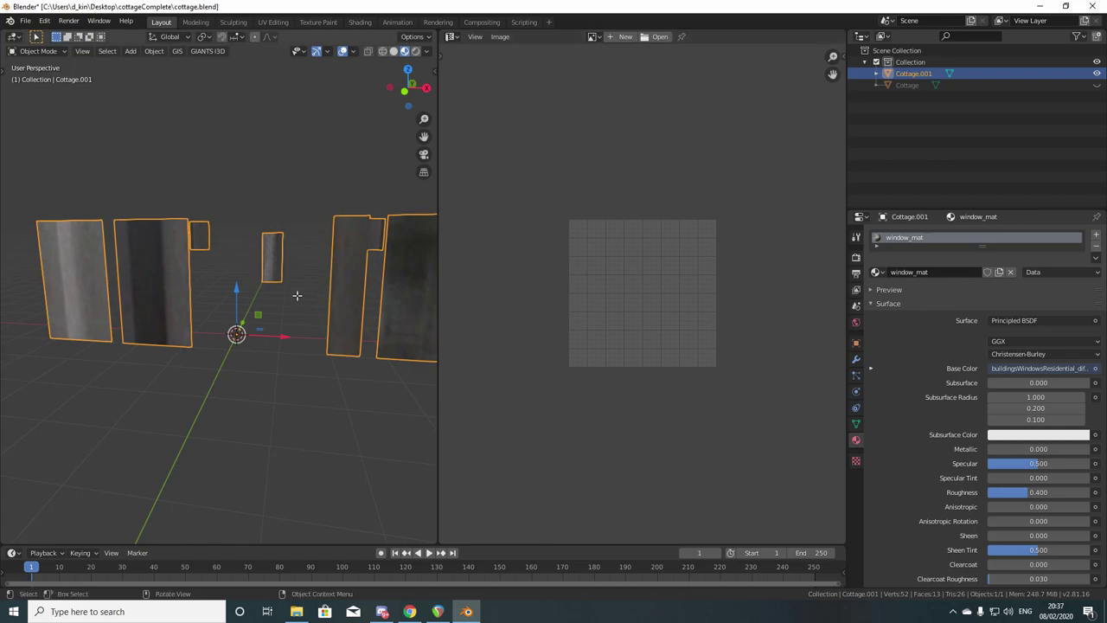
{"action": "key", "text": "Tab"}
{"action": "key", "text": "a"}
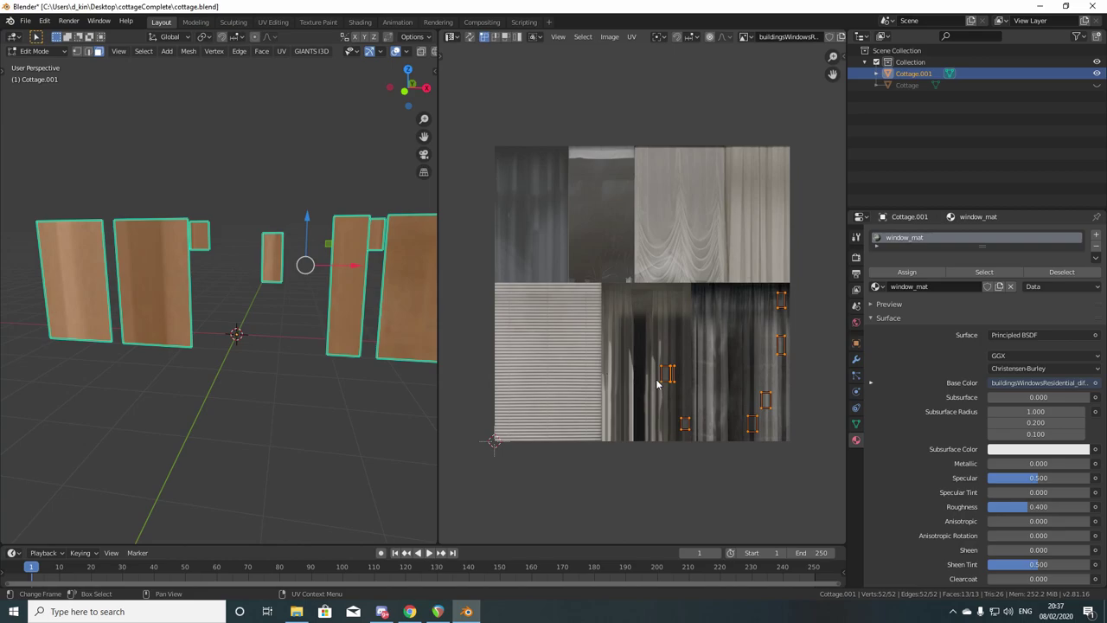
Turn on UV sync selection and select only the cluster of overlapping UV islands on the middle curtain of the texture
{"action": "scroll", "coordinate": [605, 363], "scroll_direction": "up", "scroll_amount": 3}
{"action": "scroll", "coordinate": [638, 390], "scroll_direction": "down", "scroll_amount": 2}
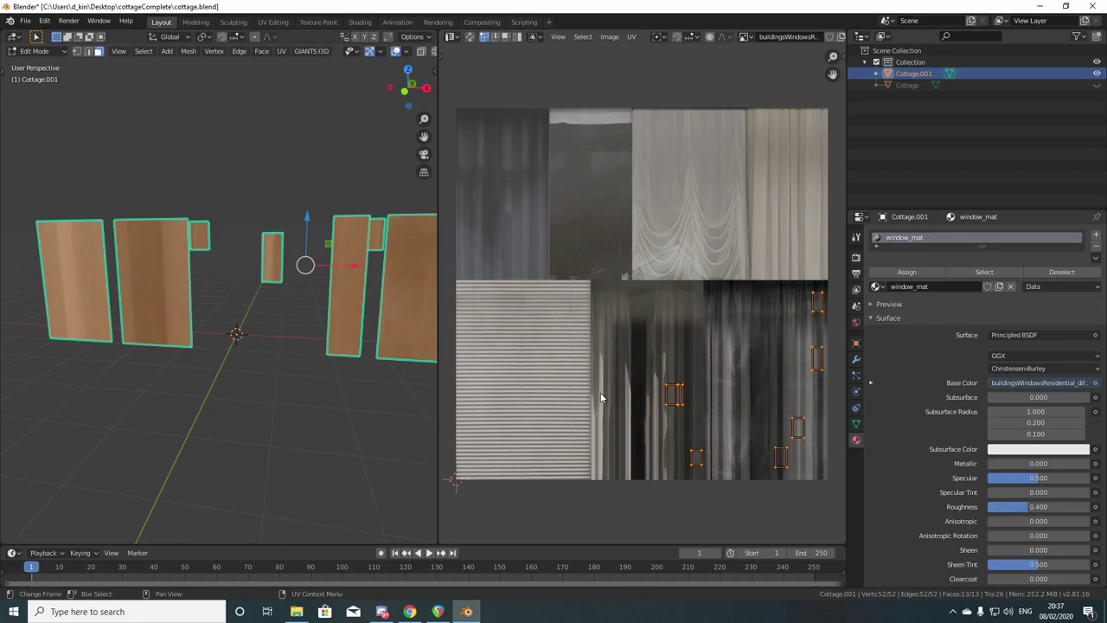
{"action": "key", "text": "alt+a"}
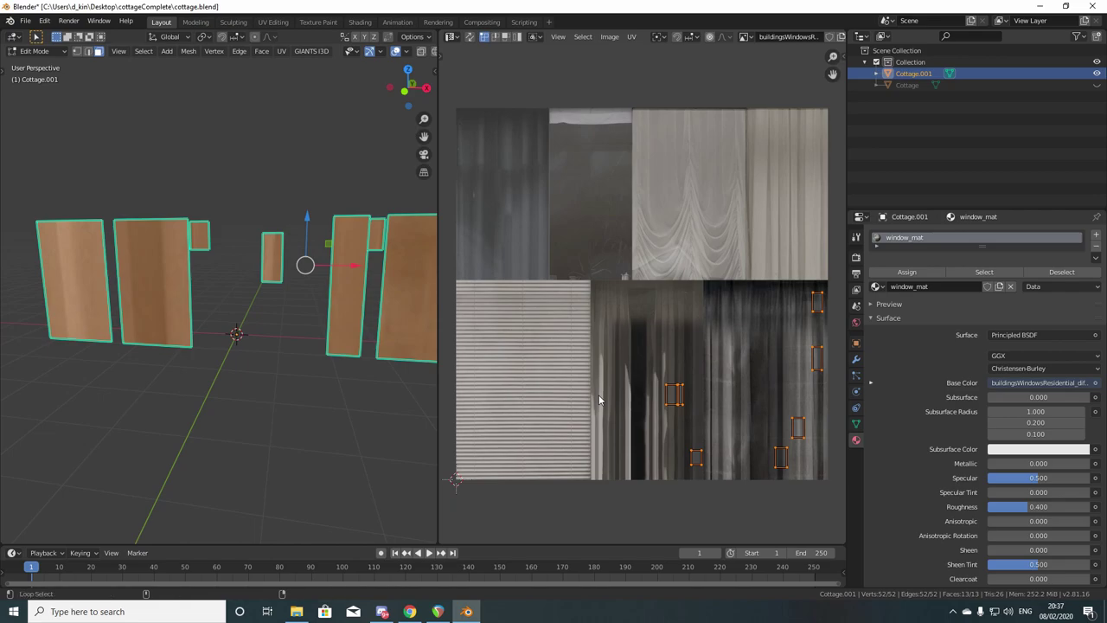
{"action": "left_click_drag", "start_coordinate": [619, 339], "coordinate": [734, 429]}
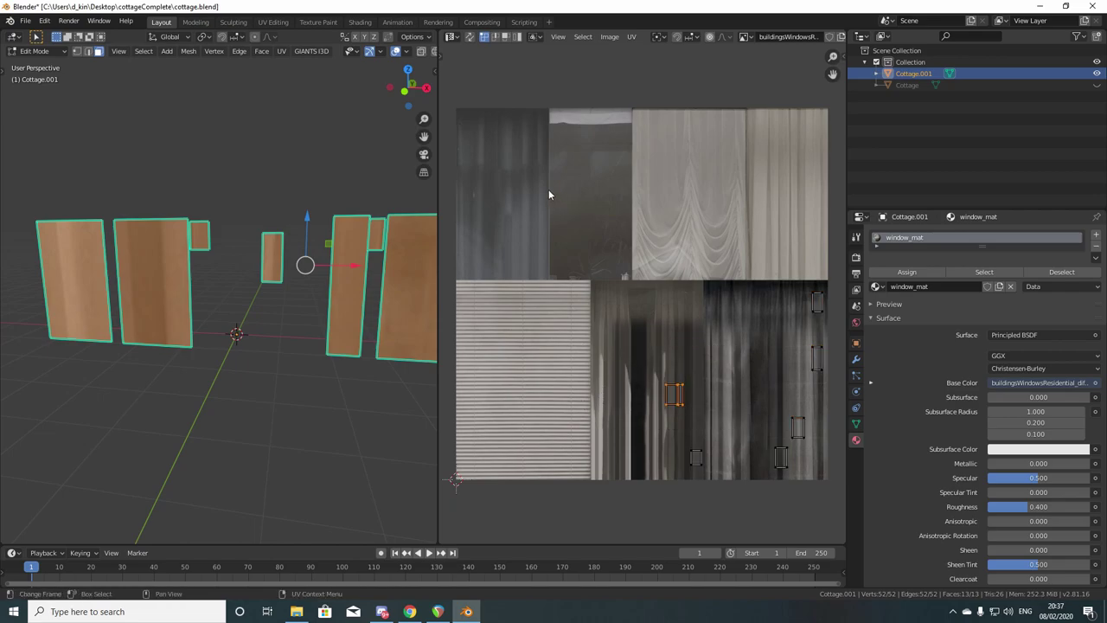
{"action": "left_click", "coordinate": [469, 37]}
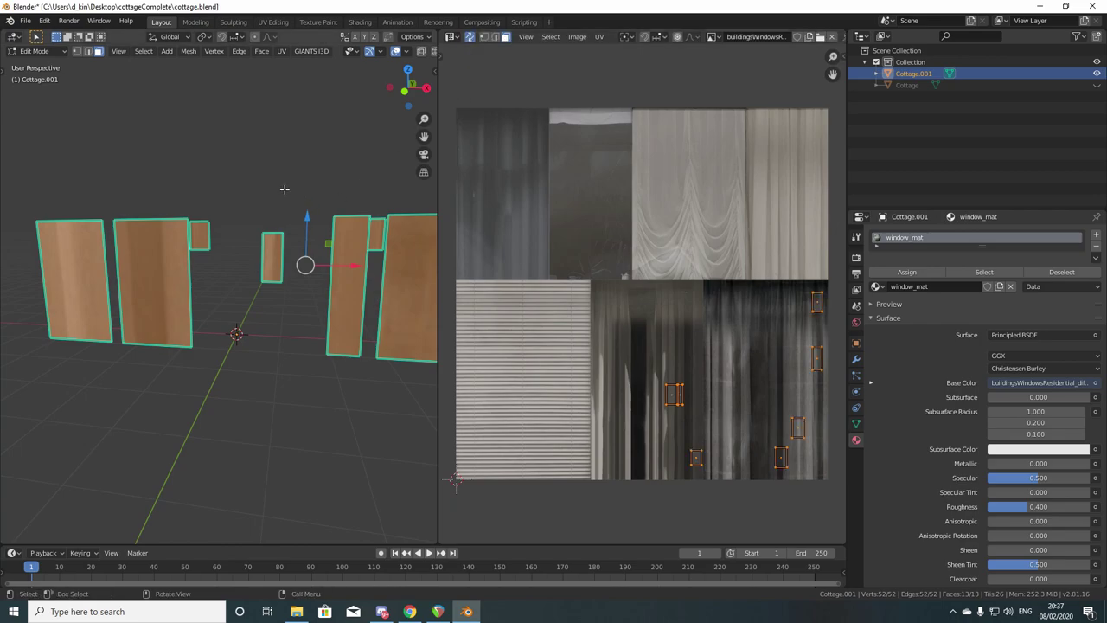
{"action": "key", "text": "alt+a"}
{"action": "left_click_drag", "start_coordinate": [645, 351], "coordinate": [695, 406]}
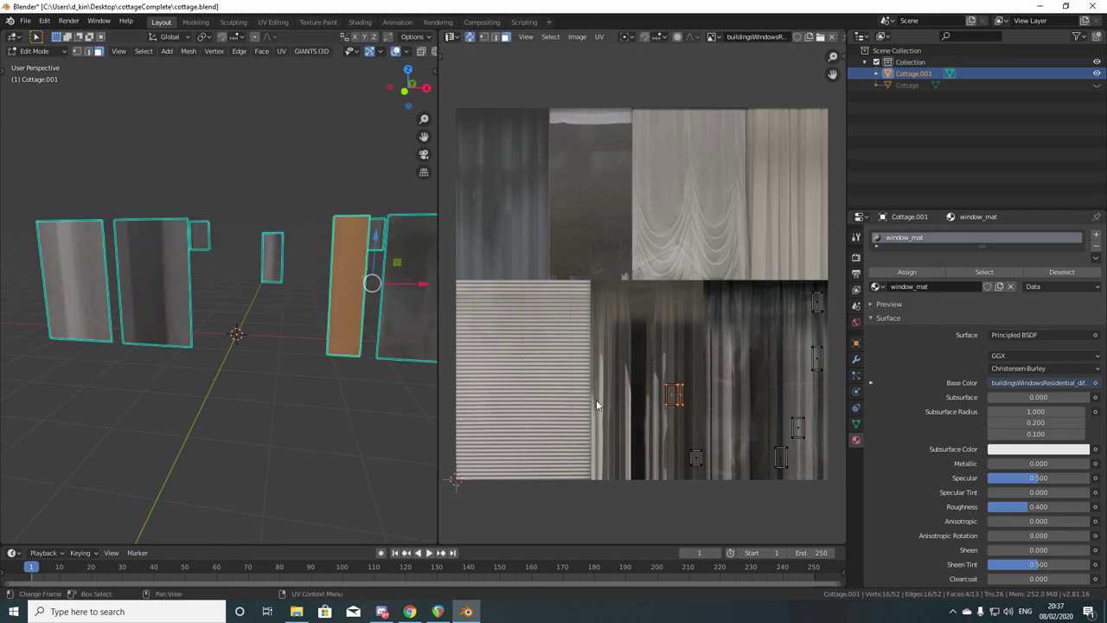
Examine which window panes in the 3D viewport belong to the selected UV islands and how they compare with the curtain texture
{"action": "scroll", "coordinate": [366, 333], "scroll_direction": "down", "scroll_amount": 5}
{"action": "middle_click_drag", "start_coordinate": [324, 332], "coordinate": [302, 332]}
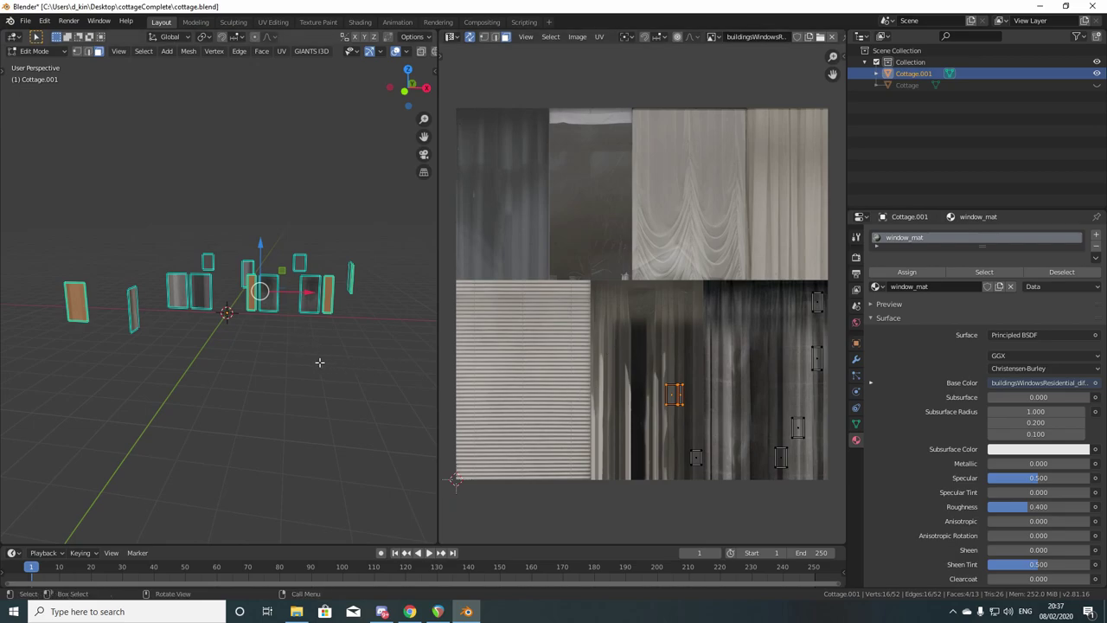
{"action": "scroll", "coordinate": [275, 377], "scroll_direction": "up", "scroll_amount": 6}
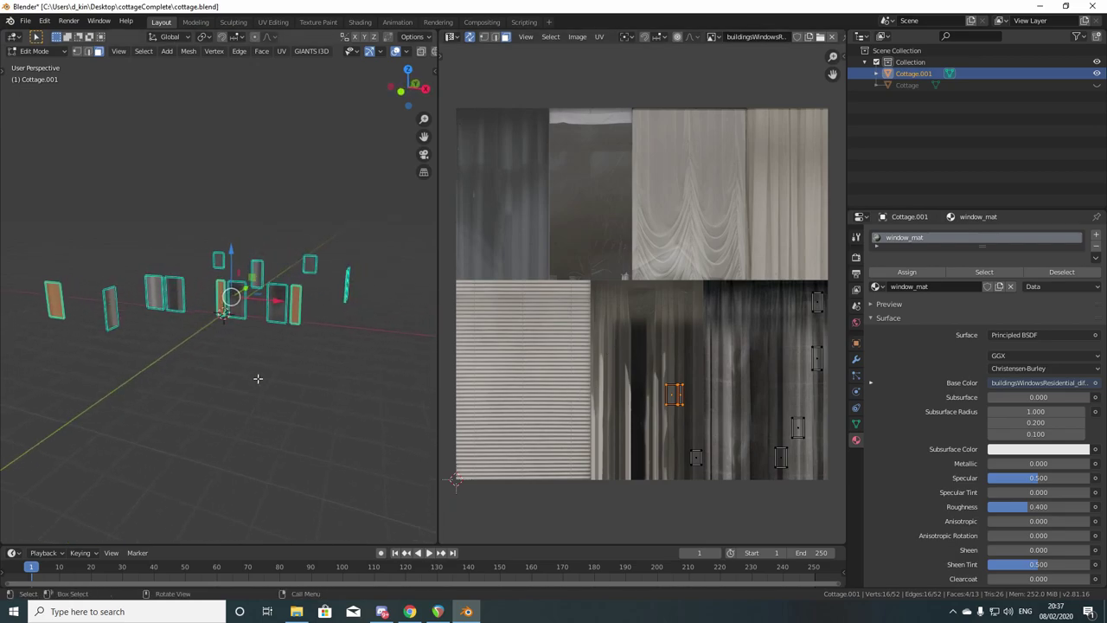
{"action": "scroll", "coordinate": [653, 428], "scroll_direction": "up", "scroll_amount": 3}
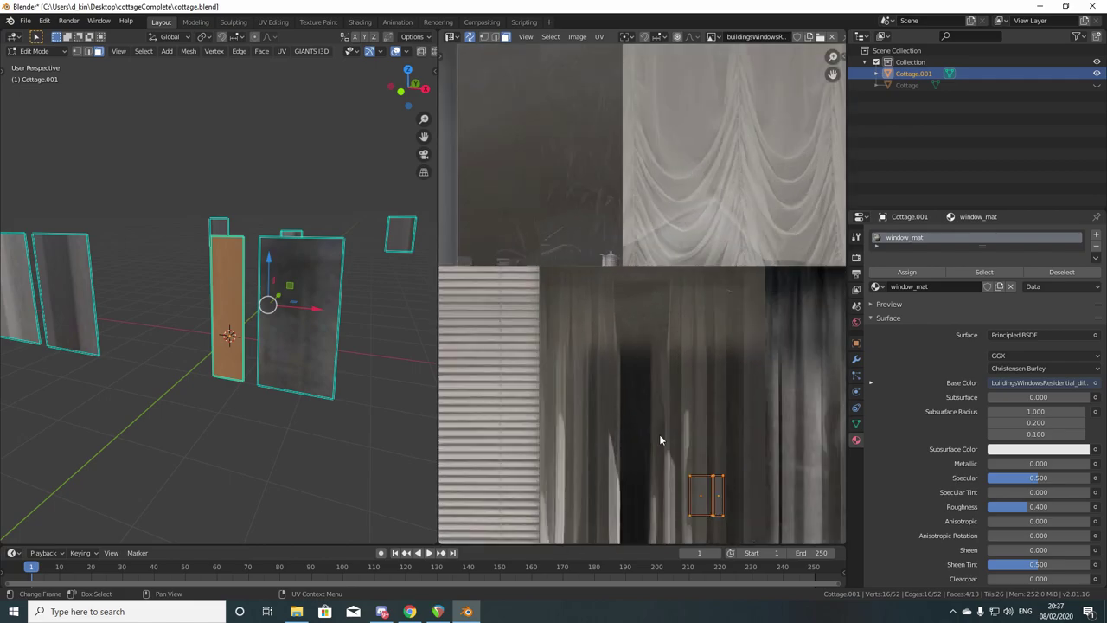
{"action": "middle_click_drag", "start_coordinate": [658, 437], "coordinate": [608, 335]}
{"action": "scroll", "coordinate": [266, 377], "scroll_direction": "down", "scroll_amount": 3}
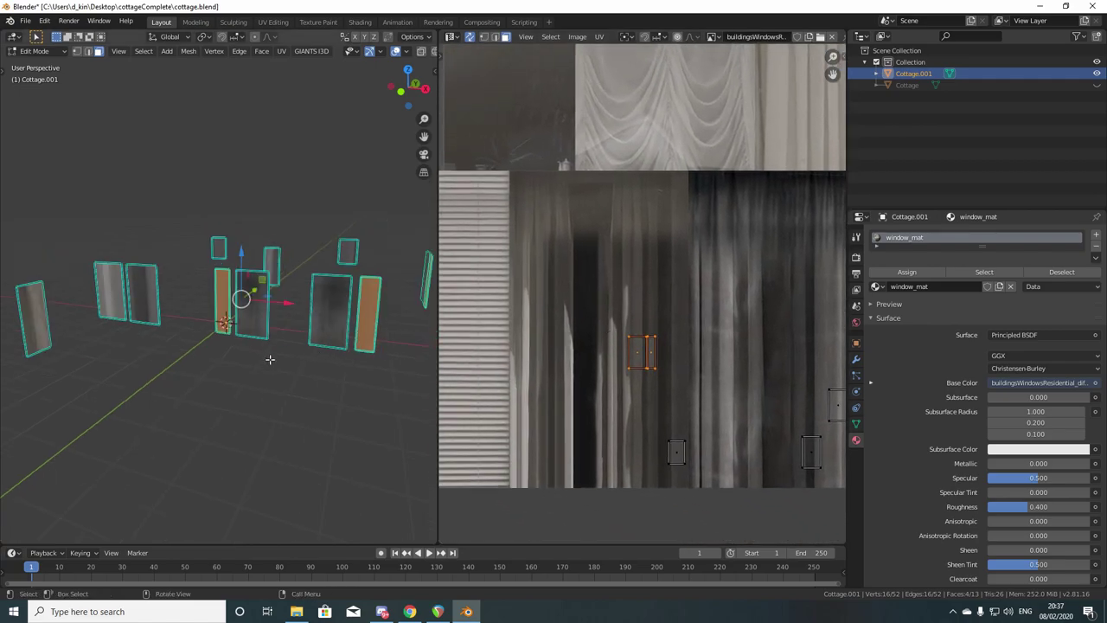
{"action": "middle_click_drag", "start_coordinate": [251, 378], "coordinate": [257, 353]}
{"action": "scroll", "coordinate": [250, 366], "scroll_direction": "up", "scroll_amount": 2}
{"action": "scroll", "coordinate": [247, 356], "scroll_direction": "up", "scroll_amount": 2}
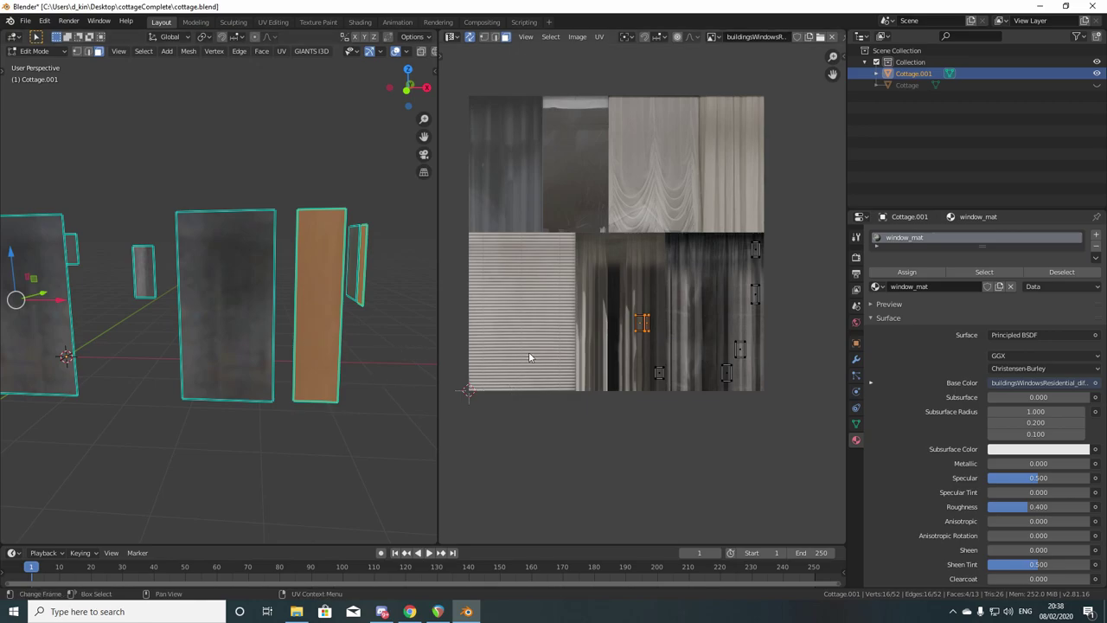
Select the narrow tall pane and move its UV island along X onto the curtain strip beside the blinds
{"action": "left_click", "coordinate": [356, 343]}
{"action": "left_click", "coordinate": [336, 344]}
{"action": "scroll", "coordinate": [586, 352], "scroll_direction": "up", "scroll_amount": 5}
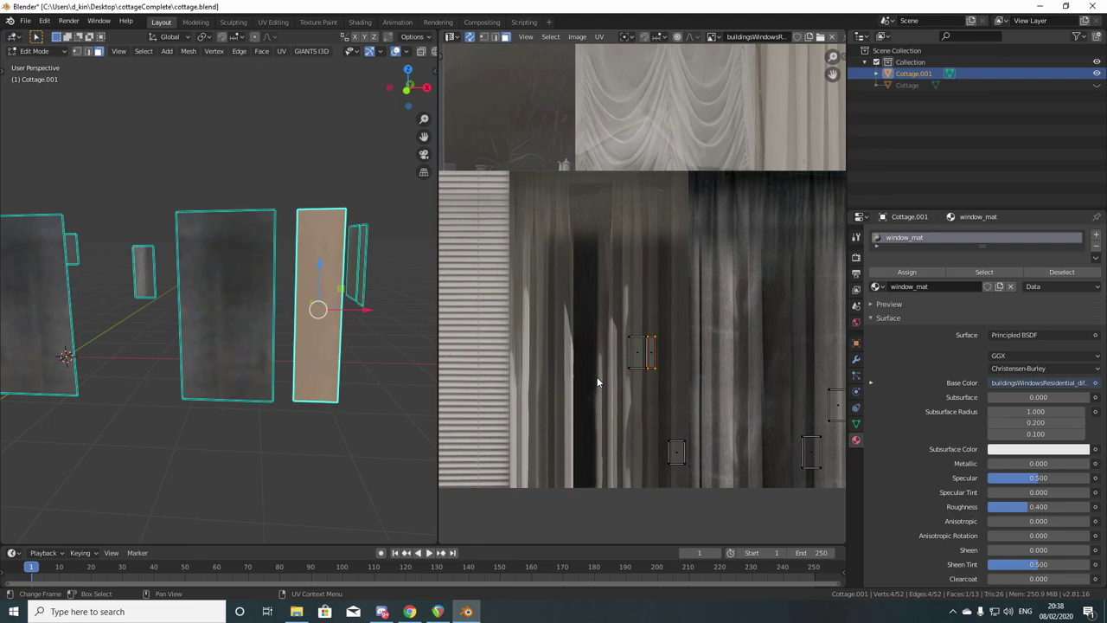
{"action": "middle_click_drag", "start_coordinate": [707, 383], "coordinate": [704, 527]}
{"action": "middle_click_drag", "start_coordinate": [662, 415], "coordinate": [582, 404]}
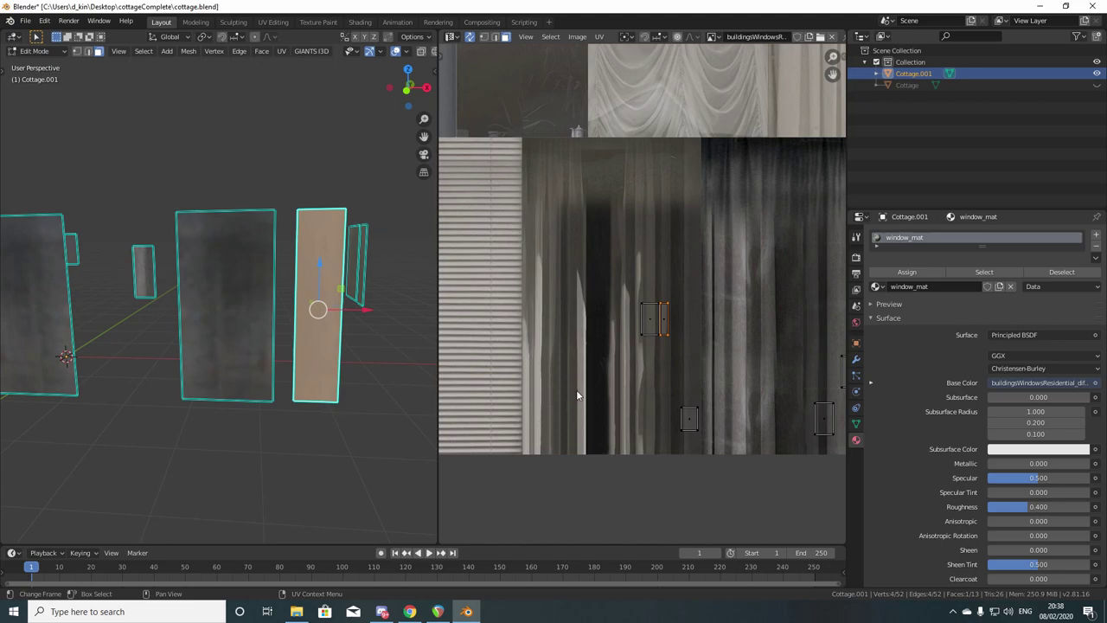
{"action": "key", "text": "g"}
{"action": "key", "text": "x"}
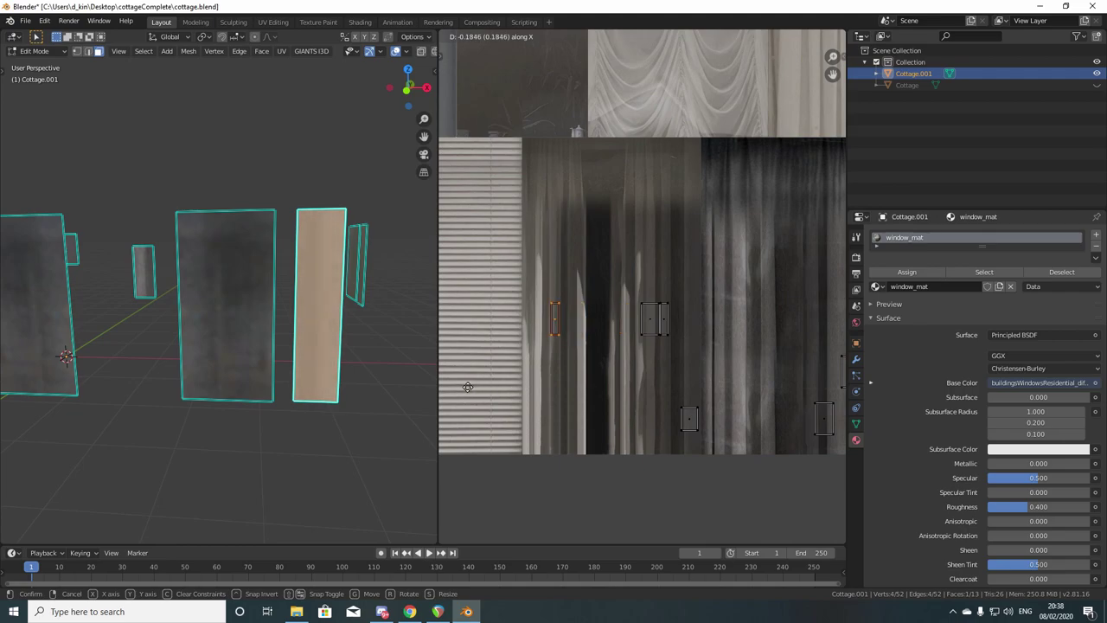
{"action": "left_click", "coordinate": [478, 385]}
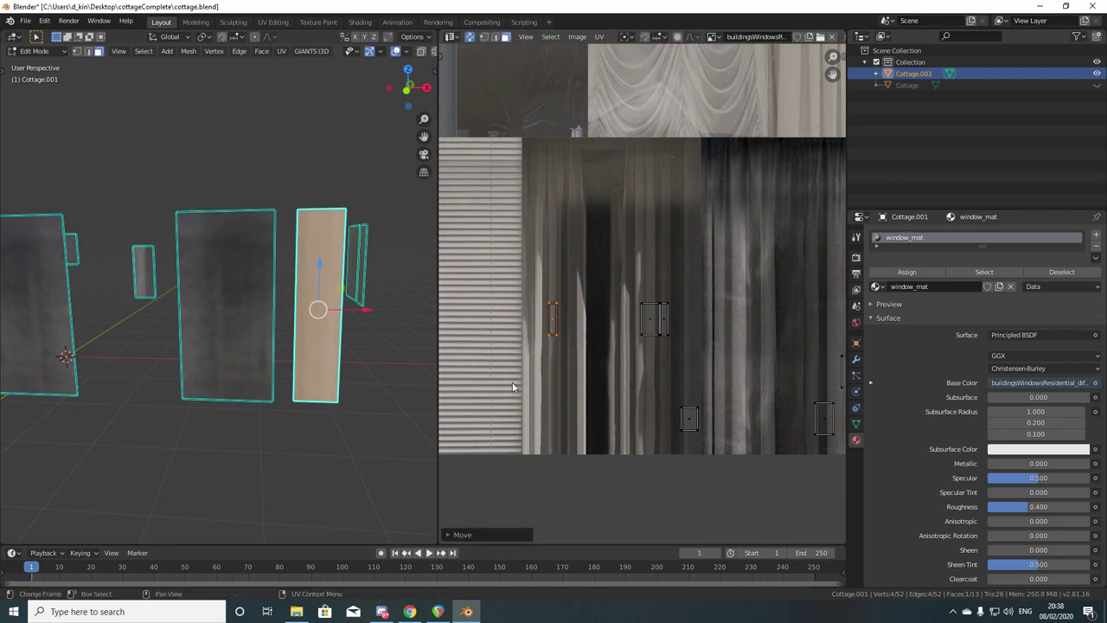
Scale the narrow pane's UV island about 7.3 times along X and shift it along X to fit the curtain strip's width
{"action": "key", "text": "s"}
{"action": "key", "text": "x"}
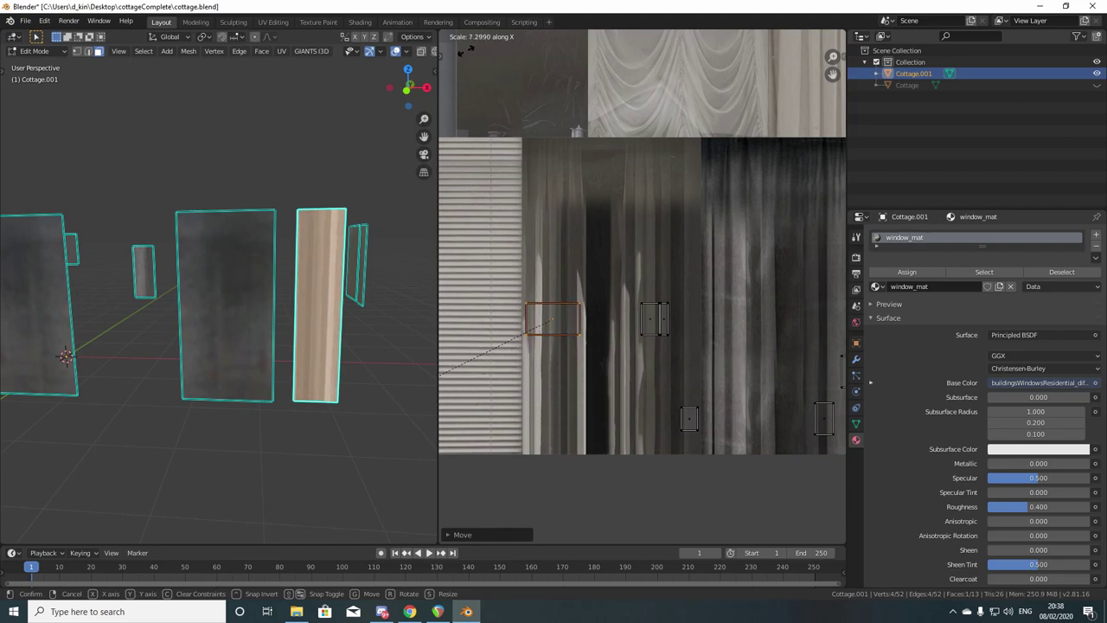
{"action": "left_click", "coordinate": [518, 248]}
{"action": "scroll", "coordinate": [518, 240], "scroll_direction": "up", "scroll_amount": 4}
{"action": "middle_click_drag", "start_coordinate": [567, 224], "coordinate": [603, 225]}
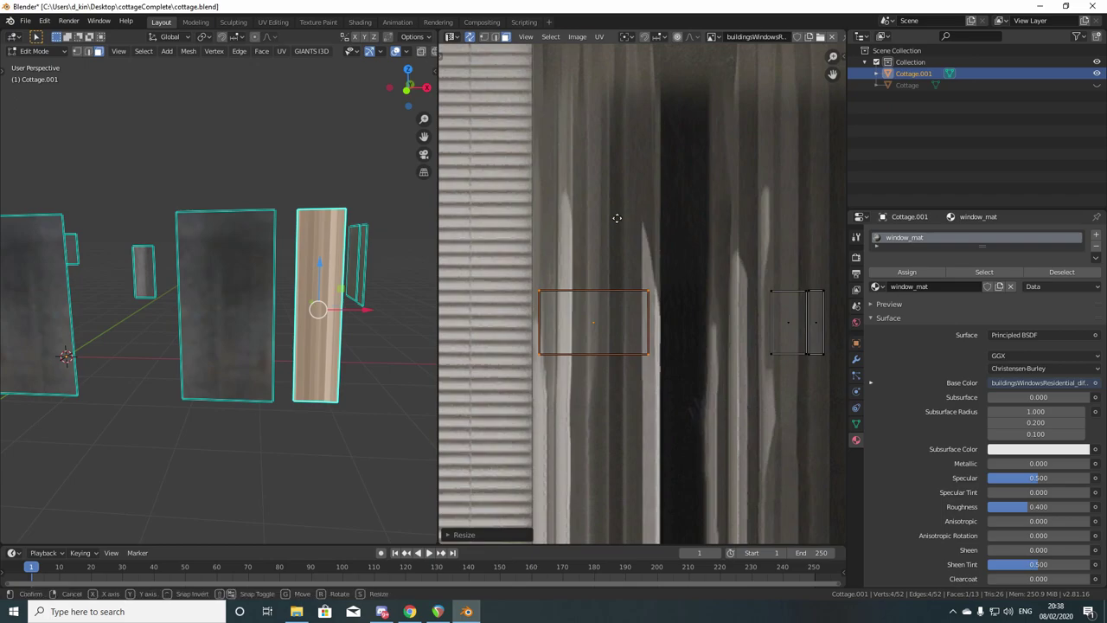
{"action": "key", "text": "g"}
{"action": "key", "text": "x"}
{"action": "left_click", "coordinate": [621, 217]}
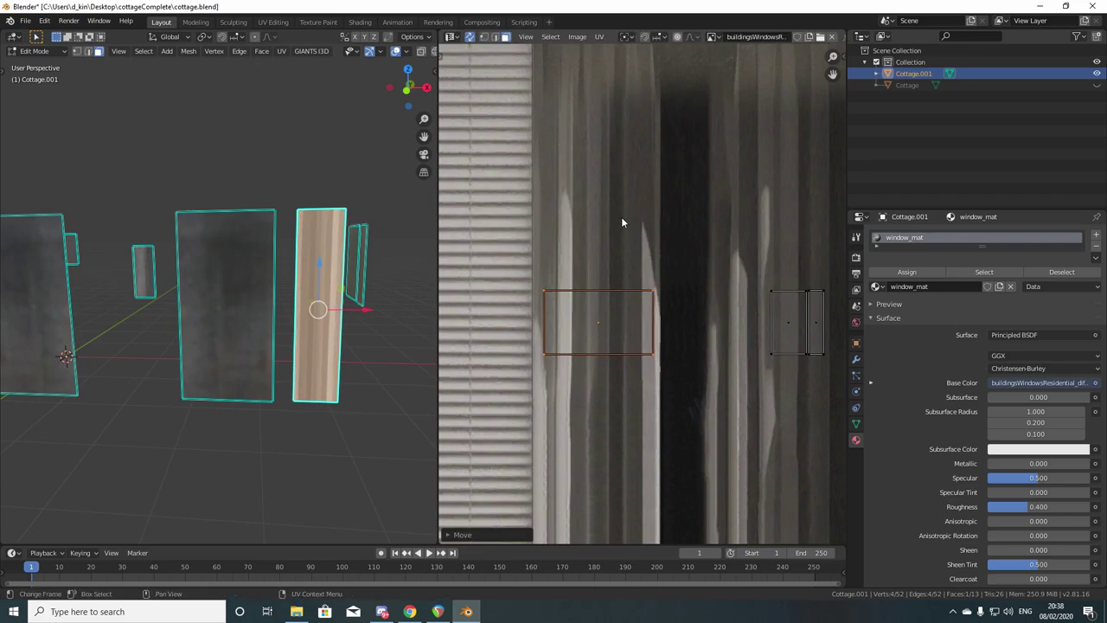
Stretch the pane's UV island along Y and move it to span the curtain strip's height, then return to Object Mode
{"action": "scroll", "coordinate": [620, 217], "scroll_direction": "down", "scroll_amount": 2}
{"action": "key", "text": "s"}
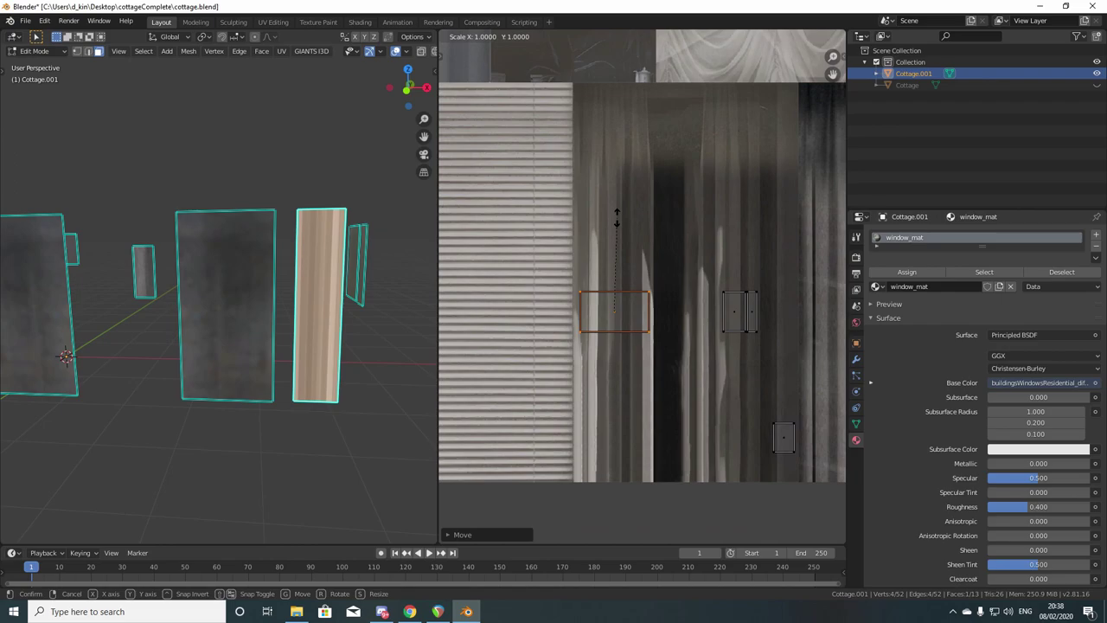
{"action": "key", "text": "y"}
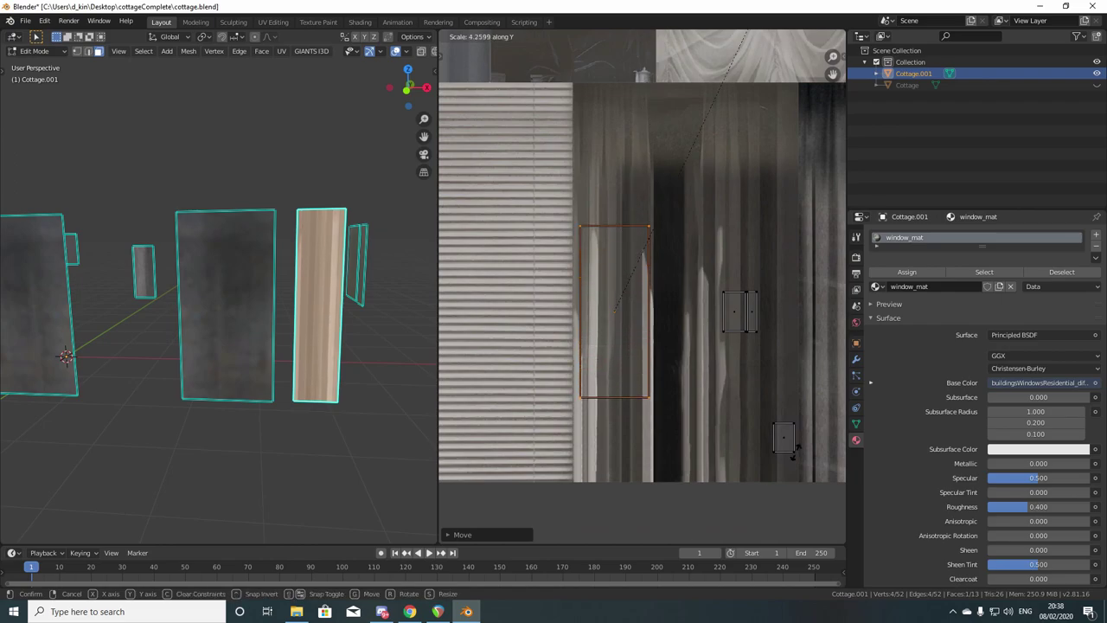
{"action": "left_click", "coordinate": [725, 112]}
{"action": "key", "text": "g"}
{"action": "key", "text": "y"}
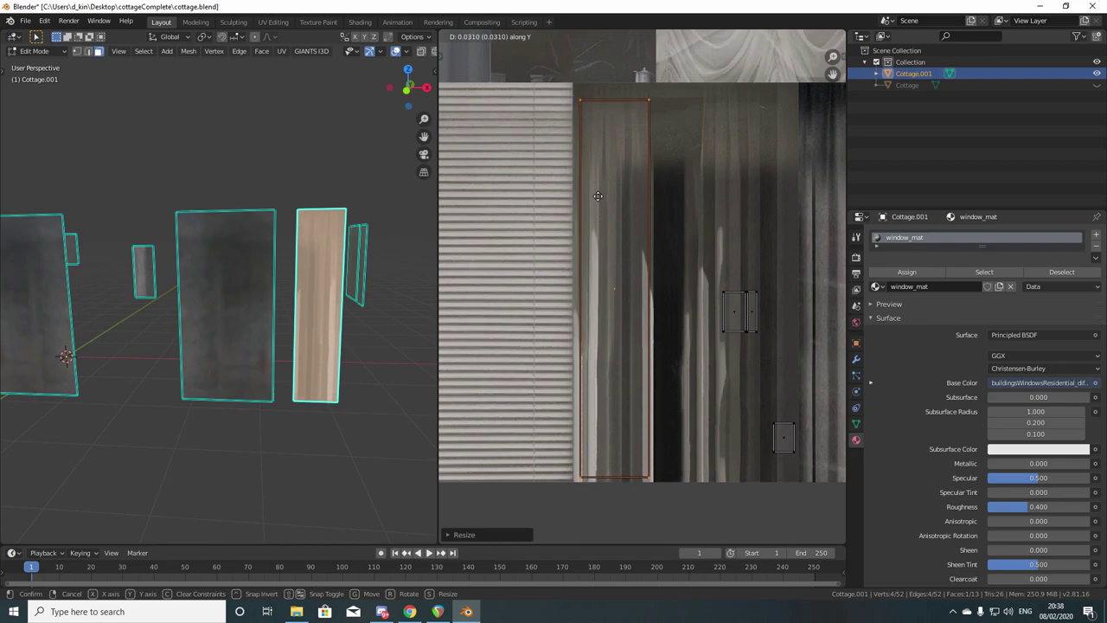
{"action": "left_click", "coordinate": [484, 271]}
{"action": "key", "text": "Tab"}
{"action": "scroll", "coordinate": [338, 373], "scroll_direction": "up", "scroll_amount": 5}
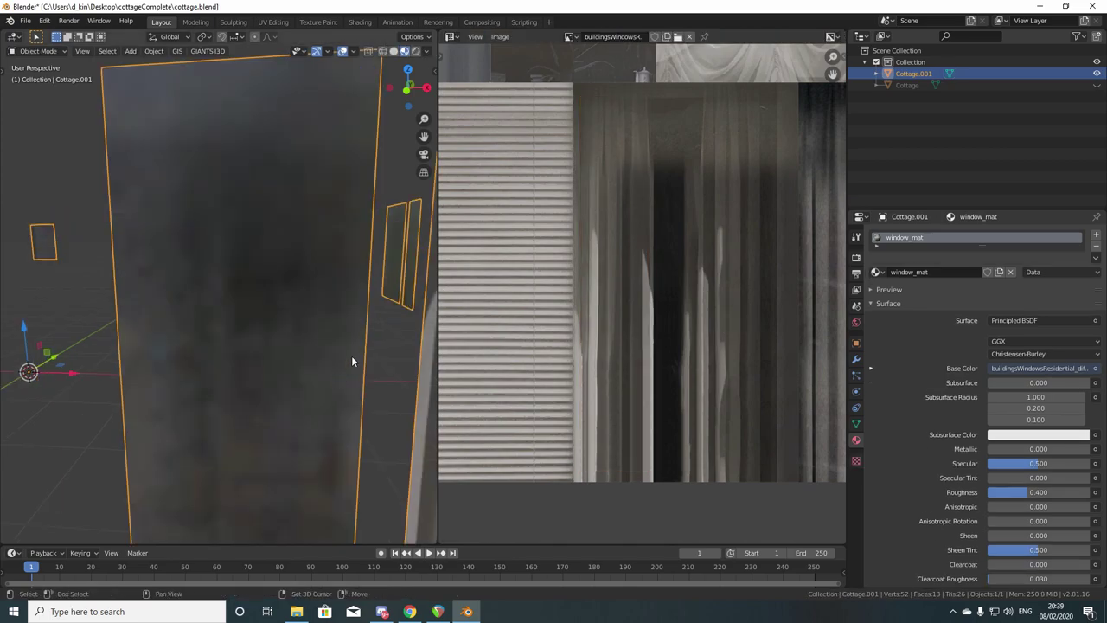
In Edit Mode, widen the narrow window pane's UV island along X to the width of the leftmost brown curtain in the texture
{"action": "scroll", "coordinate": [286, 317], "scroll_direction": "down", "scroll_amount": 8}
{"action": "scroll", "coordinate": [329, 339], "scroll_direction": "up", "scroll_amount": 6}
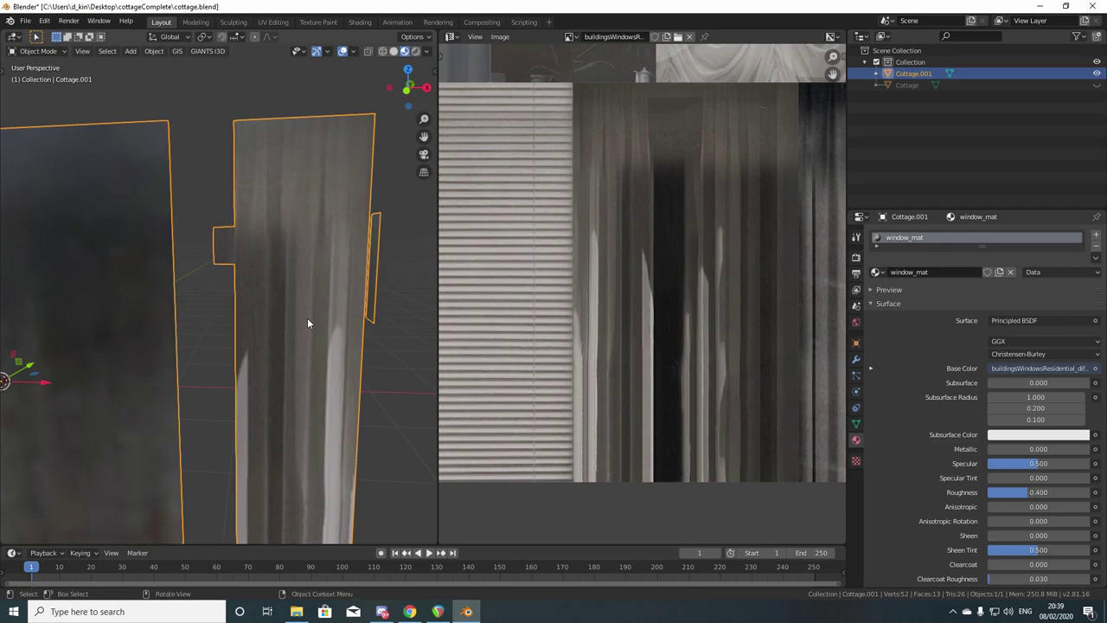
{"action": "scroll", "coordinate": [307, 322], "scroll_direction": "down", "scroll_amount": 6}
{"action": "middle_click_drag", "start_coordinate": [294, 333], "coordinate": [293, 326]}
{"action": "scroll", "coordinate": [292, 325], "scroll_direction": "up", "scroll_amount": 5}
{"action": "scroll", "coordinate": [319, 313], "scroll_direction": "down", "scroll_amount": 2}
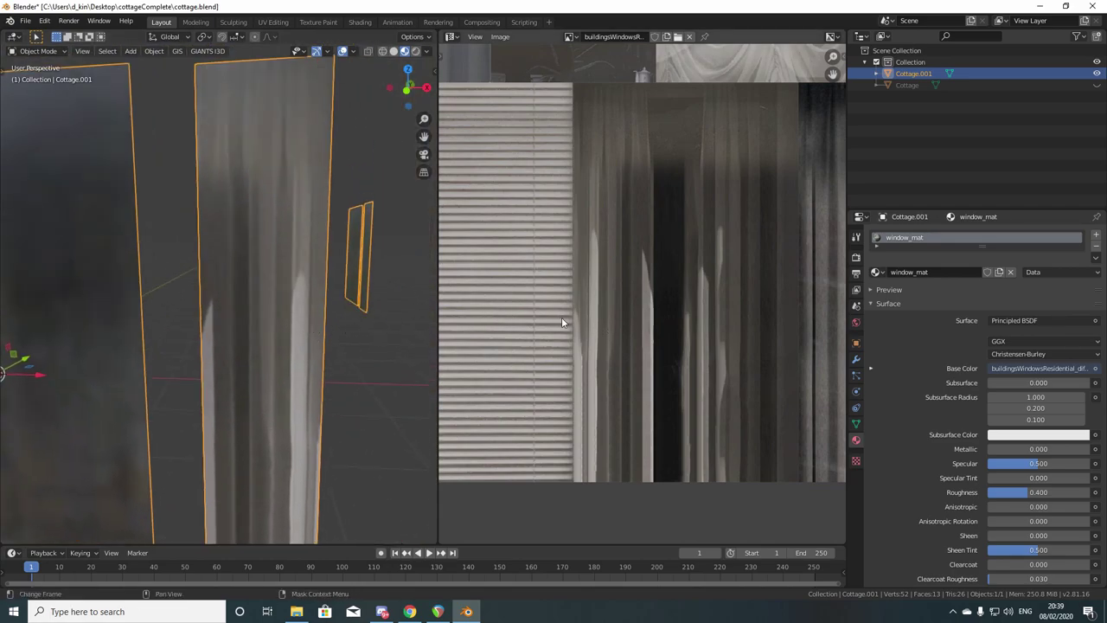
{"action": "key", "text": "Tab"}
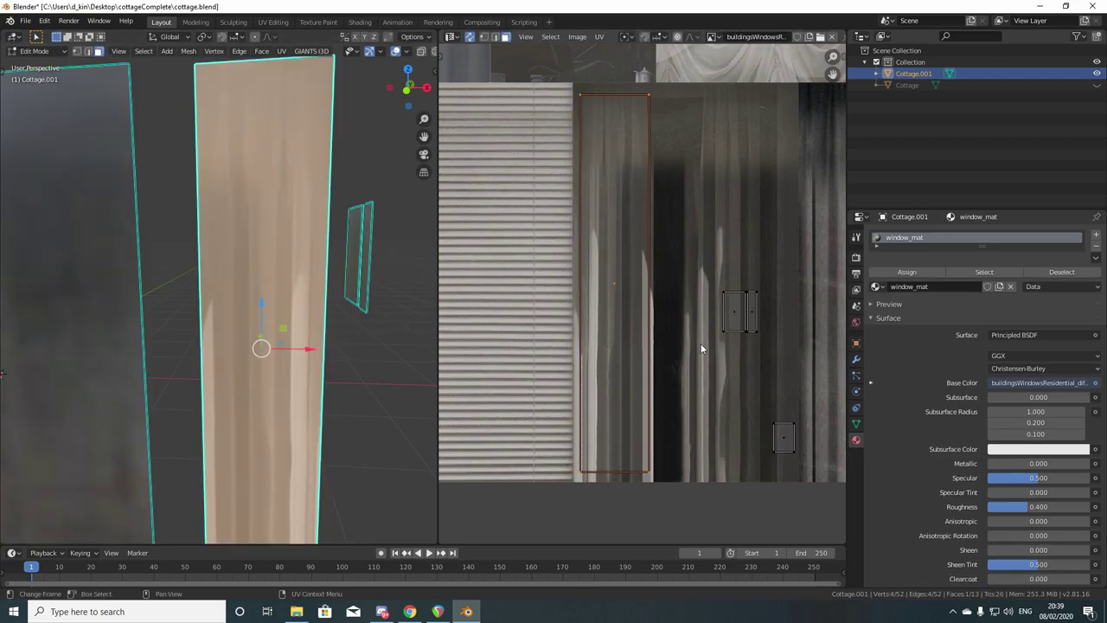
{"action": "key", "text": "s"}
{"action": "key", "text": "x"}
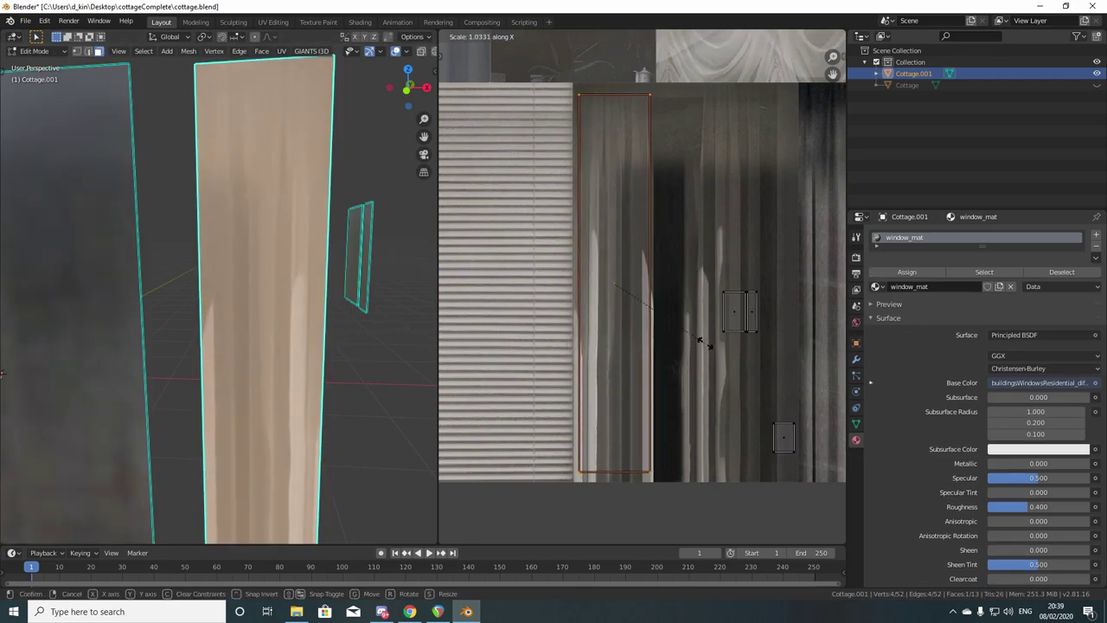
{"action": "left_click", "coordinate": [668, 344]}
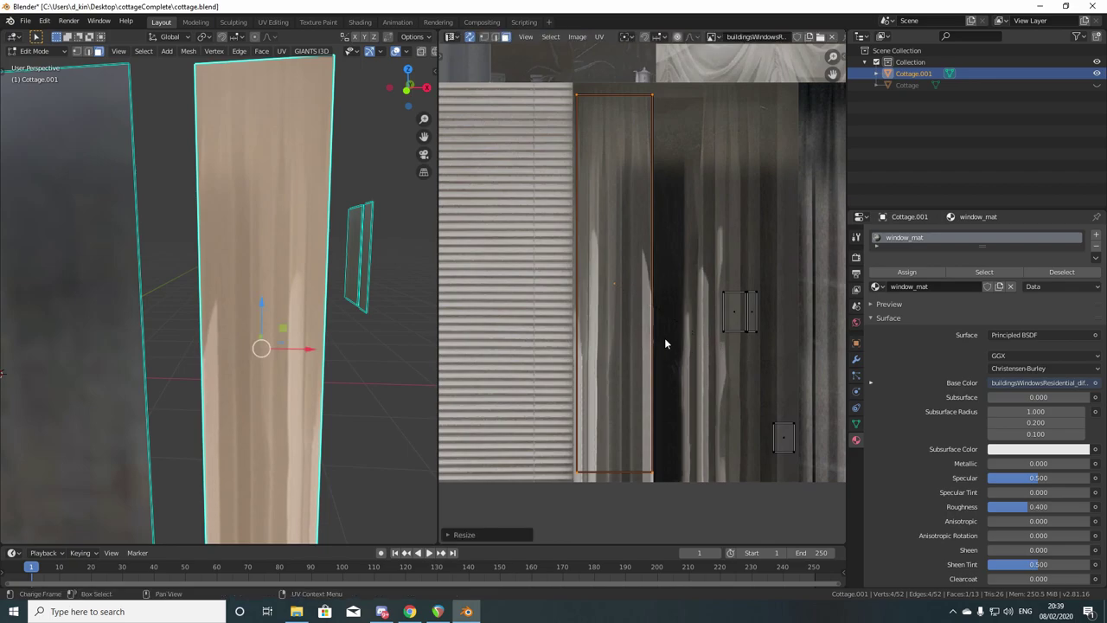
Shift the narrow pane's UV island slightly in the negative X direction to align it with the curtain edges
{"action": "scroll", "coordinate": [590, 327], "scroll_direction": "up", "scroll_amount": 1}
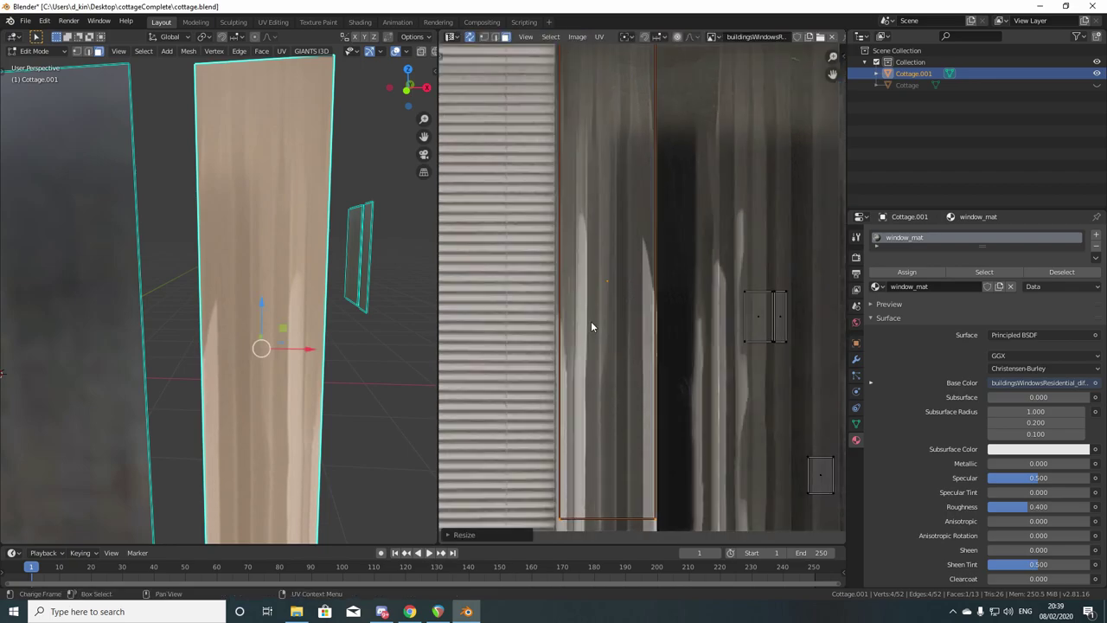
{"action": "key", "text": "g"}
{"action": "key", "text": "x"}
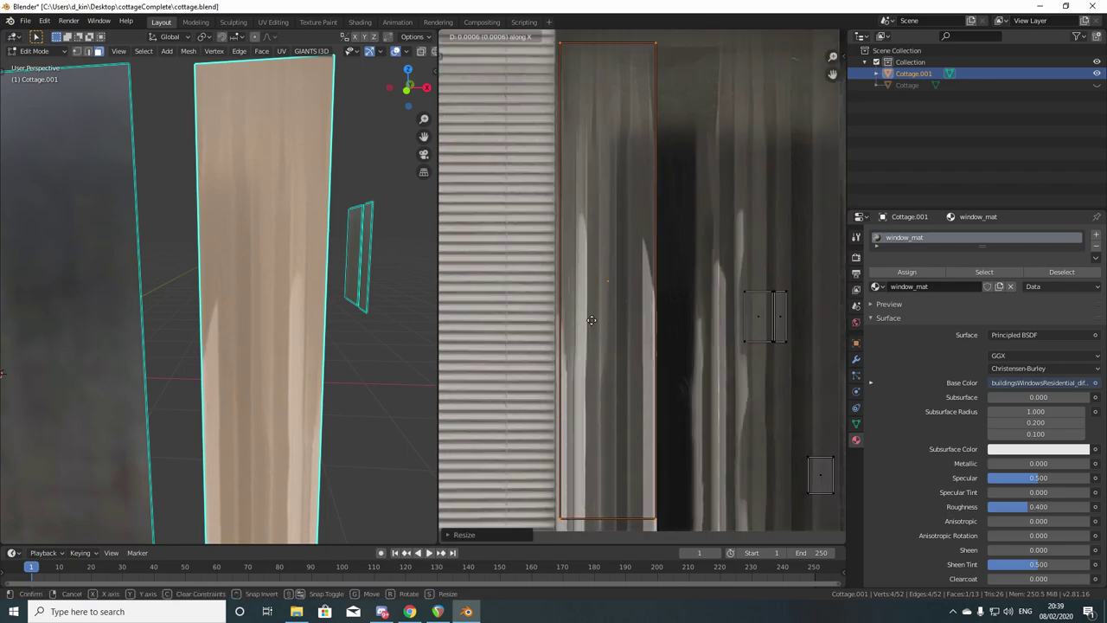
{"action": "left_click", "coordinate": [590, 320]}
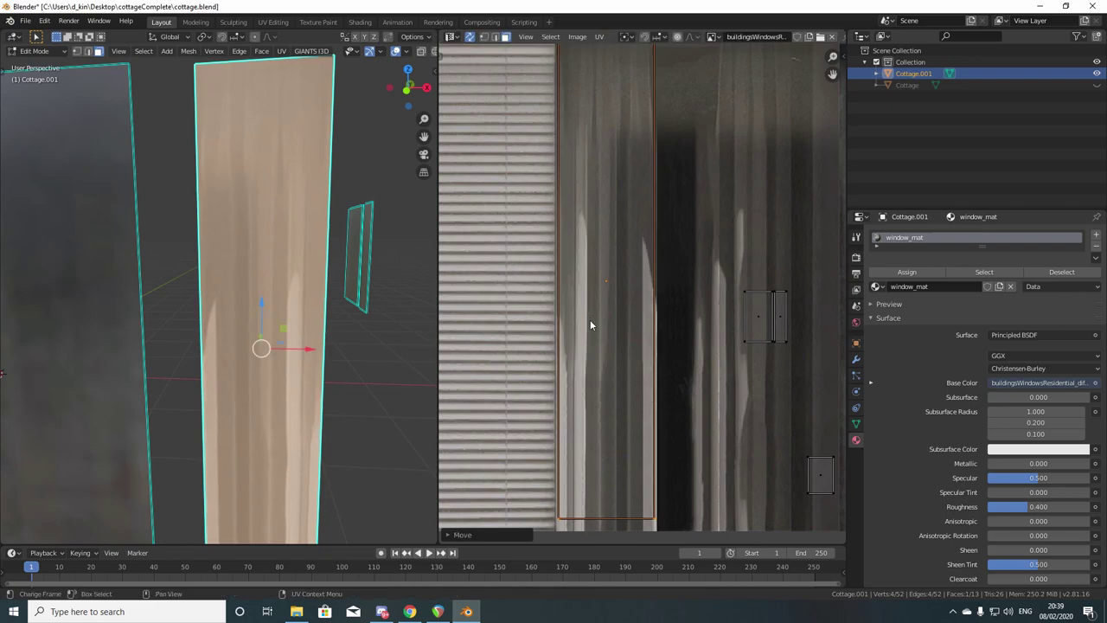
Select the small UV islands scattered over the dark curtains, except the large pane's, and move them off the texture
{"action": "scroll", "coordinate": [590, 320], "scroll_direction": "down", "scroll_amount": 3}
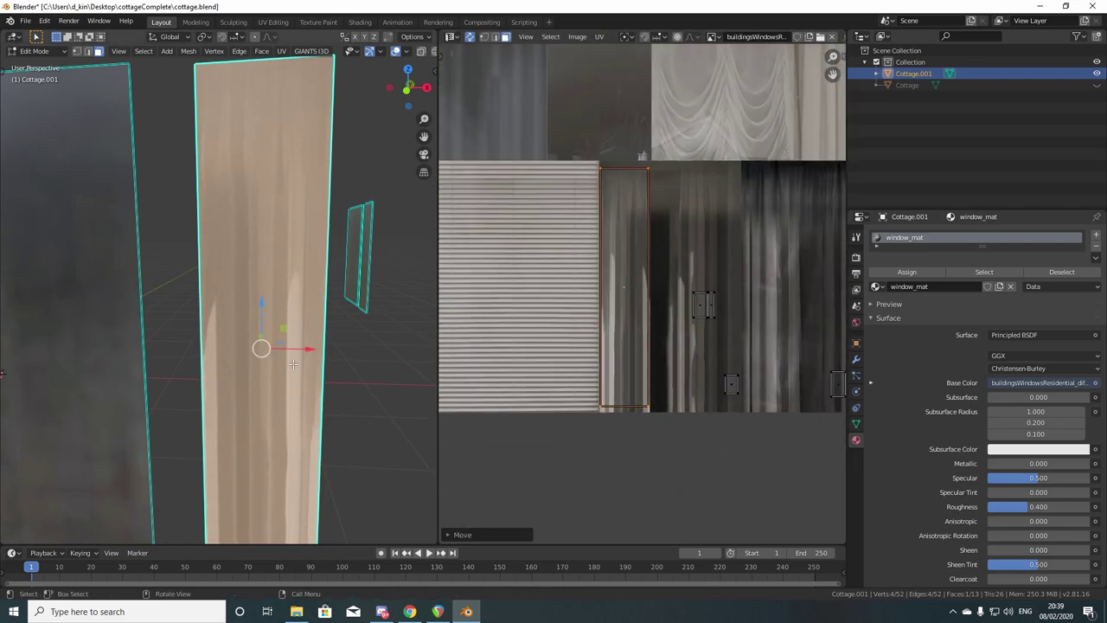
{"action": "left_click", "coordinate": [61, 332]}
{"action": "scroll", "coordinate": [647, 321], "scroll_direction": "down", "scroll_amount": 3}
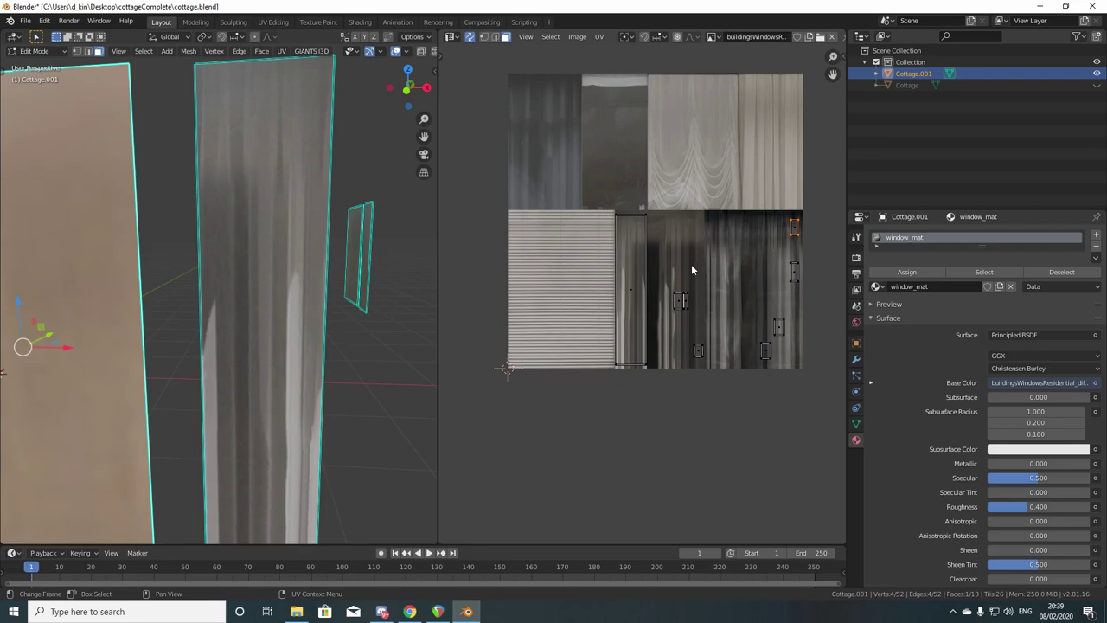
{"action": "left_click_drag", "start_coordinate": [662, 264], "coordinate": [809, 390]}
{"action": "scroll", "coordinate": [737, 368], "scroll_direction": "down", "scroll_amount": 2}
{"action": "key", "text": "g"}
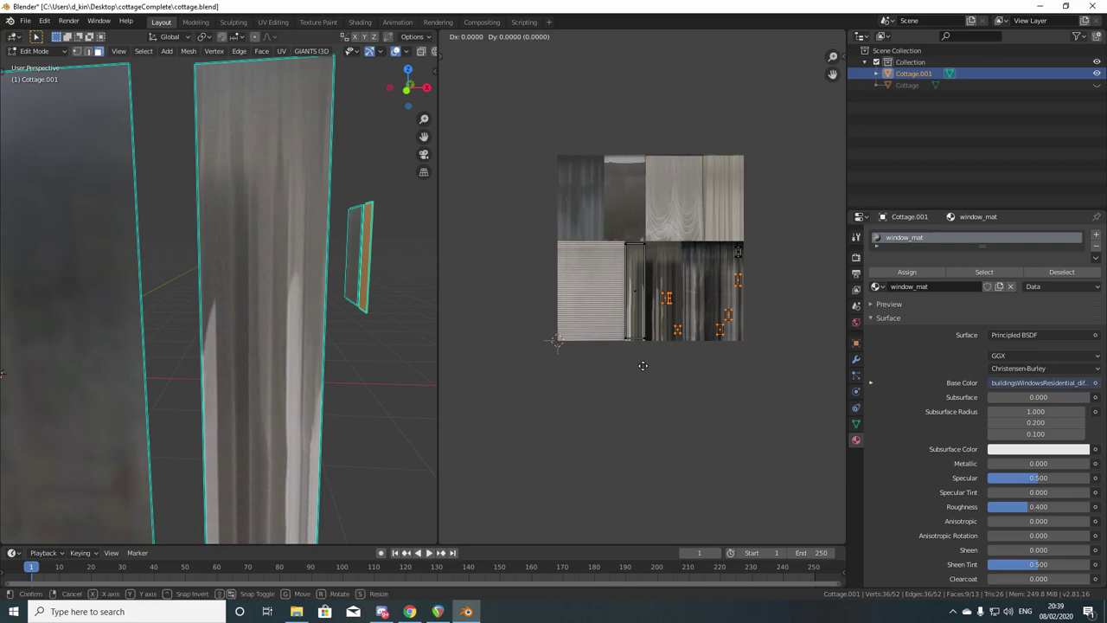
{"action": "left_click", "coordinate": [726, 354]}
{"action": "scroll", "coordinate": [706, 304], "scroll_direction": "up", "scroll_amount": 3}
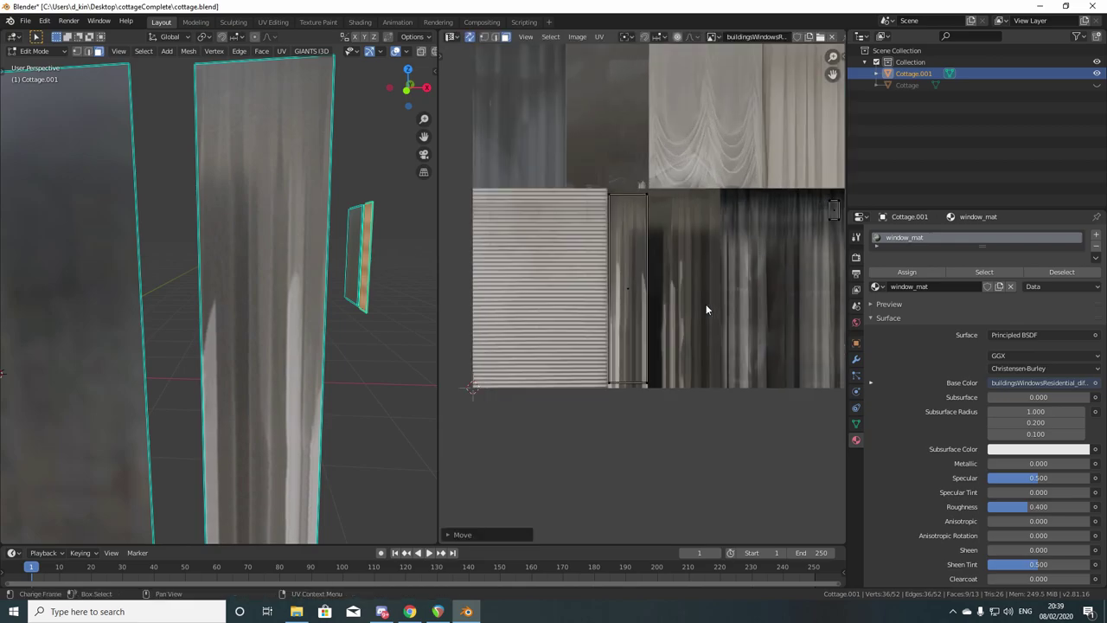
{"action": "middle_click_drag", "start_coordinate": [737, 290], "coordinate": [624, 346]}
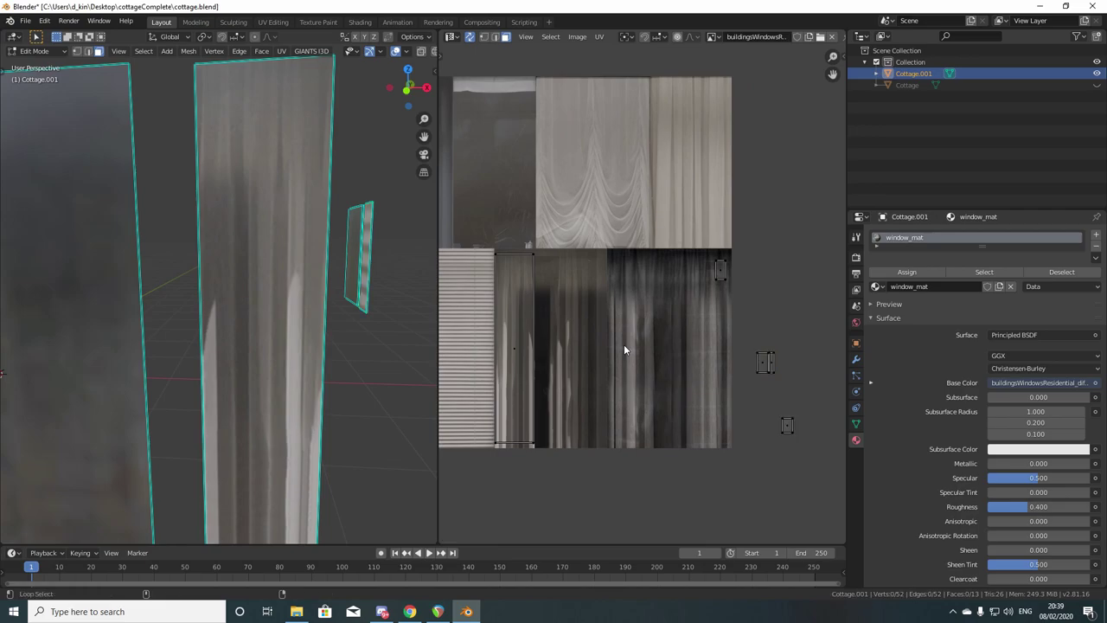
Select the large window pane's face and move its UV island onto the middle brown curtain of the texture
{"action": "left_click", "coordinate": [69, 263]}
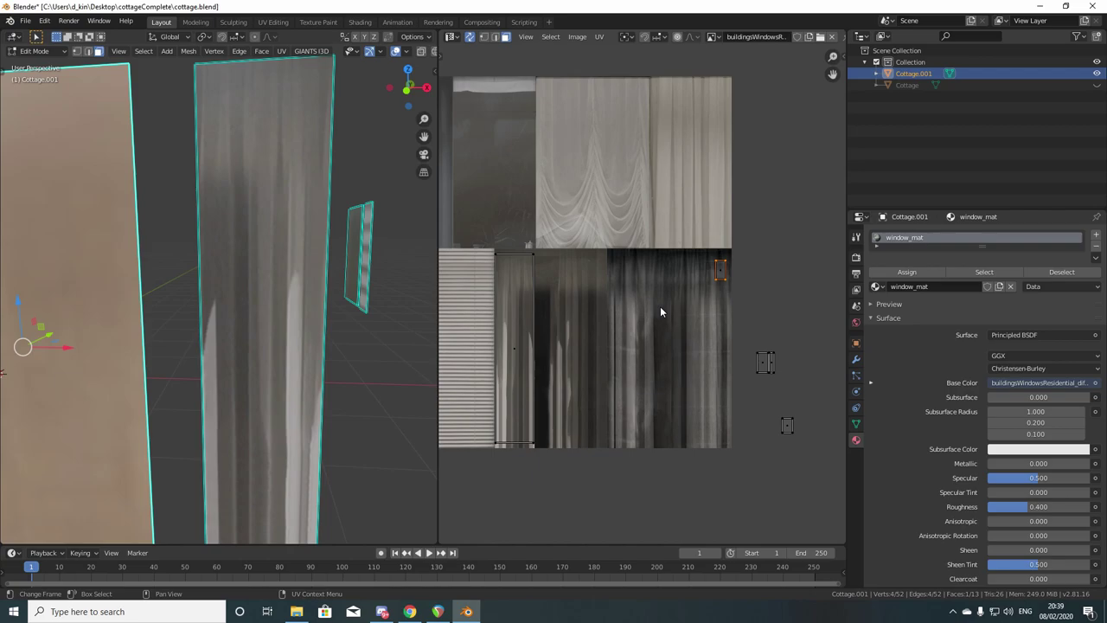
{"action": "key", "text": "g"}
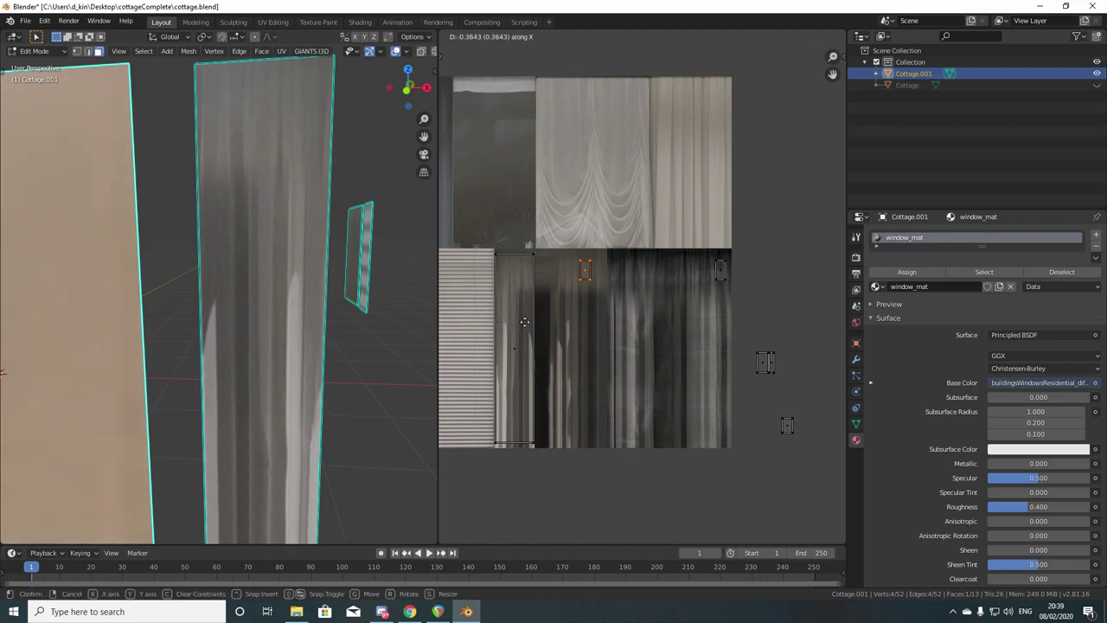
{"action": "left_click", "coordinate": [517, 326]}
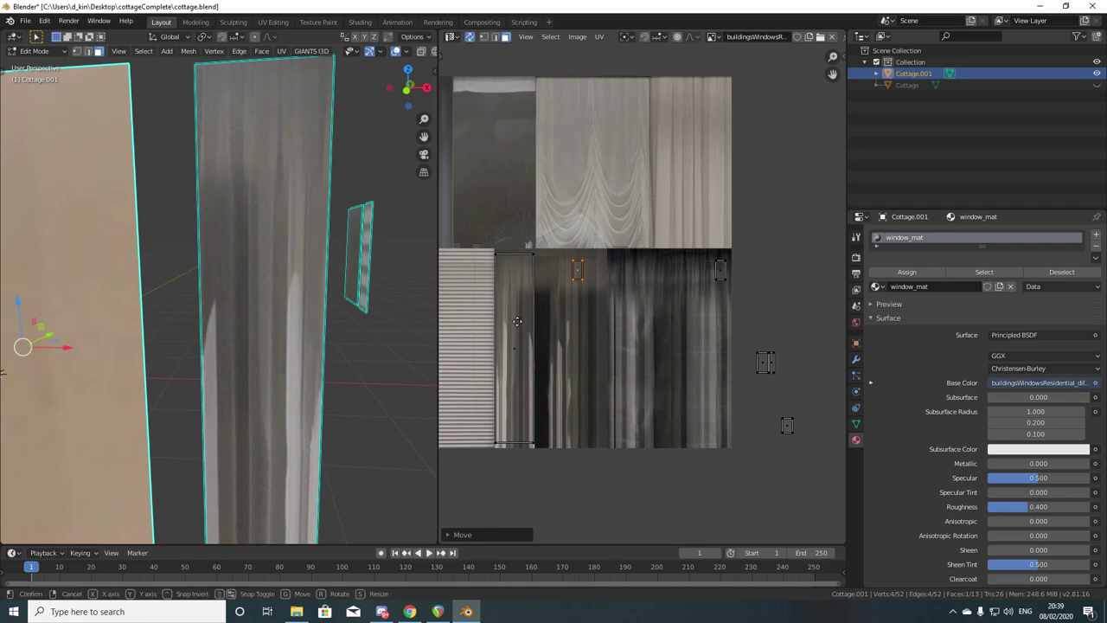
{"action": "key", "text": "g"}
{"action": "left_click", "coordinate": [521, 370]}
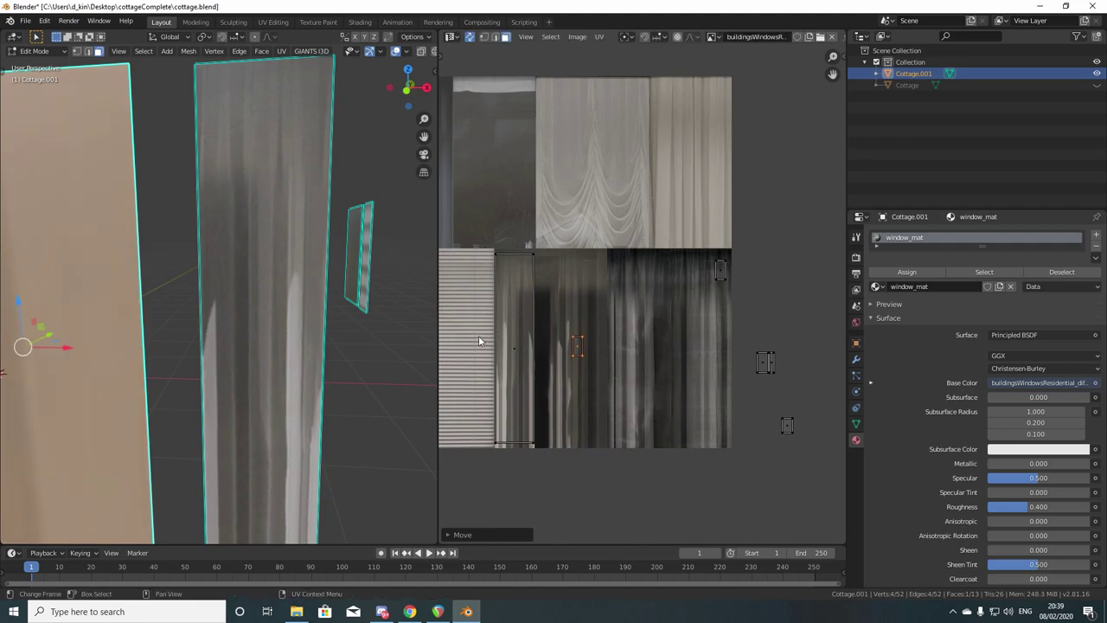
Scale the large pane's UV island along X by about 5.3 and slide it along X to fit the middle curtain's width
{"action": "key", "text": "s"}
{"action": "key", "text": "x"}
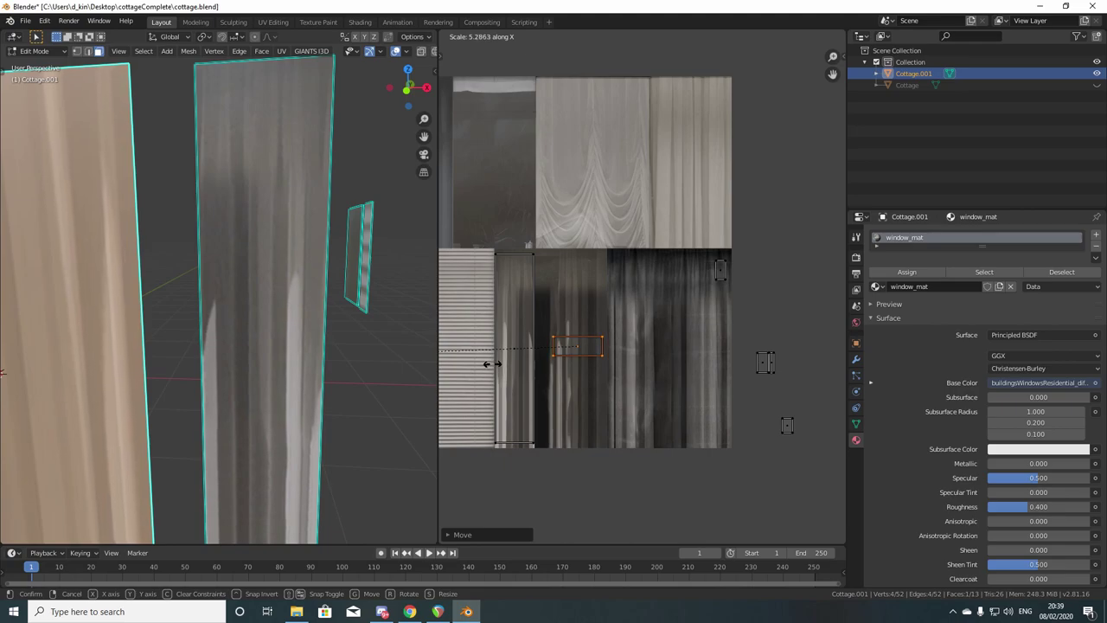
{"action": "left_click", "coordinate": [489, 363]}
{"action": "scroll", "coordinate": [593, 366], "scroll_direction": "up", "scroll_amount": 5}
{"action": "middle_click_drag", "start_coordinate": [667, 313], "coordinate": [671, 311]}
{"action": "key", "text": "g"}
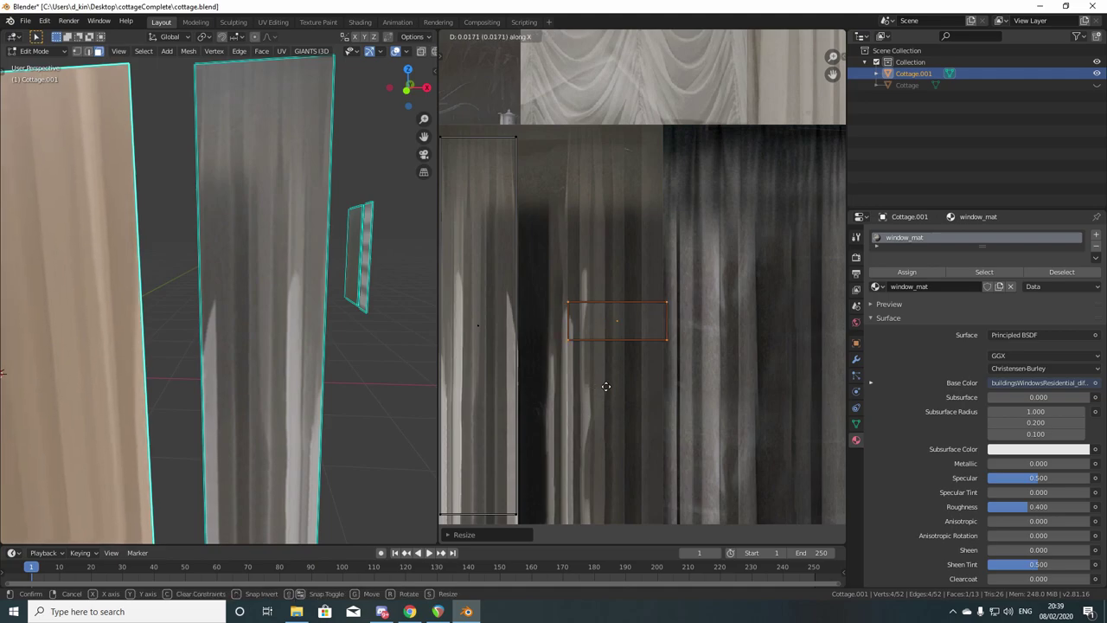
{"action": "left_click", "coordinate": [600, 392]}
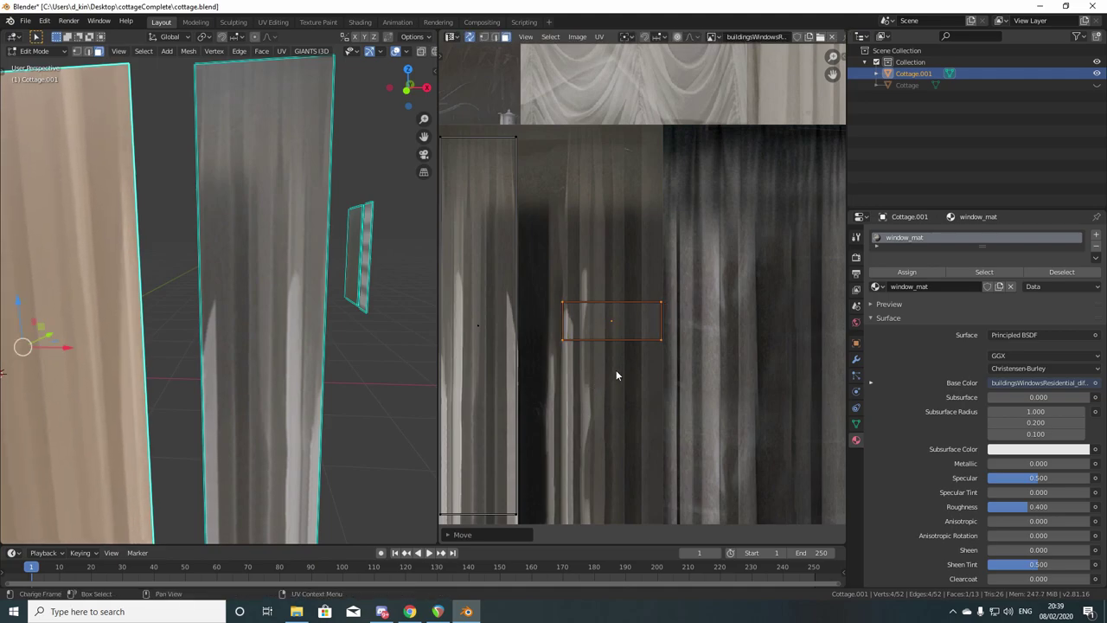
Stretch the large pane's UV island along Y to nearly the full height of the brown curtain
{"action": "key", "text": "s"}
{"action": "key", "text": "y"}
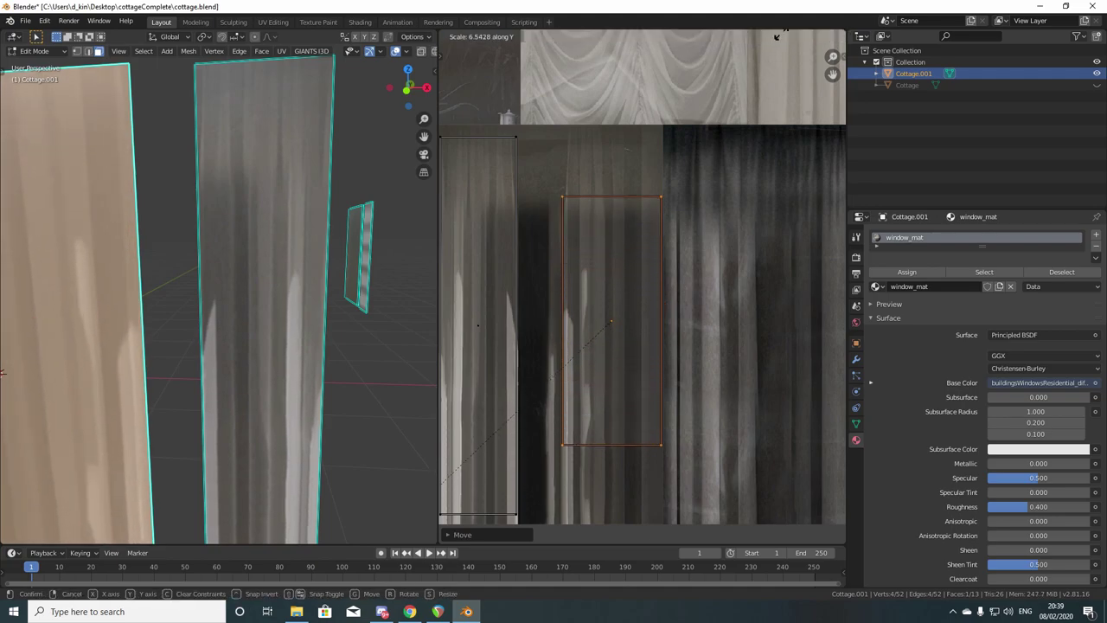
{"action": "left_click", "coordinate": [657, 143]}
{"action": "scroll", "coordinate": [657, 145], "scroll_direction": "down", "scroll_amount": 1}
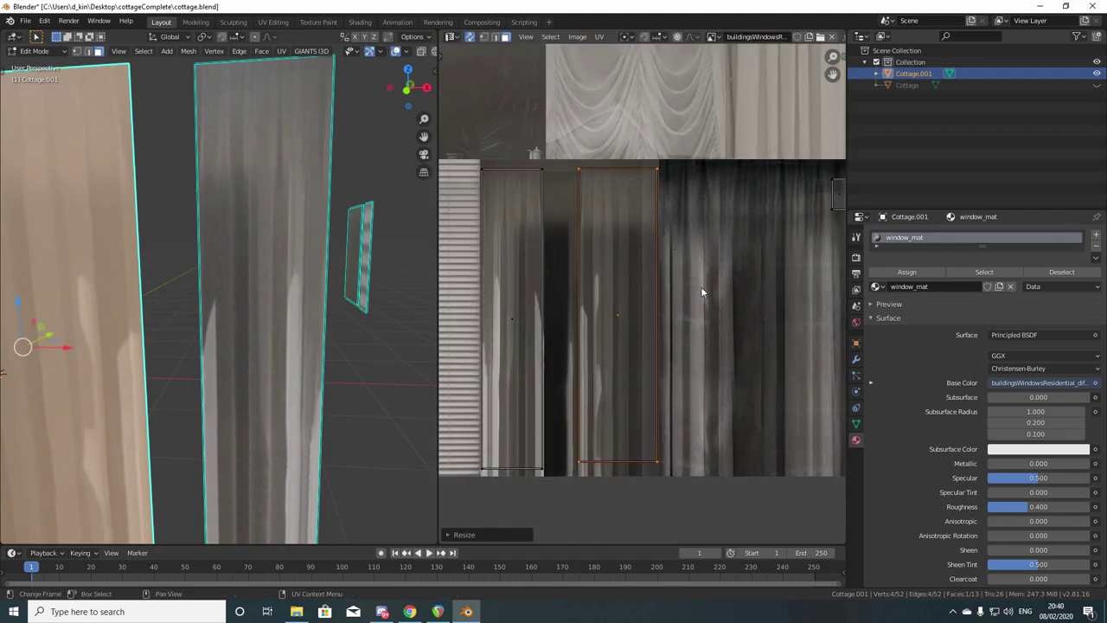
Lower the large pane's UV island by about 0.012 along Y and stretch it slightly along Y to the curtain's lower edge
{"action": "key", "text": "g"}
{"action": "key", "text": "y"}
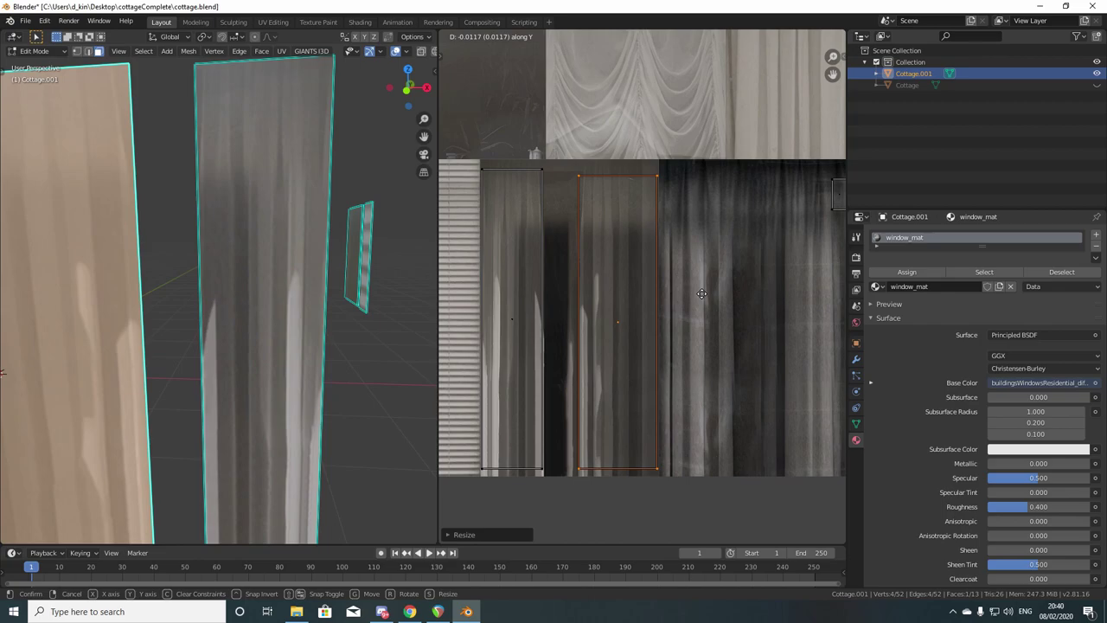
{"action": "left_click", "coordinate": [701, 295]}
{"action": "key", "text": "s"}
{"action": "key", "text": "y"}
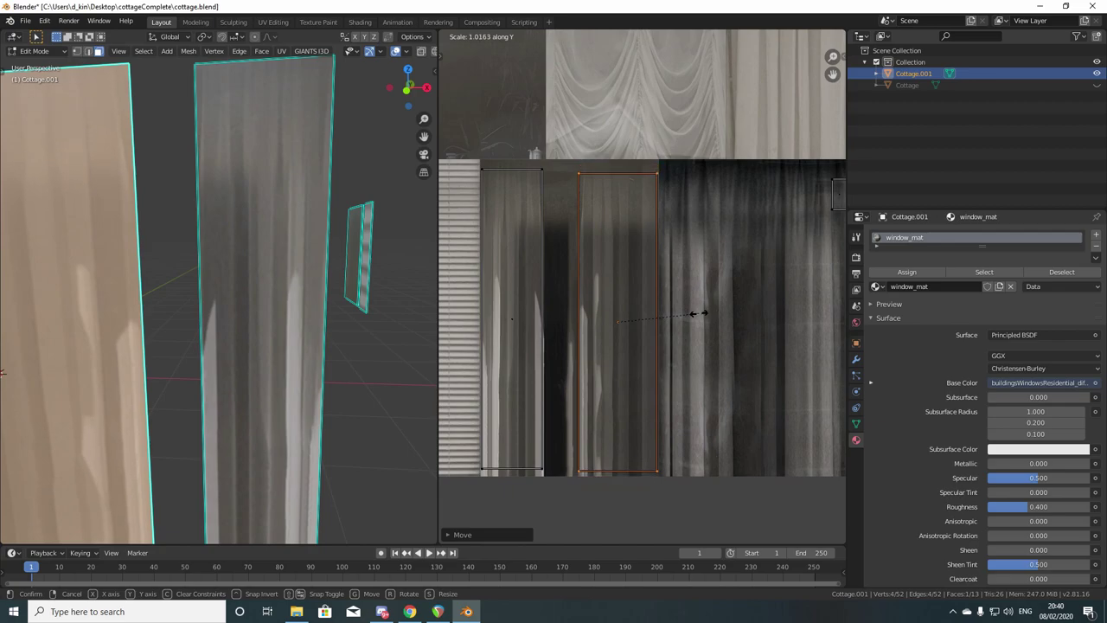
{"action": "left_click", "coordinate": [711, 333]}
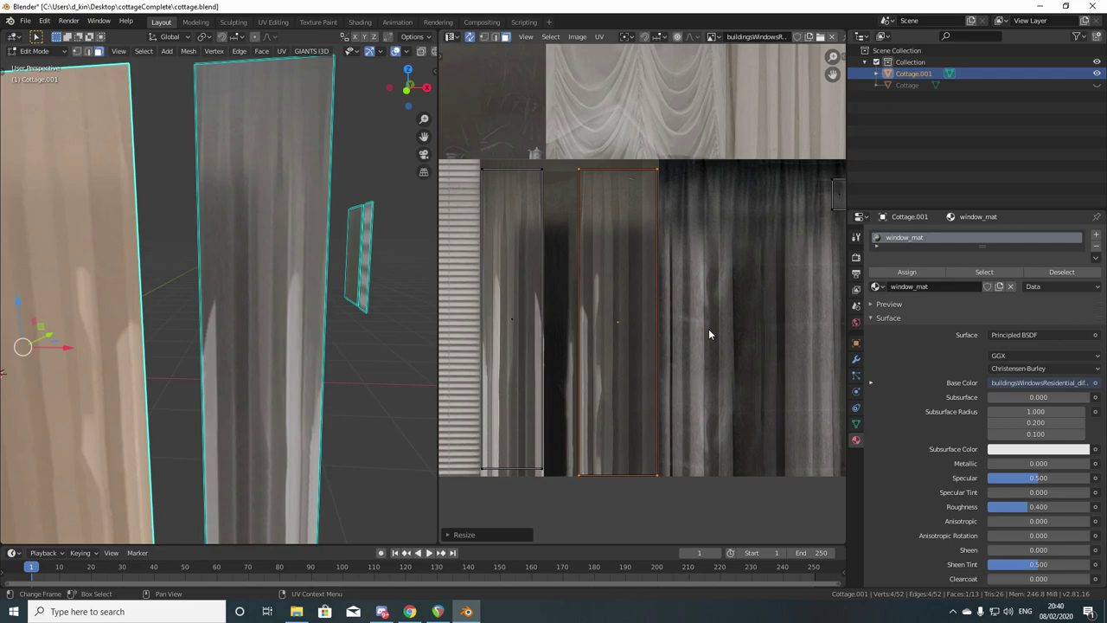
Try the large pane's UV island over the neighbouring dark curtain, then place it slightly inward on the brown curtain along X
{"action": "key", "text": "g"}
{"action": "key", "text": "x"}
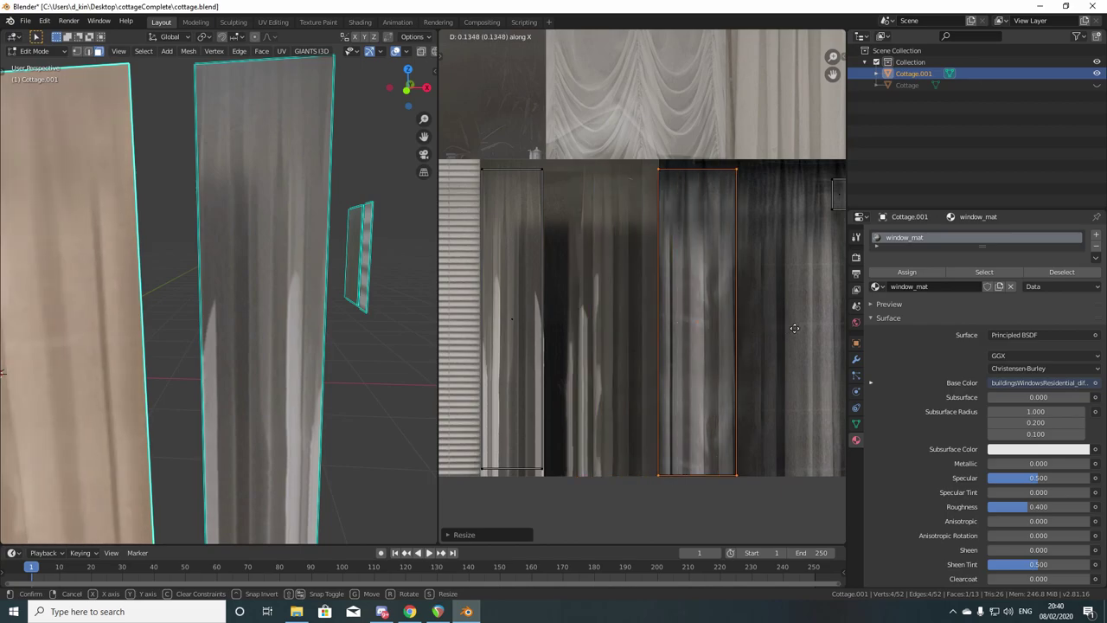
{"action": "left_click", "coordinate": [706, 332]}
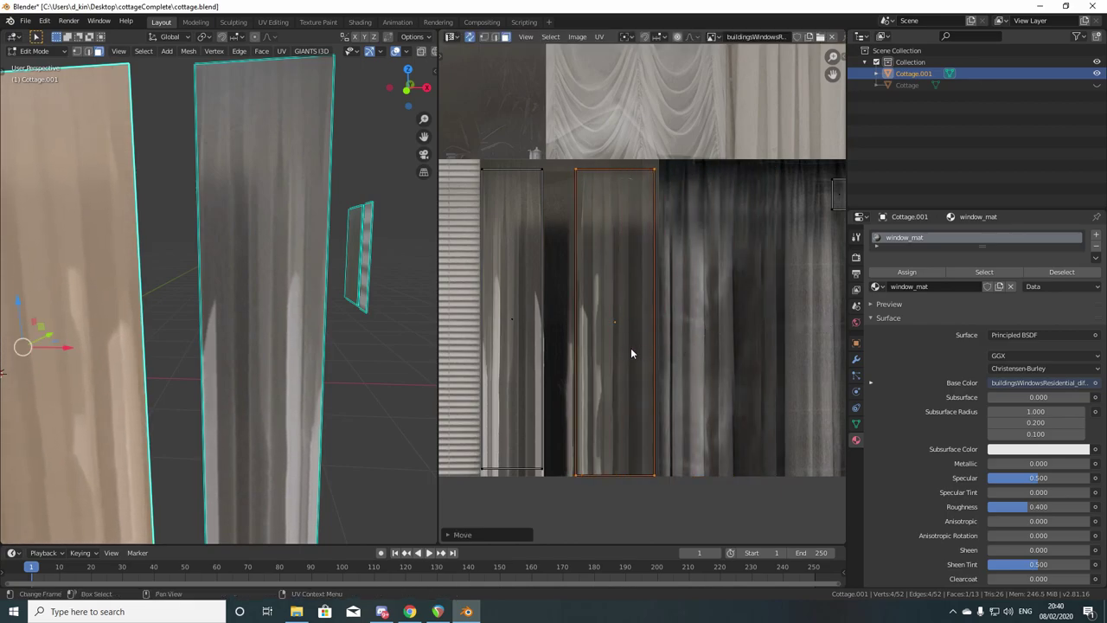
Return to Object Mode and examine the curtain texture on the large and narrow window panes
{"action": "scroll", "coordinate": [598, 376], "scroll_direction": "down", "scroll_amount": 2}
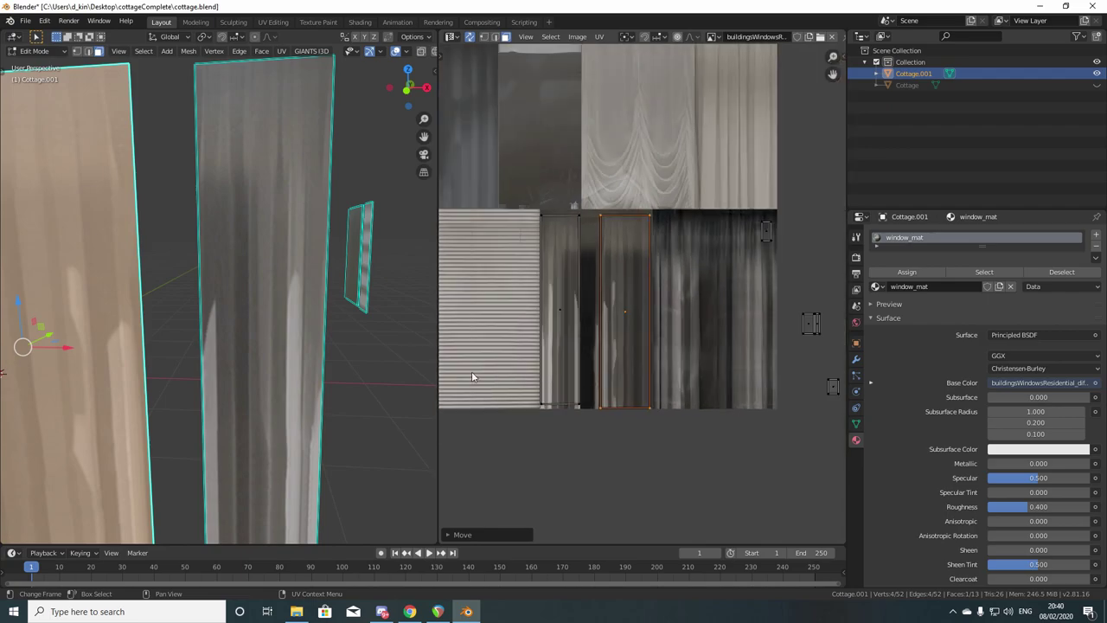
{"action": "scroll", "coordinate": [233, 370], "scroll_direction": "down", "scroll_amount": 4}
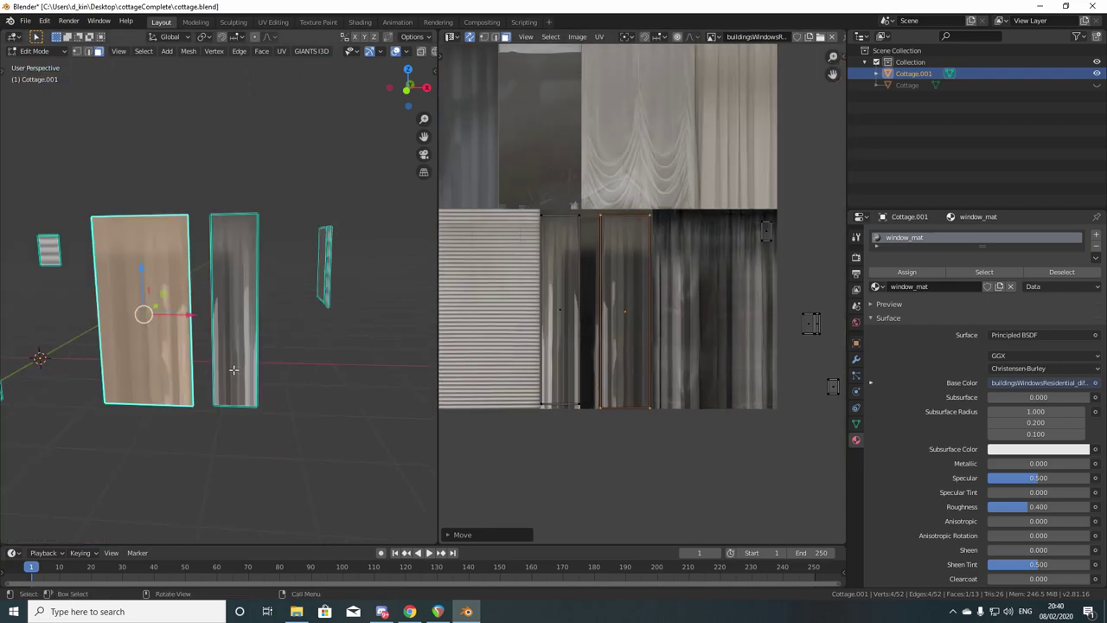
{"action": "scroll", "coordinate": [245, 370], "scroll_direction": "up", "scroll_amount": 2}
{"action": "key", "text": "Tab"}
{"action": "scroll", "coordinate": [246, 362], "scroll_direction": "up", "scroll_amount": 6}
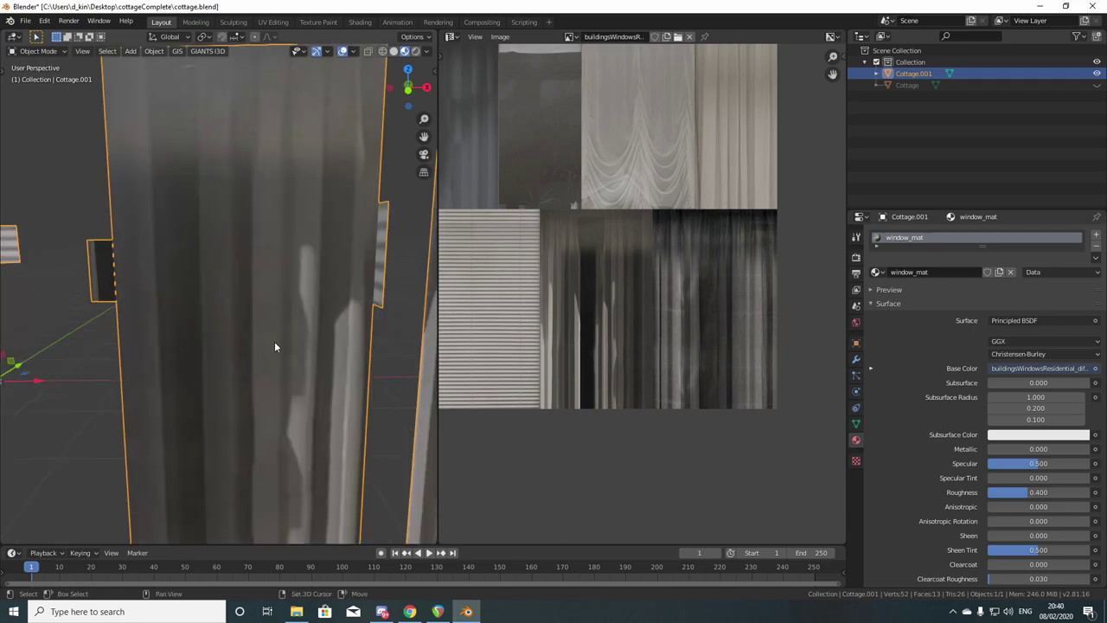
{"action": "scroll", "coordinate": [256, 346], "scroll_direction": "up", "scroll_amount": 5}
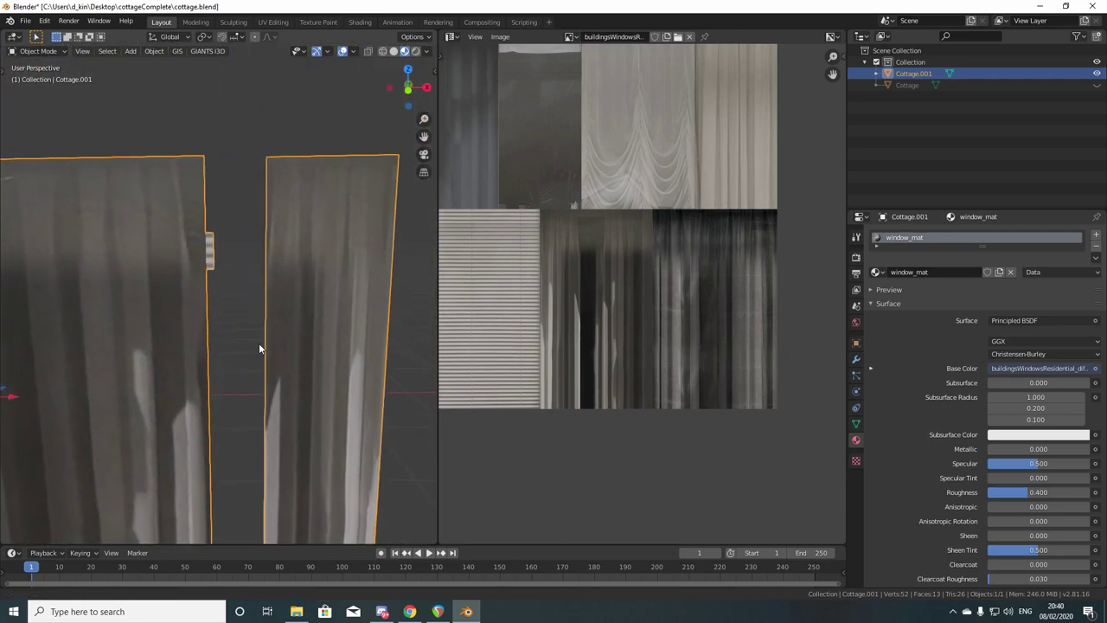
{"action": "middle_click_drag", "start_coordinate": [265, 329], "coordinate": [265, 329], "text": "shift"}
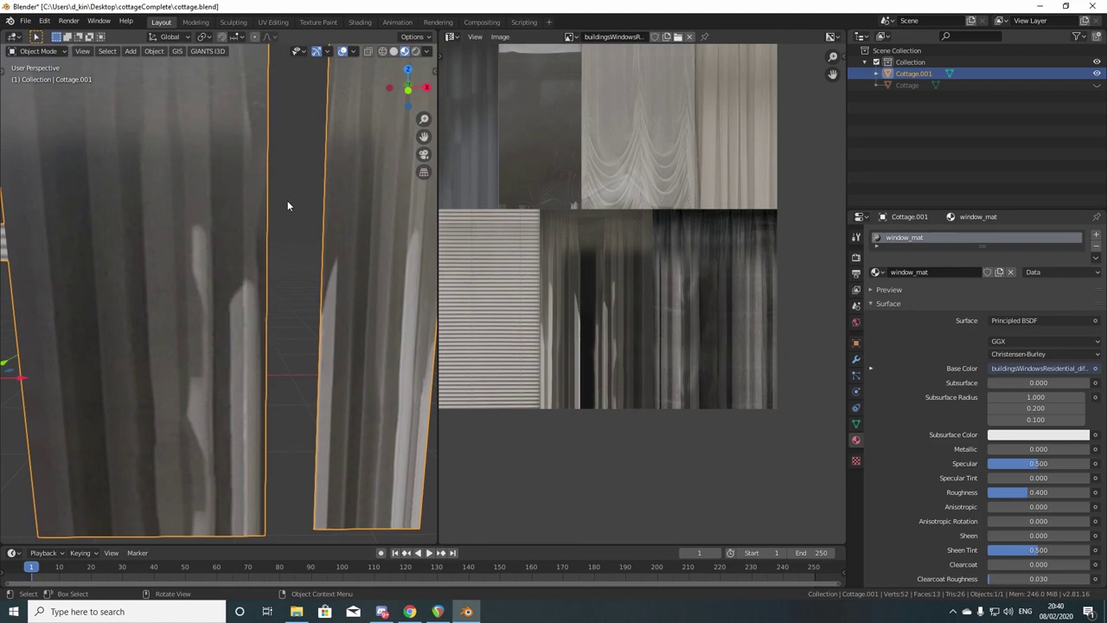
Unhide the Cottage object and check the curtained window panes inside their frames on the wall
{"action": "left_click", "coordinate": [1096, 85]}
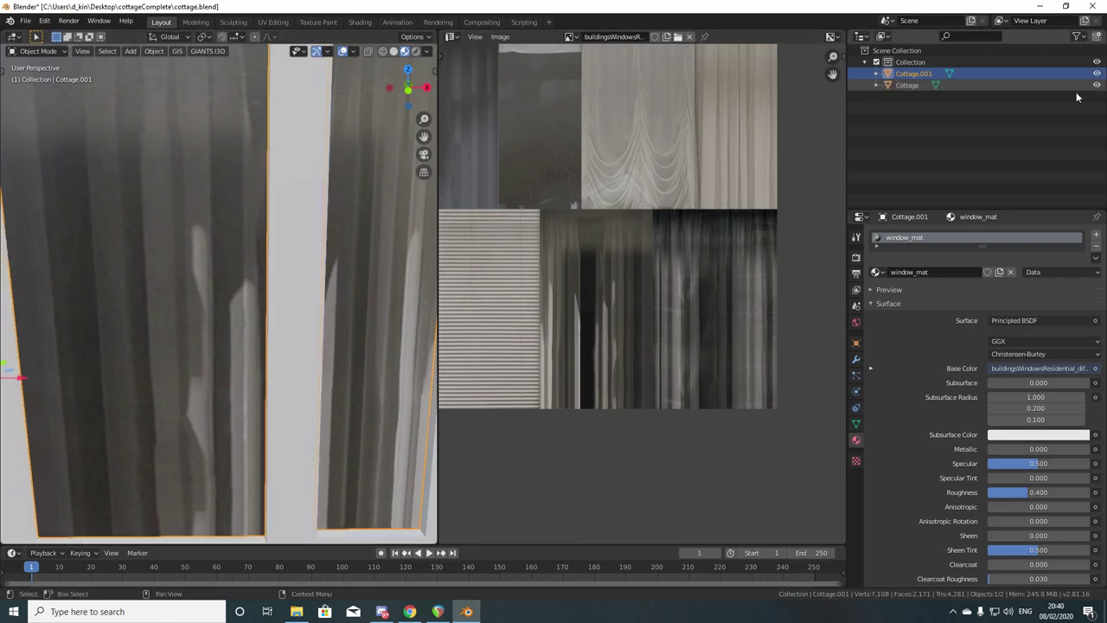
{"action": "scroll", "coordinate": [344, 332], "scroll_direction": "down", "scroll_amount": 6}
{"action": "scroll", "coordinate": [268, 338], "scroll_direction": "up", "scroll_amount": 3}
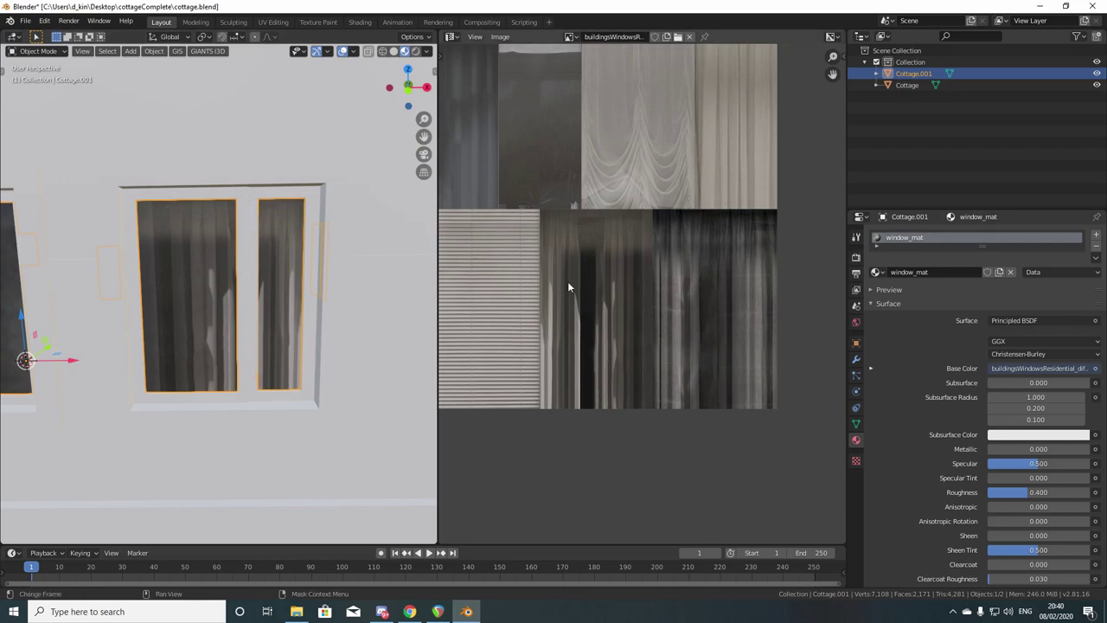
{"action": "scroll", "coordinate": [222, 368], "scroll_direction": "down", "scroll_amount": 3}
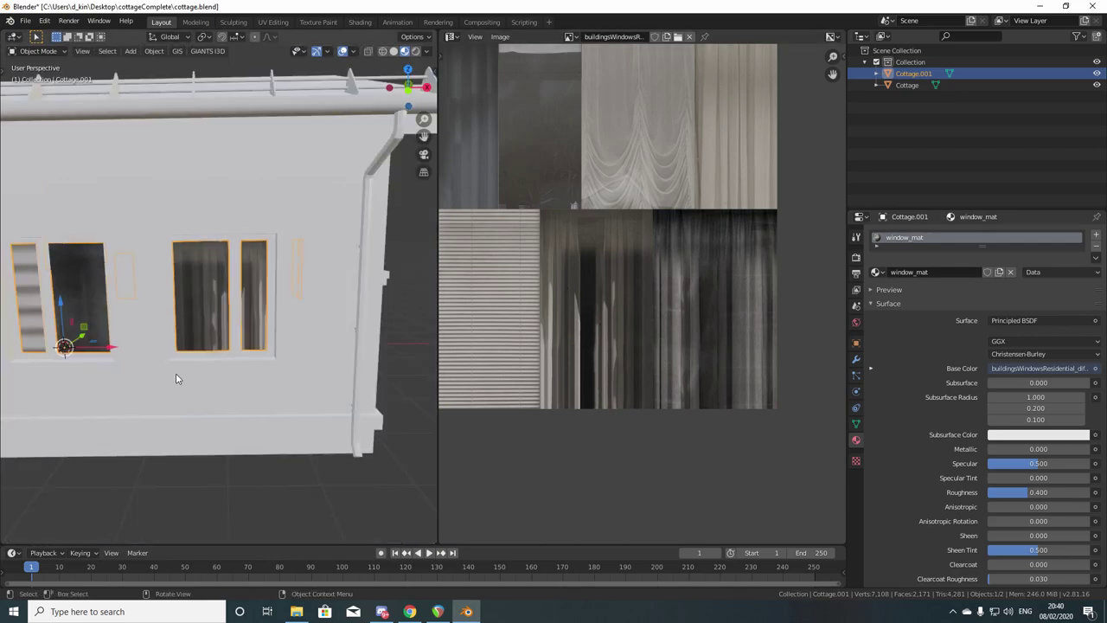
Hide the Cottage object and select the large dark pane of the neighbouring window in Edit Mode
{"action": "middle_click_drag", "start_coordinate": [126, 389], "coordinate": [212, 388], "text": "shift"}
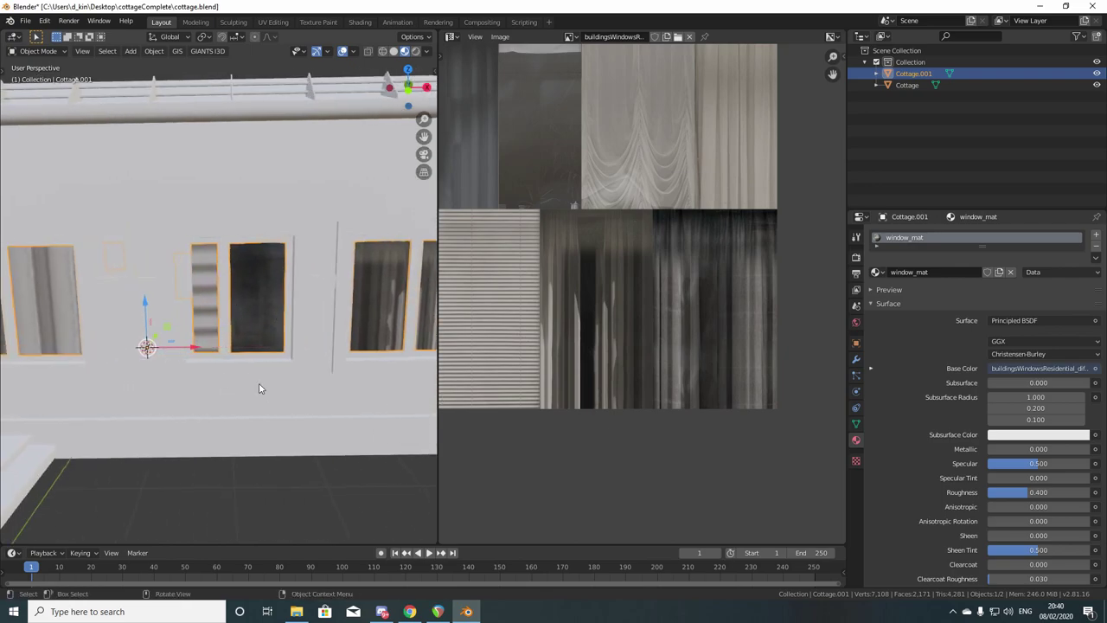
{"action": "left_click", "coordinate": [1096, 85]}
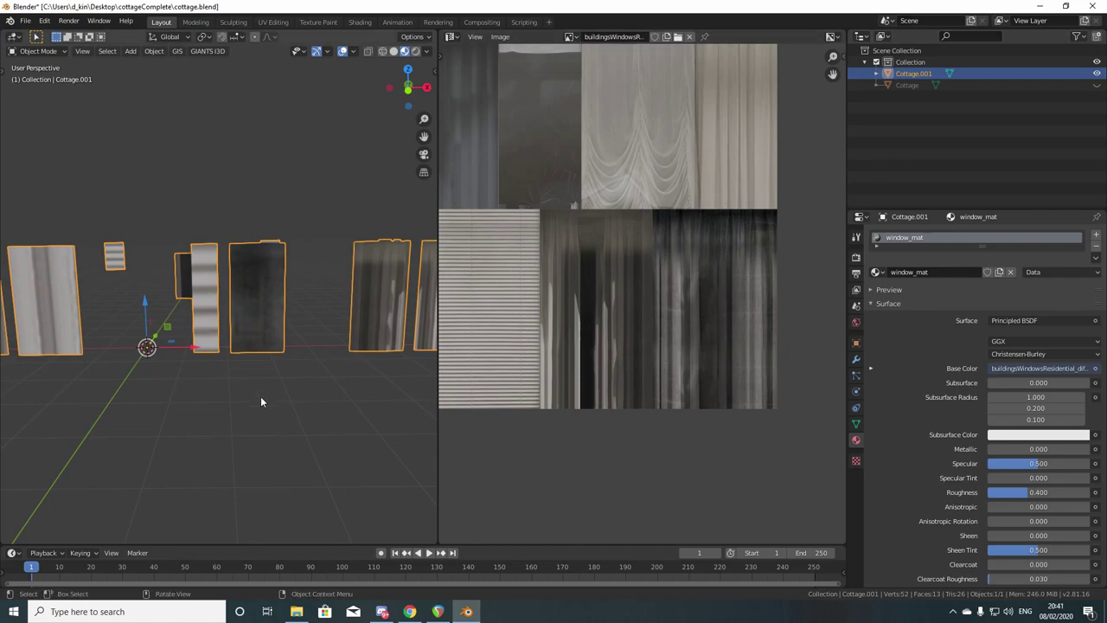
{"action": "middle_click_drag", "start_coordinate": [243, 356], "coordinate": [207, 356], "text": "shift"}
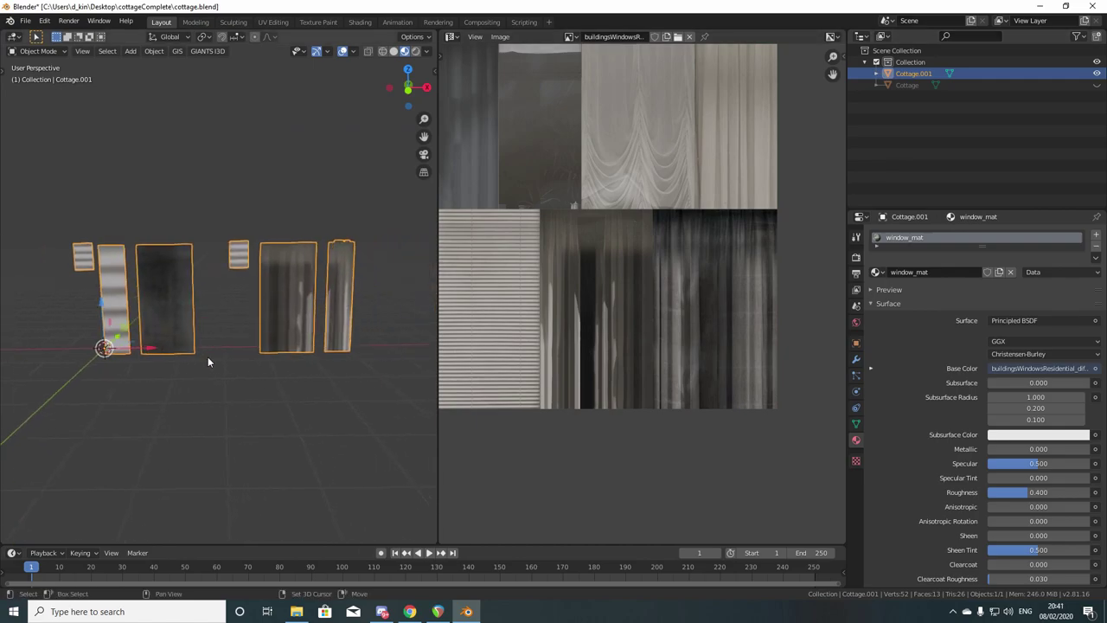
{"action": "scroll", "coordinate": [167, 364], "scroll_direction": "up", "scroll_amount": 3}
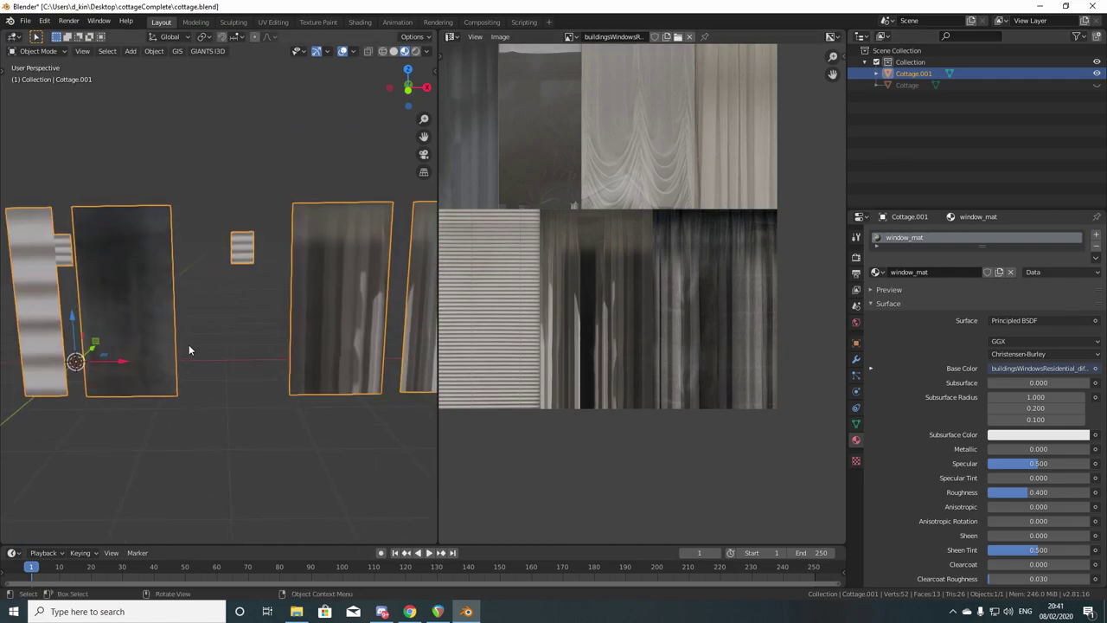
{"action": "key", "text": "Tab"}
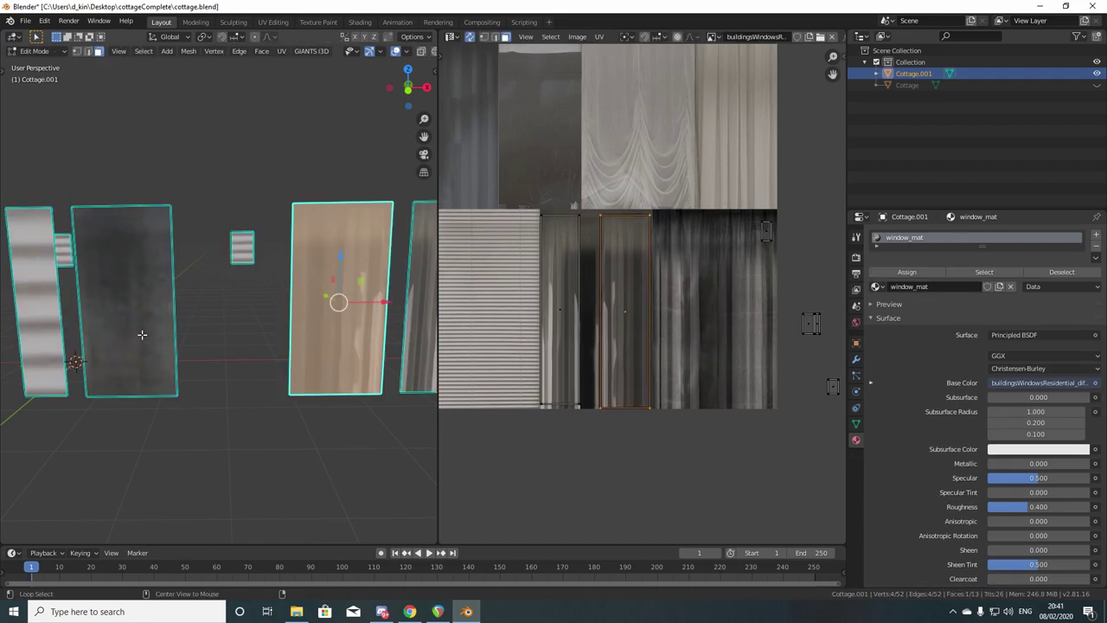
{"action": "left_click", "coordinate": [141, 333]}
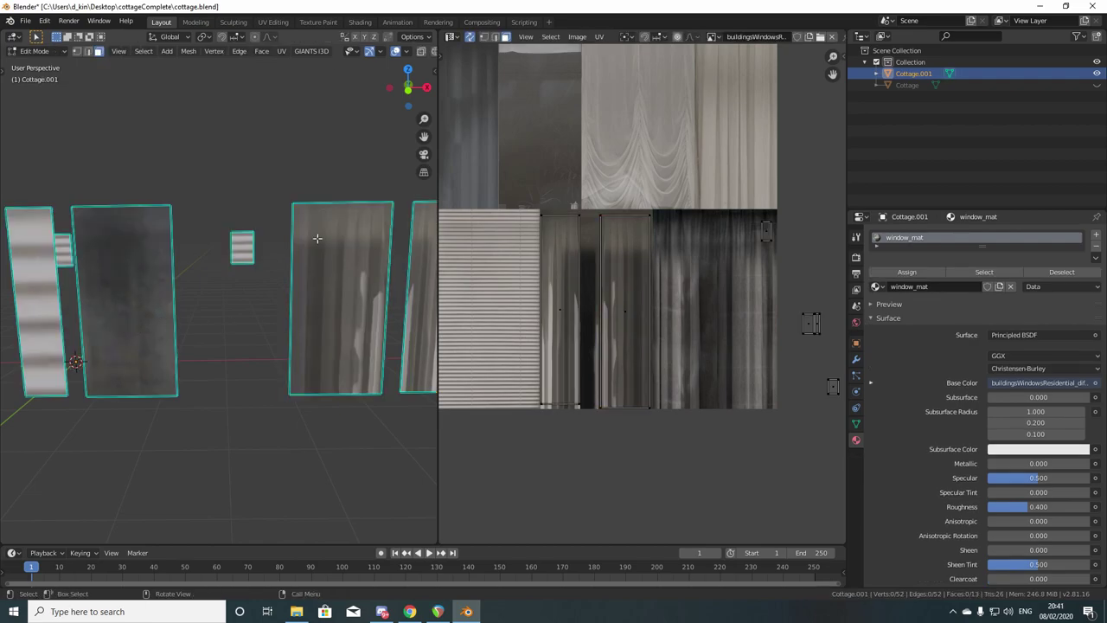
{"action": "left_click", "coordinate": [135, 320]}
{"action": "scroll", "coordinate": [277, 375], "scroll_direction": "down", "scroll_amount": 3}
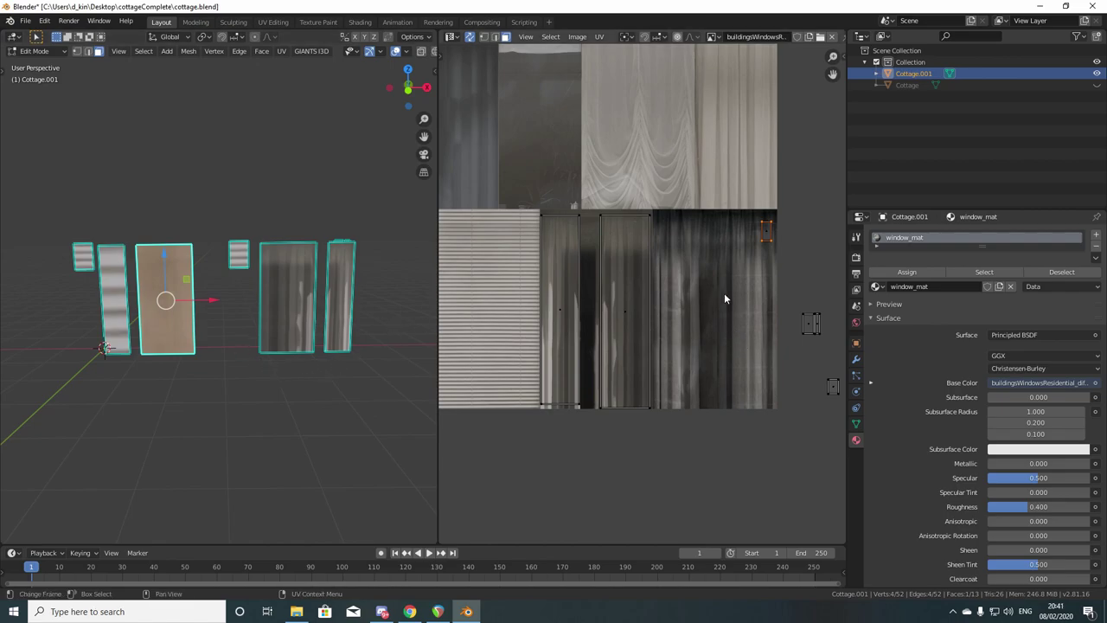
Move the selected pane's UV island onto the large brown curtain section and scale it up about 5.2 times to the curtain's width
{"action": "key", "text": "g"}
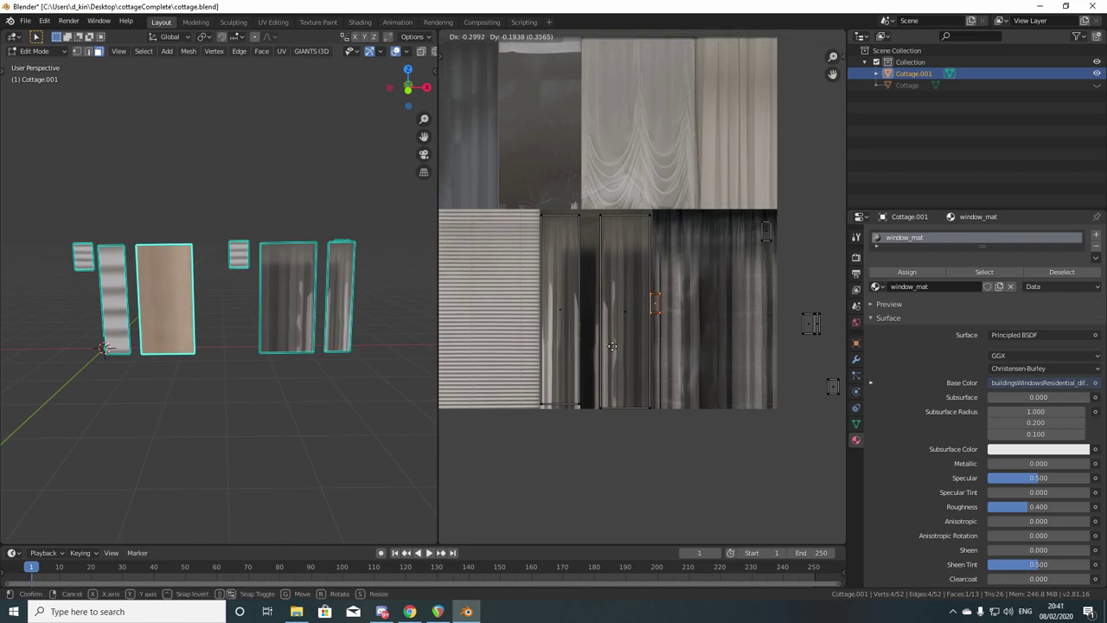
{"action": "left_click", "coordinate": [587, 353]}
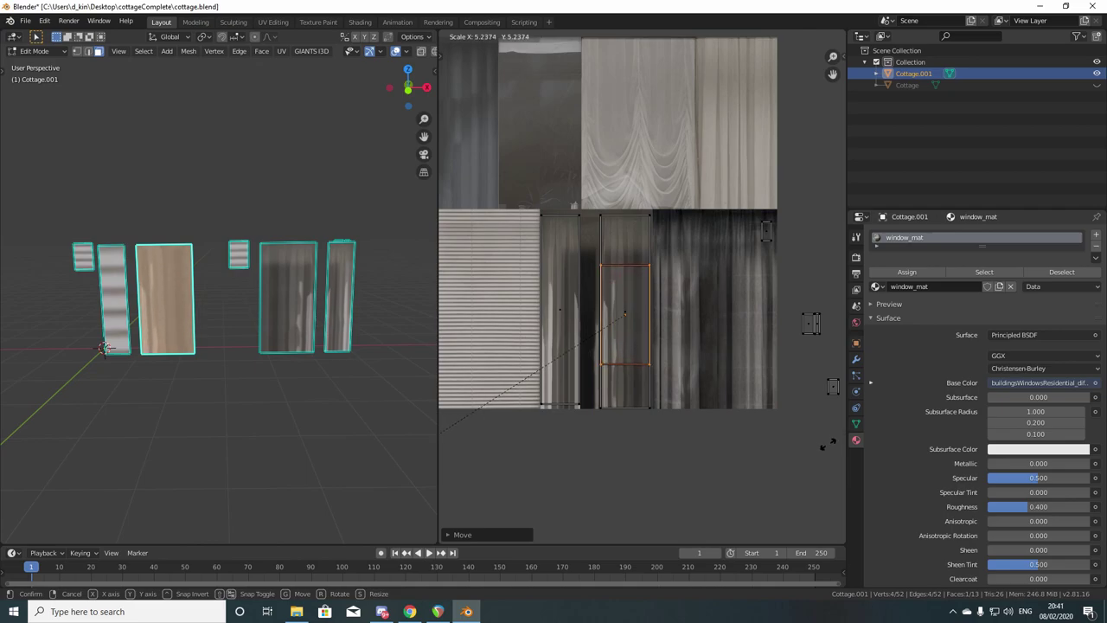
{"action": "left_click", "coordinate": [766, 336]}
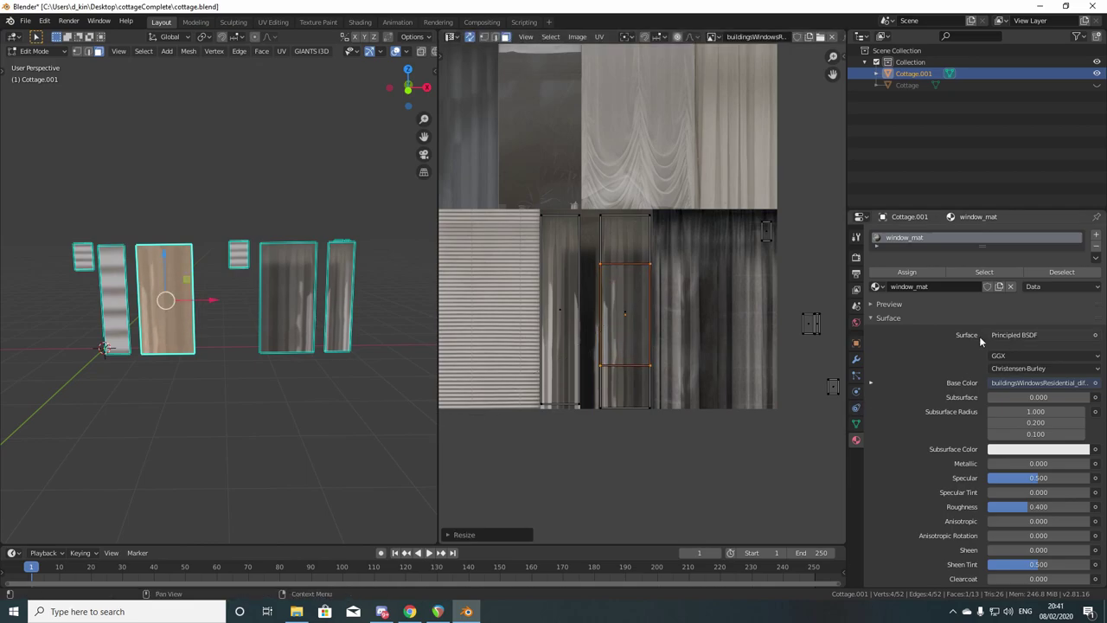
Stretch the large pane's UV island along Y to the curtain's height and align it vertically with the existing island there
{"action": "scroll", "coordinate": [766, 336], "scroll_direction": "up", "scroll_amount": 2}
{"action": "key", "text": "s"}
{"action": "key", "text": "y"}
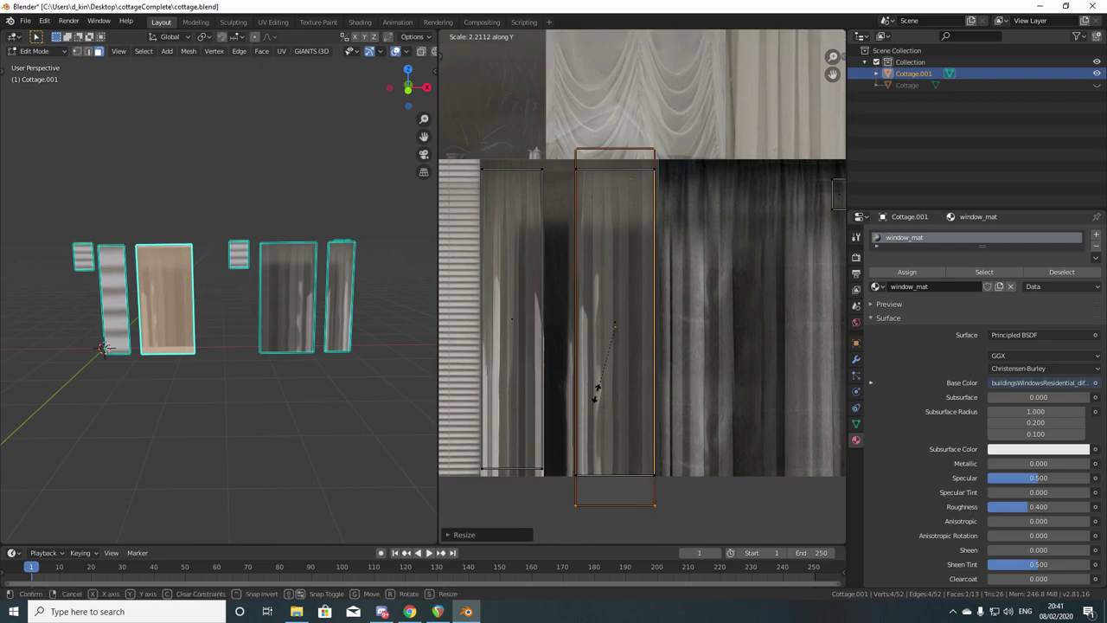
{"action": "left_click", "coordinate": [593, 380]}
{"action": "key", "text": "g"}
{"action": "key", "text": "y"}
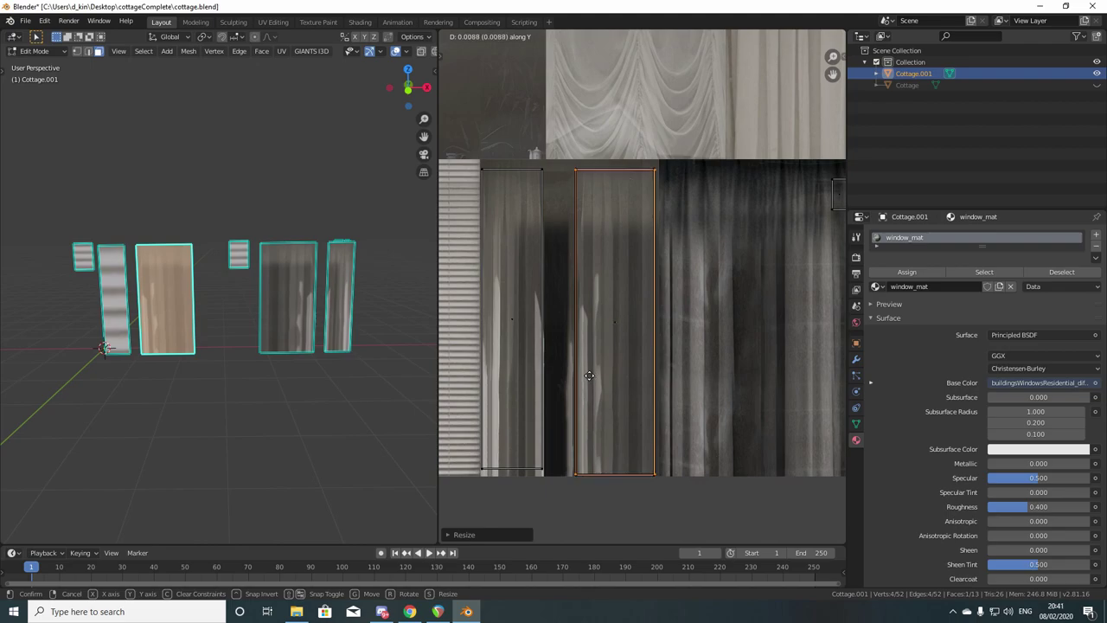
{"action": "left_click", "coordinate": [577, 389]}
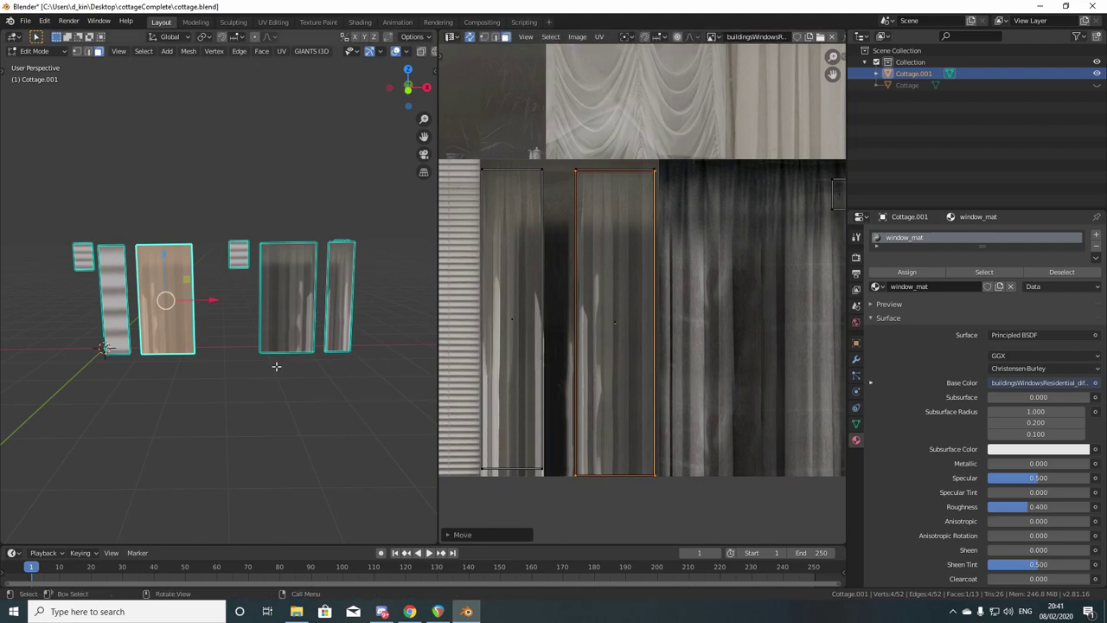
Move the adjacent narrow pane's UV island onto the narrow brown curtain strip and scale it up about 7.7 times
{"action": "left_click", "coordinate": [117, 324]}
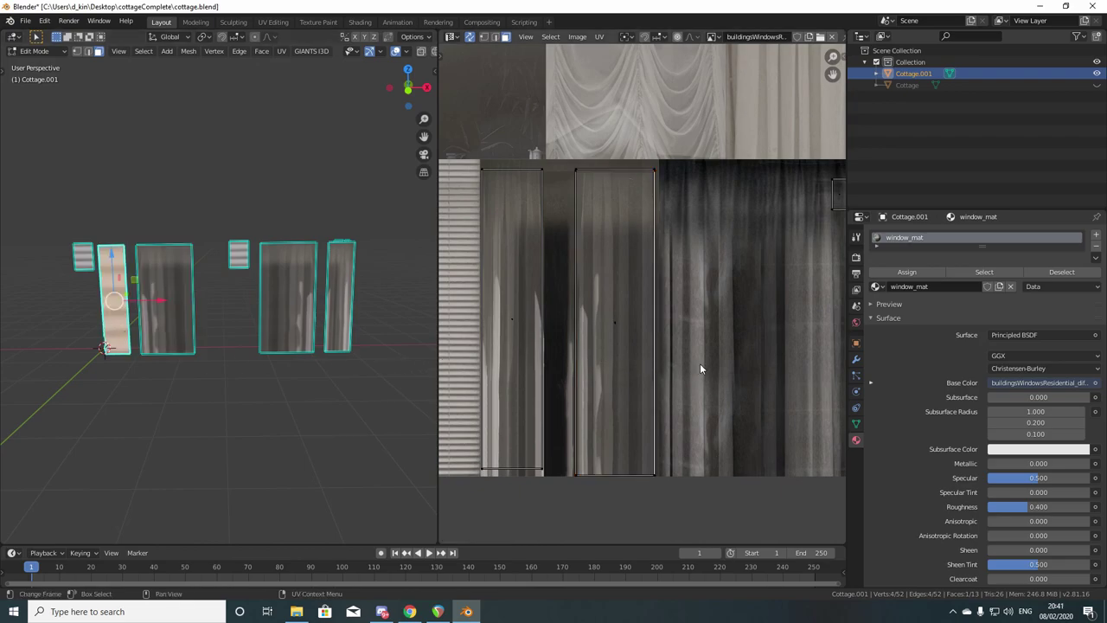
{"action": "key", "text": "g"}
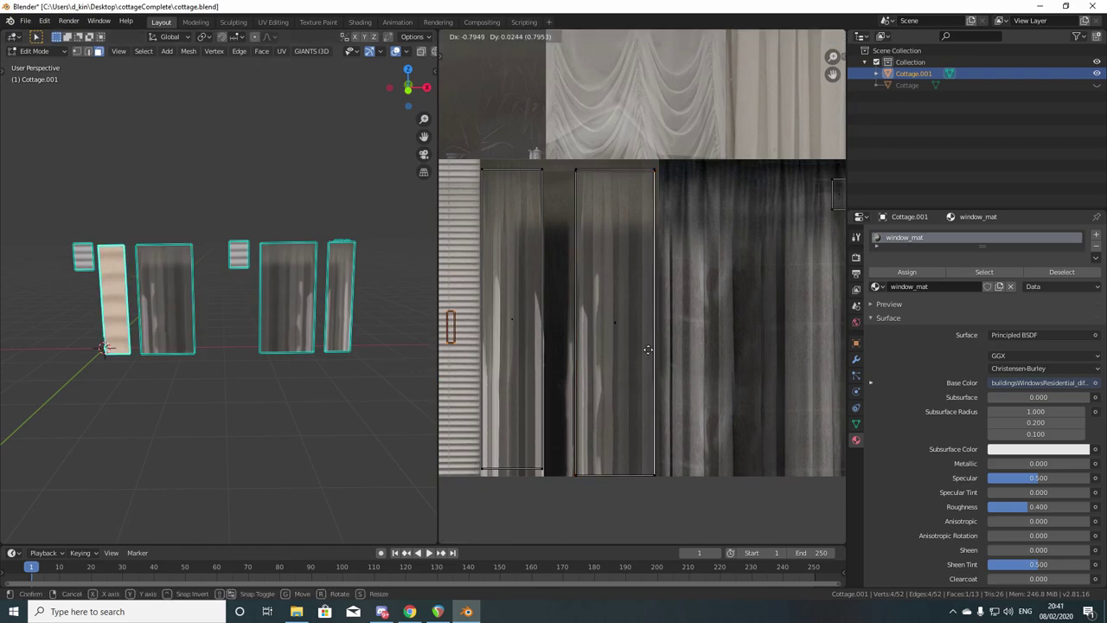
{"action": "left_click", "coordinate": [695, 362]}
{"action": "key", "text": "s"}
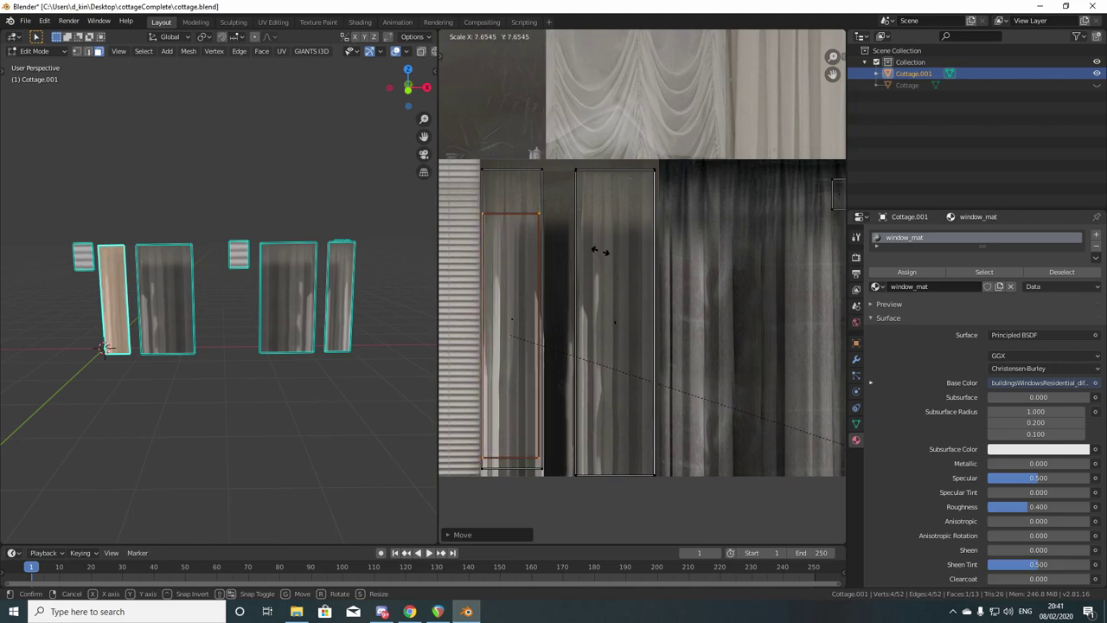
{"action": "left_click", "coordinate": [567, 248]}
Centre the narrow pane's UV island across the curtain strip and stretch it about 1.15 times along Y
{"action": "scroll", "coordinate": [494, 263], "scroll_direction": "up", "scroll_amount": 2}
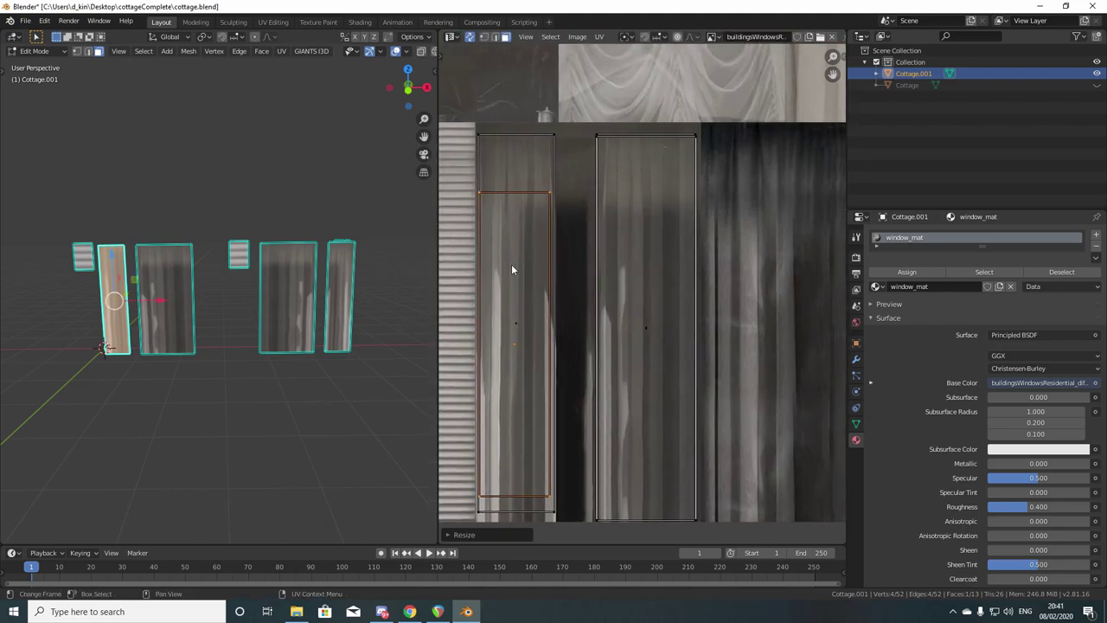
{"action": "key", "text": "g"}
{"action": "left_click", "coordinate": [512, 270]}
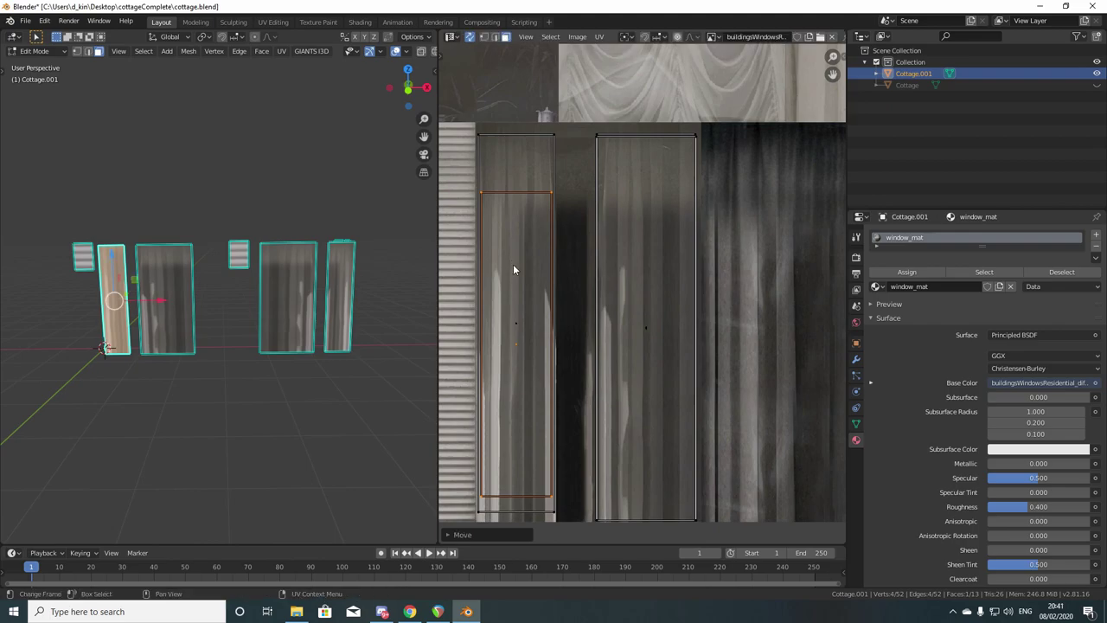
{"action": "key", "text": "s"}
{"action": "key", "text": "y"}
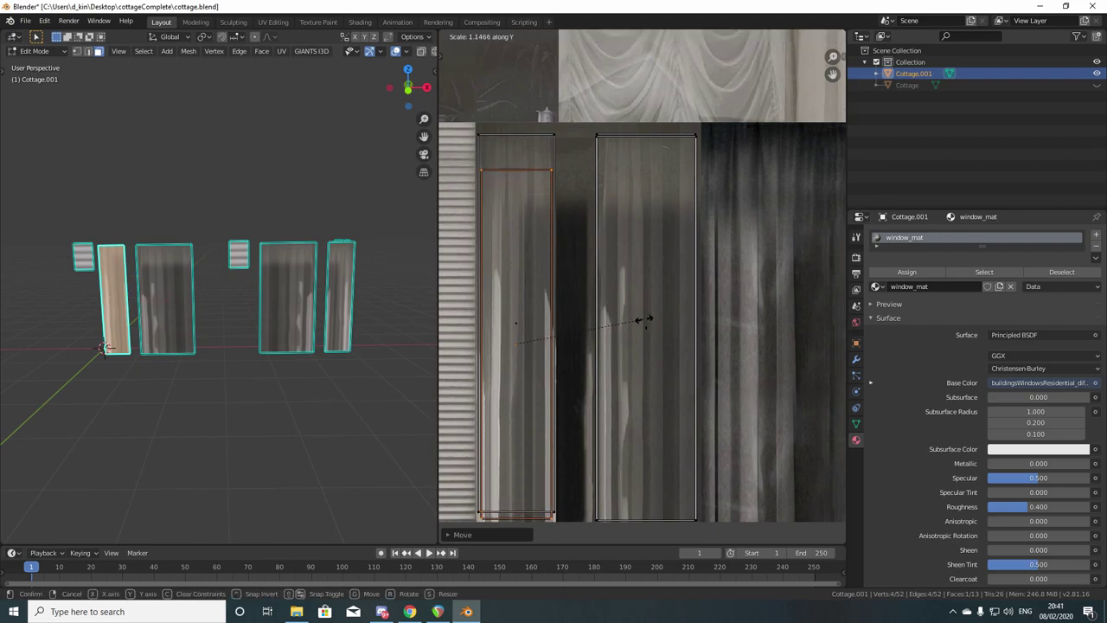
{"action": "left_click", "coordinate": [646, 318]}
Raise the narrow pane's UV island along Y and stretch it about 1.07 times to nearly fill the curtain strip's height
{"action": "middle_click_drag", "start_coordinate": [615, 348], "coordinate": [626, 308]}
{"action": "key", "text": "s"}
{"action": "key", "text": "y"}
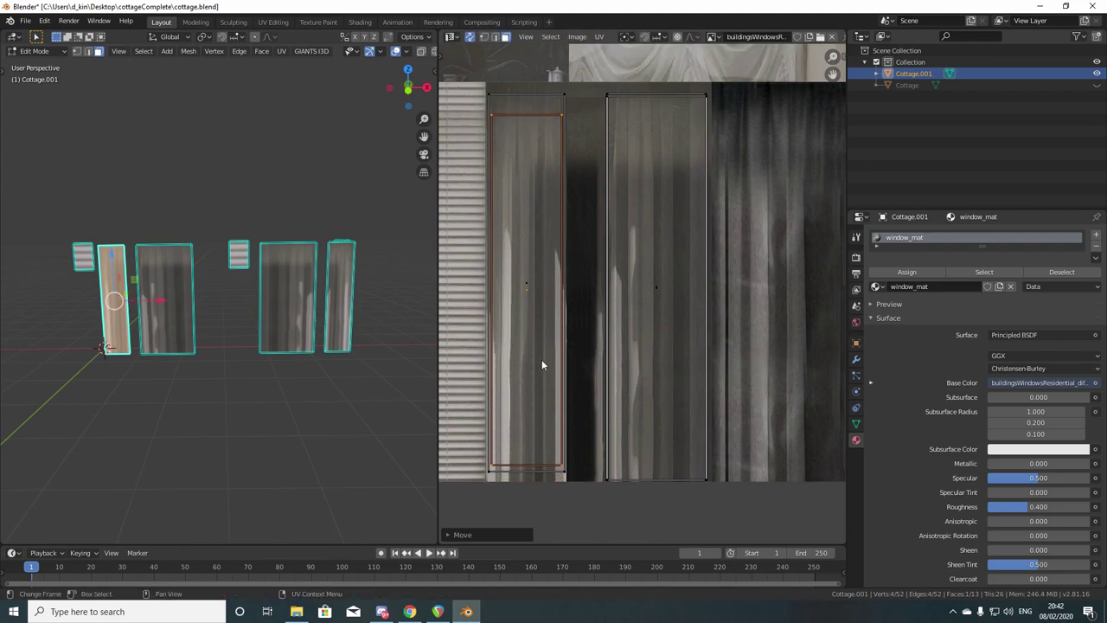
{"action": "left_click", "coordinate": [599, 379]}
{"action": "key", "text": "s"}
{"action": "key", "text": "y"}
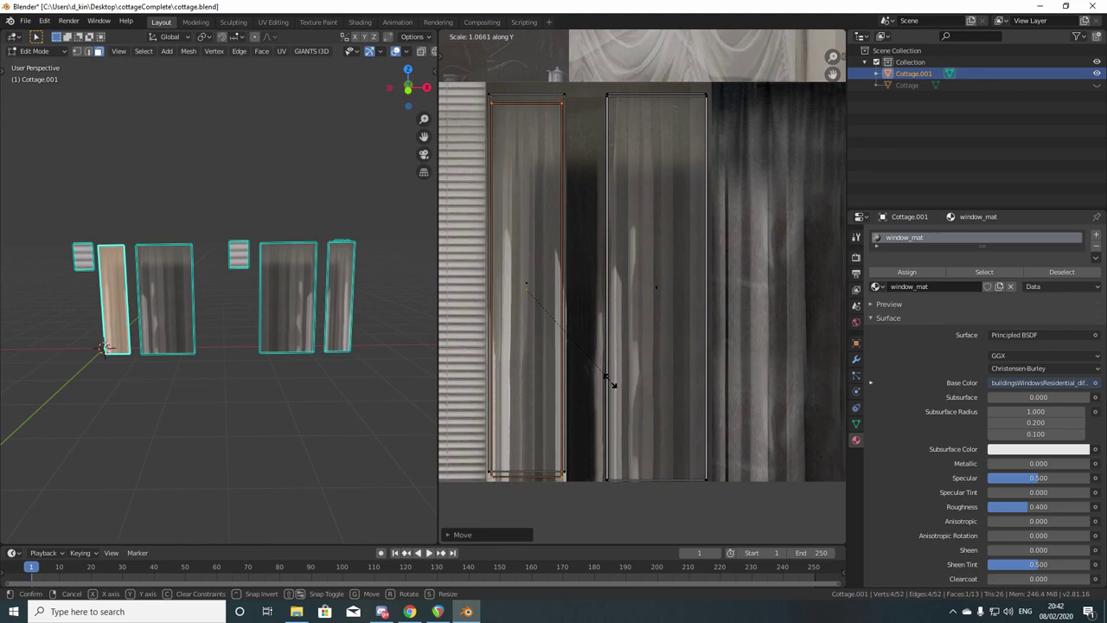
{"action": "left_click", "coordinate": [605, 379]}
Return to Object Mode and examine the curtained panes and the untextured ones on the other sides of the cottage
{"action": "key", "text": "Tab"}
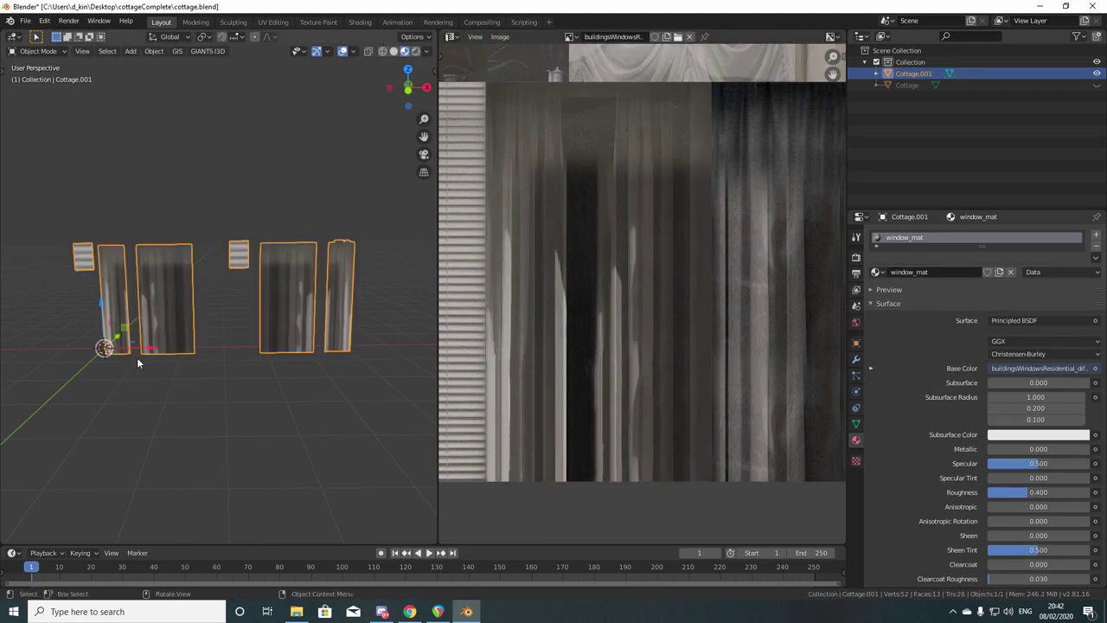
{"action": "scroll", "coordinate": [136, 357], "scroll_direction": "up", "scroll_amount": 3}
{"action": "scroll", "coordinate": [207, 357], "scroll_direction": "down", "scroll_amount": 3}
{"action": "middle_click_drag", "start_coordinate": [383, 383], "coordinate": [281, 385]}
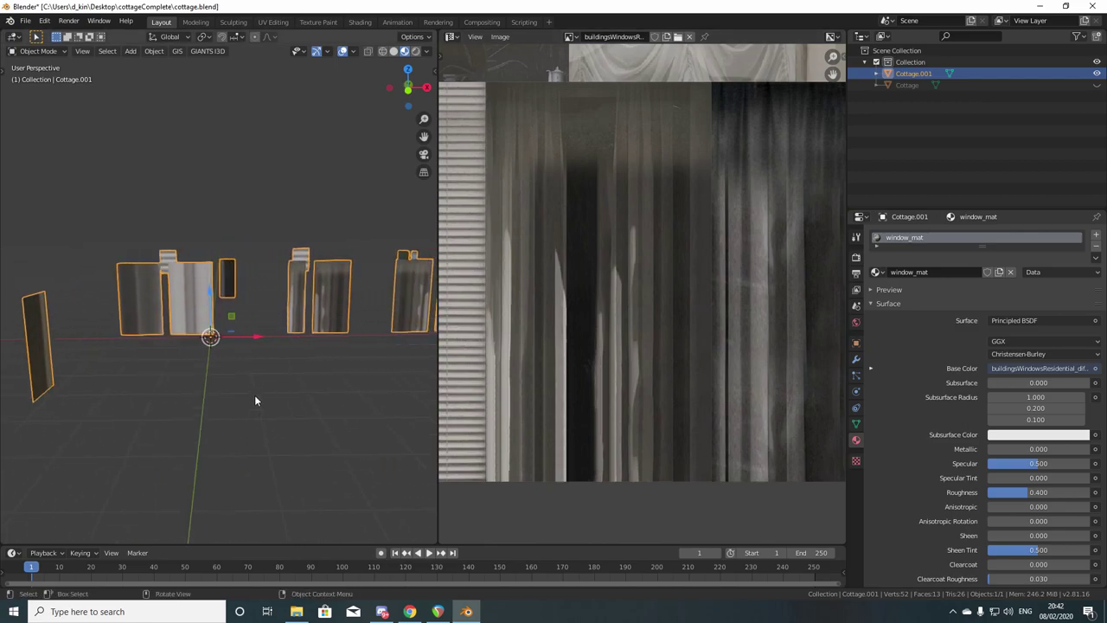
{"action": "middle_click_drag", "start_coordinate": [269, 397], "coordinate": [209, 416]}
{"action": "middle_click_drag", "start_coordinate": [178, 368], "coordinate": [200, 387]}
{"action": "scroll", "coordinate": [195, 381], "scroll_direction": "up", "scroll_amount": 4}
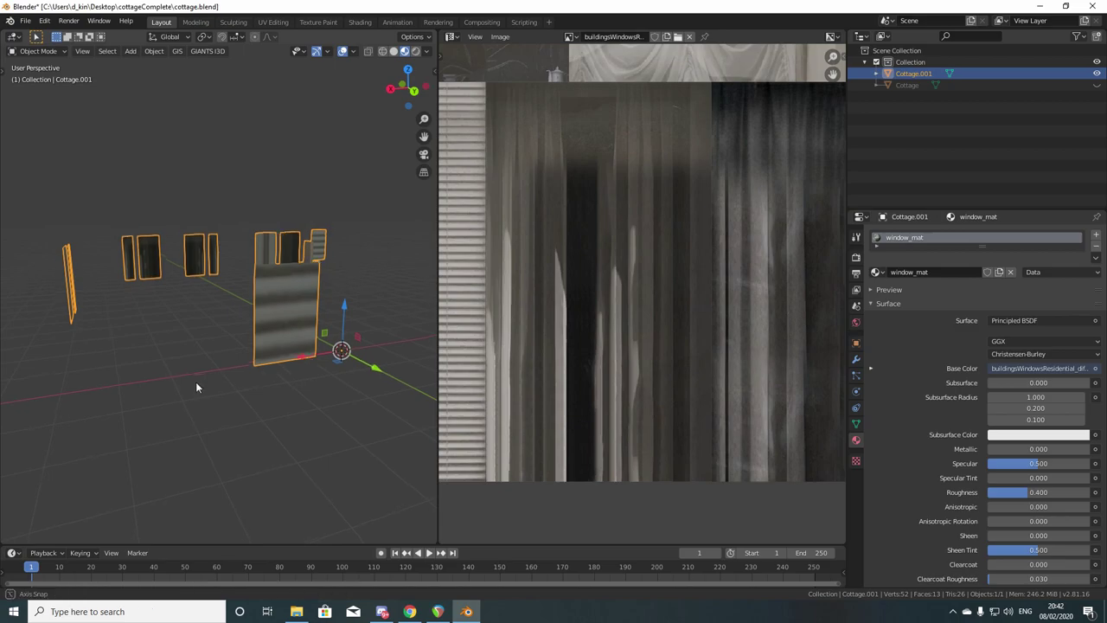
In Edit Mode, move the big front pane's UV island onto the horizontal blinds section and enlarge it to nearly fill the blinds
{"action": "key", "text": "Tab"}
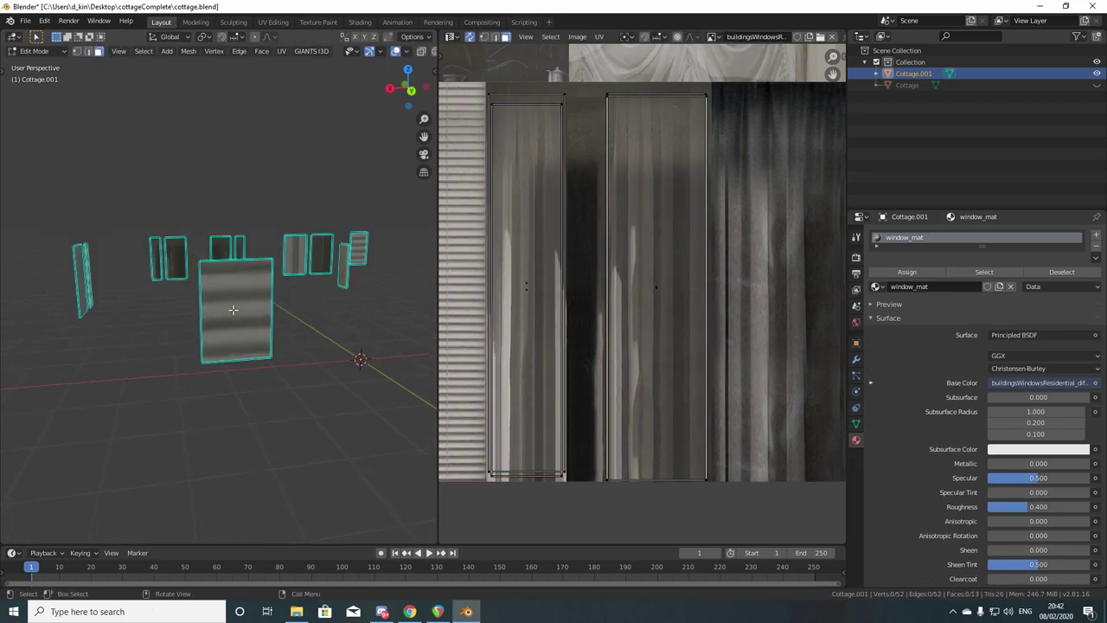
{"action": "left_click", "coordinate": [232, 310]}
{"action": "scroll", "coordinate": [629, 361], "scroll_direction": "down", "scroll_amount": 5}
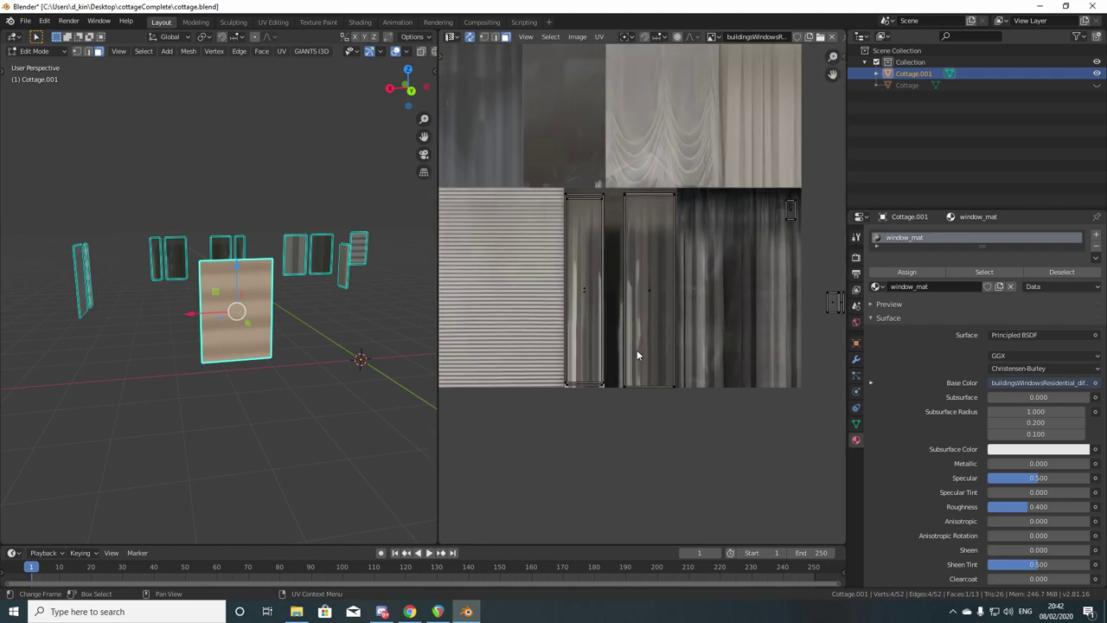
{"action": "scroll", "coordinate": [558, 313], "scroll_direction": "up", "scroll_amount": 1}
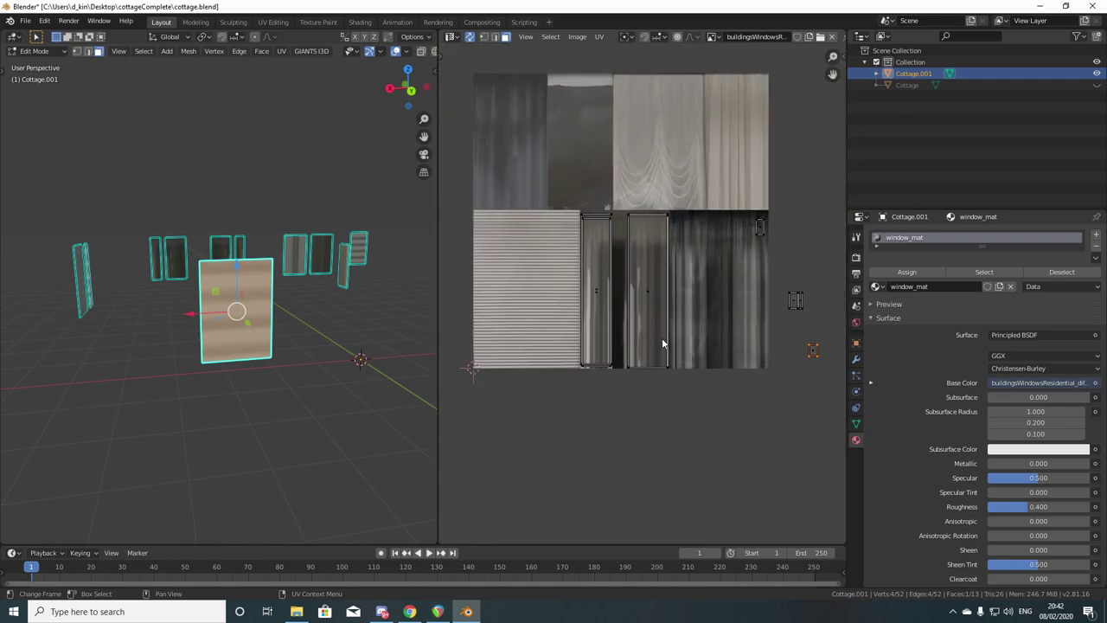
{"action": "key", "text": "g"}
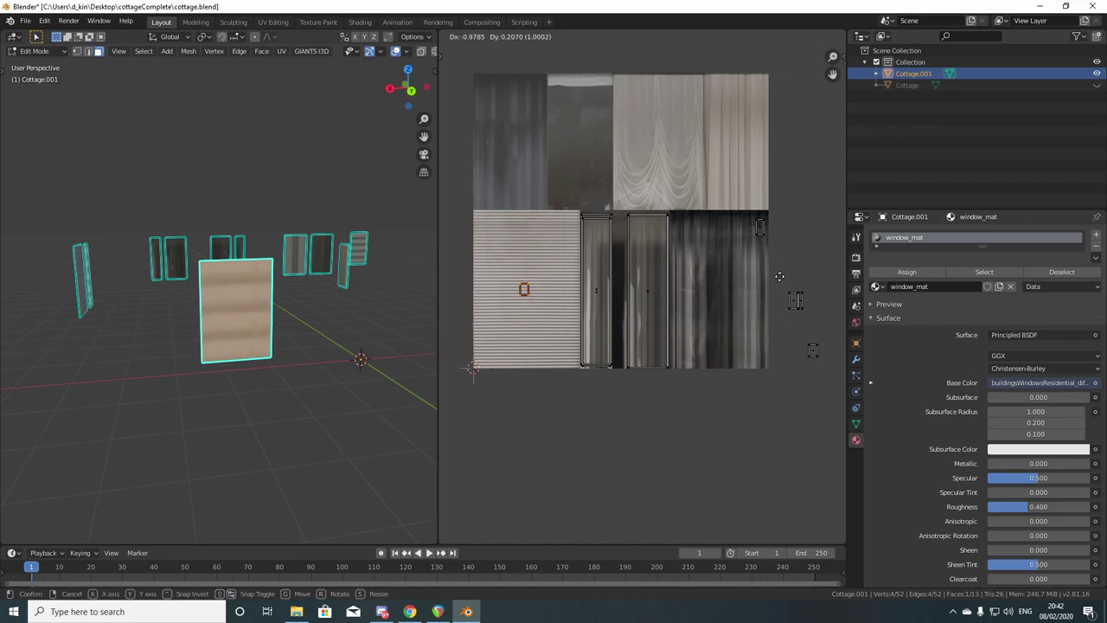
{"action": "left_click", "coordinate": [772, 288]}
{"action": "key", "text": "s"}
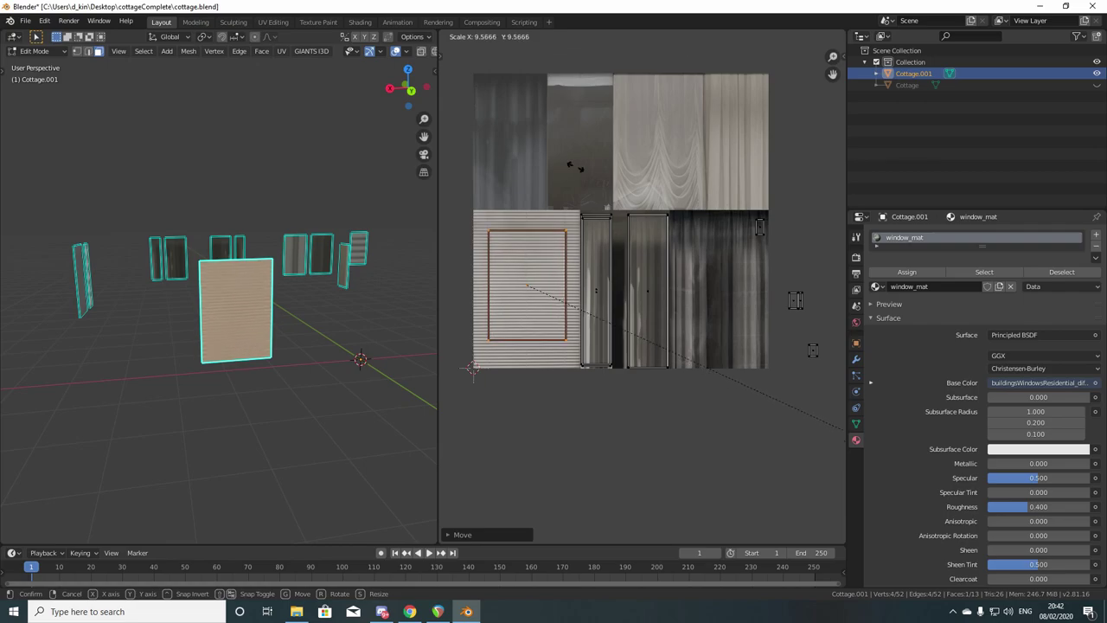
{"action": "left_click", "coordinate": [800, 249]}
Centre the big front pane's UV island within the horizontal blinds by lowering it along Y and nudging it about -0.002 along X
{"action": "scroll", "coordinate": [673, 254], "scroll_direction": "up", "scroll_amount": 3}
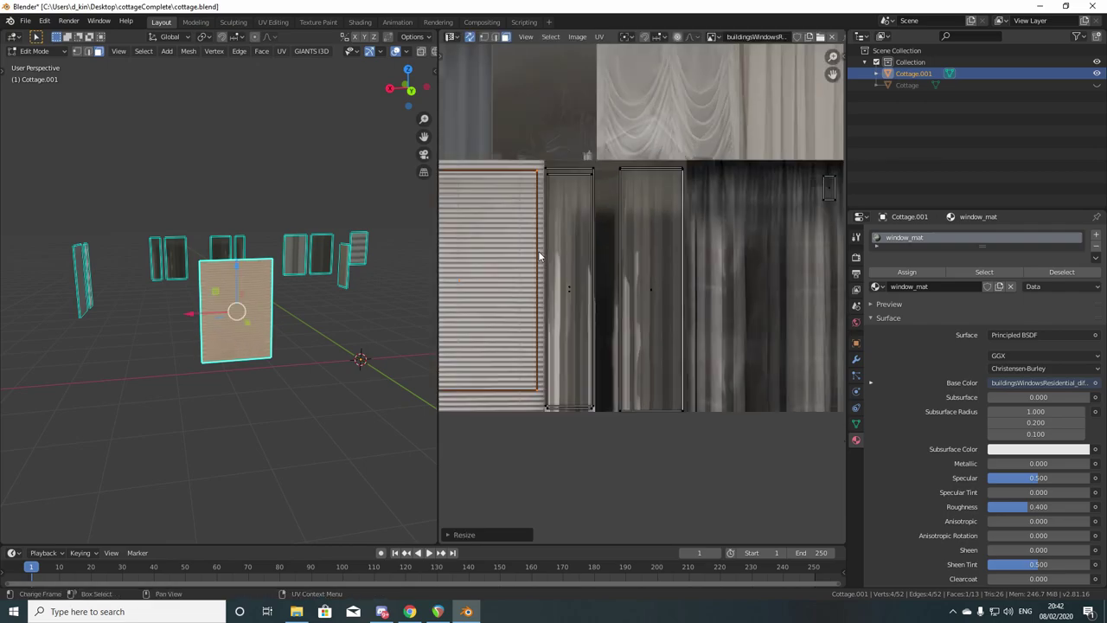
{"action": "middle_click_drag", "start_coordinate": [672, 254], "coordinate": [707, 249]}
{"action": "scroll", "coordinate": [309, 356], "scroll_direction": "up", "scroll_amount": 8}
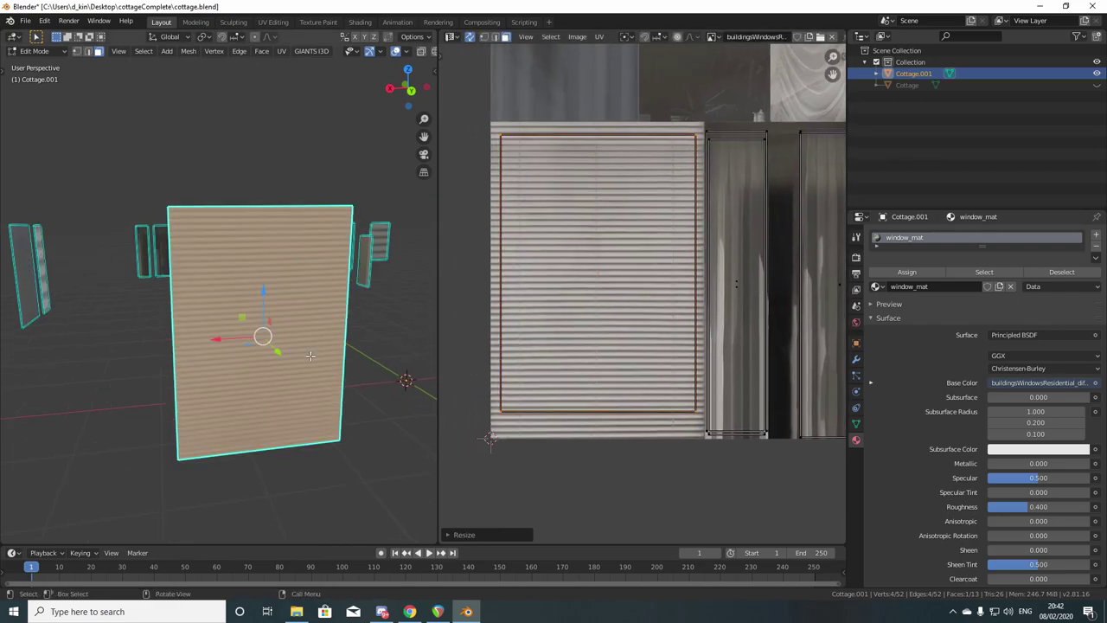
{"action": "scroll", "coordinate": [309, 356], "scroll_direction": "down", "scroll_amount": 7}
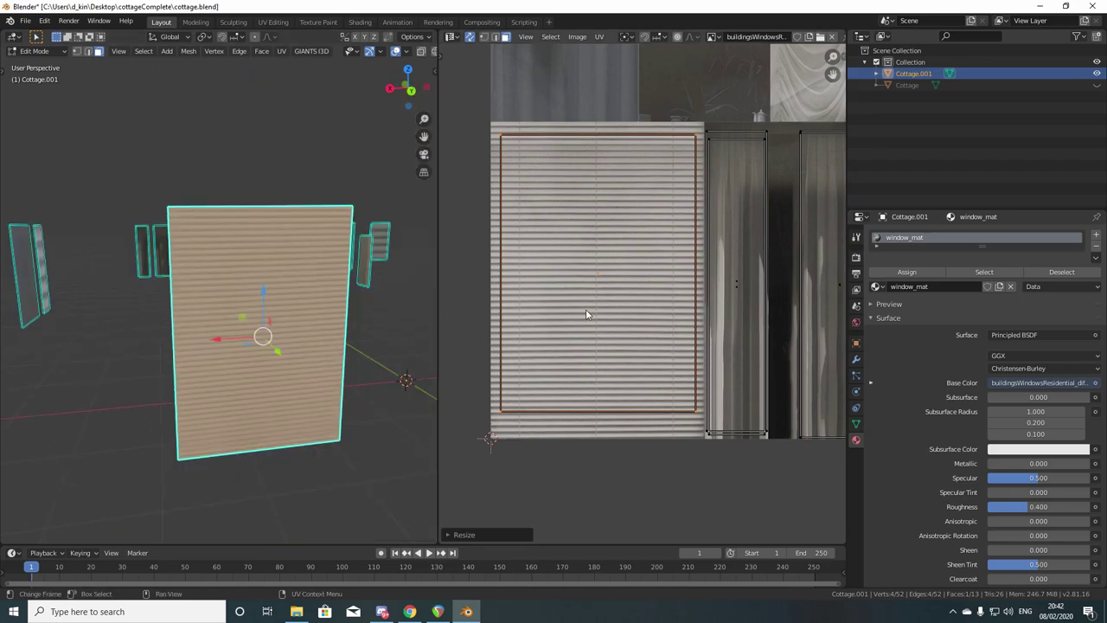
{"action": "key", "text": "g"}
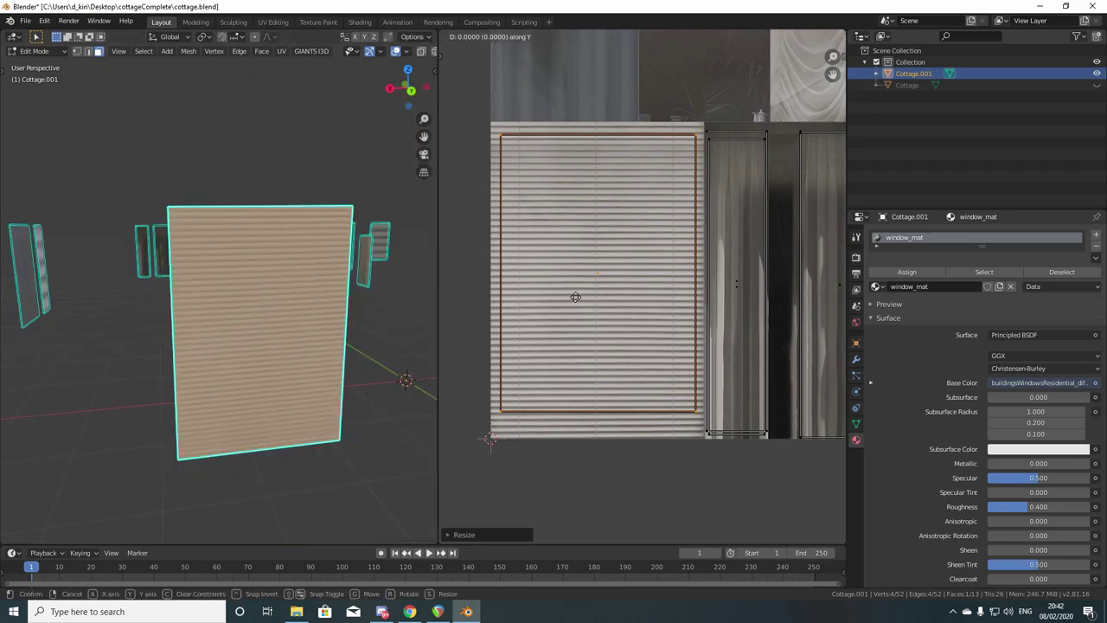
{"action": "key", "text": "y"}
{"action": "left_click", "coordinate": [574, 304]}
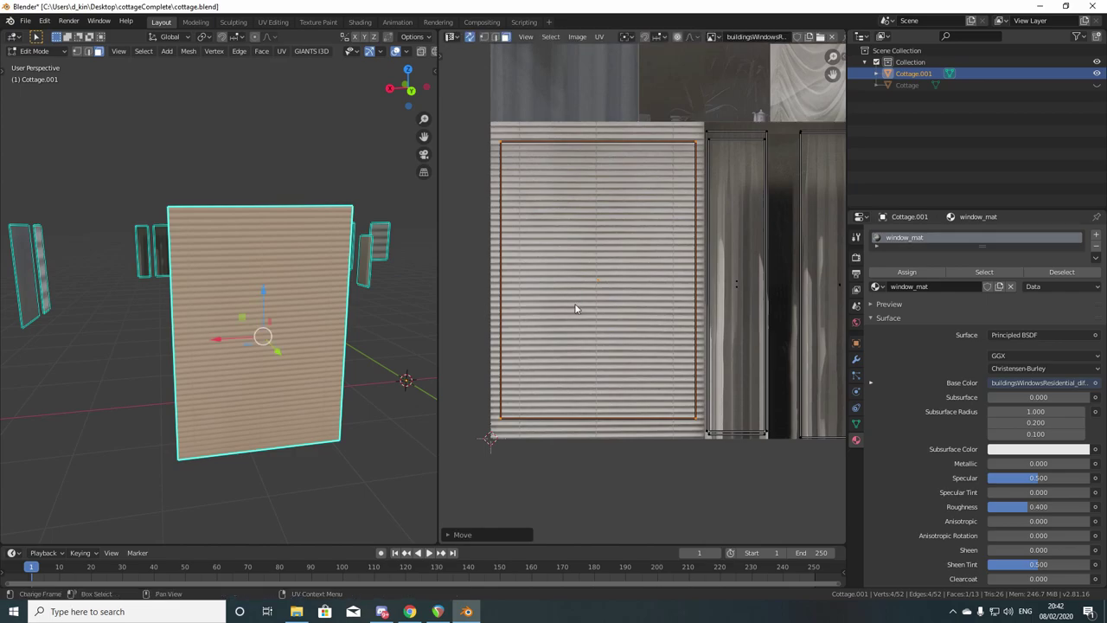
{"action": "key", "text": "g"}
{"action": "key", "text": "x"}
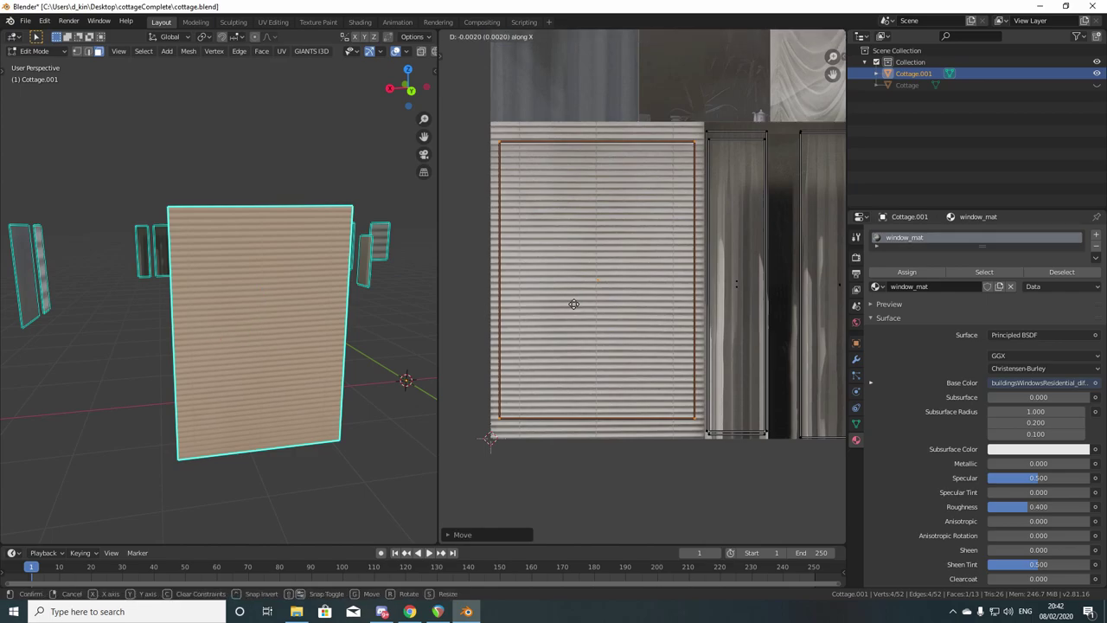
{"action": "left_click", "coordinate": [573, 304]}
Scale the big pane's UV island about 1.04 times and stretch it about 1.06 times along Y to fill the blinds section
{"action": "key", "text": "s"}
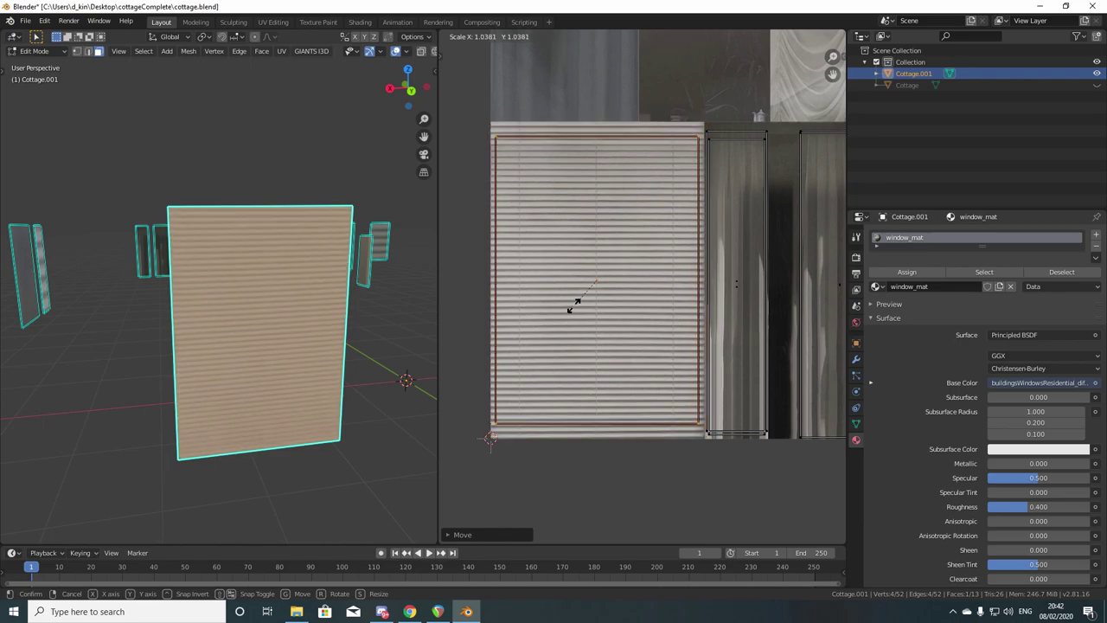
{"action": "left_click", "coordinate": [573, 305]}
{"action": "key", "text": "s"}
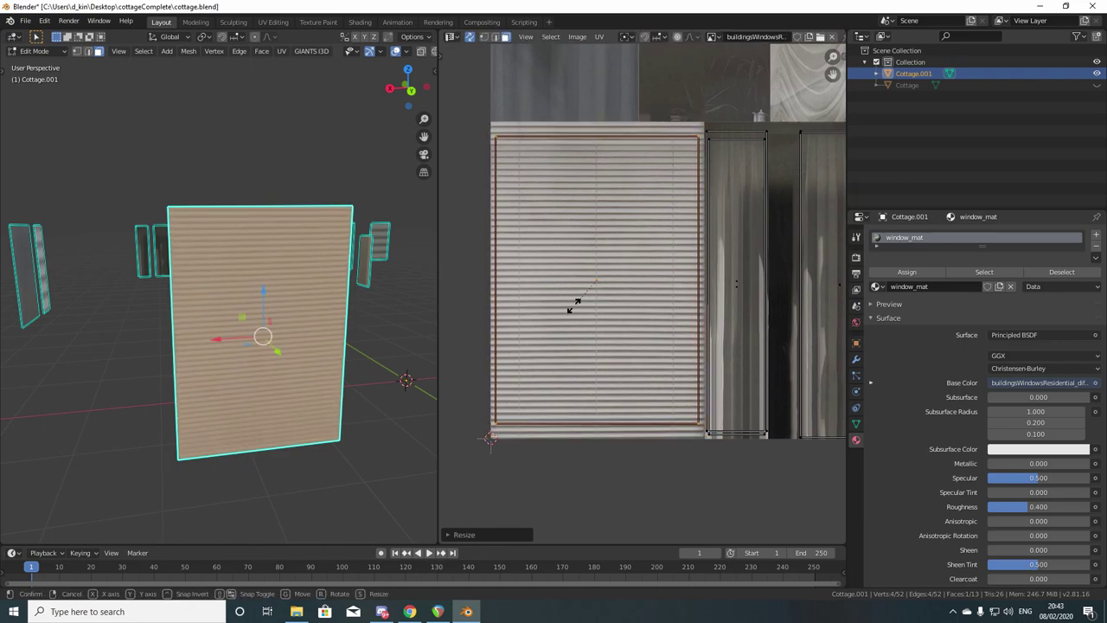
{"action": "key", "text": "y"}
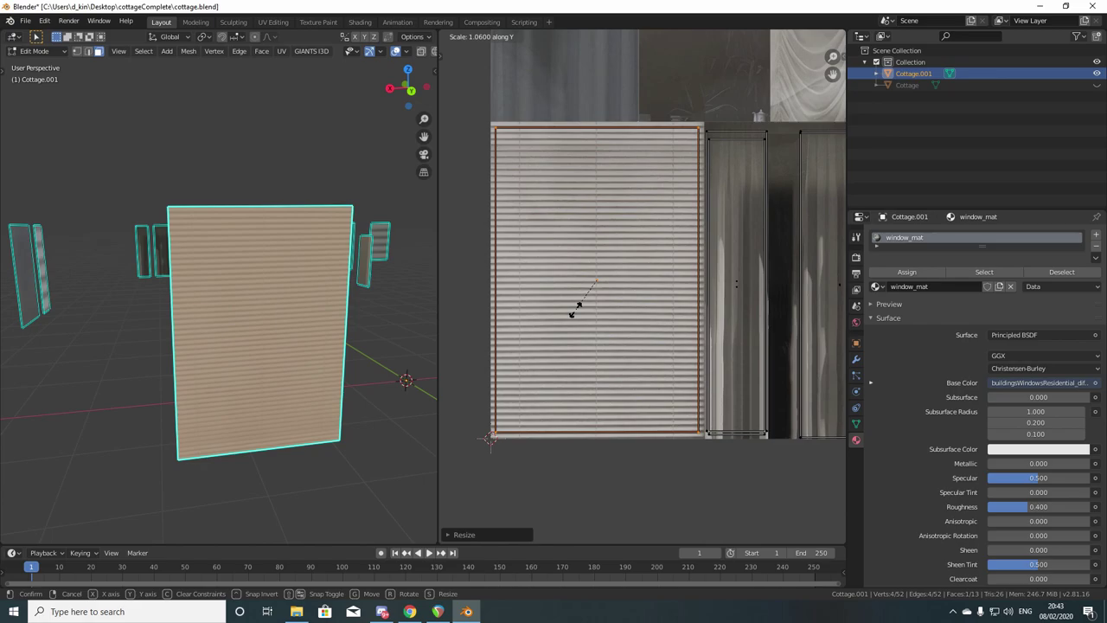
{"action": "left_click", "coordinate": [575, 307]}
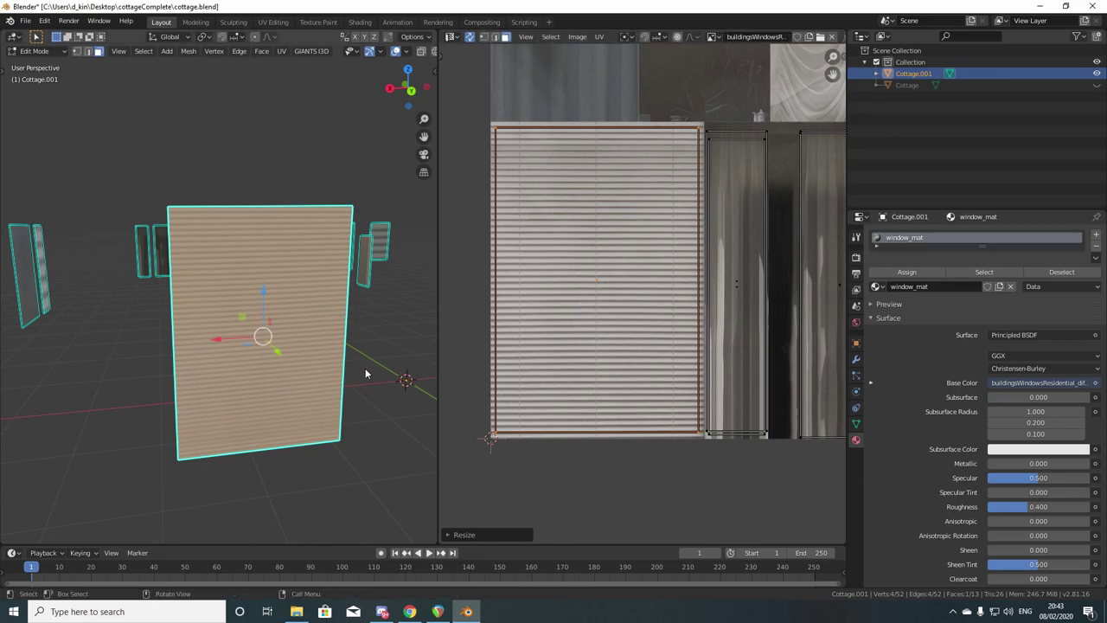
Inspect the panes in Object Mode, and in Edit Mode select the eight remaining pane faces around the cottage that are not yet fitted
{"action": "key", "text": "Tab"}
{"action": "middle_click_drag", "start_coordinate": [323, 363], "coordinate": [227, 363]}
{"action": "scroll", "coordinate": [307, 358], "scroll_direction": "down", "scroll_amount": 4}
{"action": "scroll", "coordinate": [580, 329], "scroll_direction": "down", "scroll_amount": 5}
{"action": "middle_click_drag", "start_coordinate": [724, 352], "coordinate": [661, 353]}
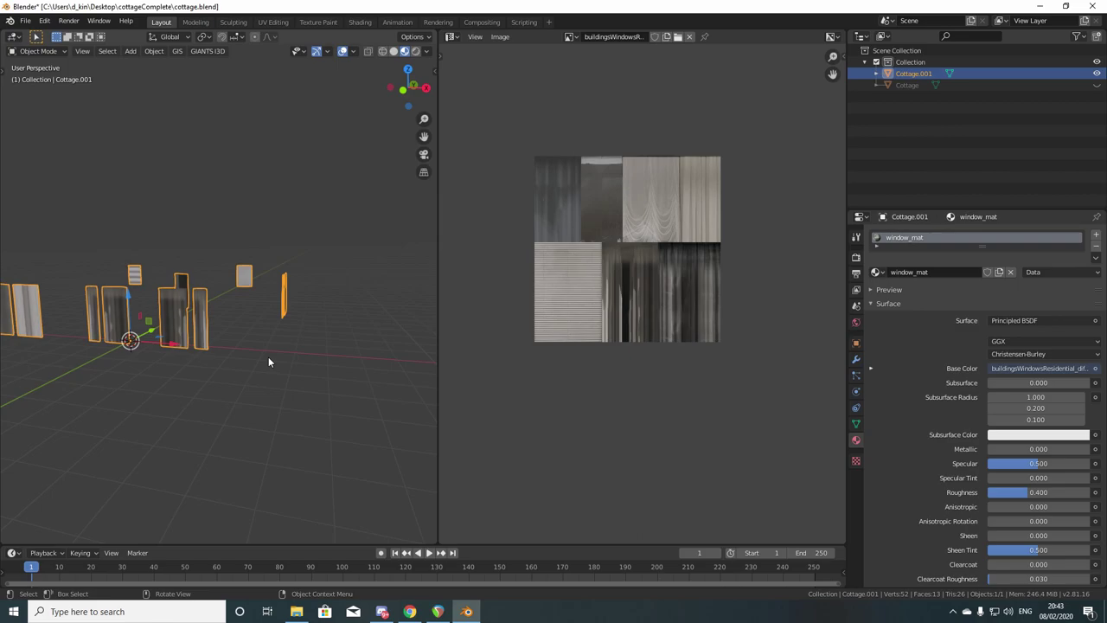
{"action": "key", "text": "Tab"}
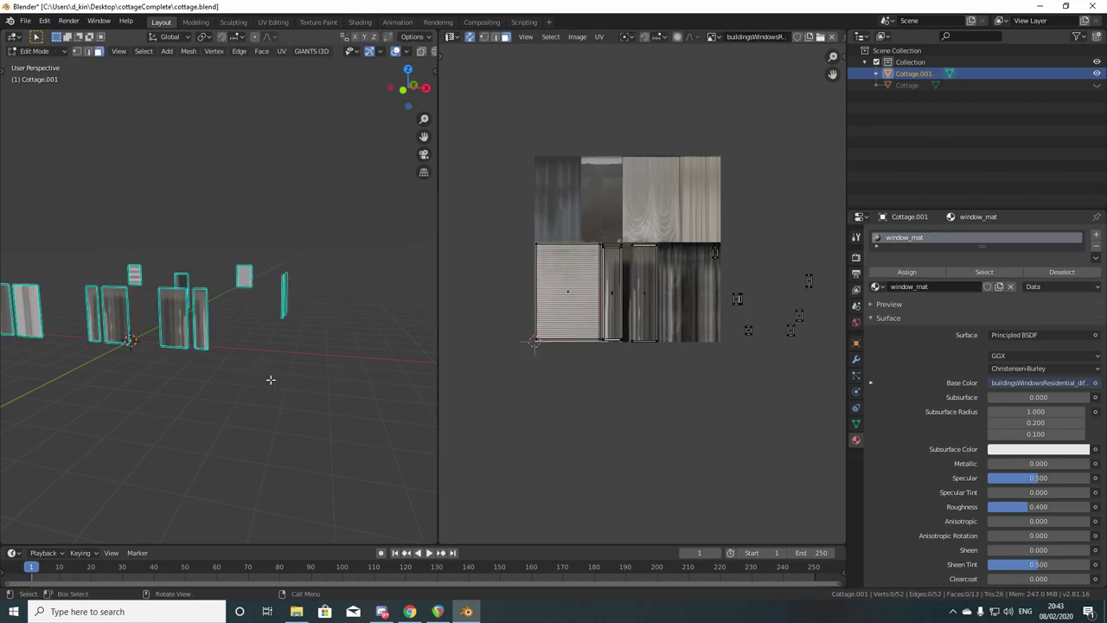
{"action": "middle_click_drag", "start_coordinate": [157, 391], "coordinate": [209, 382]}
{"action": "left_click", "coordinate": [207, 327]}
{"action": "left_click", "coordinate": [164, 324], "text": "shift"}
{"action": "middle_click_drag", "start_coordinate": [98, 363], "coordinate": [282, 399]}
{"action": "left_click", "coordinate": [256, 323], "text": "shift"}
{"action": "left_click", "coordinate": [121, 356], "text": "shift"}
{"action": "middle_click_drag", "start_coordinate": [53, 413], "coordinate": [128, 412]}
{"action": "mouse_move", "coordinate": [50, 412]}
{"action": "middle_mouse_down"}
{"action": "mouse_move", "coordinate": [192, 419]}
{"action": "mouse_move", "coordinate": [163, 432]}
{"action": "mouse_move", "coordinate": [284, 424]}
{"action": "mouse_move", "coordinate": [25, 425]}
{"action": "mouse_move", "coordinate": [39, 424]}
{"action": "middle_mouse_up"}
{"action": "left_click", "coordinate": [148, 415], "text": "shift"}
{"action": "left_click", "coordinate": [185, 415], "text": "shift"}
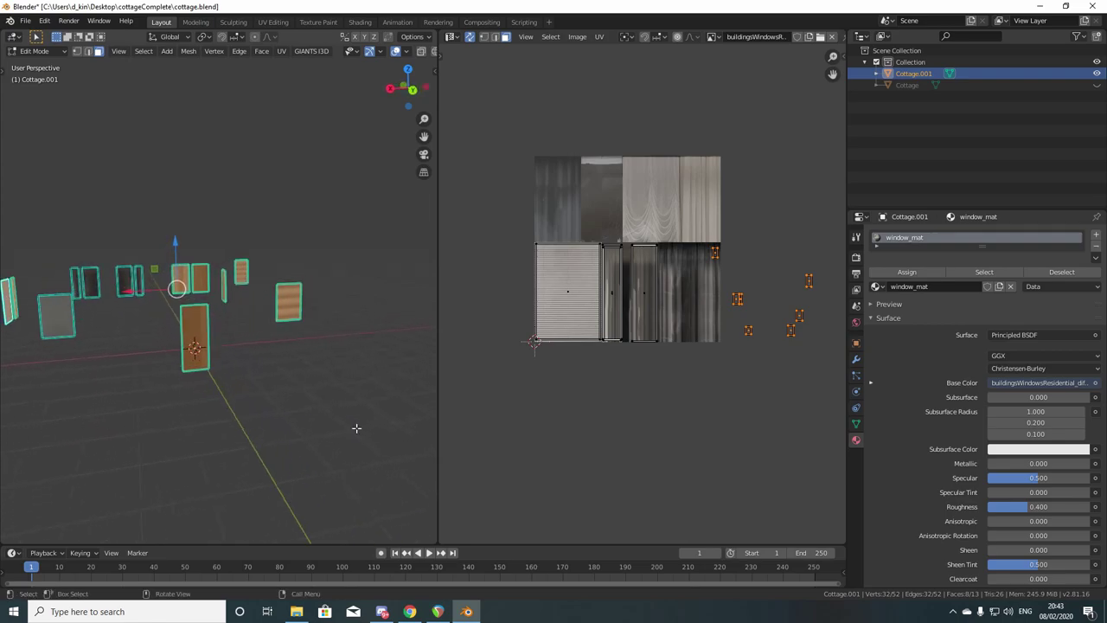
Reset the UVs of the selected panes and shrink their overlapping islands to roughly a third of the texture's size
{"action": "key", "text": "u"}
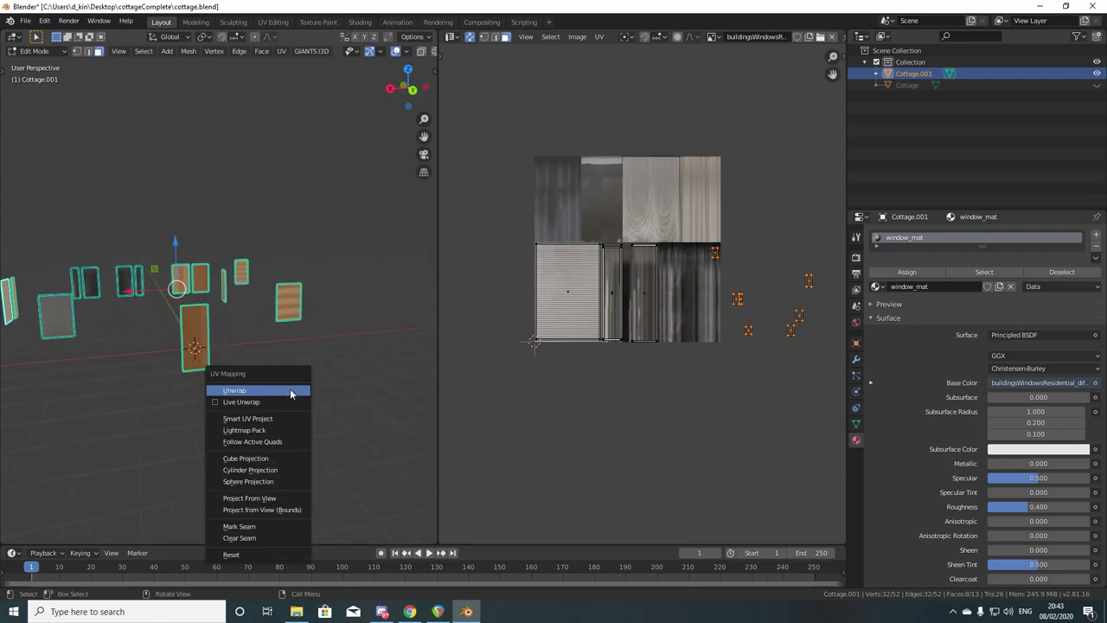
{"action": "left_click", "coordinate": [283, 554]}
{"action": "scroll", "coordinate": [646, 363], "scroll_direction": "up", "scroll_amount": 2}
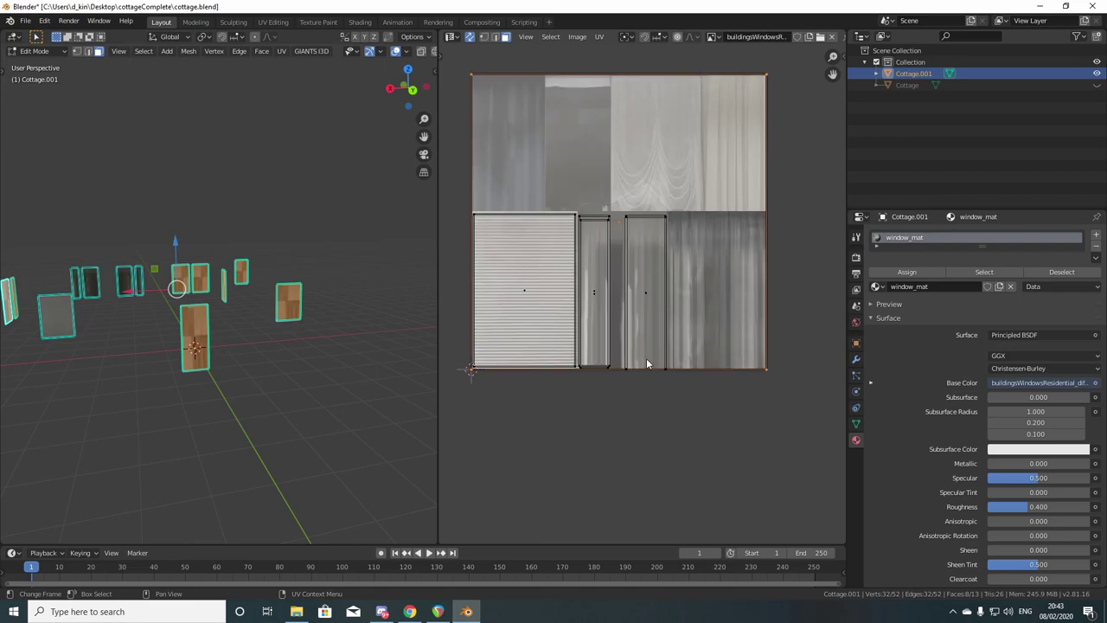
{"action": "middle_click_drag", "start_coordinate": [634, 297], "coordinate": [640, 344]}
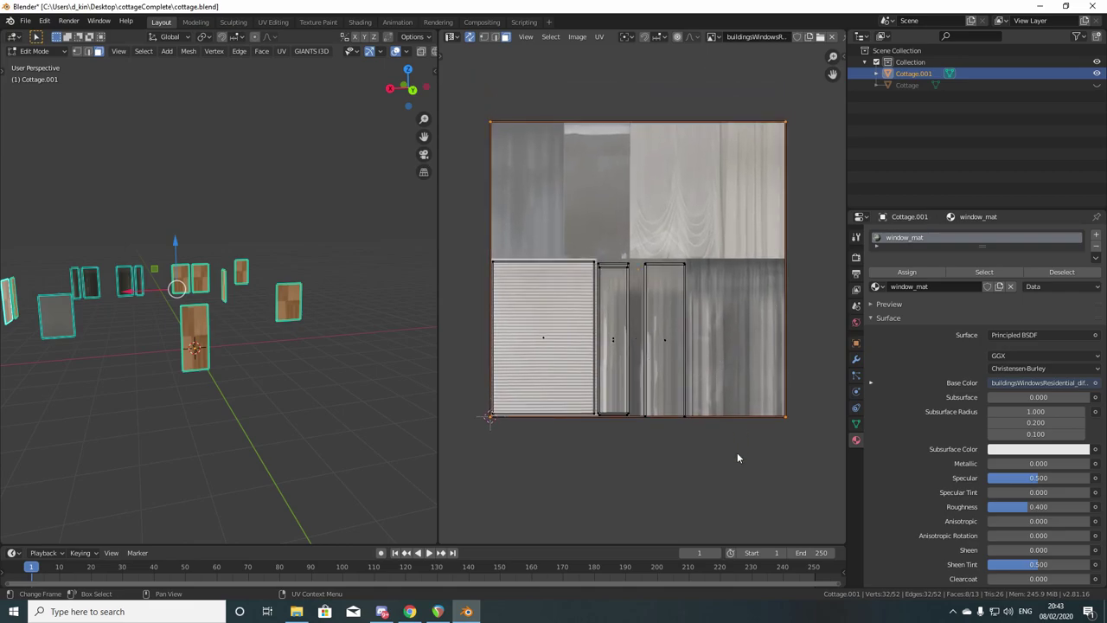
{"action": "key", "text": "s"}
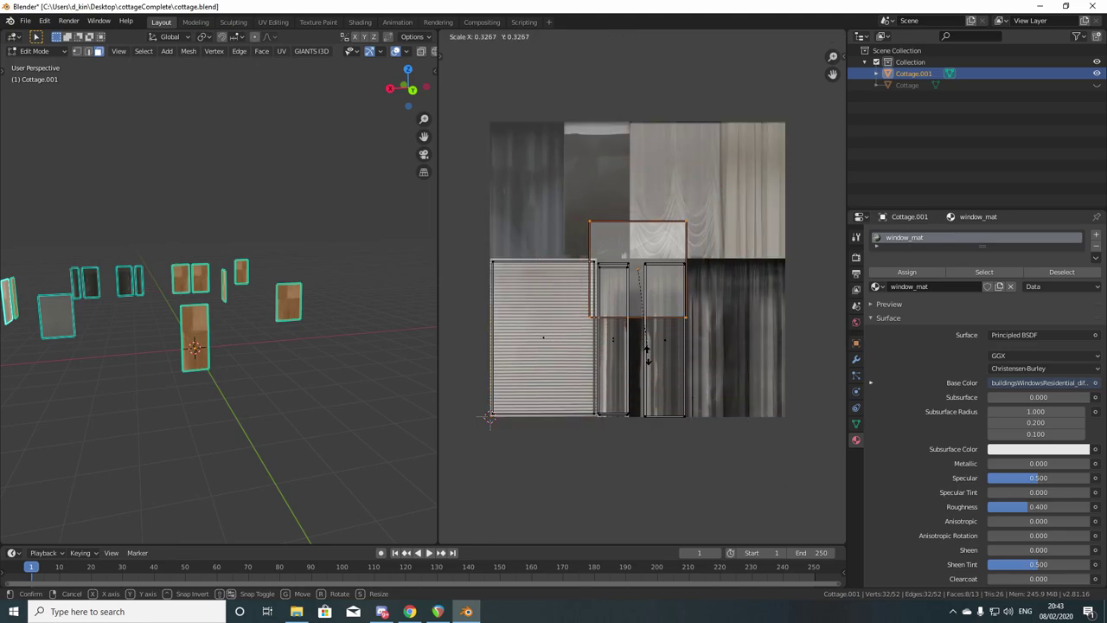
{"action": "left_click", "coordinate": [644, 348]}
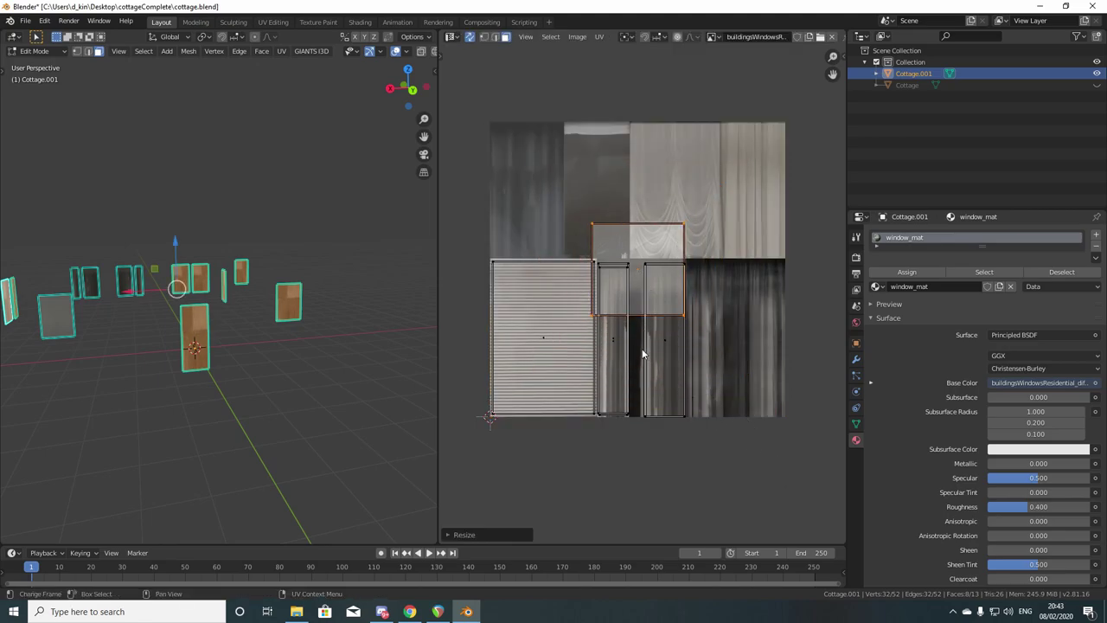
Move the overlapping islands onto the dark curtain section and stretch them about 1.7 times along Y to nearly fill its height
{"action": "key", "text": "g"}
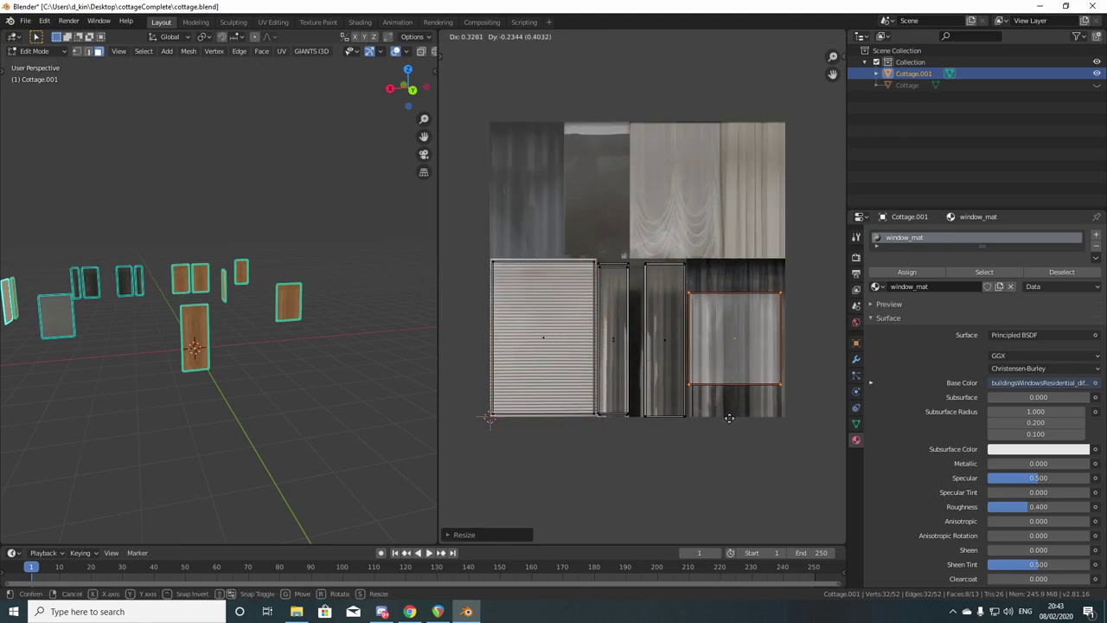
{"action": "left_click", "coordinate": [730, 417]}
{"action": "scroll", "coordinate": [731, 417], "scroll_direction": "up", "scroll_amount": 3}
{"action": "middle_click_drag", "start_coordinate": [734, 421], "coordinate": [588, 396]}
{"action": "key", "text": "s"}
{"action": "key", "text": "y"}
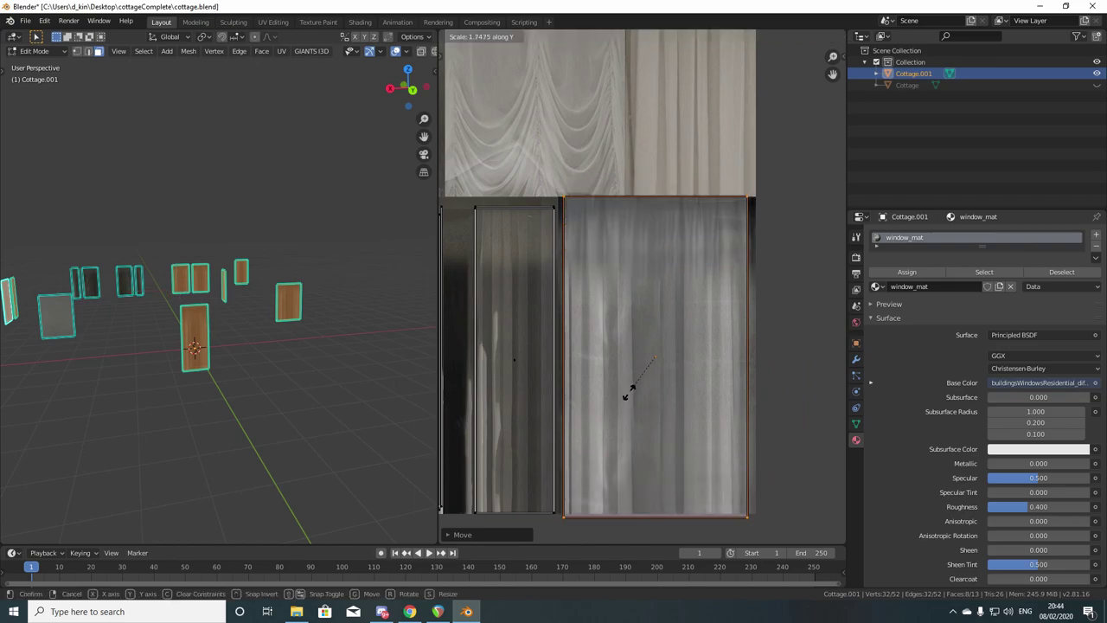
{"action": "left_click", "coordinate": [629, 393]}
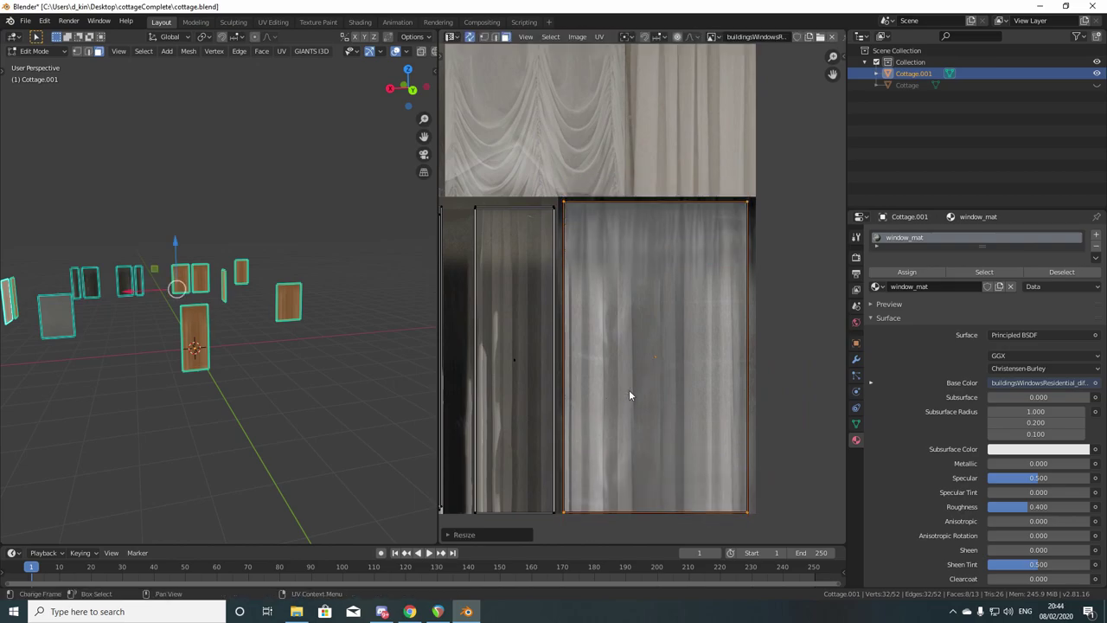
{"action": "key", "text": "g"}
{"action": "key", "text": "y"}
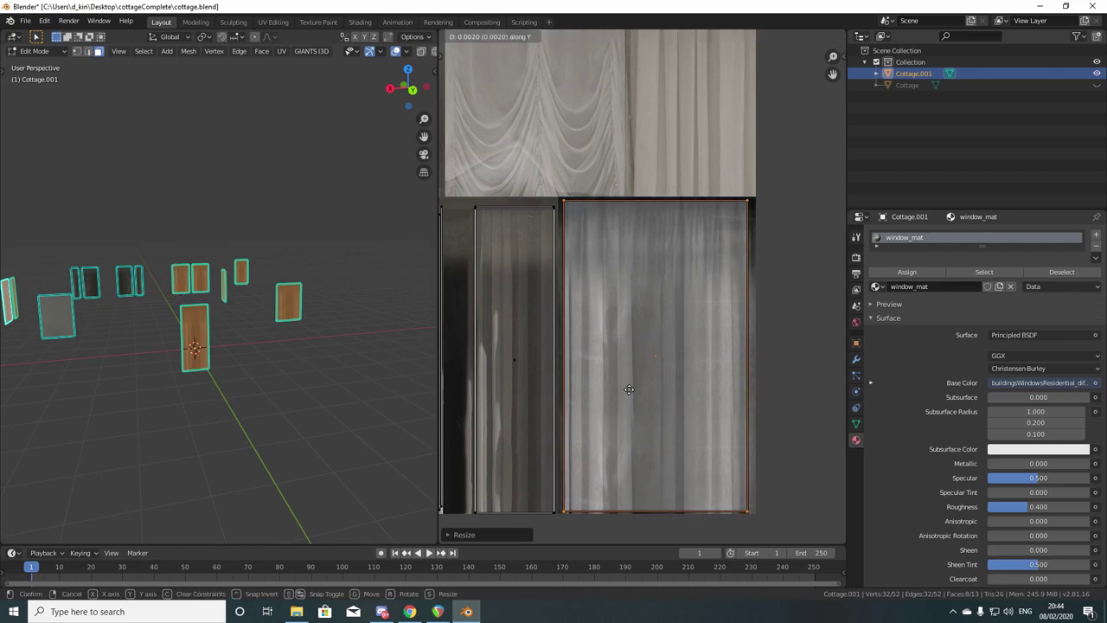
{"action": "left_click", "coordinate": [629, 389]}
Return to Object Mode and examine the curtained panes on all sides of the cottage
{"action": "key", "text": "Tab"}
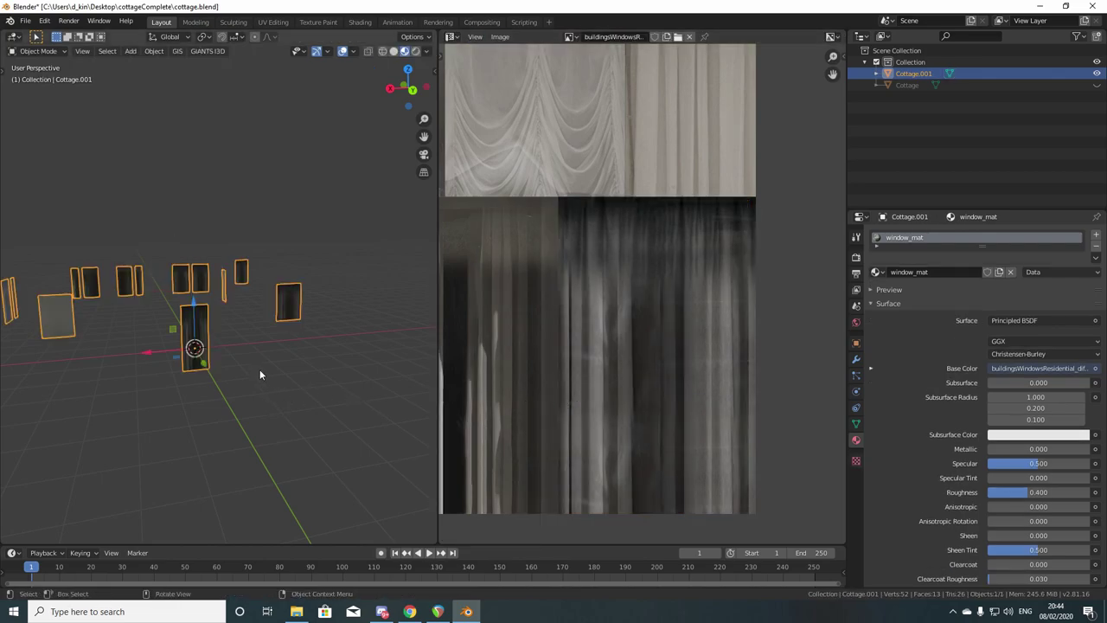
{"action": "scroll", "coordinate": [253, 364], "scroll_direction": "up", "scroll_amount": 10}
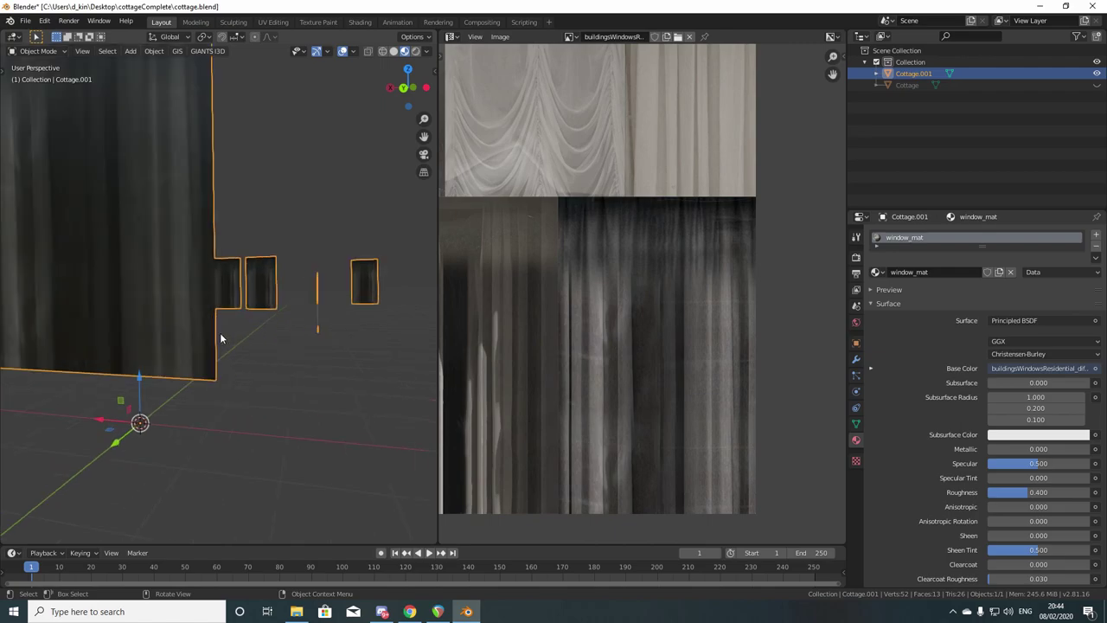
{"action": "scroll", "coordinate": [232, 339], "scroll_direction": "down", "scroll_amount": 8}
{"action": "middle_click_drag", "start_coordinate": [237, 329], "coordinate": [596, 342]}
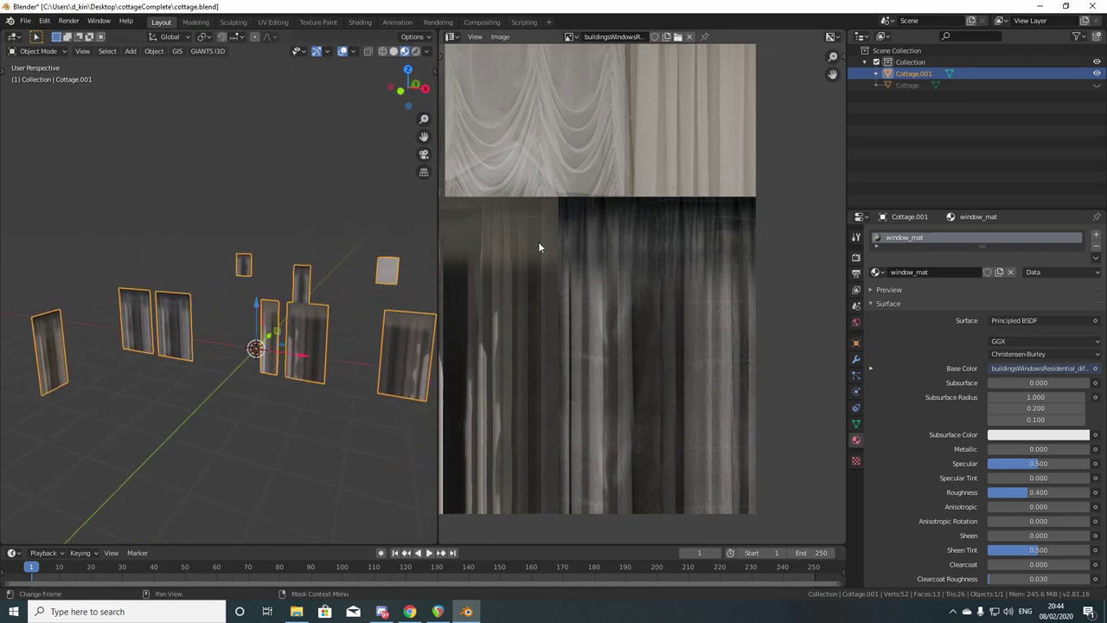
{"action": "scroll", "coordinate": [597, 265], "scroll_direction": "up", "scroll_amount": 3}
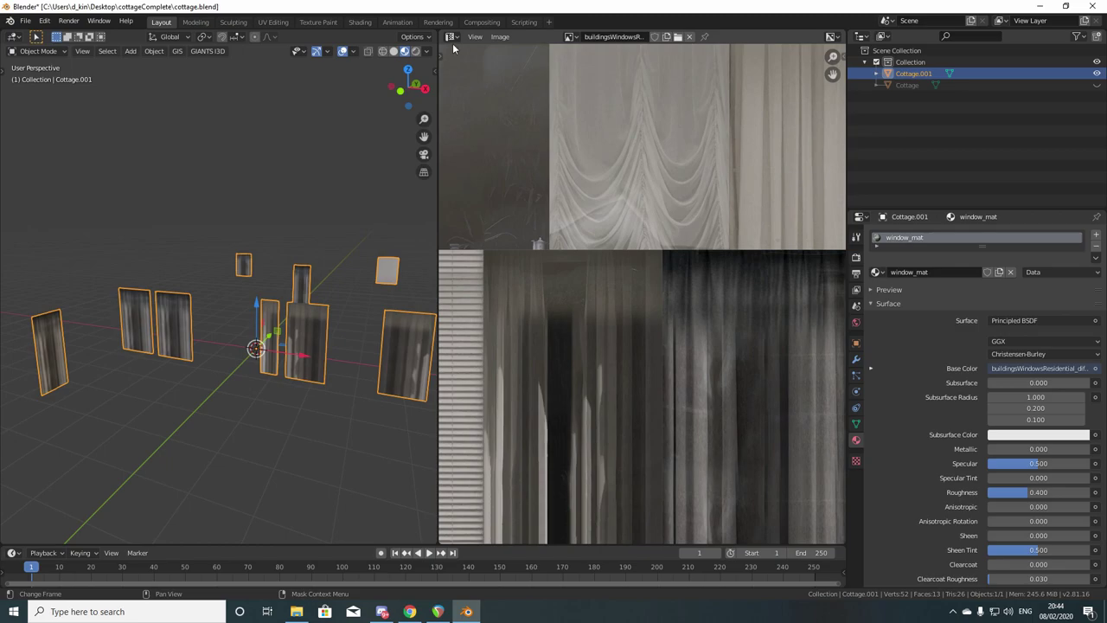
Show window_mat in the Shader Editor and delete its residential windows image texture node
{"action": "left_click", "coordinate": [451, 37]}
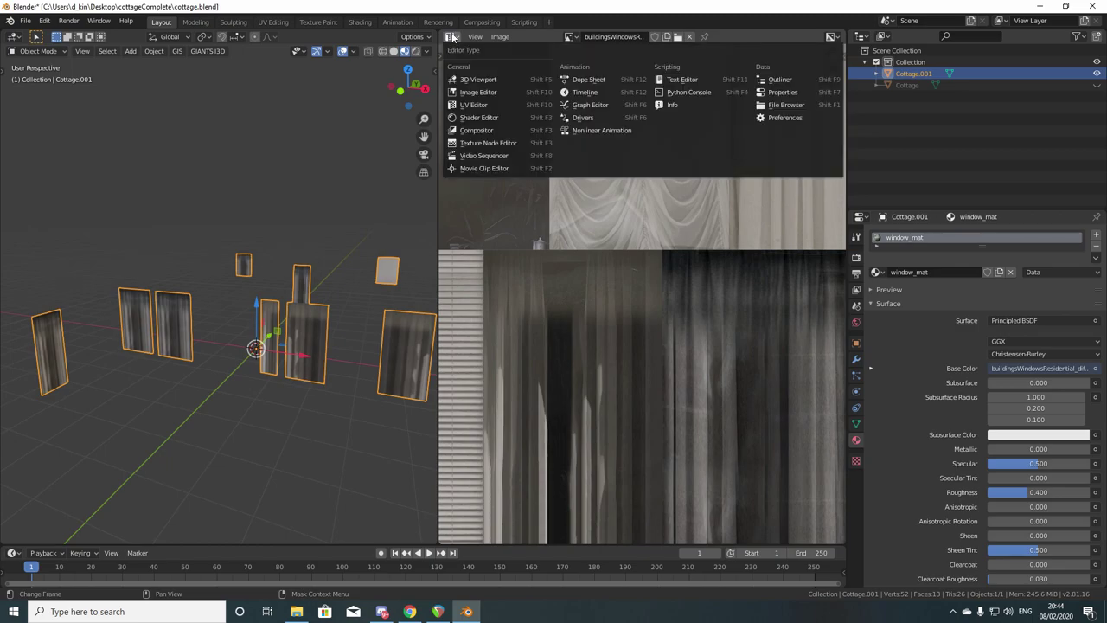
{"action": "left_click", "coordinate": [484, 116]}
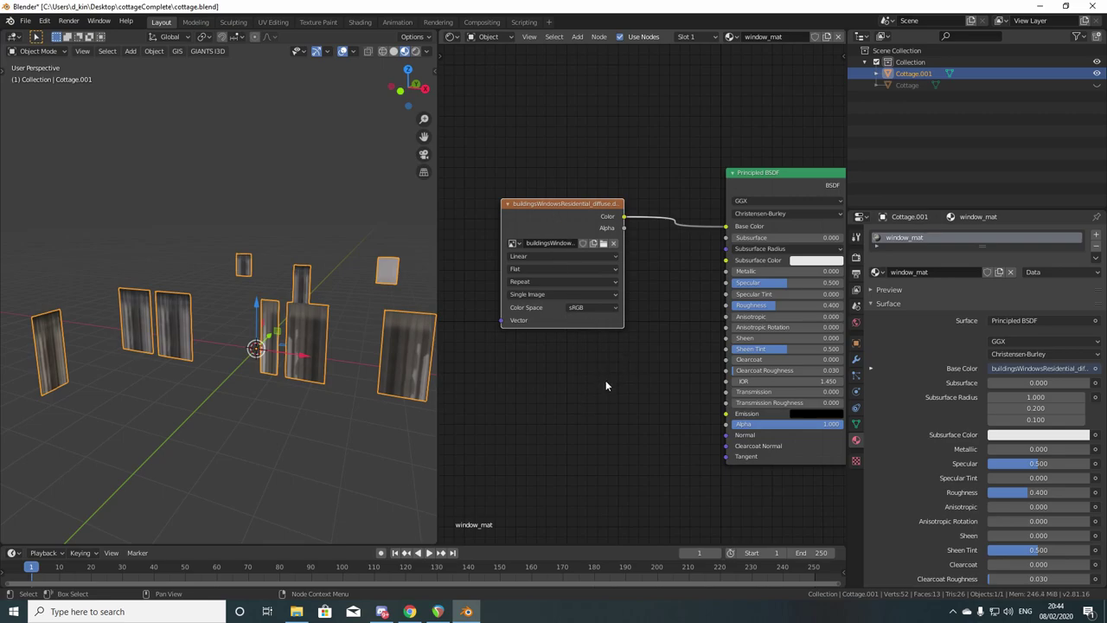
{"action": "key", "text": "x"}
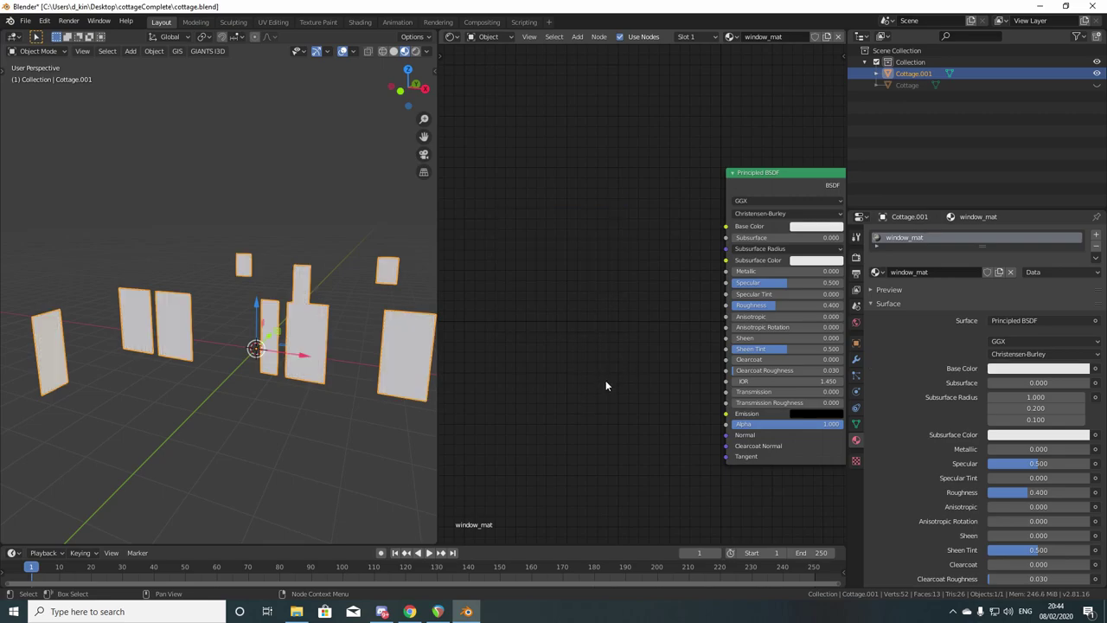
Join the Shader Editor area into the 3D viewport so that a single viewport area remains
{"action": "right_click", "coordinate": [437, 226]}
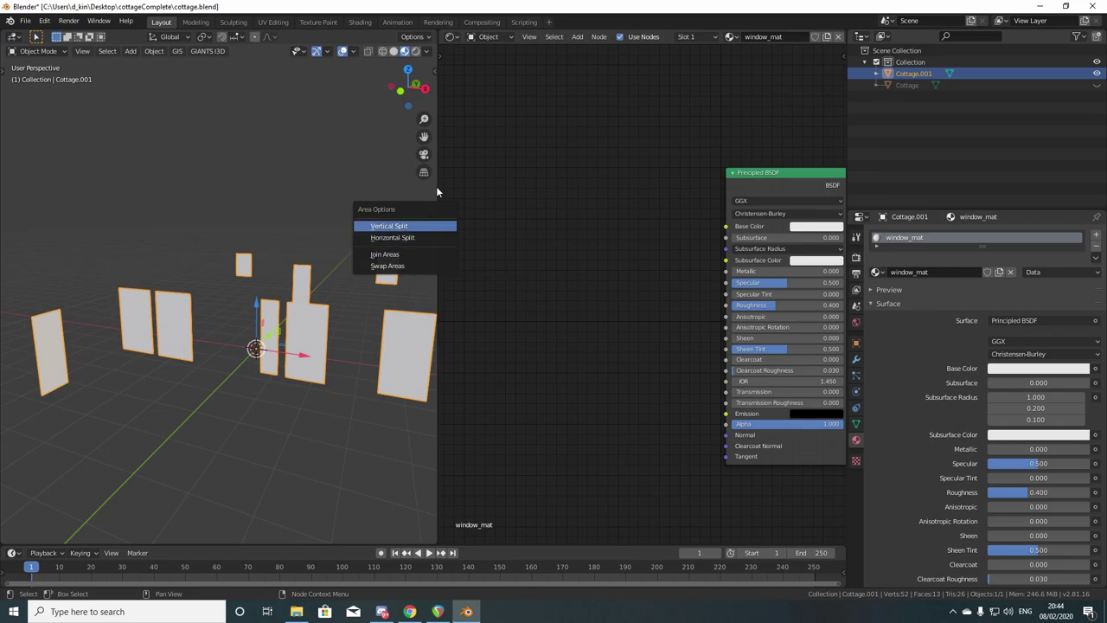
{"action": "right_click", "coordinate": [437, 197]}
{"action": "left_click", "coordinate": [430, 226]}
{"action": "left_click", "coordinate": [491, 225]}
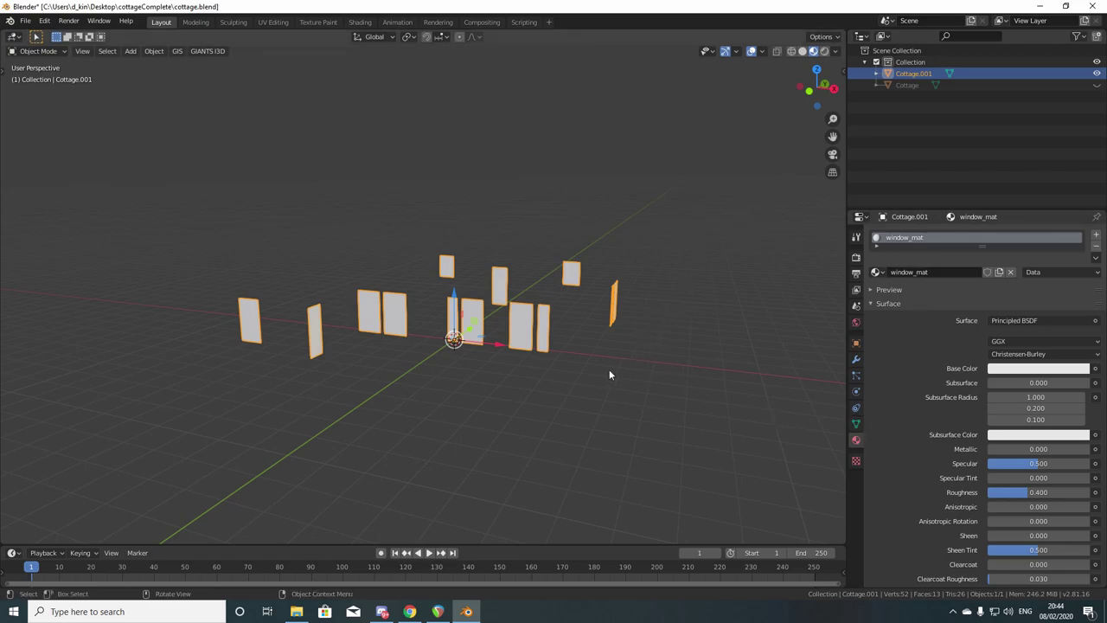
Select and unhide the Cottage object, and set the viewport shading to Solid
{"action": "middle_click_drag", "start_coordinate": [576, 393], "coordinate": [459, 403]}
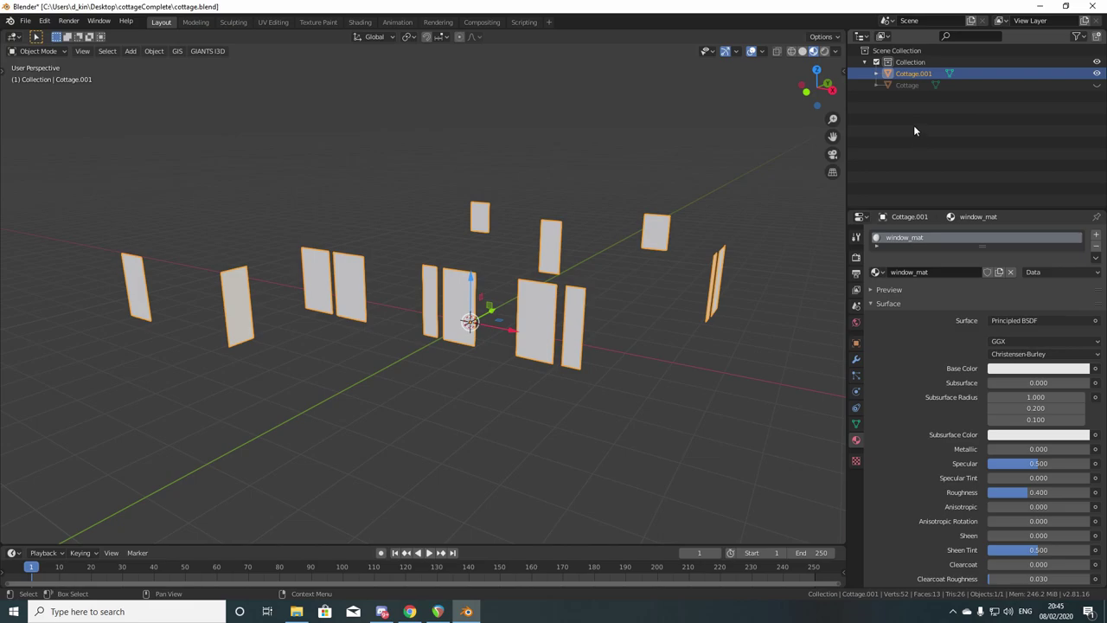
{"action": "left_click", "coordinate": [908, 84]}
{"action": "left_click", "coordinate": [1096, 85]}
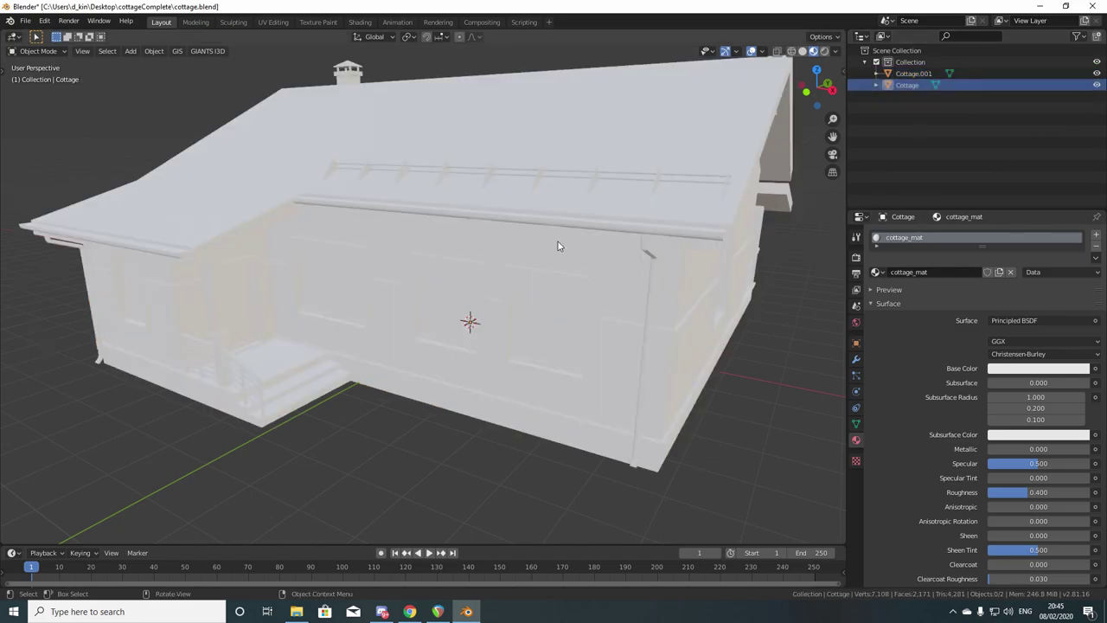
{"action": "left_click", "coordinate": [801, 52]}
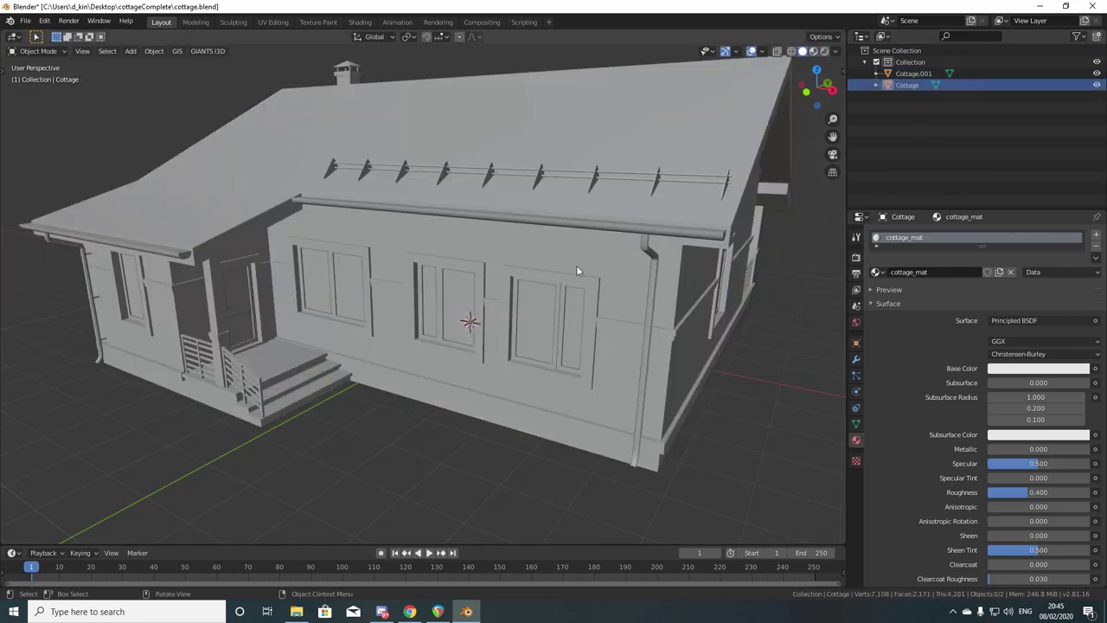
{"action": "middle_click_drag", "start_coordinate": [555, 269], "coordinate": [508, 298]}
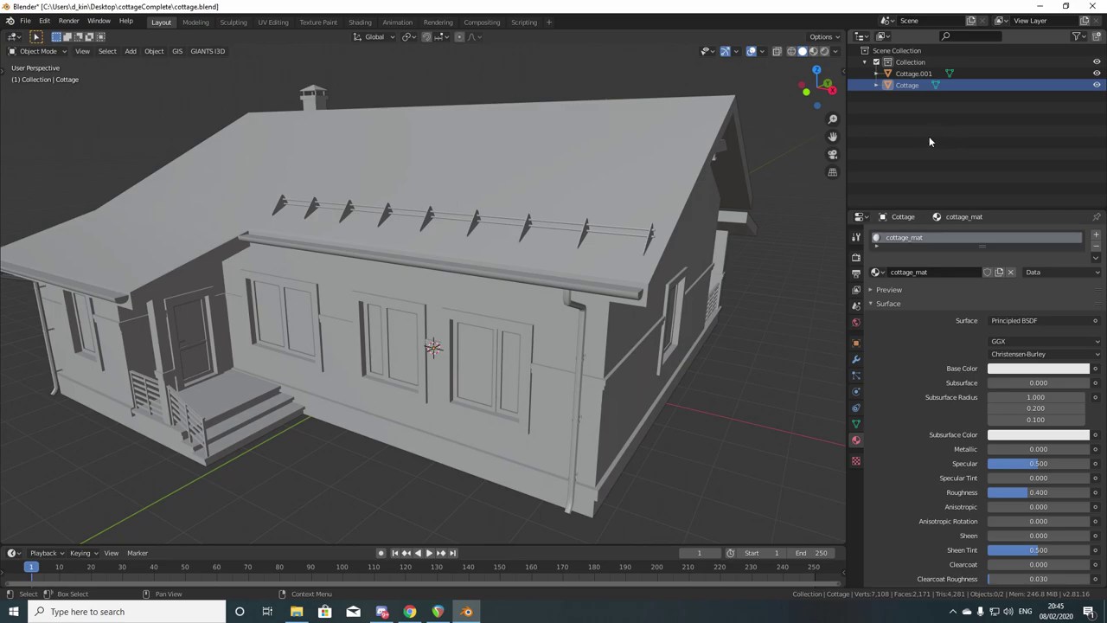
Rename the Cottage.001 object as windows
{"action": "double_click", "coordinate": [913, 74]}
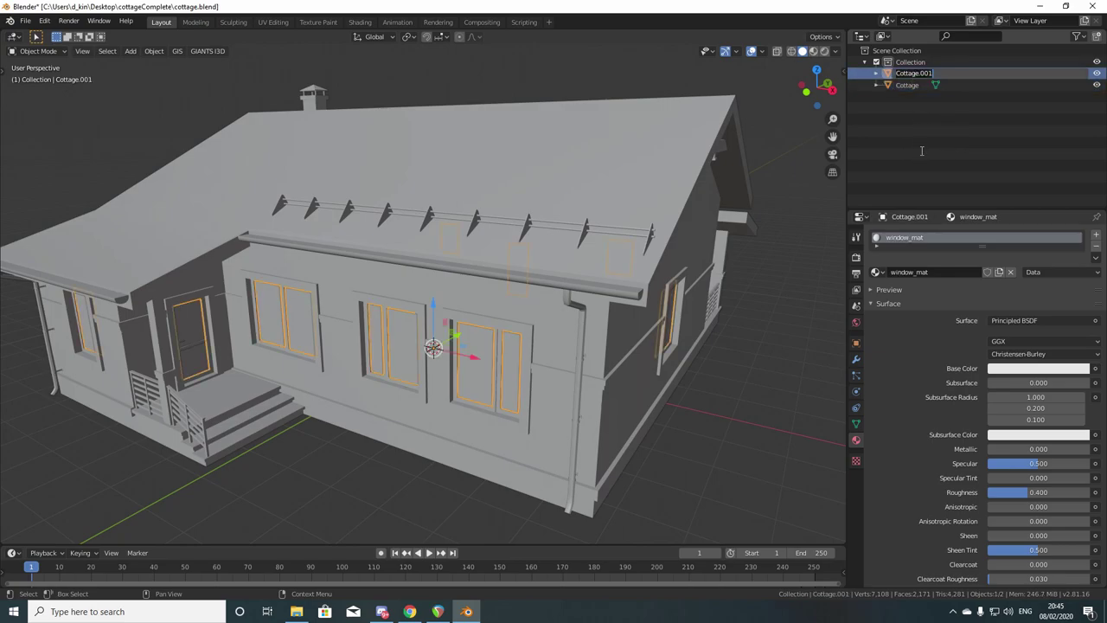
{"action": "type", "text": "windows"}
{"action": "key", "text": "Return"}
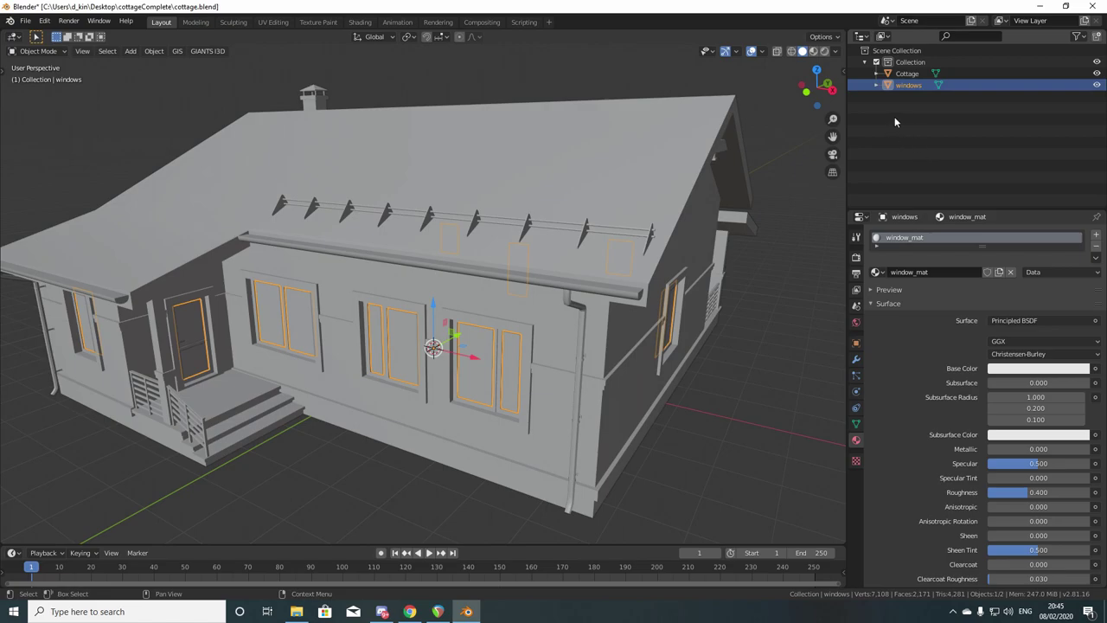
Export only the selected Cottage object as a GIANTS I3D file named cottage1.i3d in the Desktop's cottageComplete folder
{"action": "left_click", "coordinate": [907, 73]}
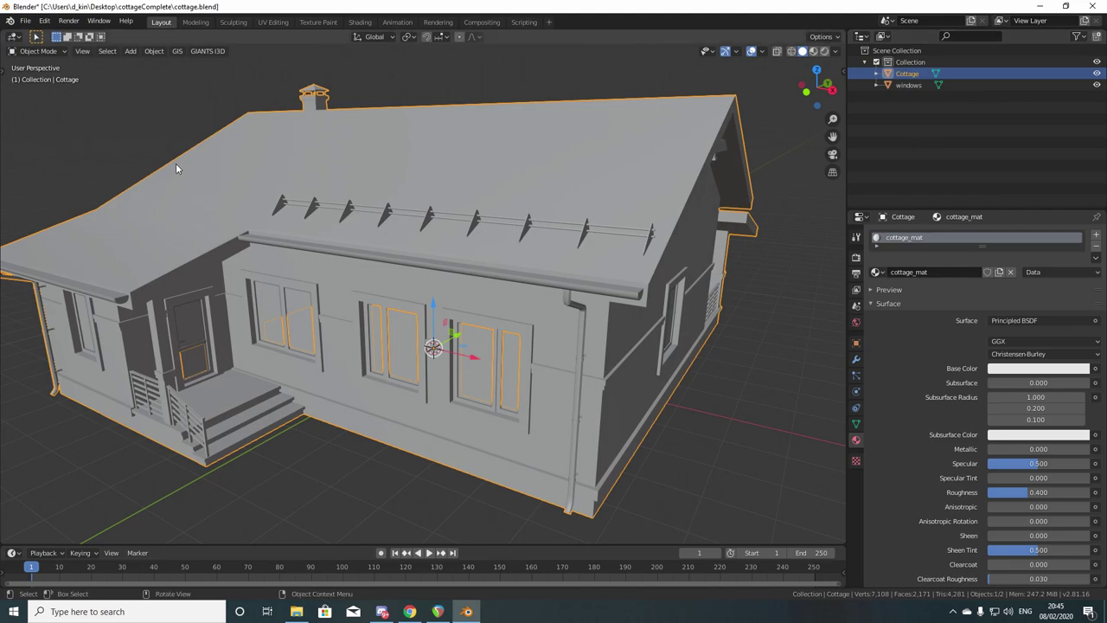
{"action": "key", "text": "n"}
{"action": "key", "text": "n"}
{"action": "left_click", "coordinate": [25, 22]}
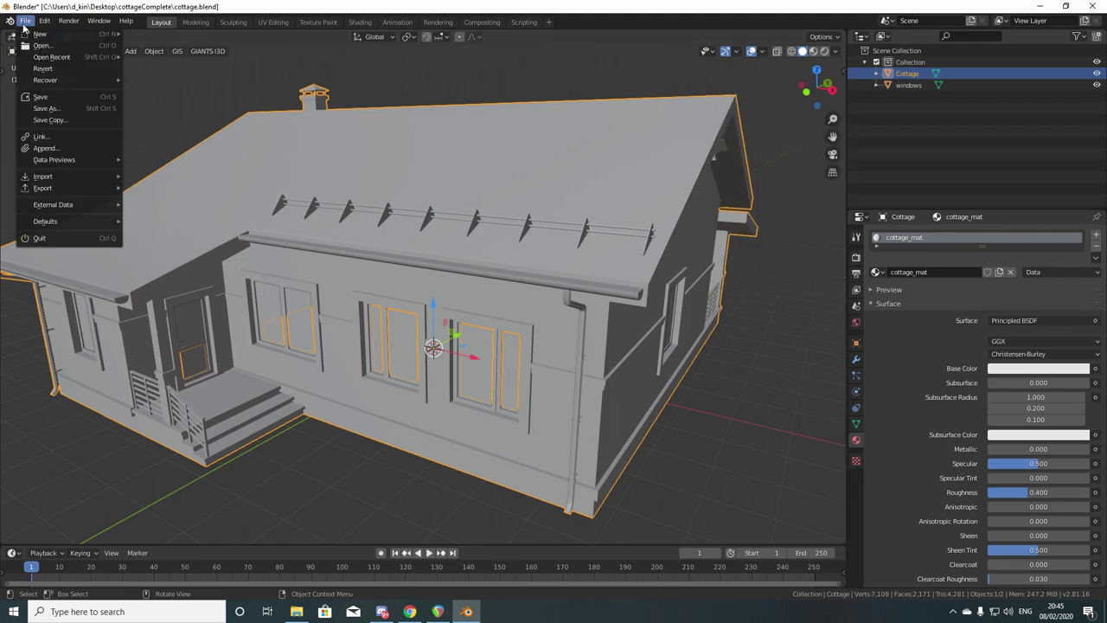
{"action": "mouse_move", "coordinate": [74, 188]}
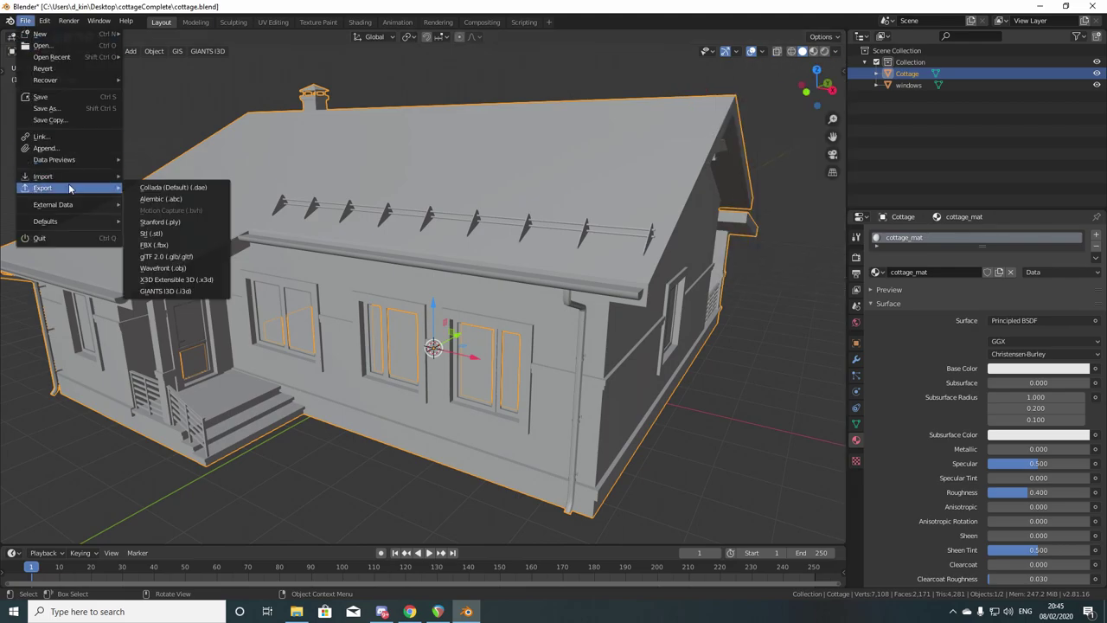
{"action": "left_click", "coordinate": [180, 292]}
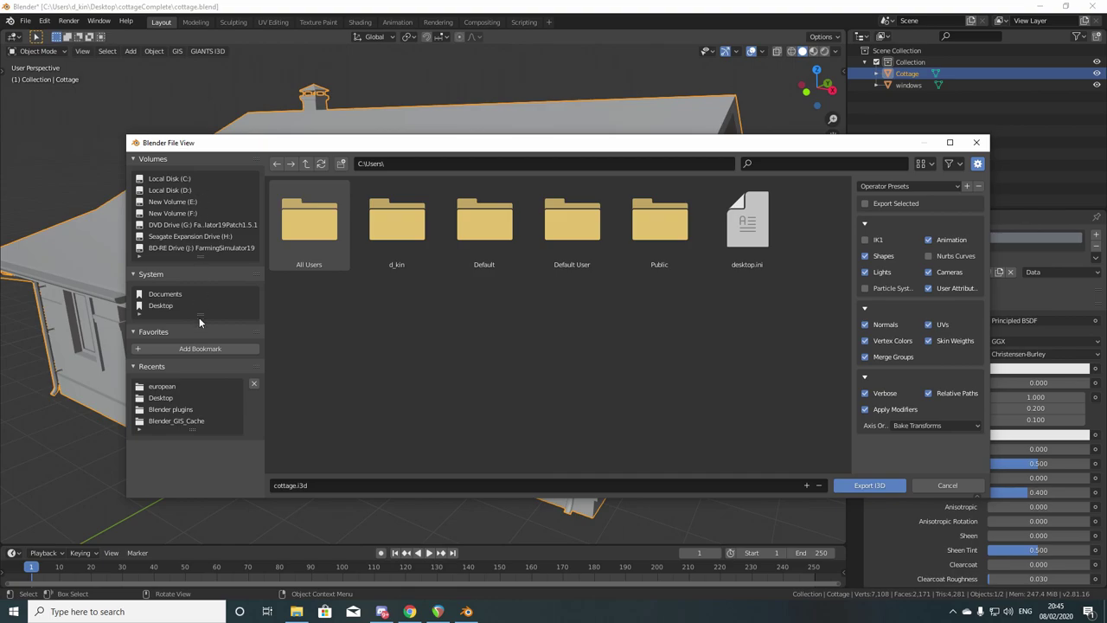
{"action": "left_click", "coordinate": [163, 307]}
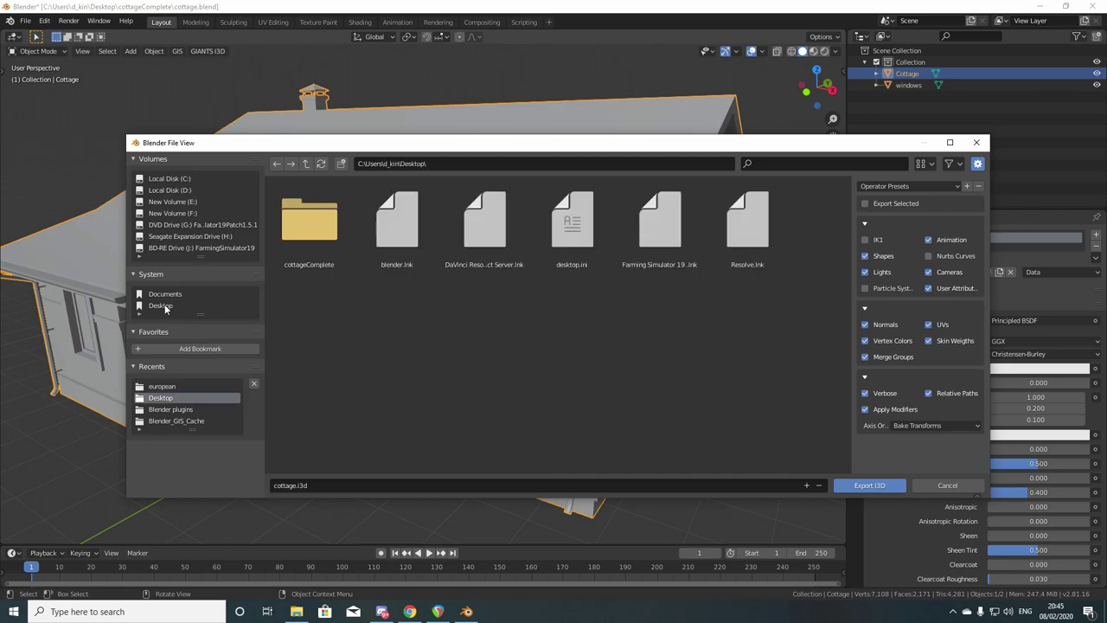
{"action": "double_click", "coordinate": [311, 227]}
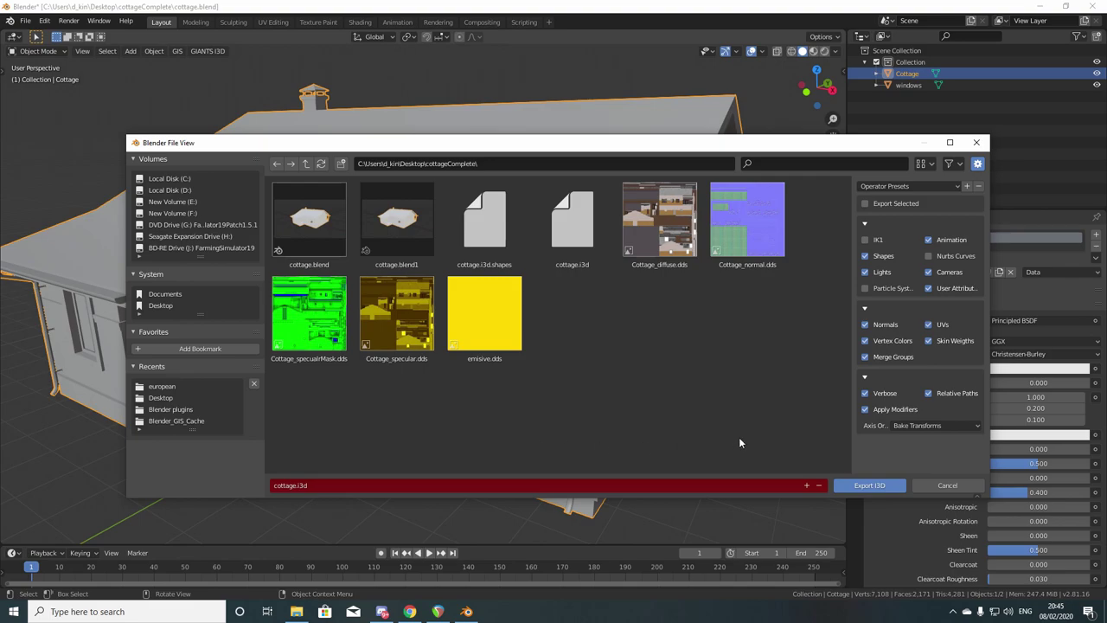
{"action": "left_click", "coordinate": [806, 485]}
{"action": "left_click", "coordinate": [868, 485]}
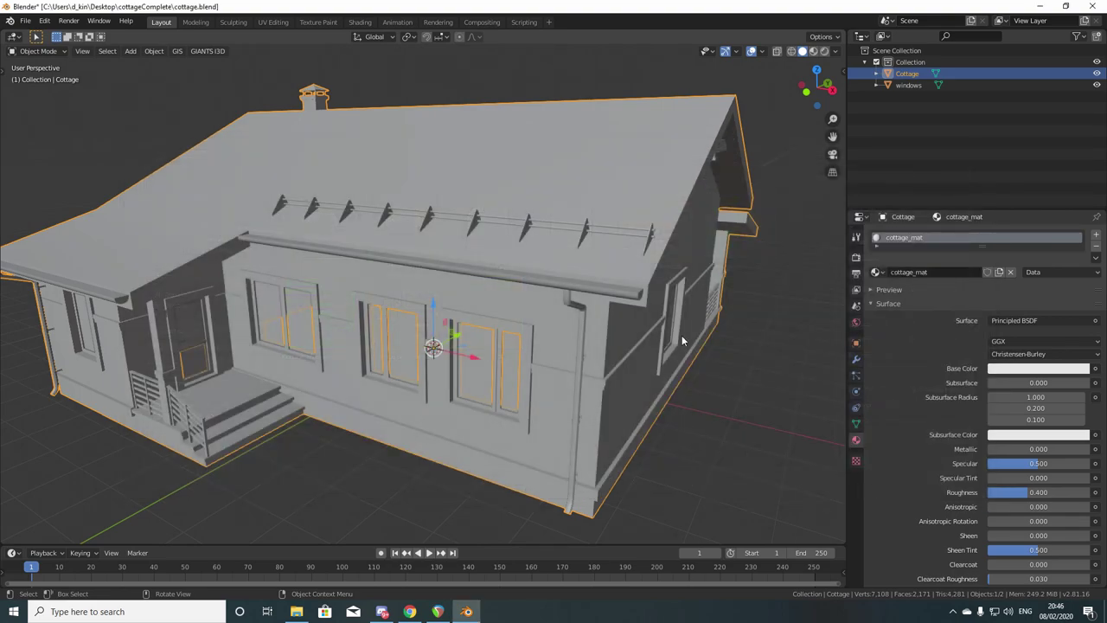
Export only the selected windows object as a GIANTS I3D file named windows.i3d in the cottageComplete folder
{"action": "left_click", "coordinate": [906, 85]}
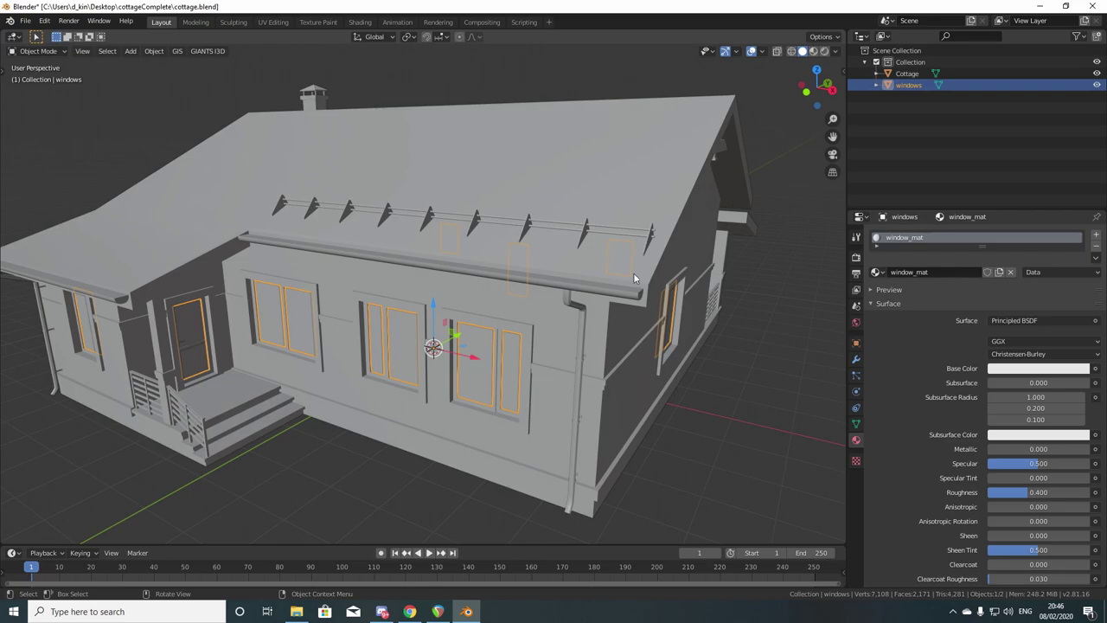
{"action": "left_click", "coordinate": [25, 21]}
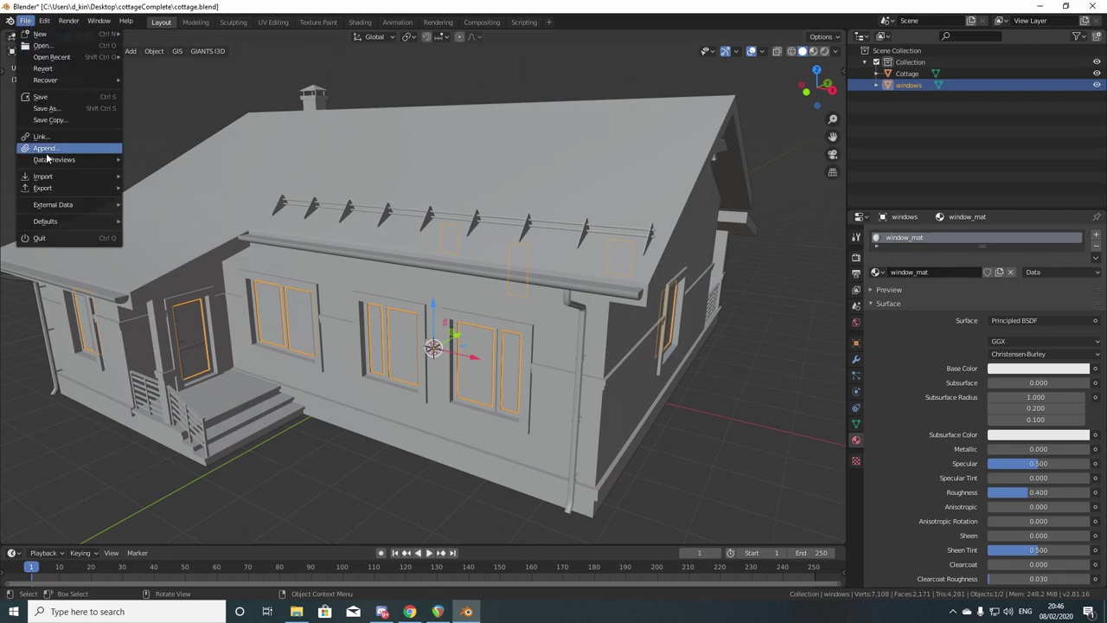
{"action": "mouse_move", "coordinate": [43, 188]}
{"action": "left_click", "coordinate": [198, 292]}
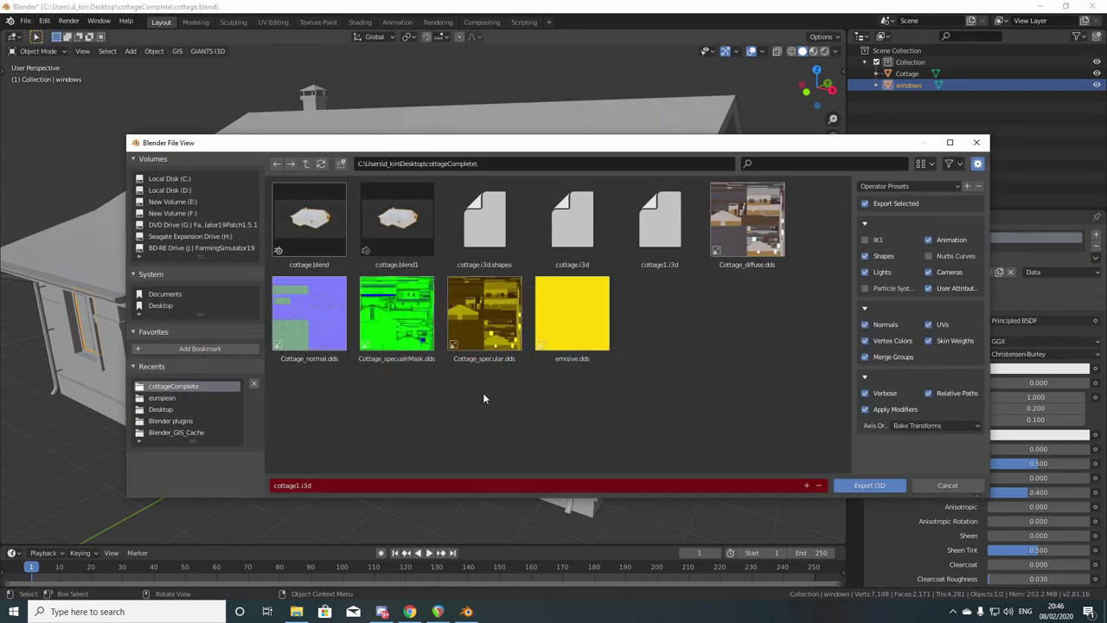
{"action": "left_click", "coordinate": [395, 485]}
{"action": "type", "text": "w"}
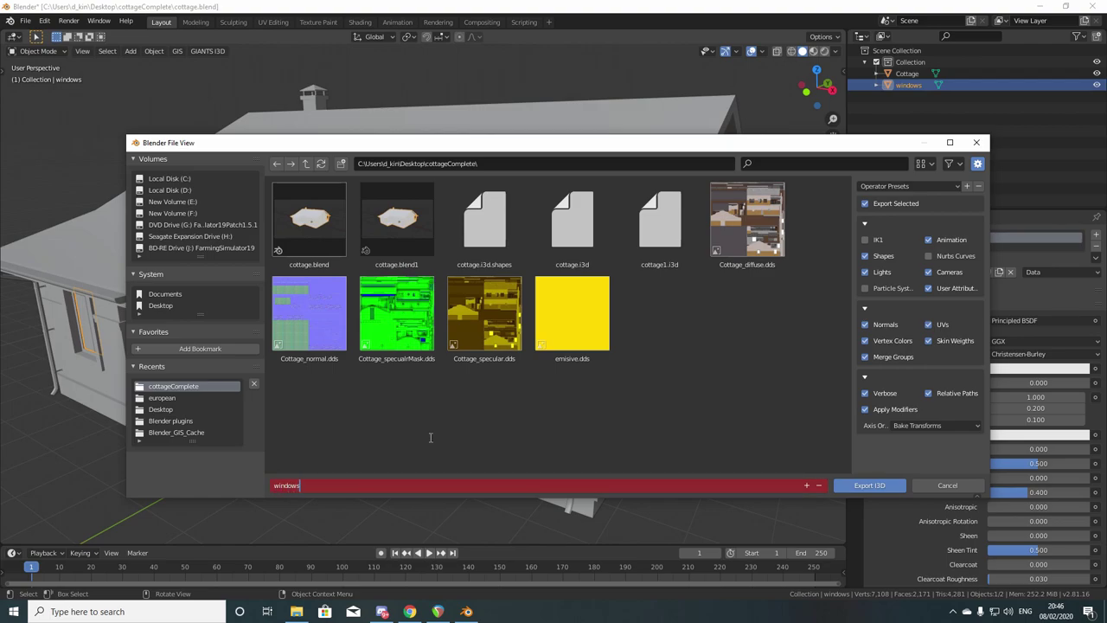
{"action": "type", "text": "indows"}
{"action": "key", "text": "Return"}
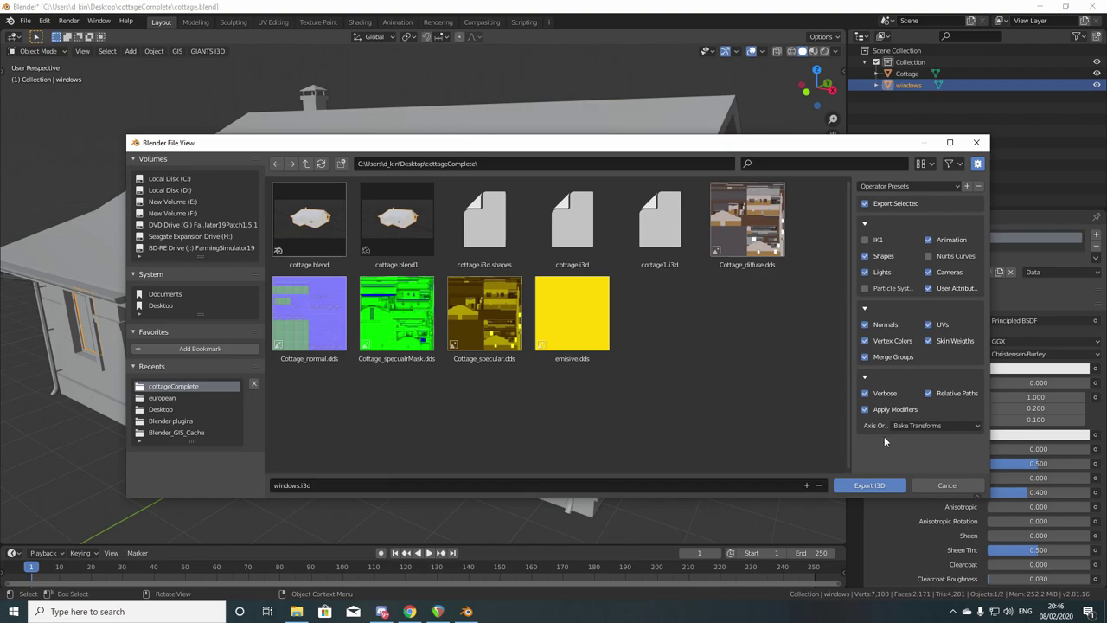
{"action": "left_click", "coordinate": [869, 485]}
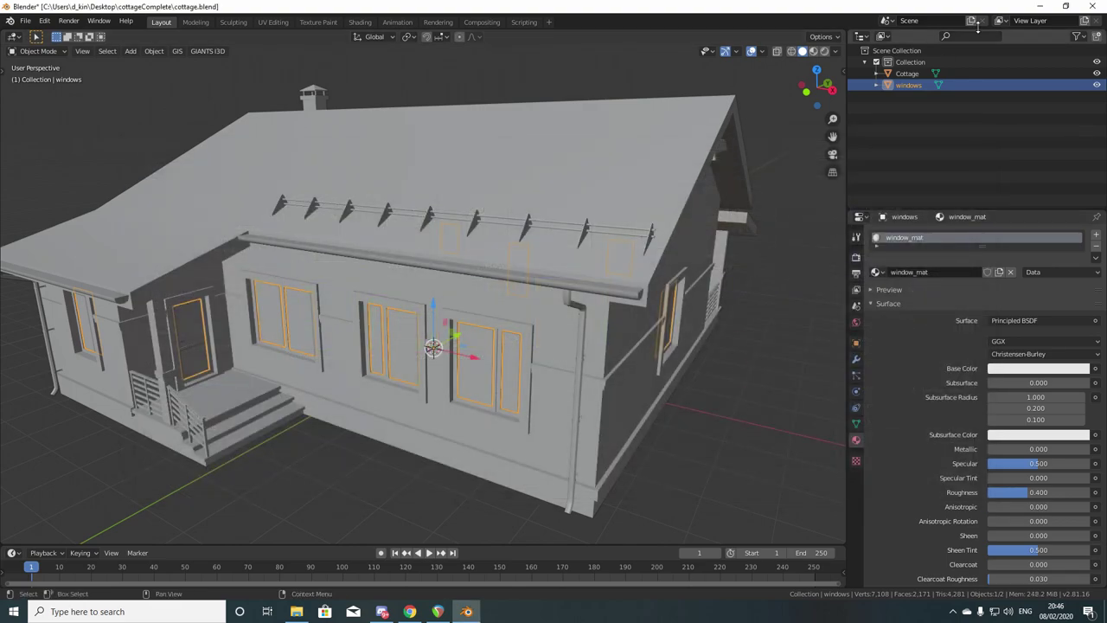
Switch to the cottageComplete folder in File Explorer and open the exported cottage1 file in GIANTS Editor
{"action": "left_click", "coordinate": [1065, 6]}
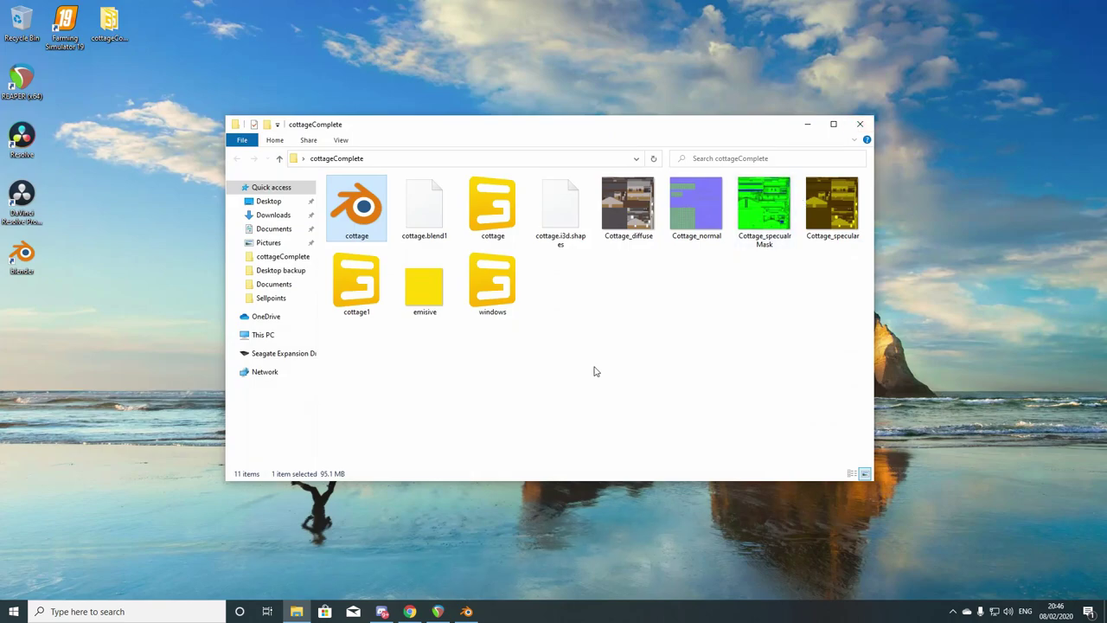
{"action": "left_click", "coordinate": [594, 371]}
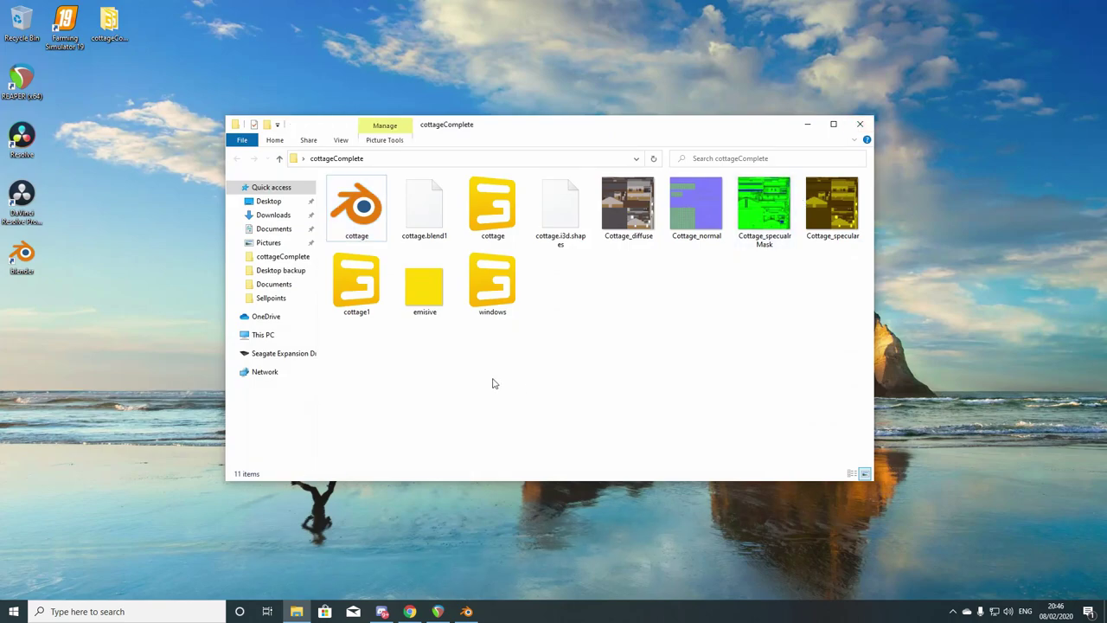
{"action": "left_click", "coordinate": [355, 288]}
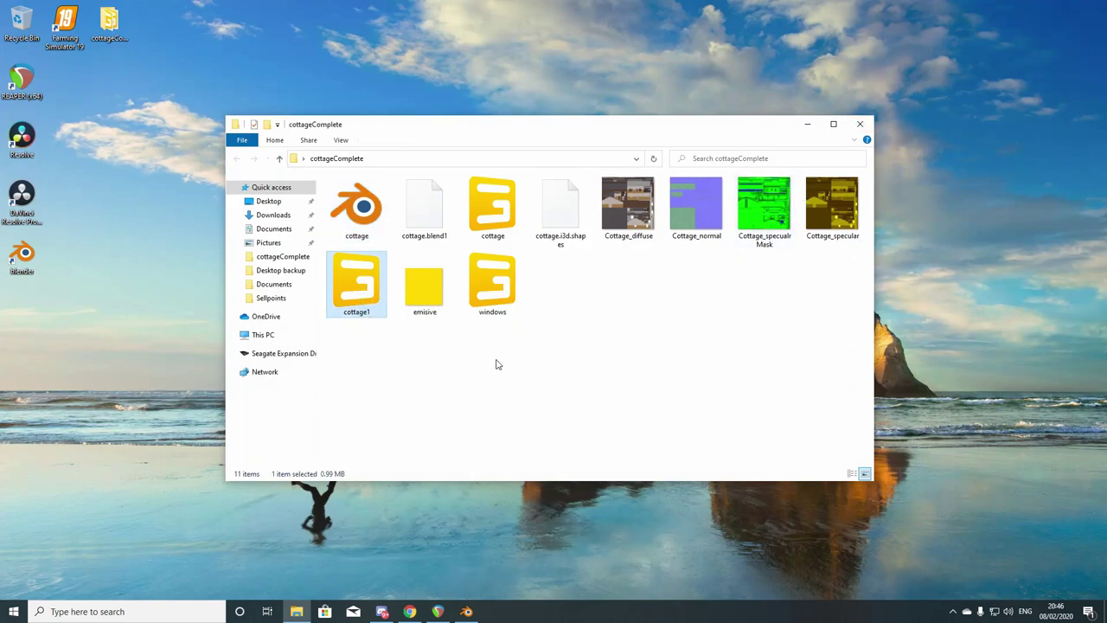
{"action": "key", "text": "Return"}
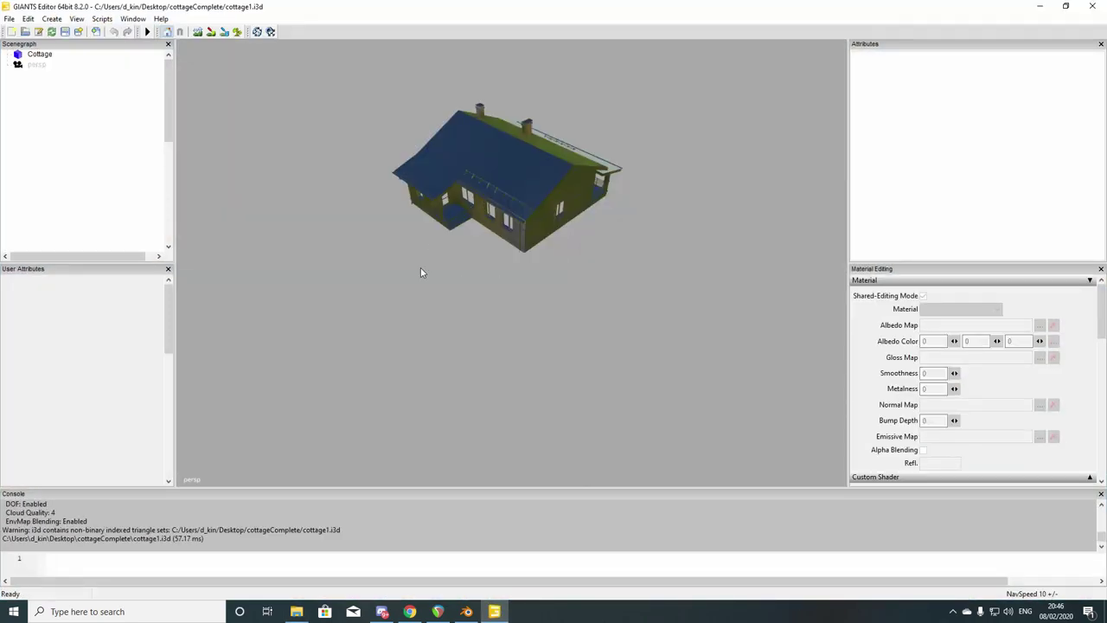
Save the scene over cottage1 as a Binary i3D file and close GIANTS Editor
{"action": "left_click", "coordinate": [9, 19]}
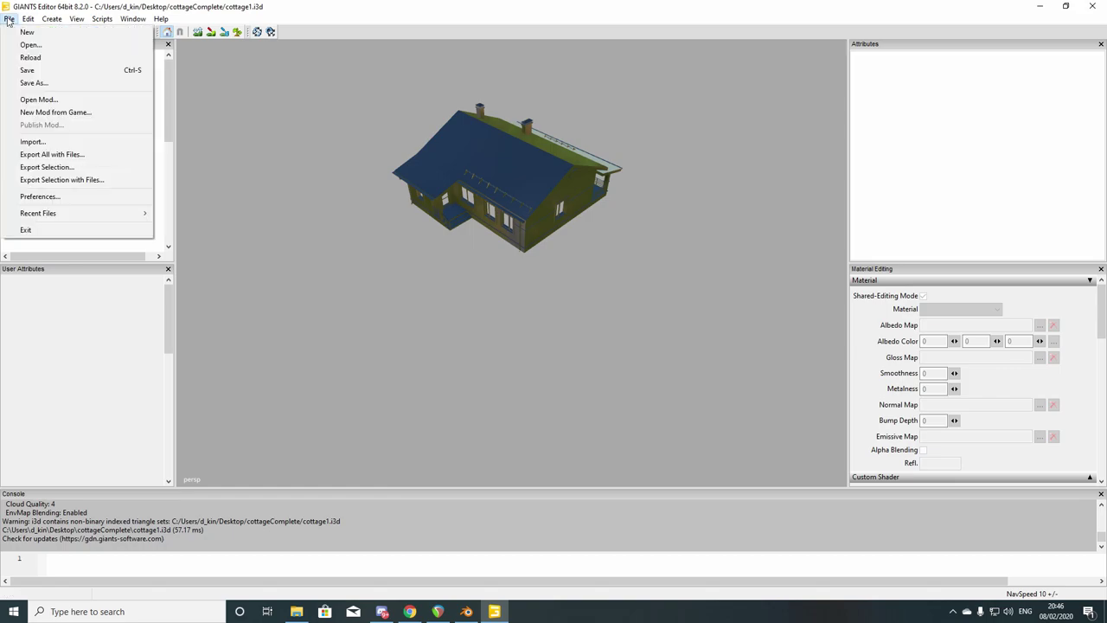
{"action": "left_click", "coordinate": [34, 82]}
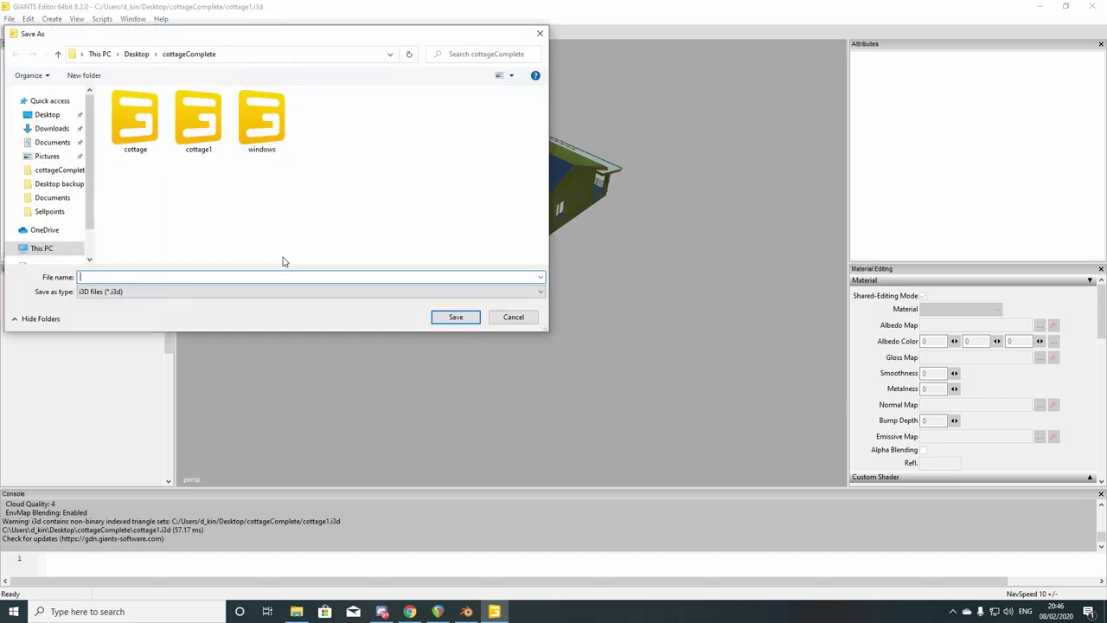
{"action": "left_click", "coordinate": [198, 126]}
{"action": "left_click", "coordinate": [178, 292]}
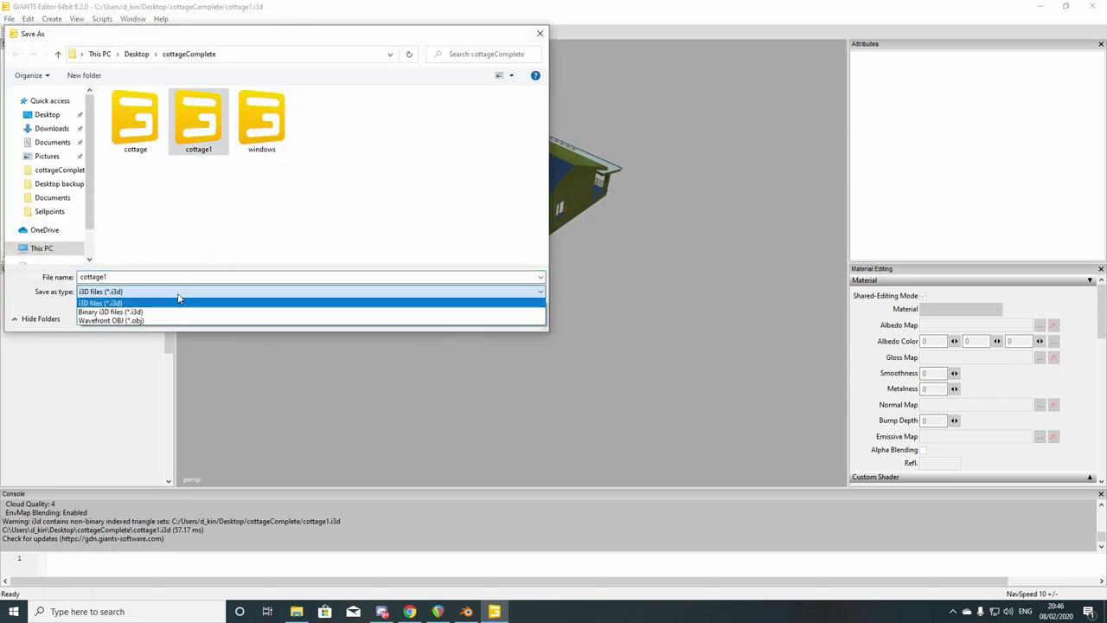
{"action": "left_click", "coordinate": [167, 312]}
{"action": "left_click", "coordinate": [455, 316]}
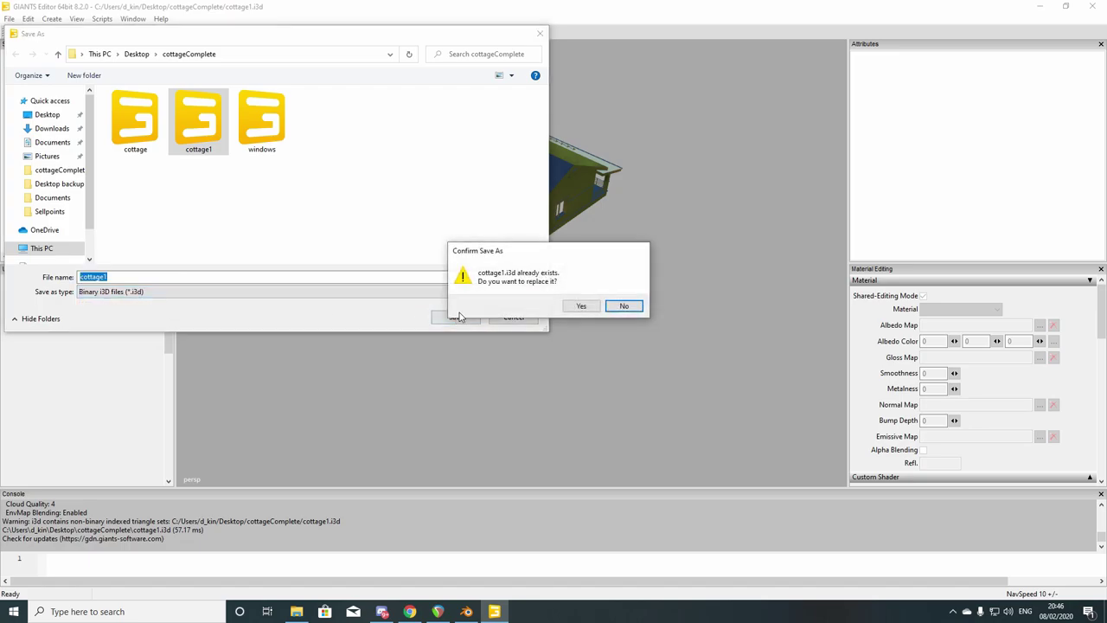
{"action": "left_click", "coordinate": [580, 306]}
{"action": "left_click", "coordinate": [1091, 7]}
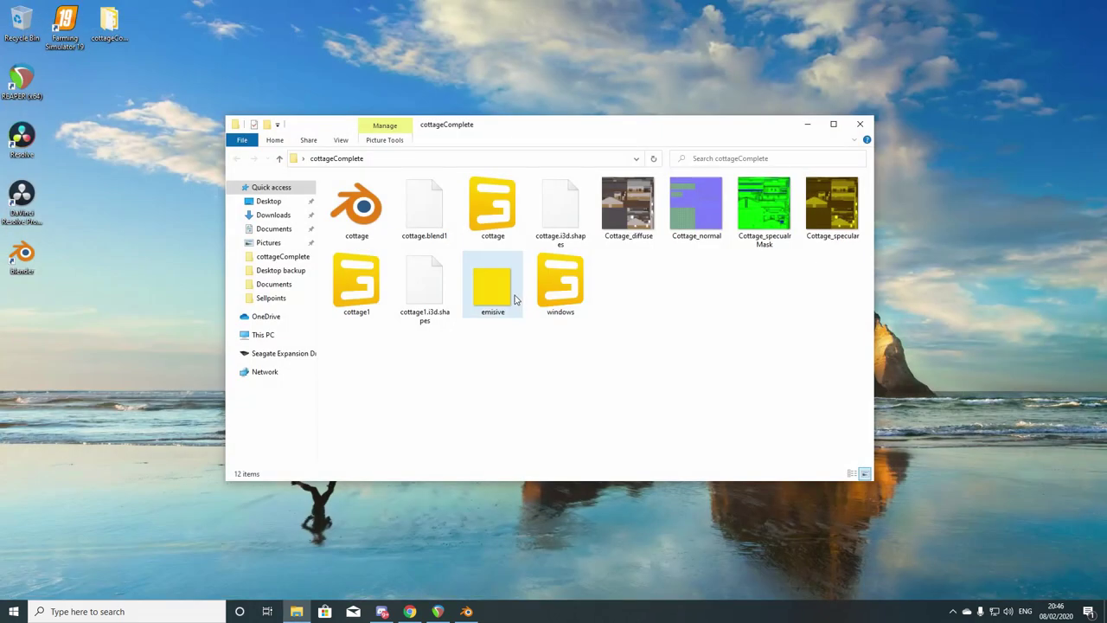
Open the windows file in GIANTS Editor, save it over itself as a Binary i3D file and close the editor
{"action": "left_click", "coordinate": [568, 300]}
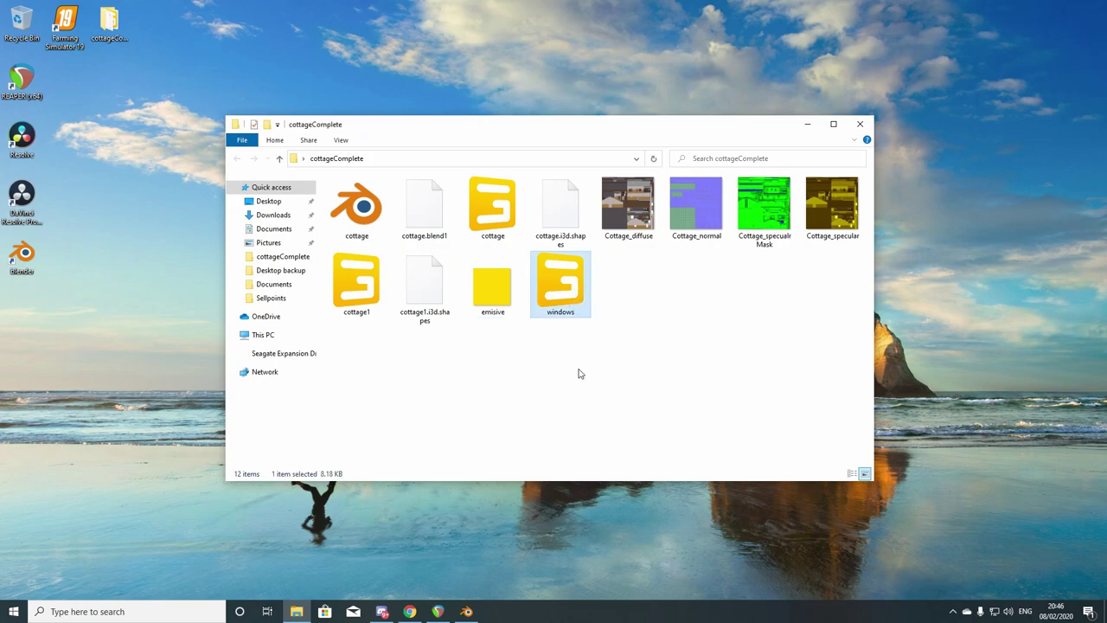
{"action": "key", "text": "Return"}
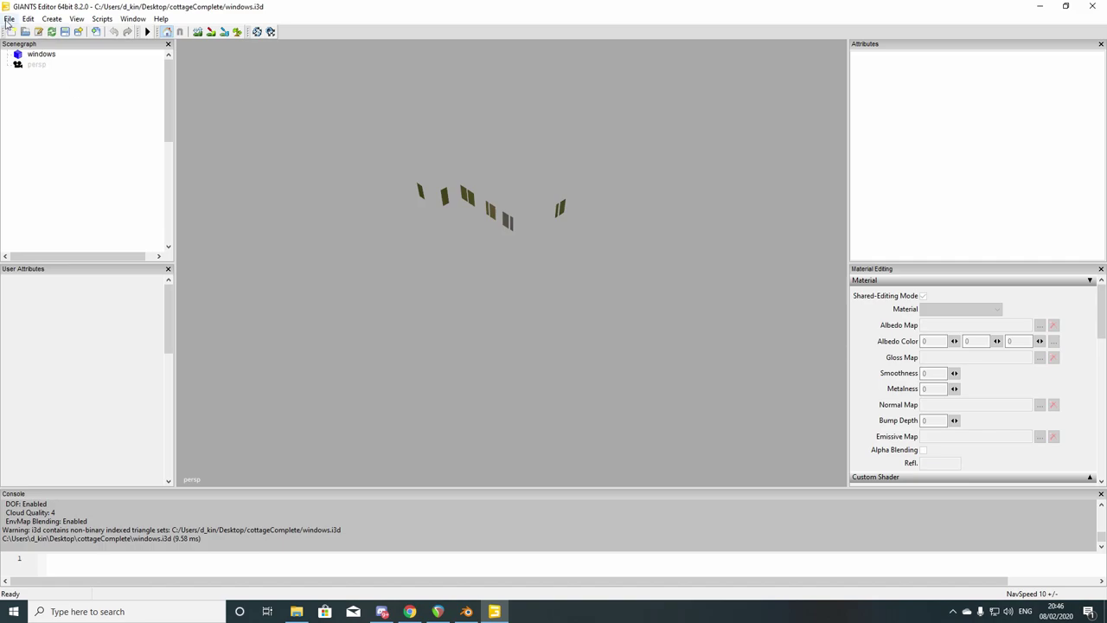
{"action": "left_click", "coordinate": [9, 18]}
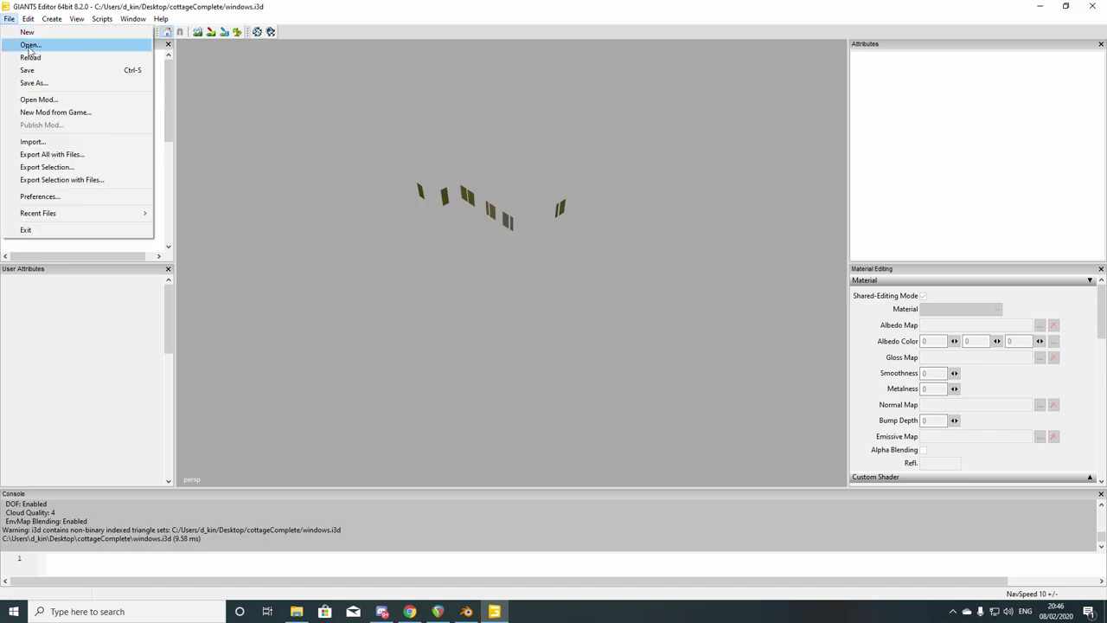
{"action": "left_click", "coordinate": [39, 83]}
{"action": "left_click", "coordinate": [259, 130]}
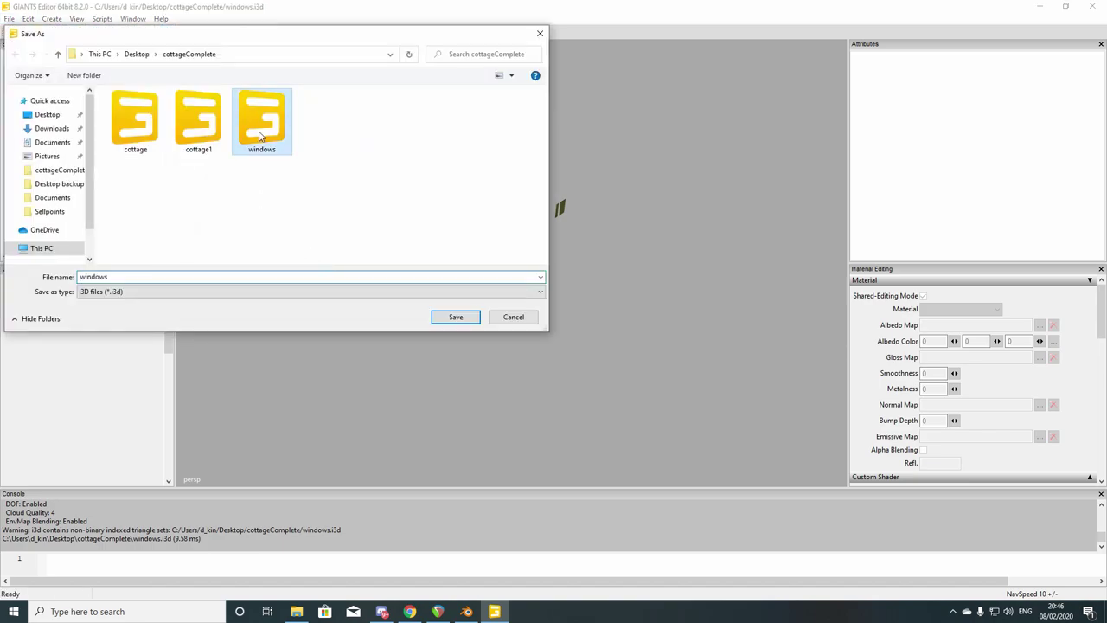
{"action": "left_click", "coordinate": [230, 294]}
{"action": "left_click", "coordinate": [230, 312]}
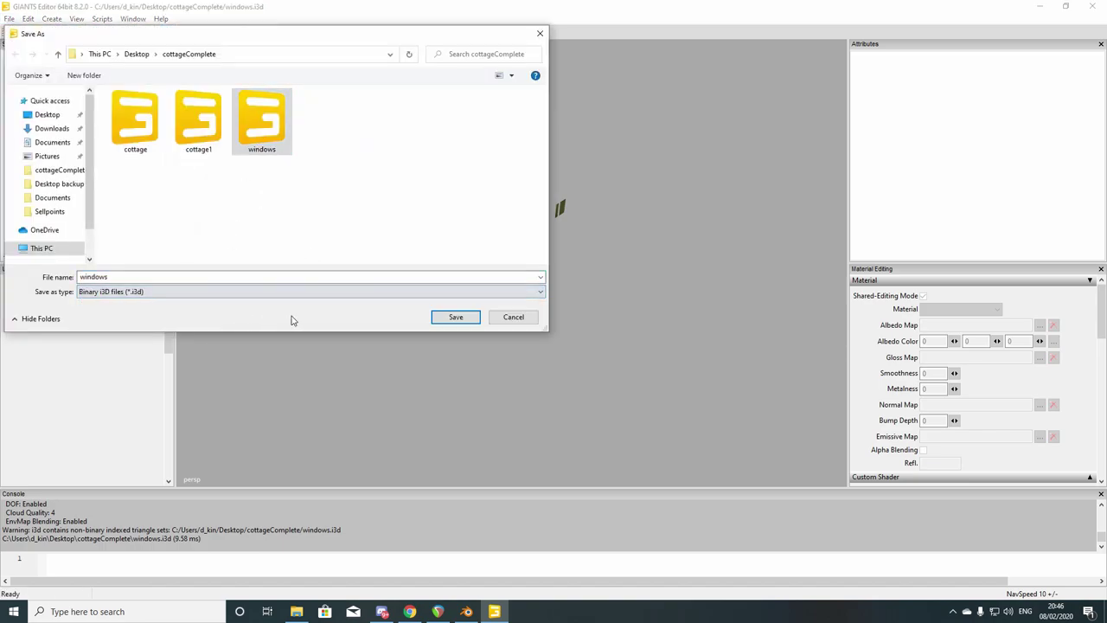
{"action": "left_click", "coordinate": [455, 317]}
{"action": "left_click", "coordinate": [576, 306]}
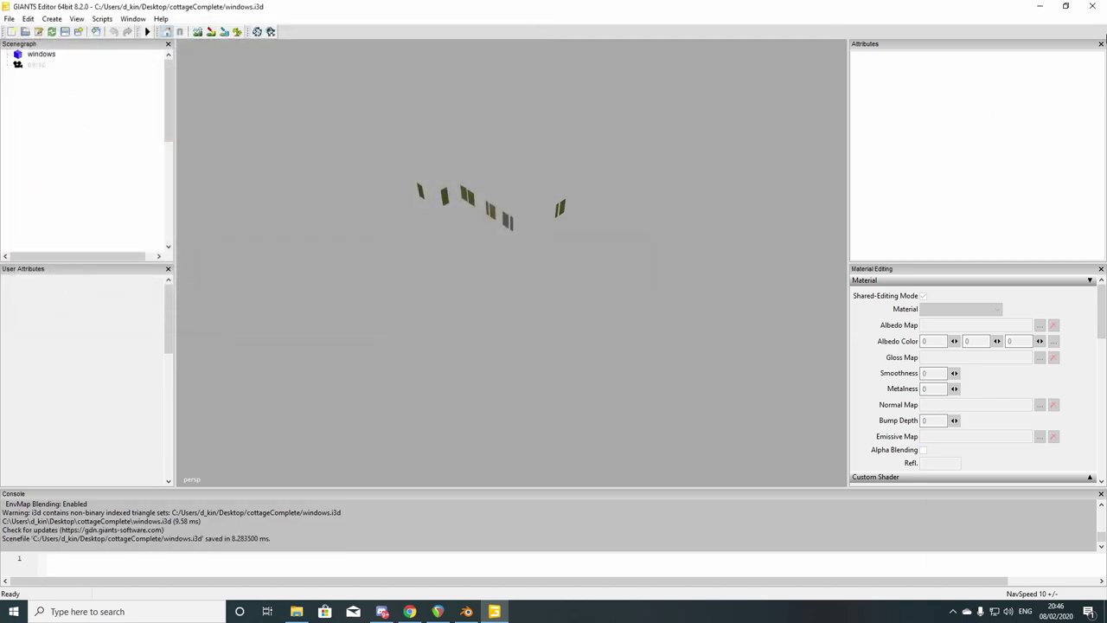
{"action": "left_click", "coordinate": [1103, 6]}
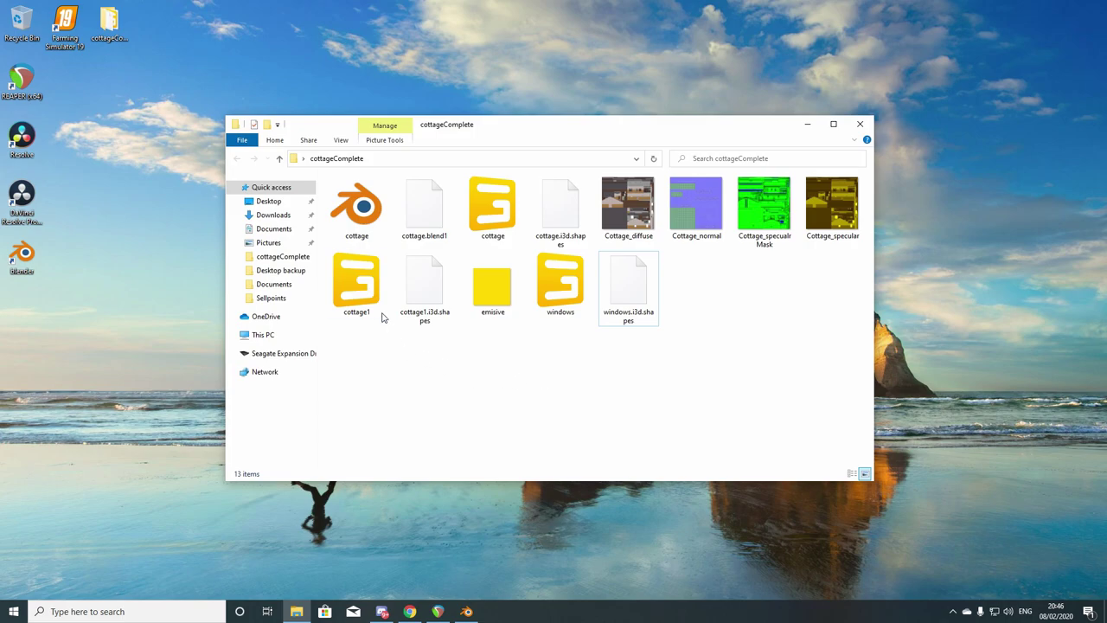
Open the cottage1 file in GIANTS Editor and assign Cottage_diffuse as the Cottage object's albedo map
{"action": "left_click", "coordinate": [358, 292]}
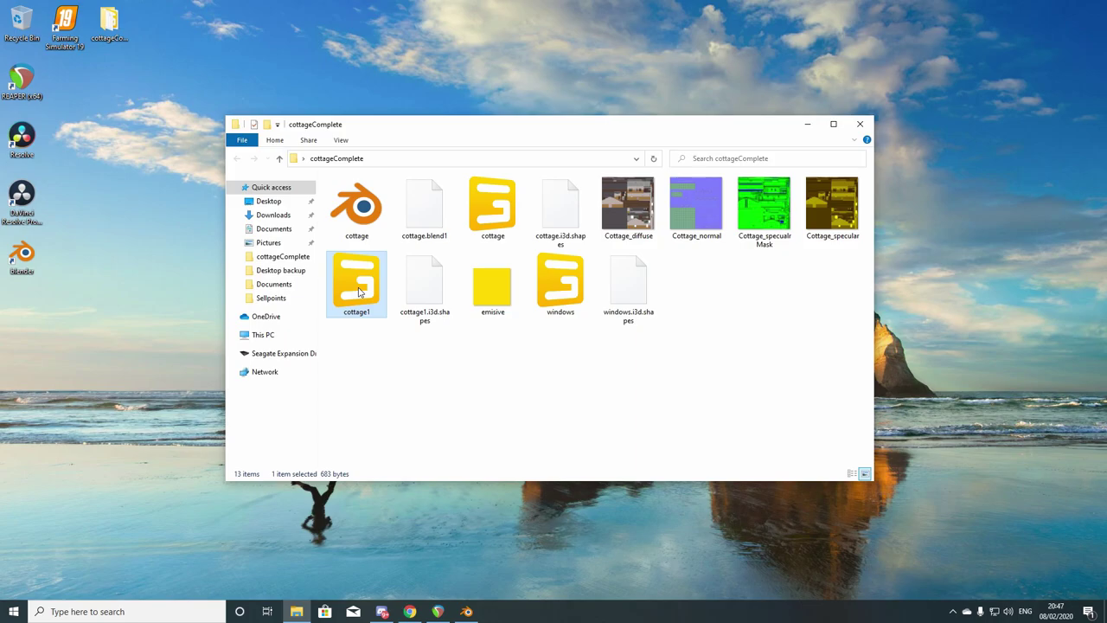
{"action": "double_click", "coordinate": [359, 293]}
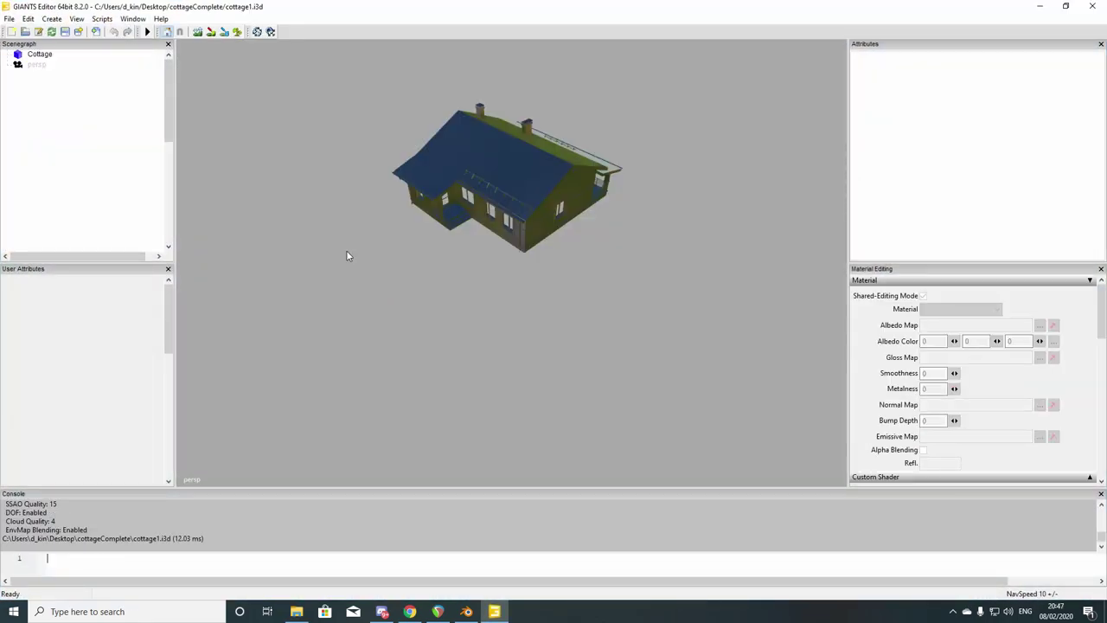
{"action": "left_click", "coordinate": [44, 56]}
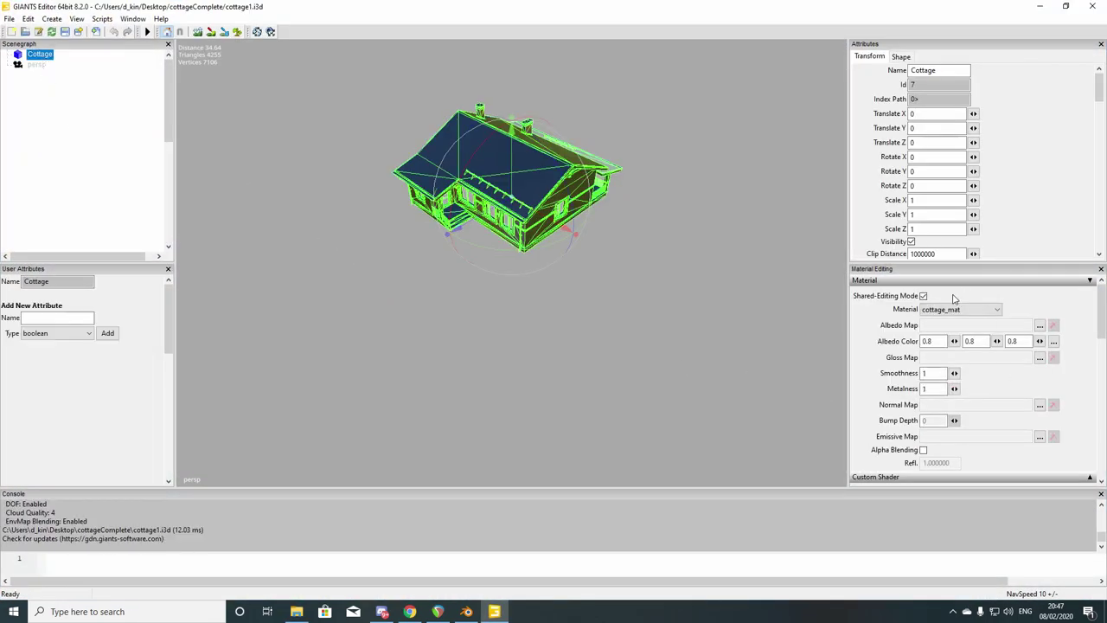
{"action": "left_click", "coordinate": [1037, 326]}
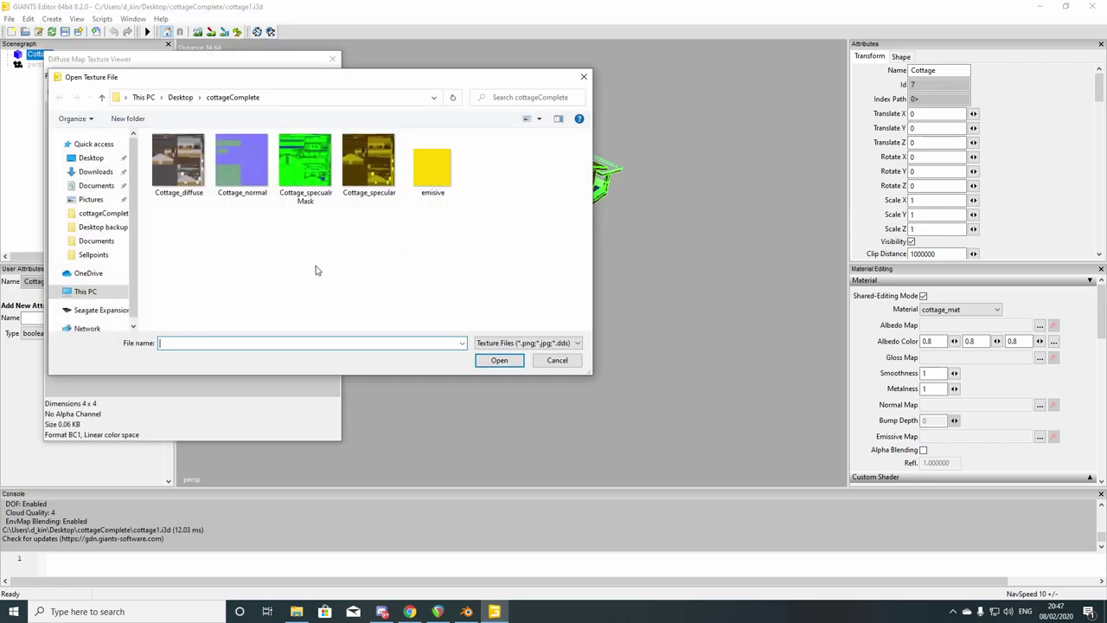
{"action": "double_click", "coordinate": [178, 161]}
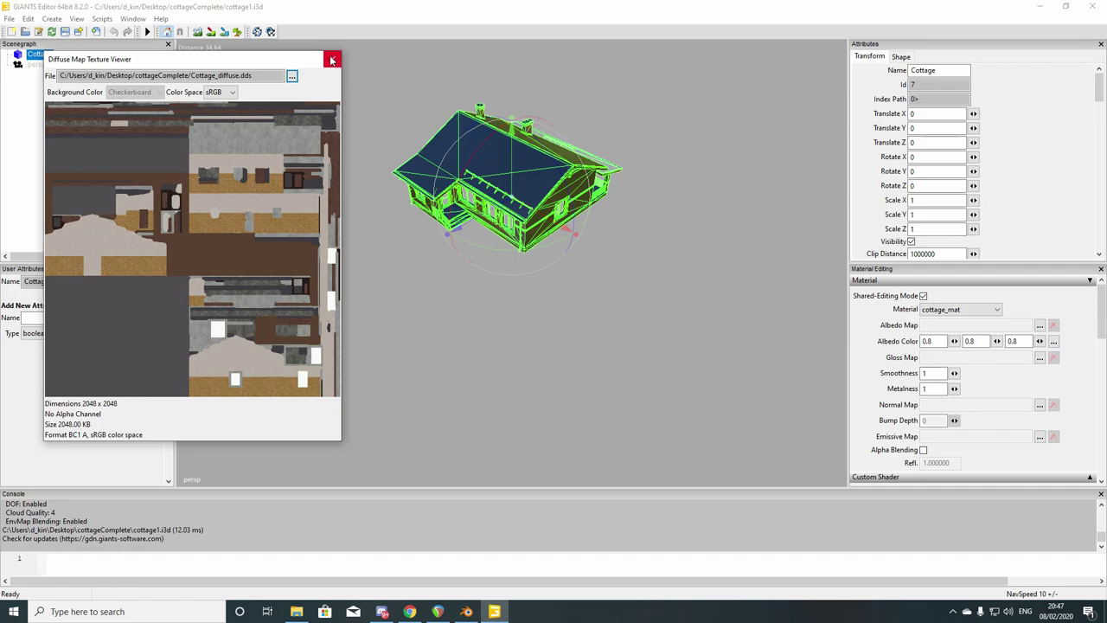
{"action": "left_click", "coordinate": [331, 60]}
Assign the Cottage_specular texture as the gloss map of the Cottage object's material
{"action": "left_click", "coordinate": [1039, 357]}
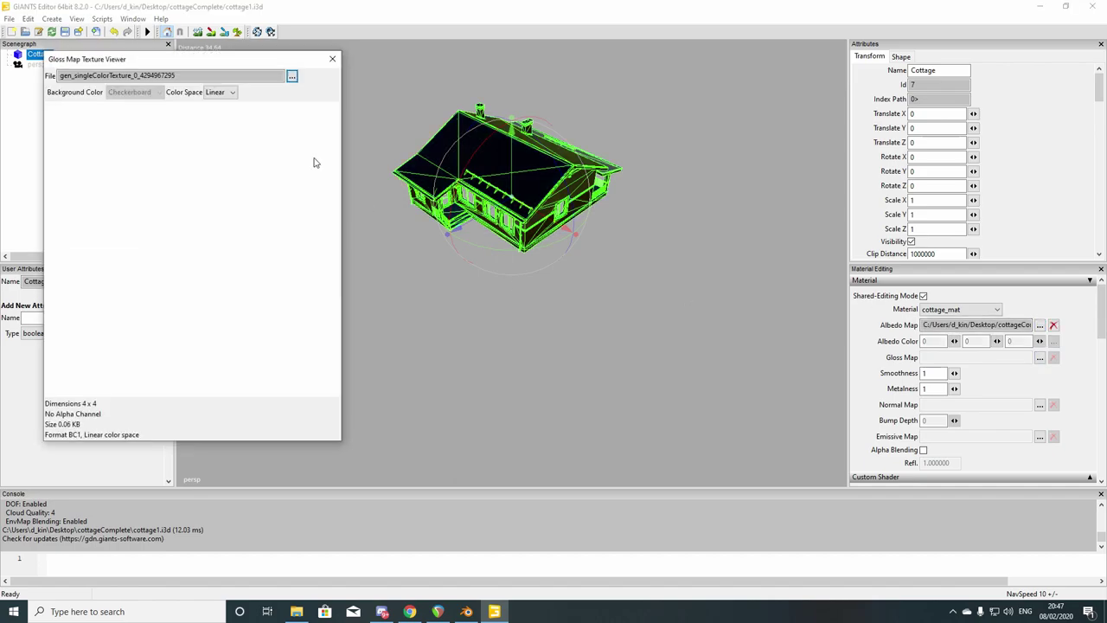
{"action": "left_click", "coordinate": [292, 77]}
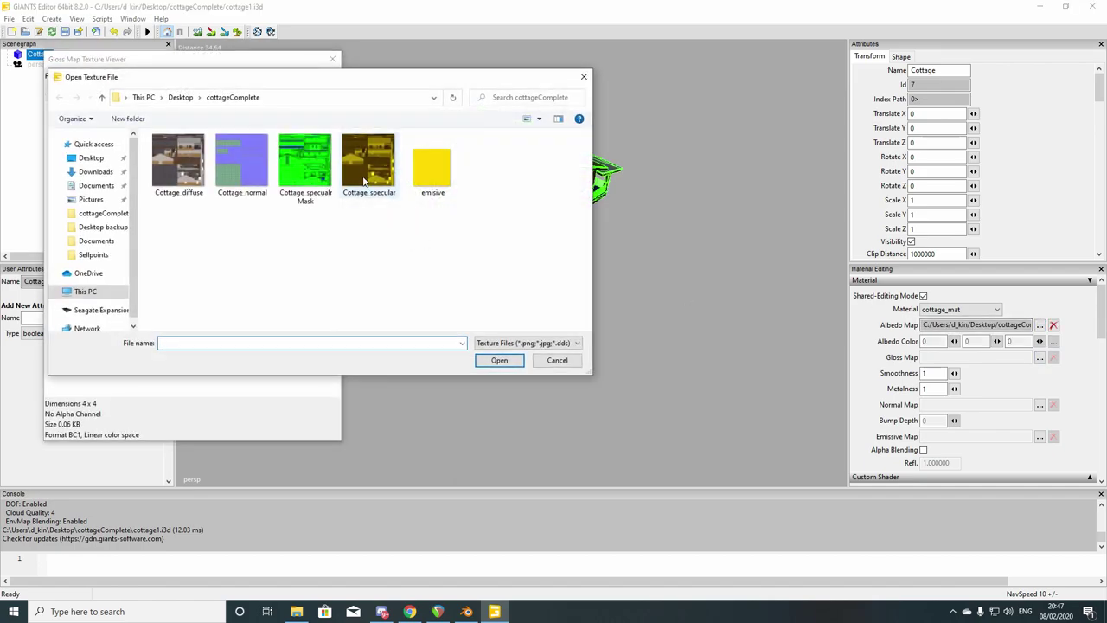
{"action": "double_click", "coordinate": [363, 177]}
{"action": "left_click", "coordinate": [332, 59]}
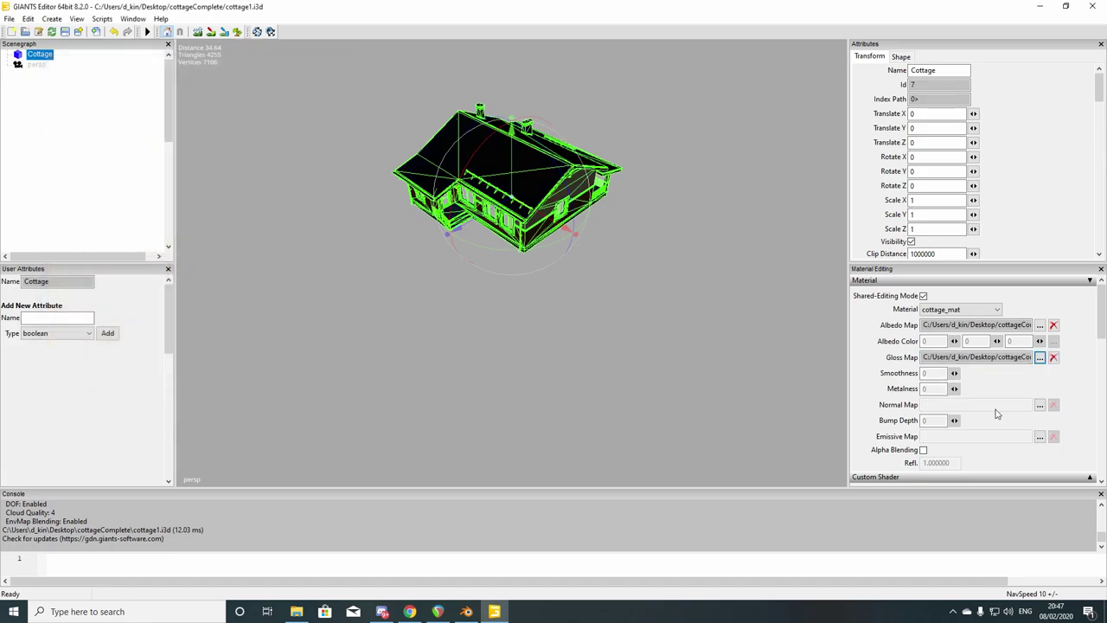
Assign the Cottage_normal texture as the normal map of the Cottage object's material
{"action": "left_click", "coordinate": [1039, 404]}
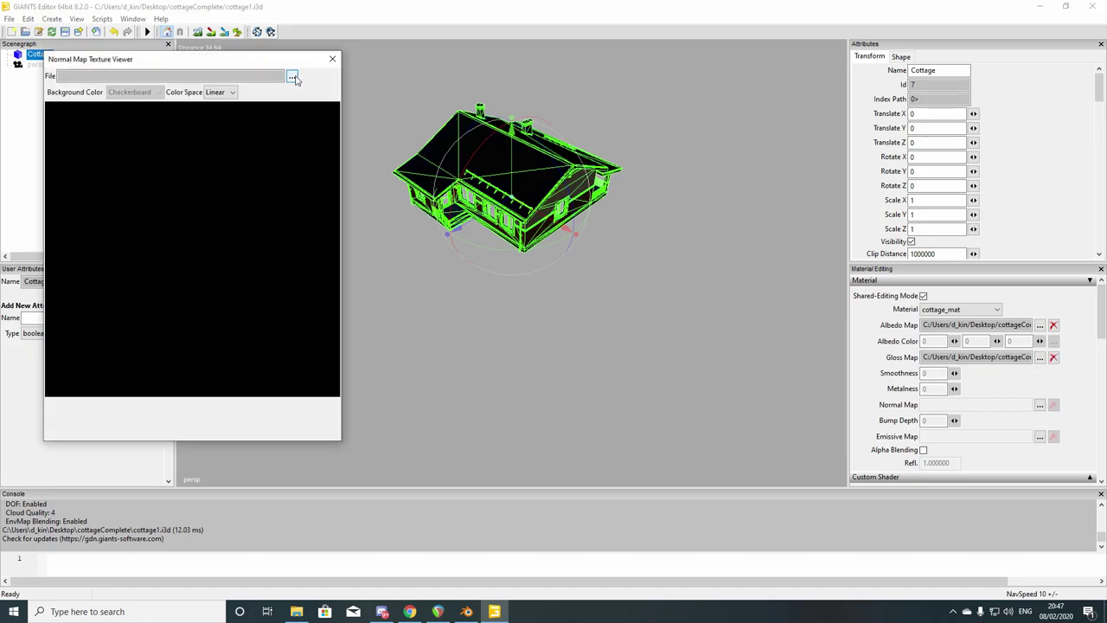
{"action": "left_click", "coordinate": [292, 76]}
{"action": "double_click", "coordinate": [253, 168]}
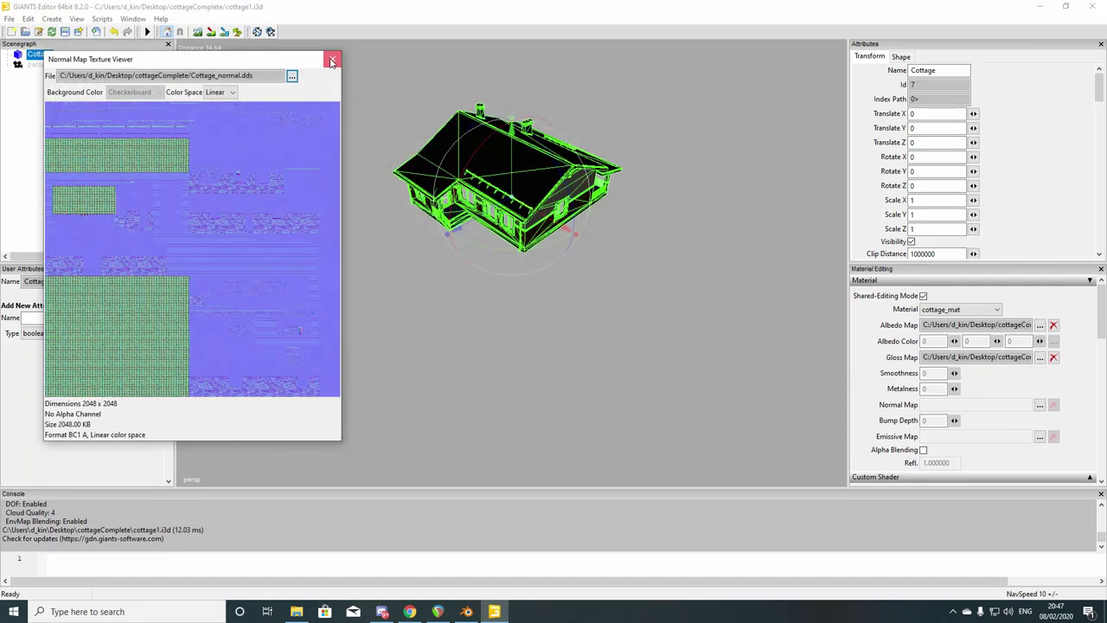
{"action": "left_click", "coordinate": [333, 60]}
Set the Cottage material's custom shader to buildingShader from the data/shaders folder of Farming Simulator 2019 on drive E:
{"action": "scroll", "coordinate": [1103, 353], "scroll_direction": "down", "scroll_amount": 3}
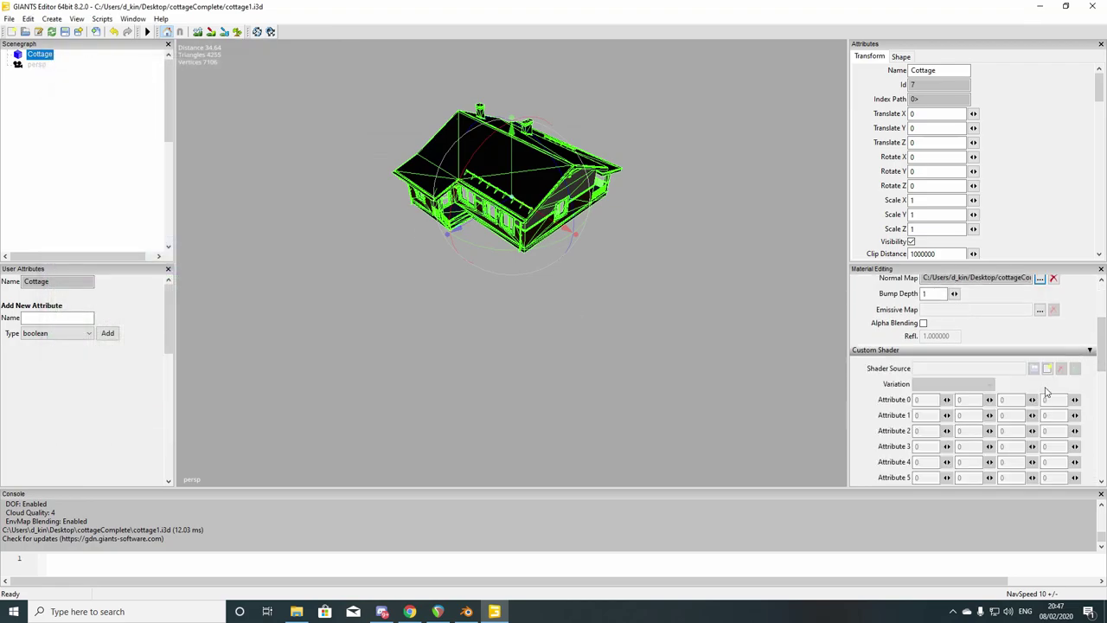
{"action": "left_click", "coordinate": [1047, 368]}
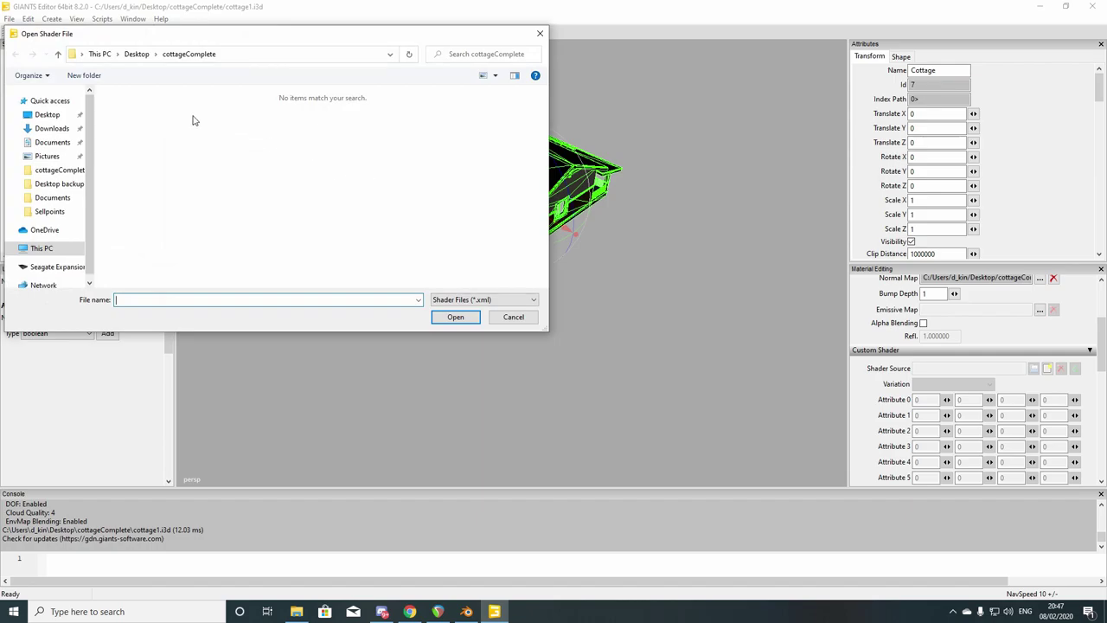
{"action": "left_click", "coordinate": [41, 248]}
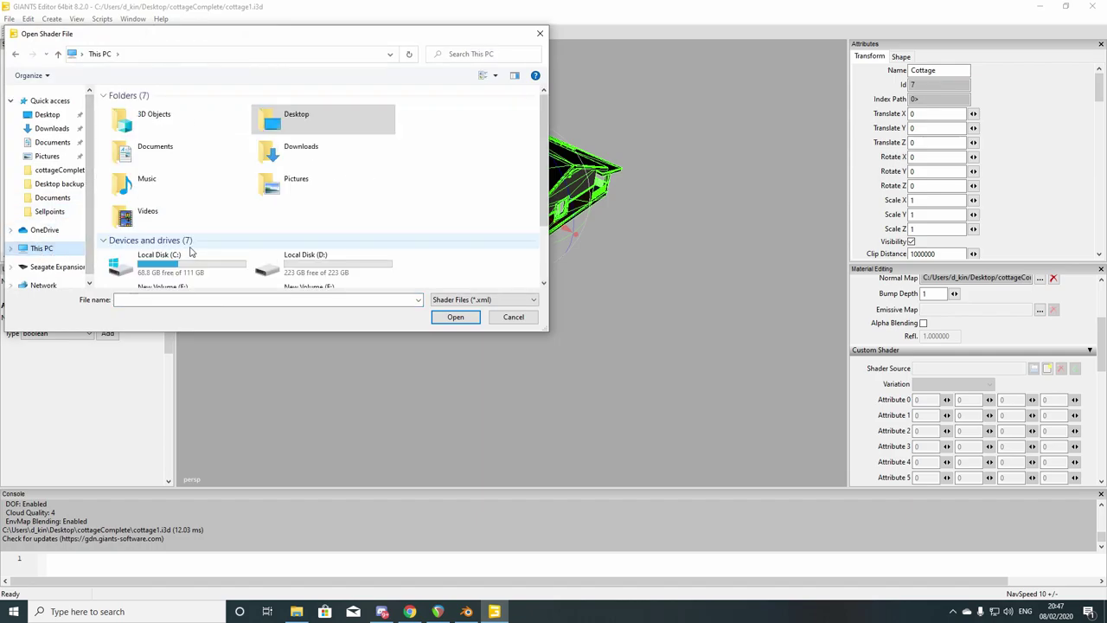
{"action": "scroll", "coordinate": [291, 238], "scroll_direction": "down", "scroll_amount": 2}
{"action": "double_click", "coordinate": [170, 202]}
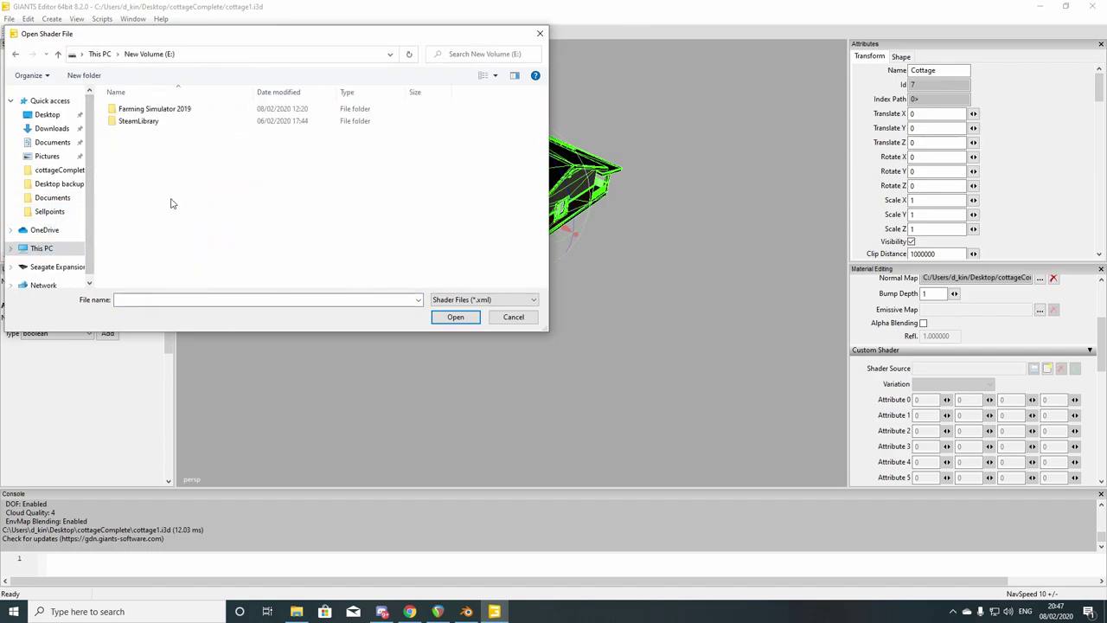
{"action": "double_click", "coordinate": [160, 109]}
{"action": "double_click", "coordinate": [160, 109]}
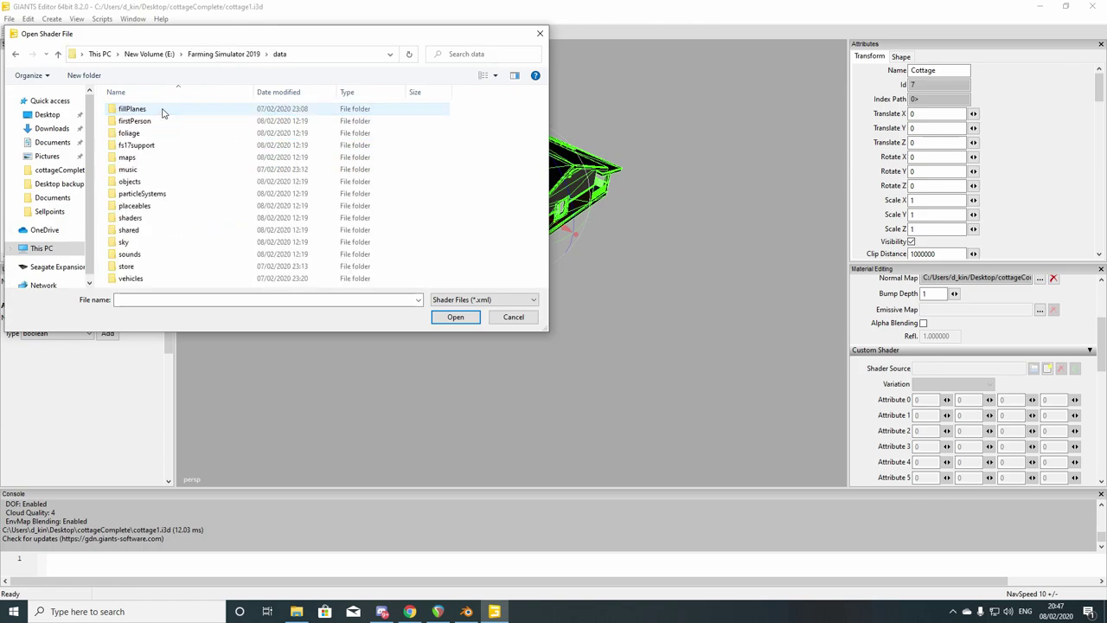
{"action": "double_click", "coordinate": [156, 218]}
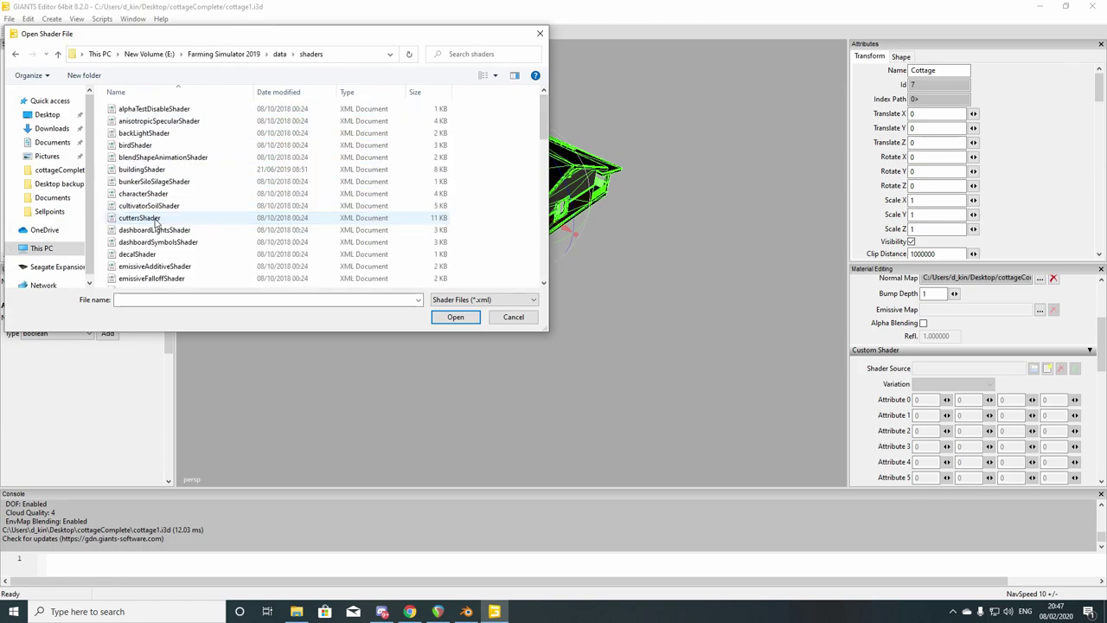
{"action": "double_click", "coordinate": [142, 170]}
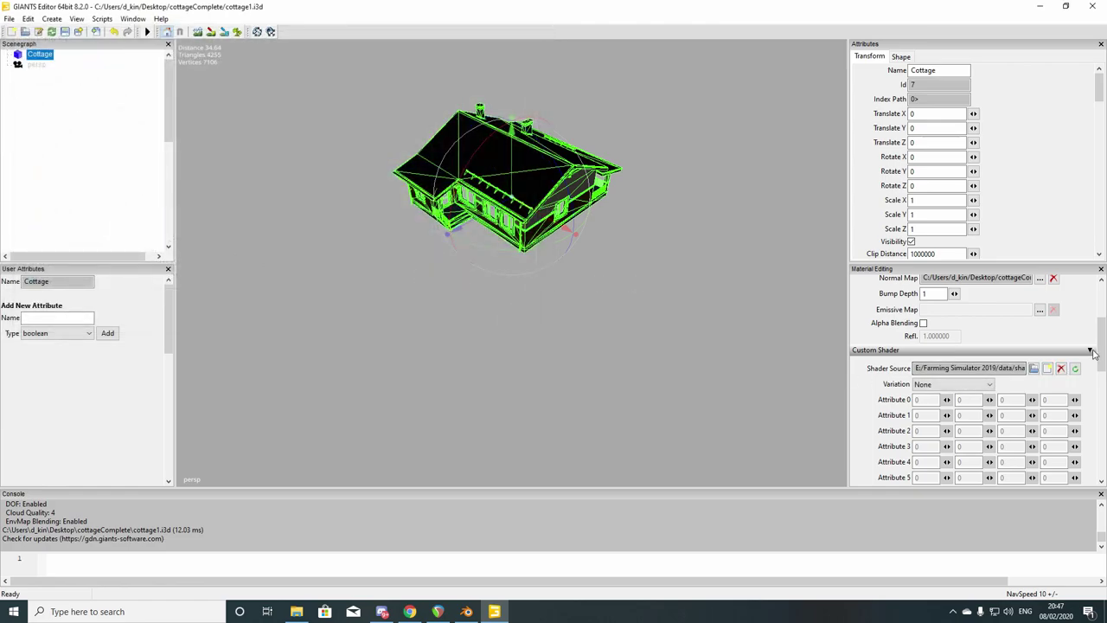
Replace the Cottage material's Custom Texture 0 mask map with Cottage_specualrMask from the cottageComplete folder on the Desktop
{"action": "left_click_drag", "start_coordinate": [1101, 346], "coordinate": [1100, 429]}
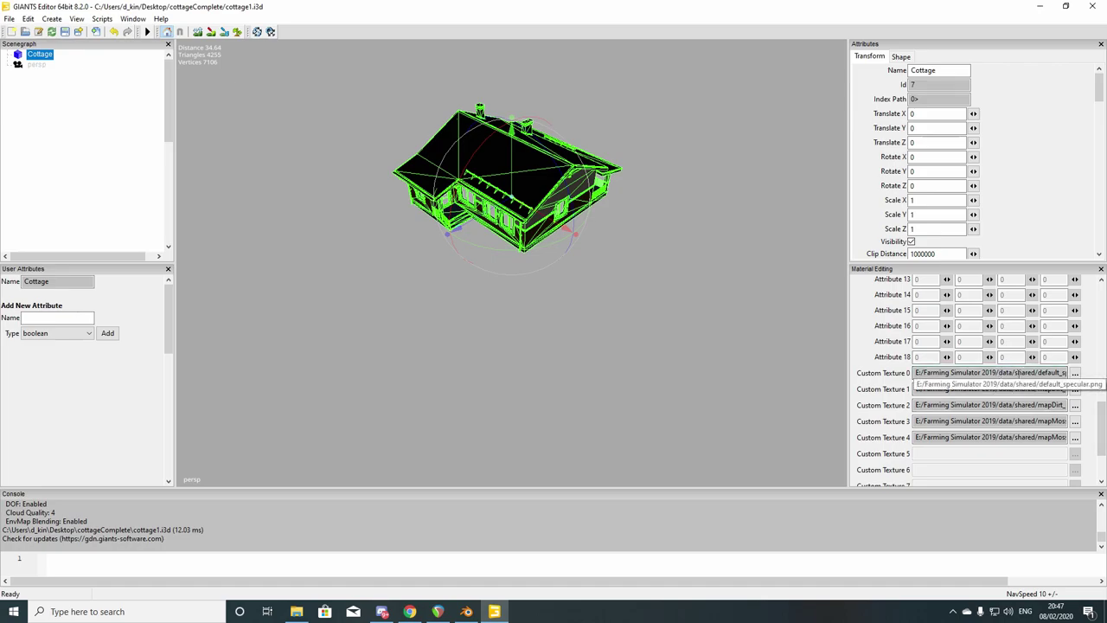
{"action": "left_click", "coordinate": [1075, 372]}
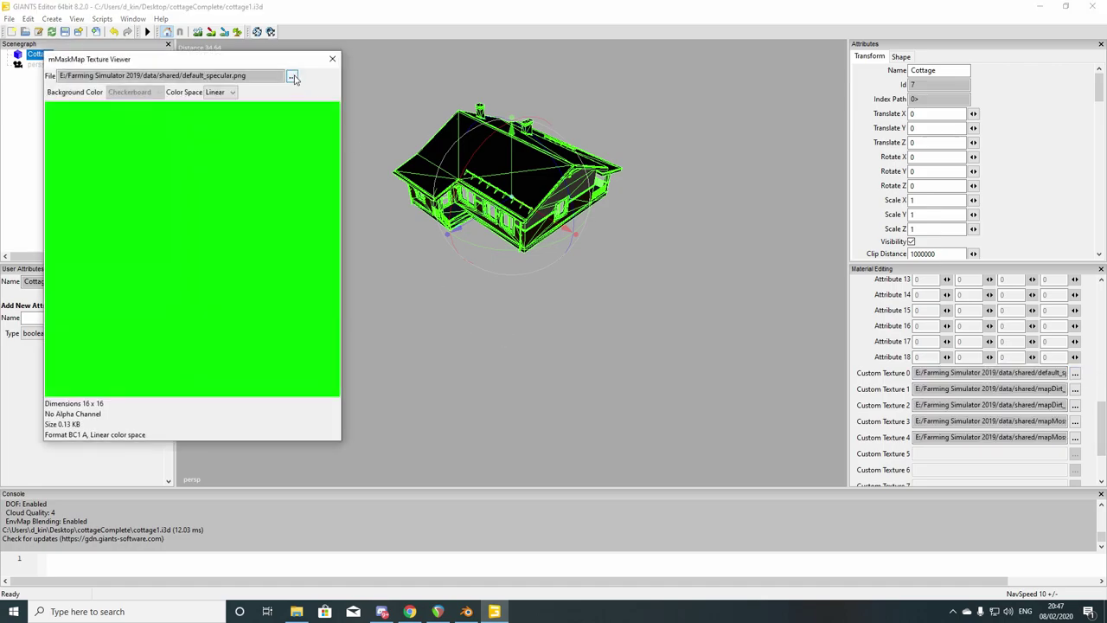
{"action": "left_click", "coordinate": [292, 77]}
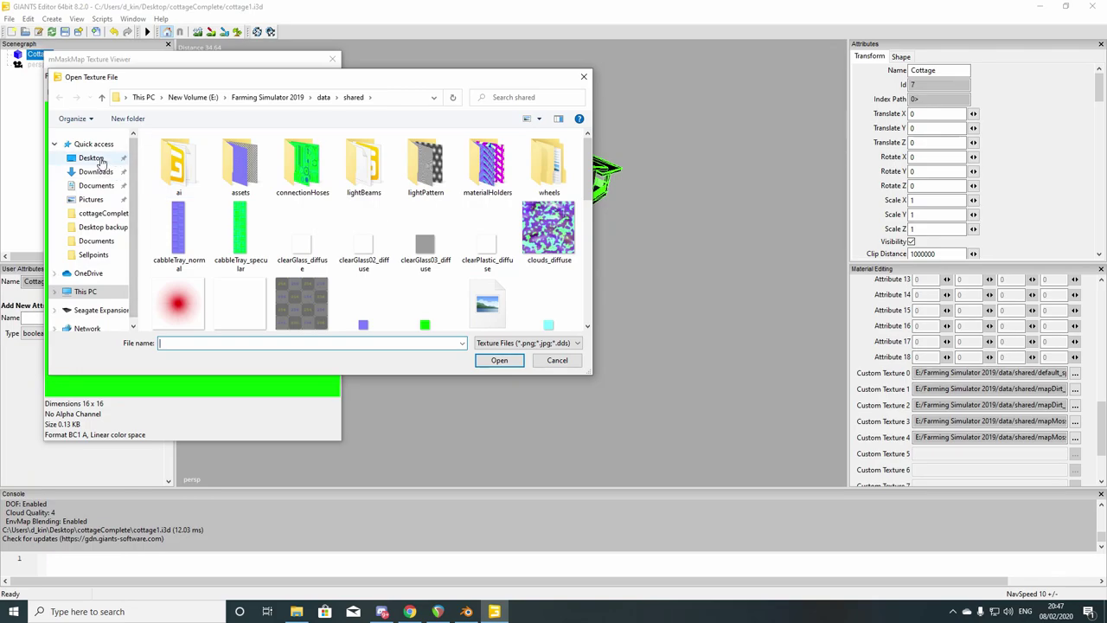
{"action": "left_click", "coordinate": [99, 161]}
{"action": "double_click", "coordinate": [183, 173]}
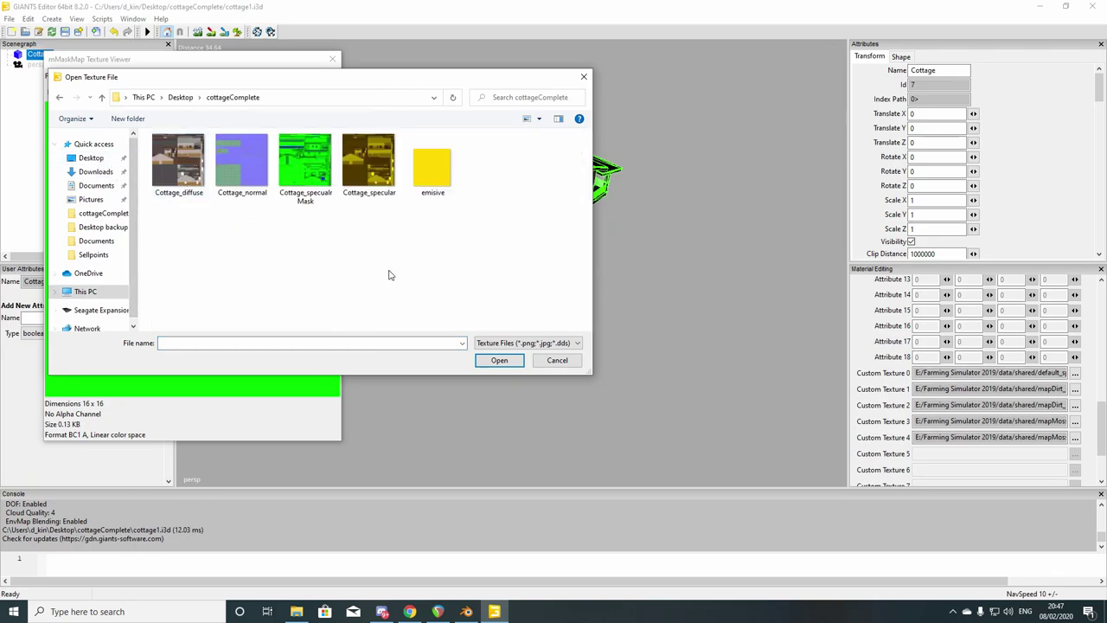
{"action": "double_click", "coordinate": [305, 164]}
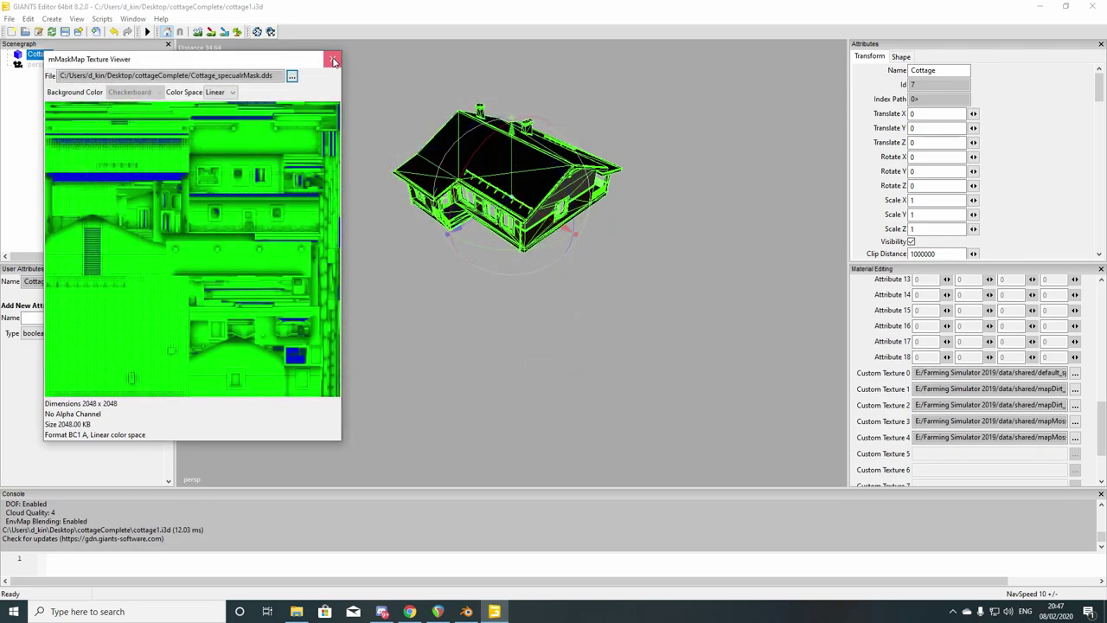
{"action": "left_click", "coordinate": [333, 60]}
{"action": "left_click_drag", "start_coordinate": [1098, 423], "coordinate": [1099, 298]}
Check the textured cottage up close and import the windows i3D file from the cottageComplete folder into the scene
{"action": "left_click", "coordinate": [183, 210]}
{"action": "scroll", "coordinate": [430, 358], "scroll_direction": "up", "scroll_amount": 10}
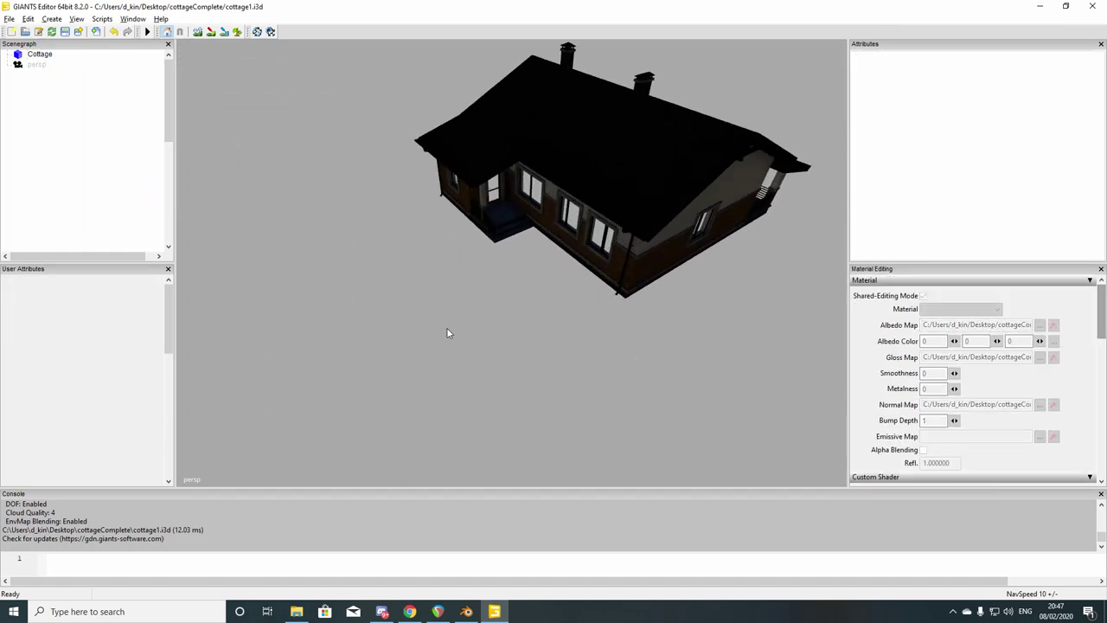
{"action": "scroll", "coordinate": [516, 275], "scroll_direction": "up", "scroll_amount": 10}
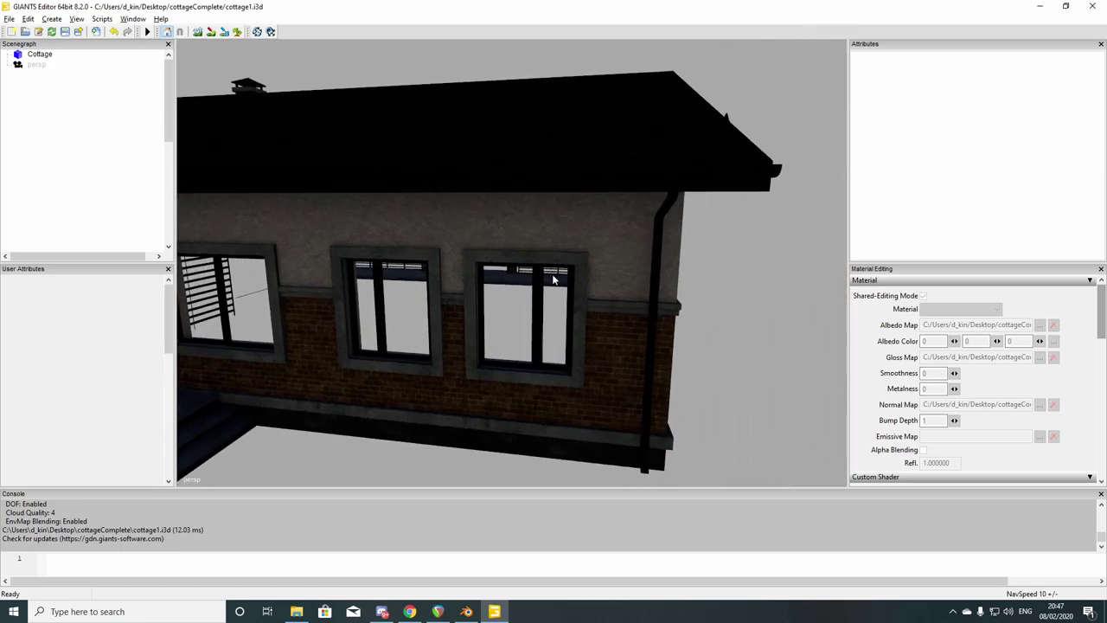
{"action": "scroll", "coordinate": [478, 227], "scroll_direction": "down", "scroll_amount": 10}
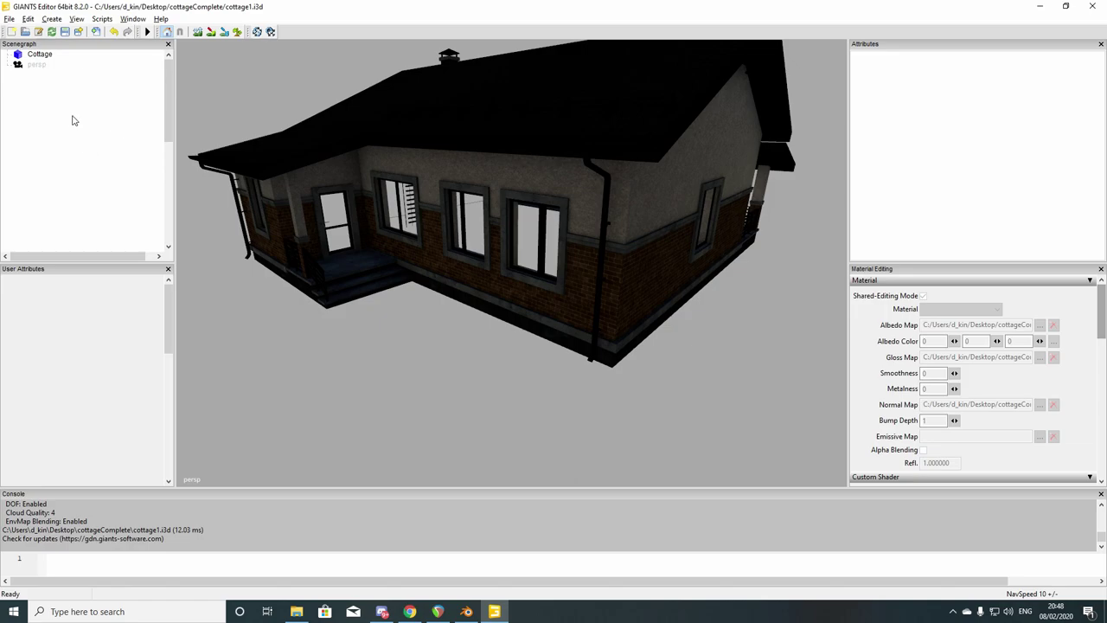
{"action": "left_click", "coordinate": [8, 19]}
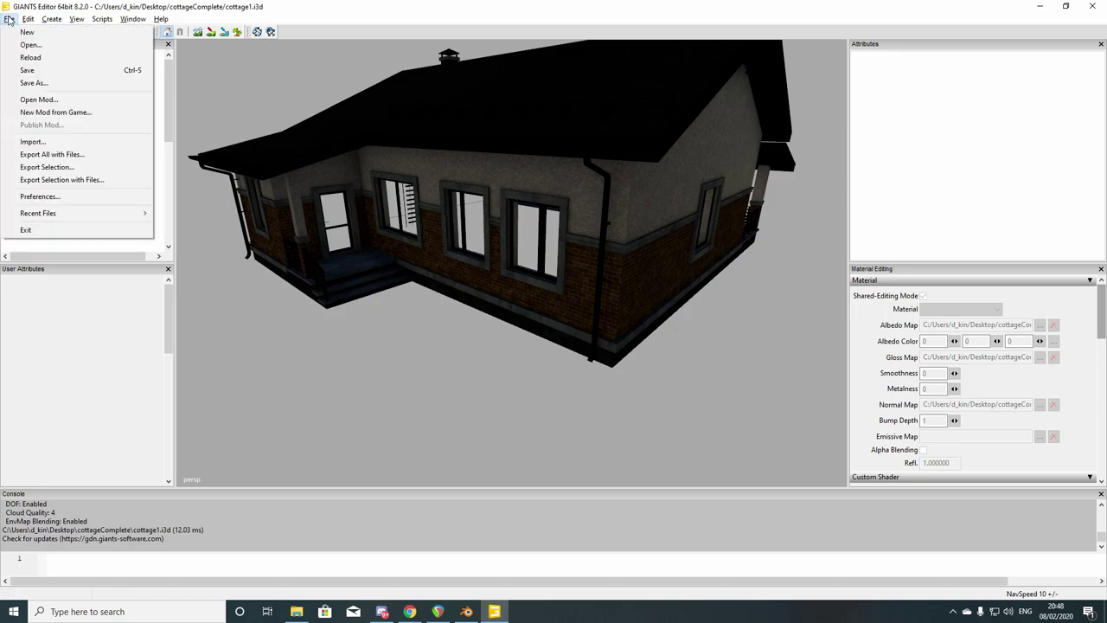
{"action": "left_click", "coordinate": [48, 141]}
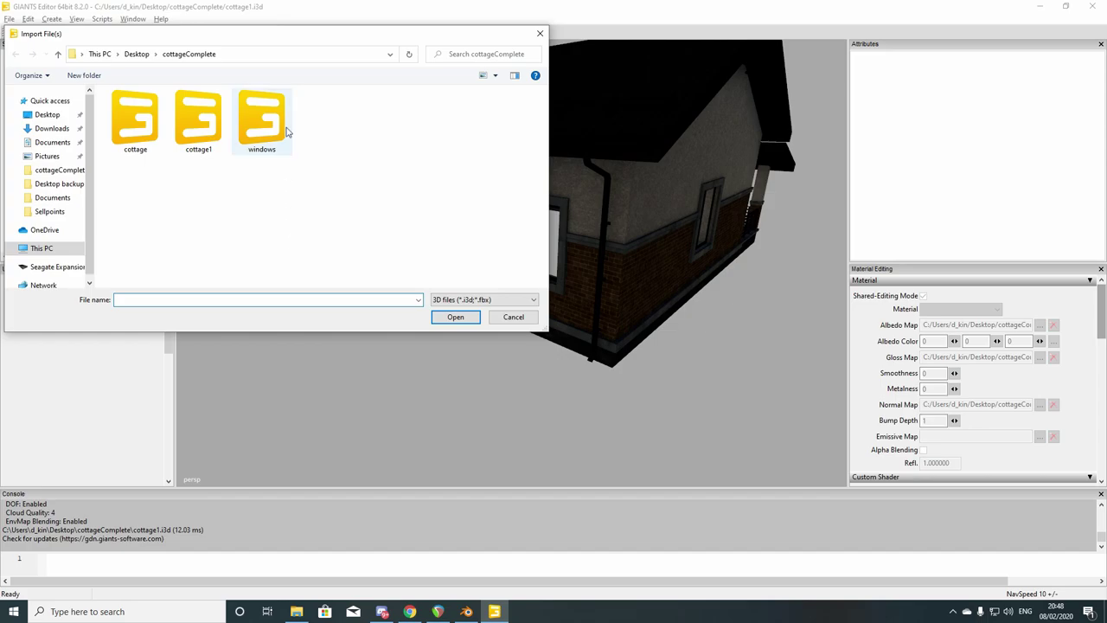
{"action": "double_click", "coordinate": [268, 138]}
{"action": "left_click", "coordinate": [159, 190]}
Move the imported windows object up one place in the scenegraph so it sits directly below Cottage
{"action": "right_click_drag", "start_coordinate": [259, 225], "coordinate": [388, 223]}
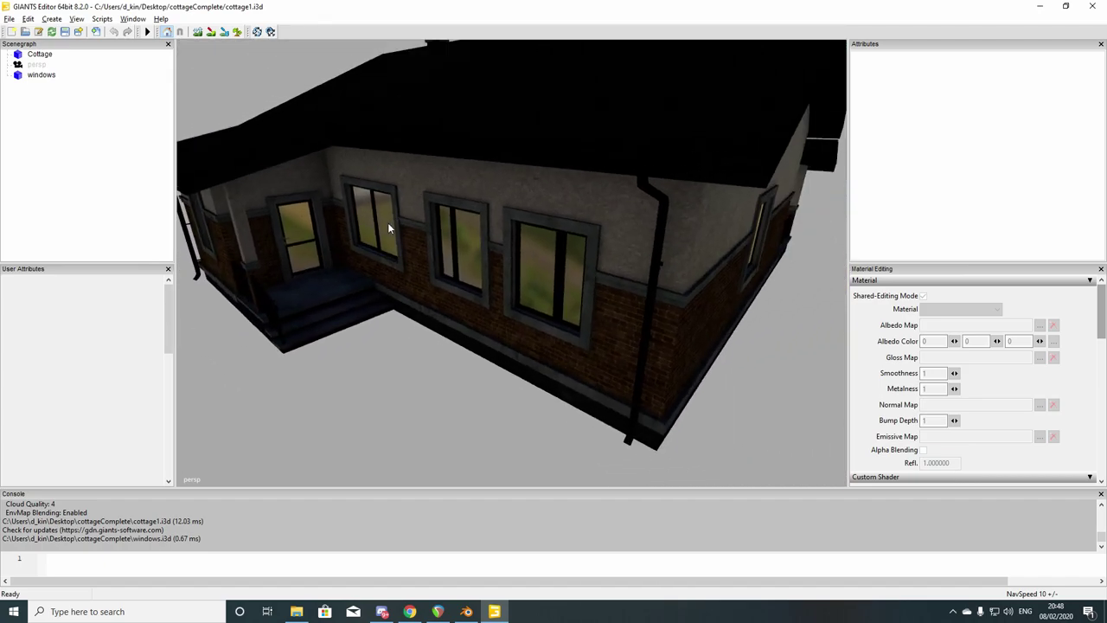
{"action": "right_click", "coordinate": [43, 74]}
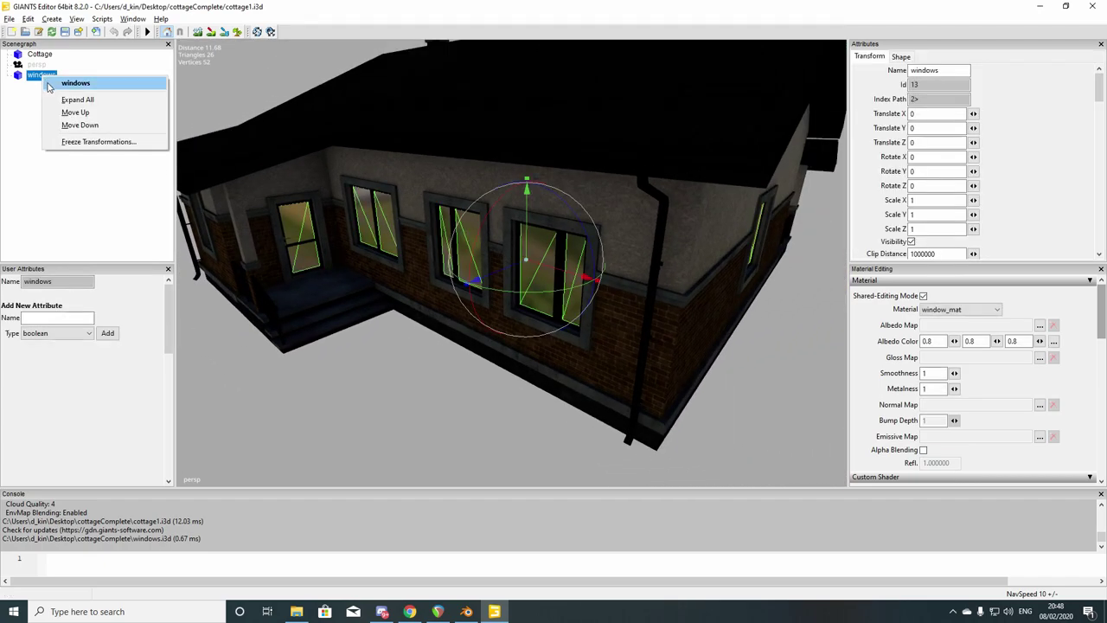
{"action": "left_click", "coordinate": [60, 113]}
{"action": "left_click", "coordinate": [54, 129]}
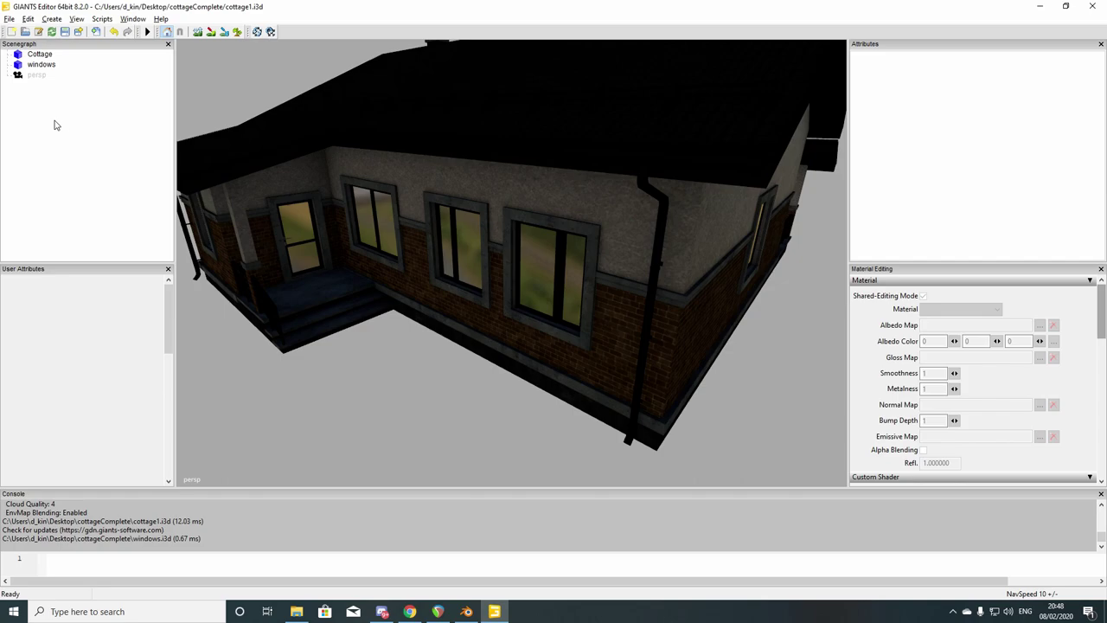
Set the windows object's albedo map to buildingsWindowsResidential_diffuse from data/maps/textures/european of Farming Simulator 2019 on drive E:
{"action": "left_click", "coordinate": [41, 65]}
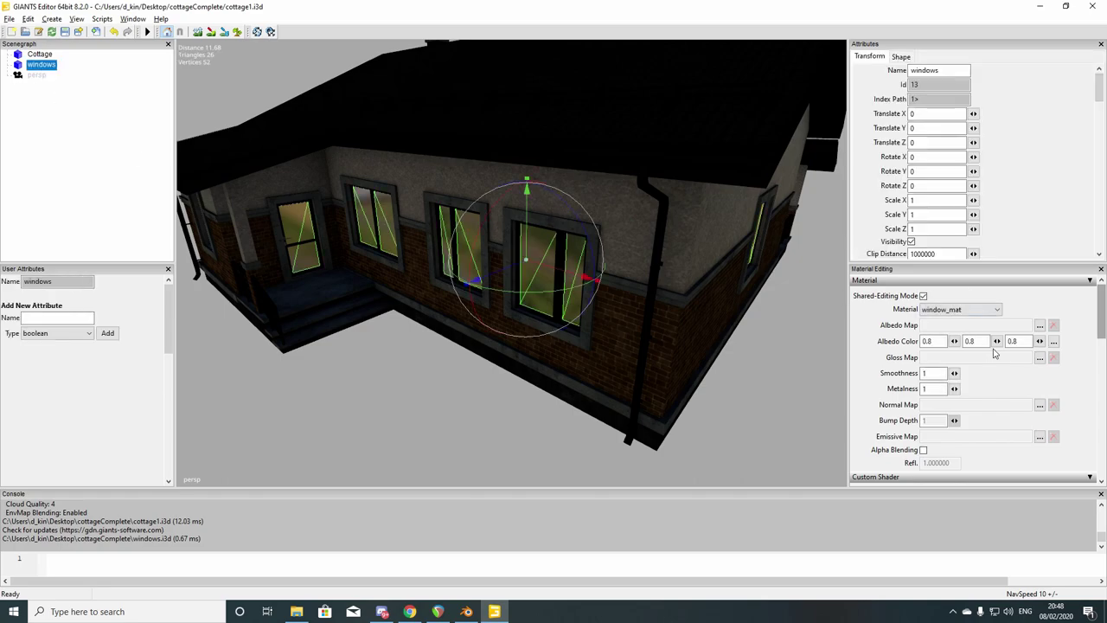
{"action": "left_click", "coordinate": [1039, 326]}
{"action": "left_click", "coordinate": [291, 77]}
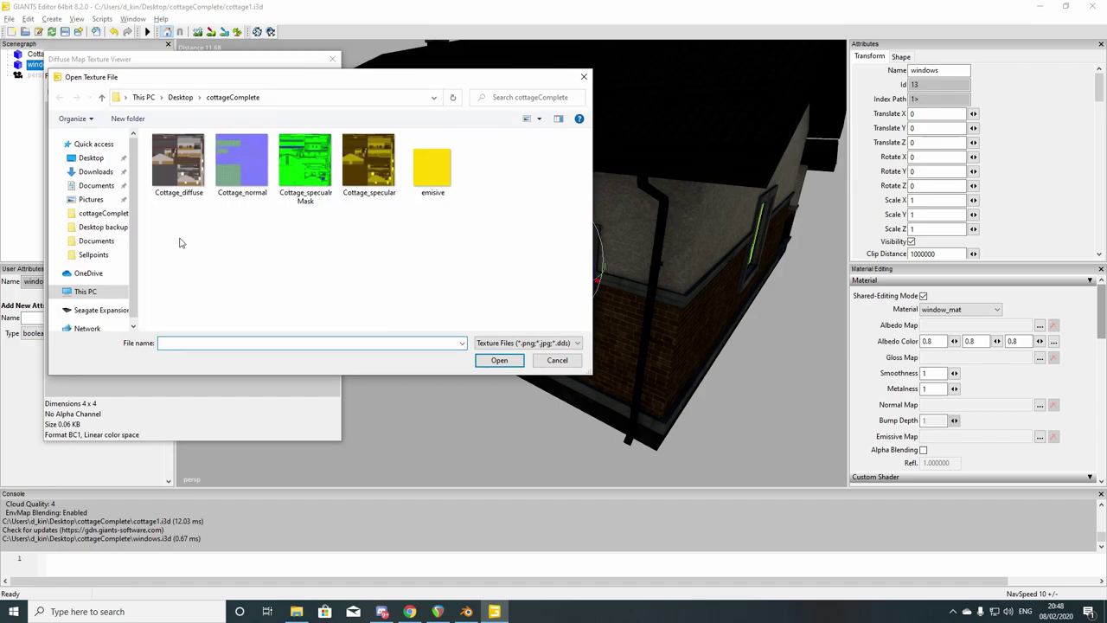
{"action": "left_click", "coordinate": [84, 292]}
{"action": "scroll", "coordinate": [234, 263], "scroll_direction": "down", "scroll_amount": 3}
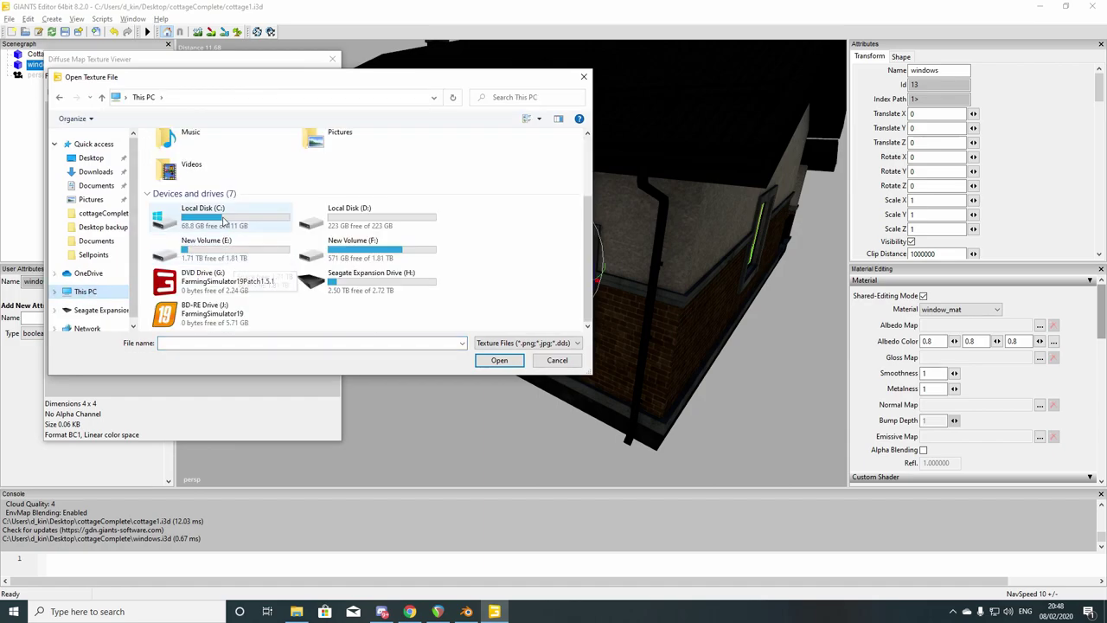
{"action": "double_click", "coordinate": [206, 246]}
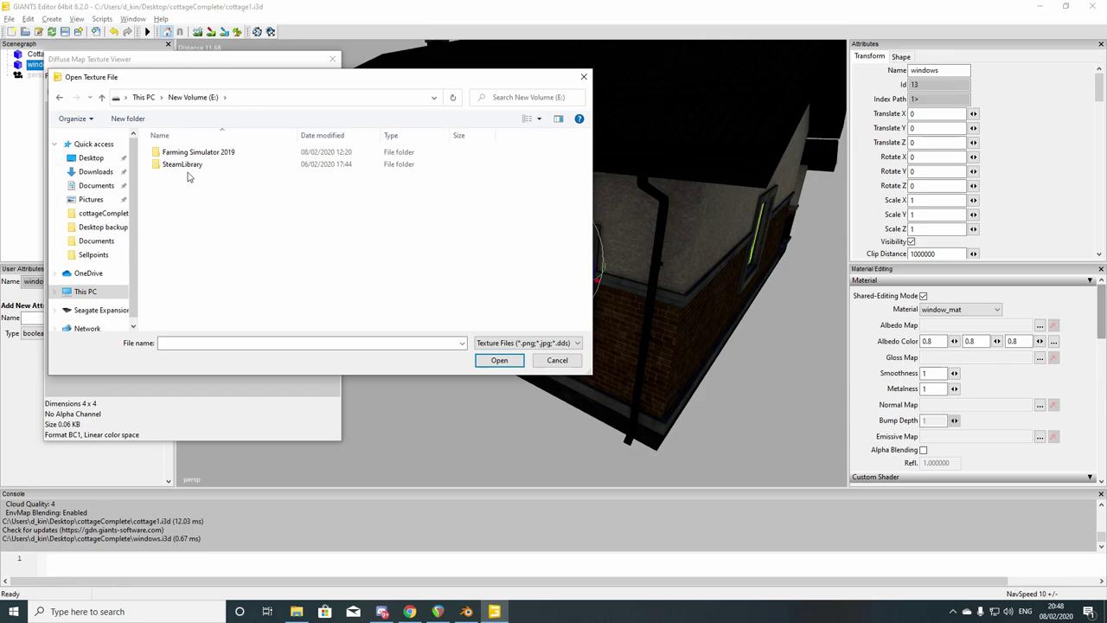
{"action": "double_click", "coordinate": [182, 152]}
{"action": "double_click", "coordinate": [186, 153]}
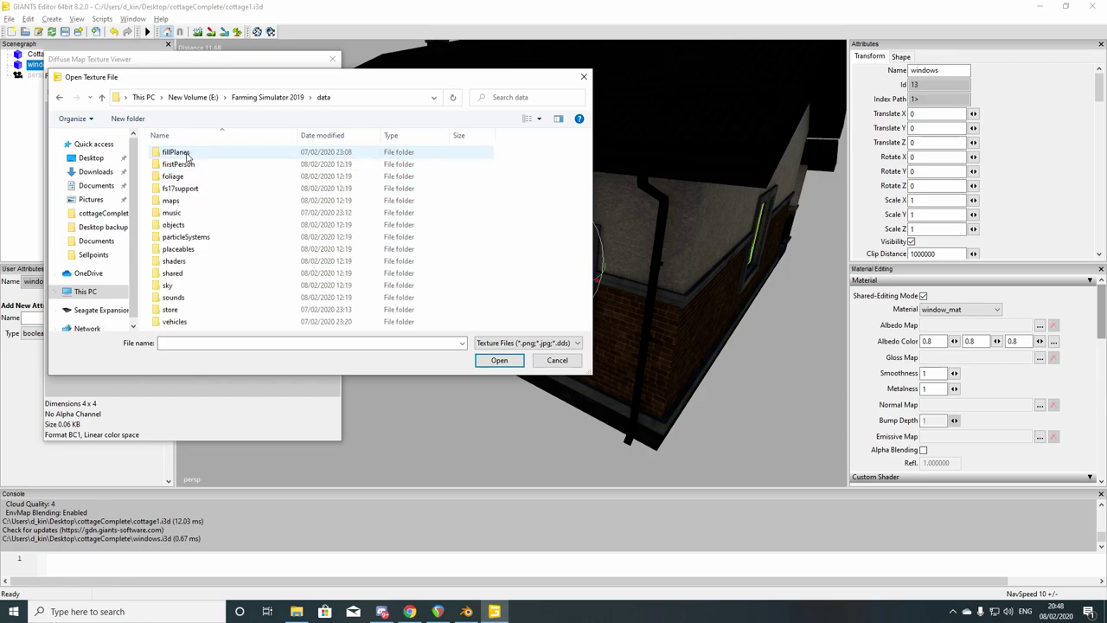
{"action": "double_click", "coordinate": [186, 206]}
{"action": "double_click", "coordinate": [186, 176]}
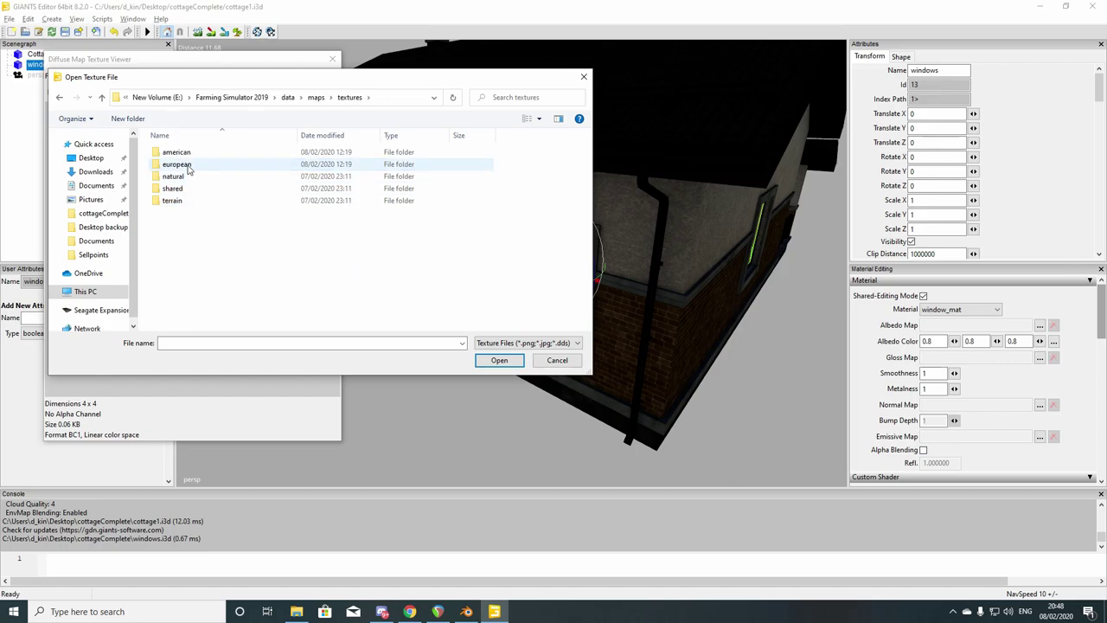
{"action": "double_click", "coordinate": [186, 164]}
{"action": "scroll", "coordinate": [313, 205], "scroll_direction": "down", "scroll_amount": 3}
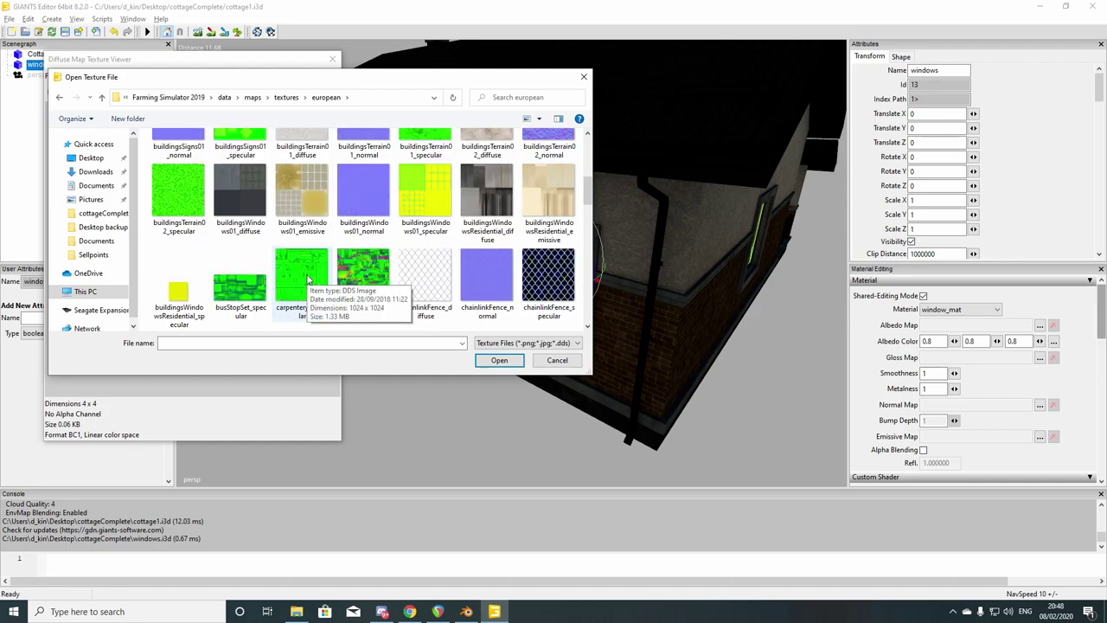
{"action": "double_click", "coordinate": [487, 272]}
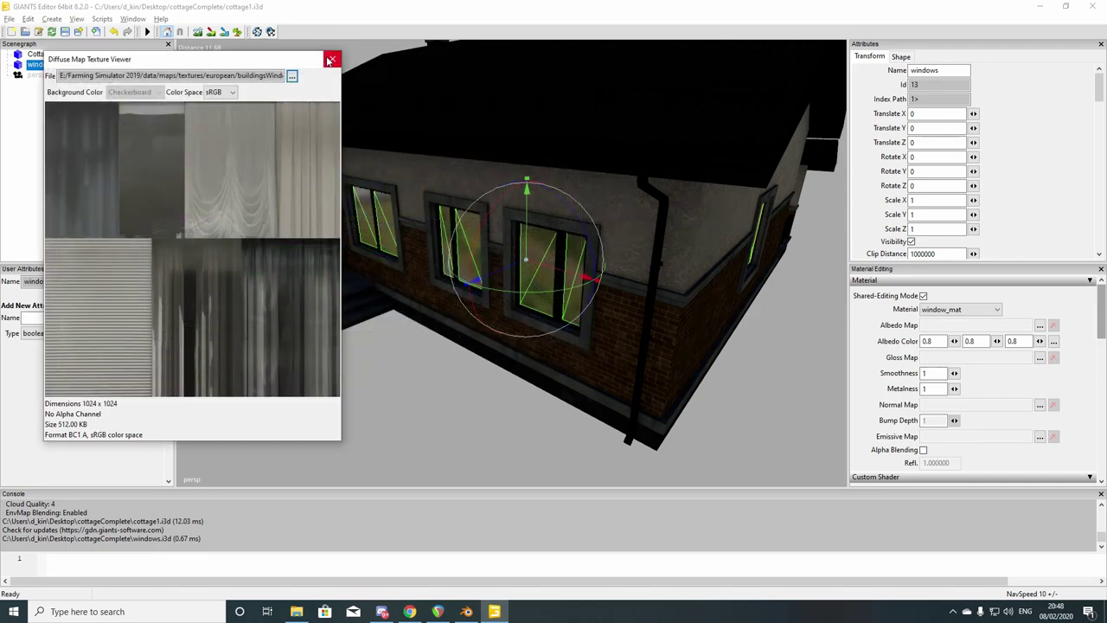
{"action": "left_click", "coordinate": [332, 59]}
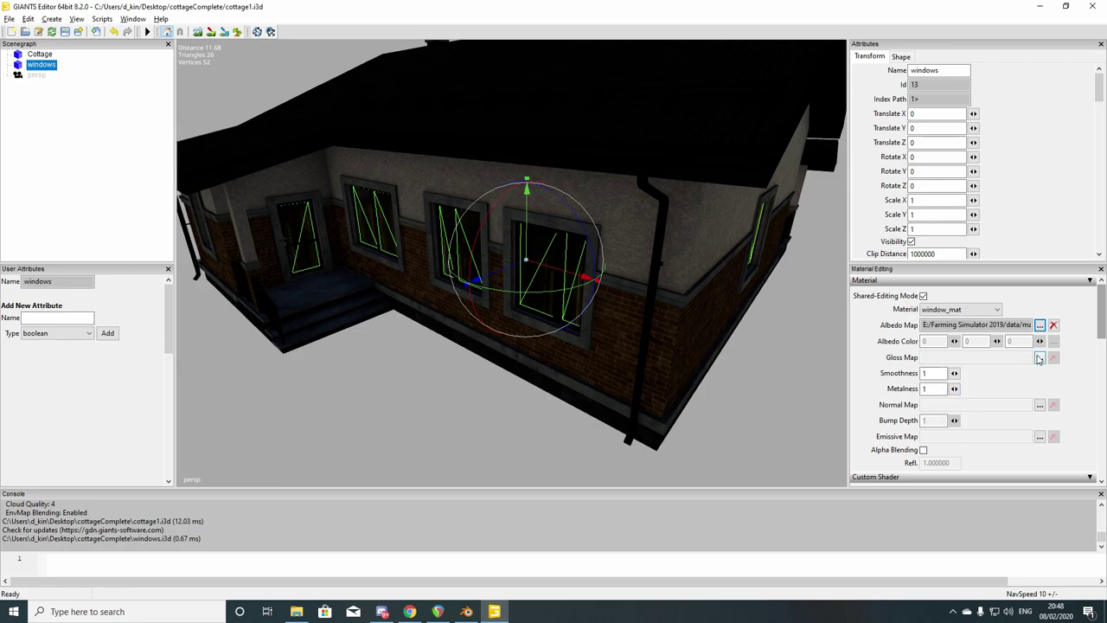
Set the window_mat gloss map to default_specular from the Farming Simulator 2019 data/shared folder
{"action": "left_click", "coordinate": [1039, 357]}
{"action": "left_click", "coordinate": [291, 76]}
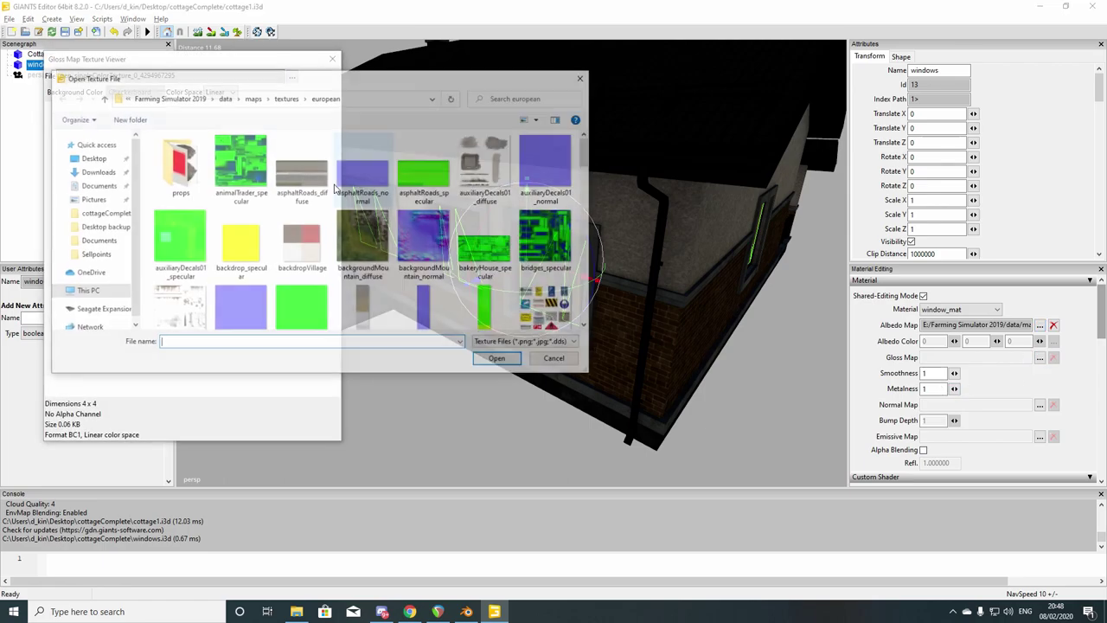
{"action": "left_click", "coordinate": [225, 98]}
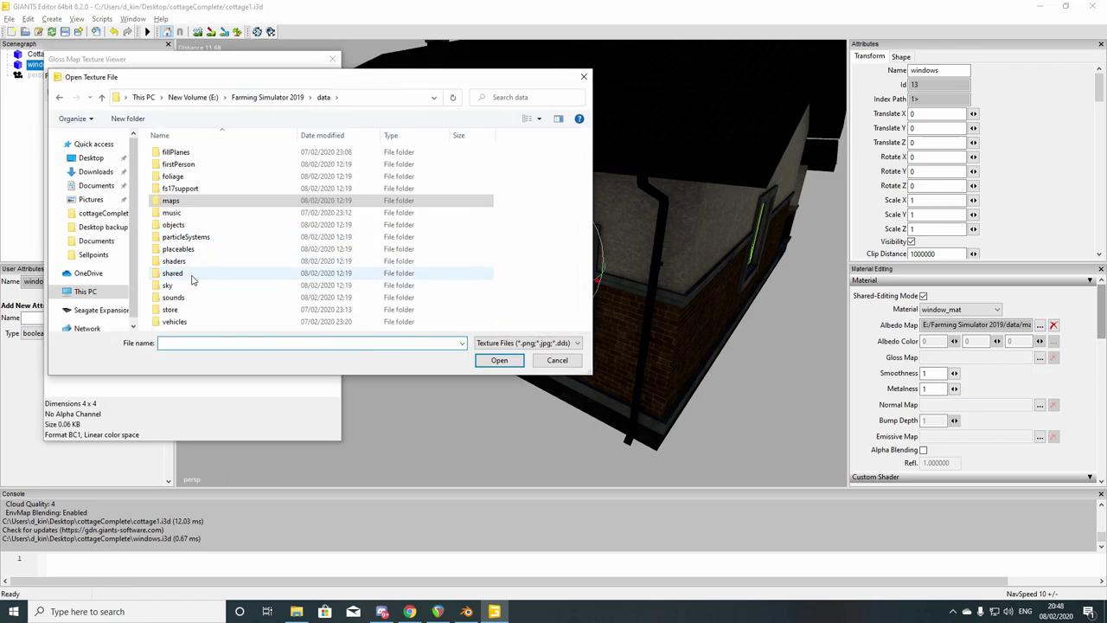
{"action": "double_click", "coordinate": [177, 273]}
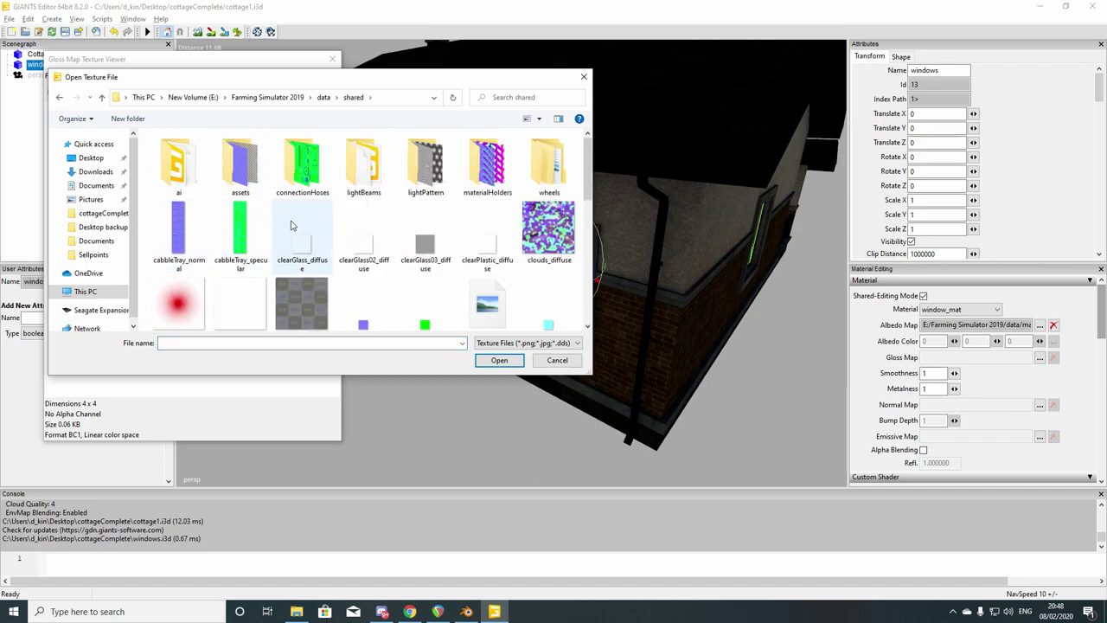
{"action": "scroll", "coordinate": [384, 264], "scroll_direction": "down", "scroll_amount": 1}
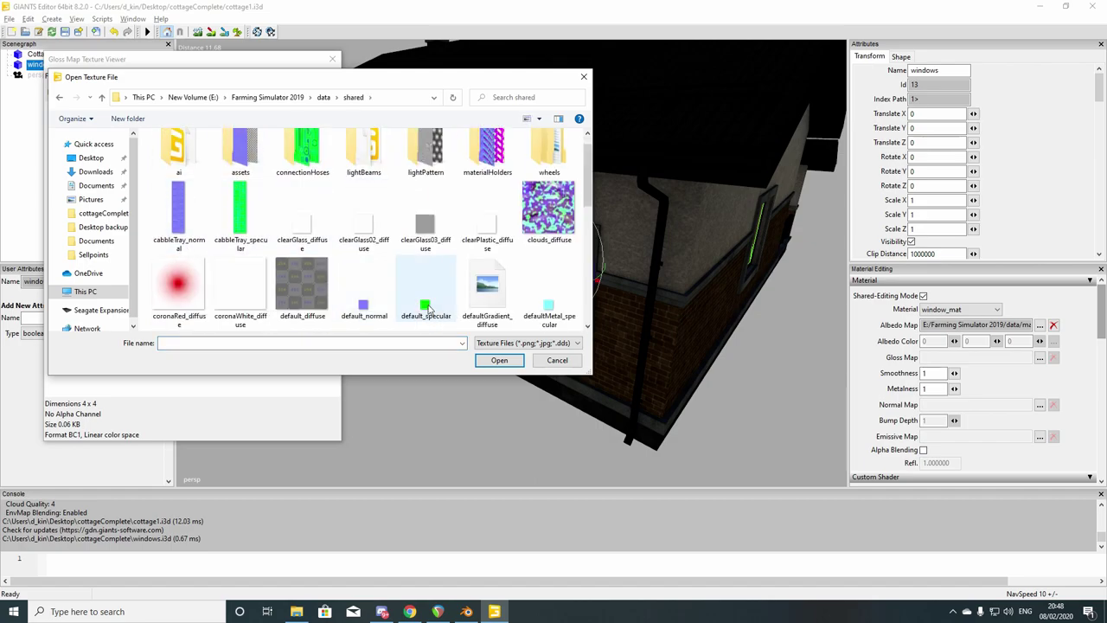
{"action": "double_click", "coordinate": [426, 305]}
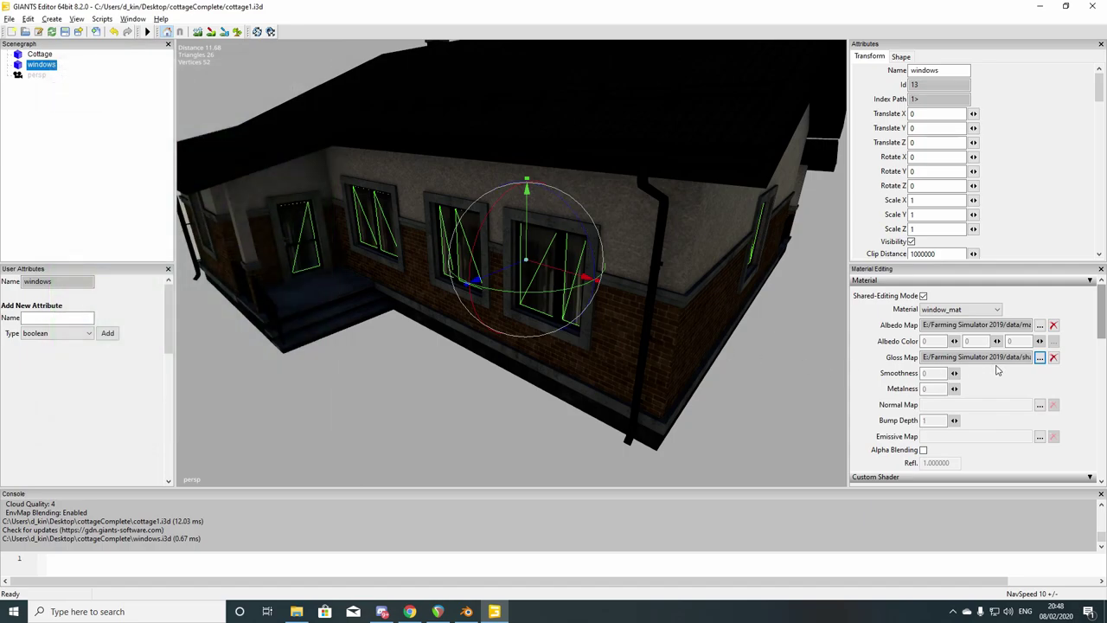
Set the window_mat normal map to default_normal from the data/shared folder and view the textured windows on the cottage
{"action": "left_click", "coordinate": [1040, 406]}
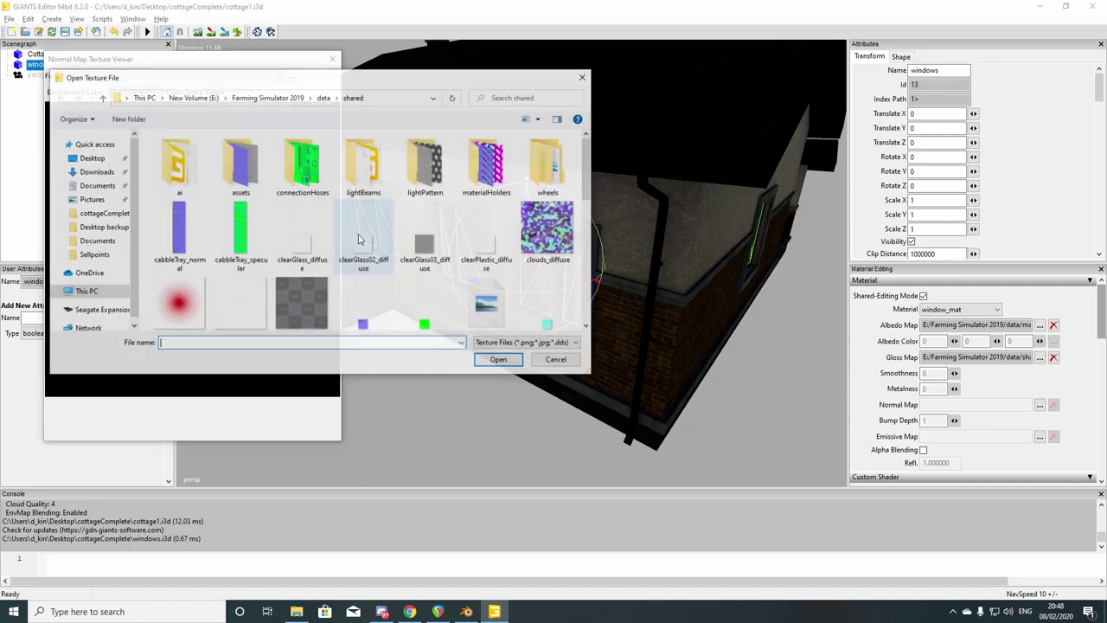
{"action": "scroll", "coordinate": [446, 286], "scroll_direction": "down", "scroll_amount": 1}
{"action": "scroll", "coordinate": [436, 303], "scroll_direction": "down", "scroll_amount": 3}
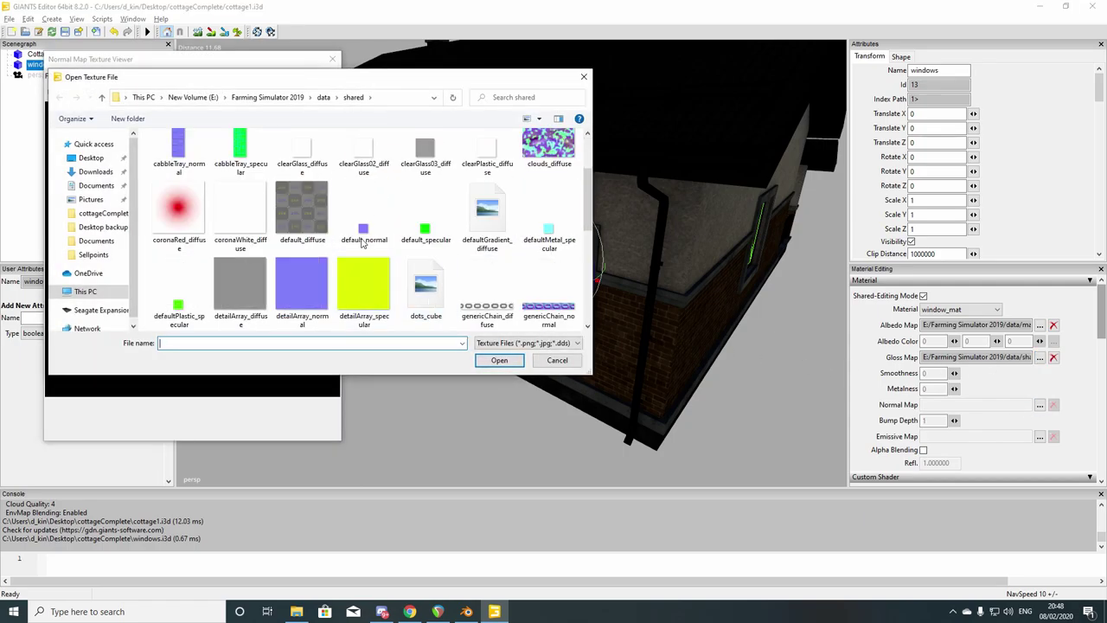
{"action": "double_click", "coordinate": [364, 227]}
{"action": "right_click_drag", "start_coordinate": [199, 251], "coordinate": [458, 282]}
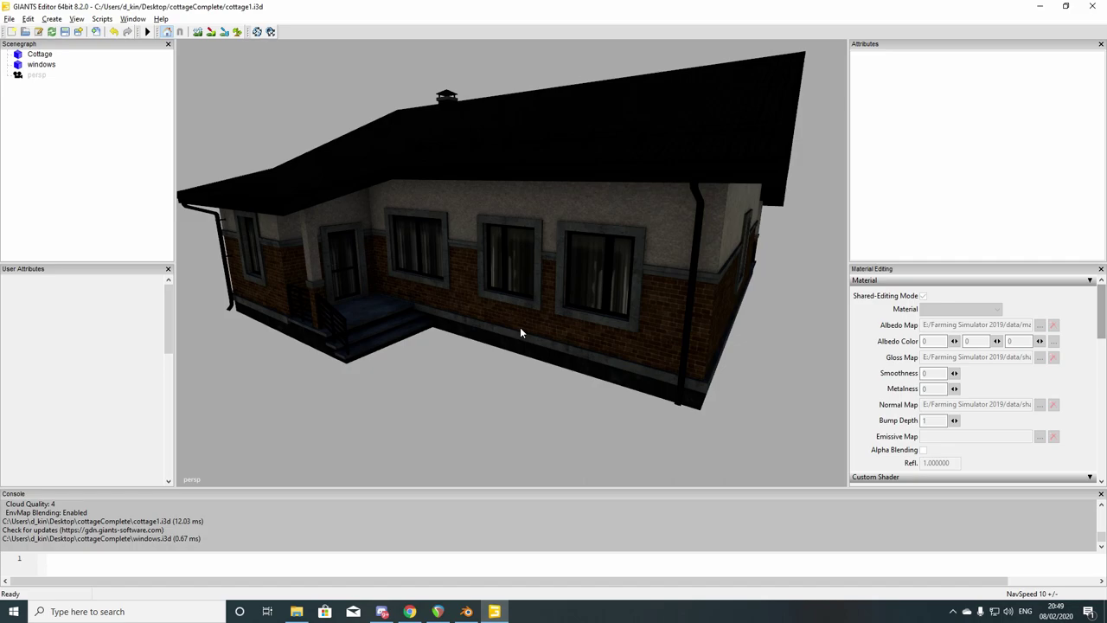
Assign the windows object's material a custom shader with a lightControl parameter from the Farming Simulator 2019 data/shaders folder
{"action": "left_click", "coordinate": [41, 64]}
{"action": "left_click_drag", "start_coordinate": [1104, 338], "coordinate": [1104, 381]}
{"action": "left_click", "coordinate": [1049, 335]}
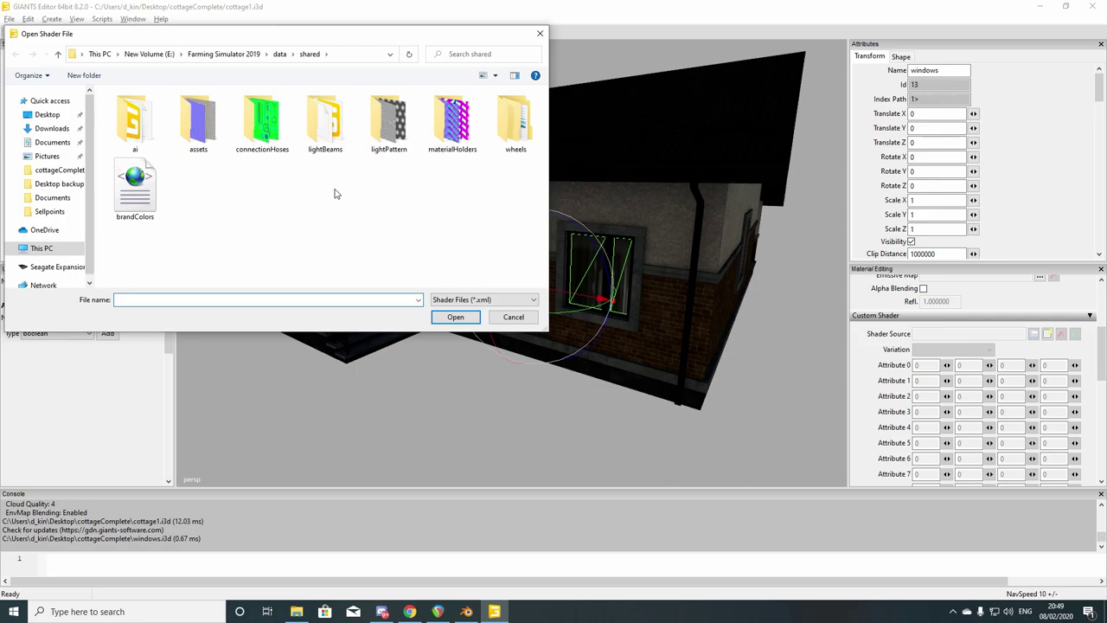
{"action": "left_click", "coordinate": [280, 53]}
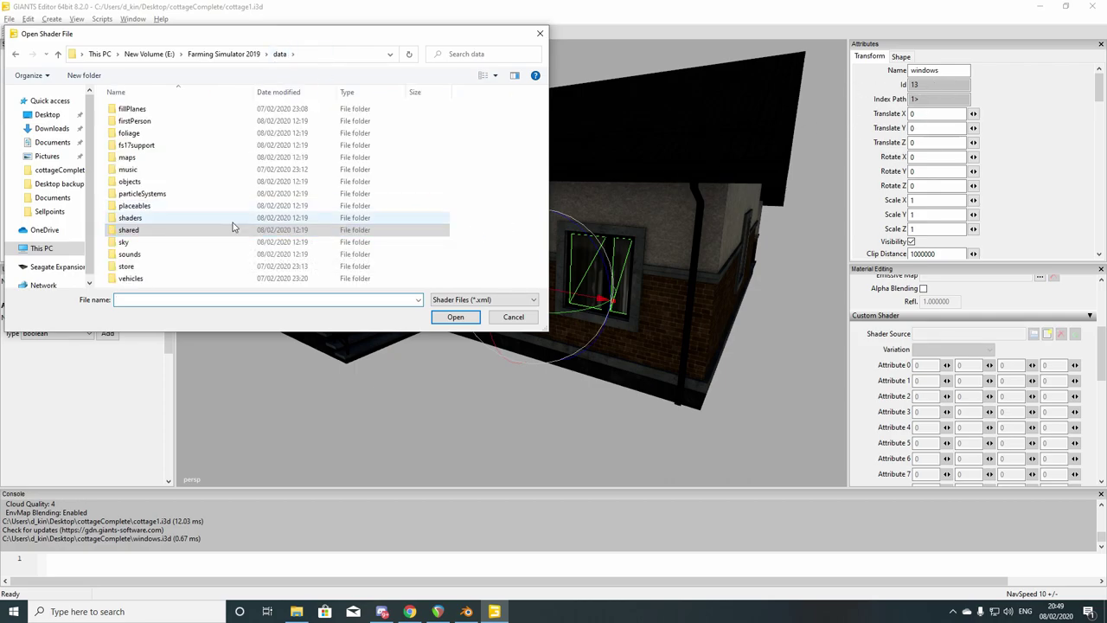
{"action": "double_click", "coordinate": [156, 218]}
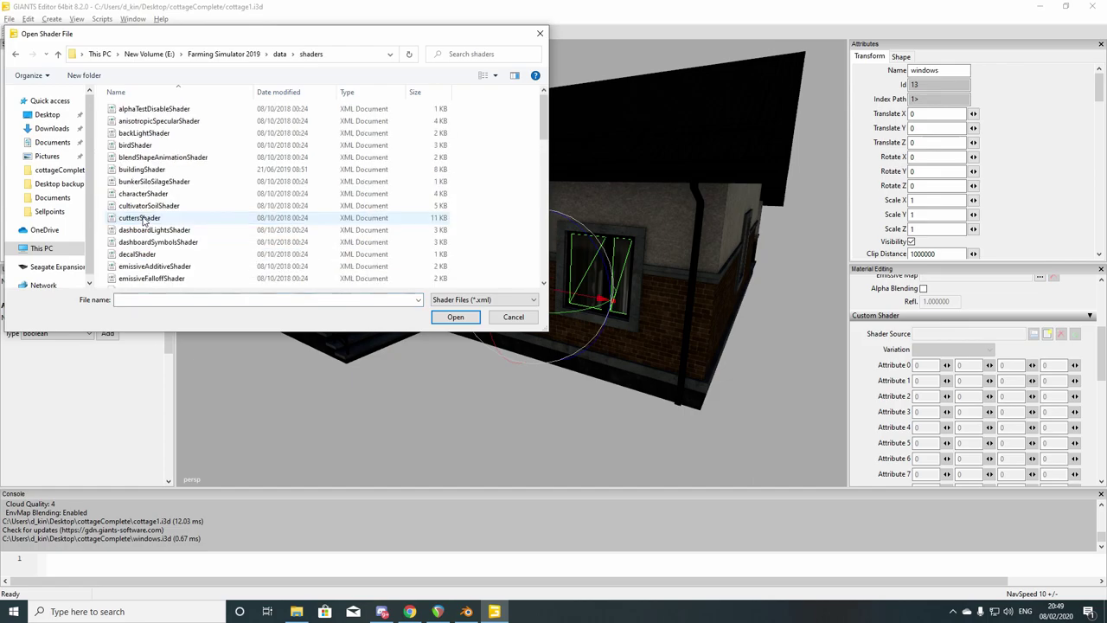
{"action": "double_click", "coordinate": [156, 229]}
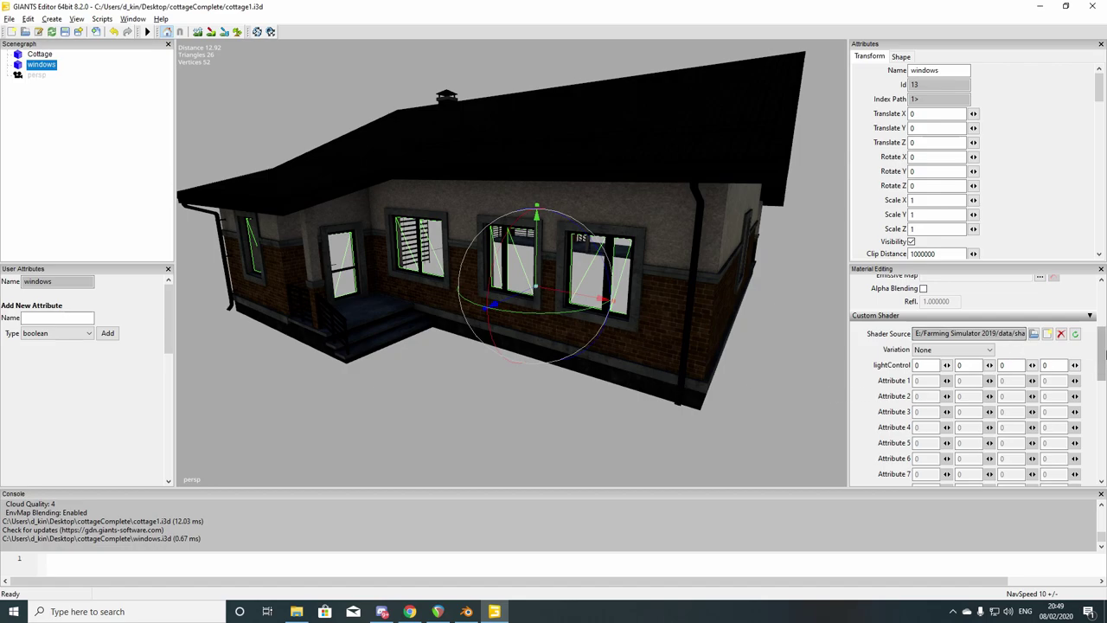
Set the windows material's Custom Texture 0 emissive map to buildingsWindowsResidential_emissive from data/maps/textures/european
{"action": "scroll", "coordinate": [988, 378], "scroll_direction": "down", "scroll_amount": 6}
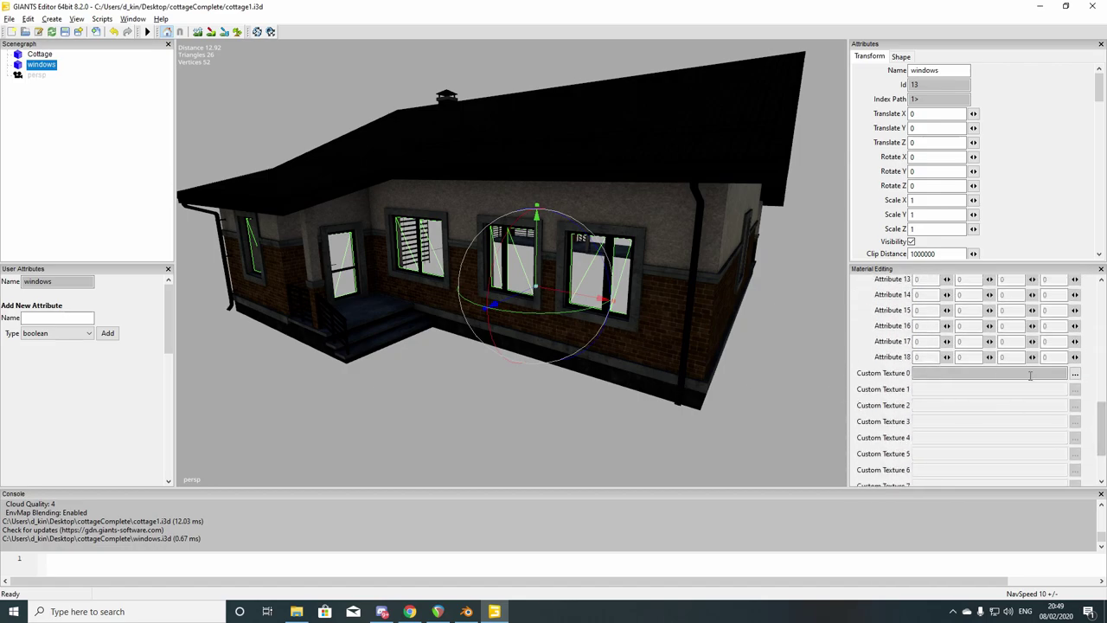
{"action": "left_click", "coordinate": [1074, 373]}
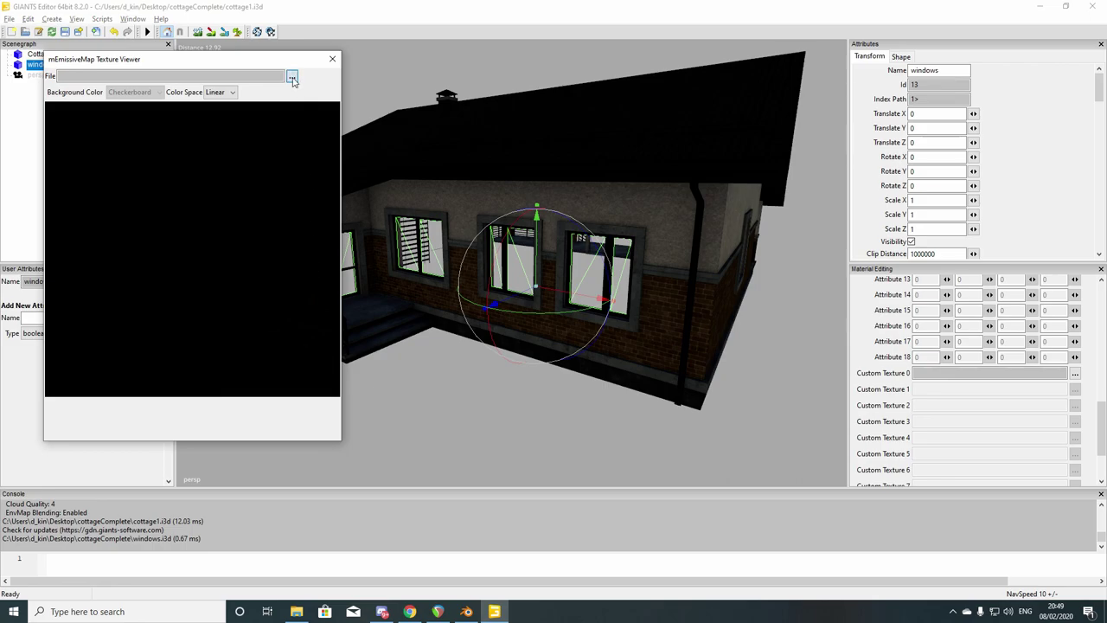
{"action": "left_click", "coordinate": [323, 97]}
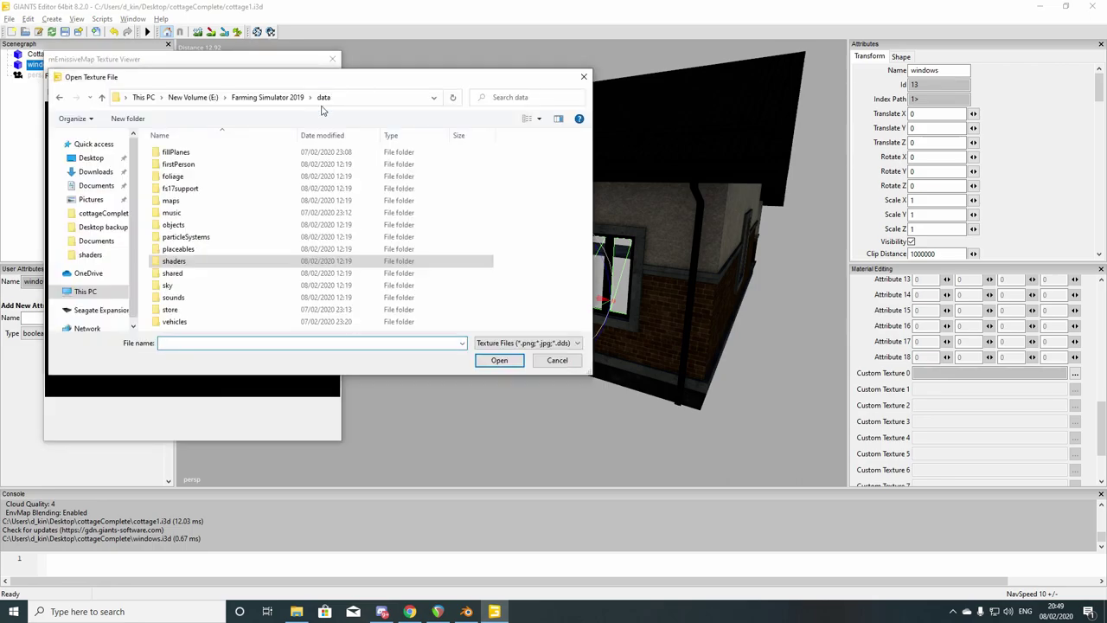
{"action": "double_click", "coordinate": [196, 205]}
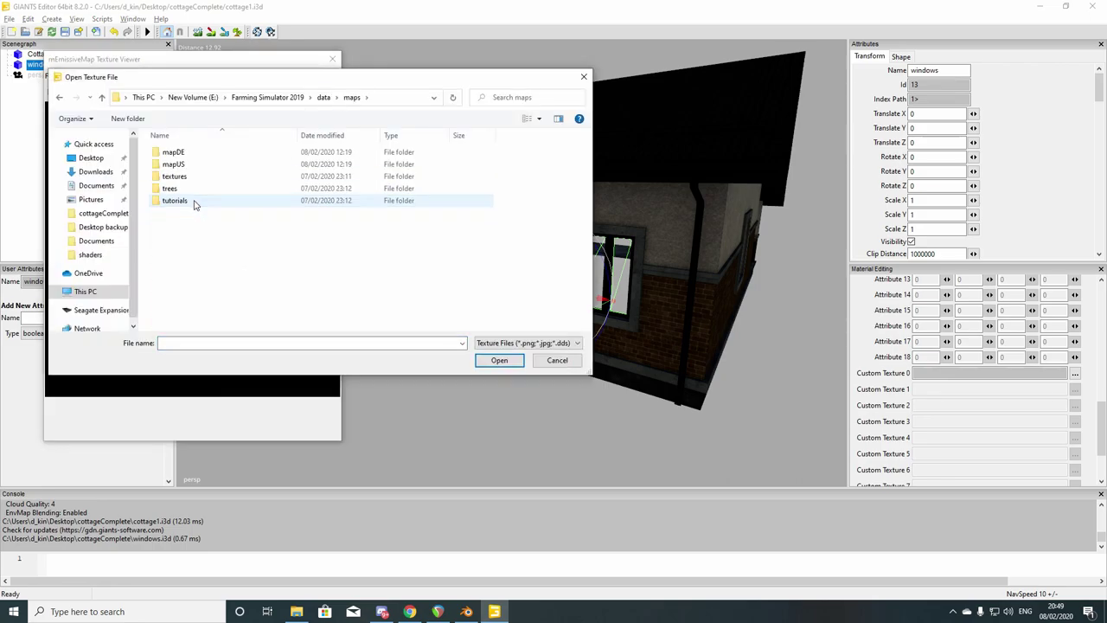
{"action": "double_click", "coordinate": [190, 177]}
{"action": "left_click", "coordinate": [186, 166]}
{"action": "double_click", "coordinate": [186, 166]}
{"action": "scroll", "coordinate": [281, 237], "scroll_direction": "down", "scroll_amount": 6}
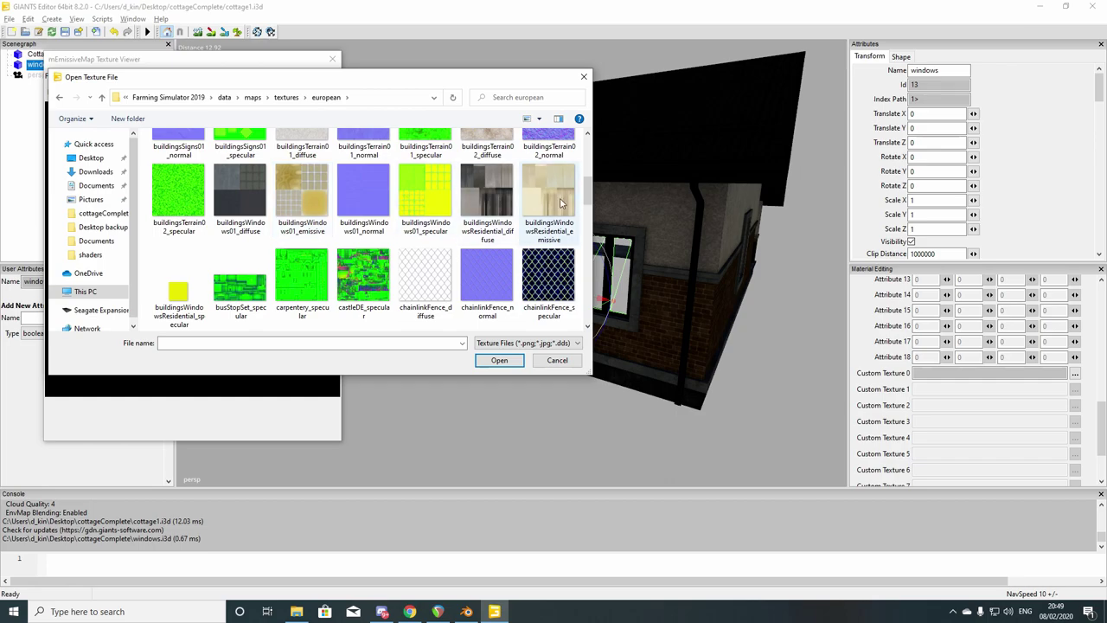
{"action": "double_click", "coordinate": [281, 235]}
{"action": "left_click", "coordinate": [332, 59]}
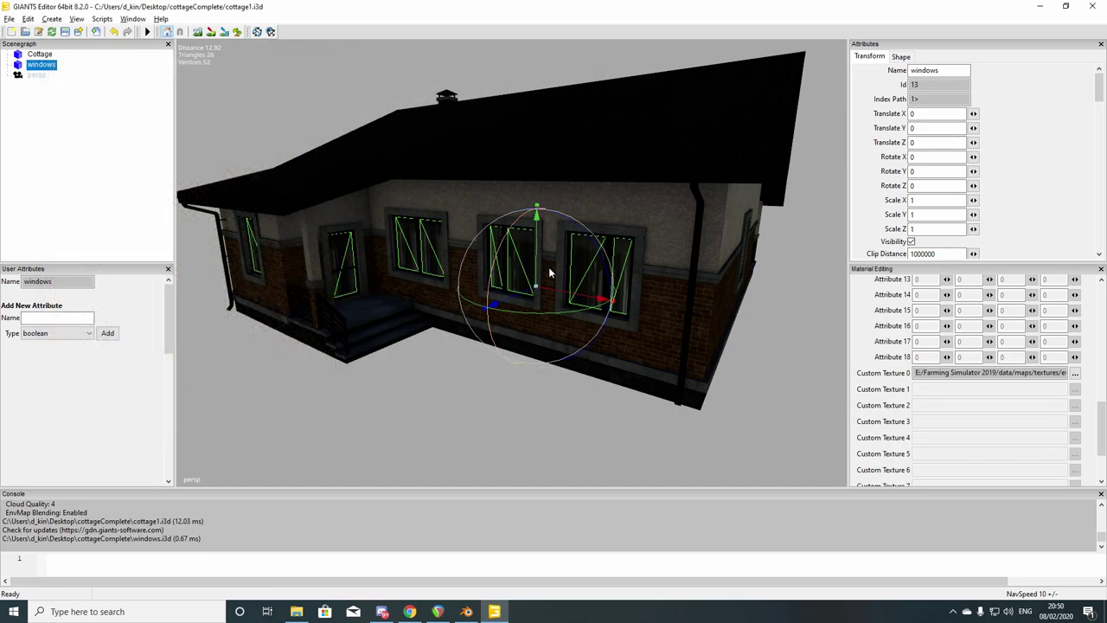
Set the first lightControl value of the windows shader to 1 and inspect the lit windows up close and from afar
{"action": "left_click_drag", "start_coordinate": [1102, 414], "coordinate": [1095, 345]}
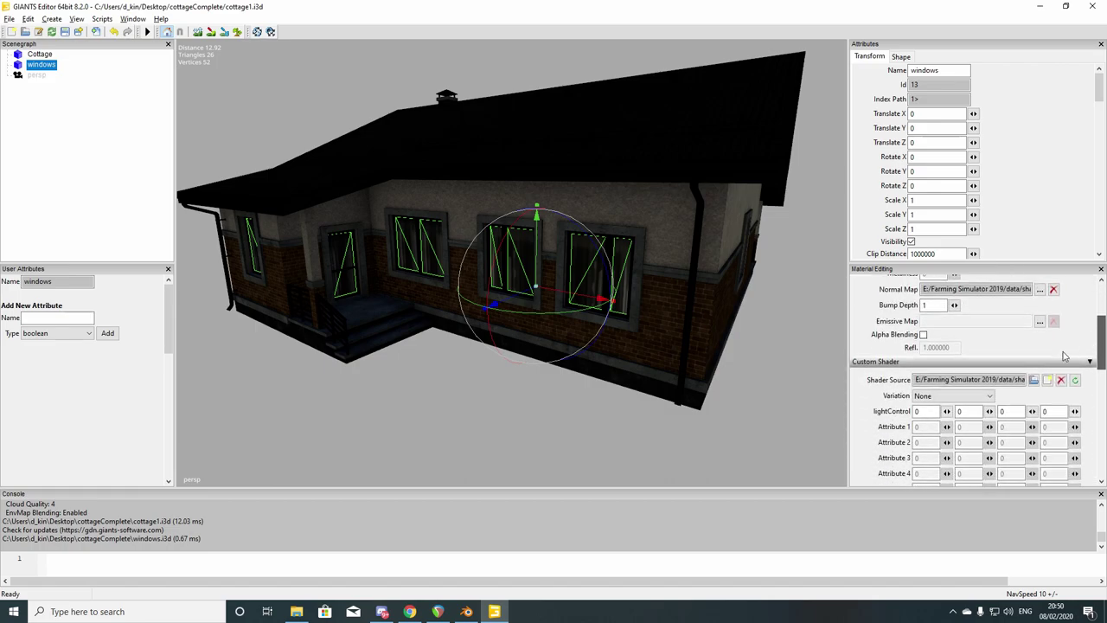
{"action": "type", "text": "1"}
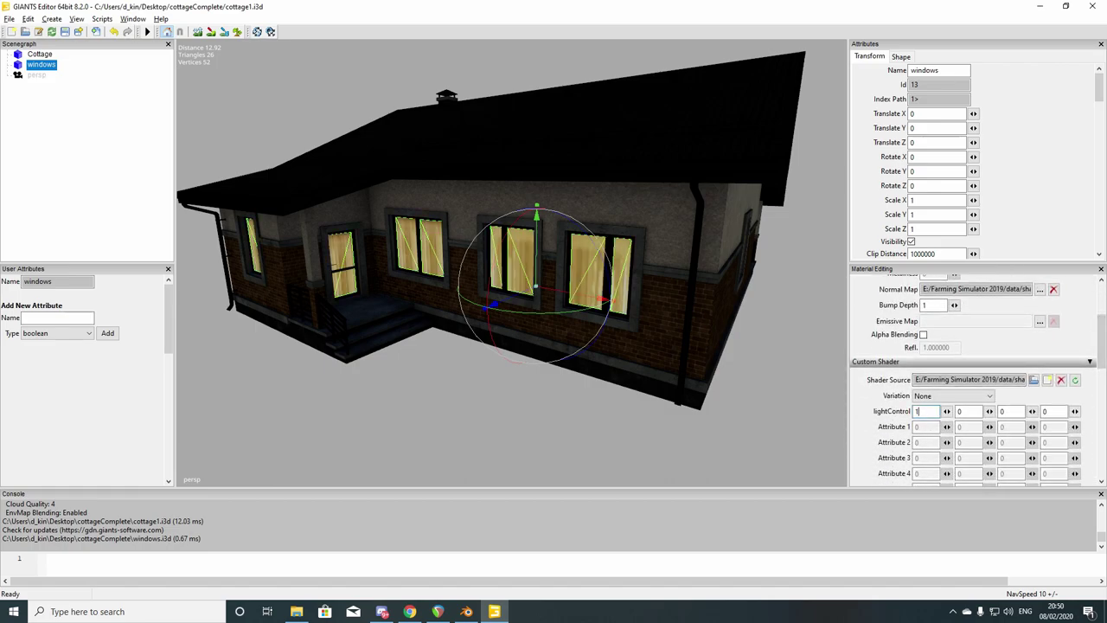
{"action": "left_click", "coordinate": [268, 277]}
{"action": "scroll", "coordinate": [428, 318], "scroll_direction": "up", "scroll_amount": 10}
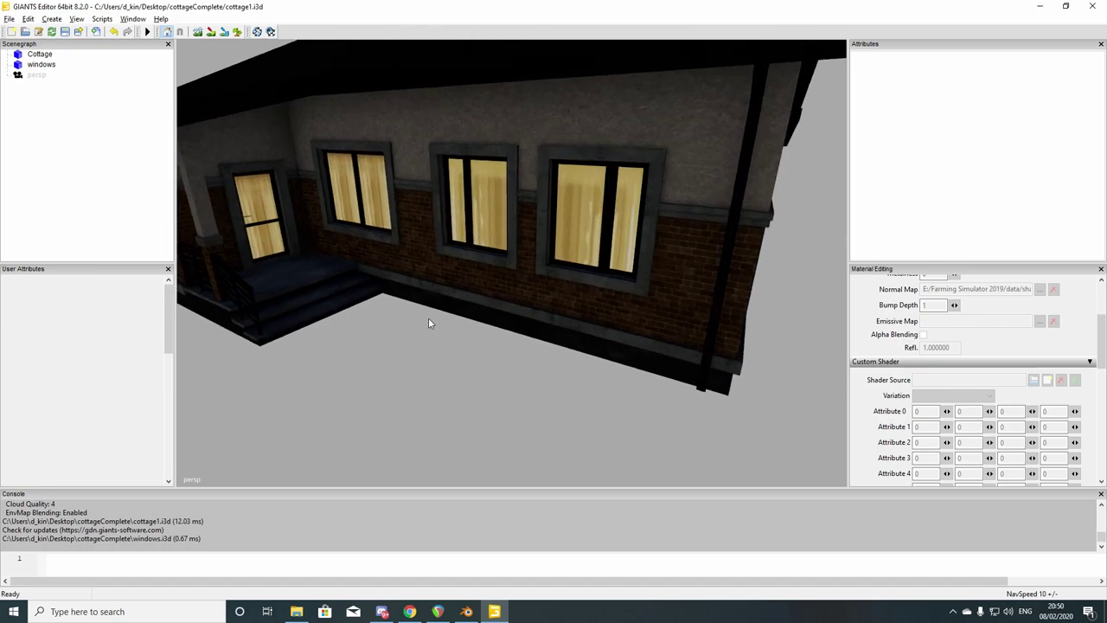
{"action": "scroll", "coordinate": [452, 286], "scroll_direction": "down", "scroll_amount": 8}
{"action": "middle_click_drag", "start_coordinate": [476, 267], "coordinate": [450, 291]}
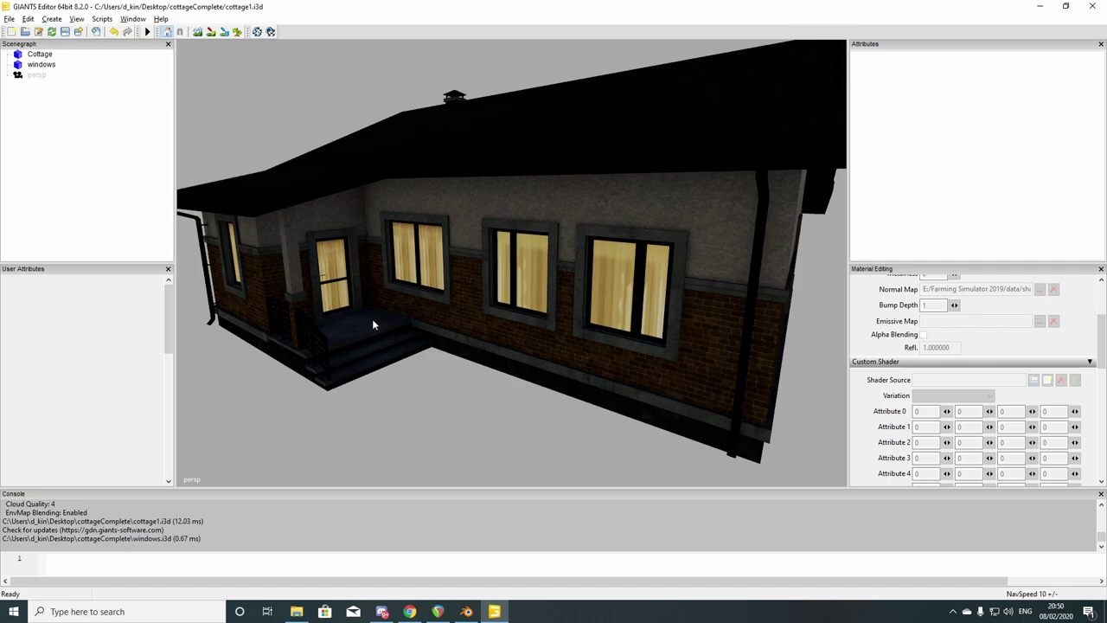
{"action": "scroll", "coordinate": [476, 318], "scroll_direction": "down", "scroll_amount": 5}
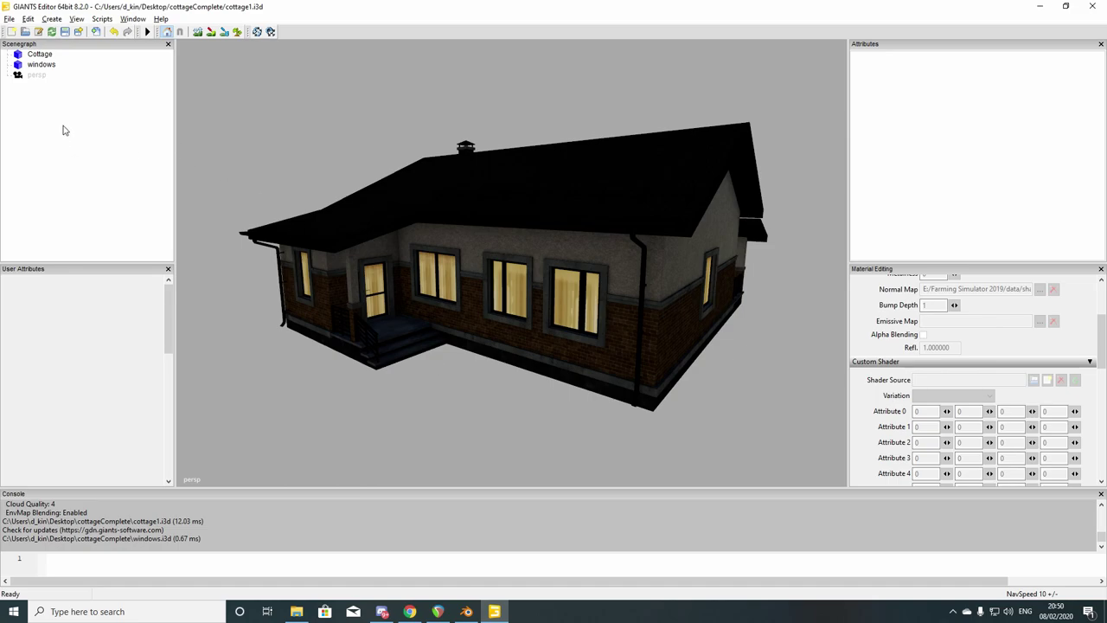
Create a transform group in the scene and rename it cottage_main
{"action": "left_click", "coordinate": [52, 19]}
{"action": "left_click", "coordinate": [74, 29]}
{"action": "left_click", "coordinate": [43, 85]}
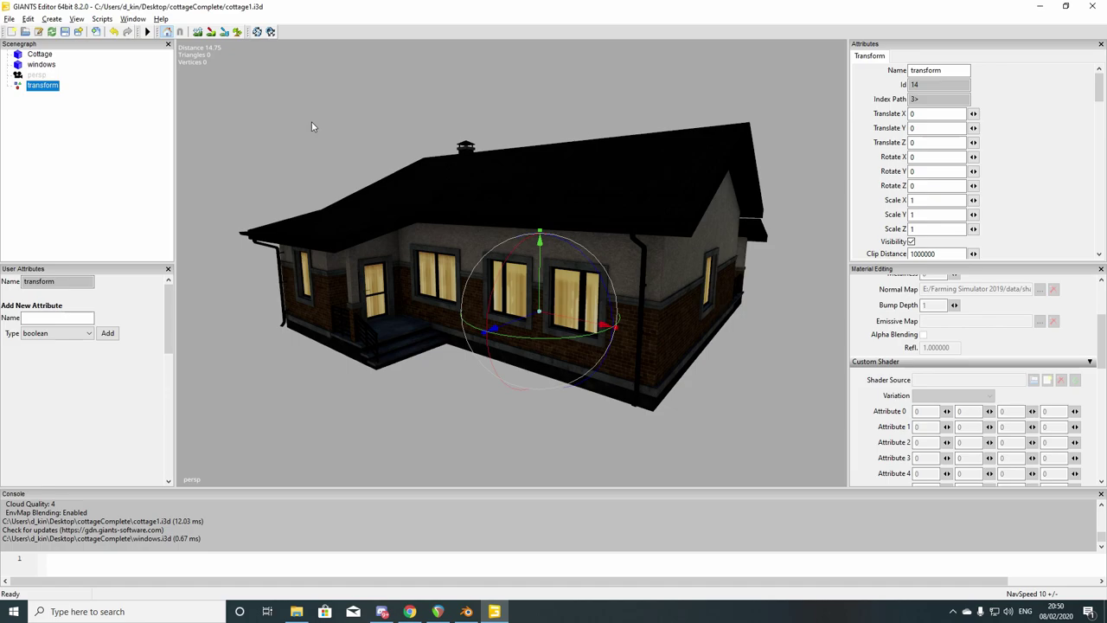
{"action": "double_click", "coordinate": [948, 73]}
{"action": "left_click", "coordinate": [39, 55]}
Move the cottage_main group up one place in the scenegraph, directly below windows, and select the Cottage object
{"action": "right_click", "coordinate": [52, 85]}
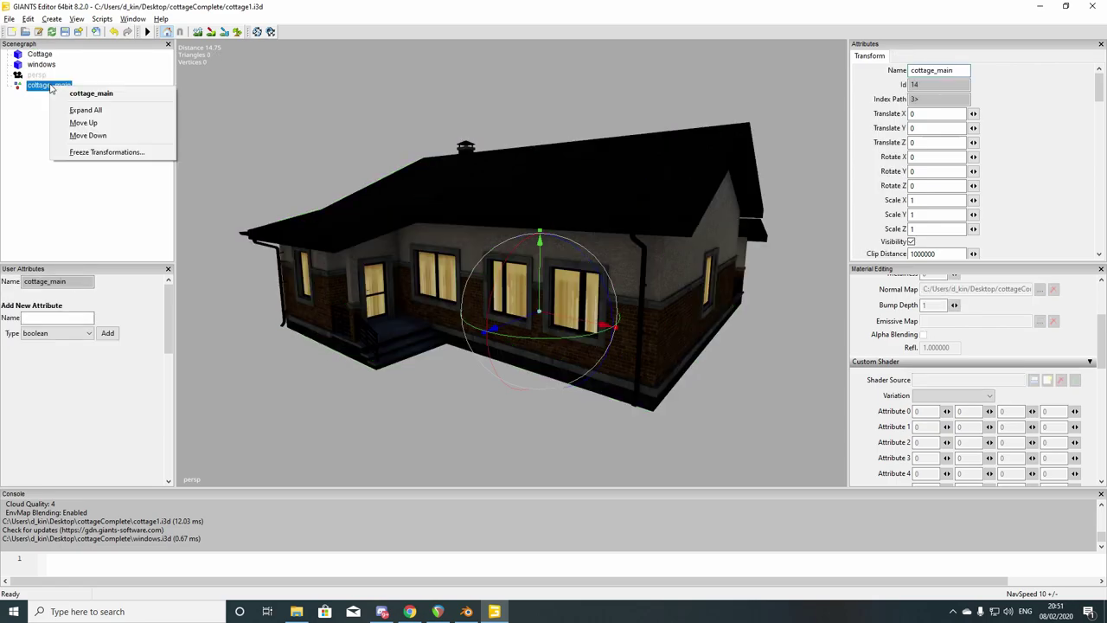
{"action": "left_click", "coordinate": [76, 123]}
{"action": "left_click", "coordinate": [45, 56]}
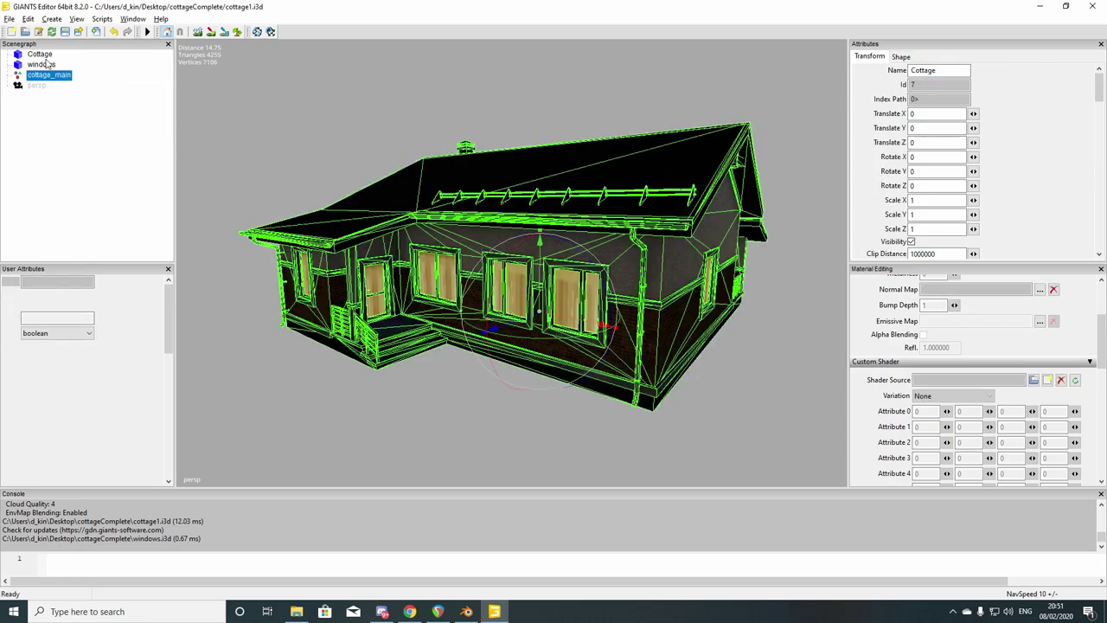
Nest the Cottage object inside cottage_main, and create two new transform groups in the scene
{"action": "left_click_drag", "start_coordinate": [40, 54], "coordinate": [49, 73]}
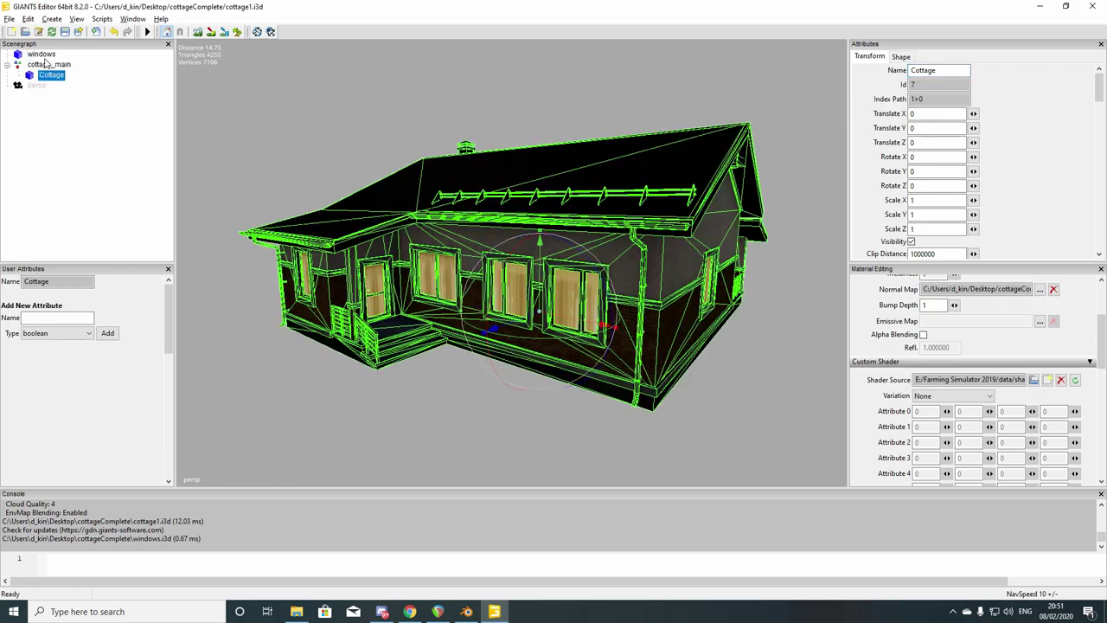
{"action": "left_click", "coordinate": [52, 18]}
{"action": "left_click", "coordinate": [69, 32]}
{"action": "left_click", "coordinate": [52, 18]}
{"action": "left_click", "coordinate": [64, 31]}
{"action": "left_click", "coordinate": [45, 106]}
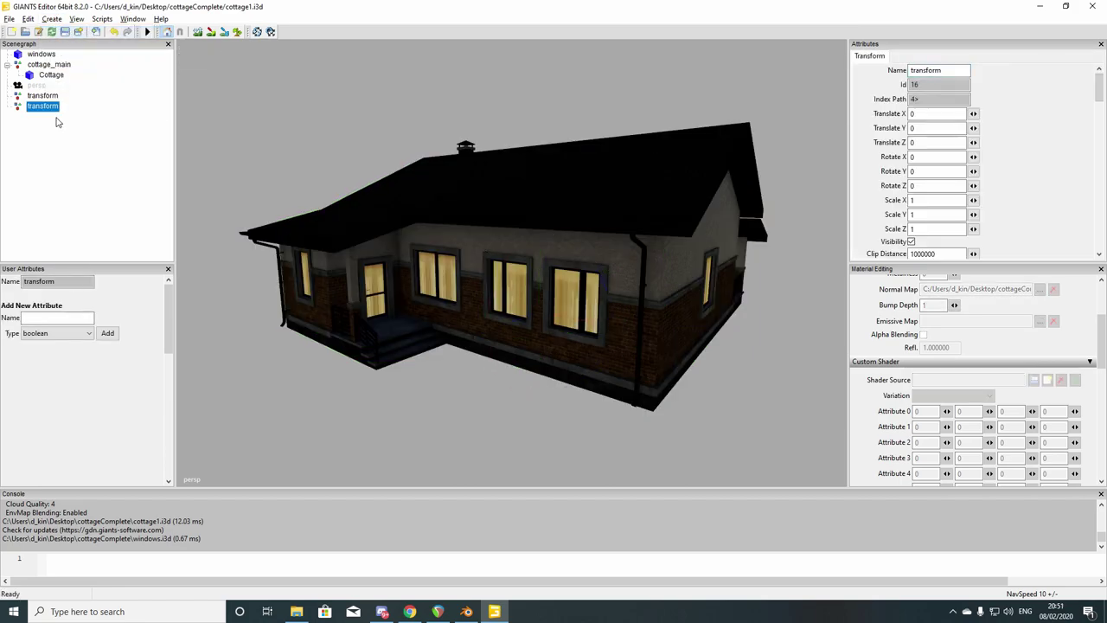
Nest one new transform group inside the other, and move the pair into cottage_main below Cottage
{"action": "key", "text": "Delete"}
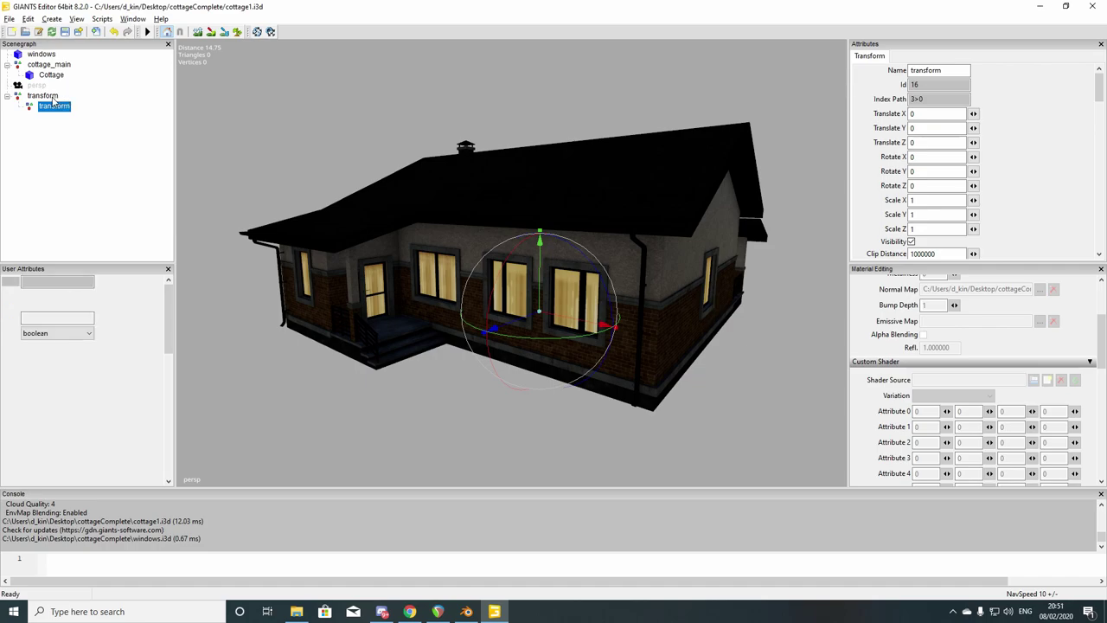
{"action": "key", "text": "Delete"}
{"action": "key", "text": "ctrl+z"}
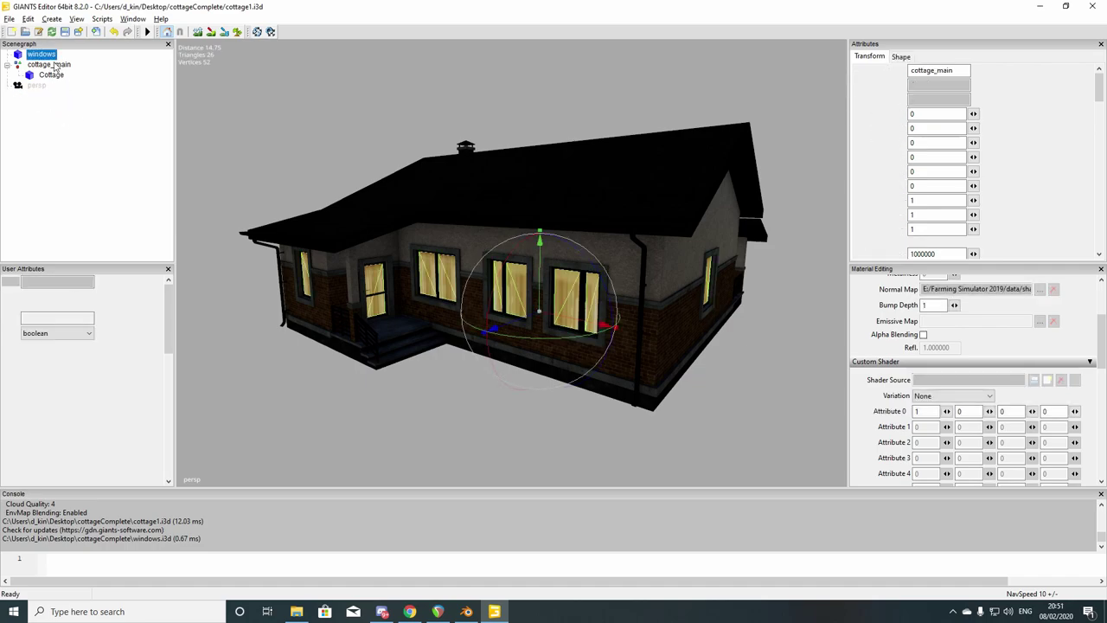
{"action": "key", "text": "Up"}
{"action": "key", "text": "Up"}
{"action": "key", "text": "Up"}
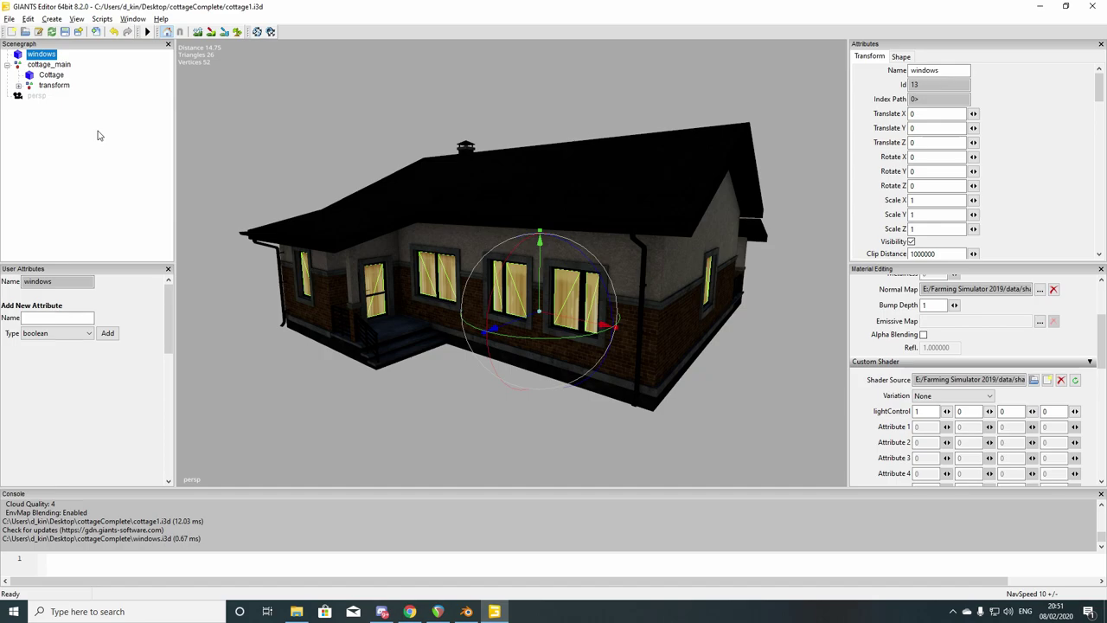
Move the windows object into the transform group under cottage_main and place it above the nested transform group
{"action": "key", "text": "Delete"}
{"action": "key", "text": "ctrl+z"}
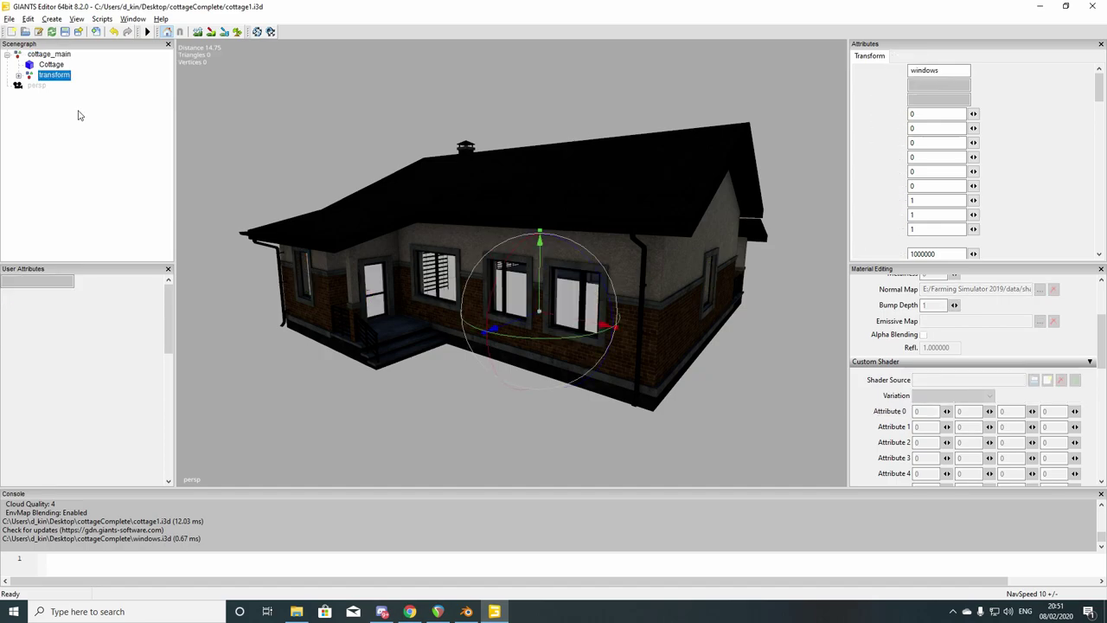
{"action": "right_click", "coordinate": [63, 97]}
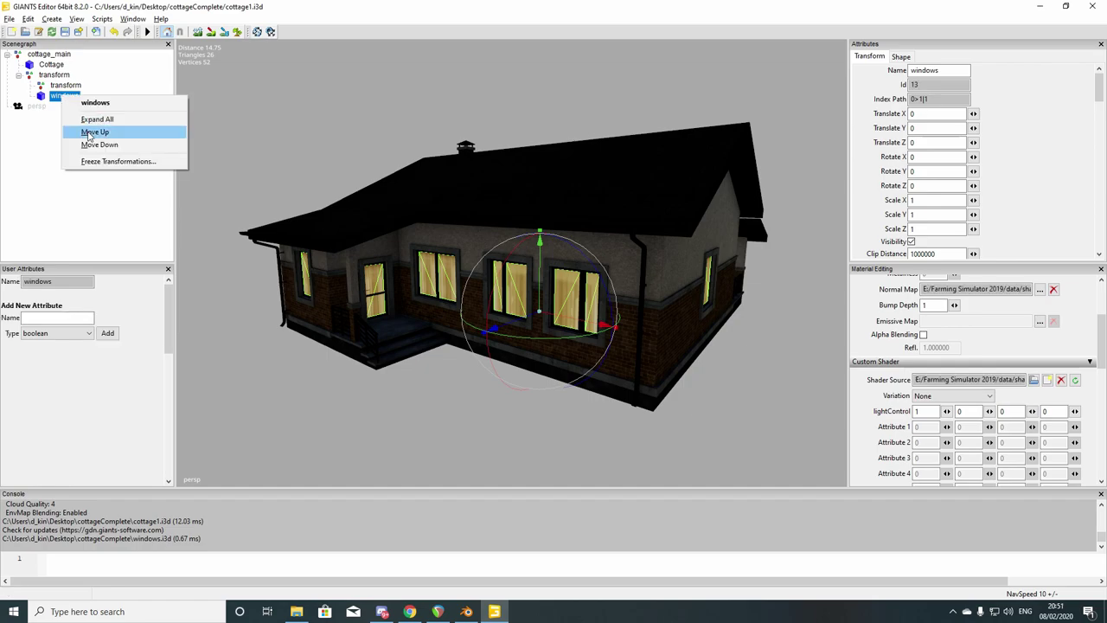
{"action": "left_click", "coordinate": [104, 131]}
Rename the innermost transform group below windows to illum
{"action": "left_click", "coordinate": [63, 97]}
{"action": "double_click", "coordinate": [955, 71]}
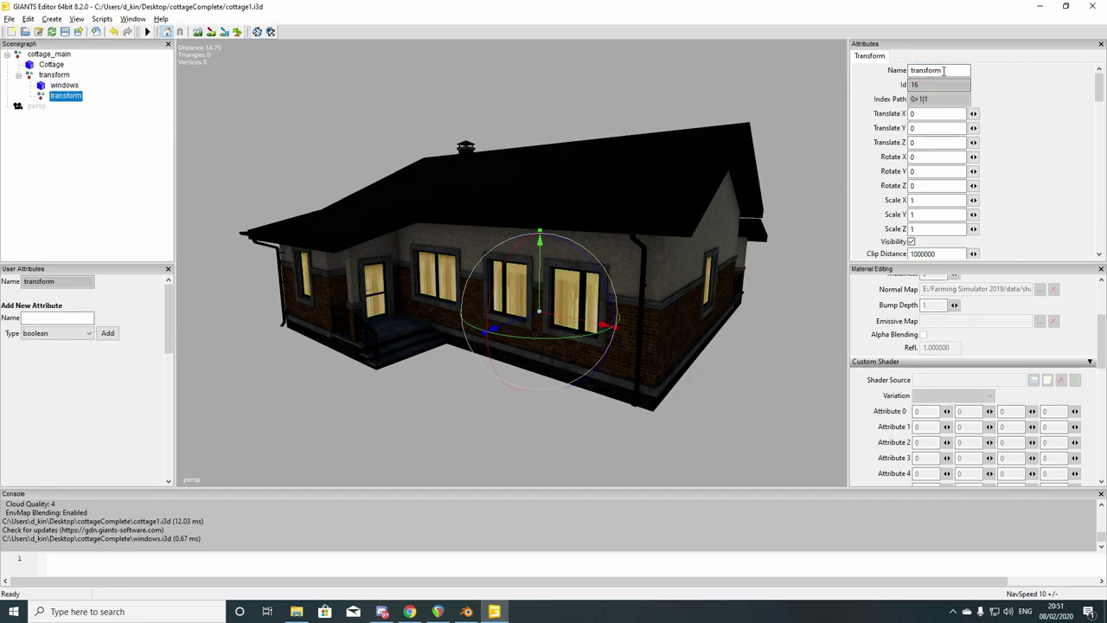
{"action": "type", "text": "cllum"}
{"action": "key", "text": "Return"}
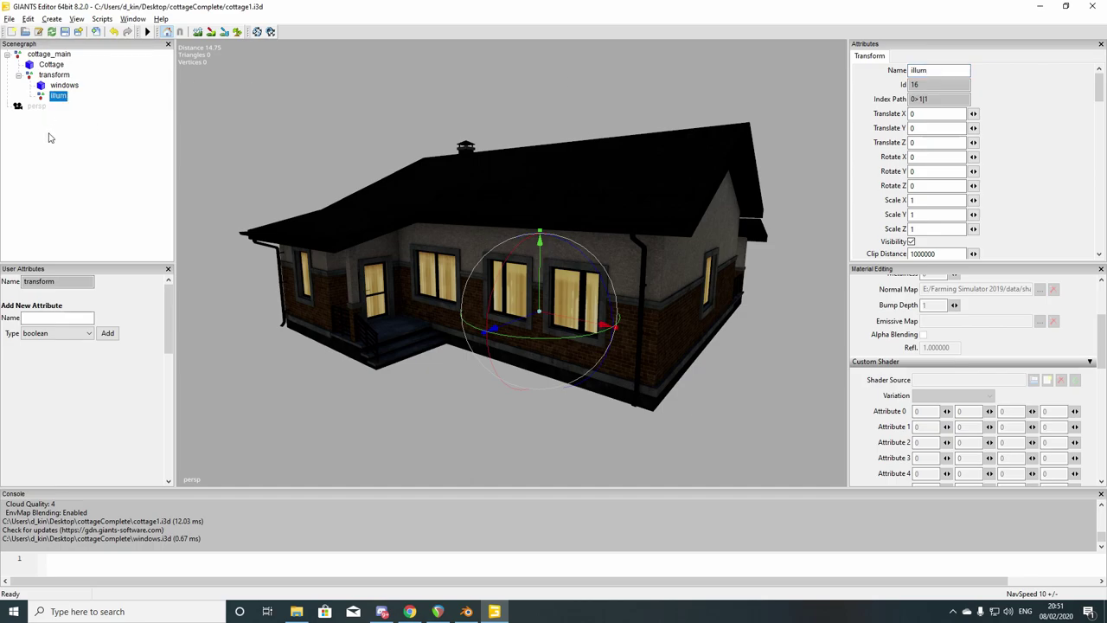
Rename the transform group that contains windows to illum
{"action": "left_click", "coordinate": [54, 75]}
{"action": "double_click", "coordinate": [947, 71]}
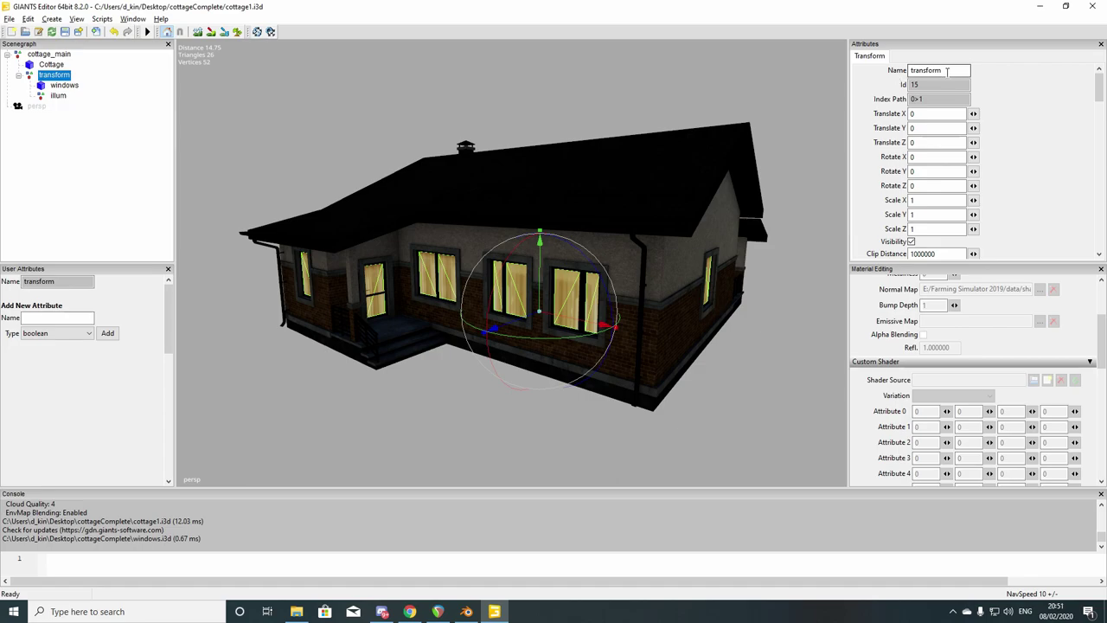
{"action": "type", "text": "illum"}
{"action": "key", "text": "Return"}
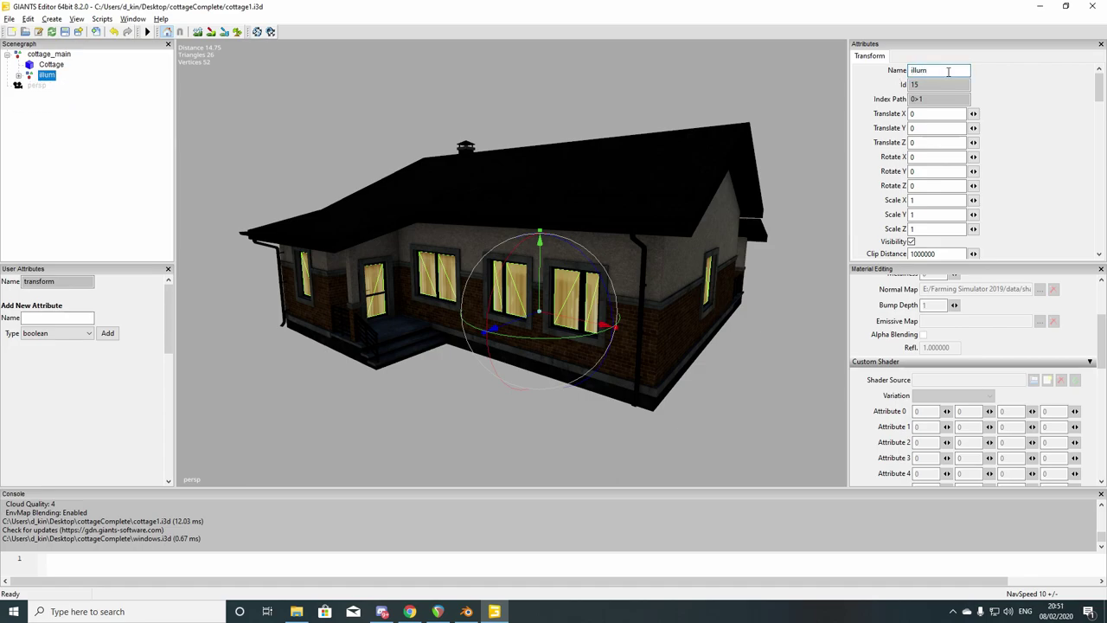
Rename the transform group nested below windows to lights
{"action": "left_click", "coordinate": [18, 76]}
{"action": "left_click", "coordinate": [58, 96]}
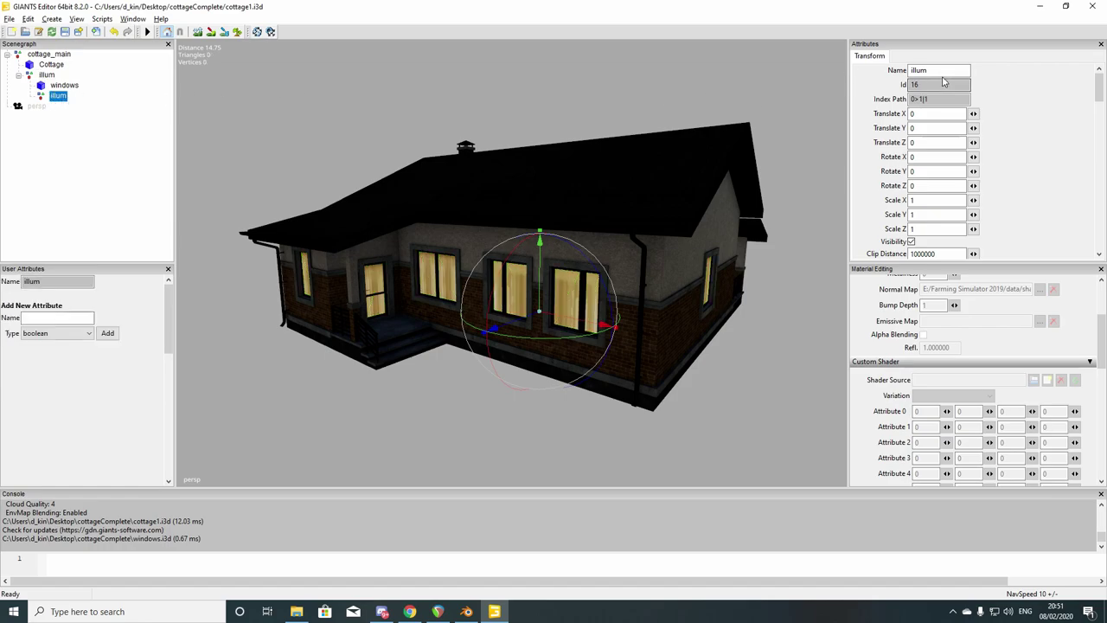
{"action": "type", "text": "l"}
{"action": "left_click", "coordinate": [70, 208]}
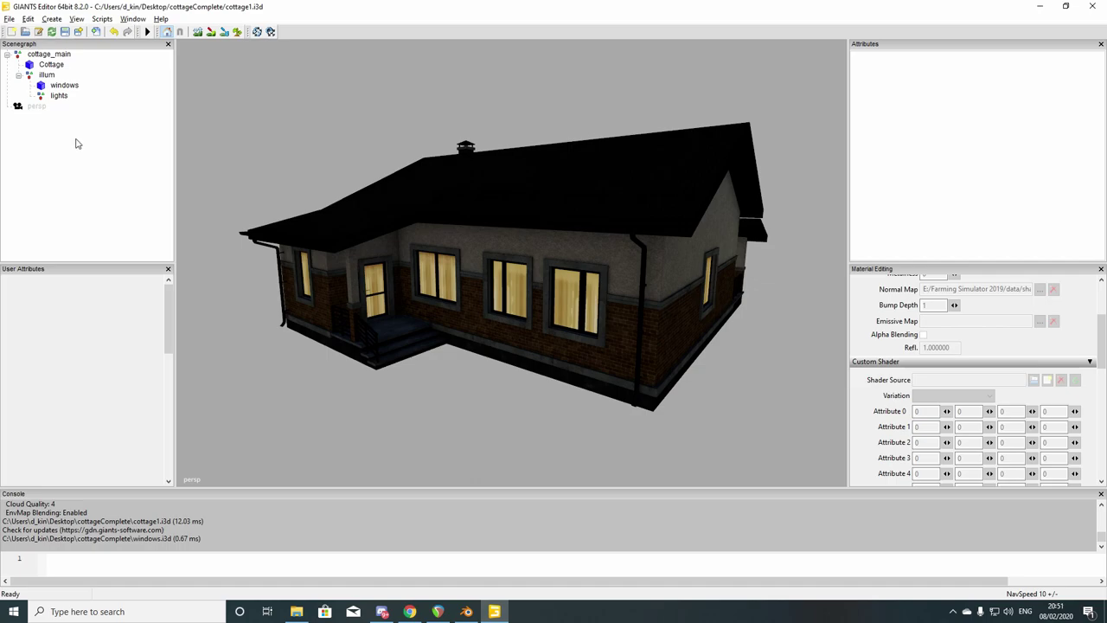
Create a light and move it into the lights transform group
{"action": "left_click", "coordinate": [51, 20]}
{"action": "left_click", "coordinate": [67, 44]}
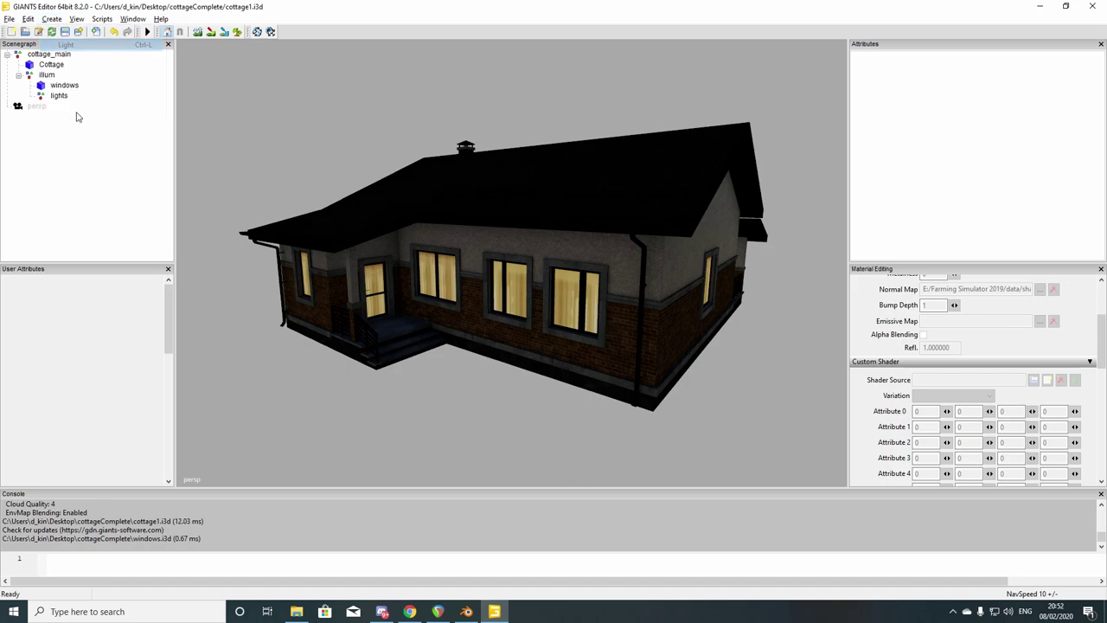
{"action": "key", "text": "Delete"}
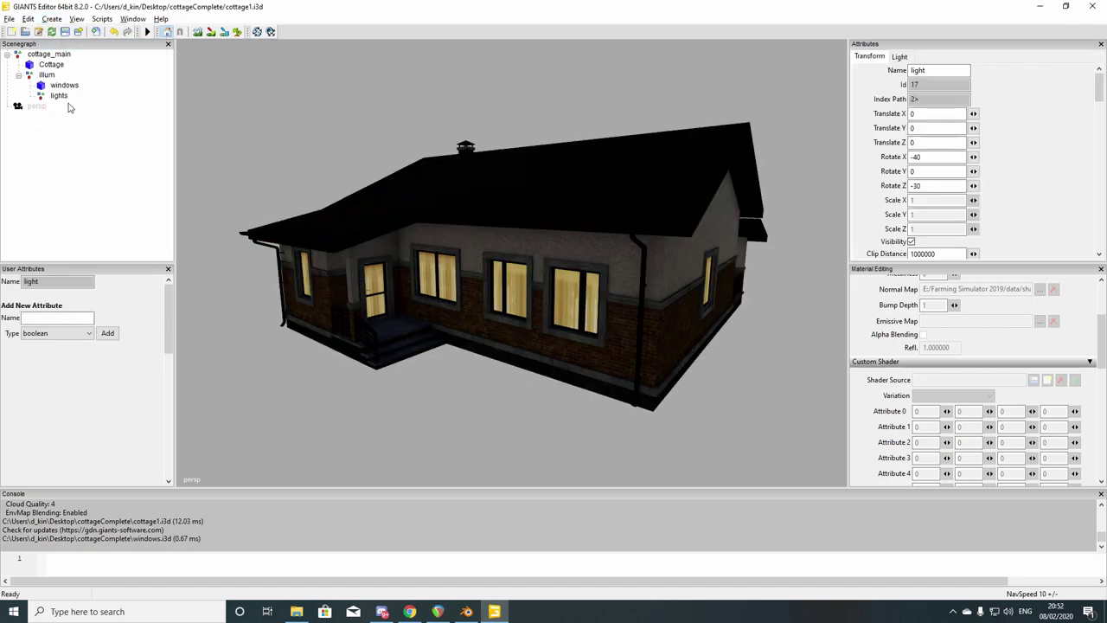
{"action": "key", "text": "ctrl+z"}
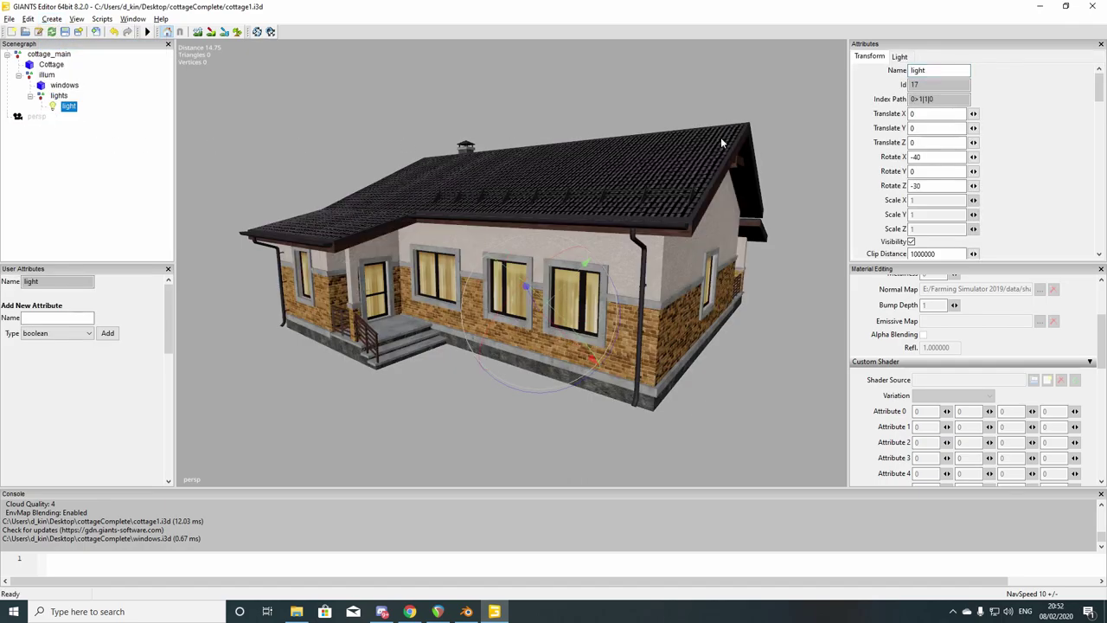
Change the light's type to Point and set its range to 4
{"action": "left_click", "coordinate": [899, 57]}
{"action": "left_click", "coordinate": [967, 71]}
{"action": "left_click", "coordinate": [969, 82]}
{"action": "left_click_drag", "start_coordinate": [973, 170], "coordinate": [884, 170]}
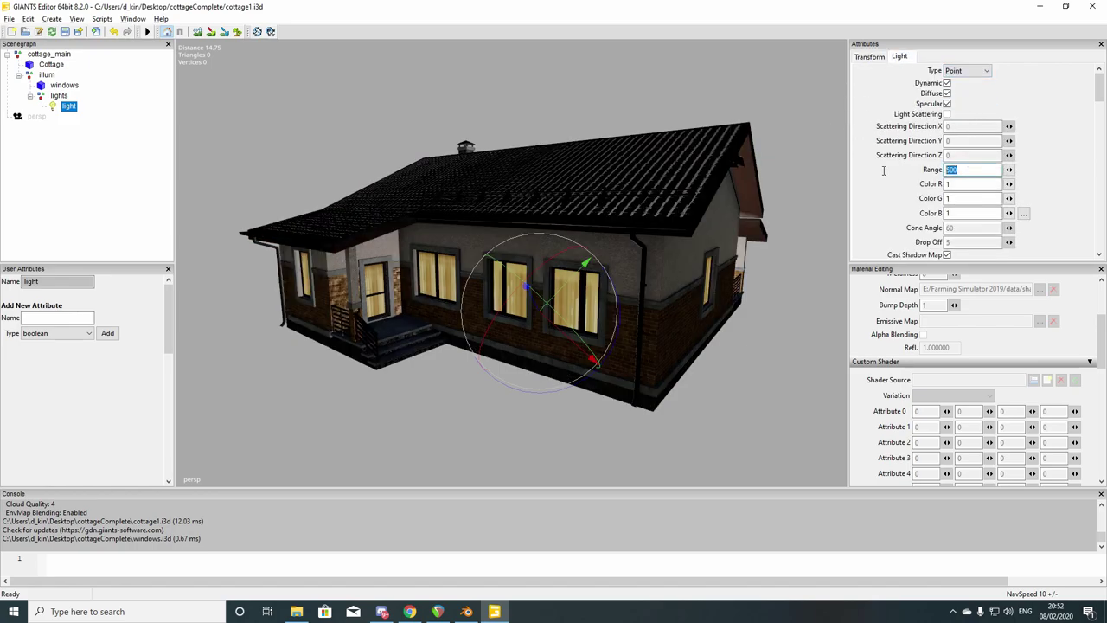
{"action": "type", "text": "4"}
{"action": "left_click", "coordinate": [48, 170]}
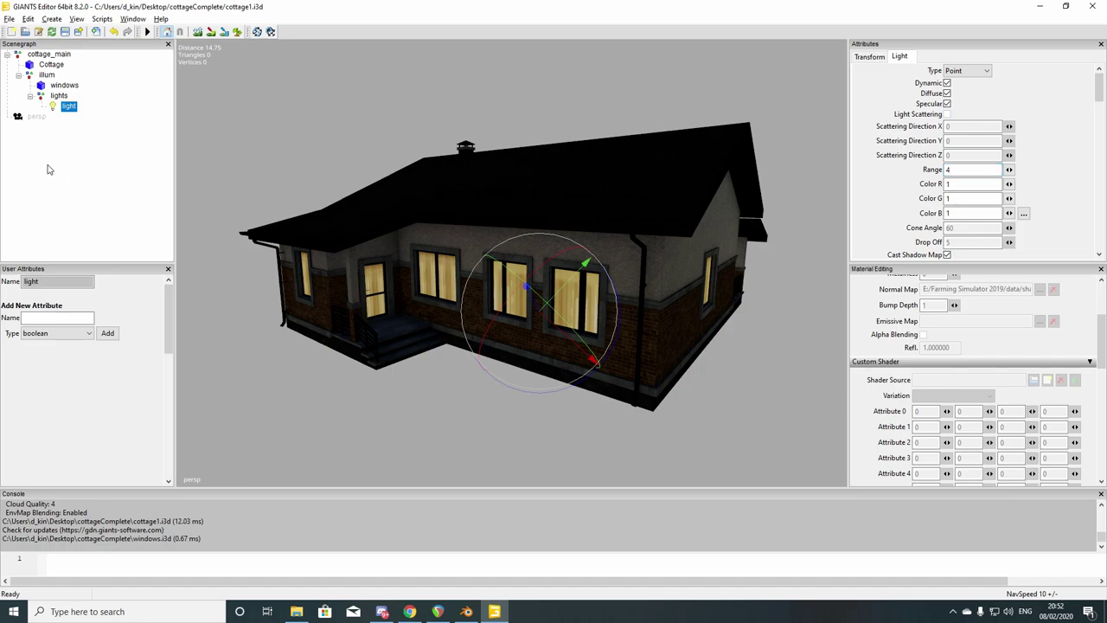
Set the light's X and Z rotation to 0
{"action": "left_click", "coordinate": [870, 56]}
{"action": "left_click_drag", "start_coordinate": [938, 156], "coordinate": [880, 158]}
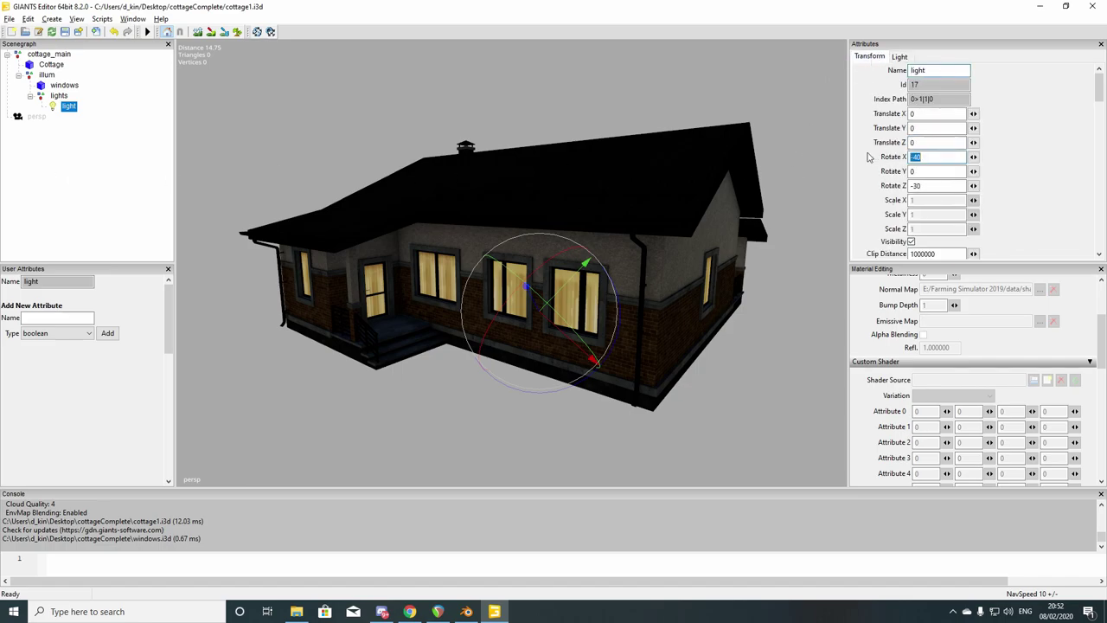
{"action": "type", "text": "0"}
{"action": "key", "text": "Tab"}
{"action": "key", "text": "Tab"}
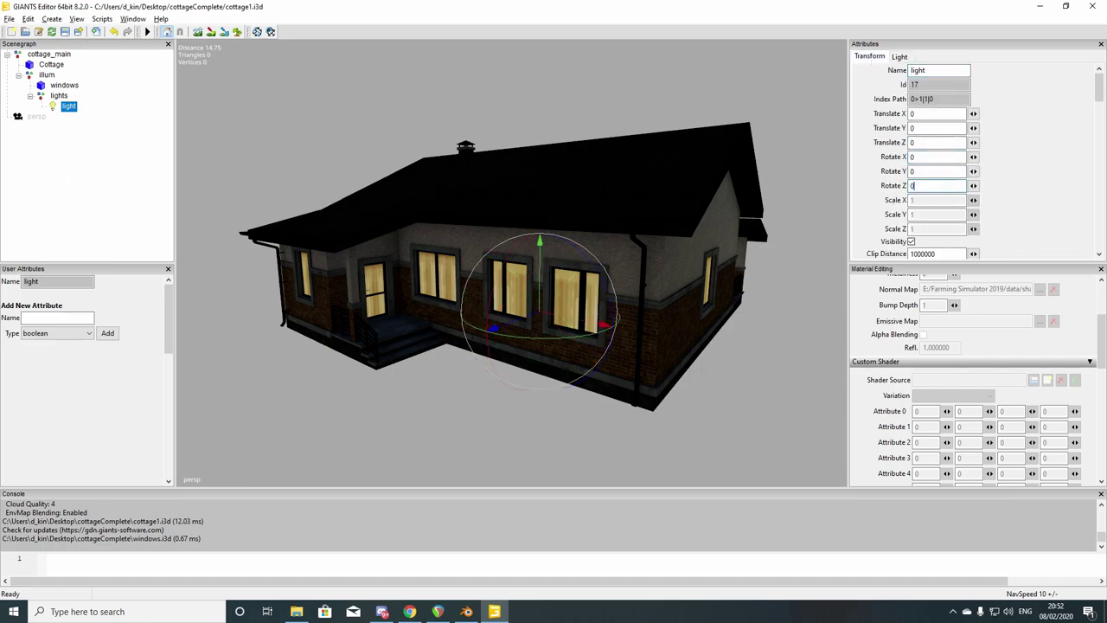
Place the light just outside the front window nearest the corner, at about X 3.92, Y 1.93, Z 4.00
{"action": "scroll", "coordinate": [372, 219], "scroll_direction": "up", "scroll_amount": 8}
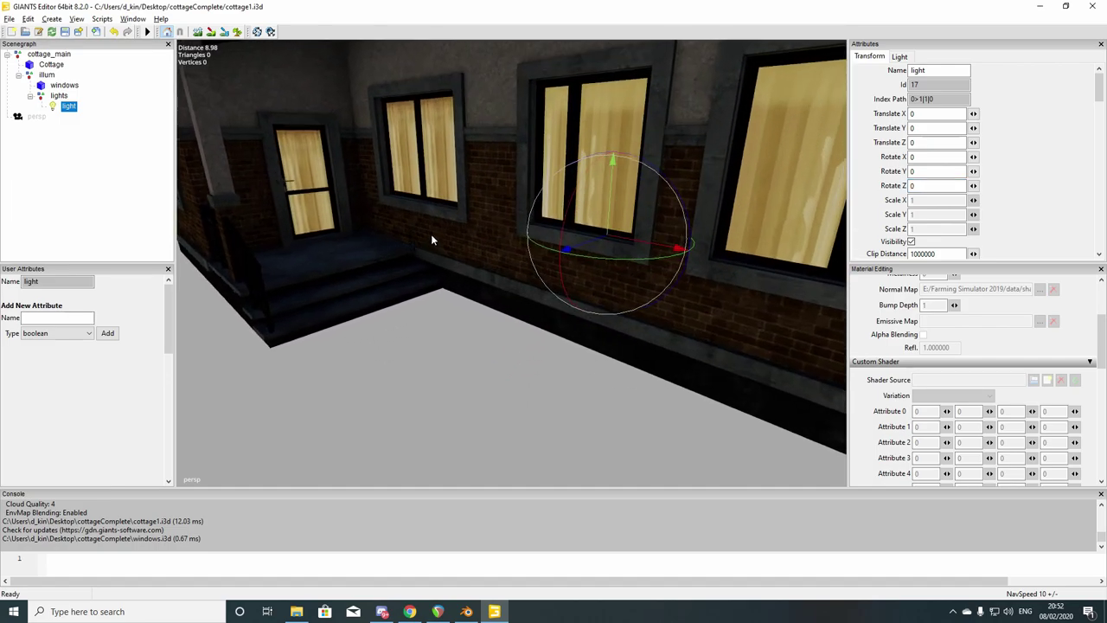
{"action": "scroll", "coordinate": [467, 262], "scroll_direction": "up", "scroll_amount": 5}
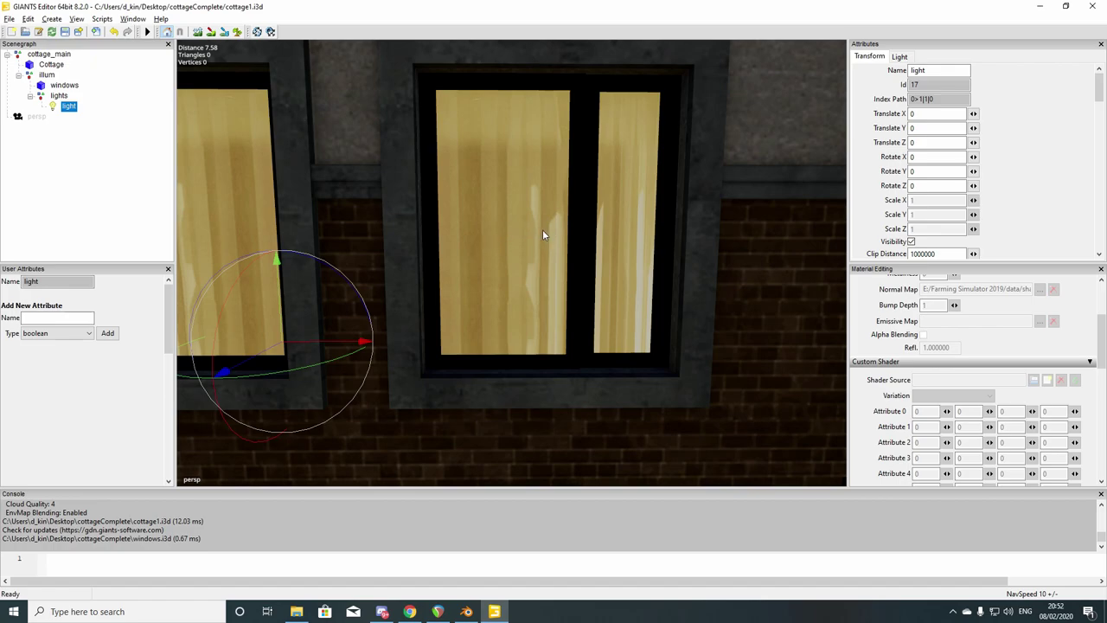
{"action": "left_click", "coordinate": [570, 254]}
{"action": "mouse_move", "coordinate": [571, 255]}
{"action": "middle_mouse_down"}
{"action": "mouse_move", "coordinate": [502, 243]}
{"action": "mouse_move", "coordinate": [435, 274]}
{"action": "mouse_move", "coordinate": [568, 235]}
{"action": "middle_mouse_up"}
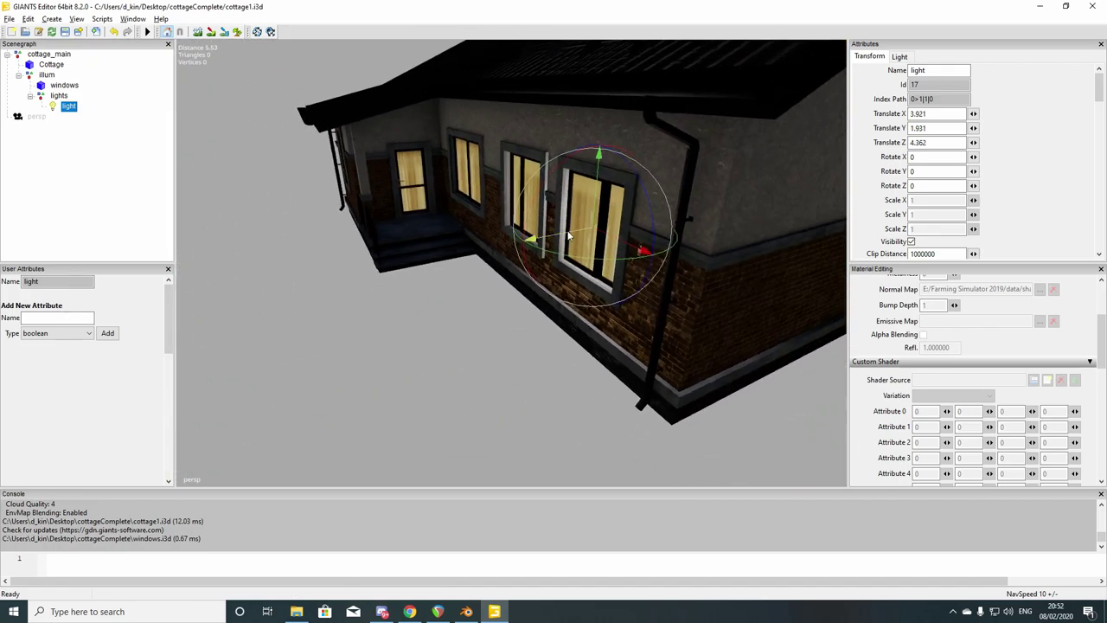
{"action": "left_click_drag", "start_coordinate": [562, 238], "coordinate": [524, 268]}
{"action": "scroll", "coordinate": [524, 268], "scroll_direction": "up", "scroll_amount": 5}
{"action": "middle_click_drag", "start_coordinate": [524, 268], "coordinate": [449, 251]}
{"action": "scroll", "coordinate": [684, 215], "scroll_direction": "down", "scroll_amount": 4}
{"action": "scroll", "coordinate": [436, 228], "scroll_direction": "up", "scroll_amount": 5}
{"action": "scroll", "coordinate": [430, 244], "scroll_direction": "down", "scroll_amount": 5}
{"action": "scroll", "coordinate": [449, 251], "scroll_direction": "up", "scroll_amount": 2}
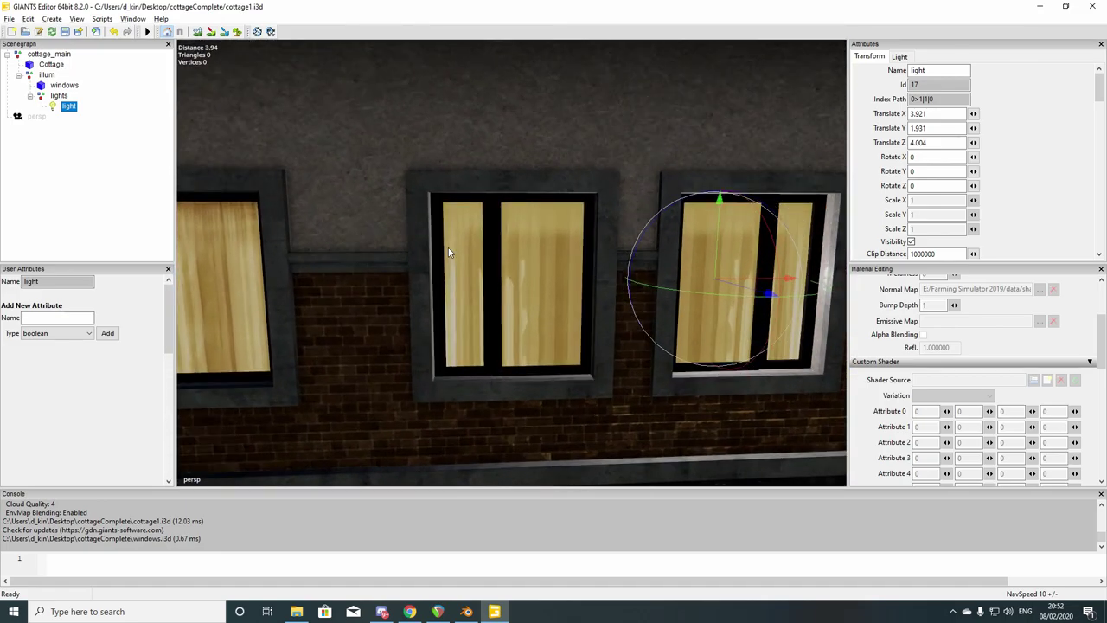
{"action": "middle_click_drag", "start_coordinate": [508, 295], "coordinate": [543, 289]}
{"action": "scroll", "coordinate": [430, 313], "scroll_direction": "down", "scroll_amount": 3}
{"action": "left_click_drag", "start_coordinate": [580, 270], "coordinate": [592, 274]}
{"action": "left_click", "coordinate": [138, 195]}
Create a second light for the porch and move it into the lights transform group
{"action": "middle_click_drag", "start_coordinate": [471, 260], "coordinate": [406, 270]}
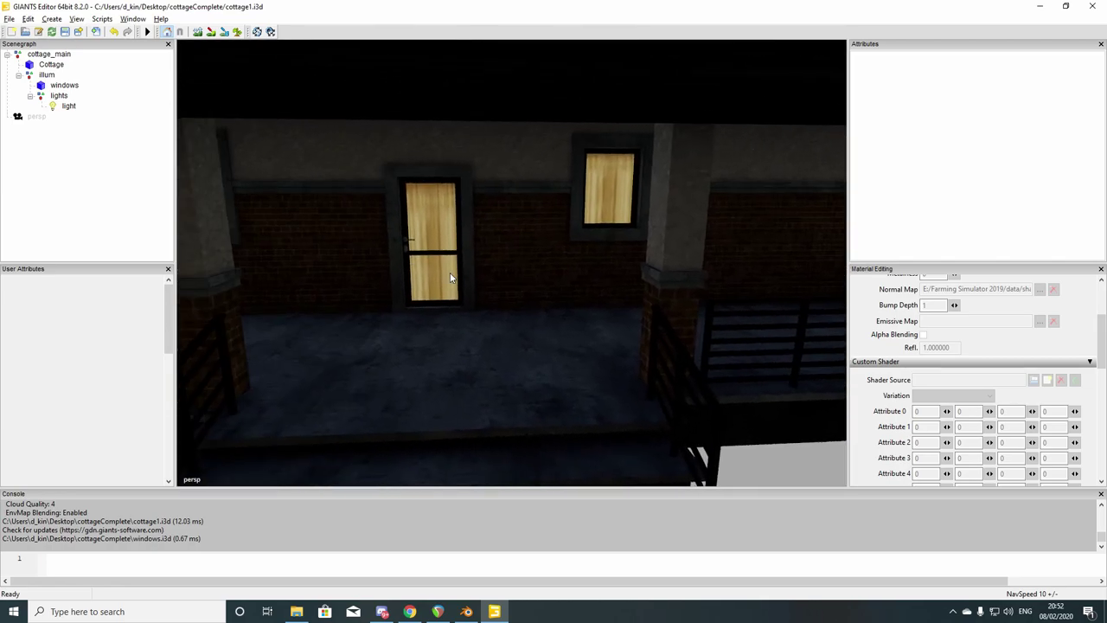
{"action": "left_click", "coordinate": [52, 18]}
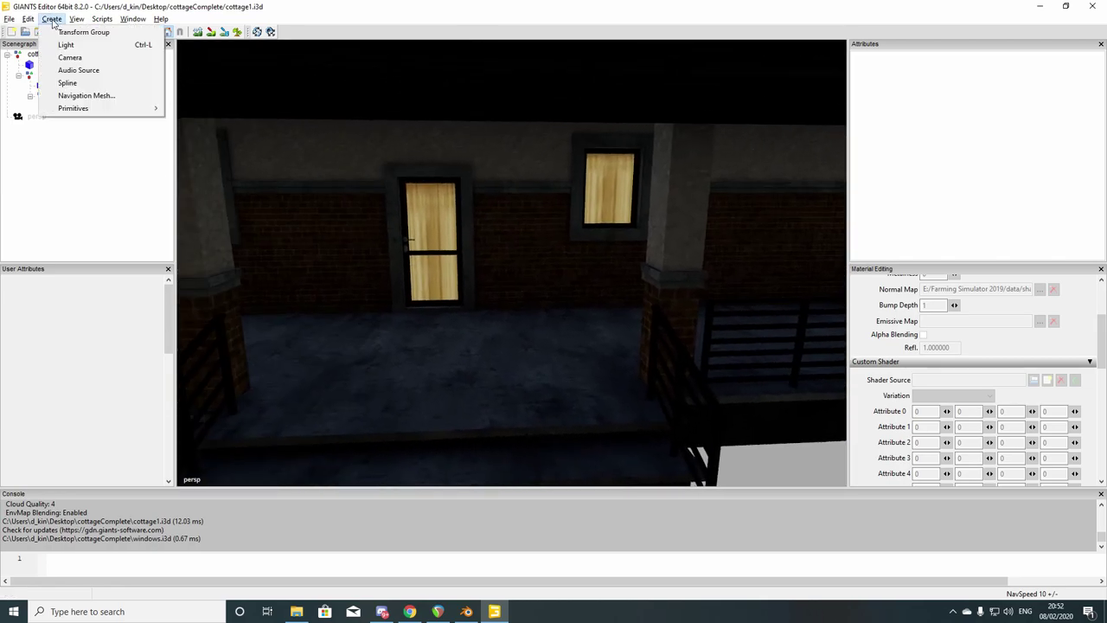
{"action": "left_click", "coordinate": [63, 46]}
{"action": "left_click", "coordinate": [34, 126]}
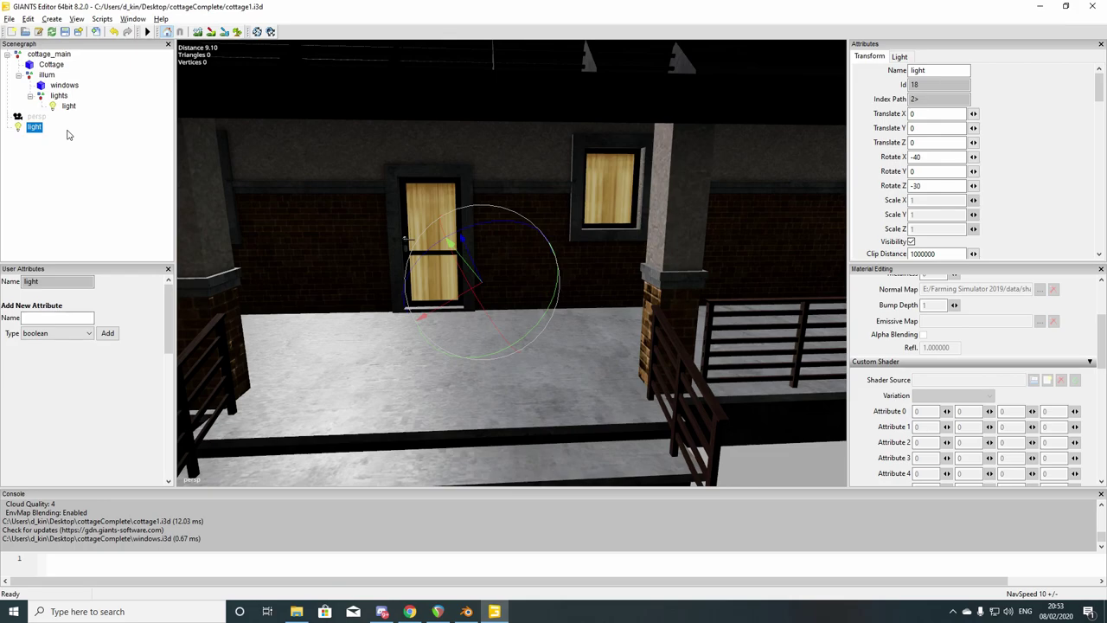
{"action": "left_click_drag", "start_coordinate": [35, 127], "coordinate": [59, 95]}
Set the second light's X and Z rotation to 0
{"action": "left_click_drag", "start_coordinate": [943, 157], "coordinate": [845, 159]}
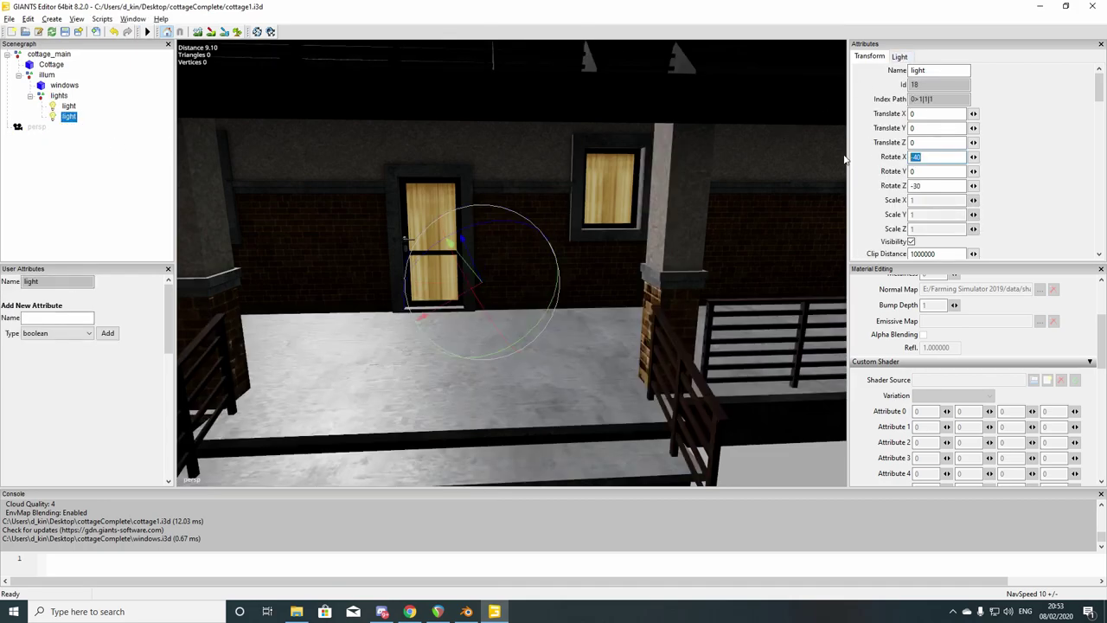
{"action": "type", "text": "0"}
{"action": "key", "text": "Tab"}
{"action": "key", "text": "Tab"}
{"action": "type", "text": "0"}
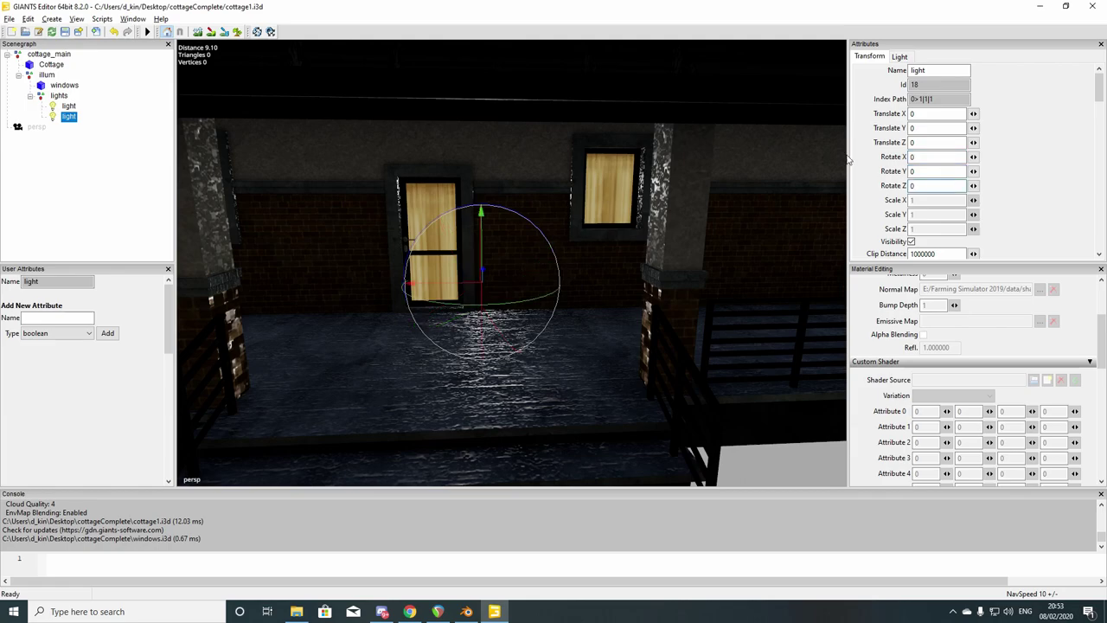
Change the second light's type to Point and set its range to 4
{"action": "left_click", "coordinate": [899, 56]}
{"action": "left_click", "coordinate": [966, 73]}
{"action": "left_click", "coordinate": [962, 84]}
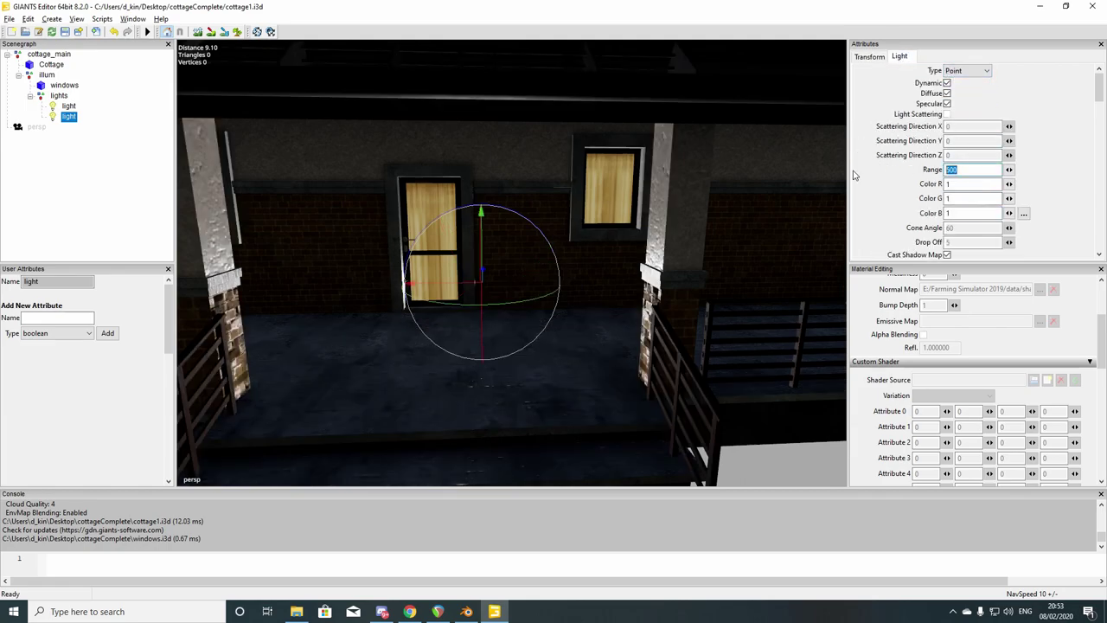
{"action": "type", "text": "4"}
Place the second light on the porch door and shift it relative to the wall
{"action": "scroll", "coordinate": [372, 243], "scroll_direction": "up", "scroll_amount": 5}
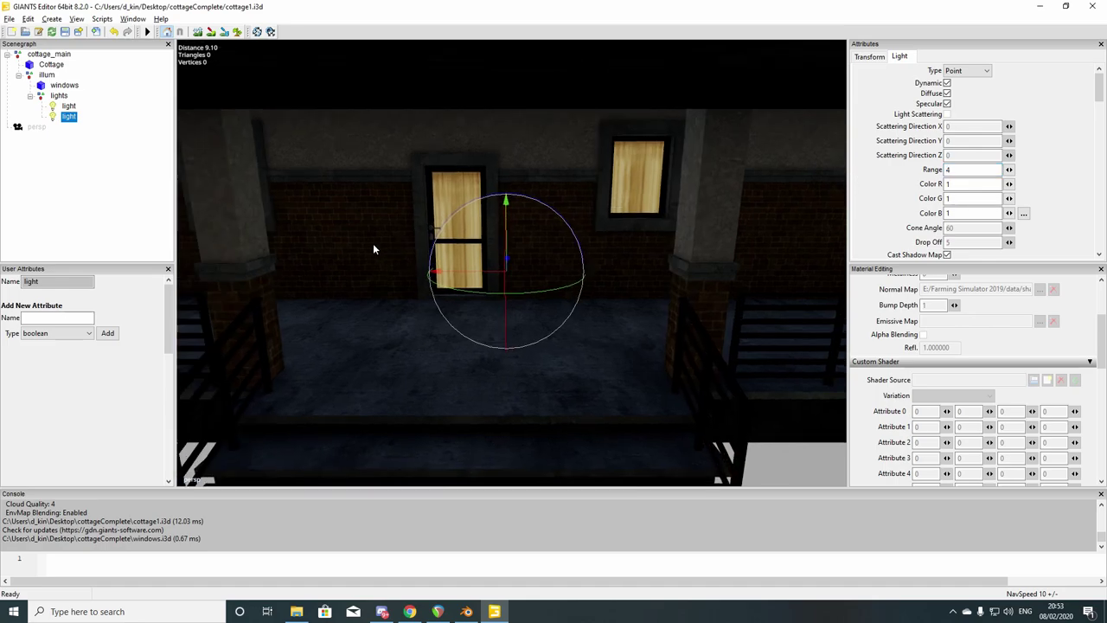
{"action": "scroll", "coordinate": [345, 197], "scroll_direction": "up", "scroll_amount": 3}
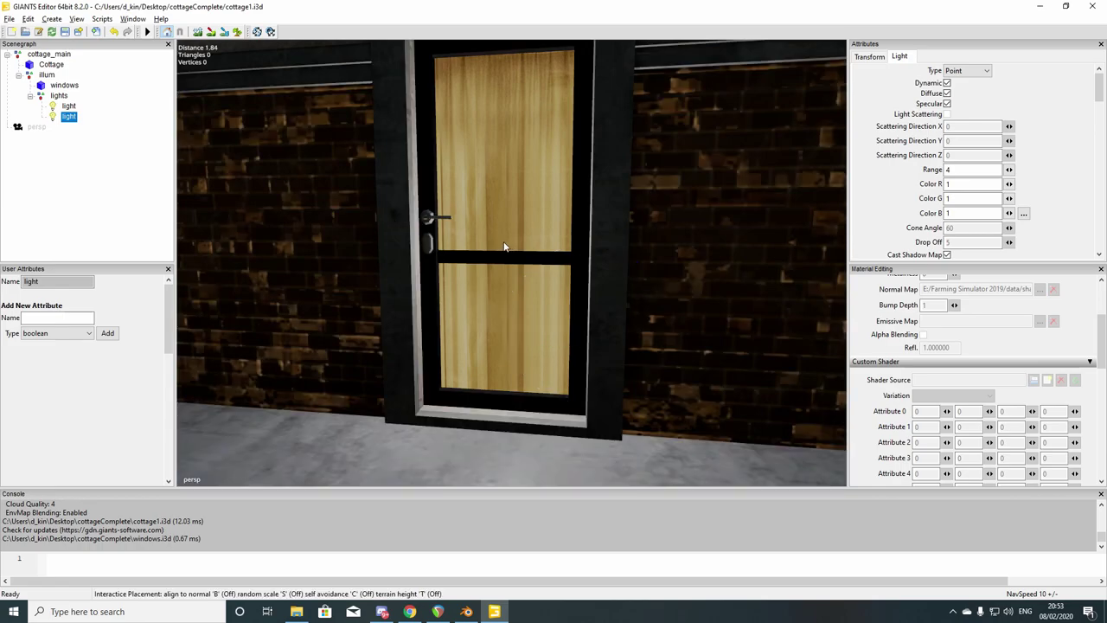
{"action": "middle_click_drag", "start_coordinate": [506, 241], "coordinate": [511, 277]}
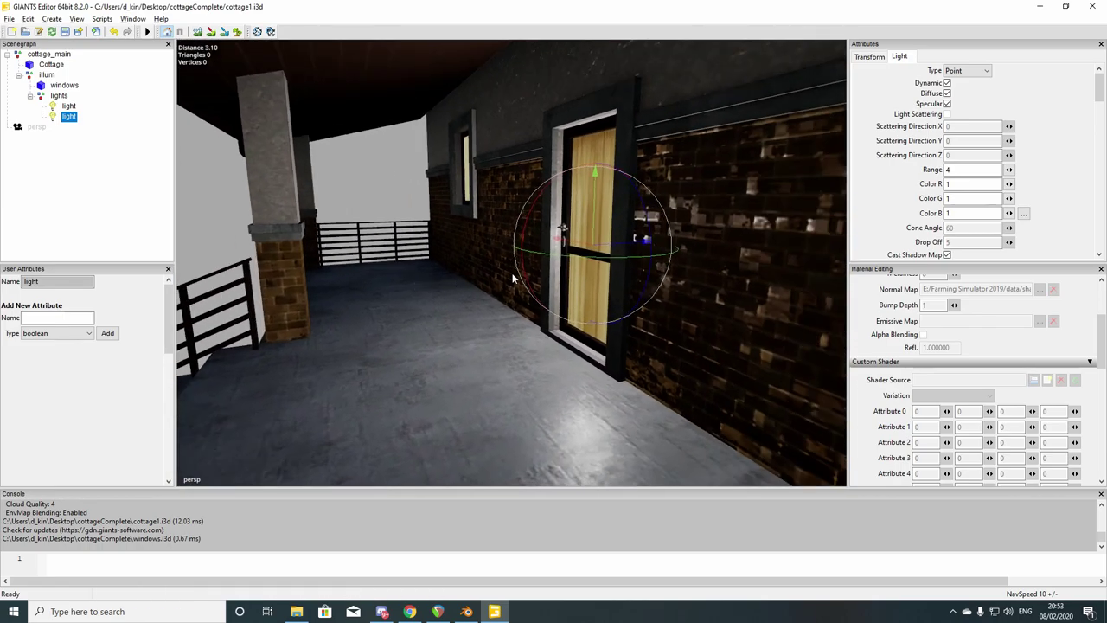
{"action": "left_click_drag", "start_coordinate": [608, 251], "coordinate": [669, 243]}
{"action": "middle_click_drag", "start_coordinate": [669, 243], "coordinate": [369, 236]}
Duplicate the porch light and place the copy on the tall window around the corner from the porch railing
{"action": "key", "text": "f"}
{"action": "middle_click_drag", "start_coordinate": [517, 263], "coordinate": [600, 272]}
{"action": "middle_click_drag", "start_coordinate": [520, 296], "coordinate": [456, 237]}
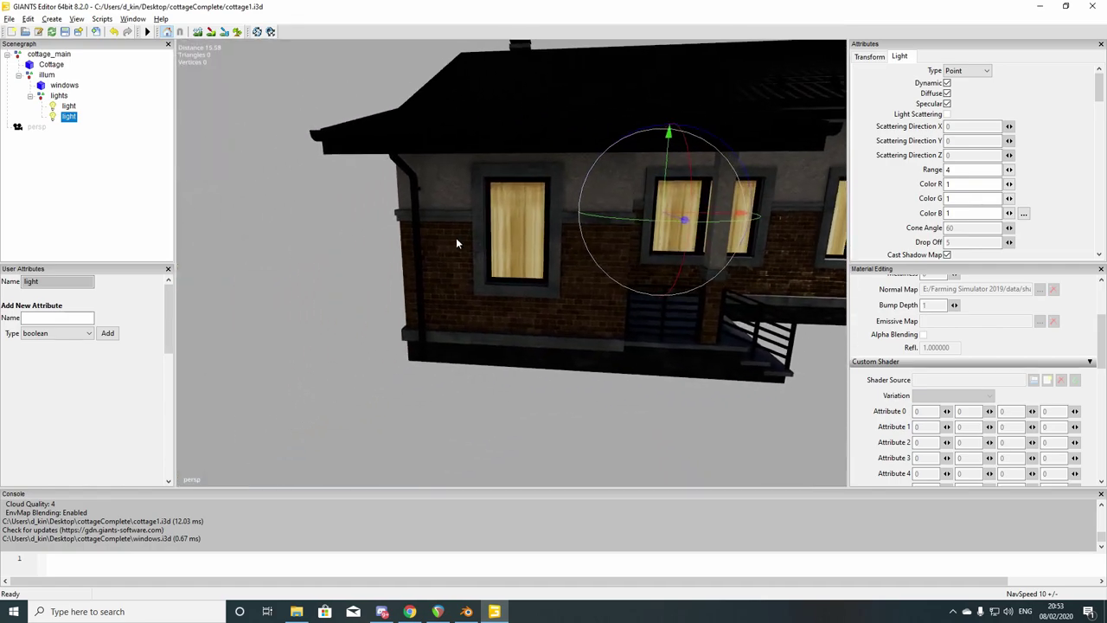
{"action": "key", "text": "ctrl+d"}
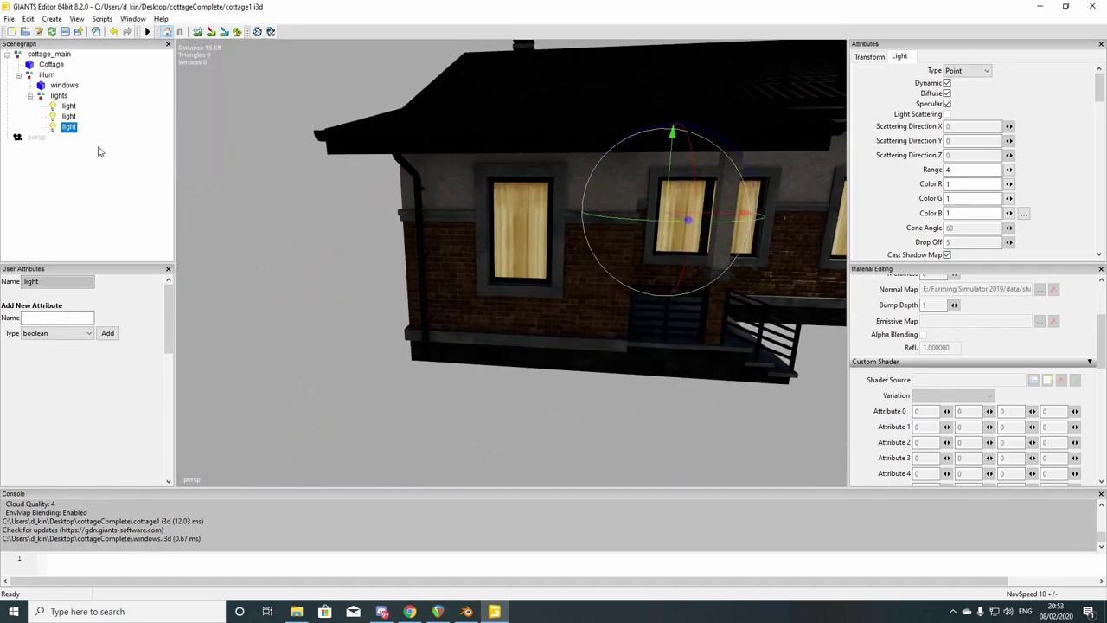
{"action": "left_click", "coordinate": [518, 235], "text": "ctrl+shift"}
{"action": "scroll", "coordinate": [535, 201], "scroll_direction": "up", "scroll_amount": 5}
{"action": "middle_click_drag", "start_coordinate": [535, 200], "coordinate": [466, 253]}
{"action": "left_click_drag", "start_coordinate": [421, 275], "coordinate": [453, 233]}
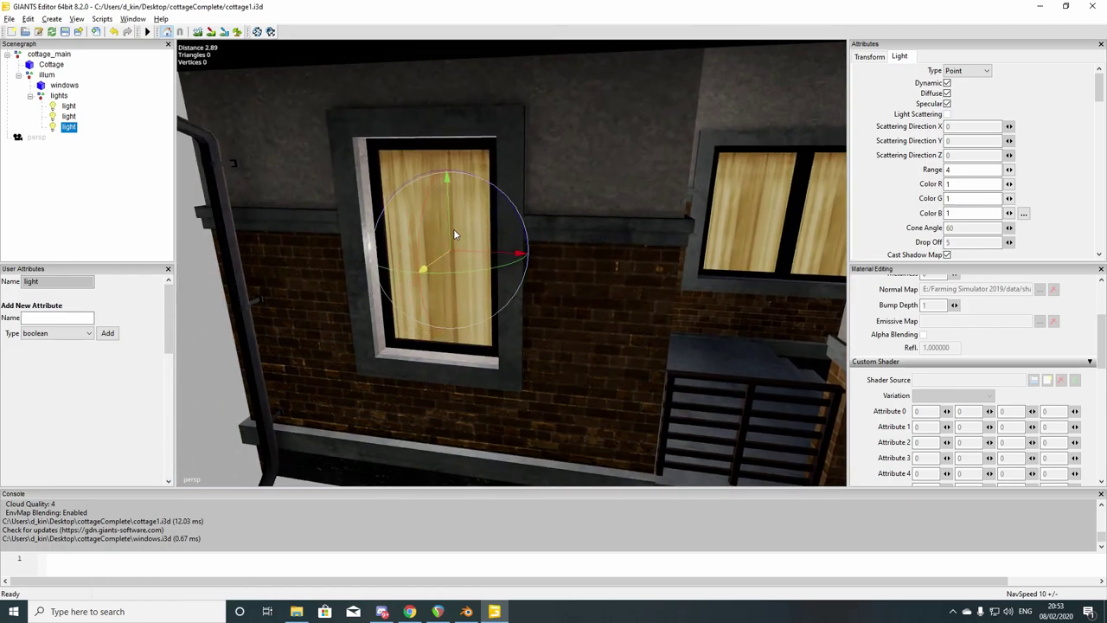
Add a user attribute named onCreate of type script callback to the illum transform group
{"action": "middle_click_drag", "start_coordinate": [301, 230], "coordinate": [478, 277]}
{"action": "scroll", "coordinate": [353, 217], "scroll_direction": "down", "scroll_amount": 6}
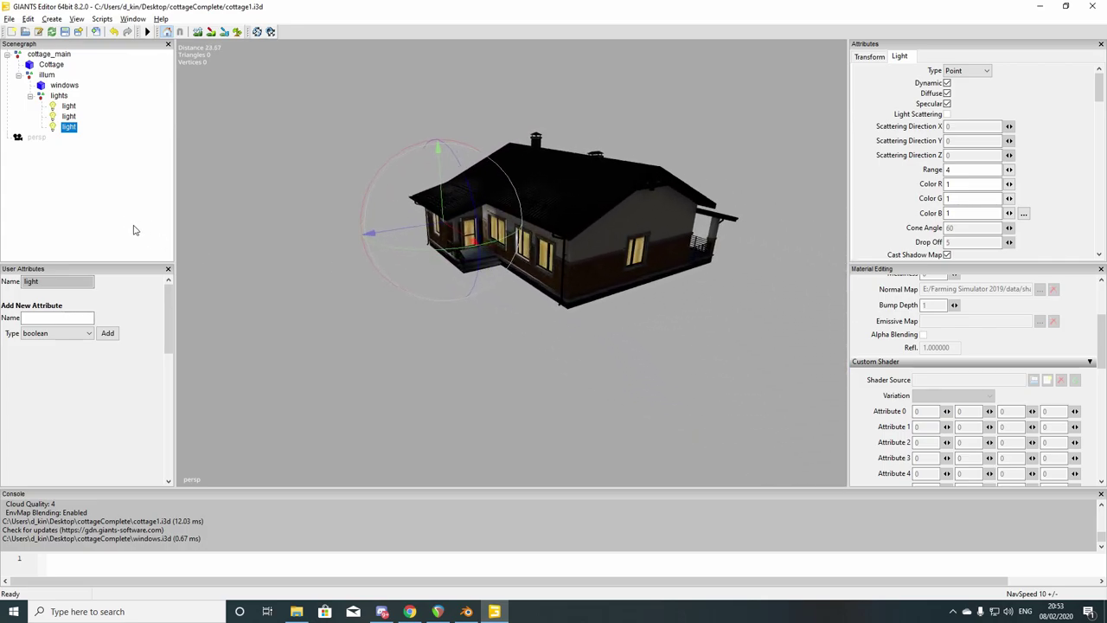
{"action": "left_click", "coordinate": [45, 86]}
{"action": "left_click", "coordinate": [19, 75]}
{"action": "left_click", "coordinate": [54, 317]}
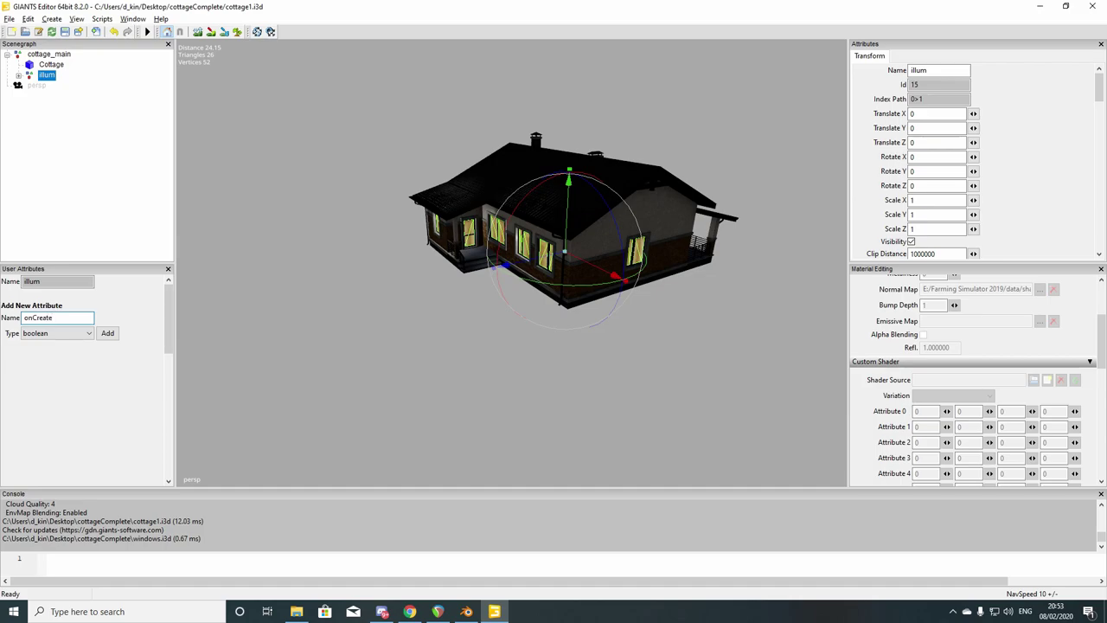
{"action": "left_click", "coordinate": [48, 334]}
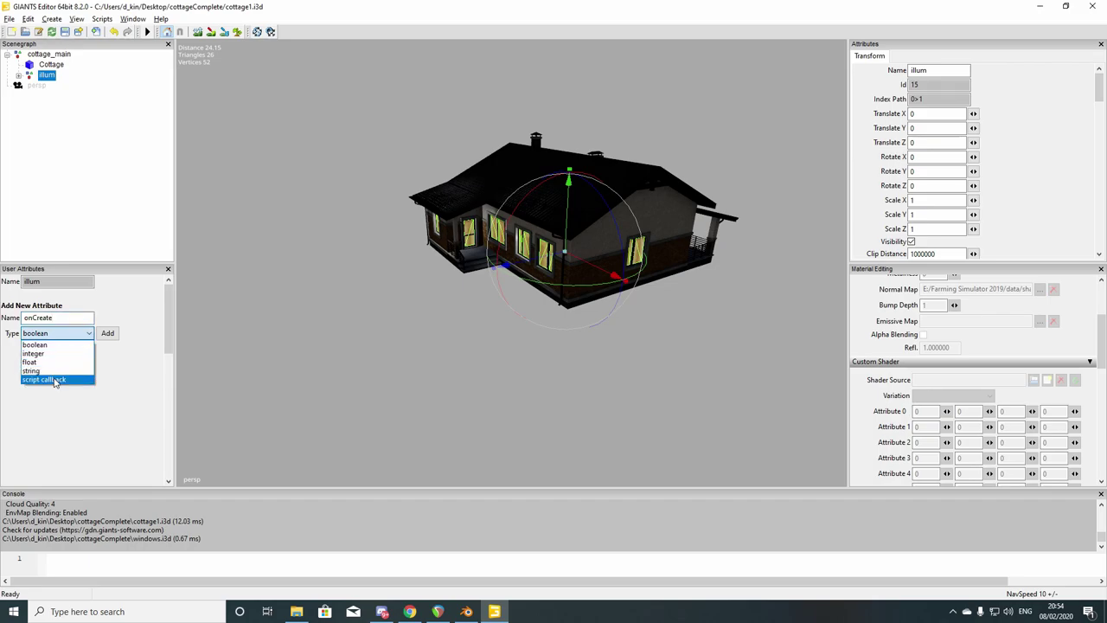
{"action": "left_click", "coordinate": [52, 380]}
{"action": "left_click", "coordinate": [108, 333]}
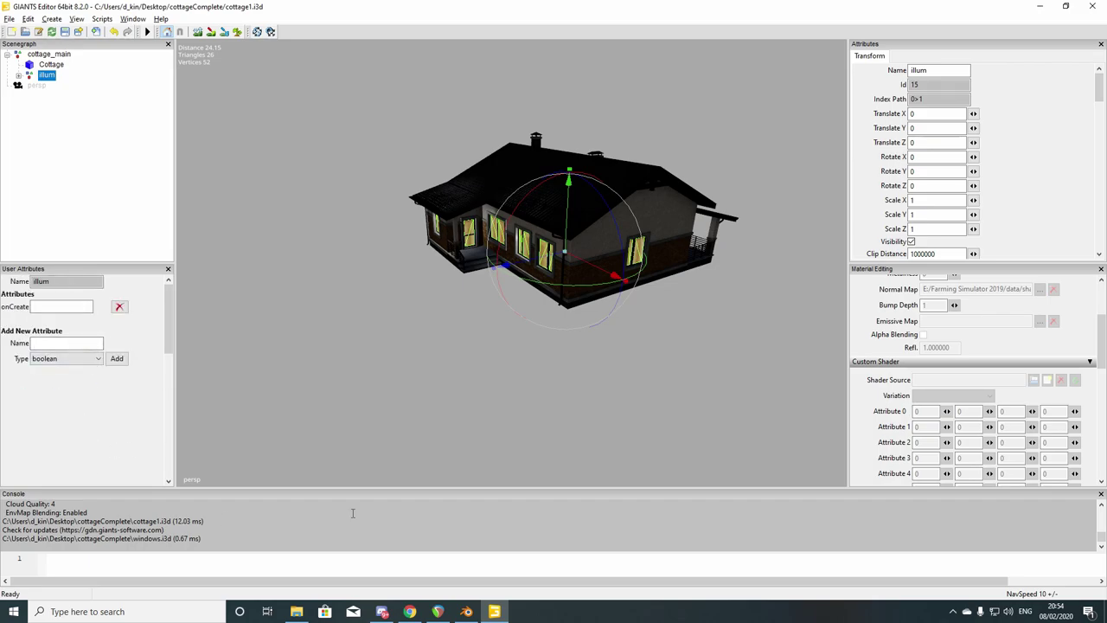
Browse to Farming Simulator 2019\data\maps on drive E in a new File Explorer window and open the mapDE i3D file in Notepad++
{"action": "left_click", "coordinate": [1039, 6]}
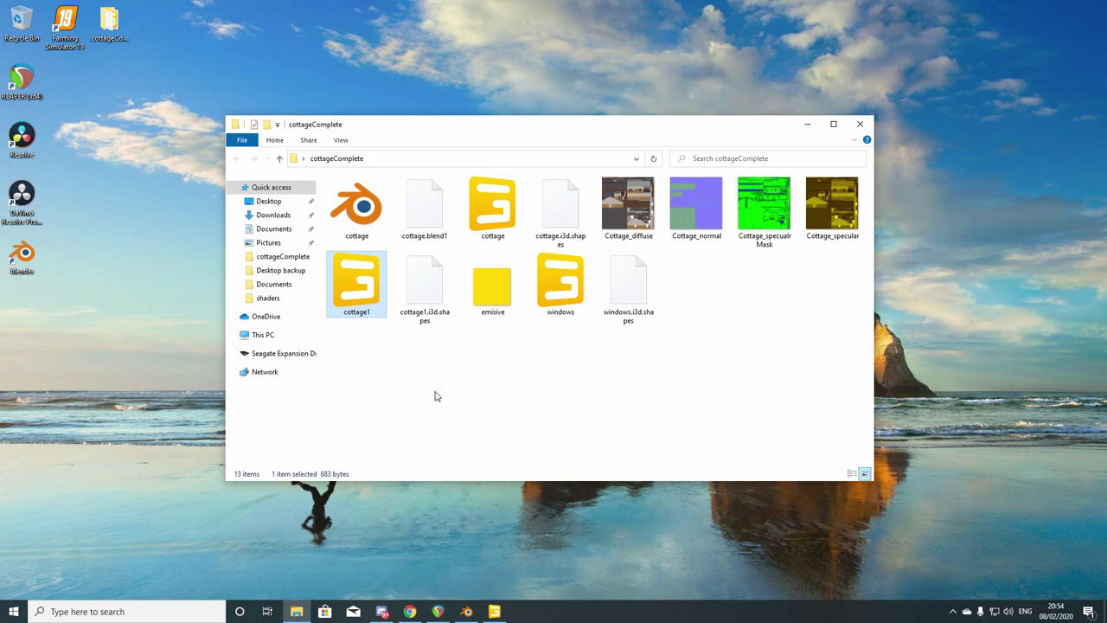
{"action": "right_click", "coordinate": [296, 611]}
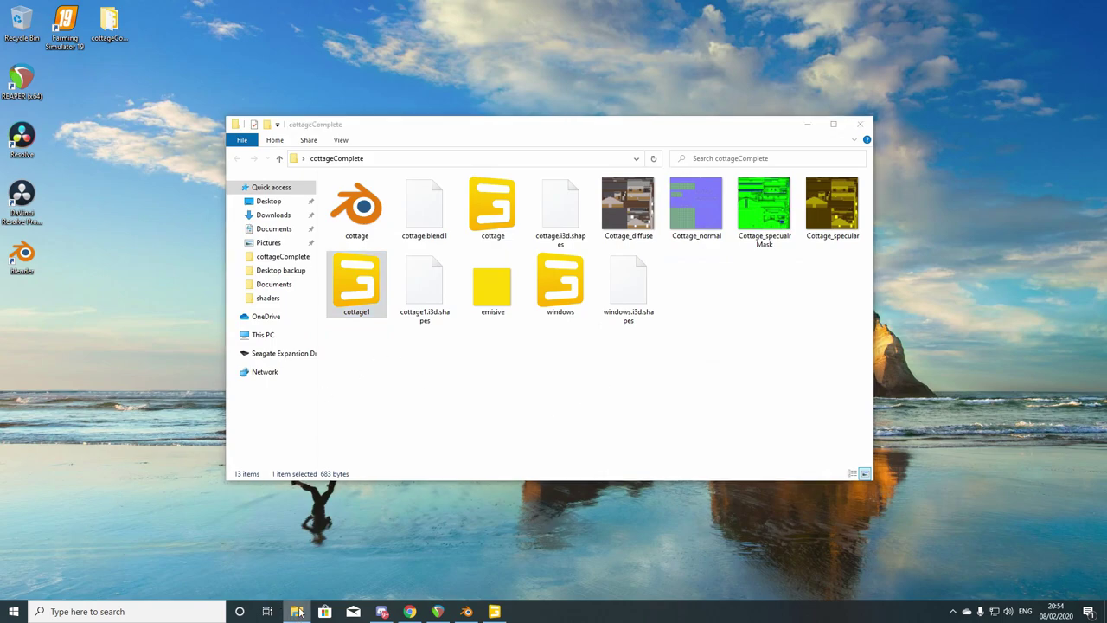
{"action": "left_click", "coordinate": [264, 550]}
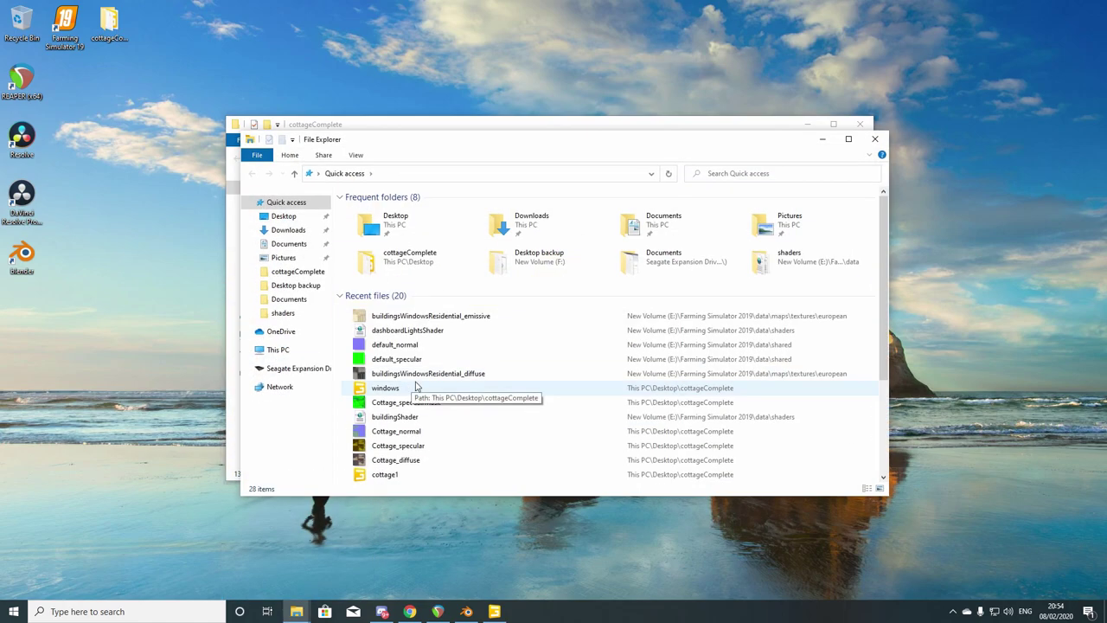
{"action": "left_click", "coordinate": [278, 349]}
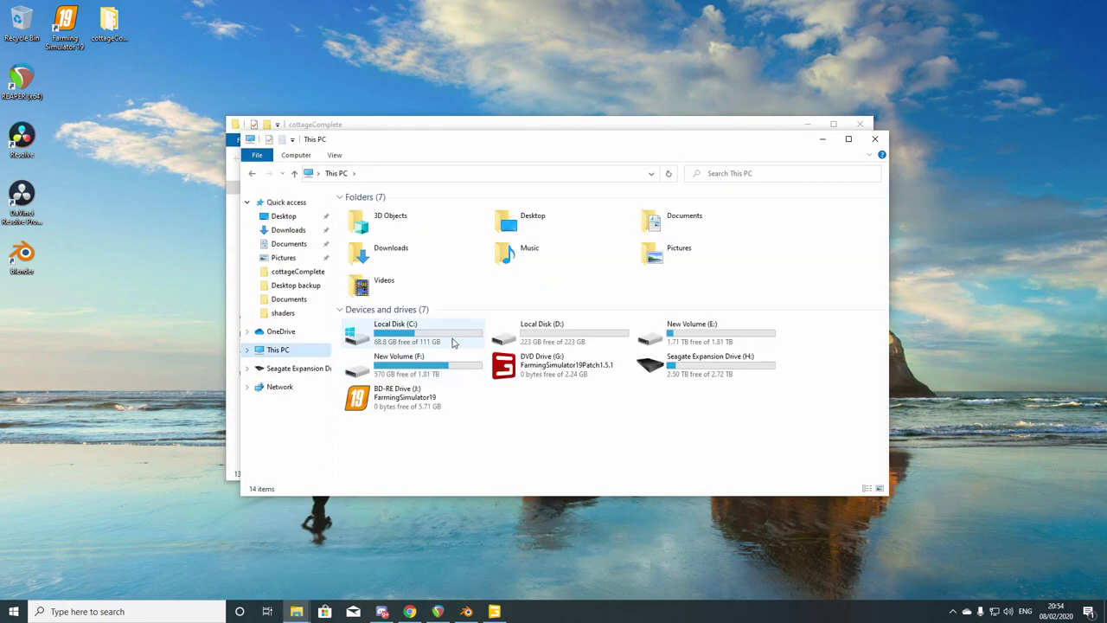
{"action": "double_click", "coordinate": [714, 344]}
{"action": "double_click", "coordinate": [385, 210]}
{"action": "double_click", "coordinate": [363, 210]}
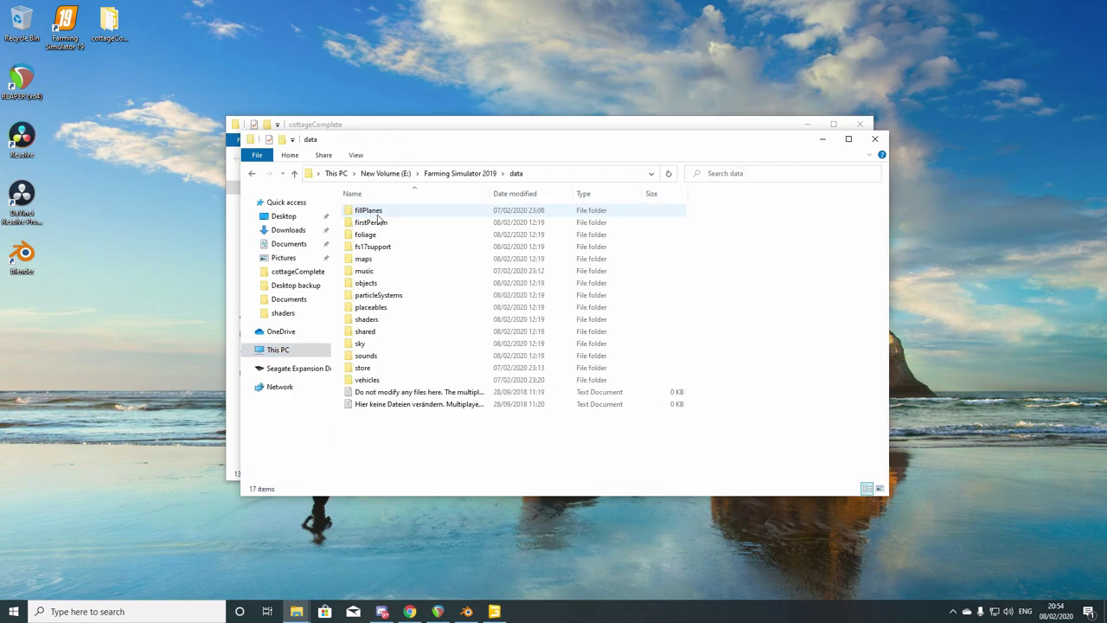
{"action": "double_click", "coordinate": [363, 258]}
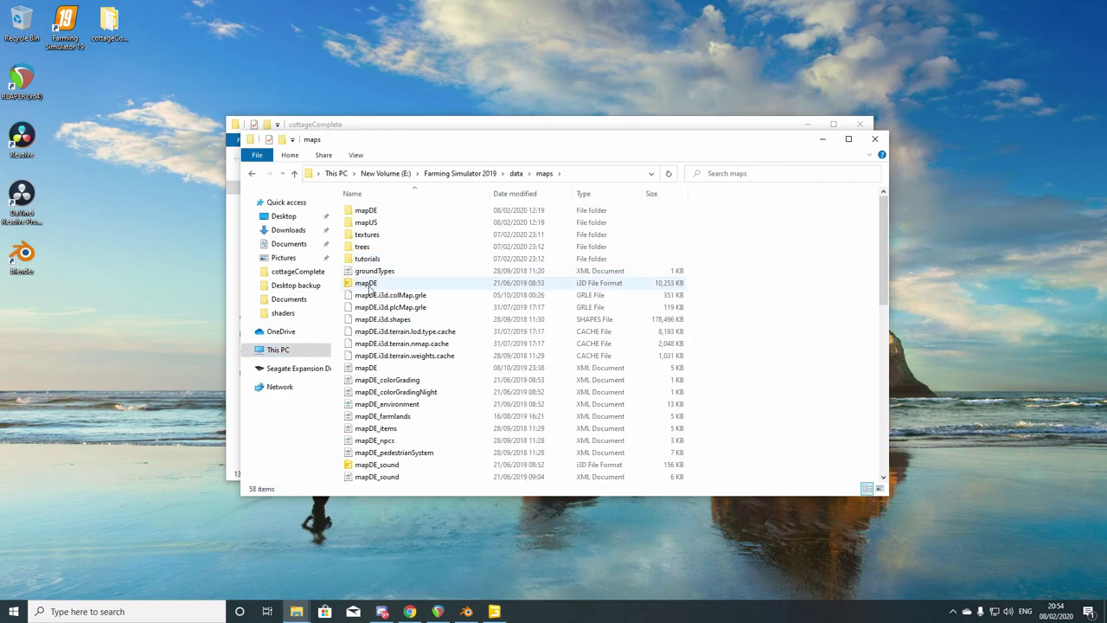
{"action": "left_click", "coordinate": [369, 285]}
{"action": "right_click", "coordinate": [369, 289]}
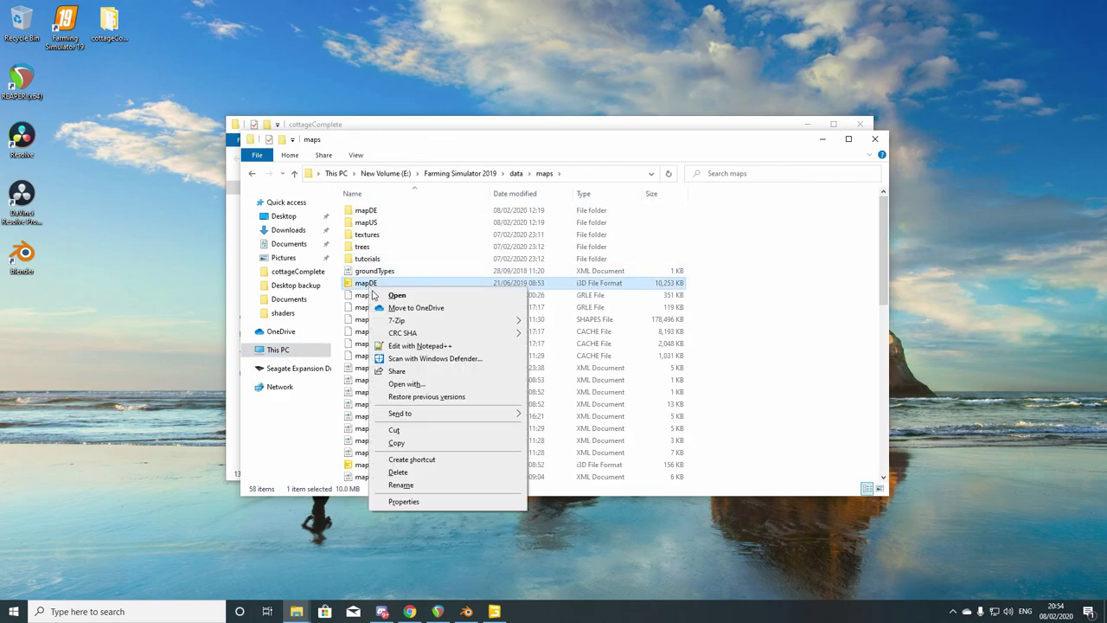
{"action": "left_click", "coordinate": [428, 346]}
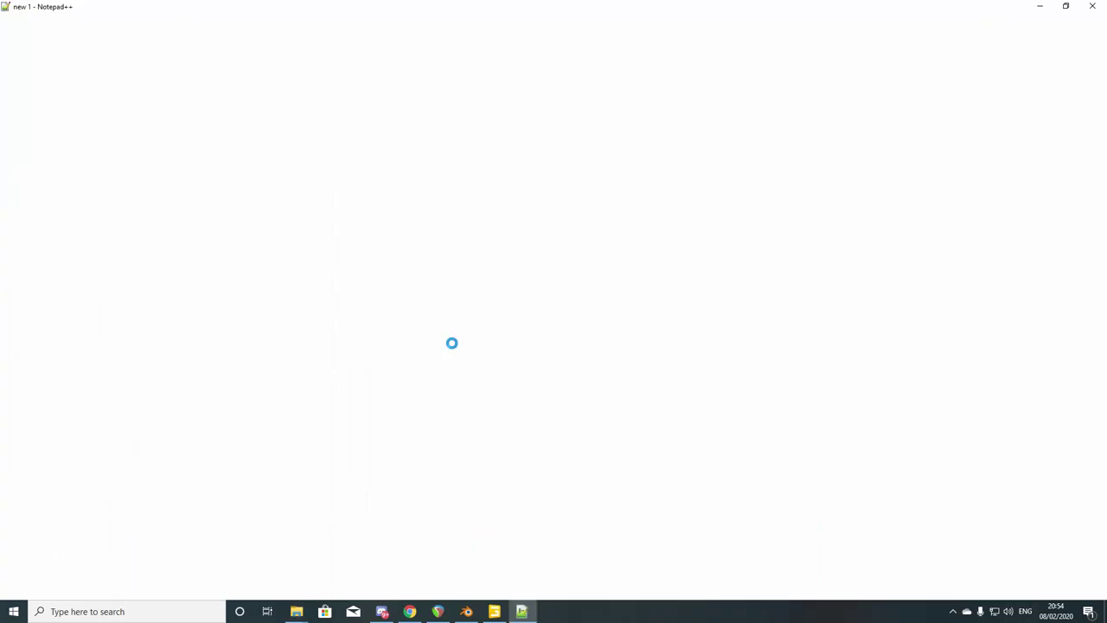
Find "night" in mapDE.i3d and copy the attribute value NightIllumination.onCreate
{"action": "key", "text": "ctrl+f"}
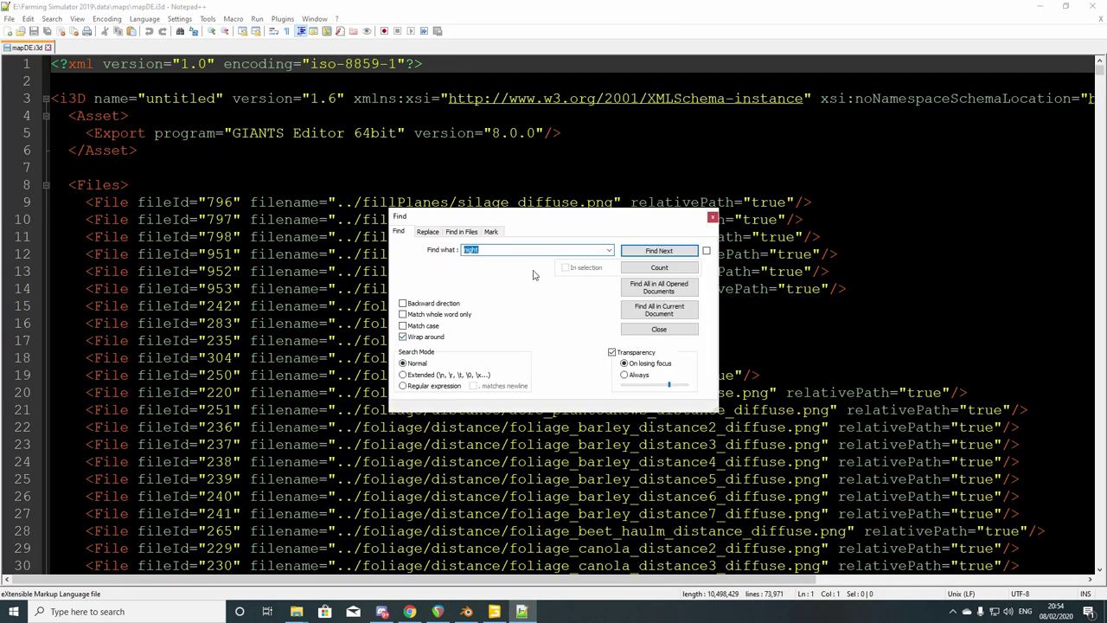
{"action": "left_click", "coordinate": [644, 250]}
{"action": "left_click", "coordinate": [649, 330]}
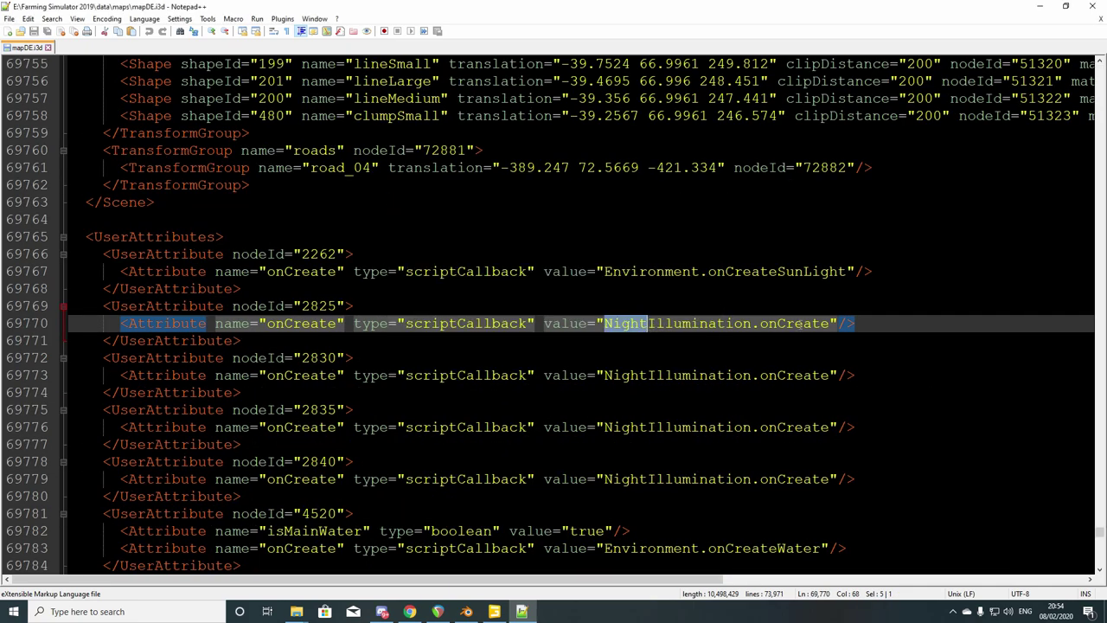
{"action": "left_click_drag", "start_coordinate": [829, 323], "coordinate": [604, 323]}
{"action": "key", "text": "ctrl+c"}
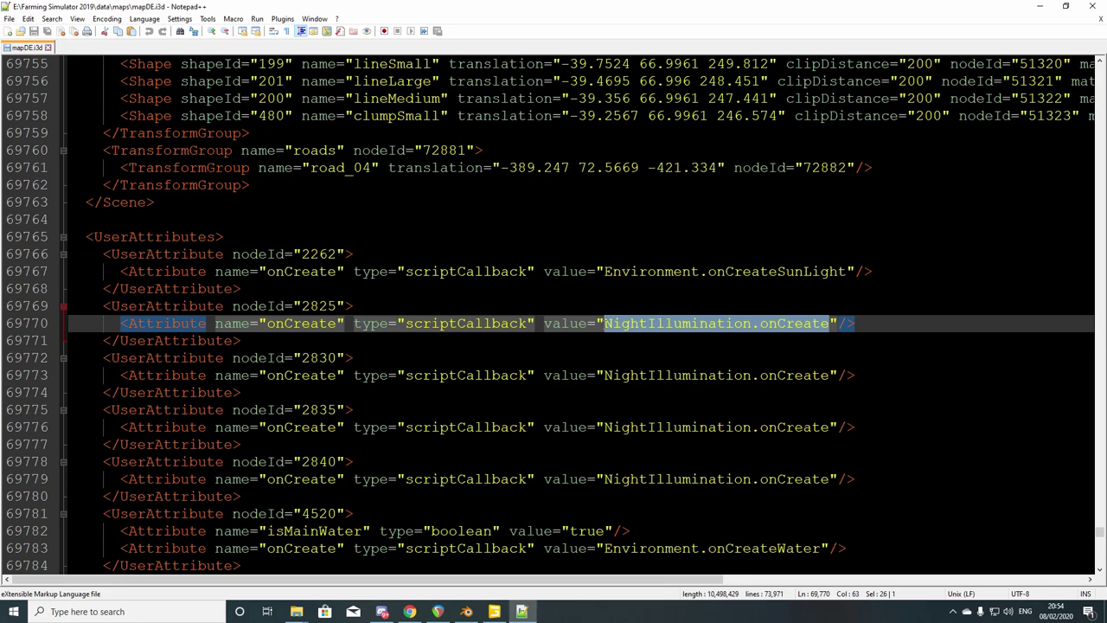
Switch back to GIANTS Editor and set illum's onCreate attribute to NightIllumination.onCreate
{"action": "left_click", "coordinate": [493, 612]}
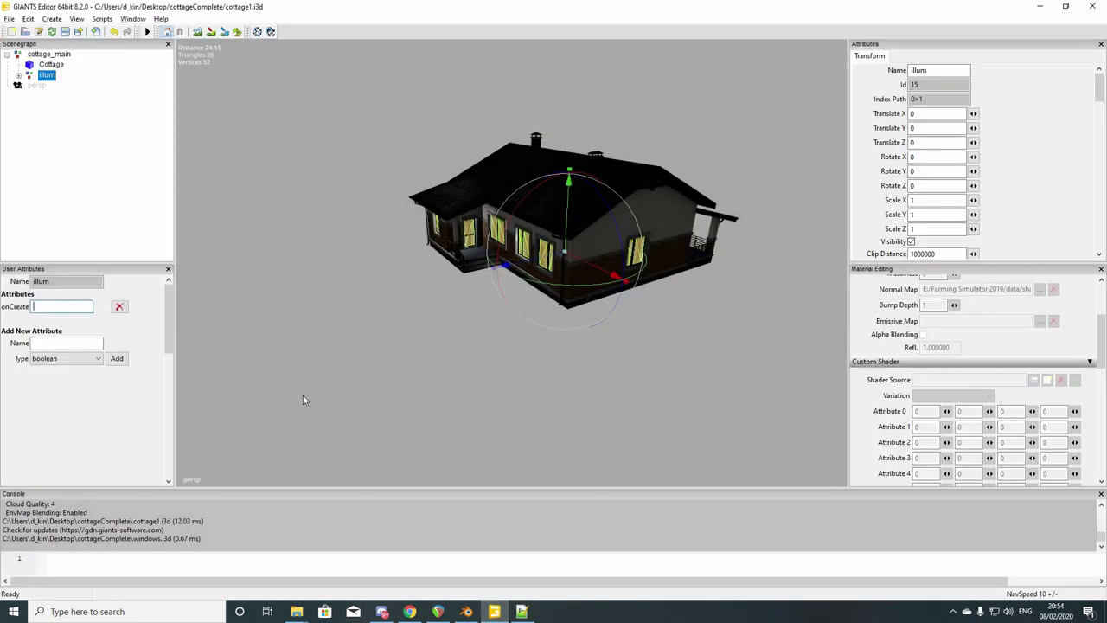
{"action": "left_click", "coordinate": [61, 307]}
{"action": "key", "text": "ctrl+v"}
Turn off visibility for the lights transform group and save the cottage1.i3d scene
{"action": "left_click", "coordinate": [19, 76]}
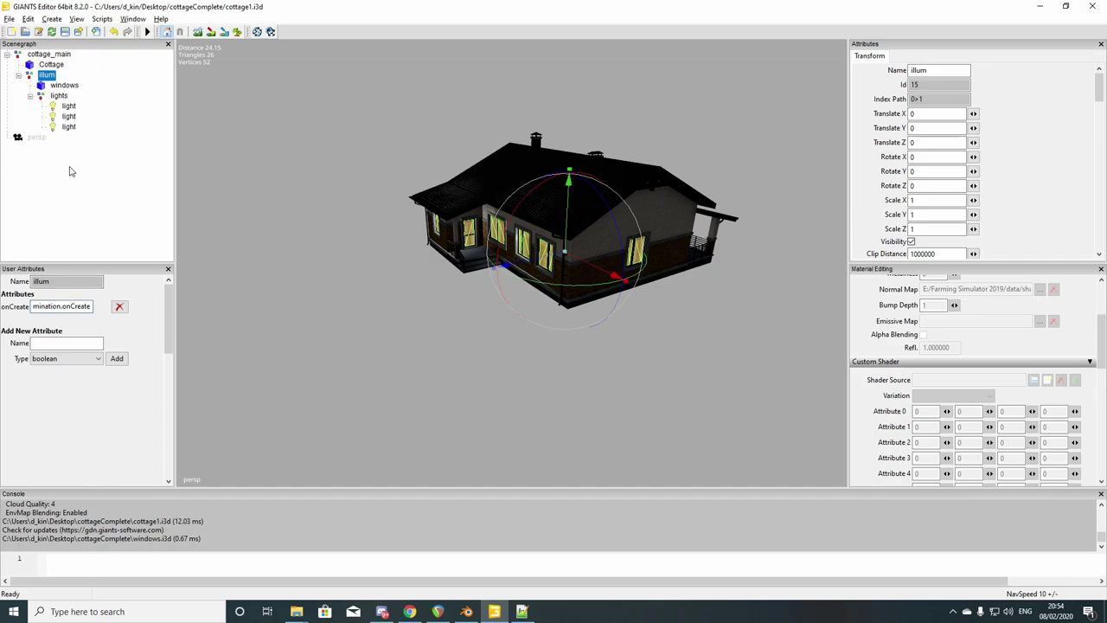
{"action": "left_click", "coordinate": [58, 96]}
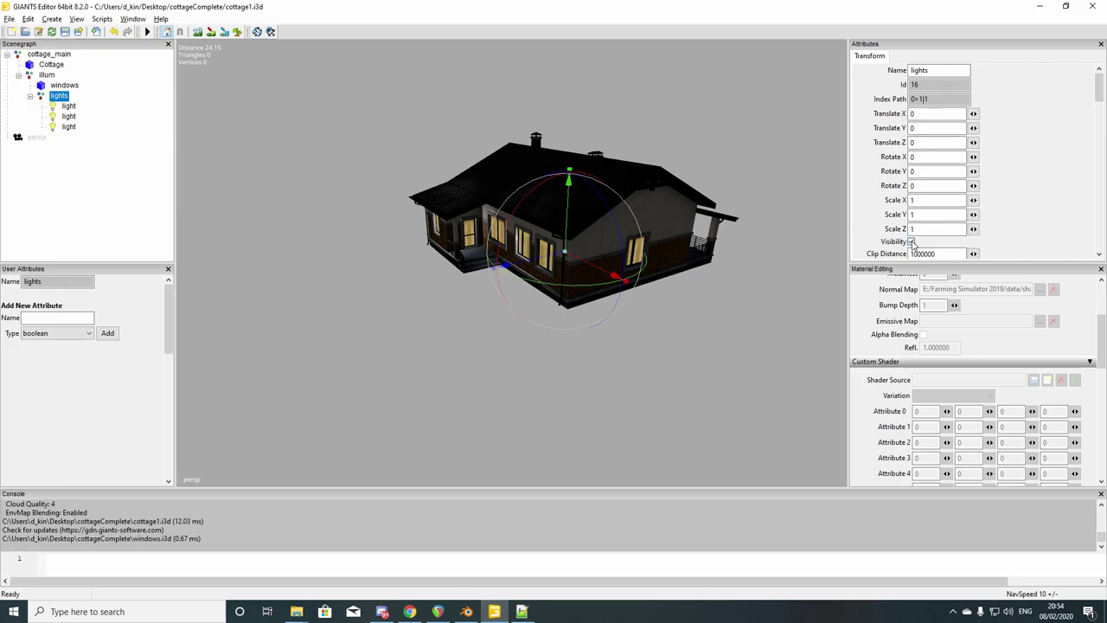
{"action": "left_click", "coordinate": [912, 242]}
{"action": "left_click", "coordinate": [39, 158]}
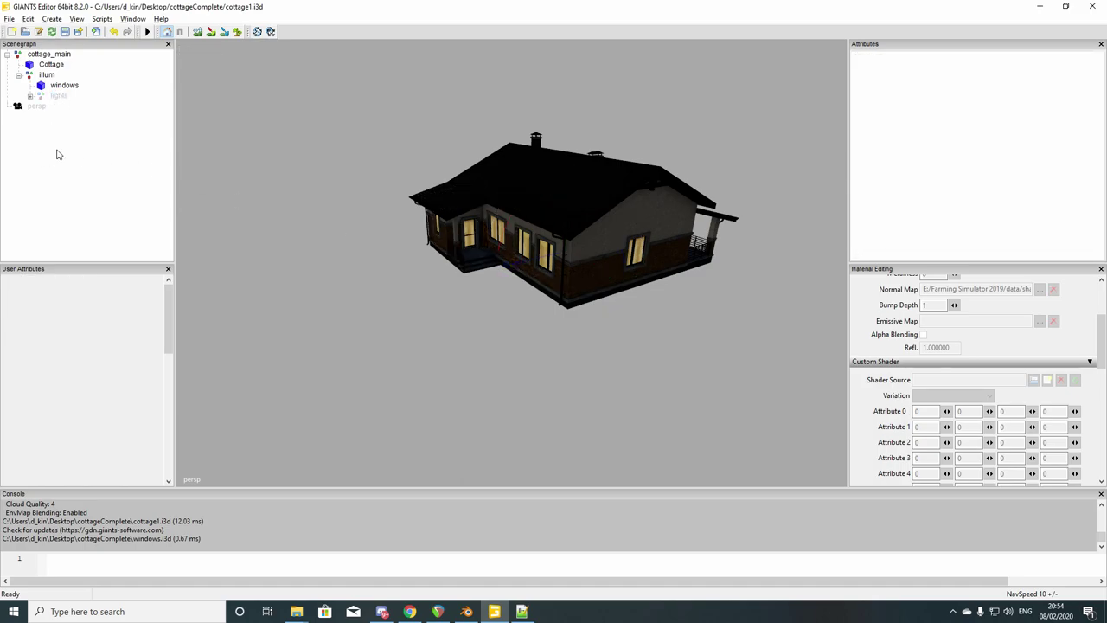
{"action": "left_click", "coordinate": [65, 32]}
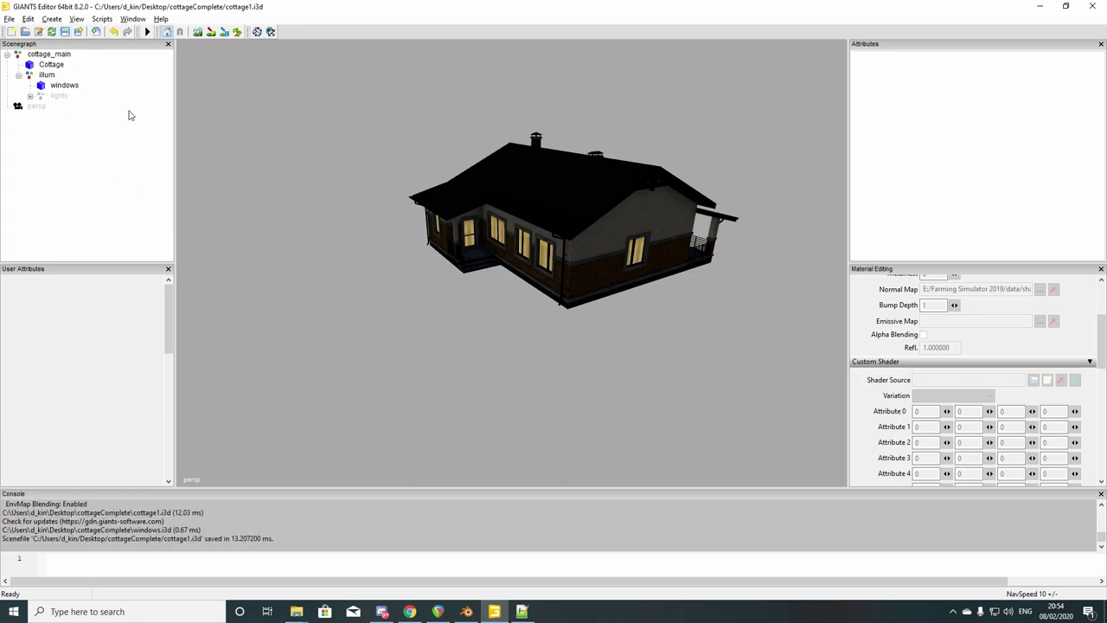
Collapse the cottage_main hierarchy and examine the cottage's windows and porch door up close and from several sides
{"action": "left_click", "coordinate": [19, 76]}
{"action": "left_click", "coordinate": [7, 55]}
{"action": "scroll", "coordinate": [425, 301], "scroll_direction": "up", "scroll_amount": 6}
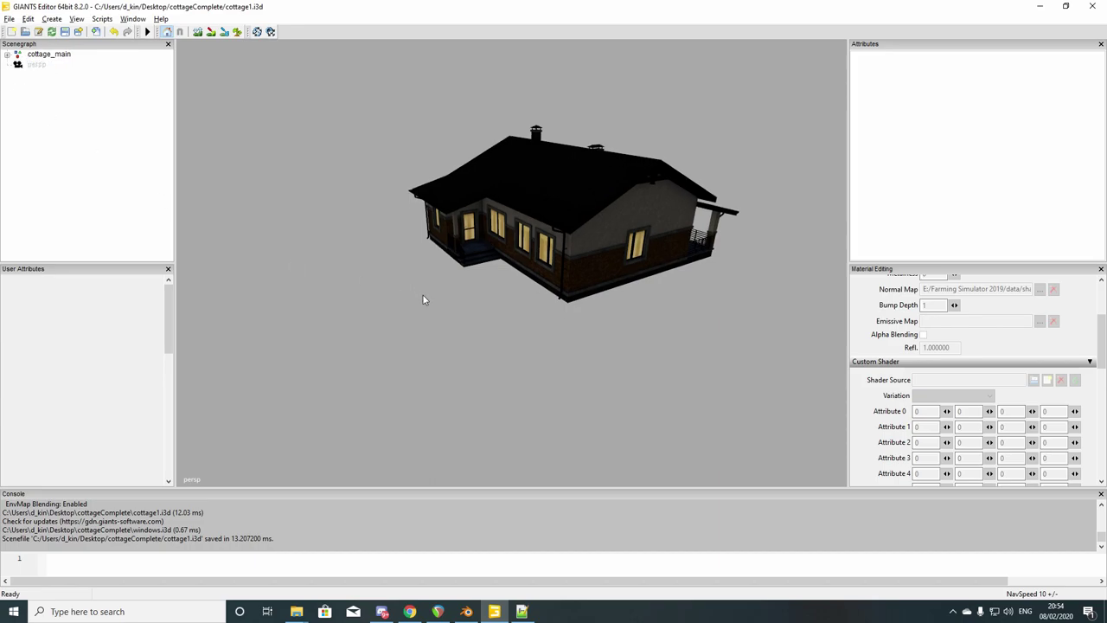
{"action": "scroll", "coordinate": [432, 201], "scroll_direction": "up", "scroll_amount": 8}
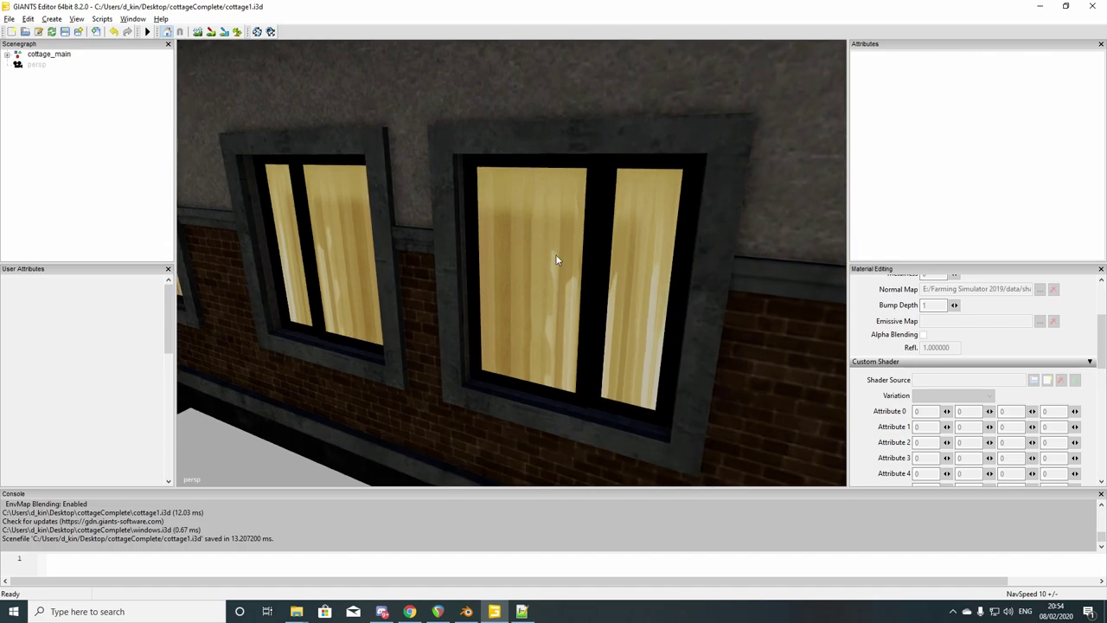
{"action": "scroll", "coordinate": [458, 229], "scroll_direction": "down", "scroll_amount": 5}
{"action": "right_click_drag", "start_coordinate": [458, 229], "coordinate": [554, 285]}
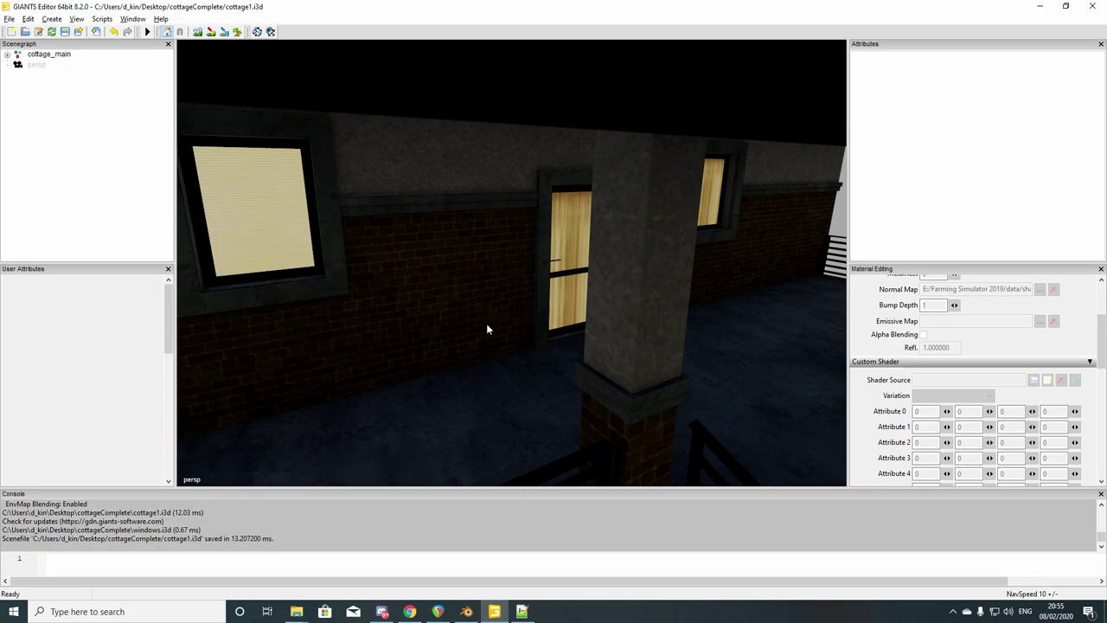
{"action": "right_click_drag", "start_coordinate": [416, 279], "coordinate": [432, 297]}
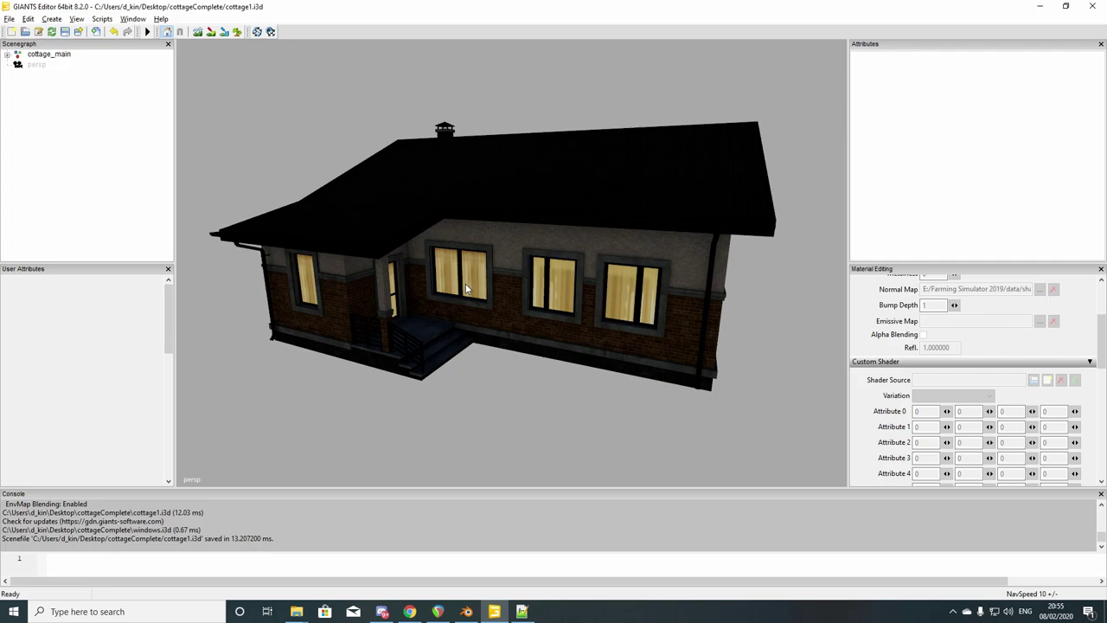
{"action": "right_click_drag", "start_coordinate": [525, 325], "coordinate": [442, 321]}
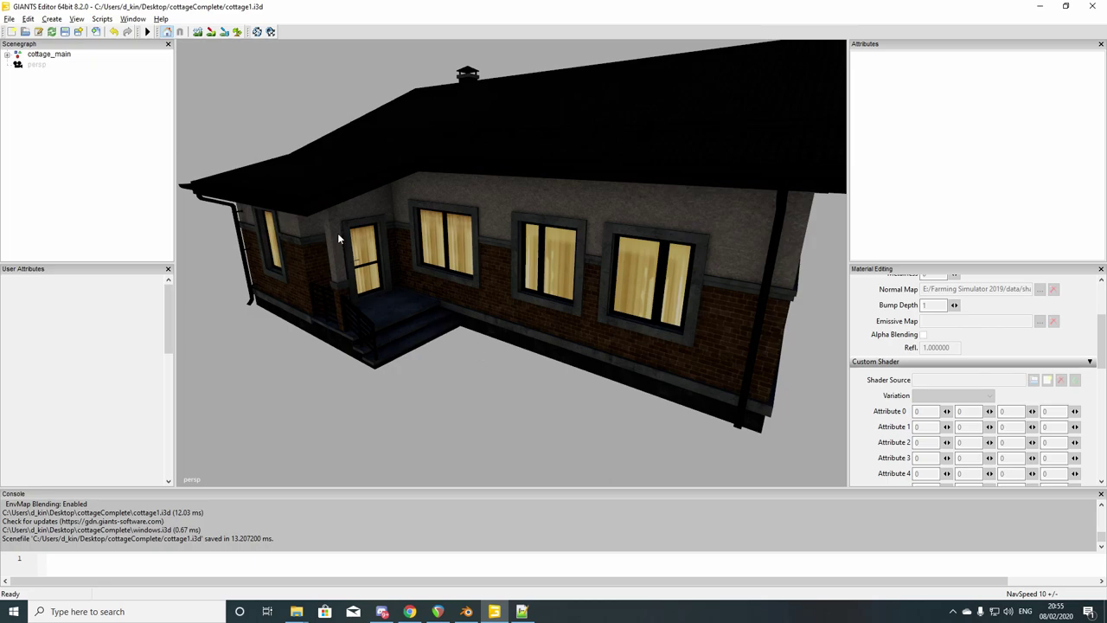
Save the cottage scene again and close GIANTS Editor and Notepad++
{"action": "left_click", "coordinate": [64, 31]}
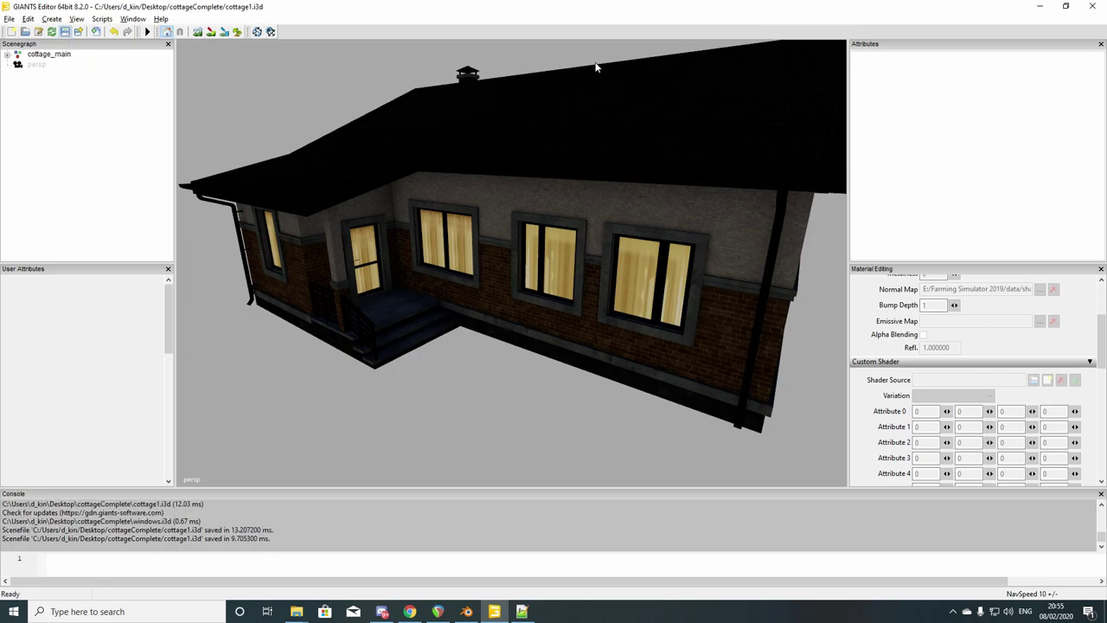
{"action": "left_click", "coordinate": [1095, 7]}
{"action": "left_click", "coordinate": [1098, 22]}
{"action": "left_click", "coordinate": [1091, 7]}
Close the game's maps folder window and delete the windows and windows.i3d.shapes files from the cottageComplete folder
{"action": "left_click", "coordinate": [874, 141]}
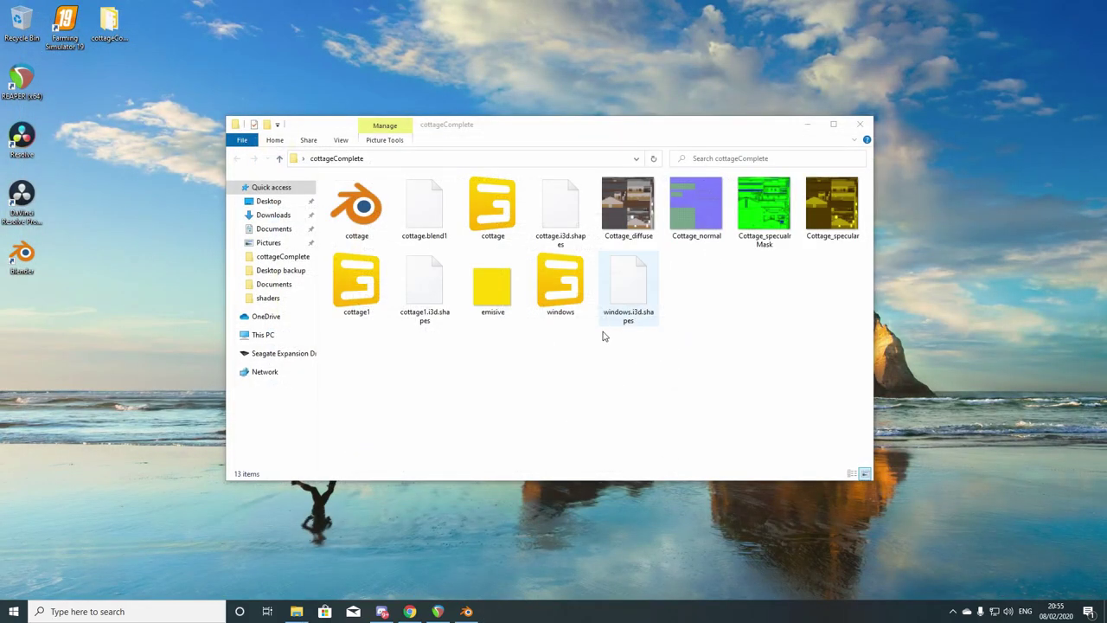
{"action": "left_click_drag", "start_coordinate": [724, 382], "coordinate": [531, 275]}
{"action": "key", "text": "Delete"}
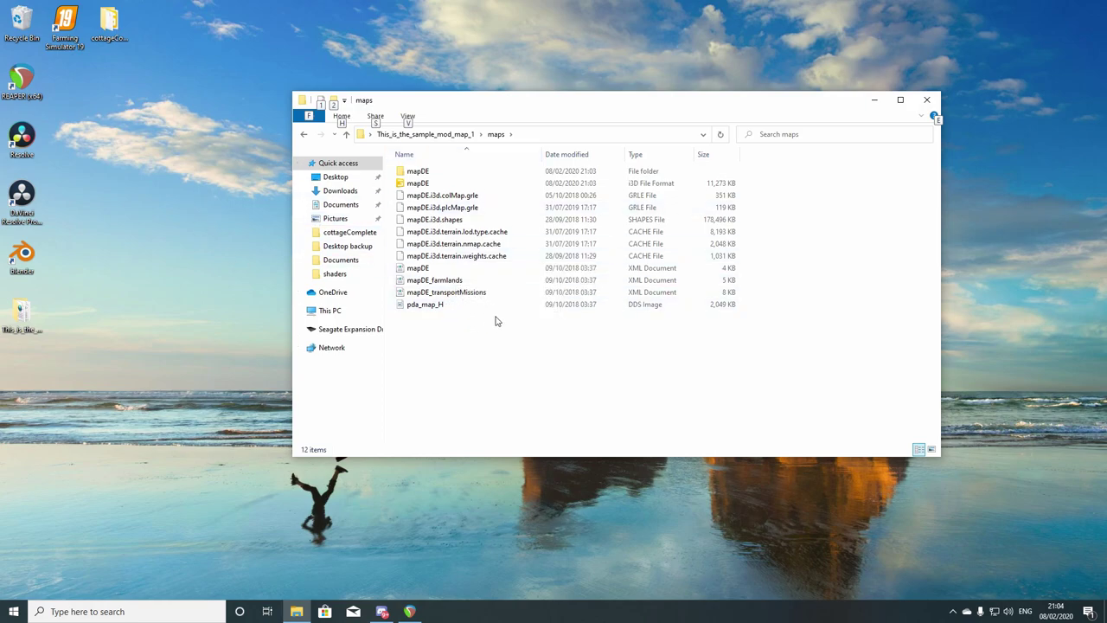
Create a new folder named textures in the sample mod map's maps folder
{"action": "right_click", "coordinate": [451, 358]}
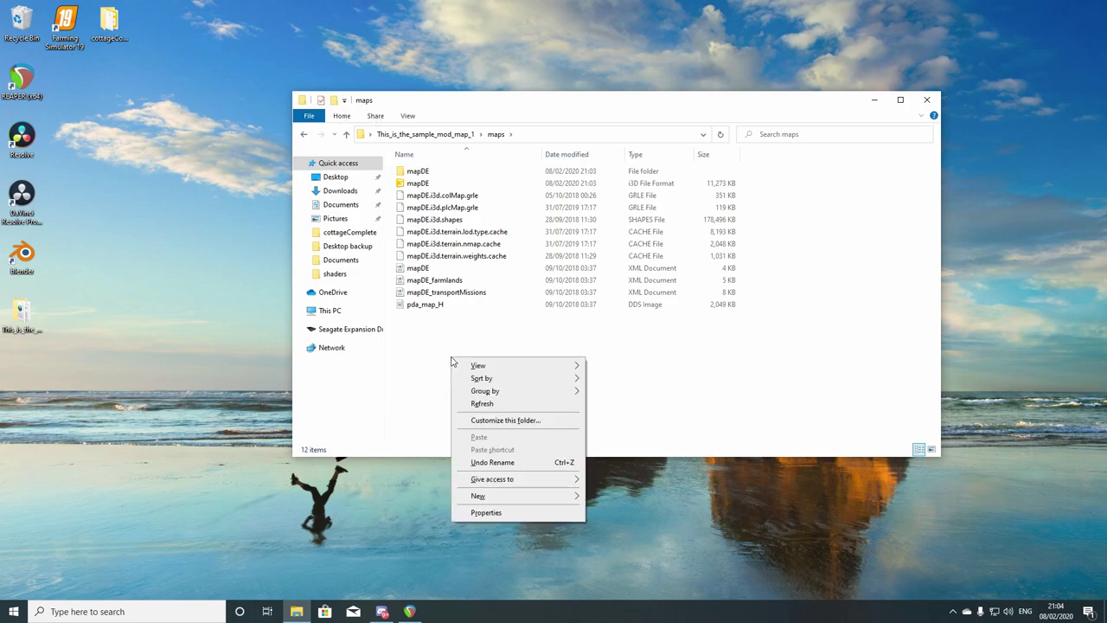
{"action": "mouse_move", "coordinate": [497, 496]}
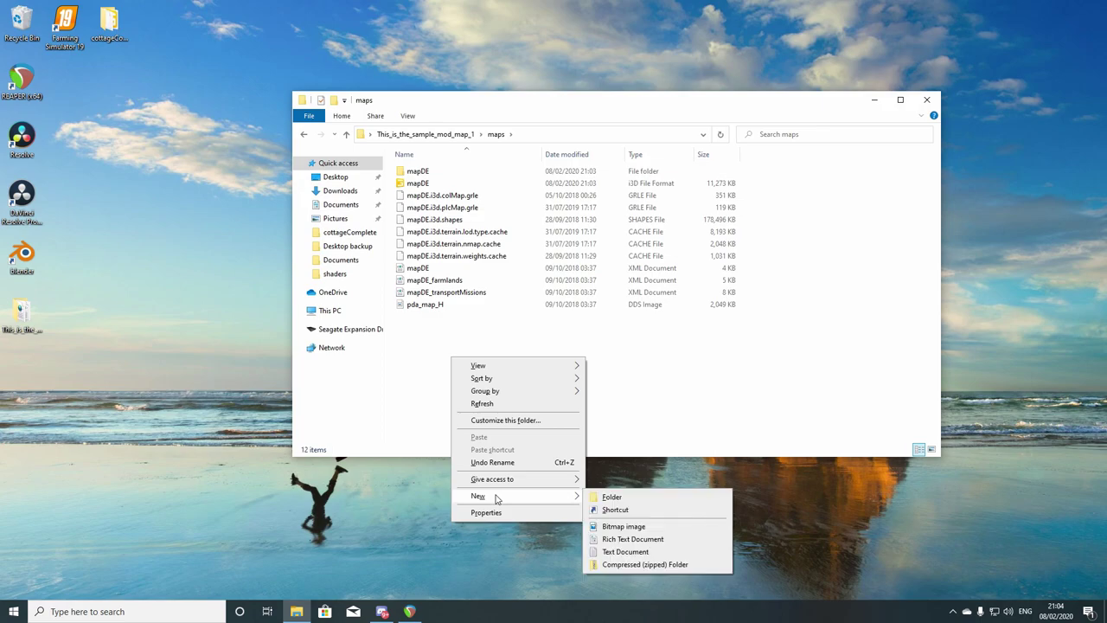
{"action": "left_click", "coordinate": [610, 497]}
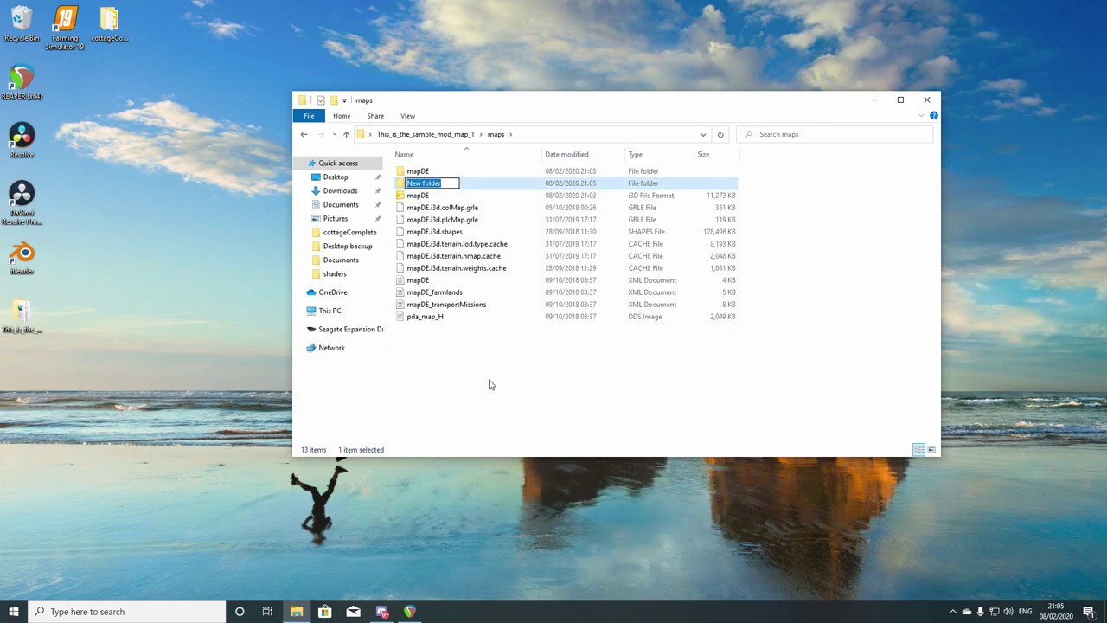
{"action": "type", "text": "textures"}
{"action": "key", "text": "Return"}
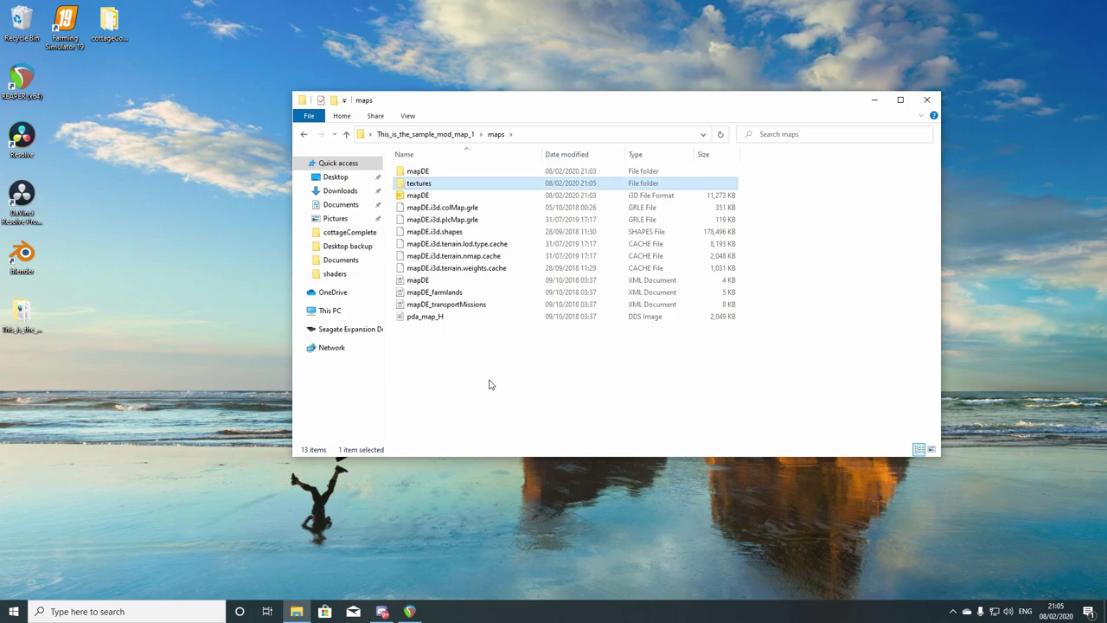
Copy the Cottage_diffuse, Cottage_normal, Cottage_specualrMask, Cottage_specular and emisive textures from the cottageComplete folder into the map's new textures folder
{"action": "double_click", "coordinate": [415, 184]}
{"action": "double_click", "coordinate": [126, 38]}
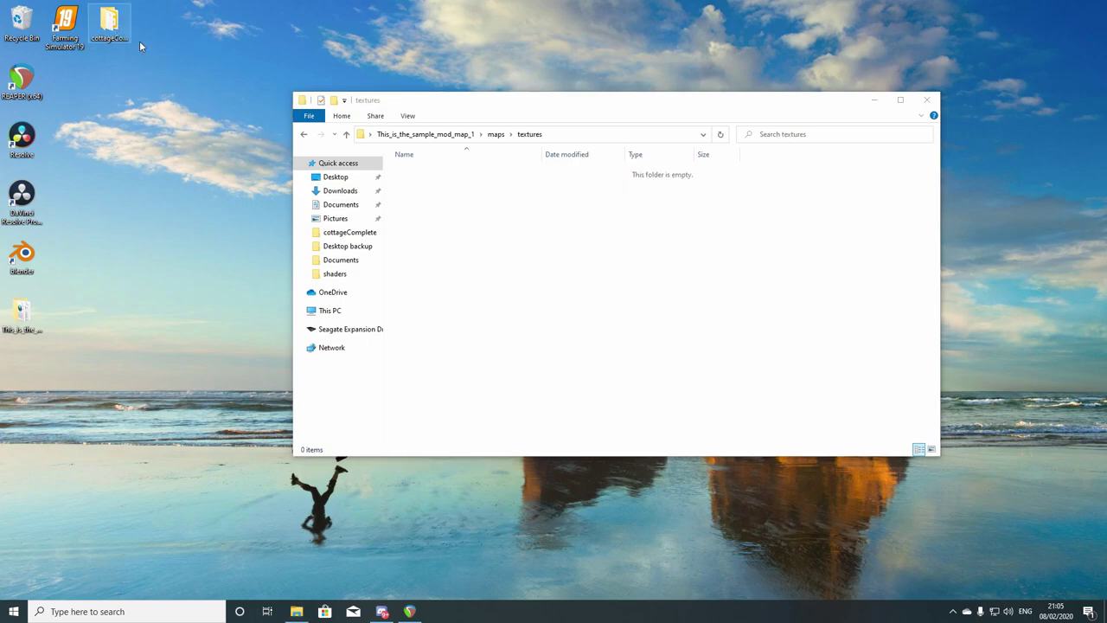
{"action": "left_click_drag", "start_coordinate": [596, 123], "coordinate": [298, 40]}
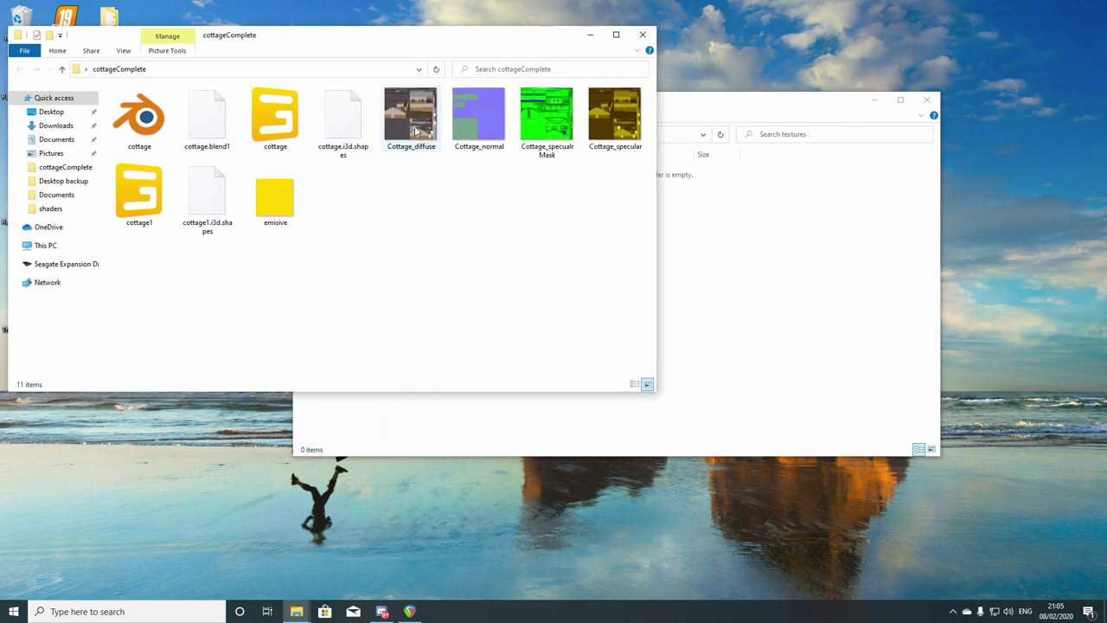
{"action": "left_click", "coordinate": [289, 208]}
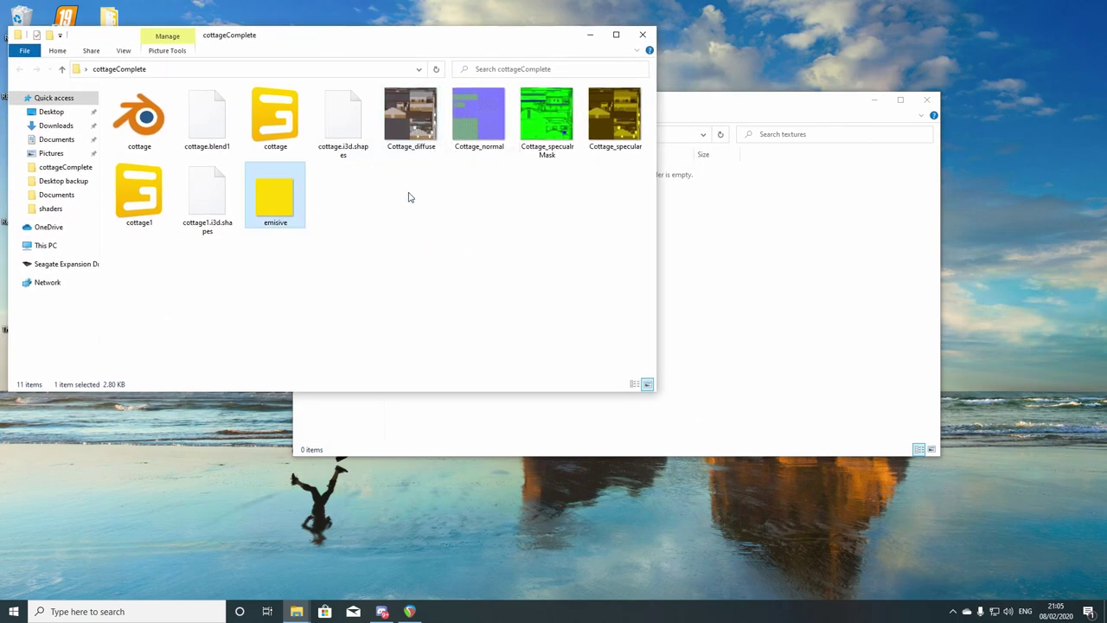
{"action": "left_click", "coordinate": [543, 128], "text": "ctrl"}
{"action": "left_click", "coordinate": [613, 117], "text": "ctrl"}
{"action": "right_click_drag", "start_coordinate": [430, 134], "coordinate": [781, 292]}
{"action": "left_click", "coordinate": [820, 321]}
{"action": "left_click", "coordinate": [602, 314]}
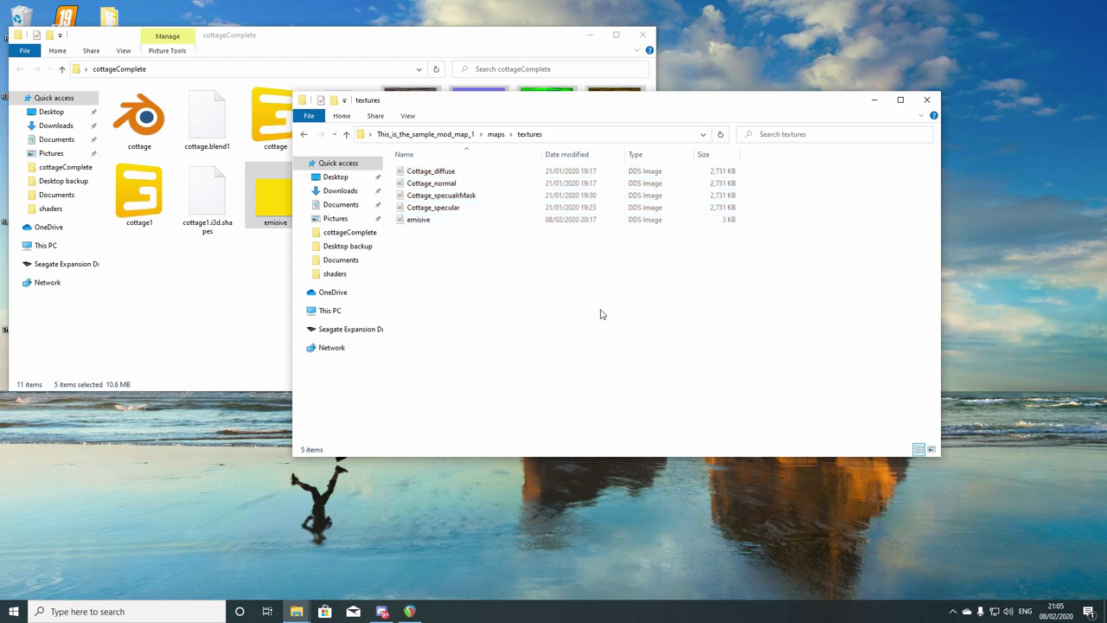
Copy the cottage and cottage1 i3d files with their shapes files from cottageComplete into the maps folder and close the cottageComplete window
{"action": "left_click", "coordinate": [395, 37]}
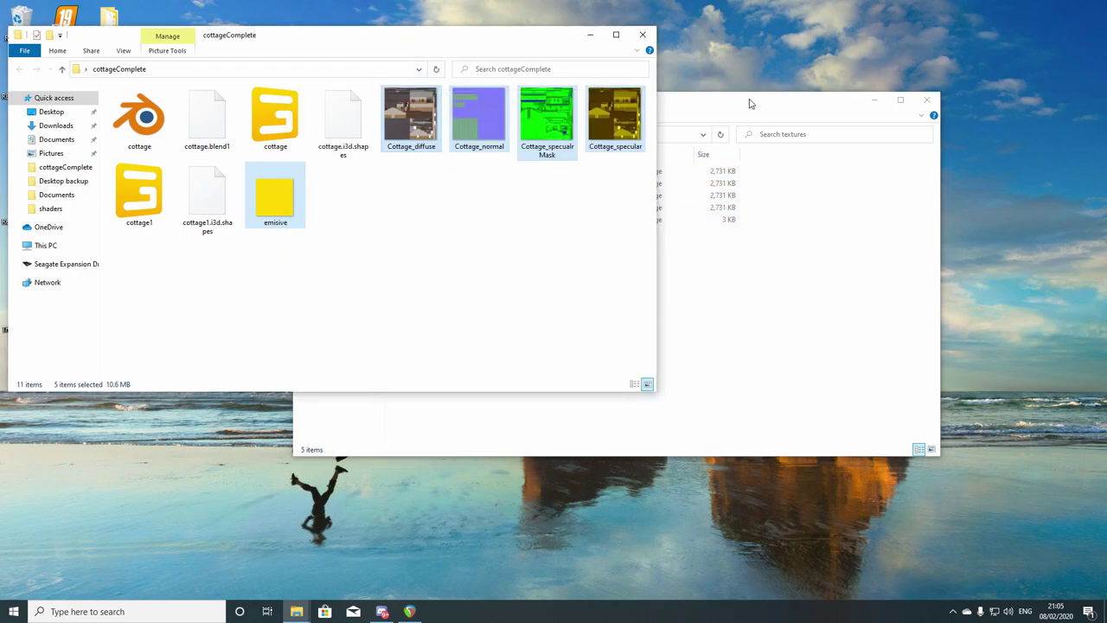
{"action": "left_click", "coordinate": [733, 122]}
{"action": "key", "text": "BackSpace"}
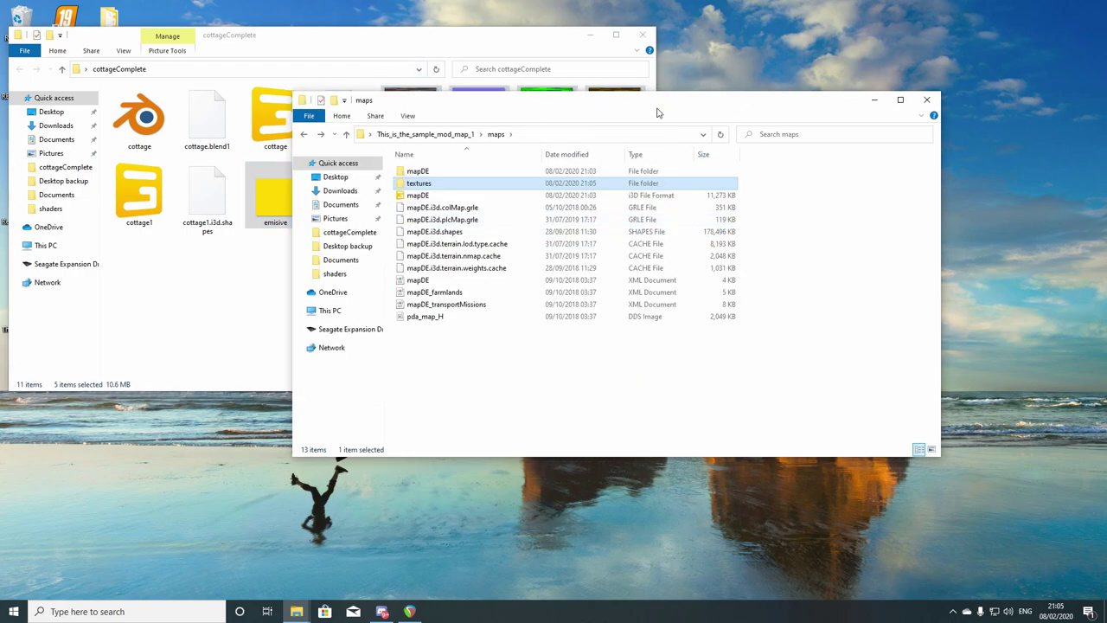
{"action": "left_click_drag", "start_coordinate": [611, 110], "coordinate": [754, 61]}
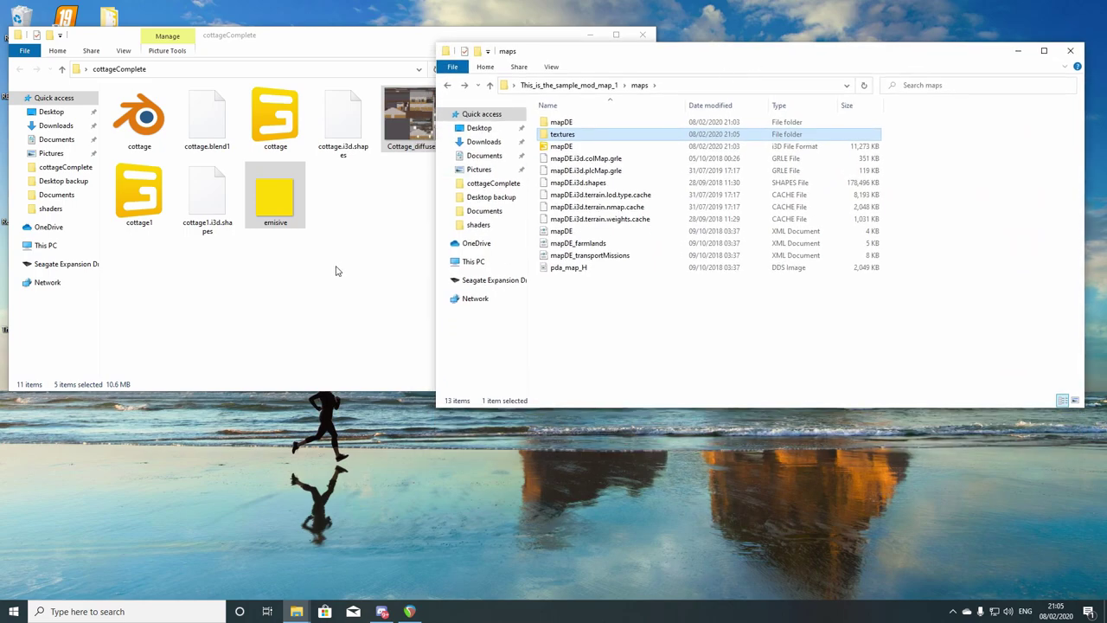
{"action": "left_click", "coordinate": [303, 131]}
{"action": "left_click", "coordinate": [345, 138], "text": "ctrl"}
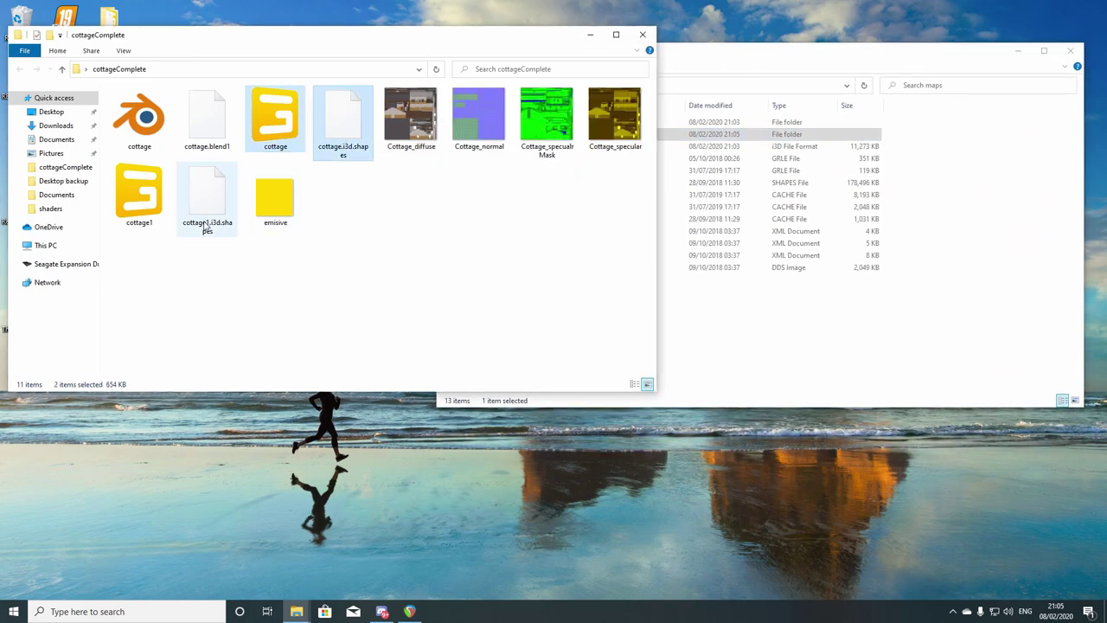
{"action": "left_click", "coordinate": [205, 208], "text": "ctrl"}
{"action": "left_click", "coordinate": [138, 195], "text": "ctrl"}
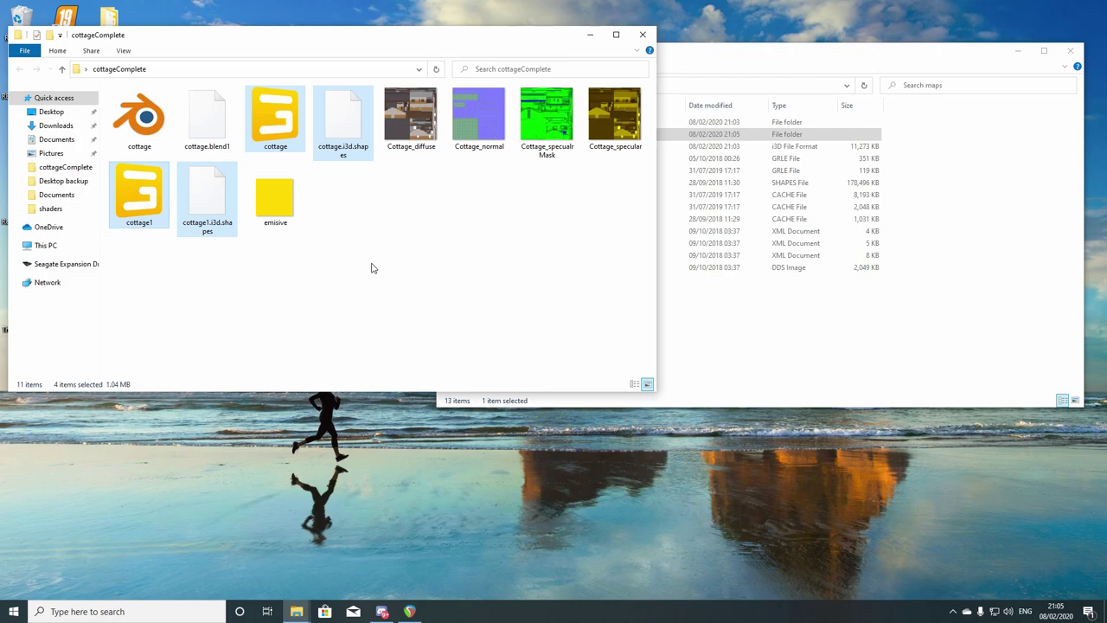
{"action": "right_click_drag", "start_coordinate": [346, 138], "coordinate": [735, 360]}
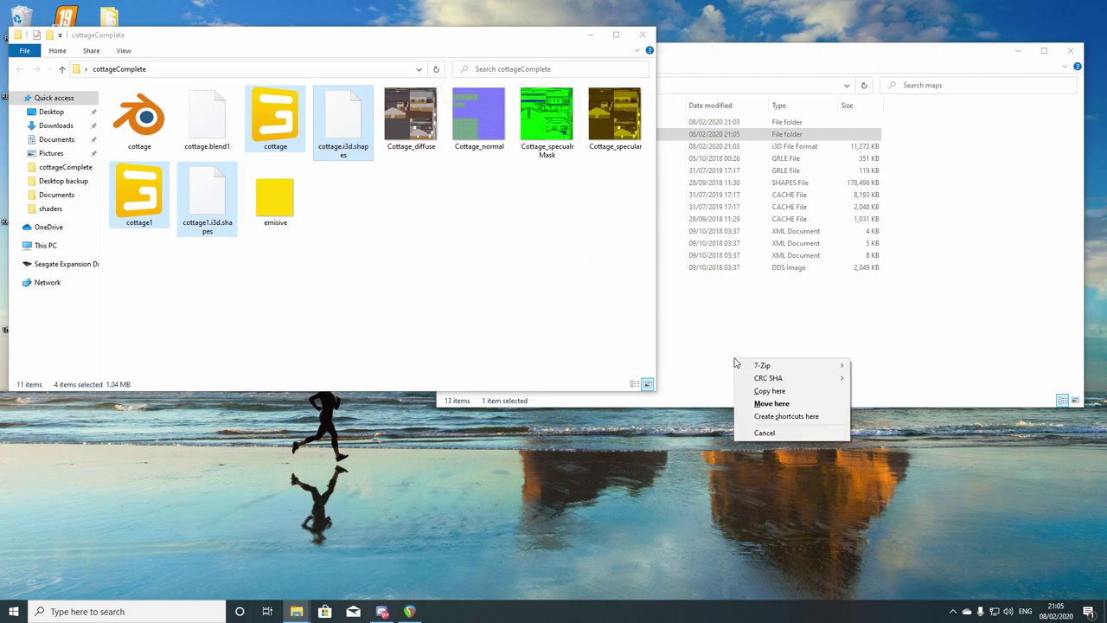
{"action": "left_click", "coordinate": [767, 390]}
{"action": "left_click", "coordinate": [397, 52]}
{"action": "left_click", "coordinate": [643, 35]}
{"action": "left_click_drag", "start_coordinate": [670, 51], "coordinate": [464, 53]}
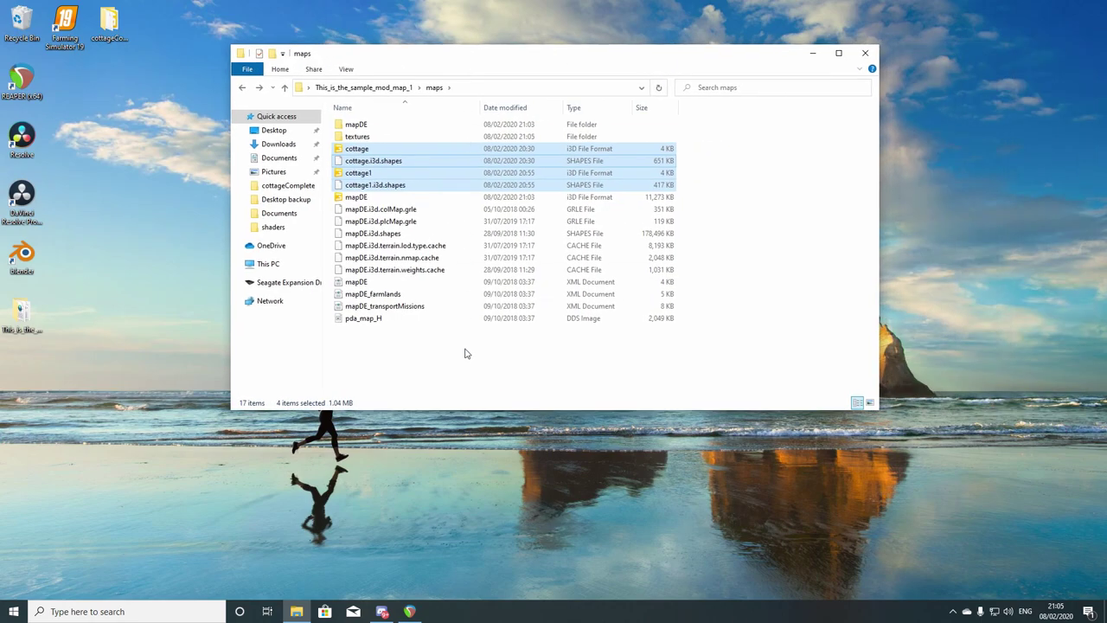
{"action": "left_click", "coordinate": [465, 356]}
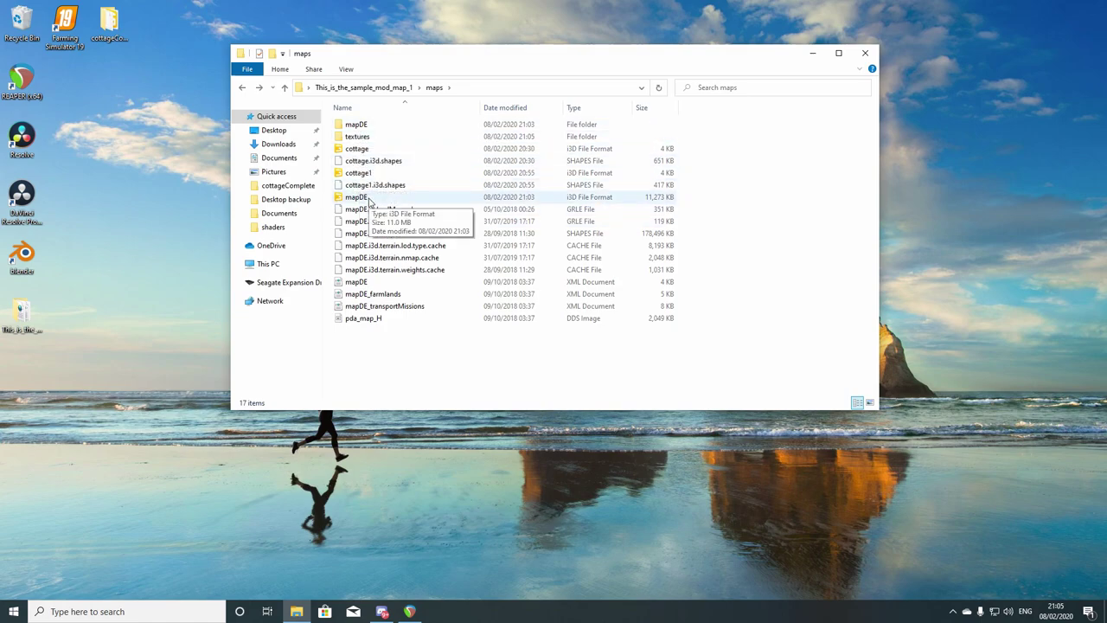
{"action": "left_click", "coordinate": [357, 138]}
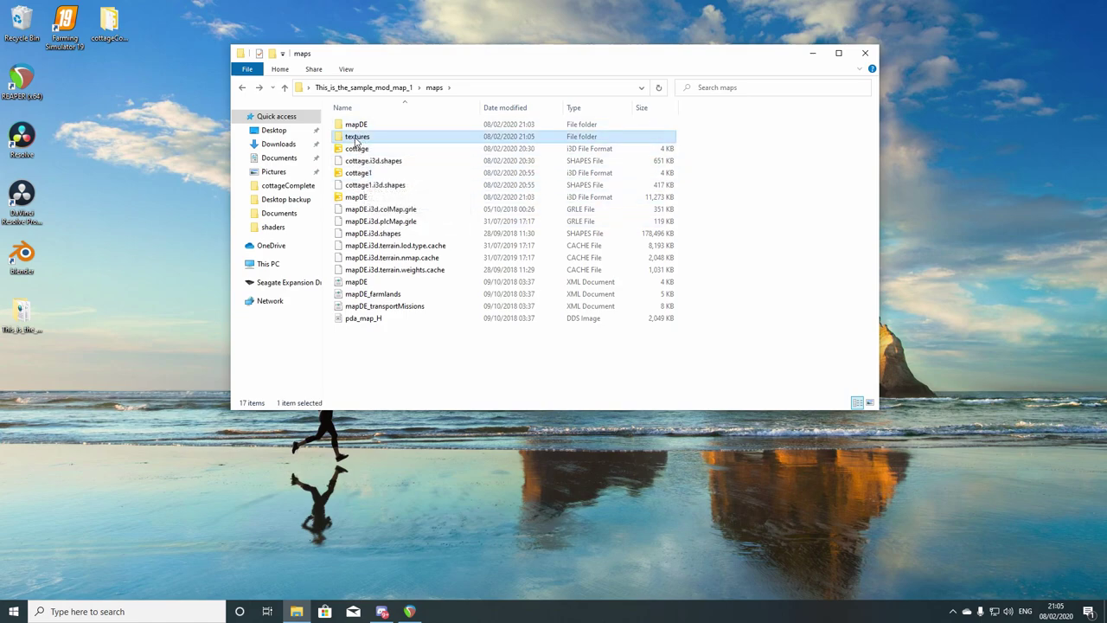
{"action": "left_click", "coordinate": [355, 137]}
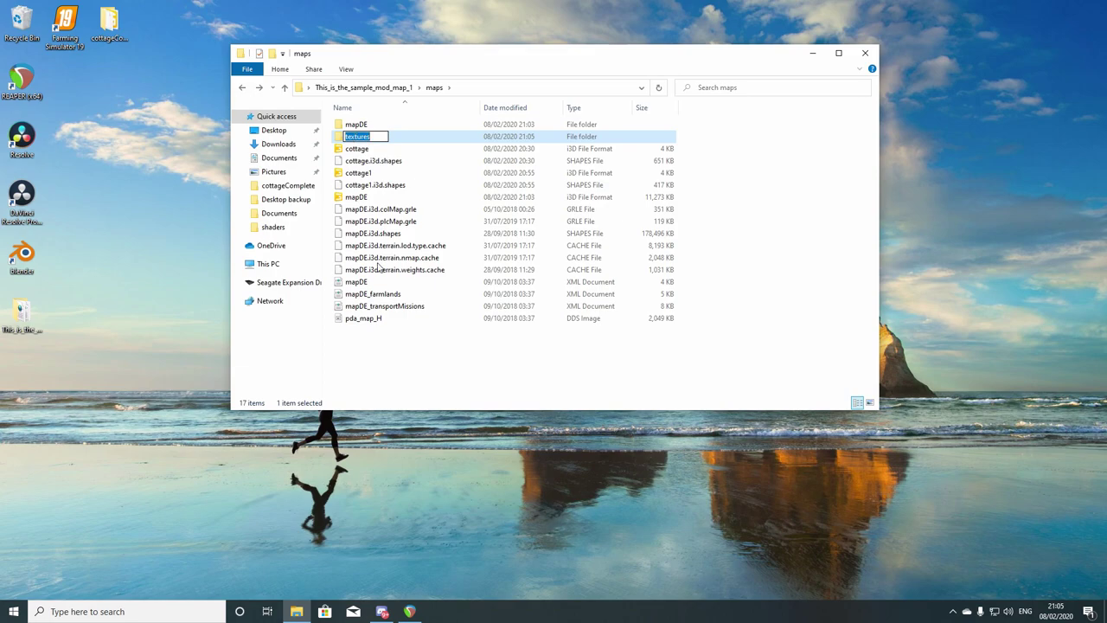
{"action": "left_click", "coordinate": [422, 371]}
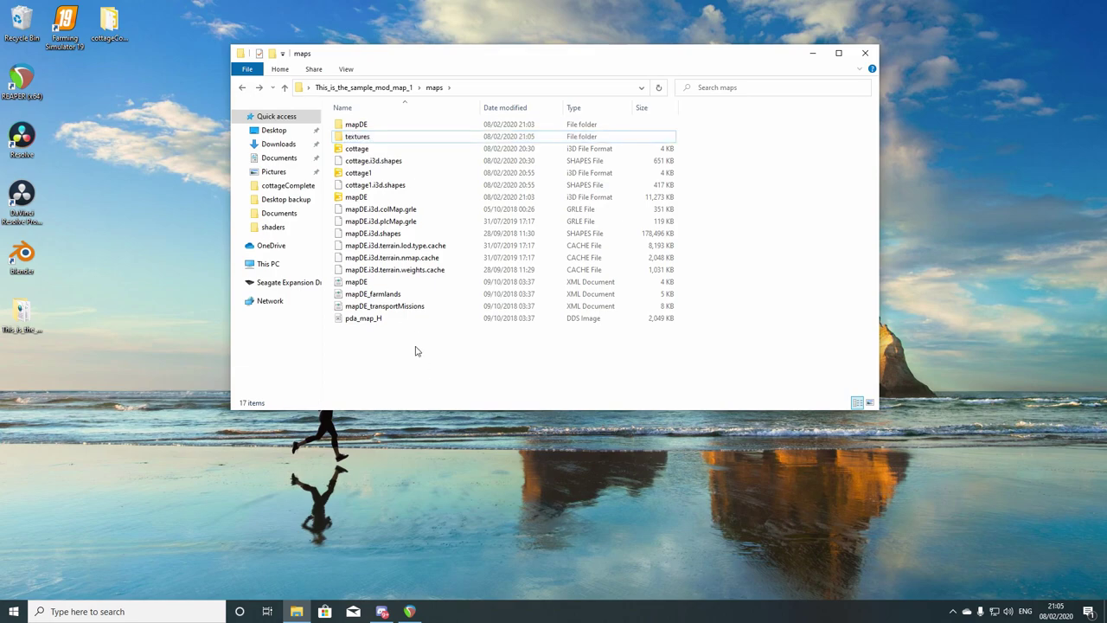
Open the copied cottage.i3d in Notepad++ and prefix the Cottage_diffuse.dds file path with textures/
{"action": "right_click", "coordinate": [357, 155]}
{"action": "left_click", "coordinate": [406, 212]}
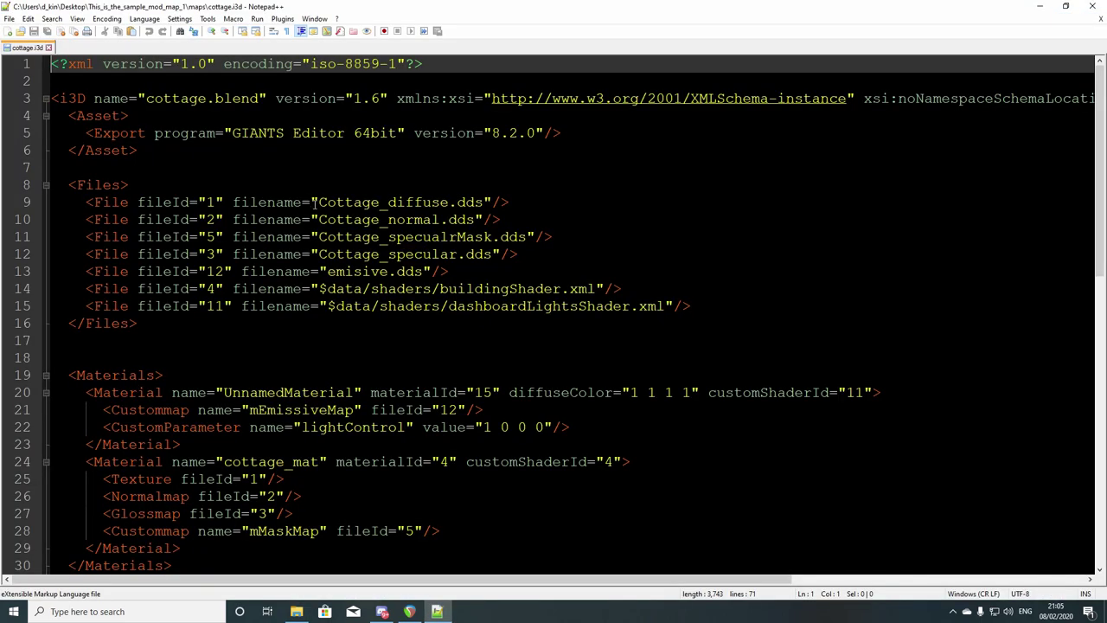
{"action": "left_click", "coordinate": [315, 201]}
{"action": "type", "text": "textures"}
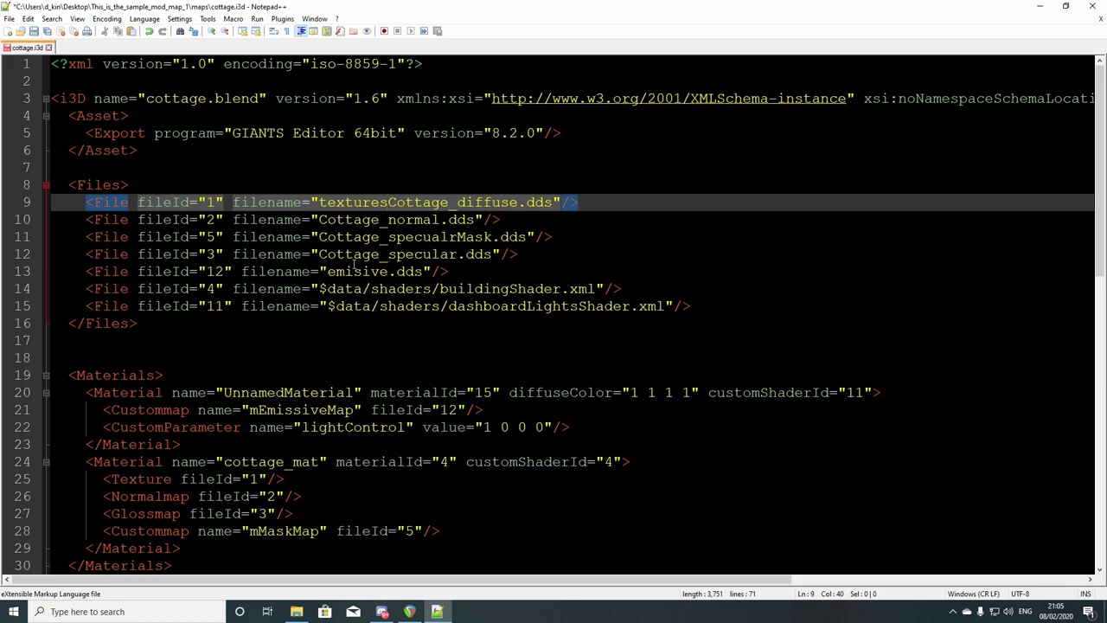
{"action": "type", "text": "/"}
{"action": "key", "text": "shift+Left"}
{"action": "key", "text": "shift+Left"}
{"action": "key", "text": "shift+Left"}
{"action": "key", "text": "shift+Left"}
{"action": "key", "text": "shift+Left"}
{"action": "key", "text": "shift+Left"}
{"action": "key", "text": "shift+Left"}
{"action": "key", "text": "shift+Left"}
{"action": "key", "text": "shift+Left"}
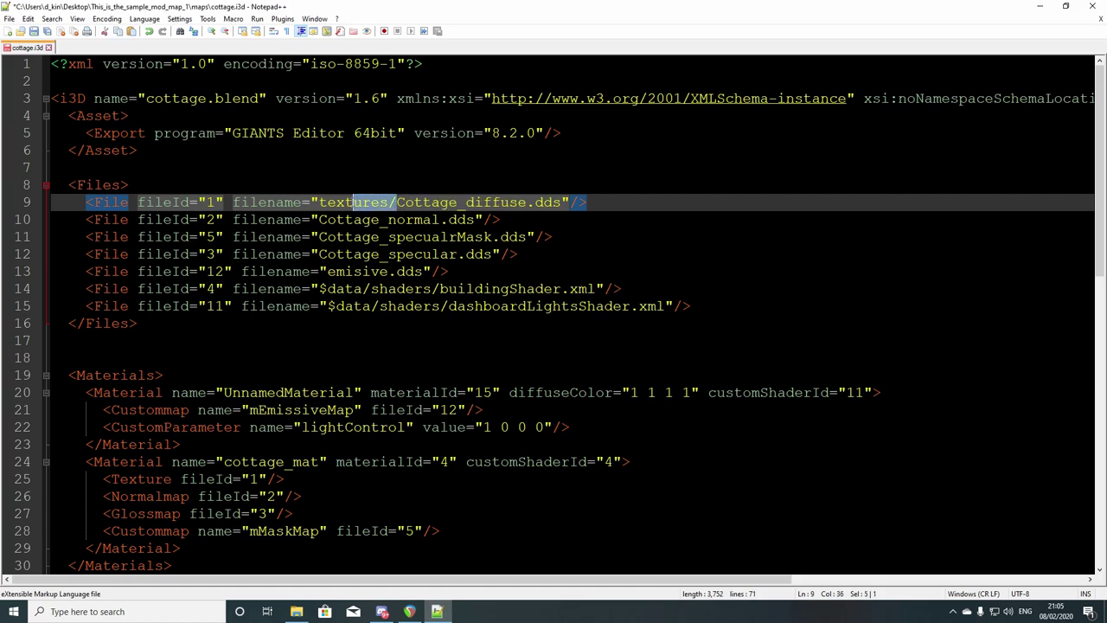
Add the textures/ prefix to the Cottage_normal, Cottage_specualrMask, Cottage_specular and emisive file paths in cottage.i3d
{"action": "key", "text": "Down"}
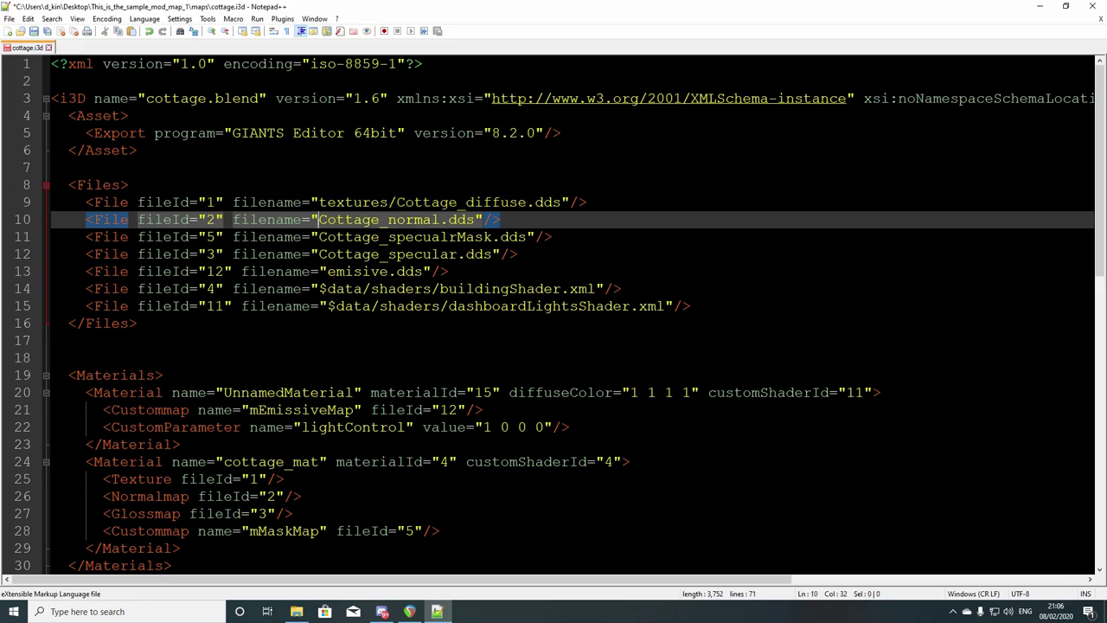
{"action": "key", "text": "ctrl+v"}
{"action": "key", "text": "Down"}
{"action": "key", "text": "ctrl+v"}
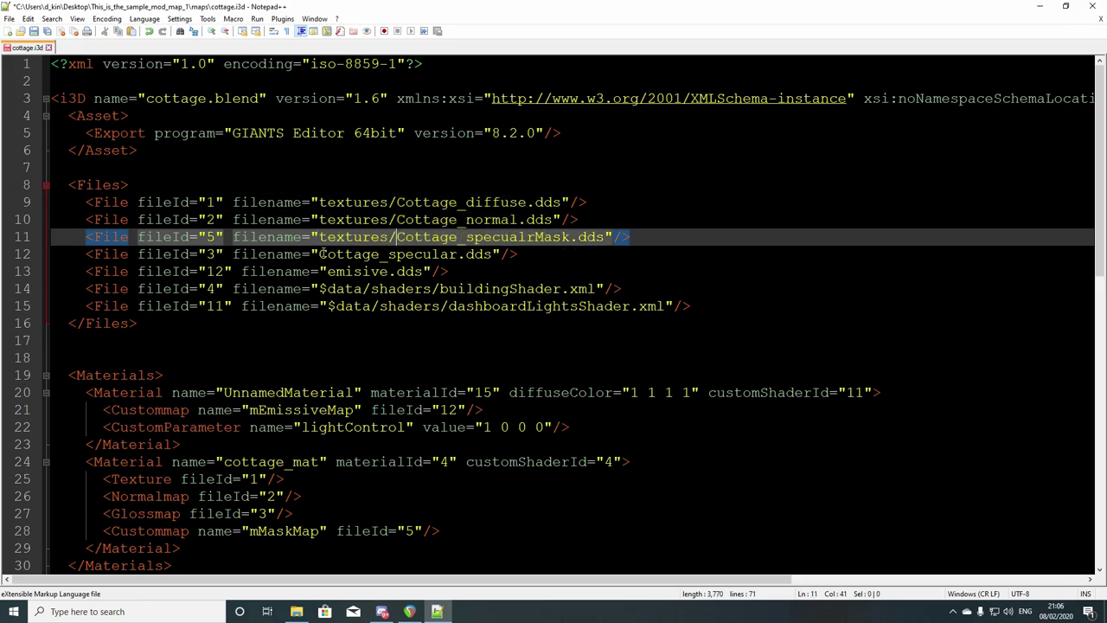
{"action": "key", "text": "Down"}
{"action": "key", "text": "ctrl+v"}
{"action": "key", "text": "Down"}
{"action": "key", "text": "ctrl+v"}
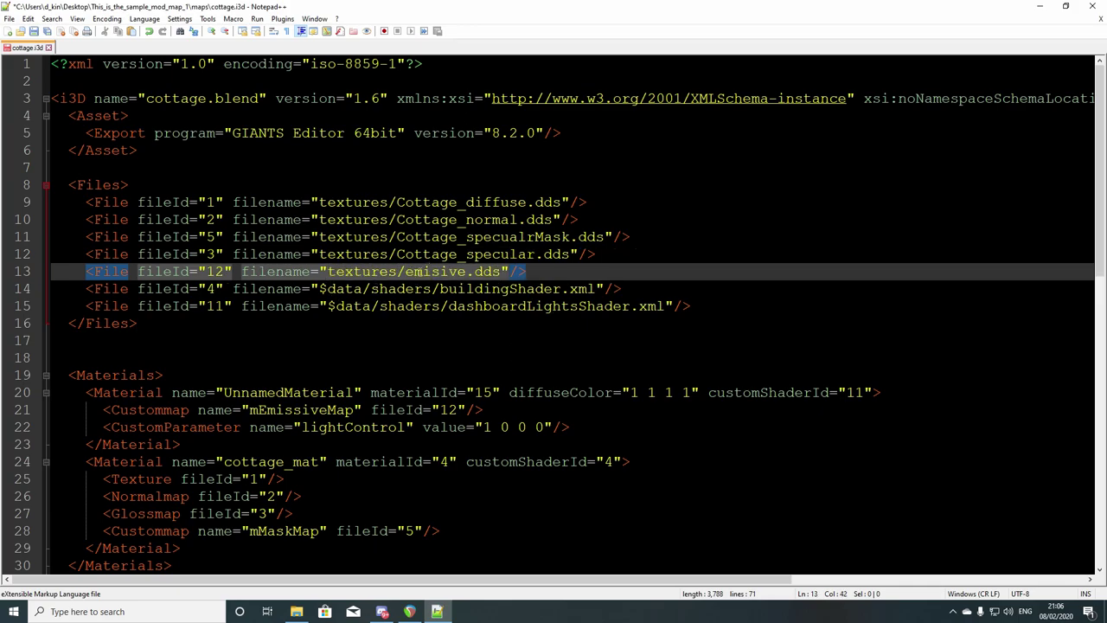
Save the edited cottage.i3d file and close Notepad++
{"action": "left_click", "coordinate": [35, 32]}
{"action": "left_click", "coordinate": [1099, 19]}
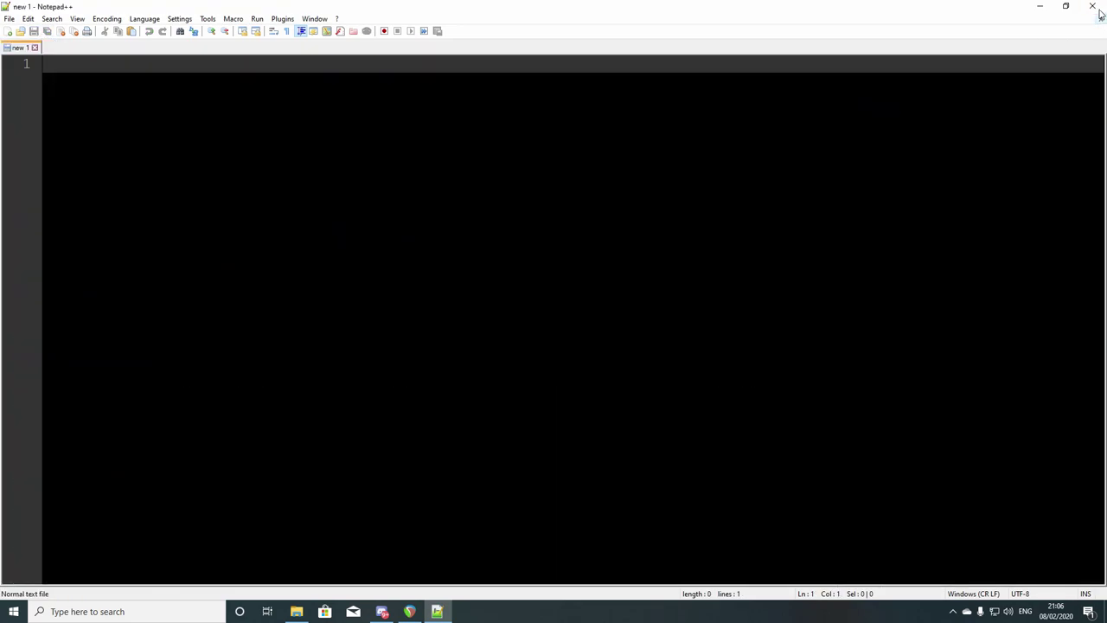
{"action": "left_click", "coordinate": [1092, 6]}
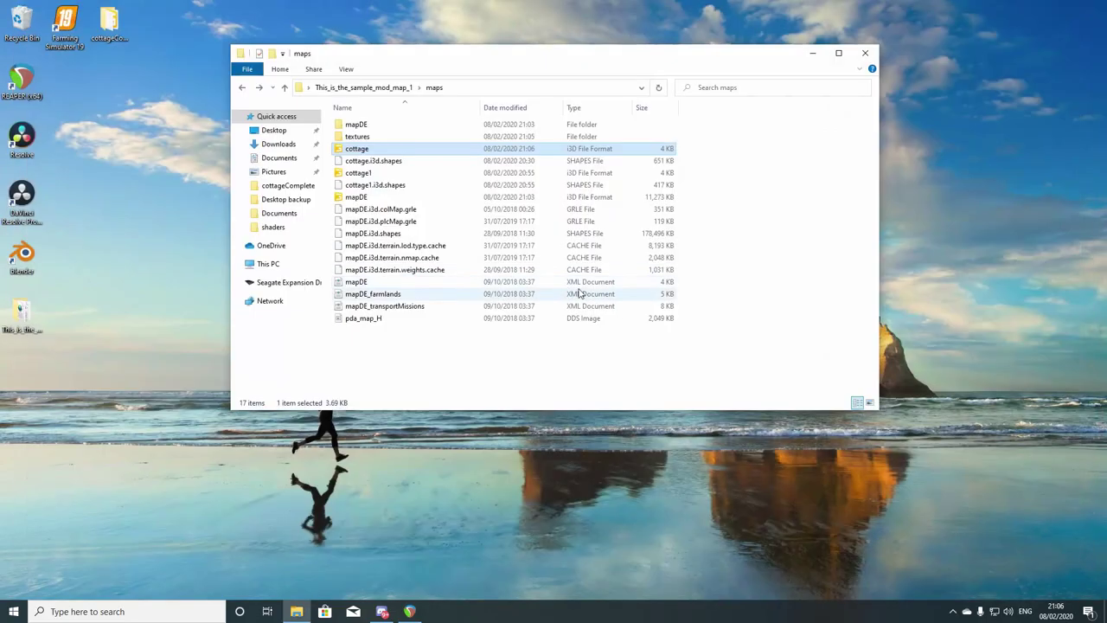
Open cottage1.i3d in Notepad++ and prefix the paths of its four Cottage texture files with textures/
{"action": "left_click", "coordinate": [352, 176]}
{"action": "right_click", "coordinate": [352, 177]}
{"action": "left_click", "coordinate": [404, 234]}
{"action": "left_click", "coordinate": [321, 203]}
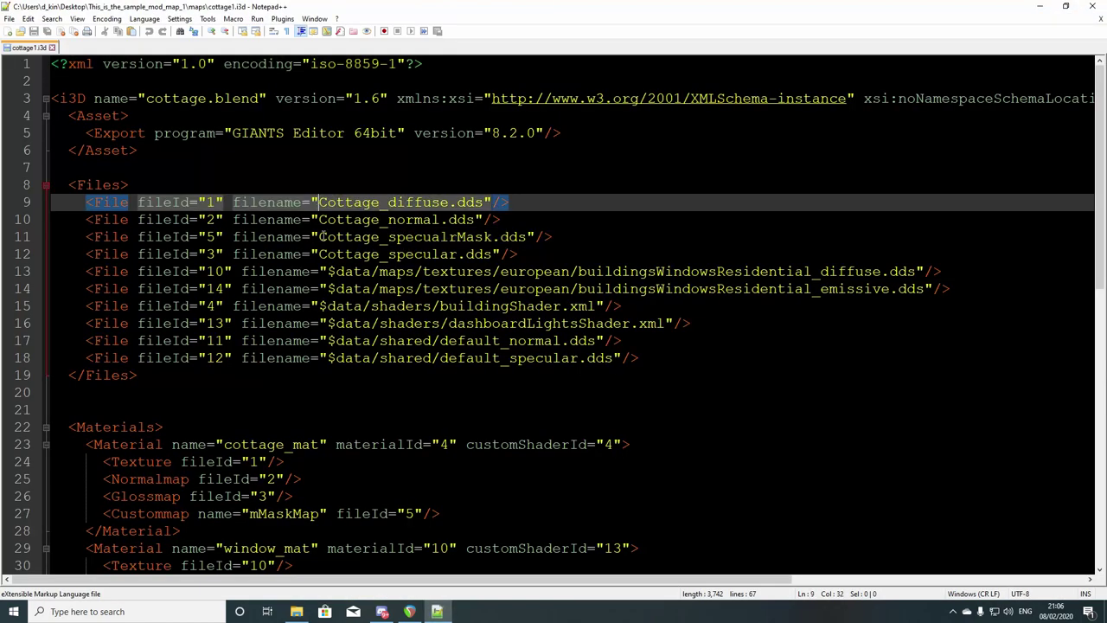
{"action": "type", "text": "textures/"}
{"action": "left_click", "coordinate": [320, 219]}
{"action": "key", "text": "ctrl+v"}
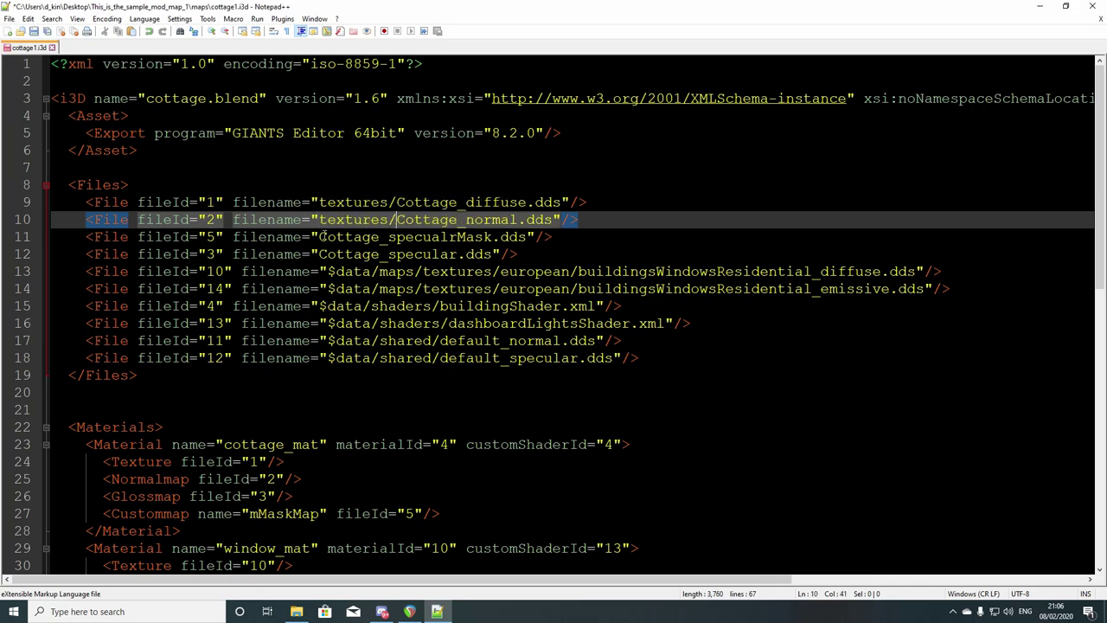
{"action": "left_click", "coordinate": [320, 237]}
{"action": "key", "text": "ctrl+v"}
{"action": "left_click", "coordinate": [320, 254]}
{"action": "key", "text": "ctrl+v"}
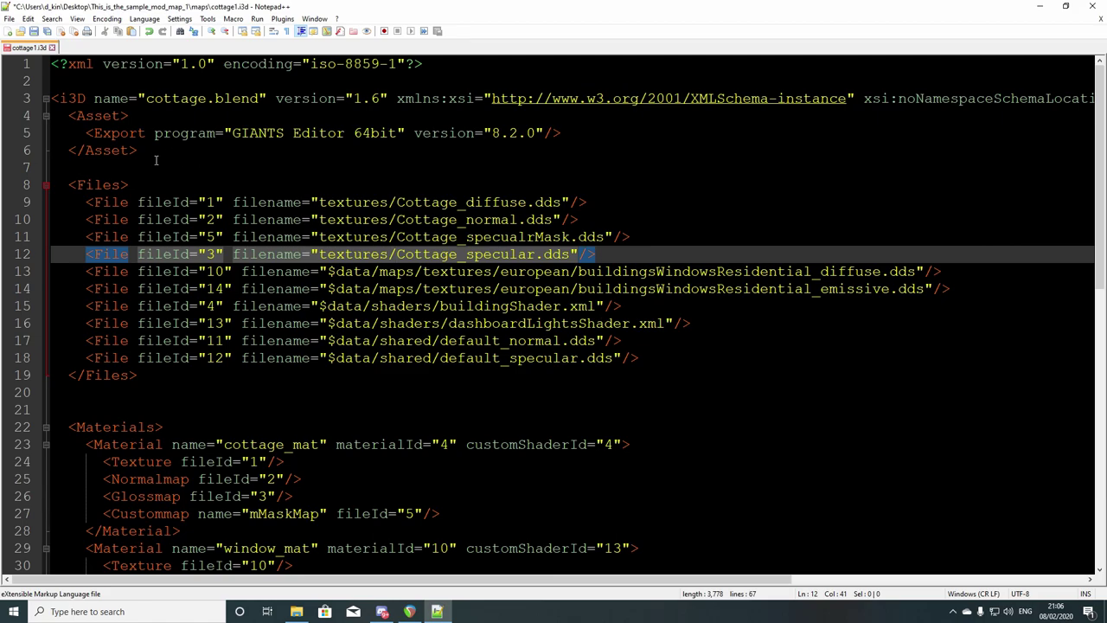
Save the edited cottage1.i3d file and close Notepad++
{"action": "left_click", "coordinate": [34, 31]}
{"action": "left_click", "coordinate": [1099, 18]}
{"action": "left_click", "coordinate": [1091, 6]}
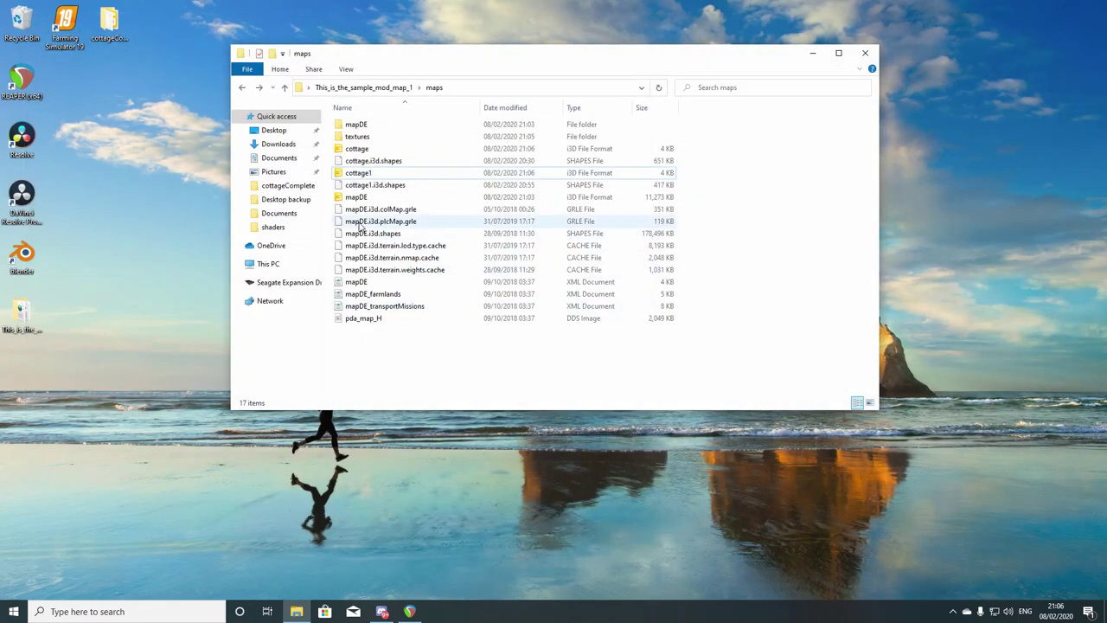
Open the relocated cottage scene in GIANTS Editor to check that it loads without errors, and close the editor again
{"action": "left_click", "coordinate": [357, 150]}
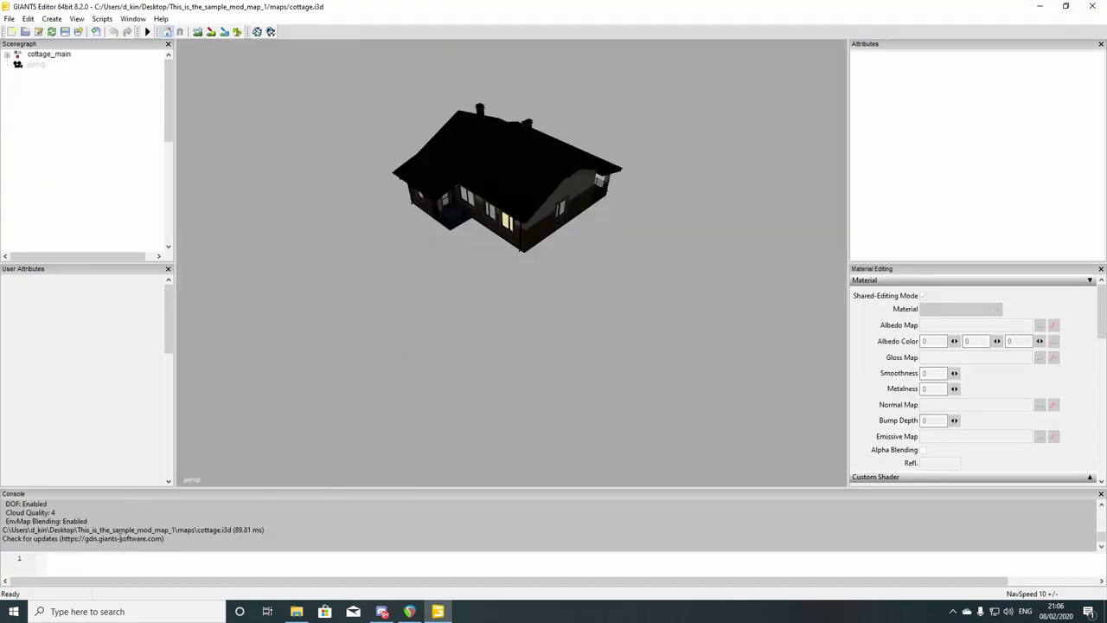
{"action": "left_click", "coordinate": [1092, 6]}
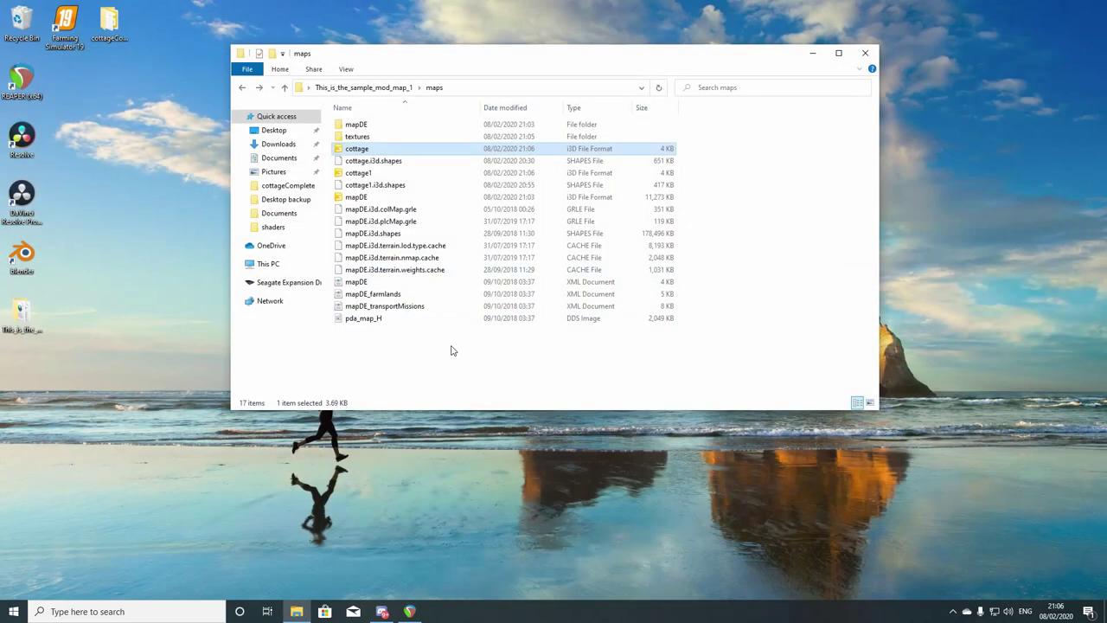
Open the mapDE scene in GIANTS Editor at the grass plot beside the farmyard silo and close the User Attributes panel
{"action": "left_click", "coordinate": [356, 197]}
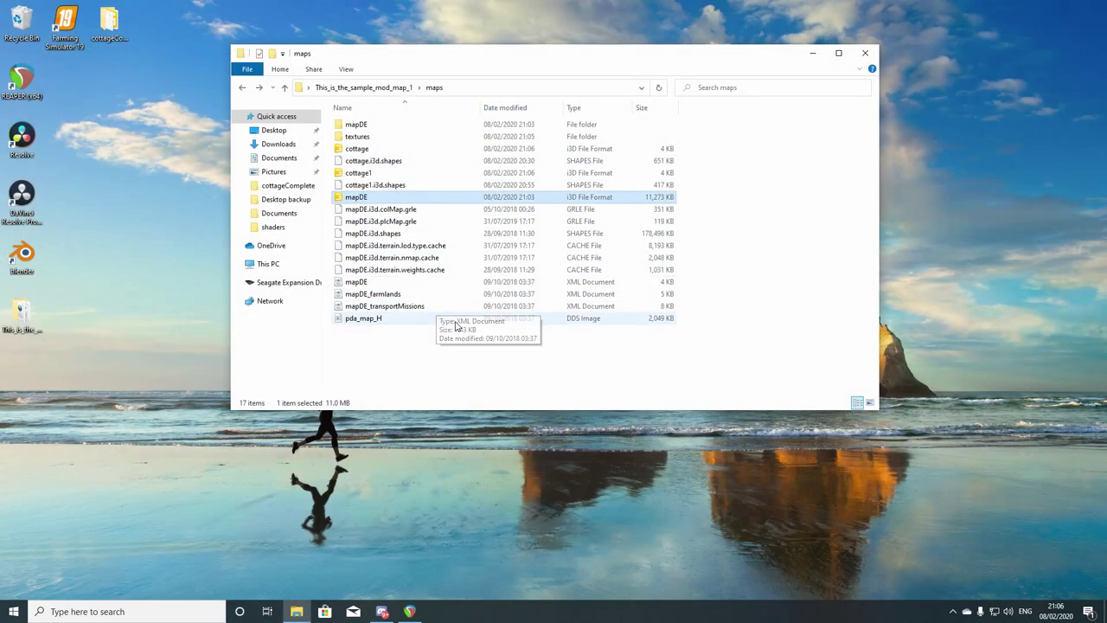
{"action": "key", "text": "Return"}
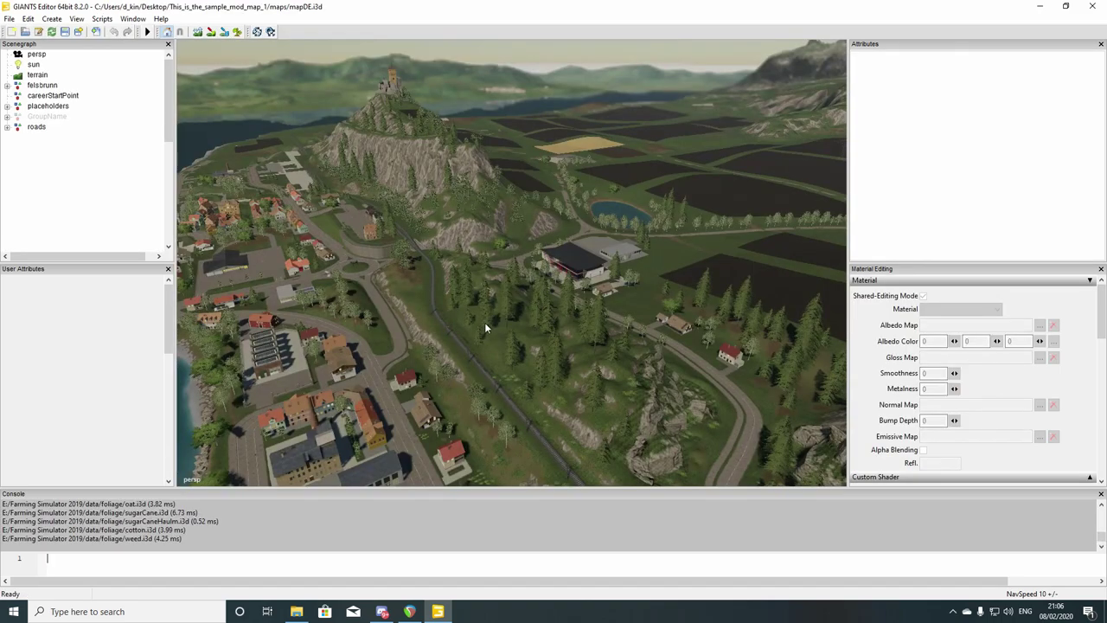
{"action": "right_click_drag", "start_coordinate": [484, 321], "coordinate": [509, 223]}
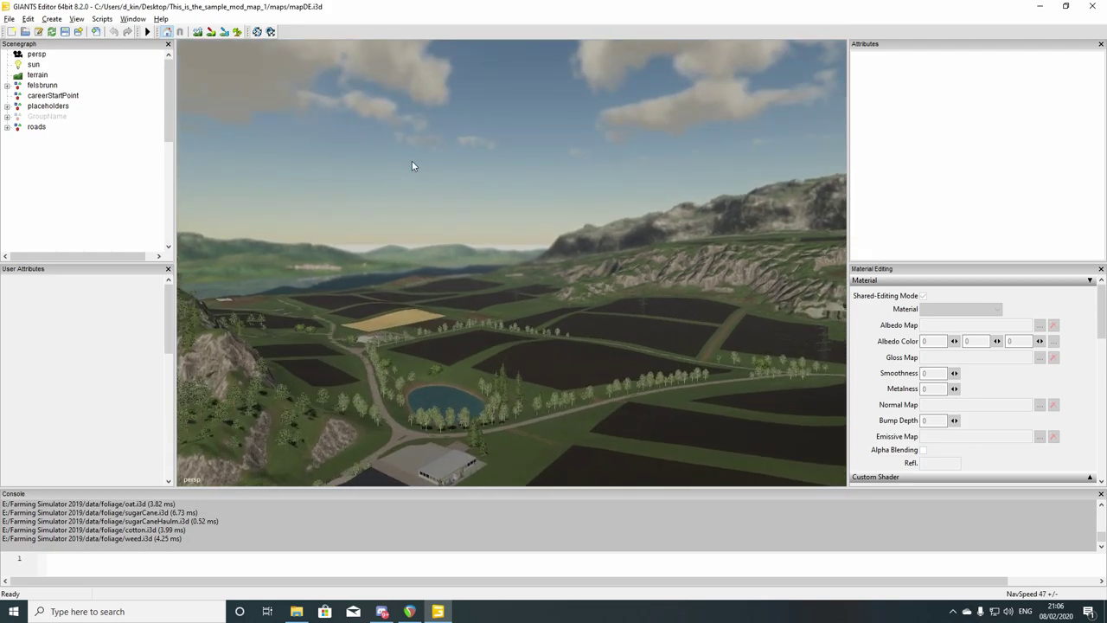
{"action": "right_click_drag", "start_coordinate": [493, 394], "coordinate": [518, 316]}
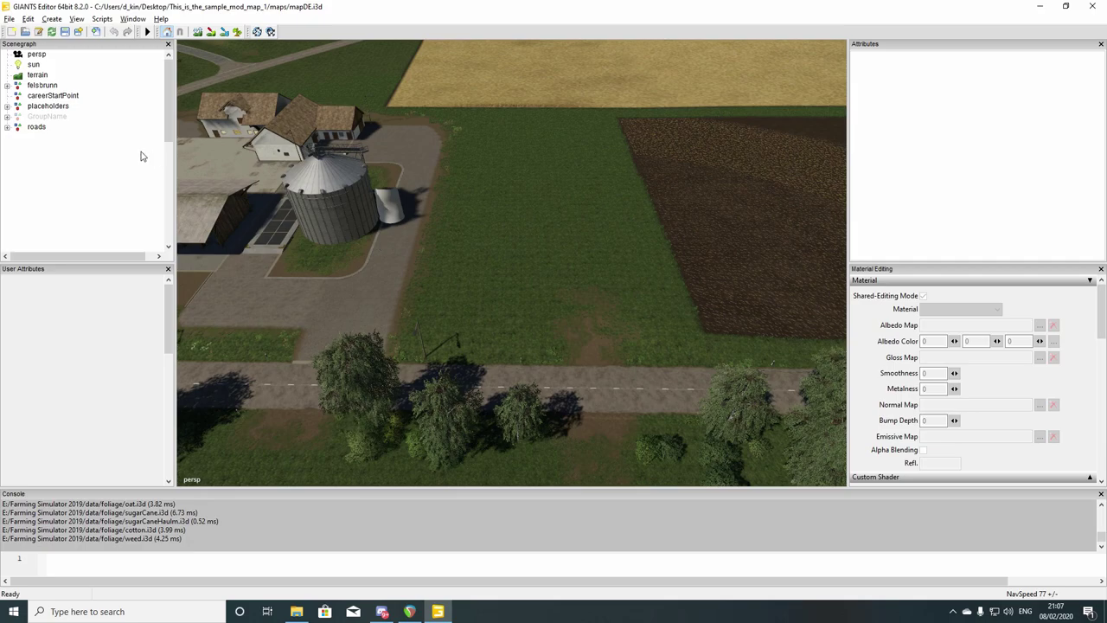
{"action": "left_click", "coordinate": [169, 269]}
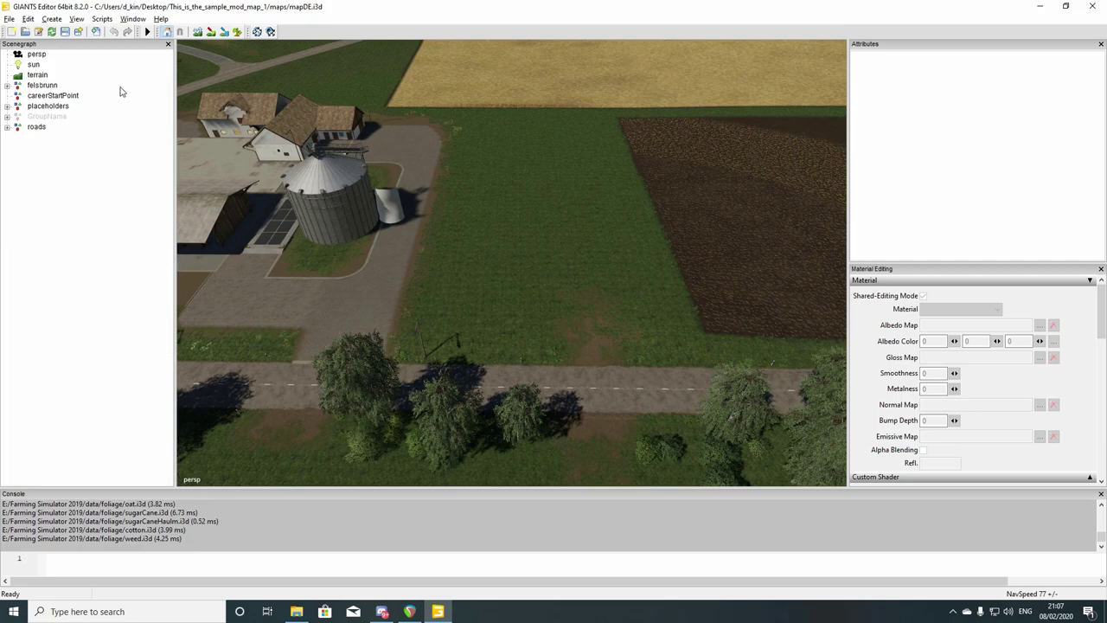